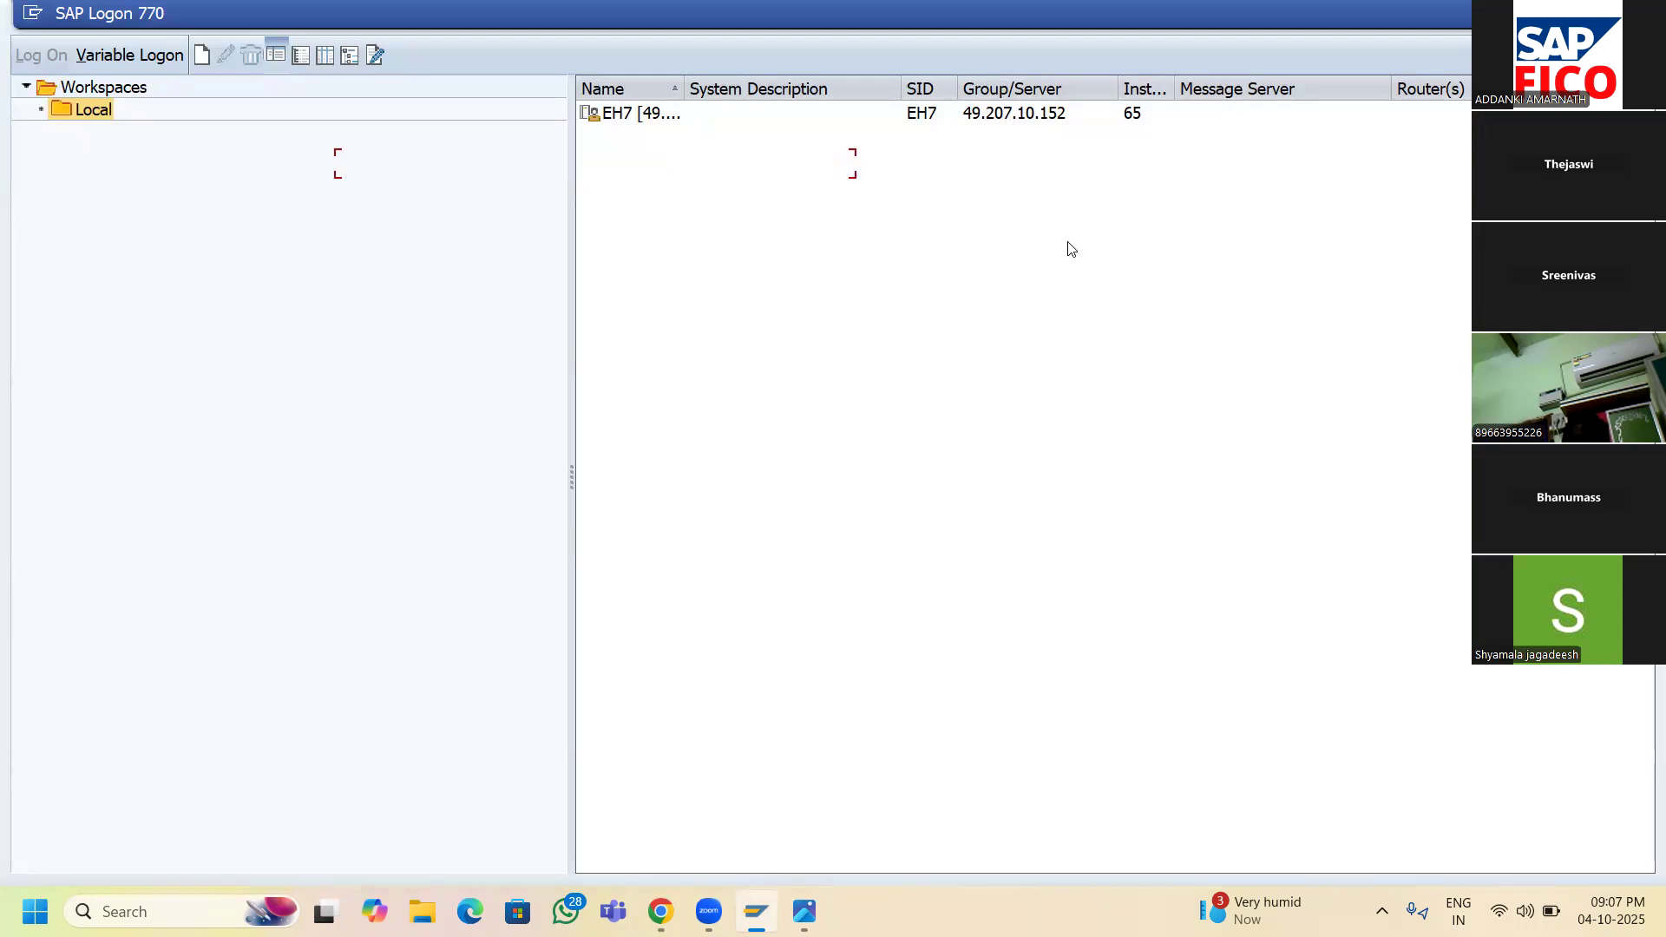
- Log on to client 800 of the EH7 system with the suggested user and the account password
double_click(1015, 118)
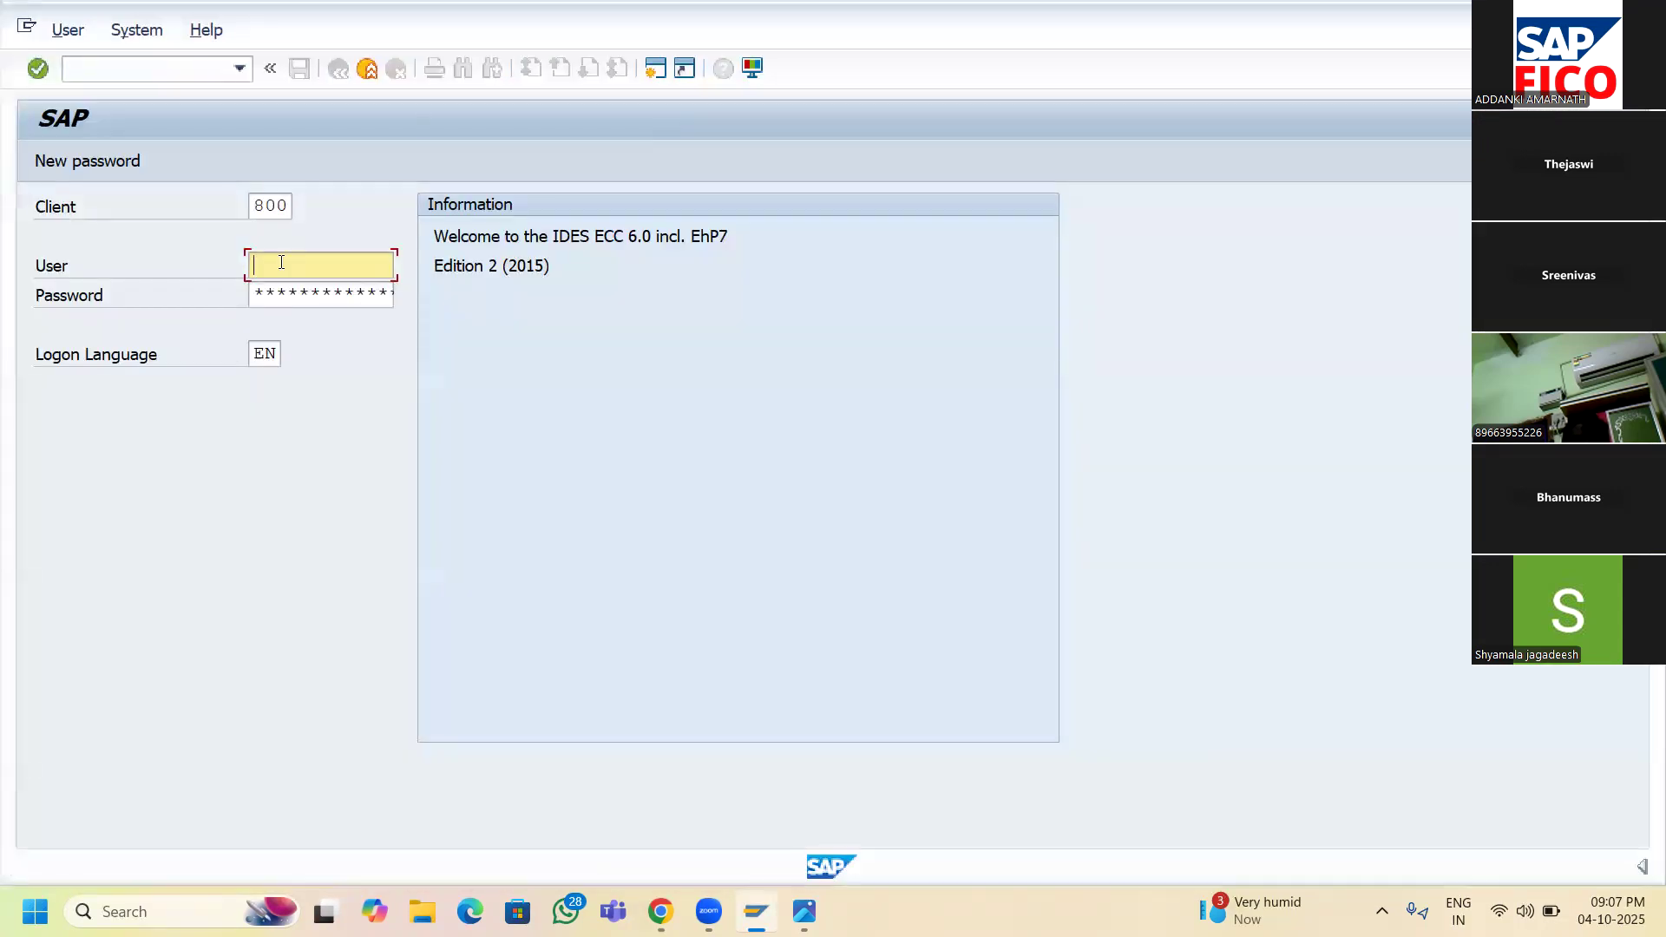
text(65)
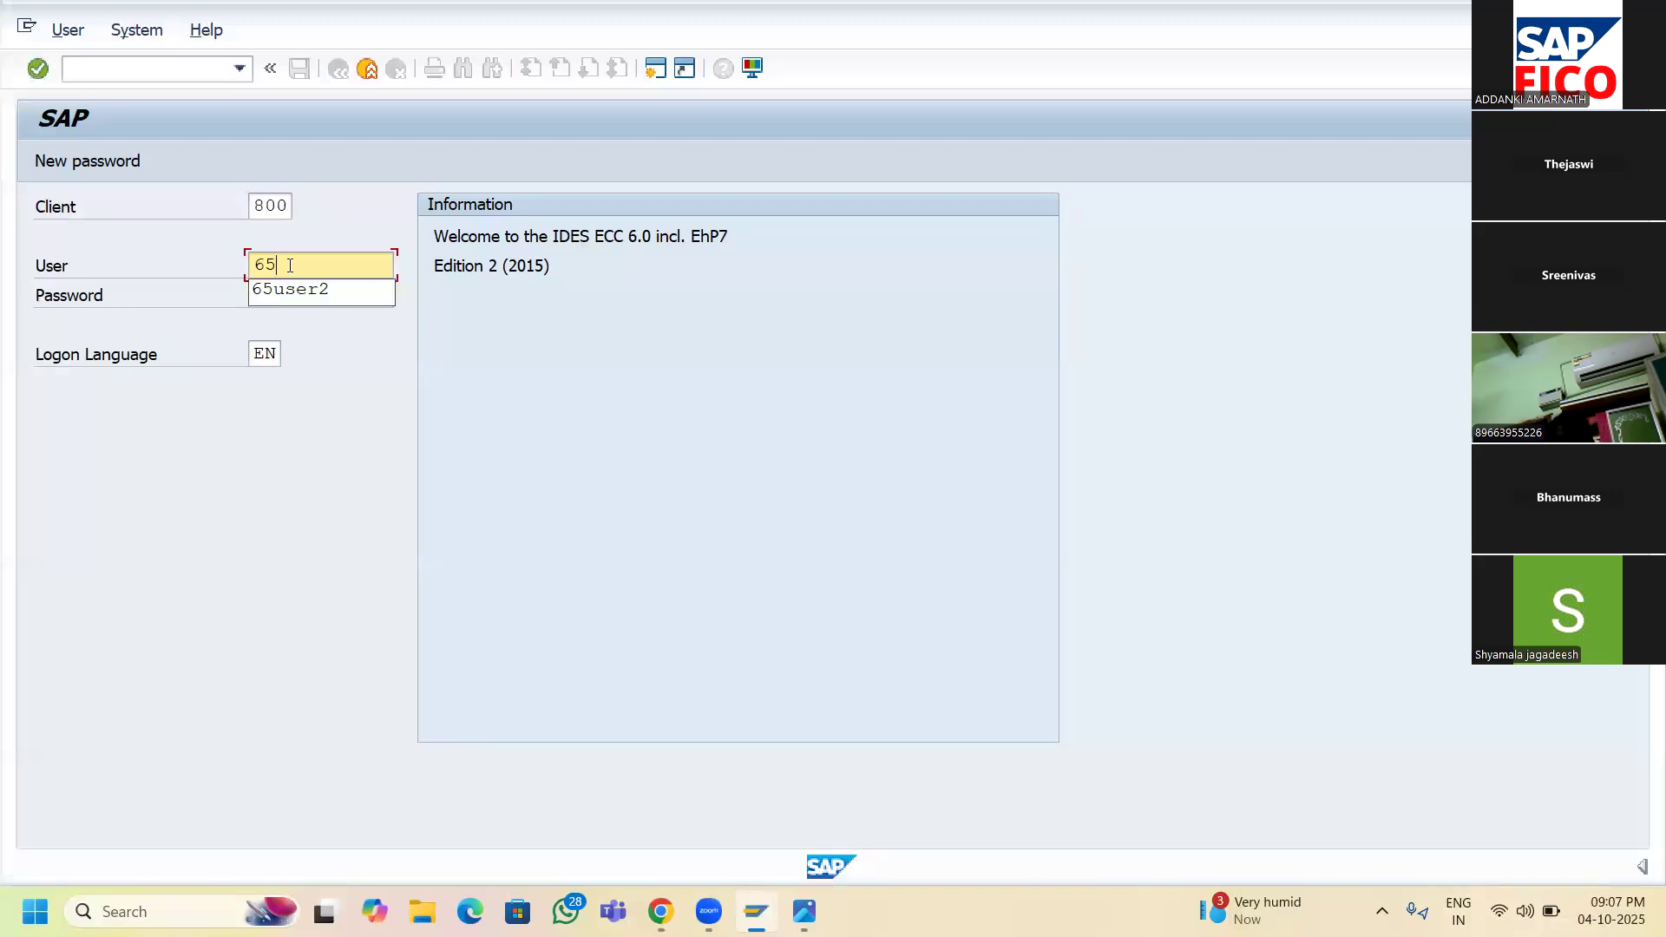
click(294, 289)
key(Tab)
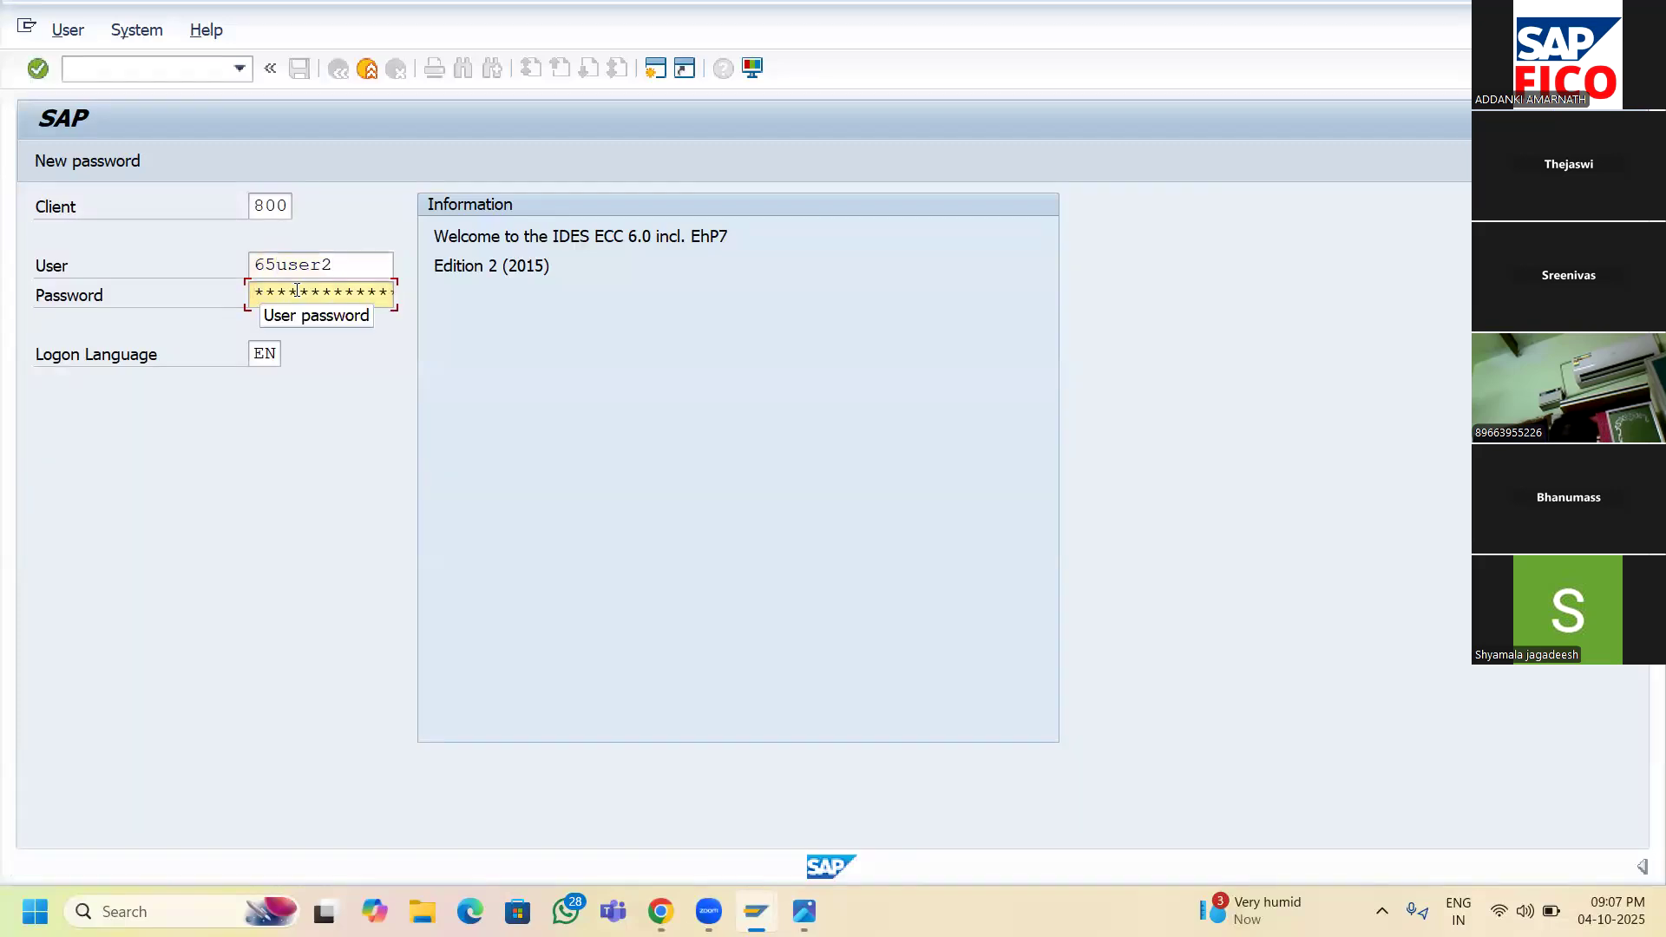
click(296, 291)
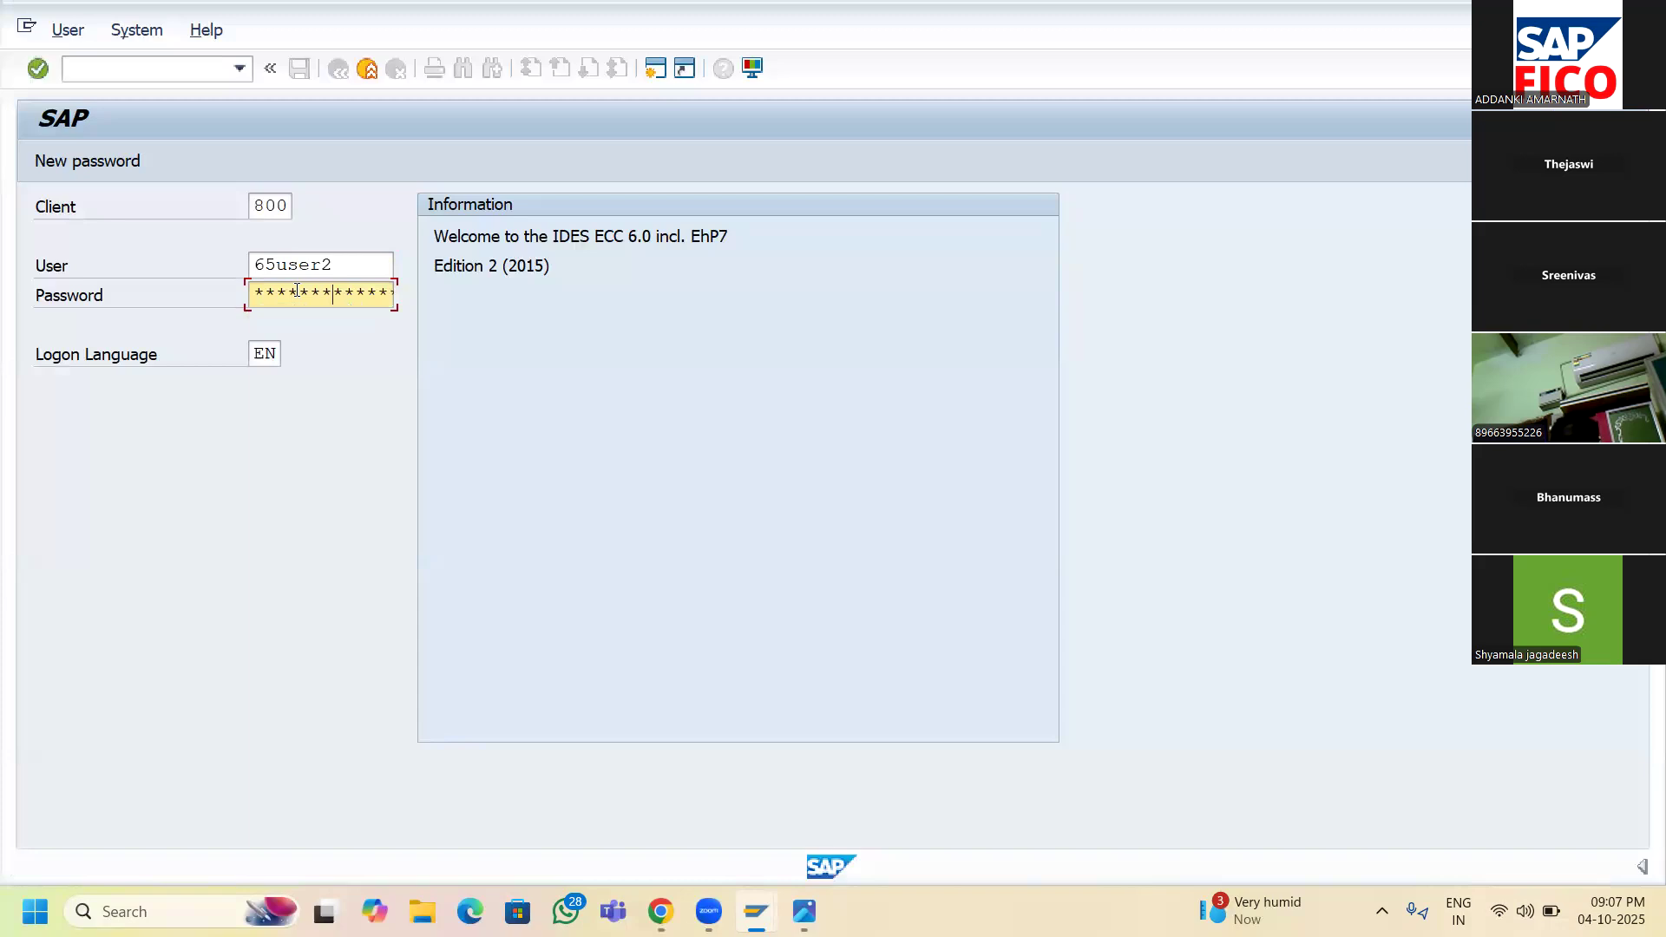
key(Return)
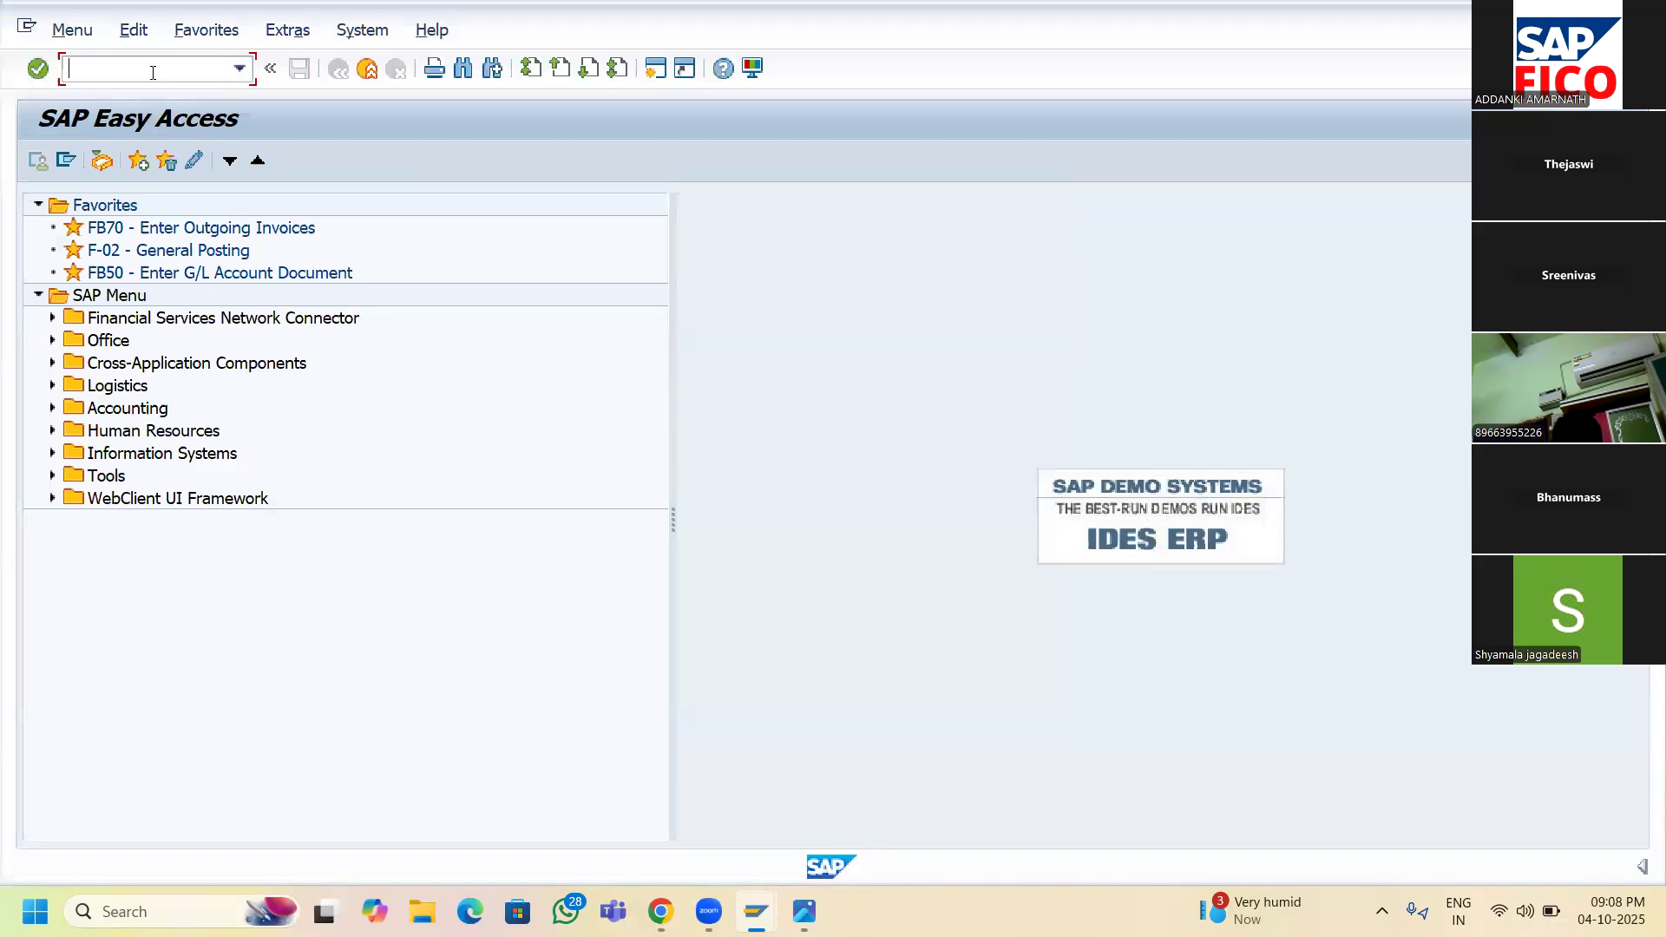
- Run OX16 to review the Internal trading partners table
text(ox)
key(BackSpace)
key(BackSpace)
text(OX16)
key(Return)
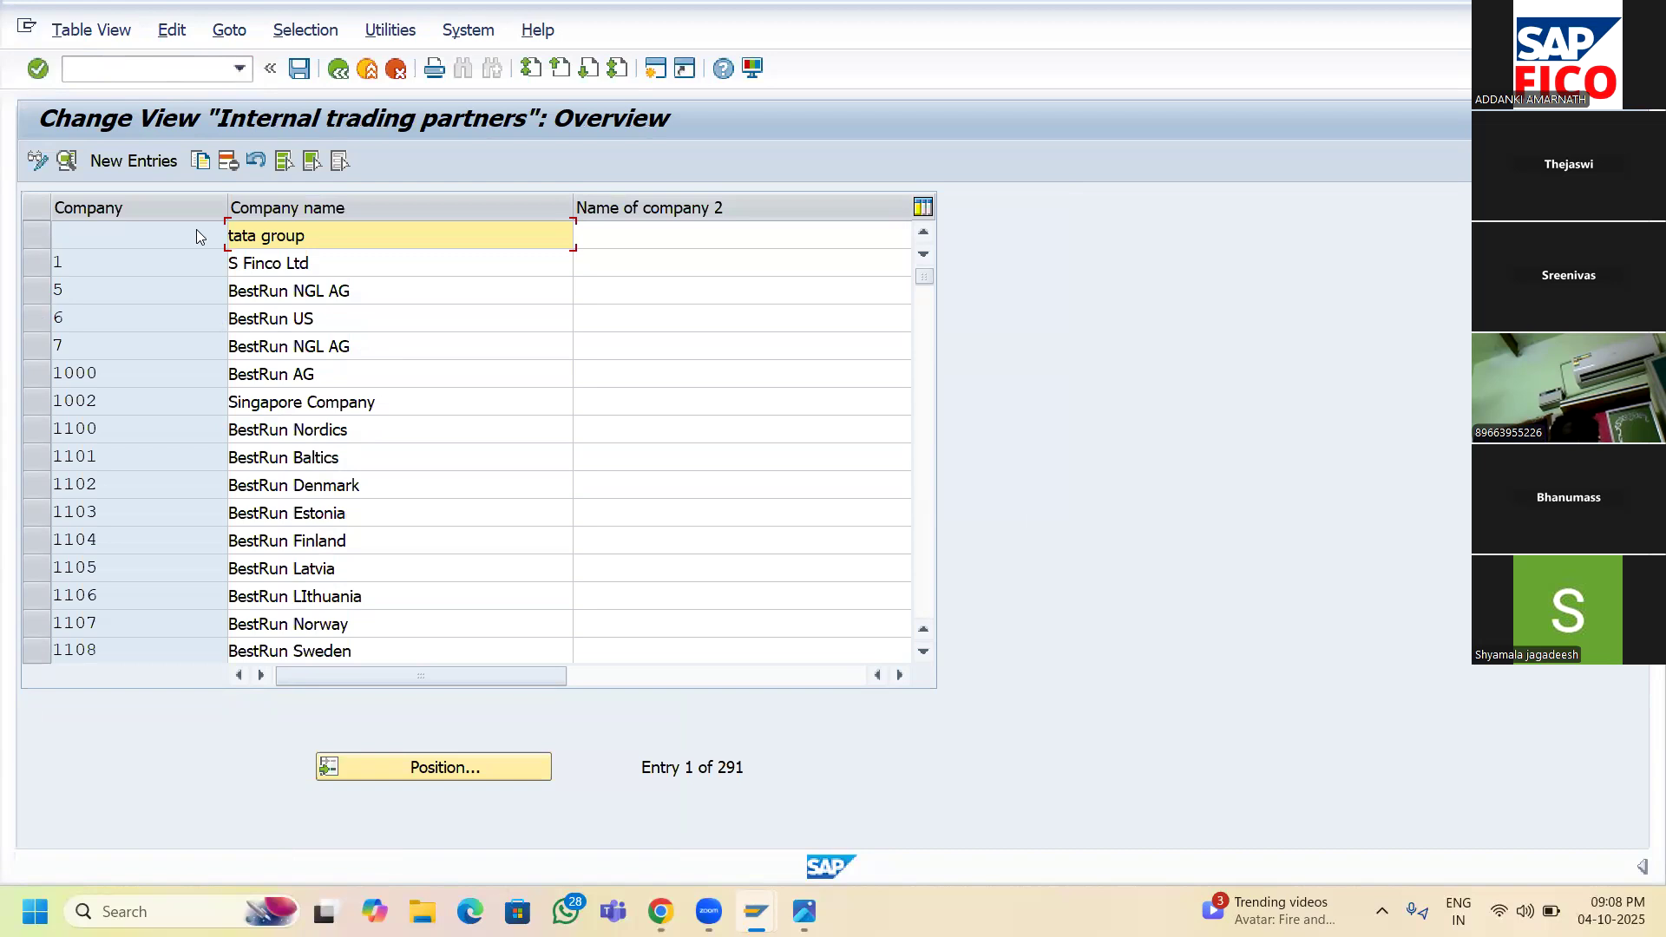
click(1167, 87)
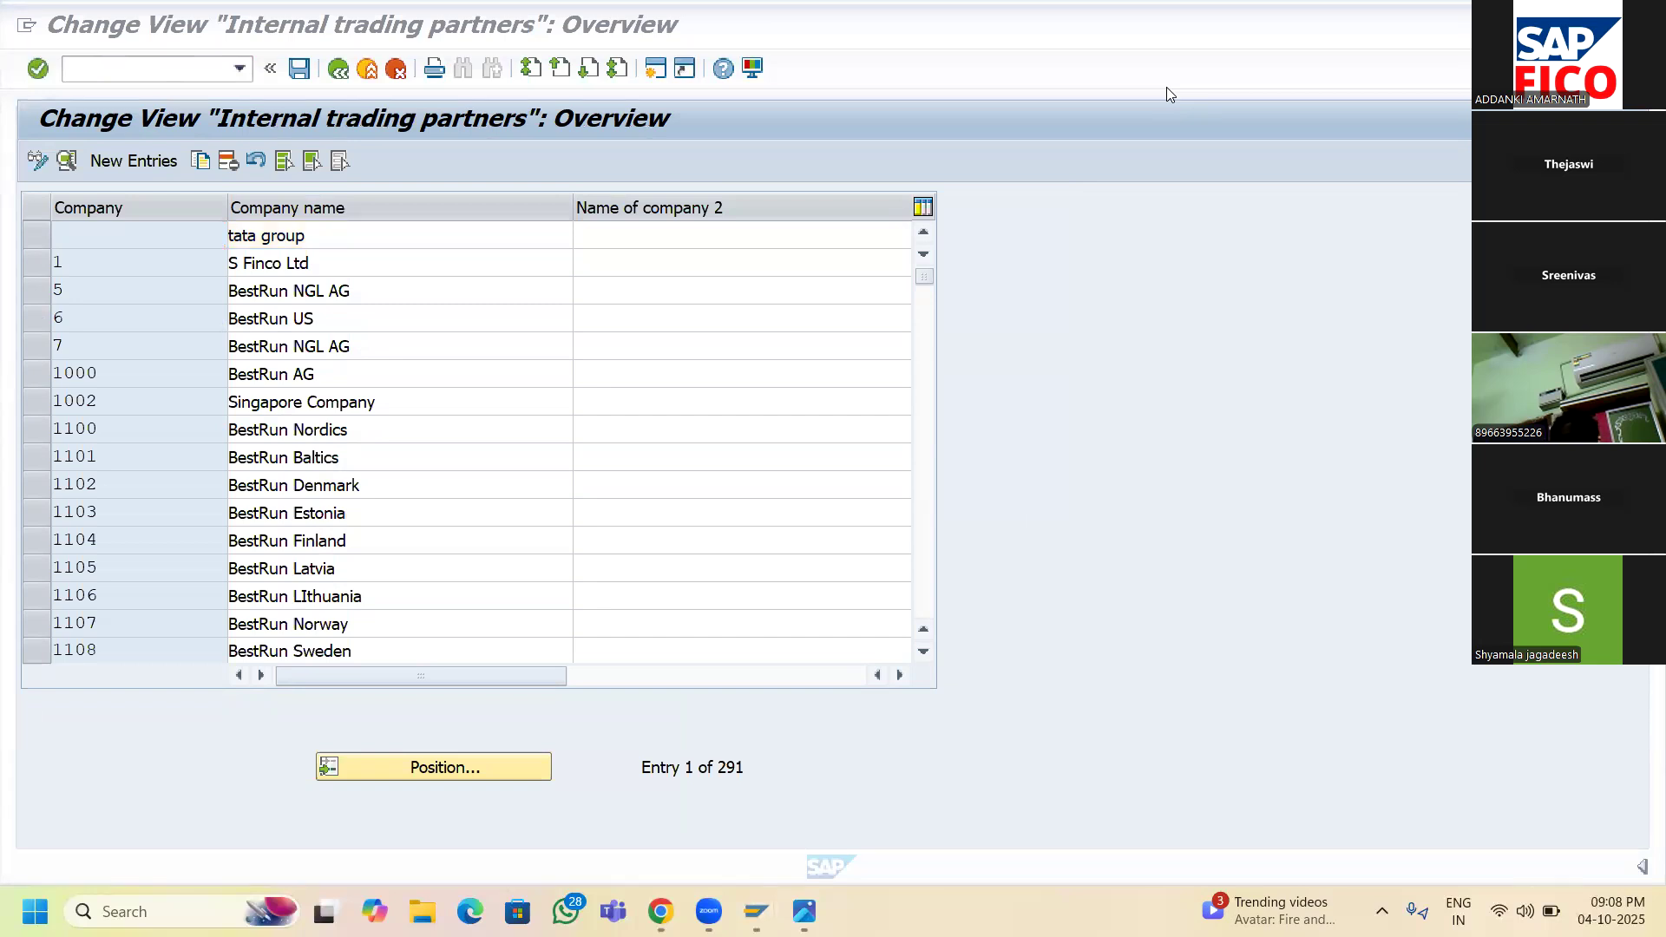
- Leave the overview and start the /NSPRO customizing transaction
click(170, 71)
text(/NSPRO)
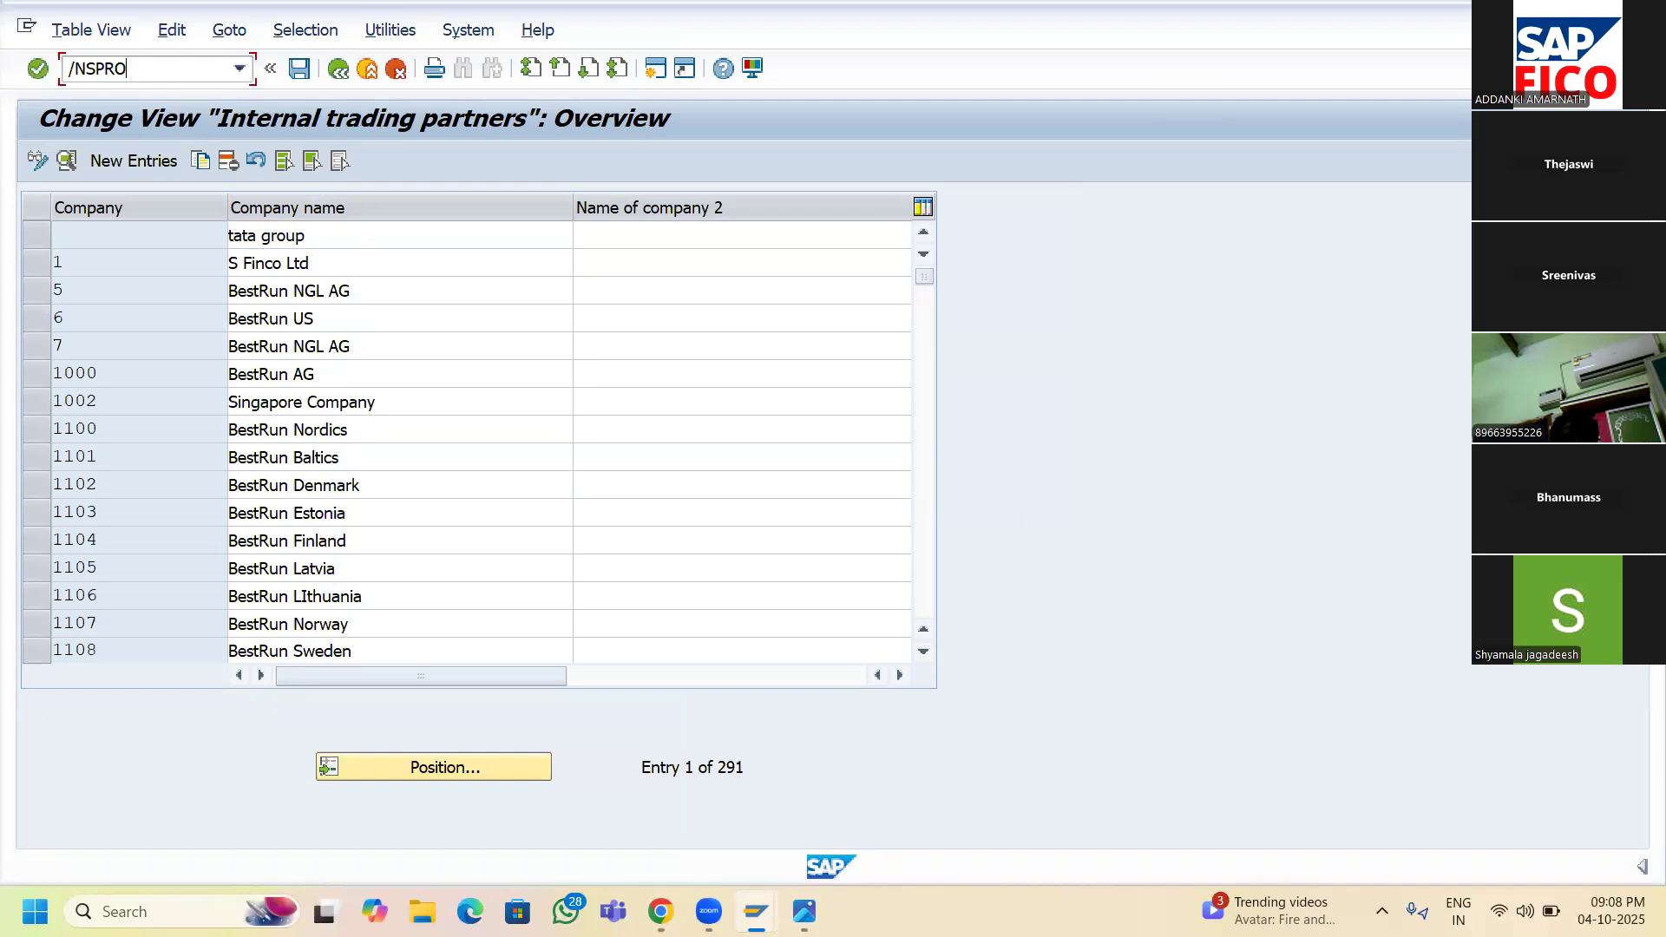
key(Return)
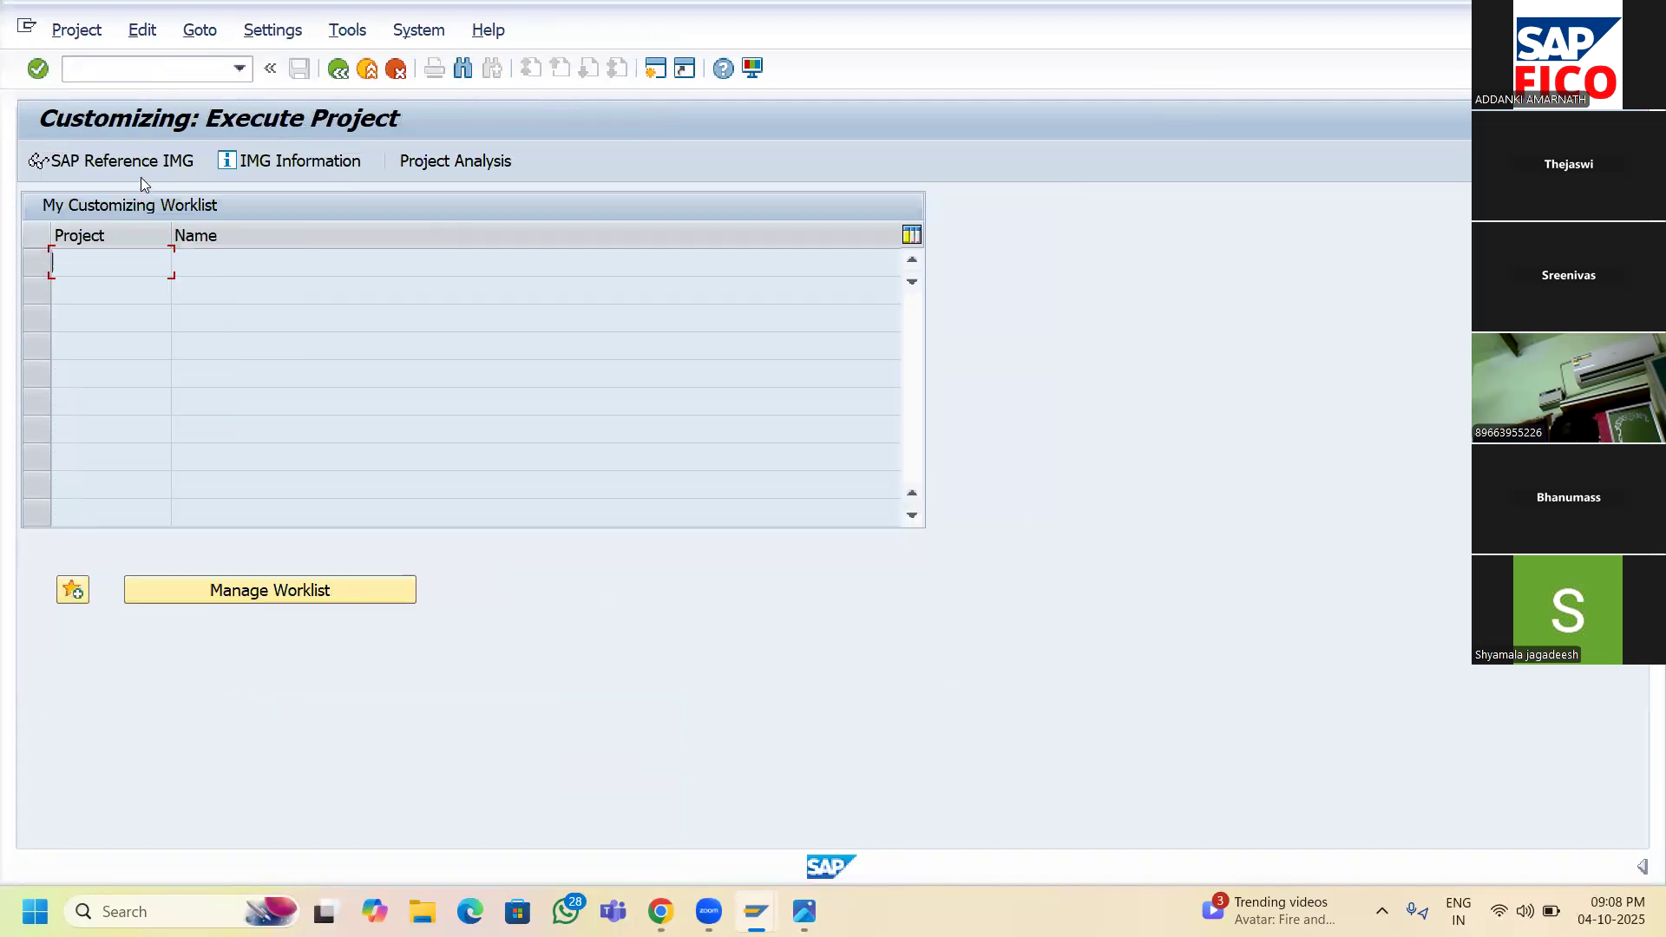
- Open the SAP Reference IMG and expand Enterprise Structure > Definition > Financial Accounting
click(139, 165)
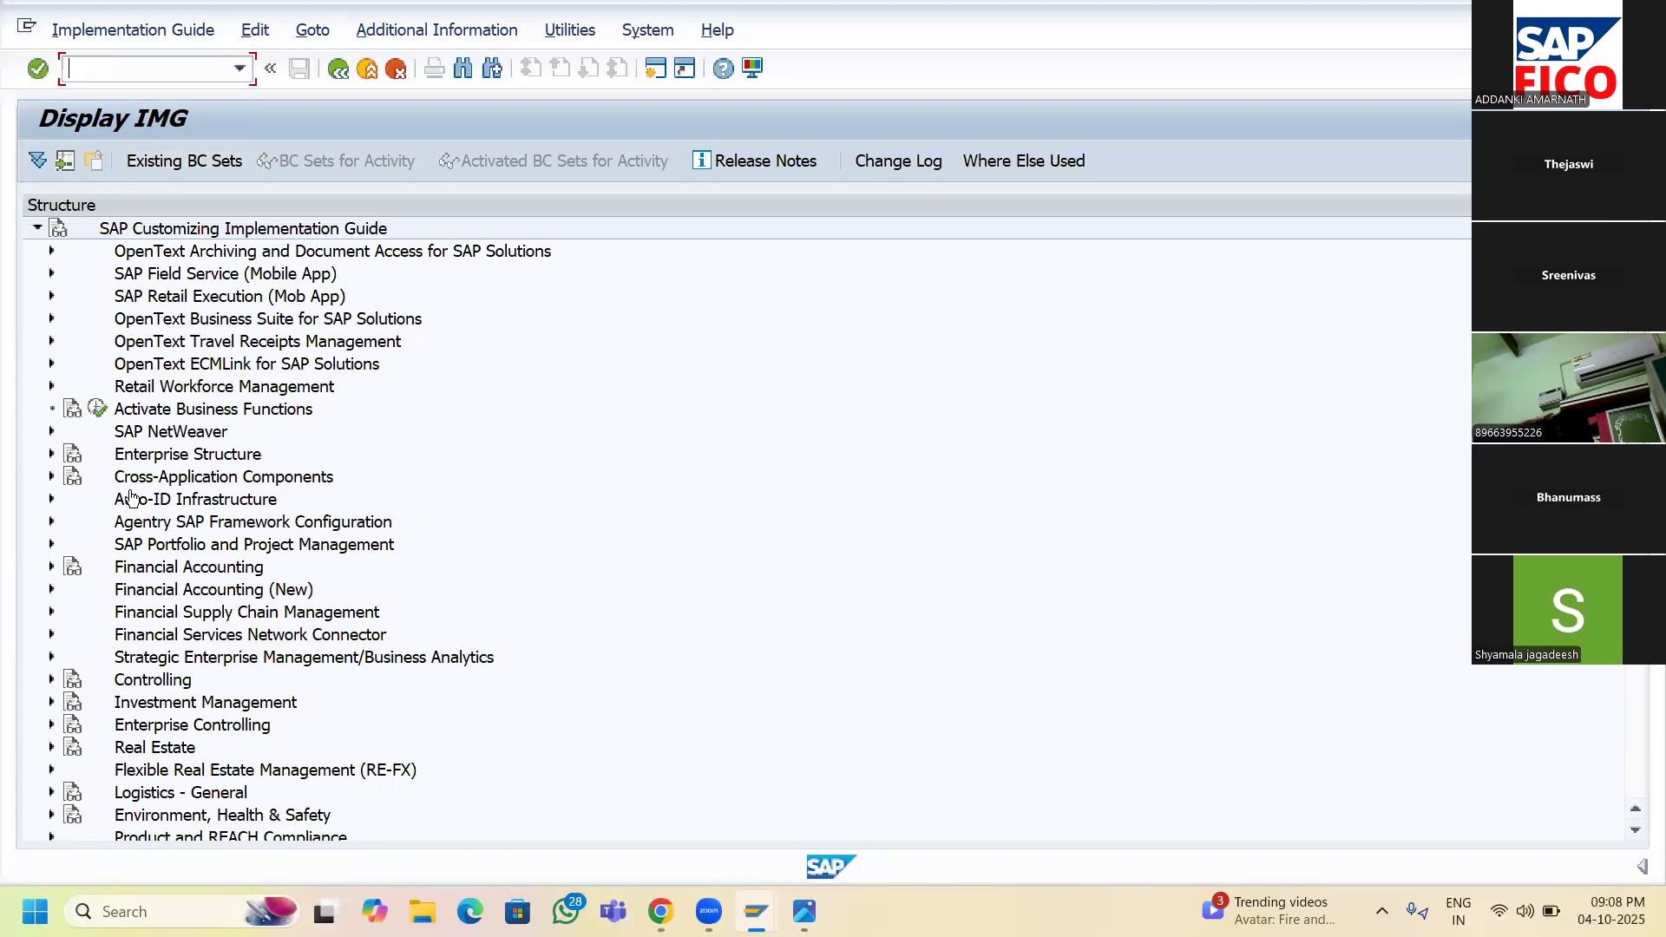
click(52, 454)
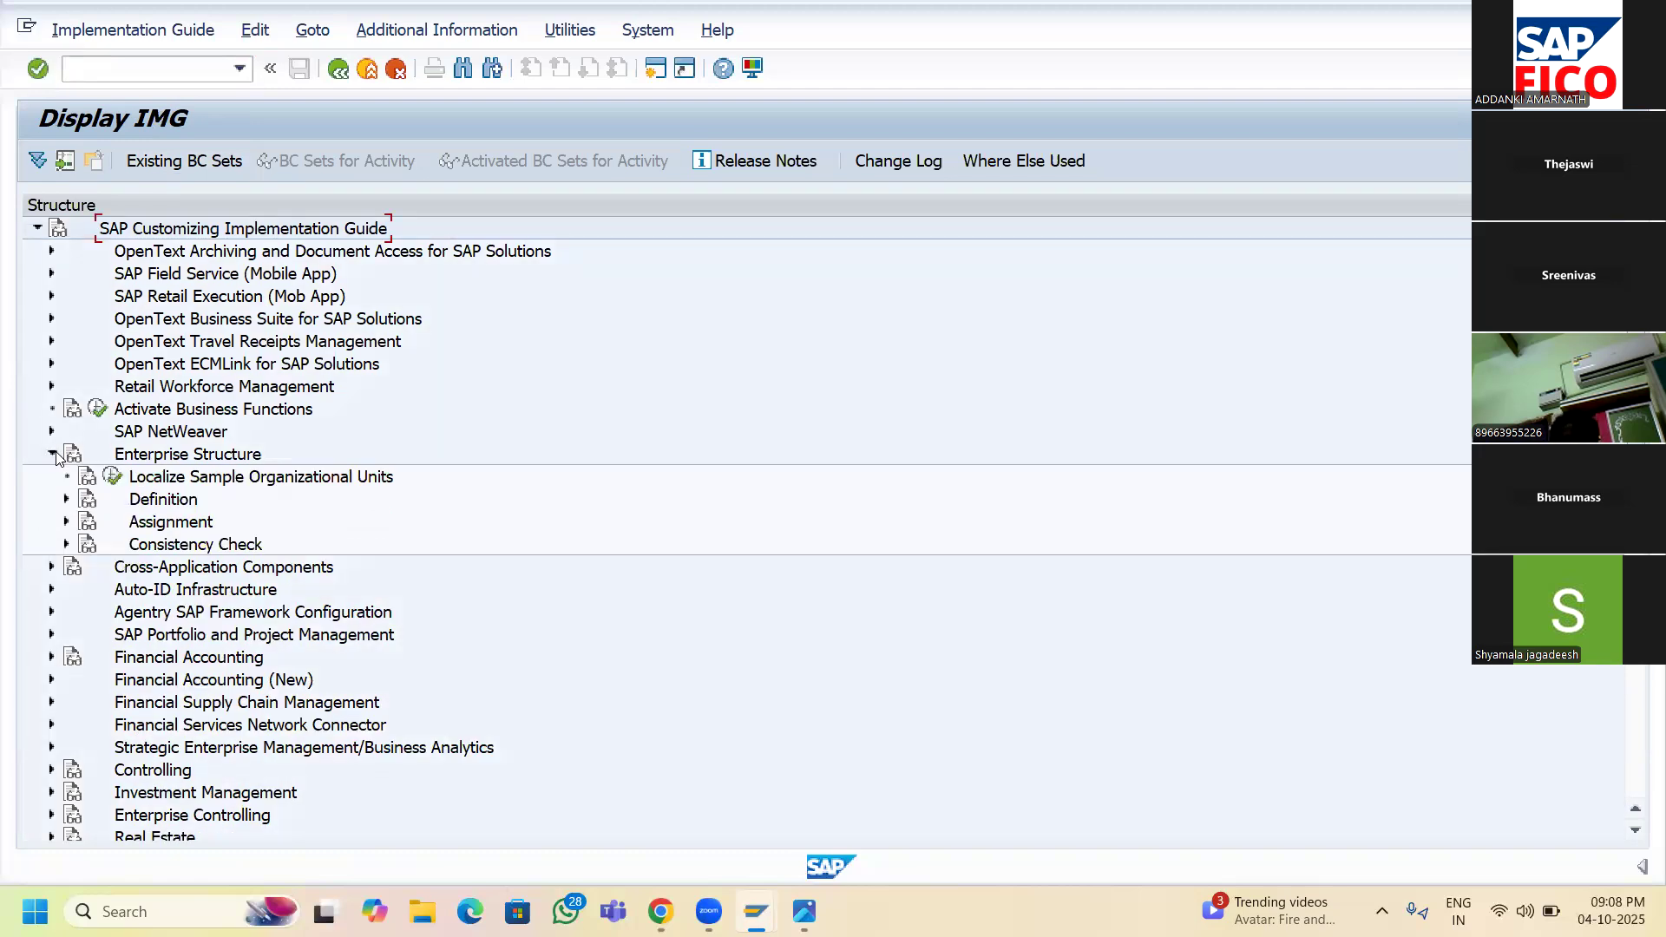
click(66, 500)
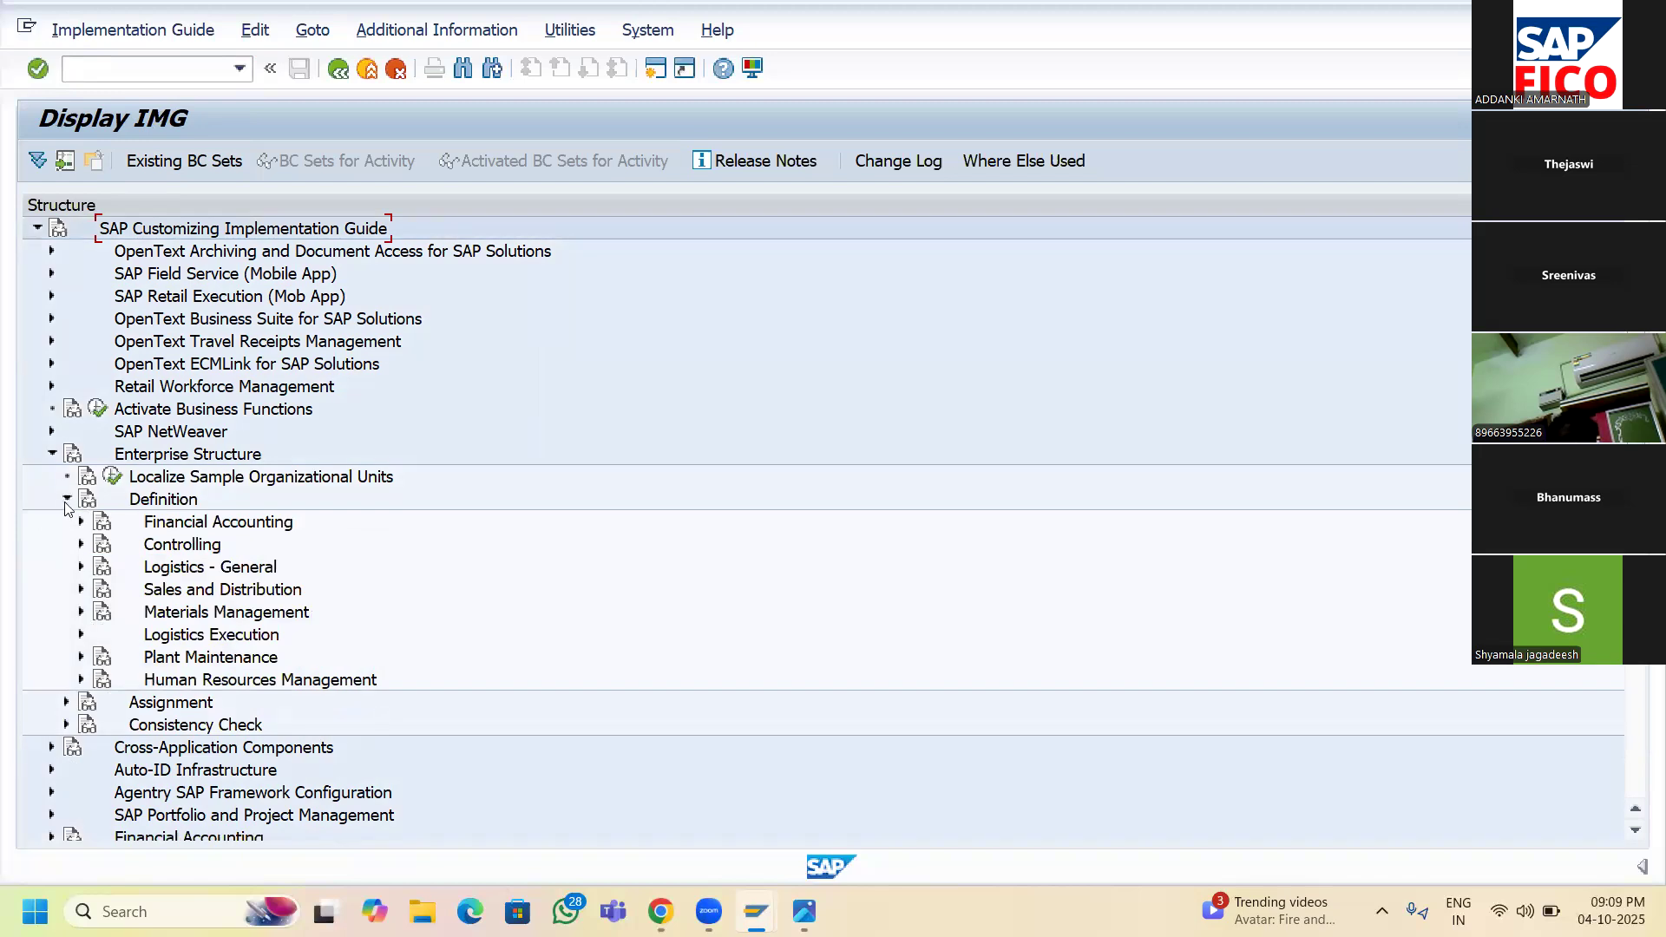
click(82, 521)
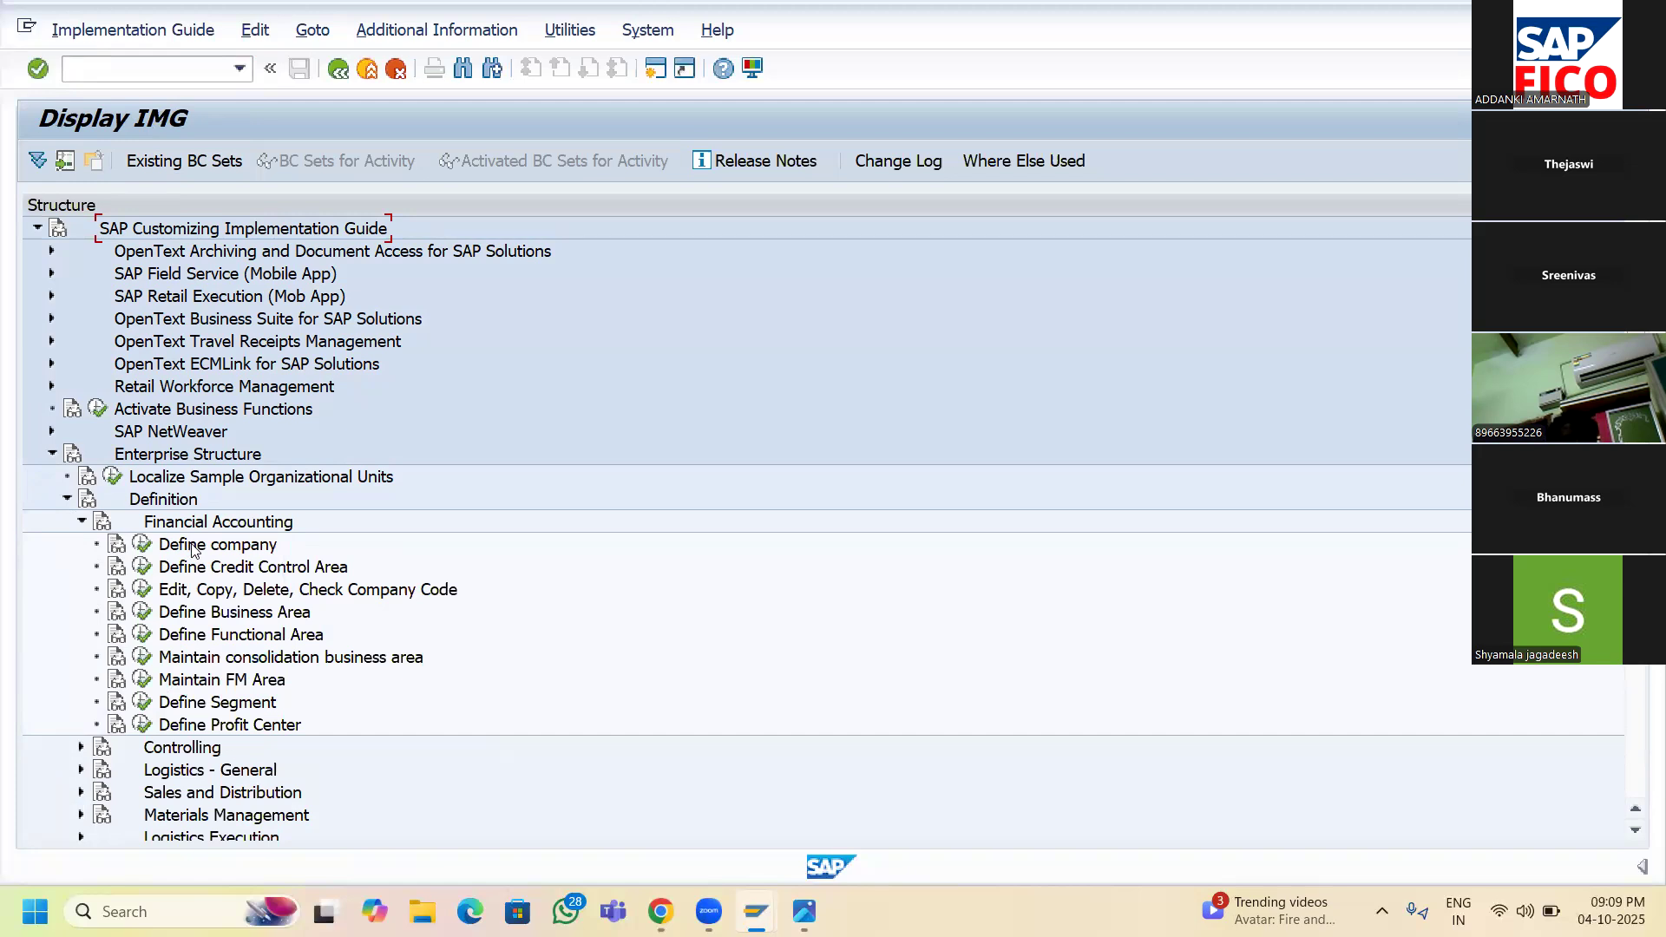
- Show IMG Activity keys in an Additional information column and widen it to show full keys
click(415, 29)
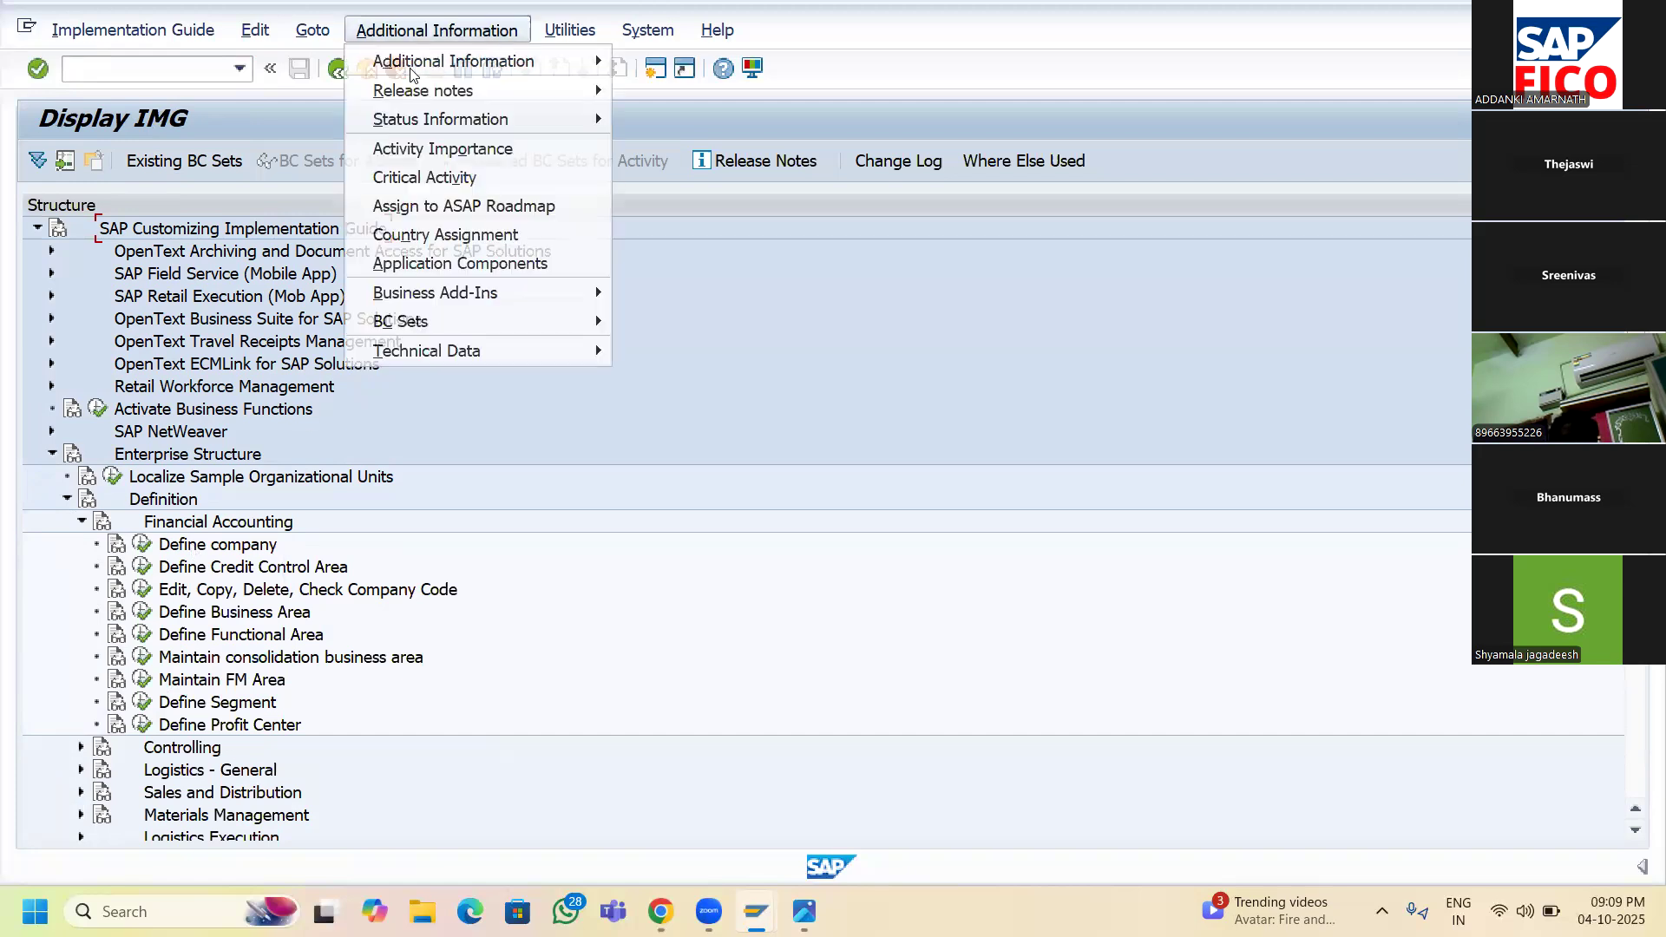
mouse_move(459, 130)
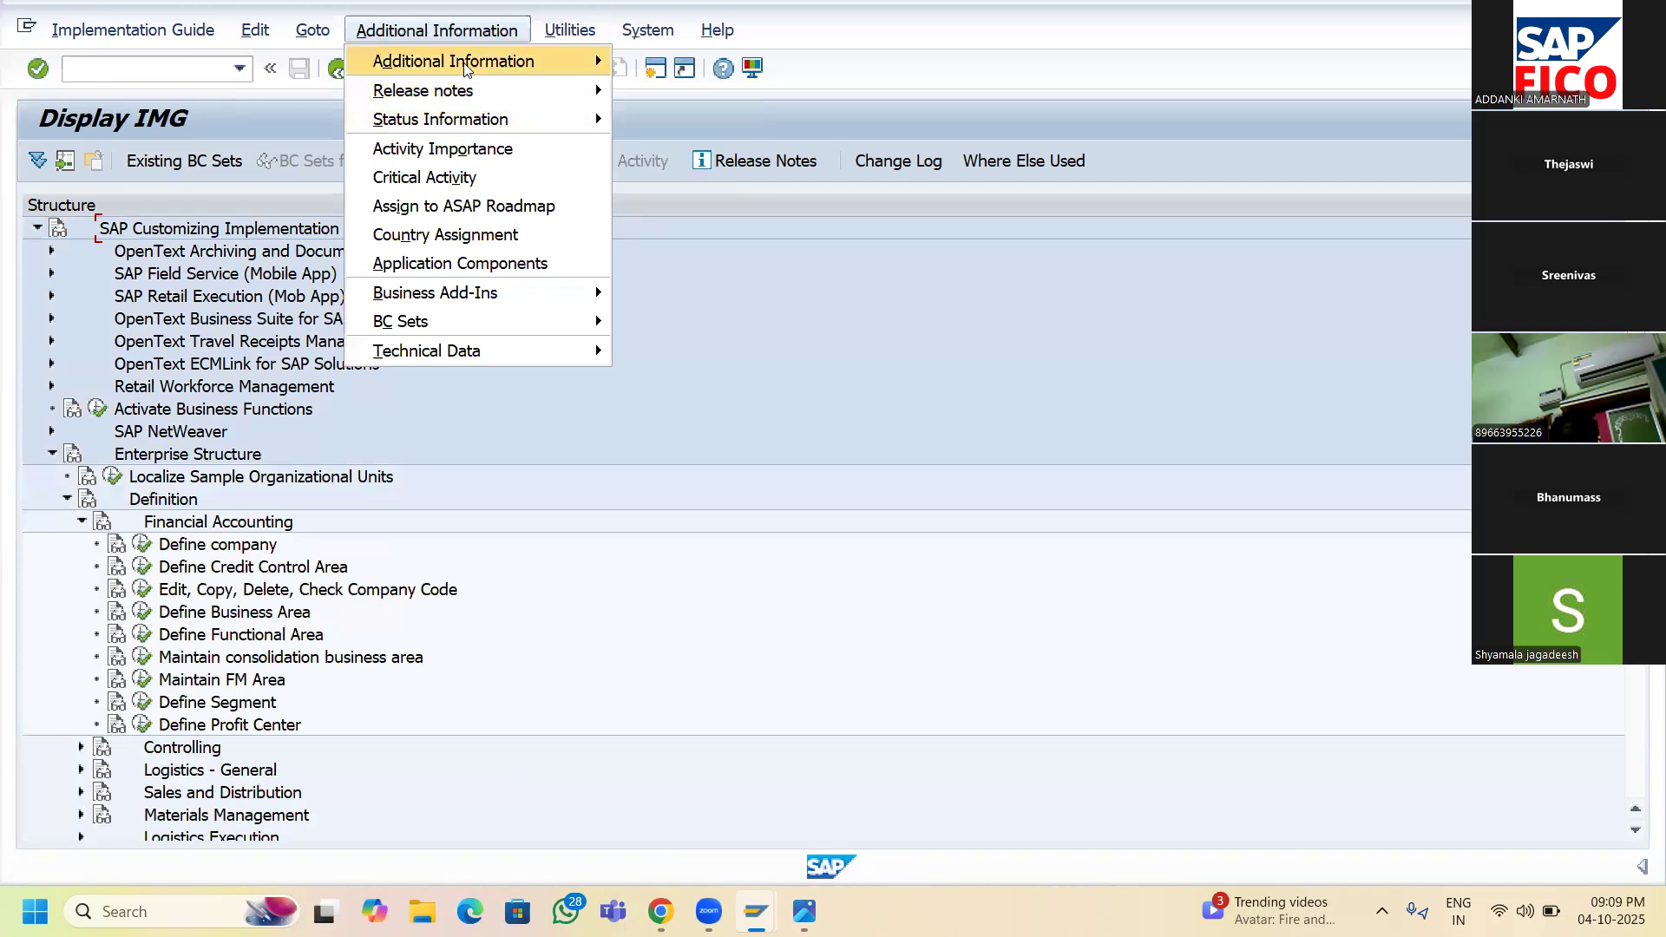
mouse_move(466, 68)
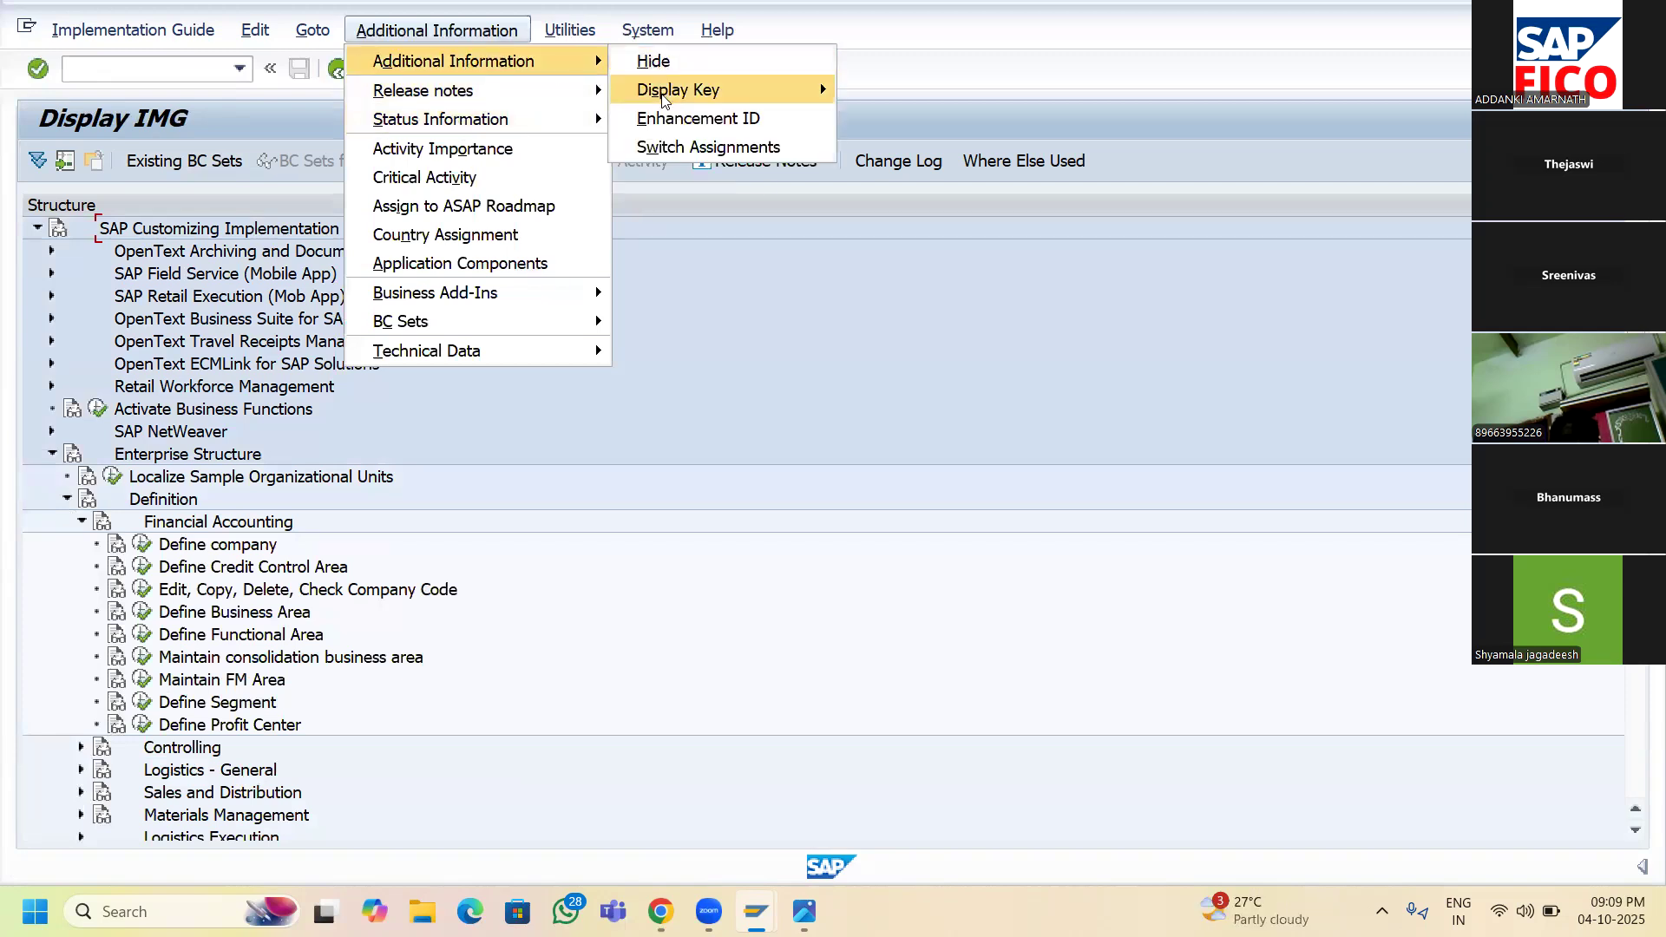
mouse_move(664, 98)
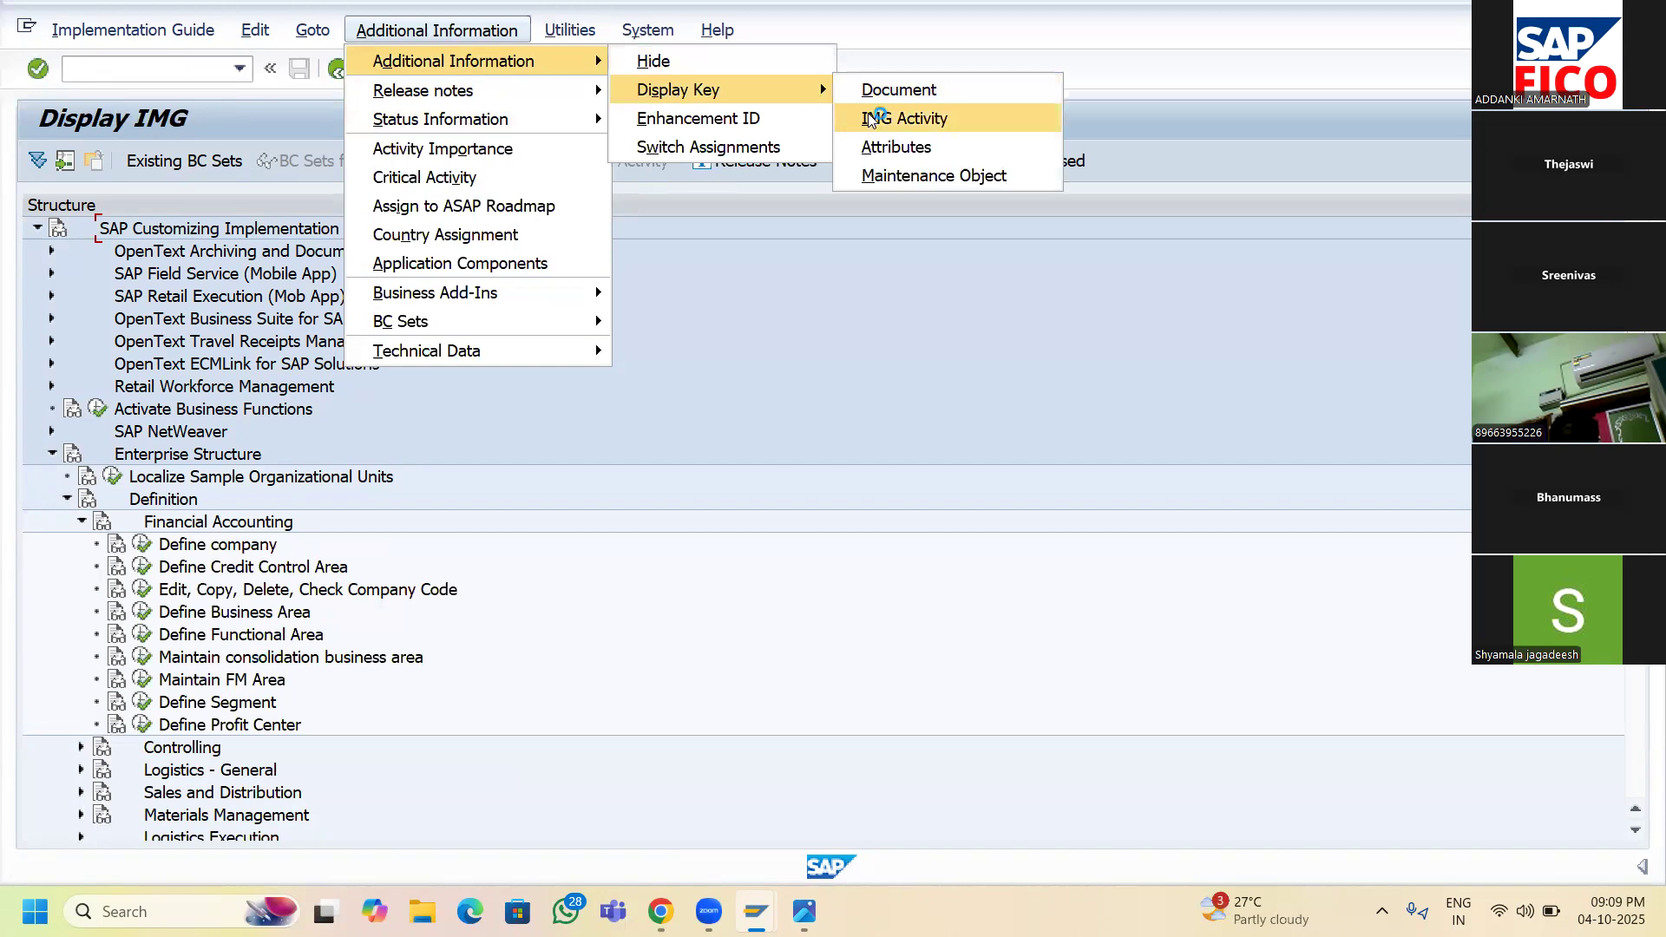
click(905, 119)
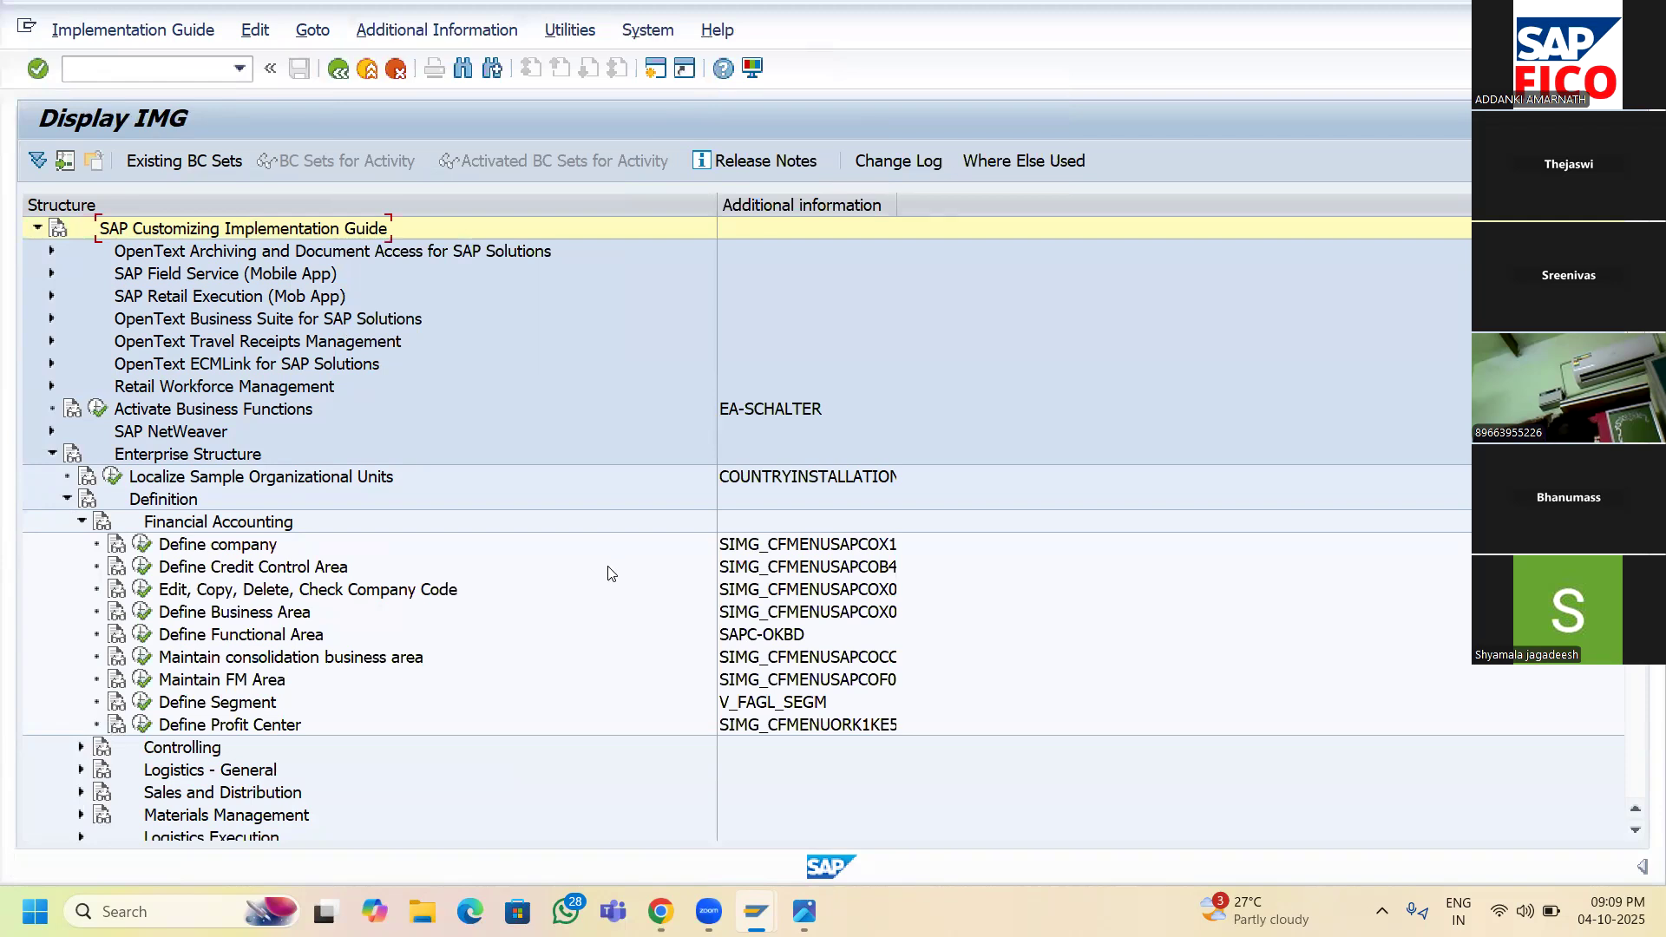
key(alt+Tab)
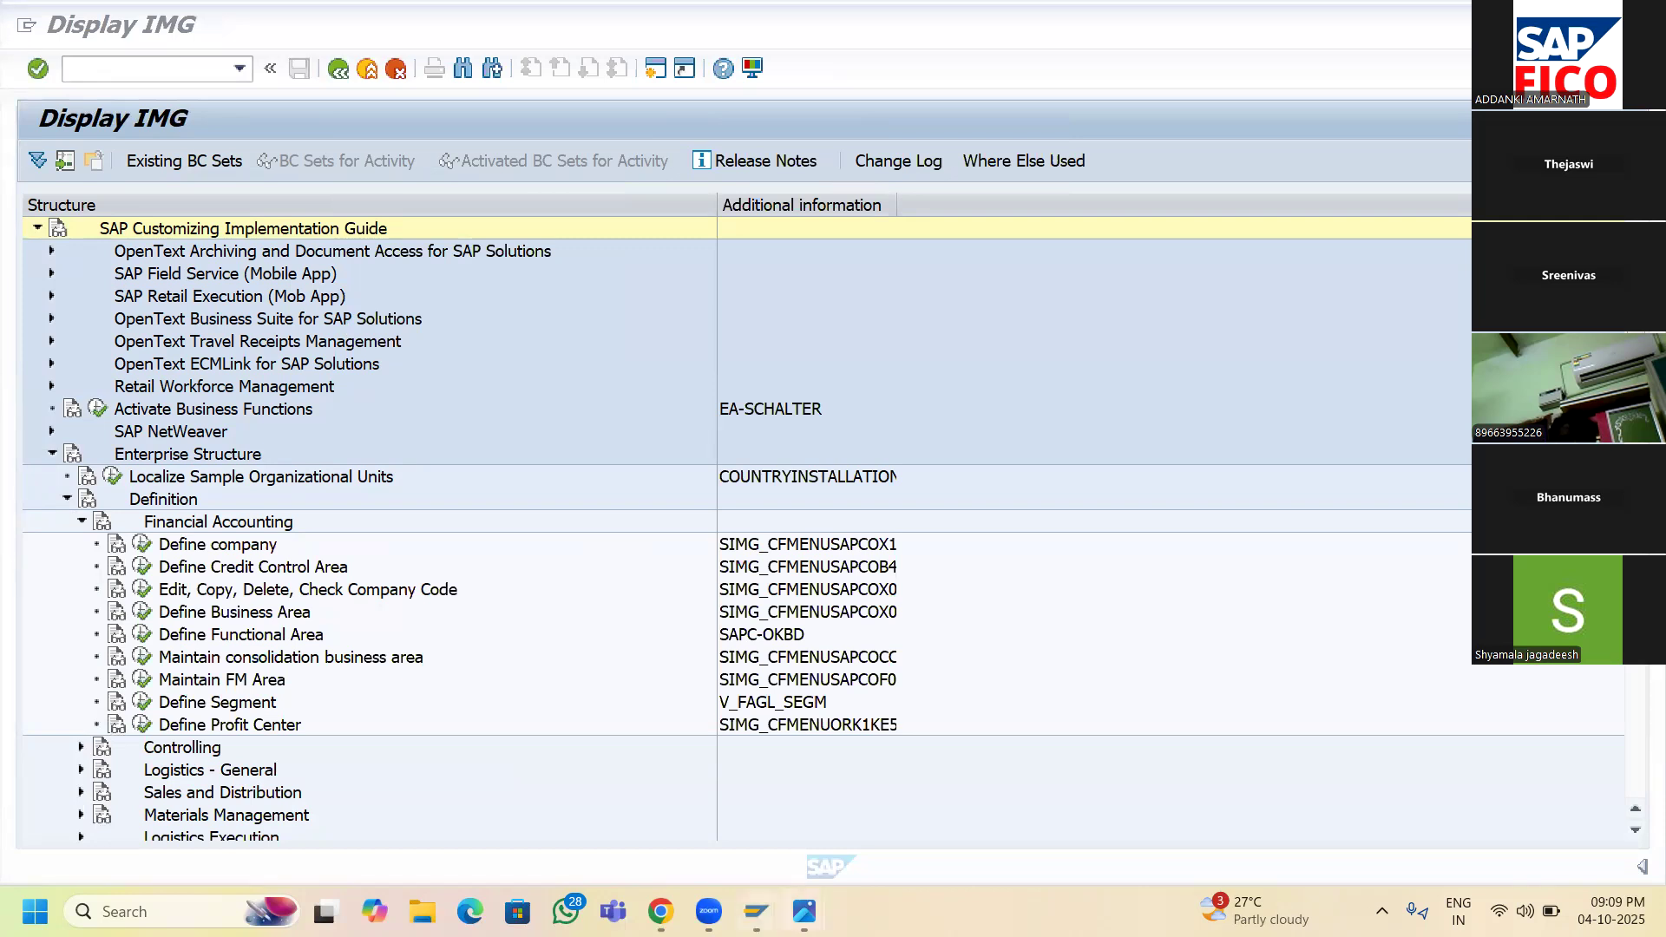
mouse_move(756, 911)
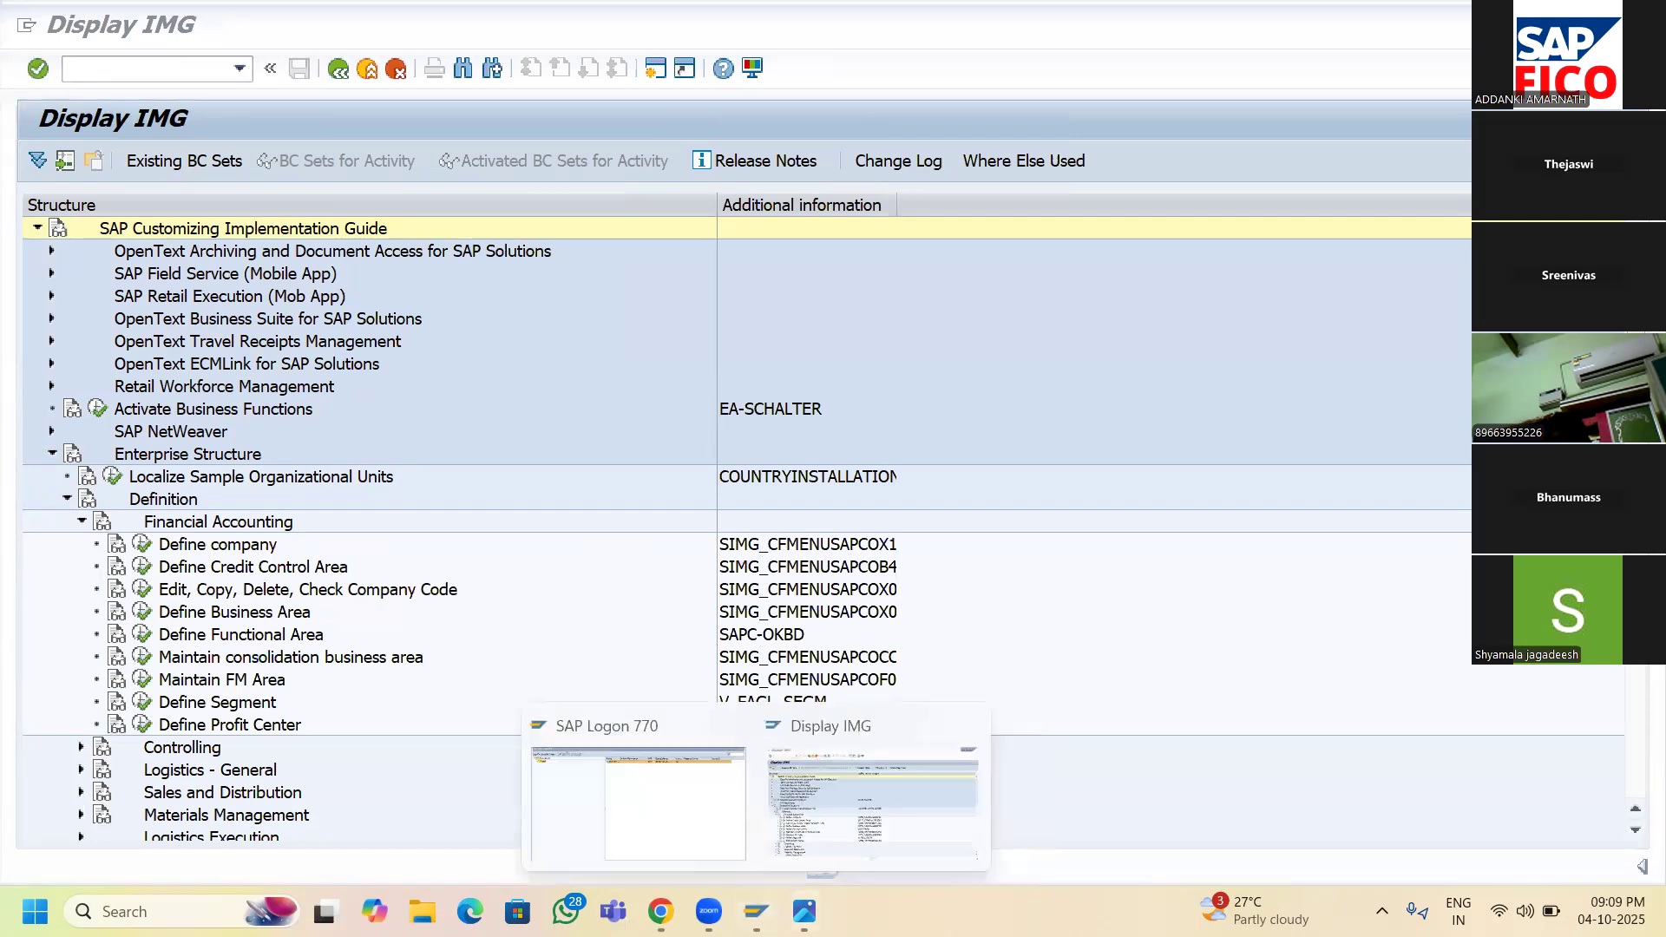
click(872, 804)
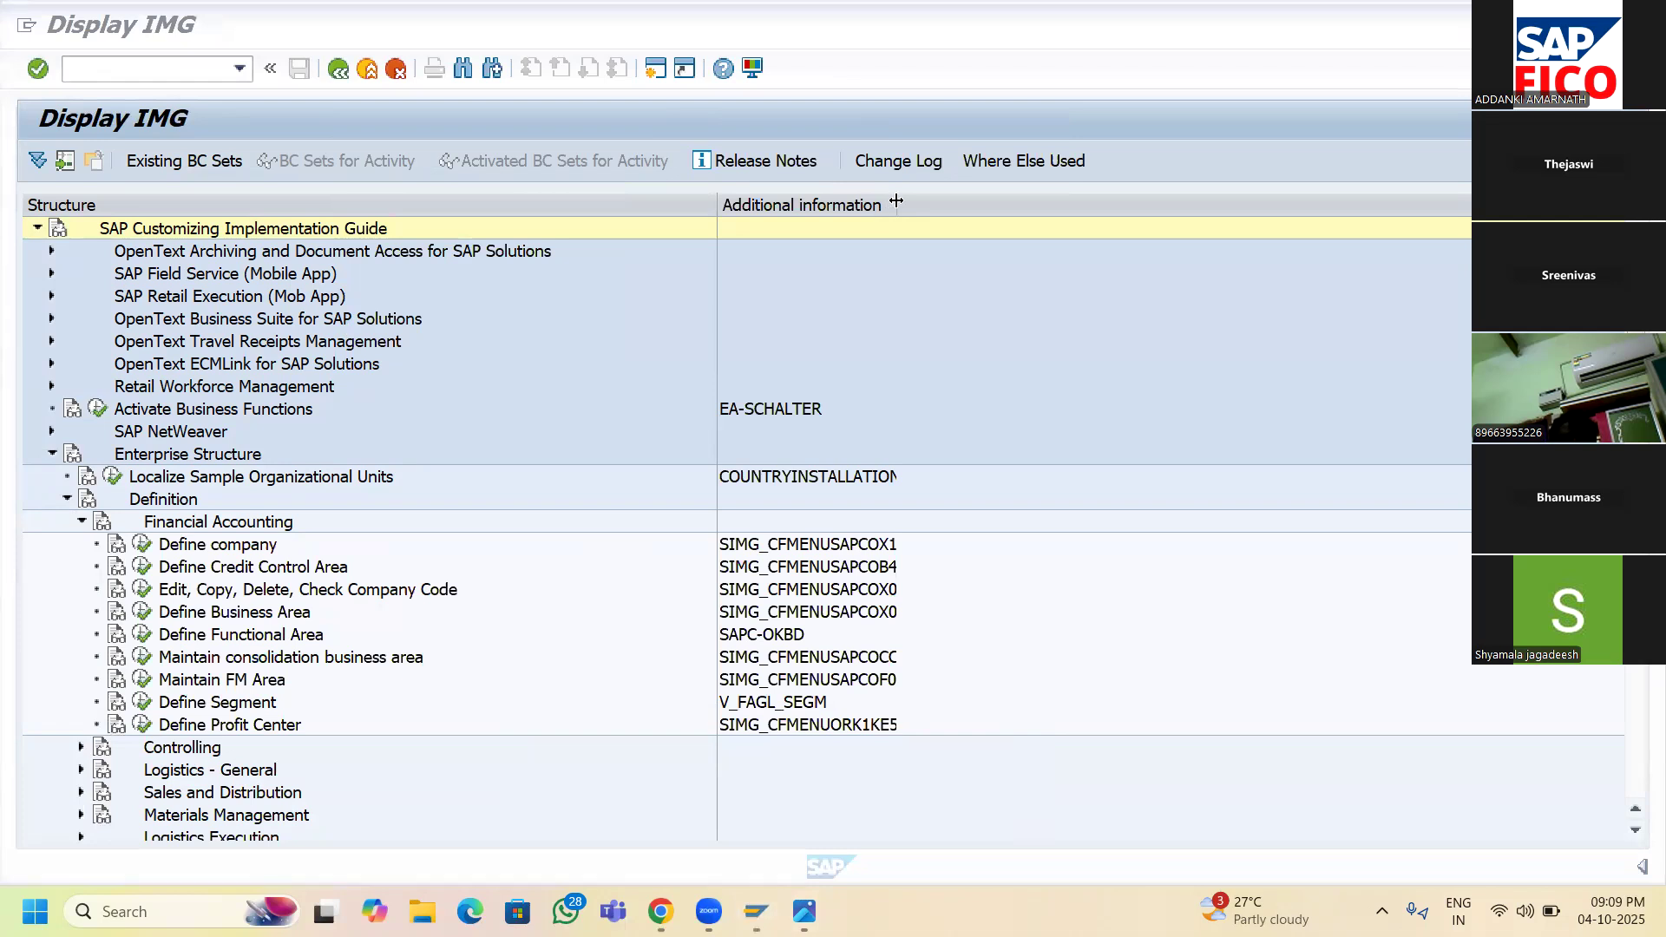
drag(900, 205, 986, 228)
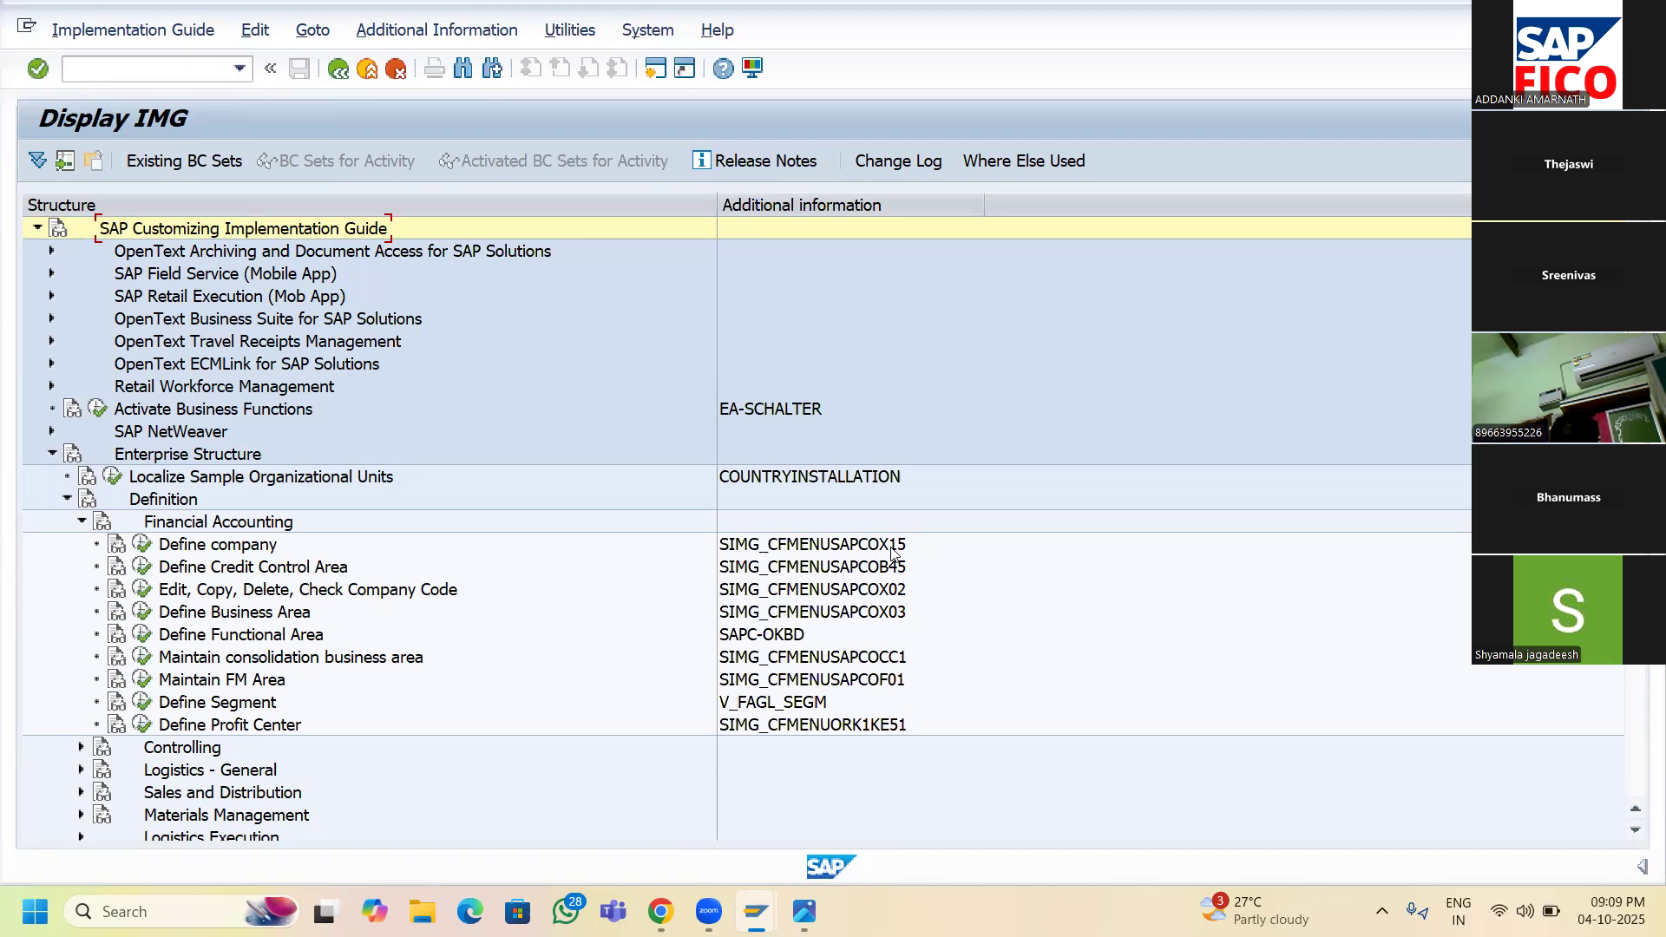
- Run Define company and start a blank New Entries form for a trading partner
click(143, 546)
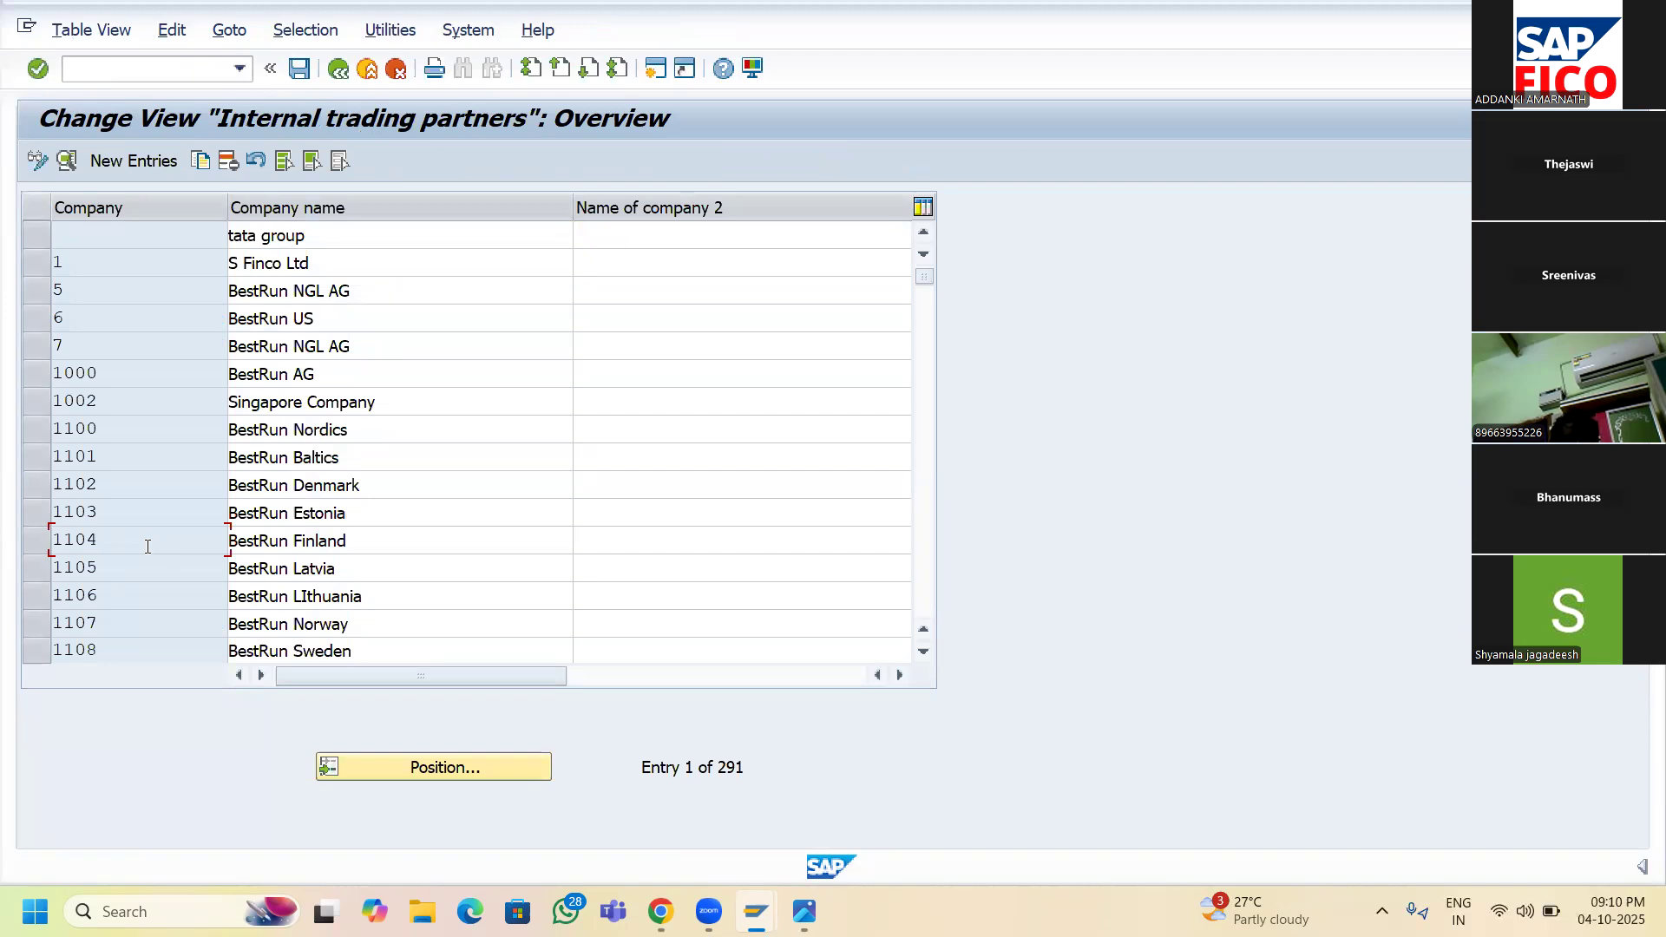
click(141, 165)
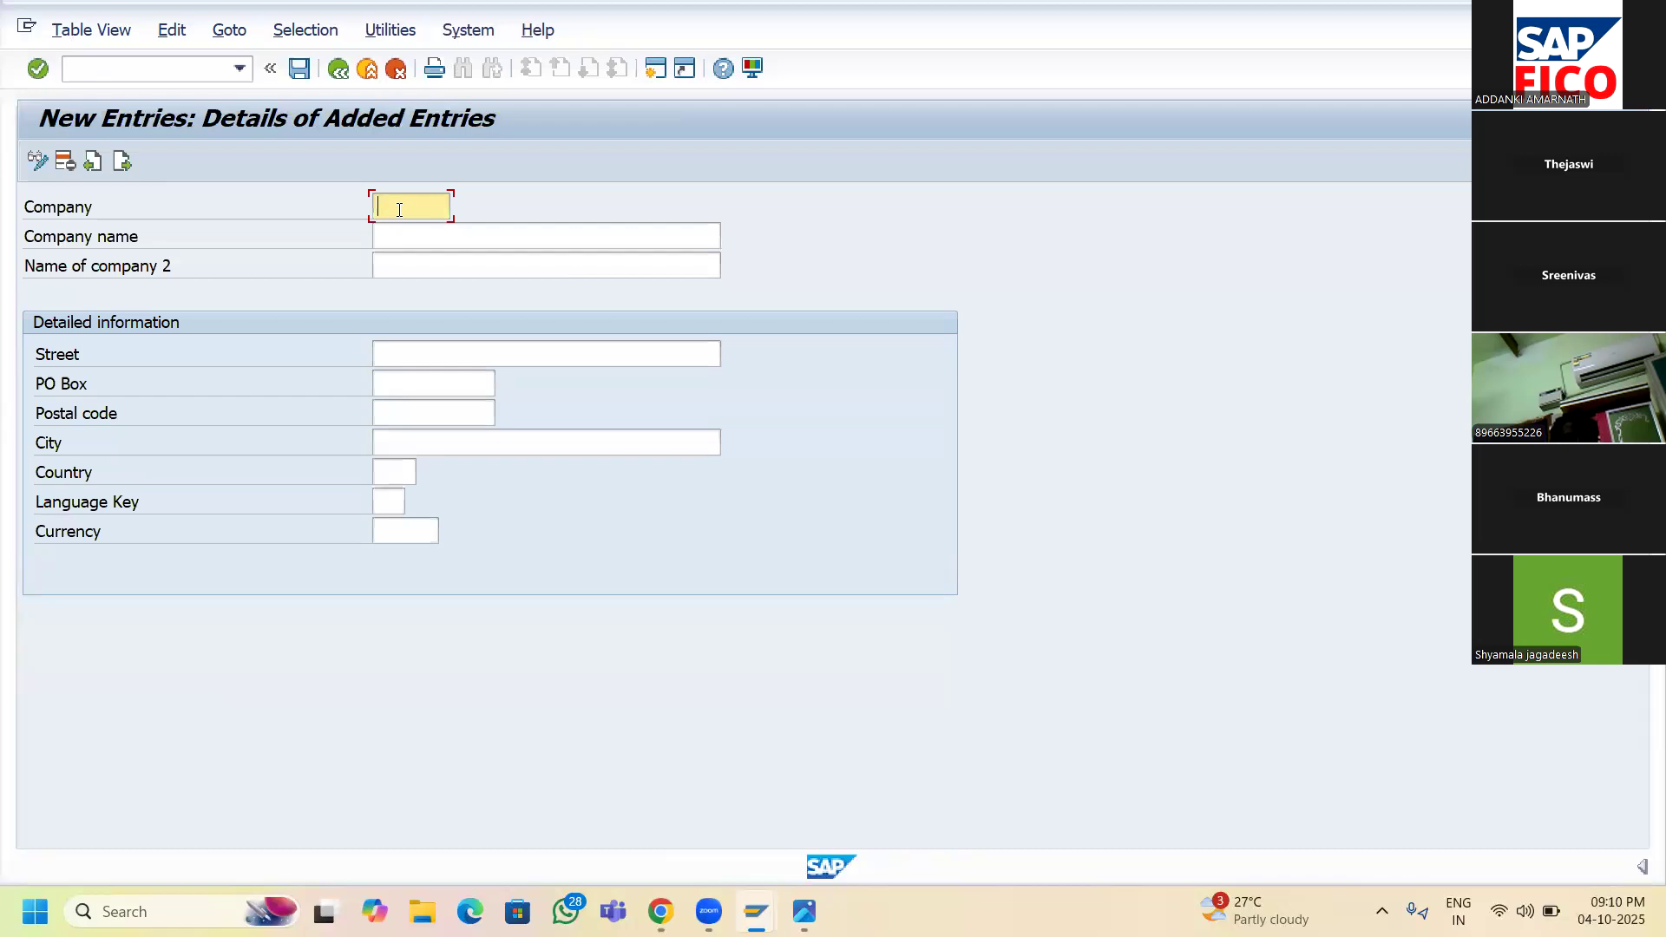
- Enter company SRINU with the name 'SRINU GROUP OF COMPANIES'
text(SRINU)
click(570, 237)
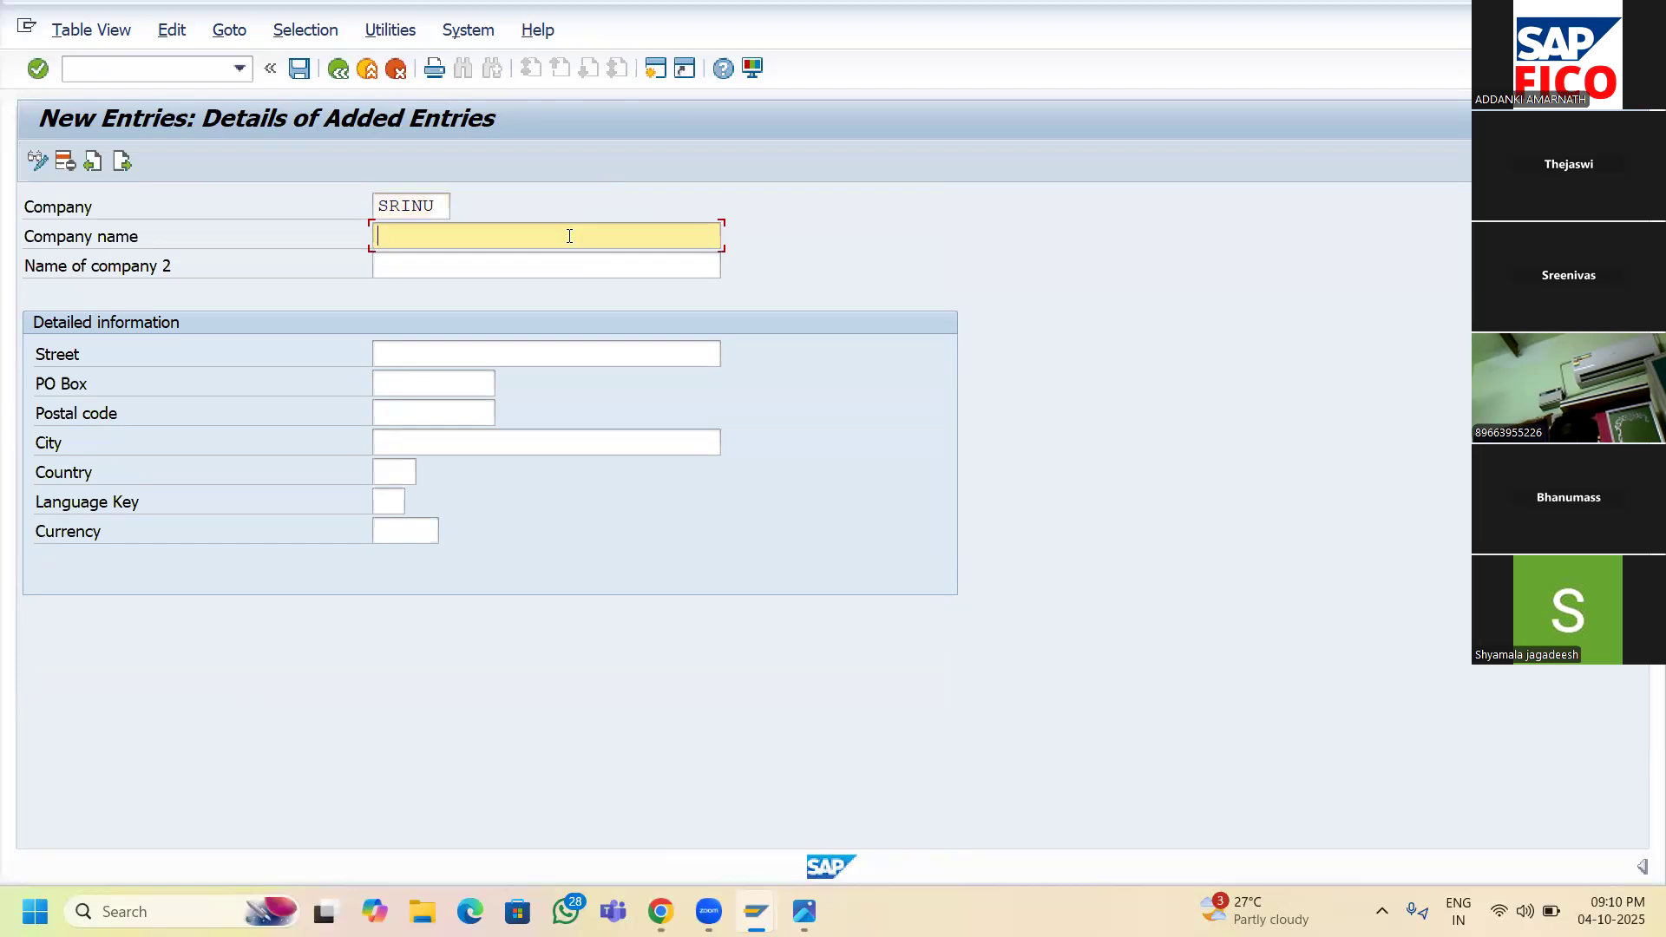
text(SRINU GROUP OF COMP)
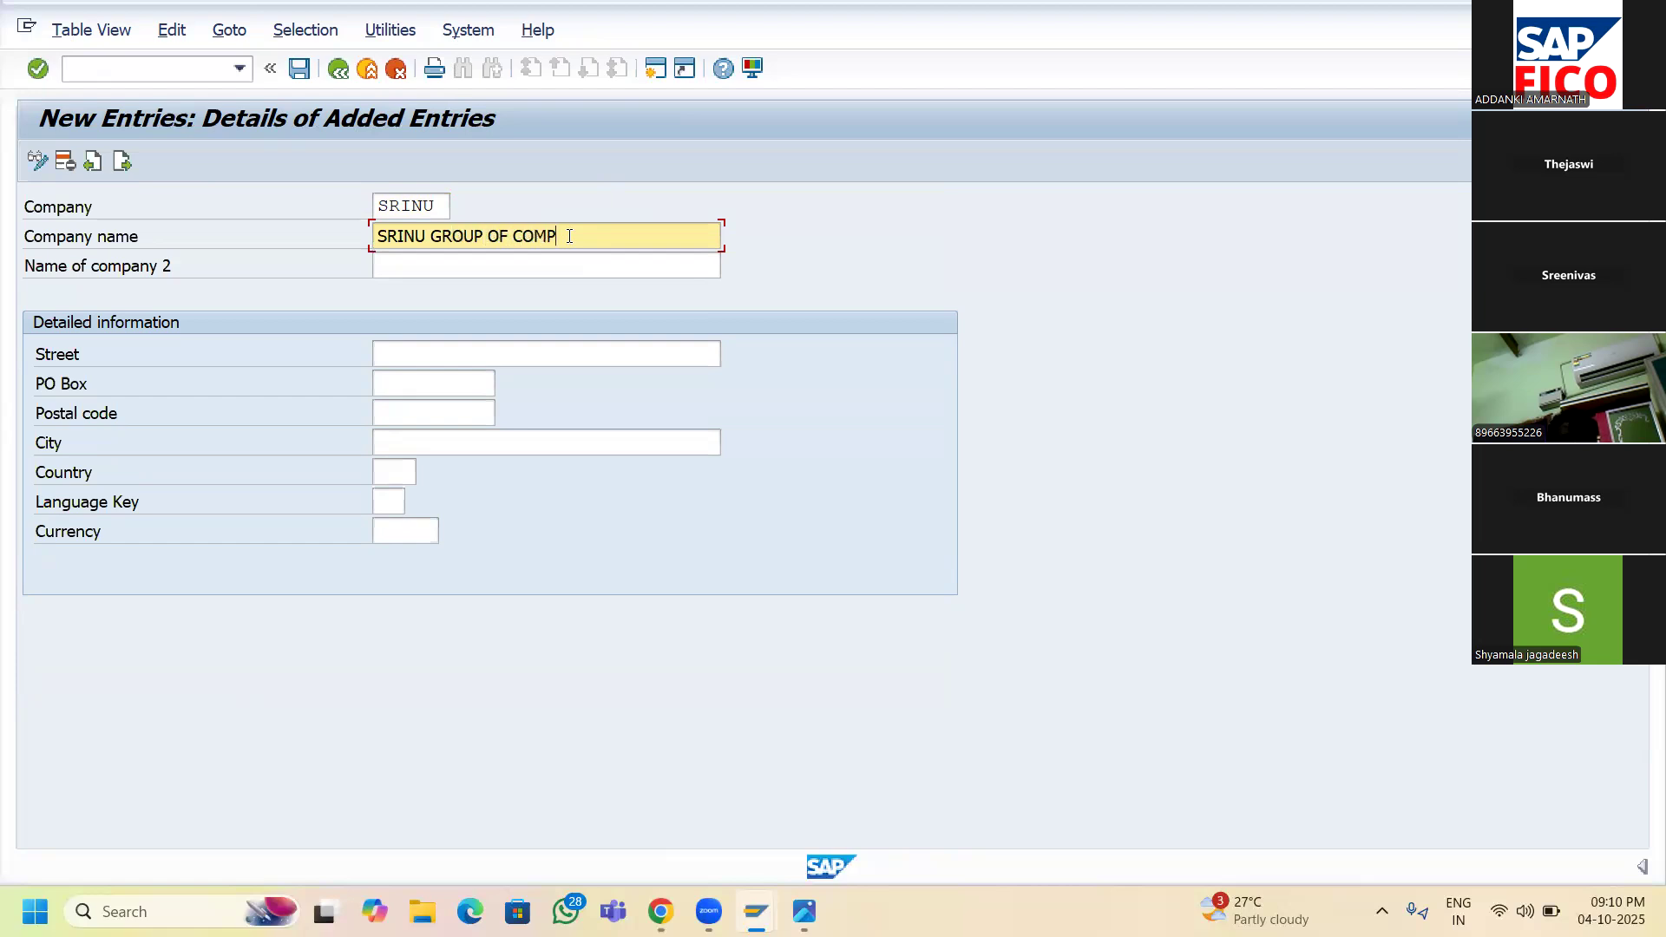
text(ANIES)
- Fill in the company's street, PO box and postal code, with city HYDERABAD
click(467, 361)
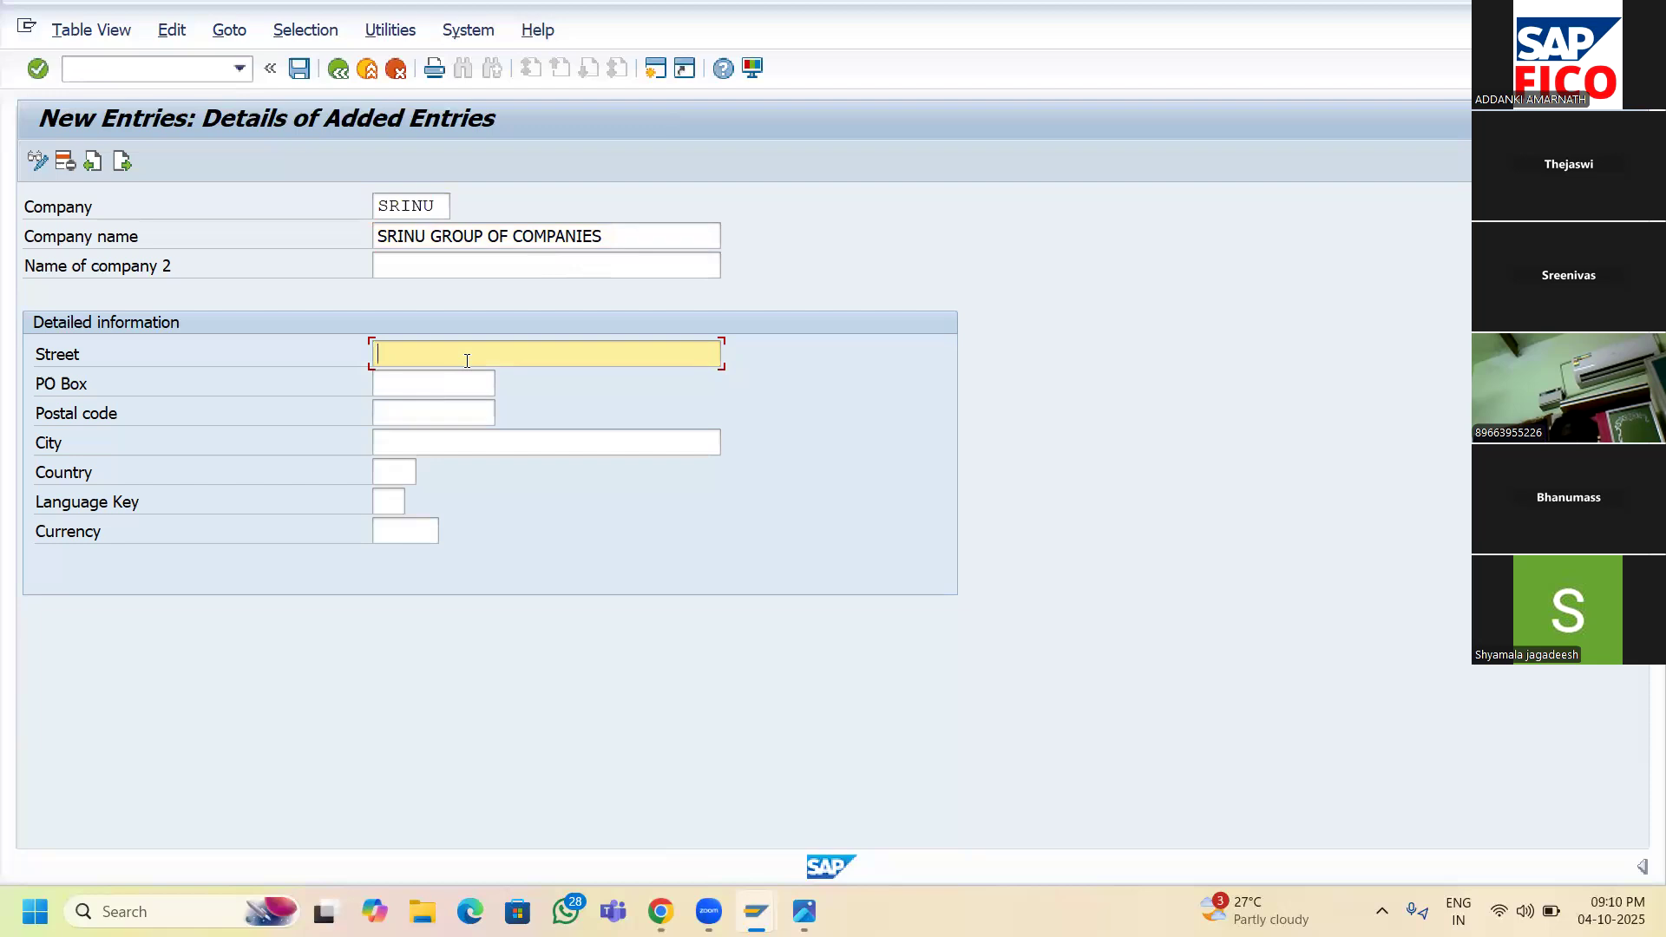
text(GANDHI ROAD)
key(Tab)
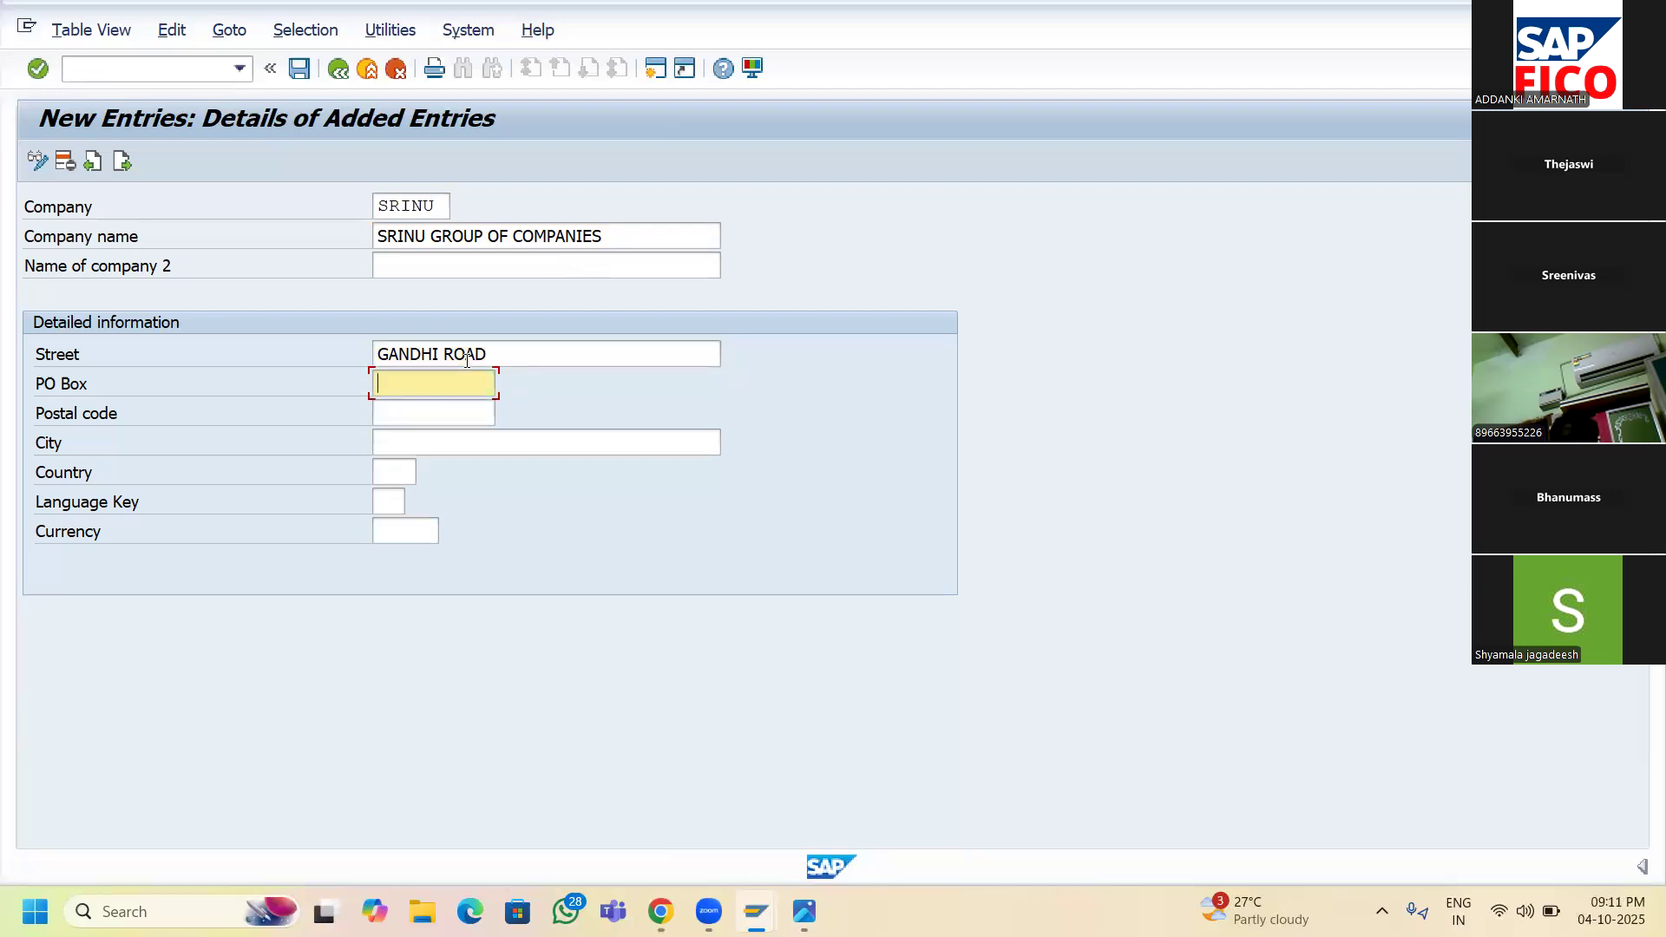
text(123456)
key(Tab)
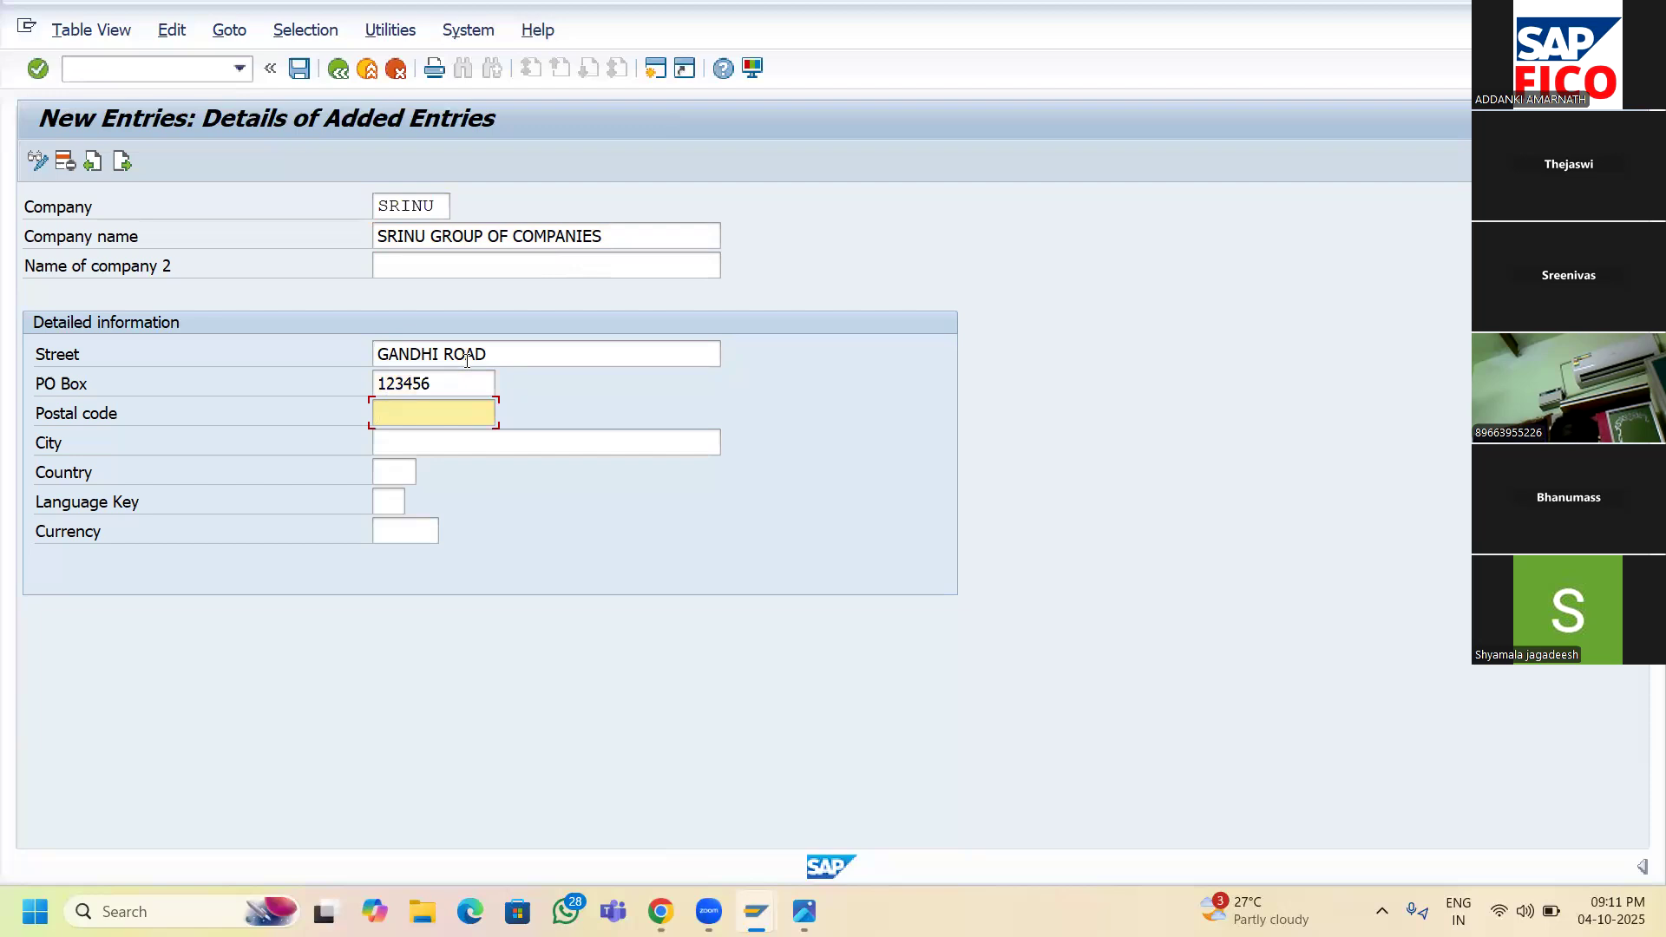
text(500055)
key(Tab)
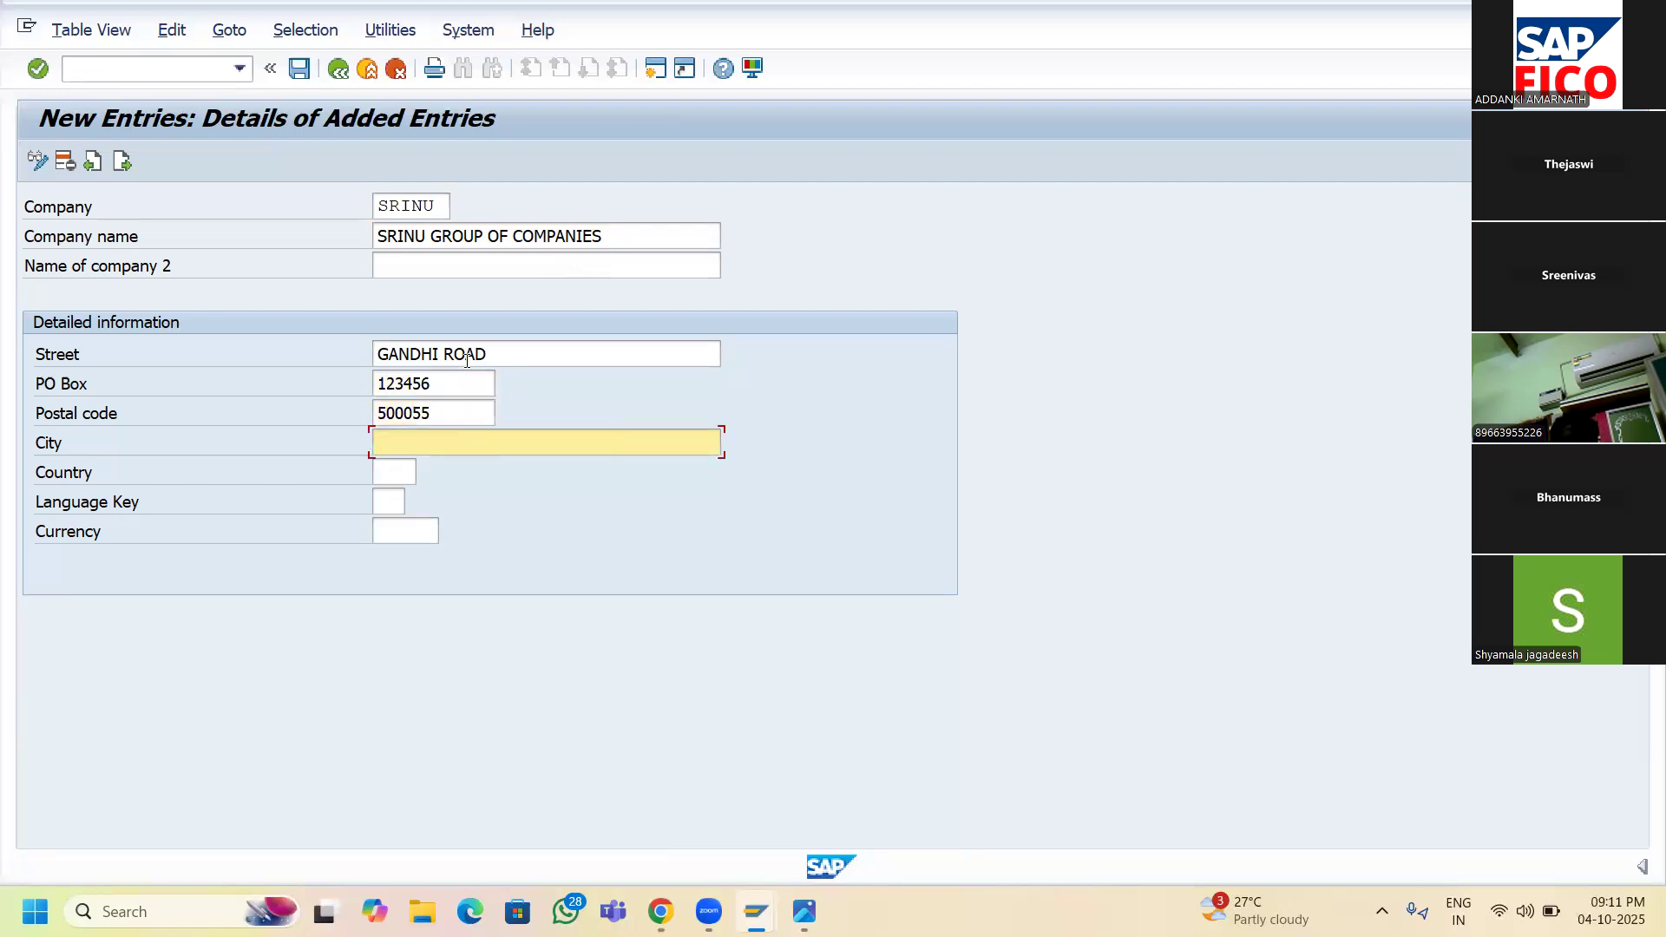
text(HYDERABAD)
- Set the Country to IN (India), picked from the country list
key(Tab)
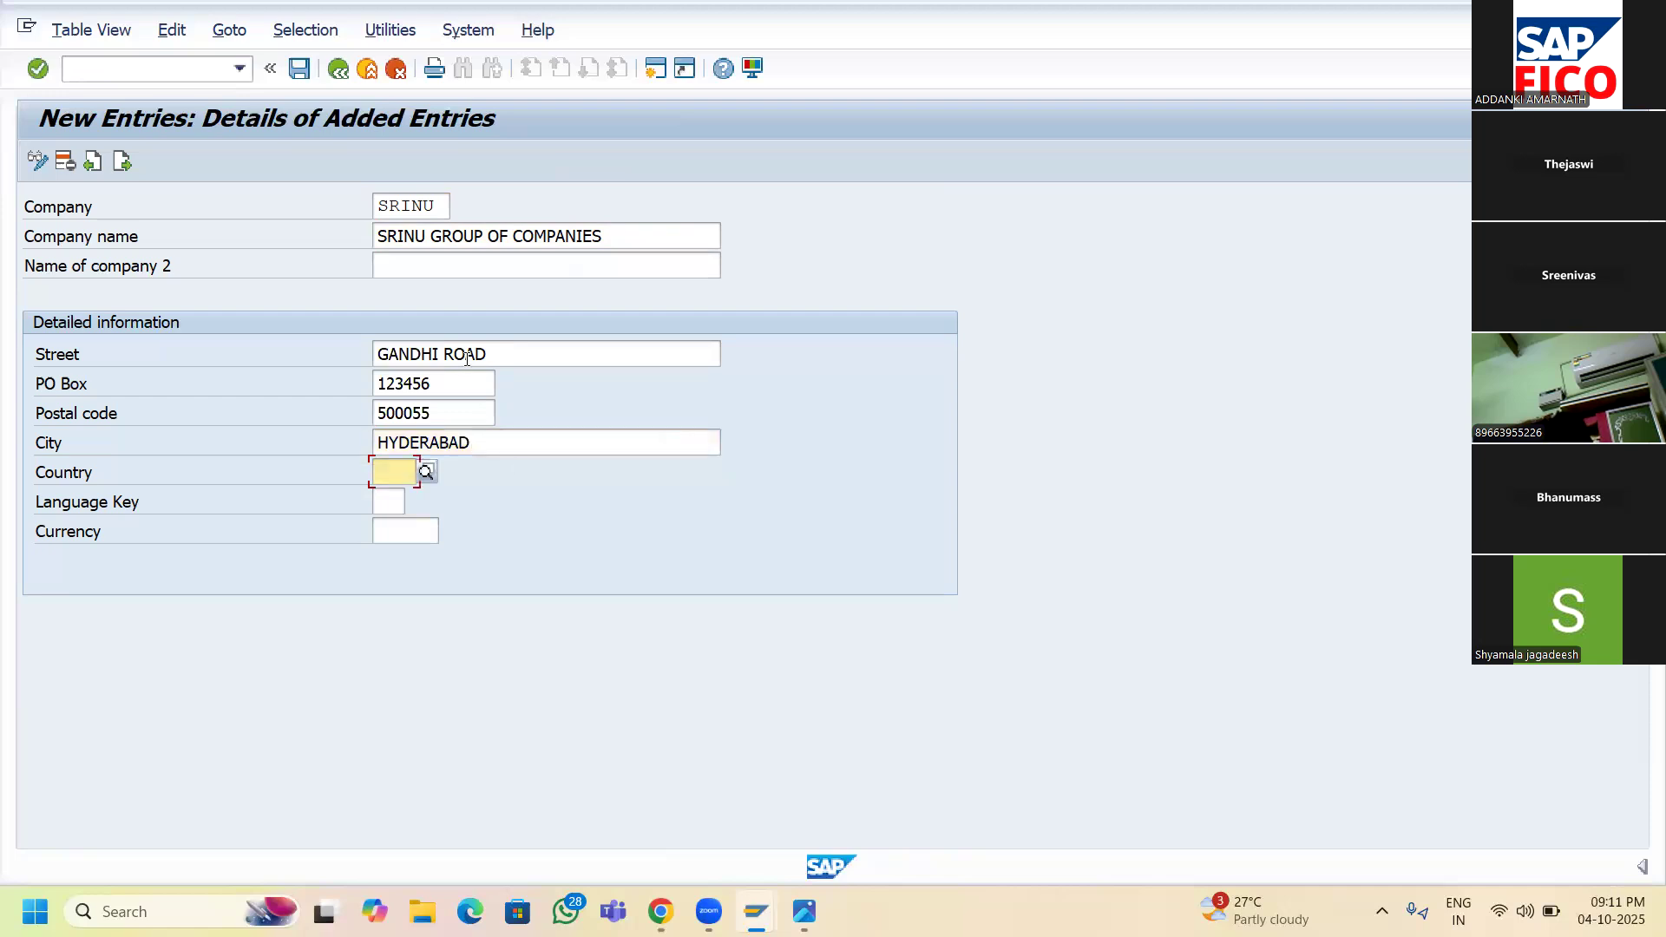
click(426, 473)
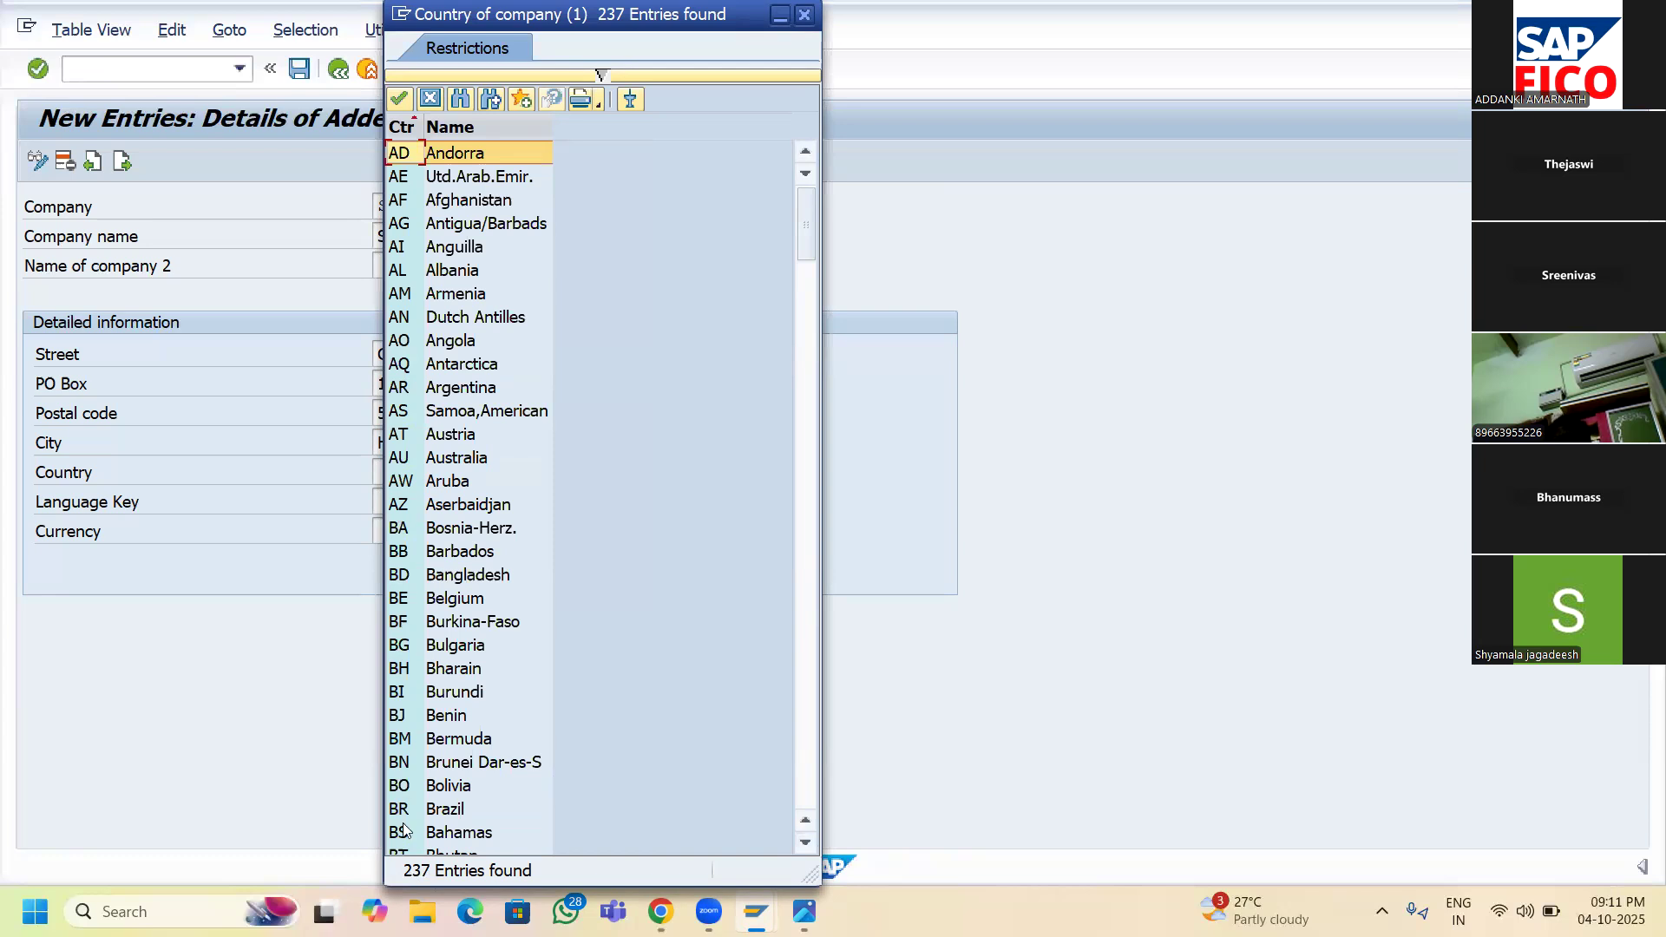
scroll(409, 829, down, 1)
drag(810, 238, 834, 803)
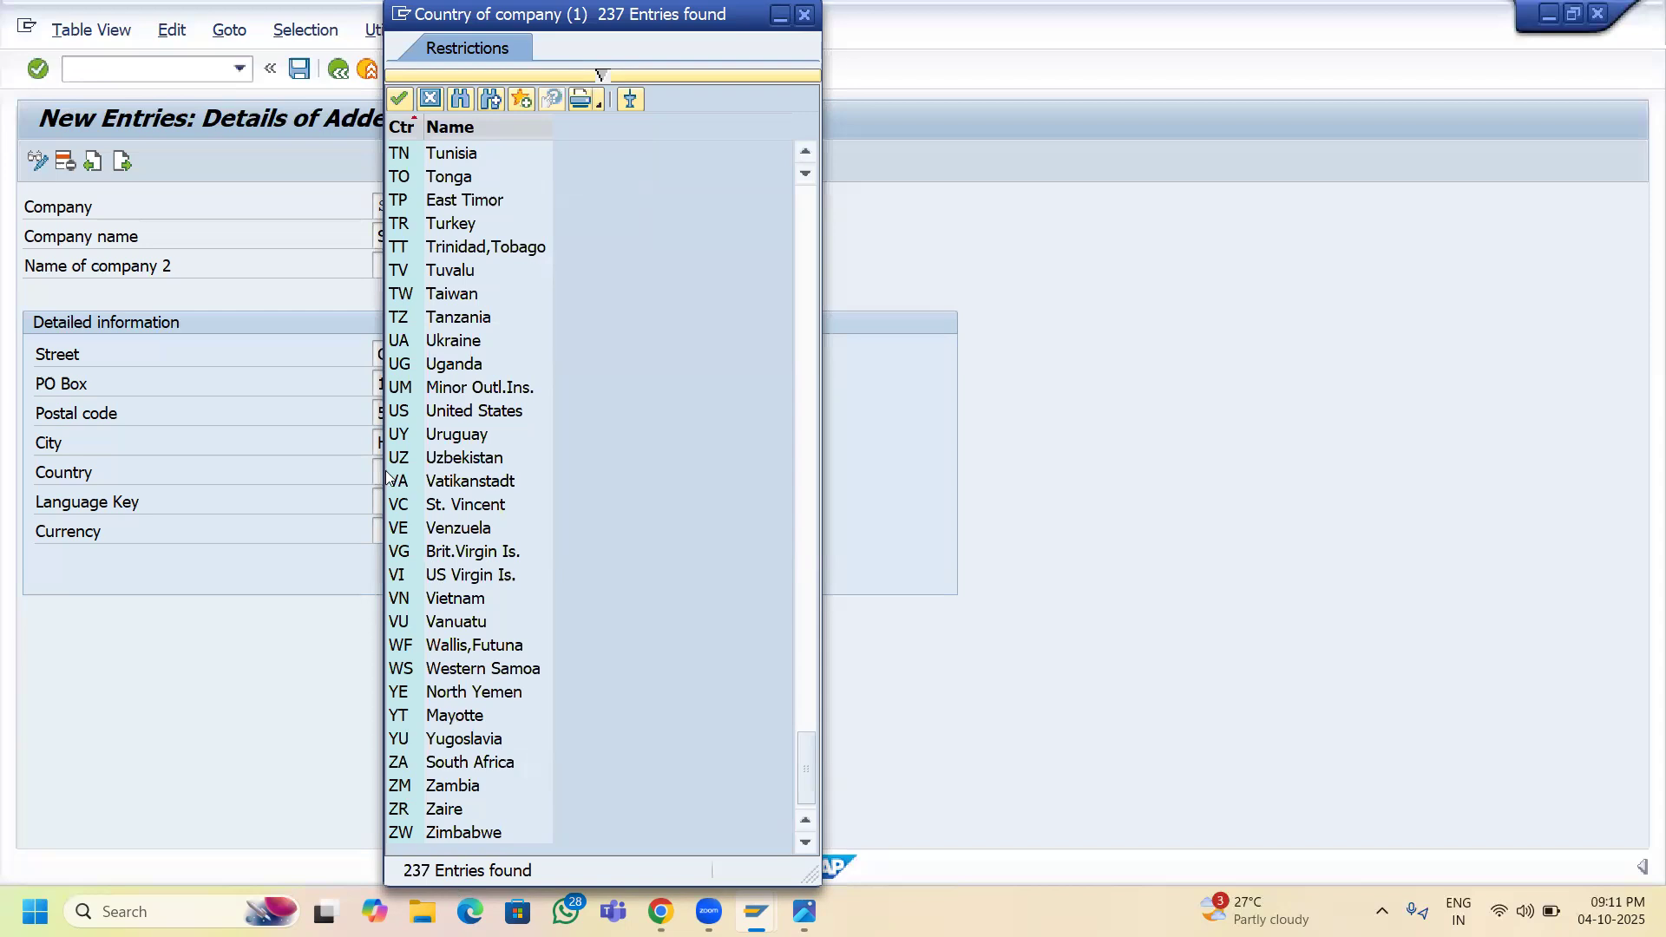
scroll(474, 475, up, 1)
scroll(474, 475, up, 1)
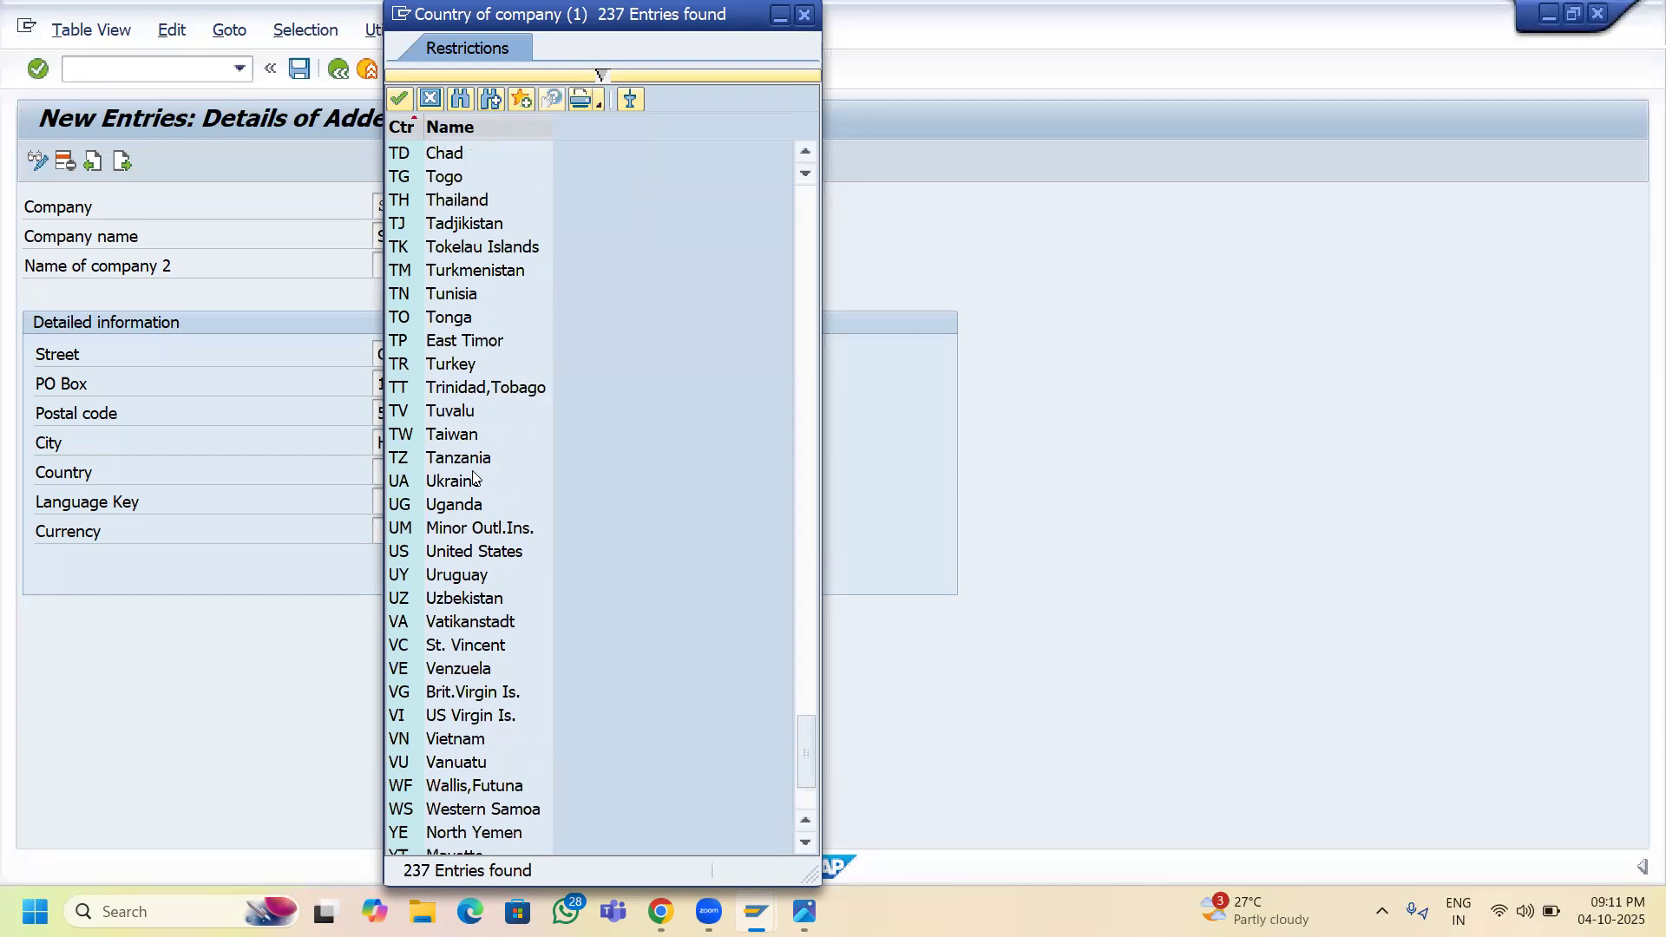
scroll(473, 477, up, 6)
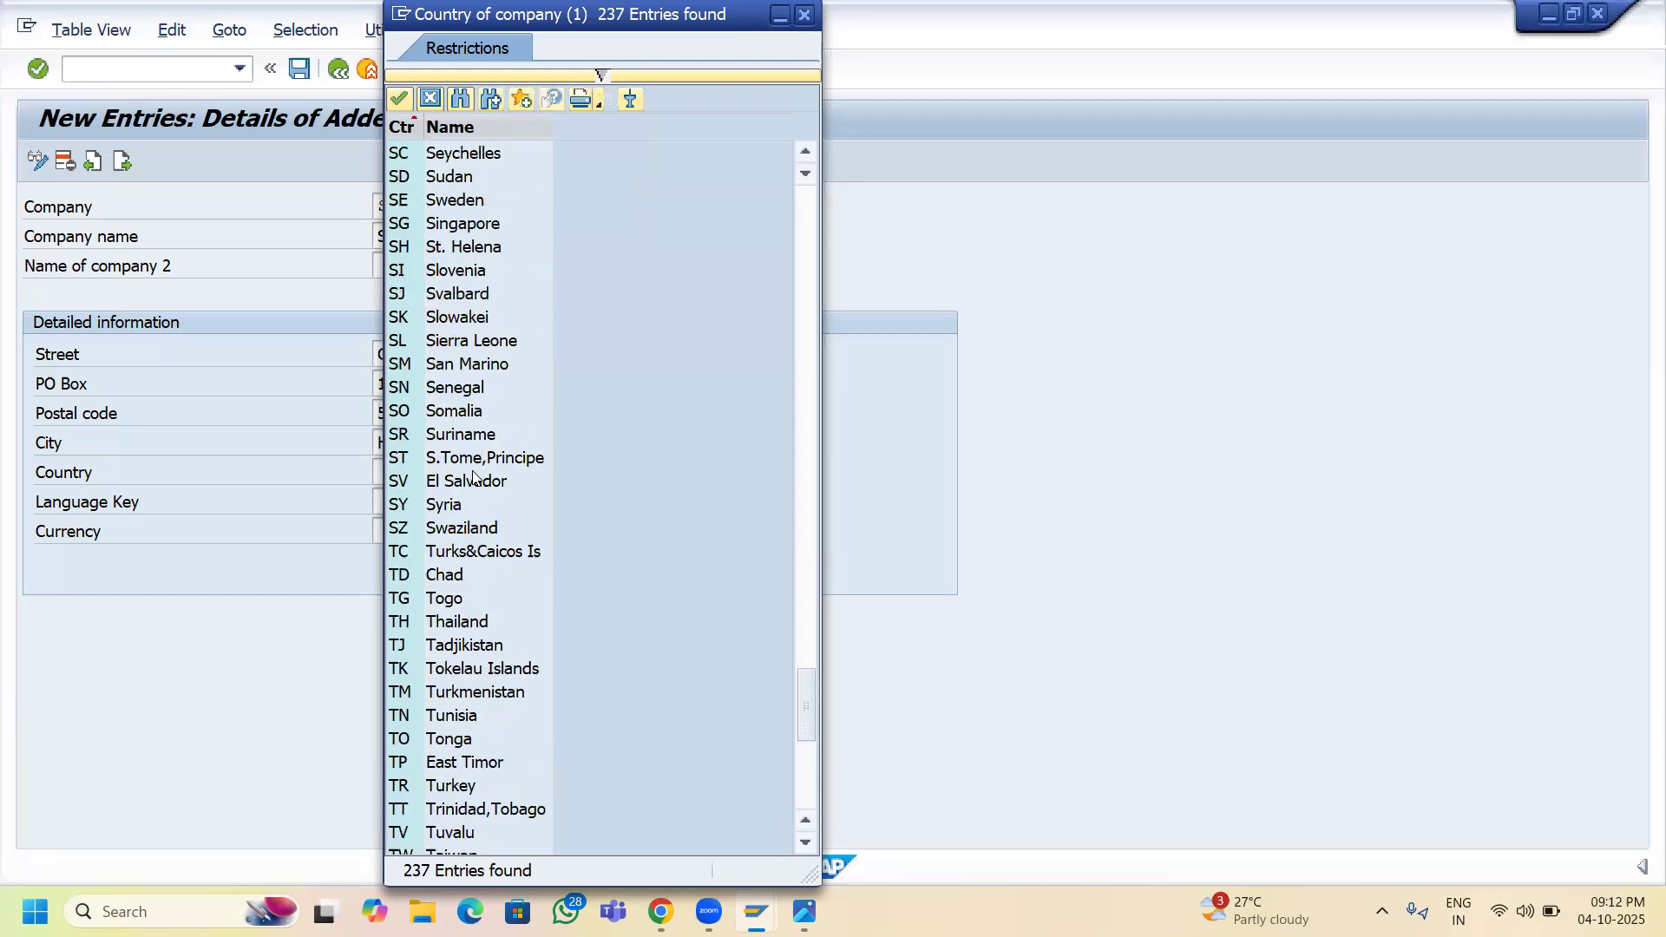
scroll(474, 436, up, 1)
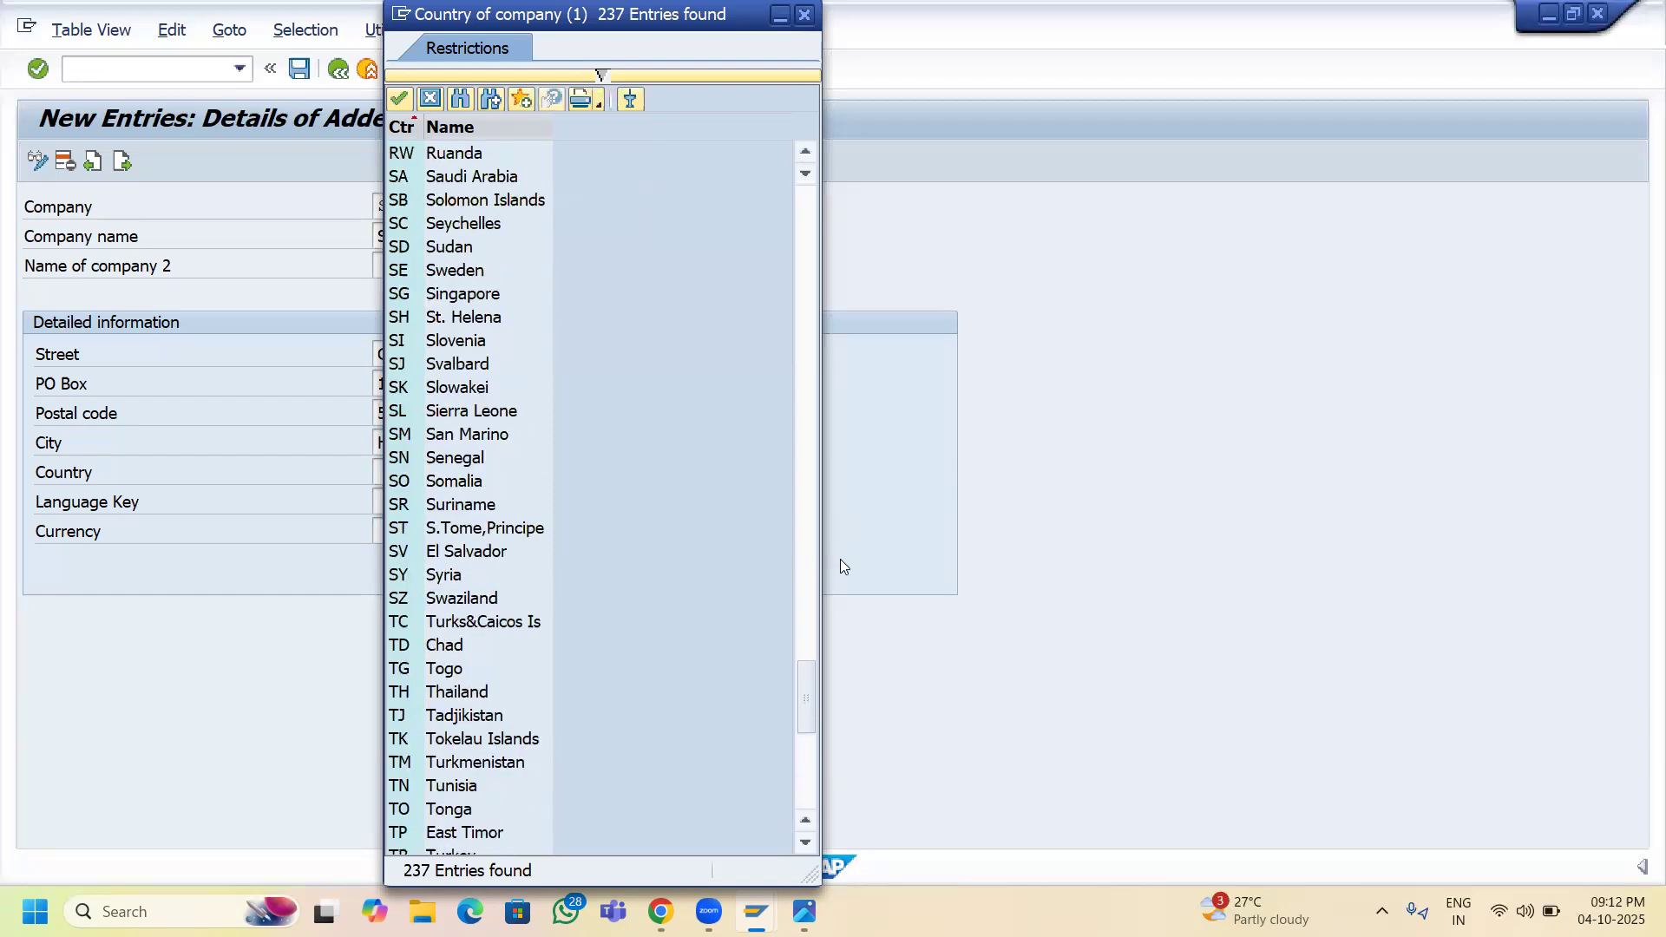
drag(806, 685, 794, 393)
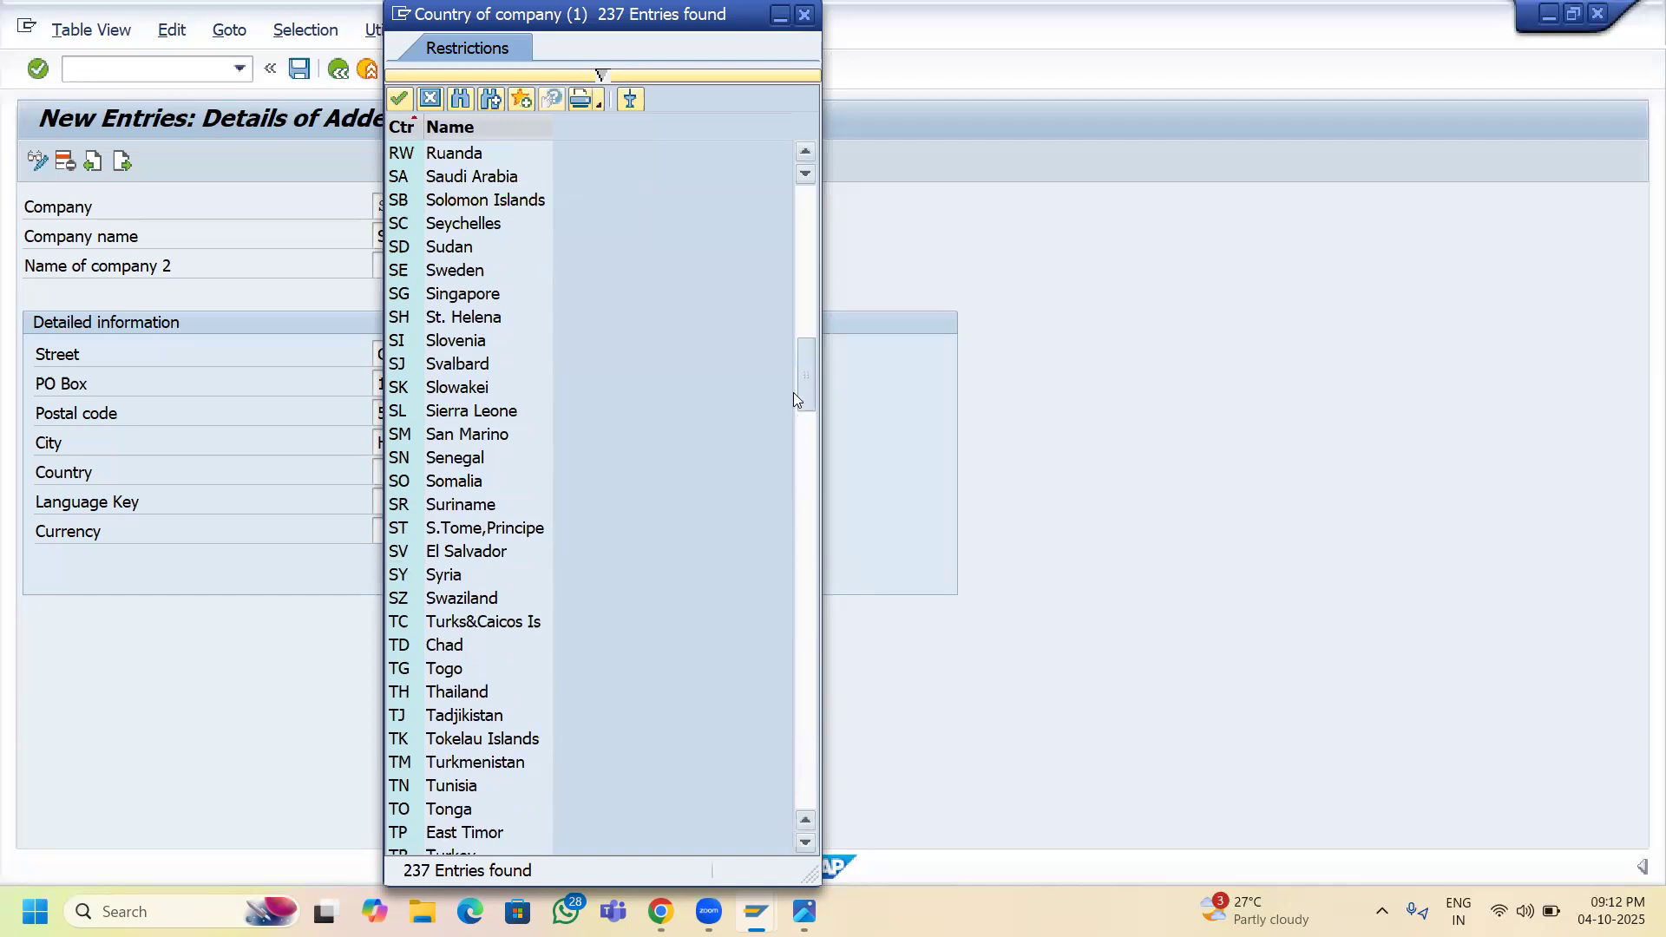
scroll(478, 618, down, 2)
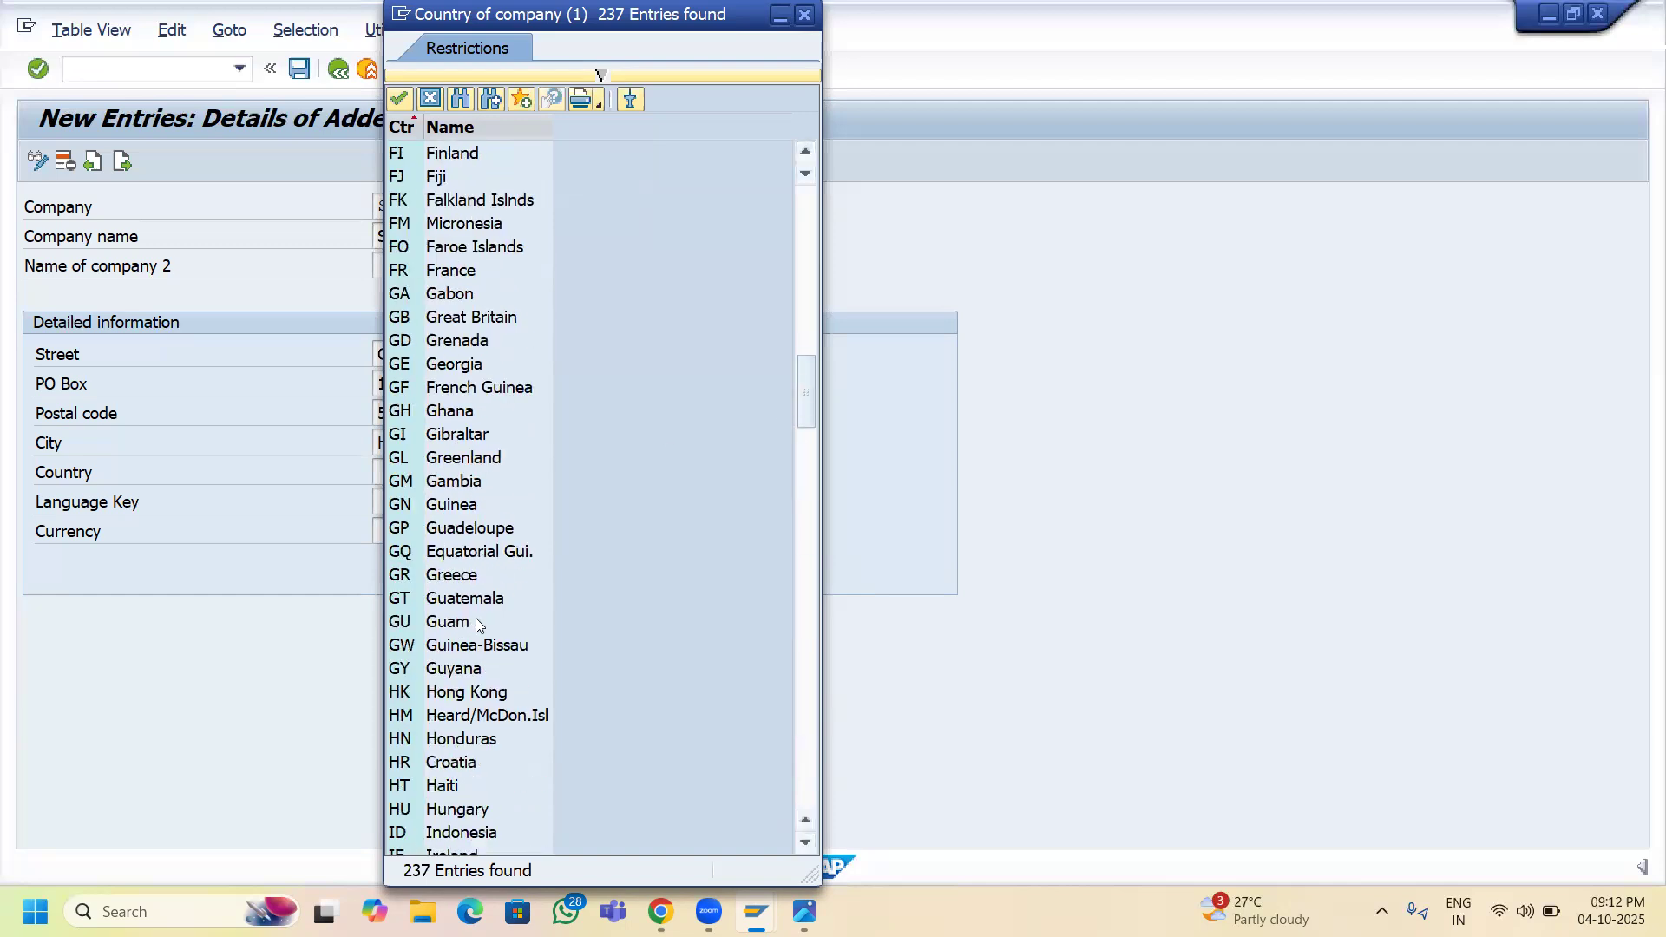
scroll(484, 696, down, 4)
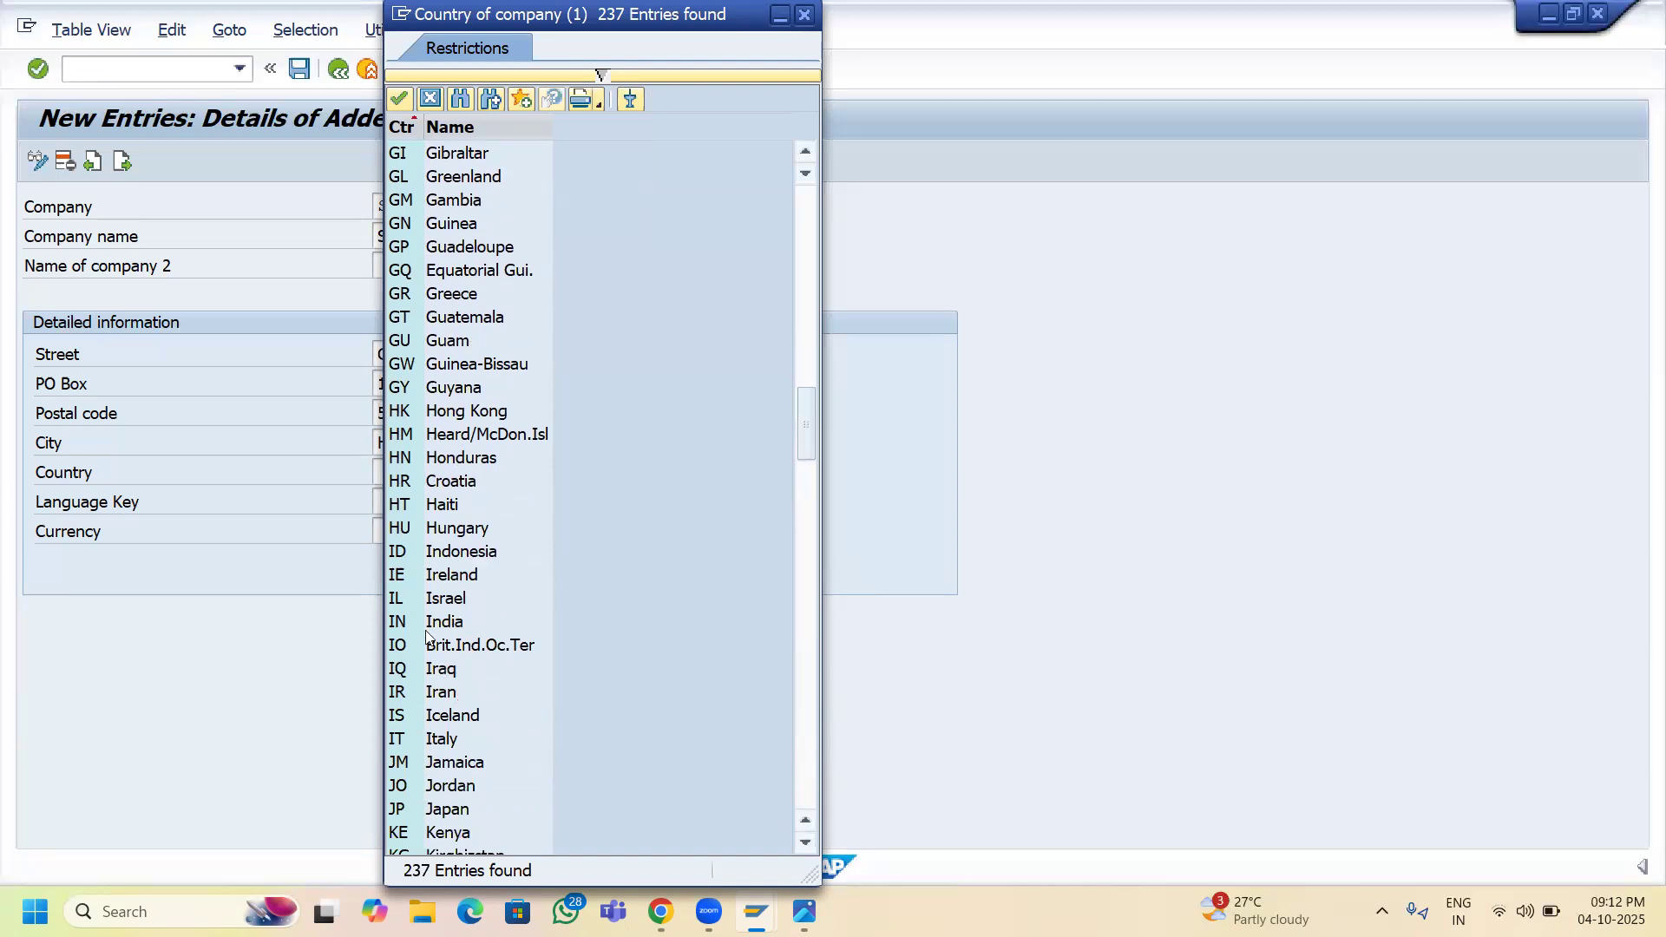
click(427, 625)
double_click(427, 625)
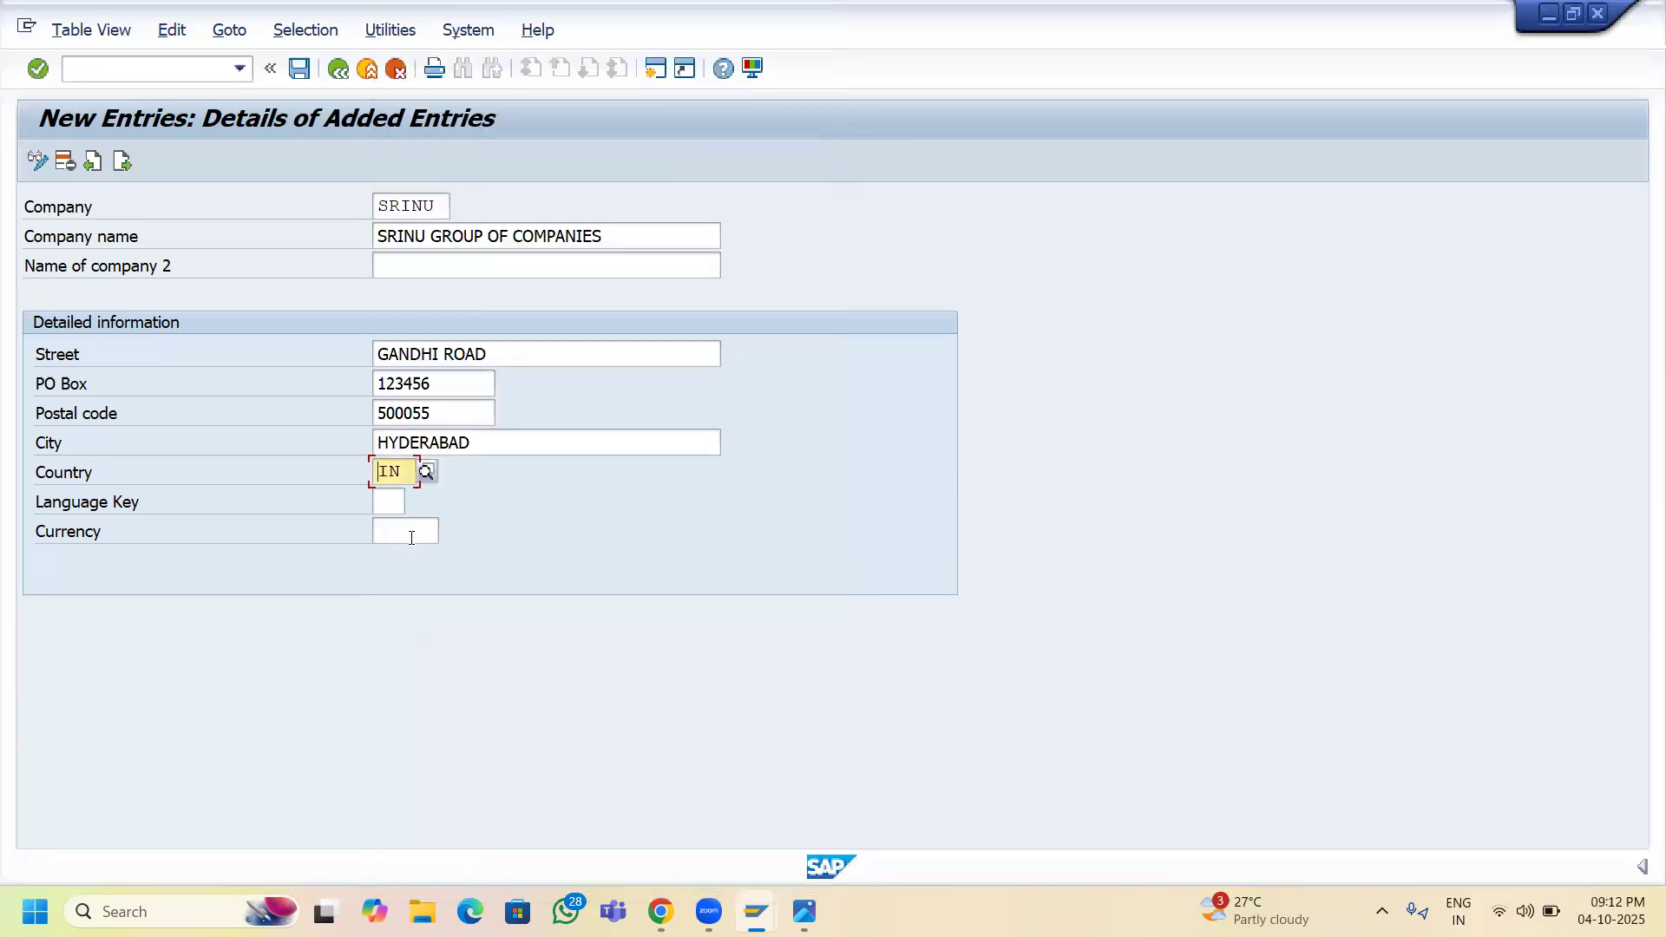
click(388, 500)
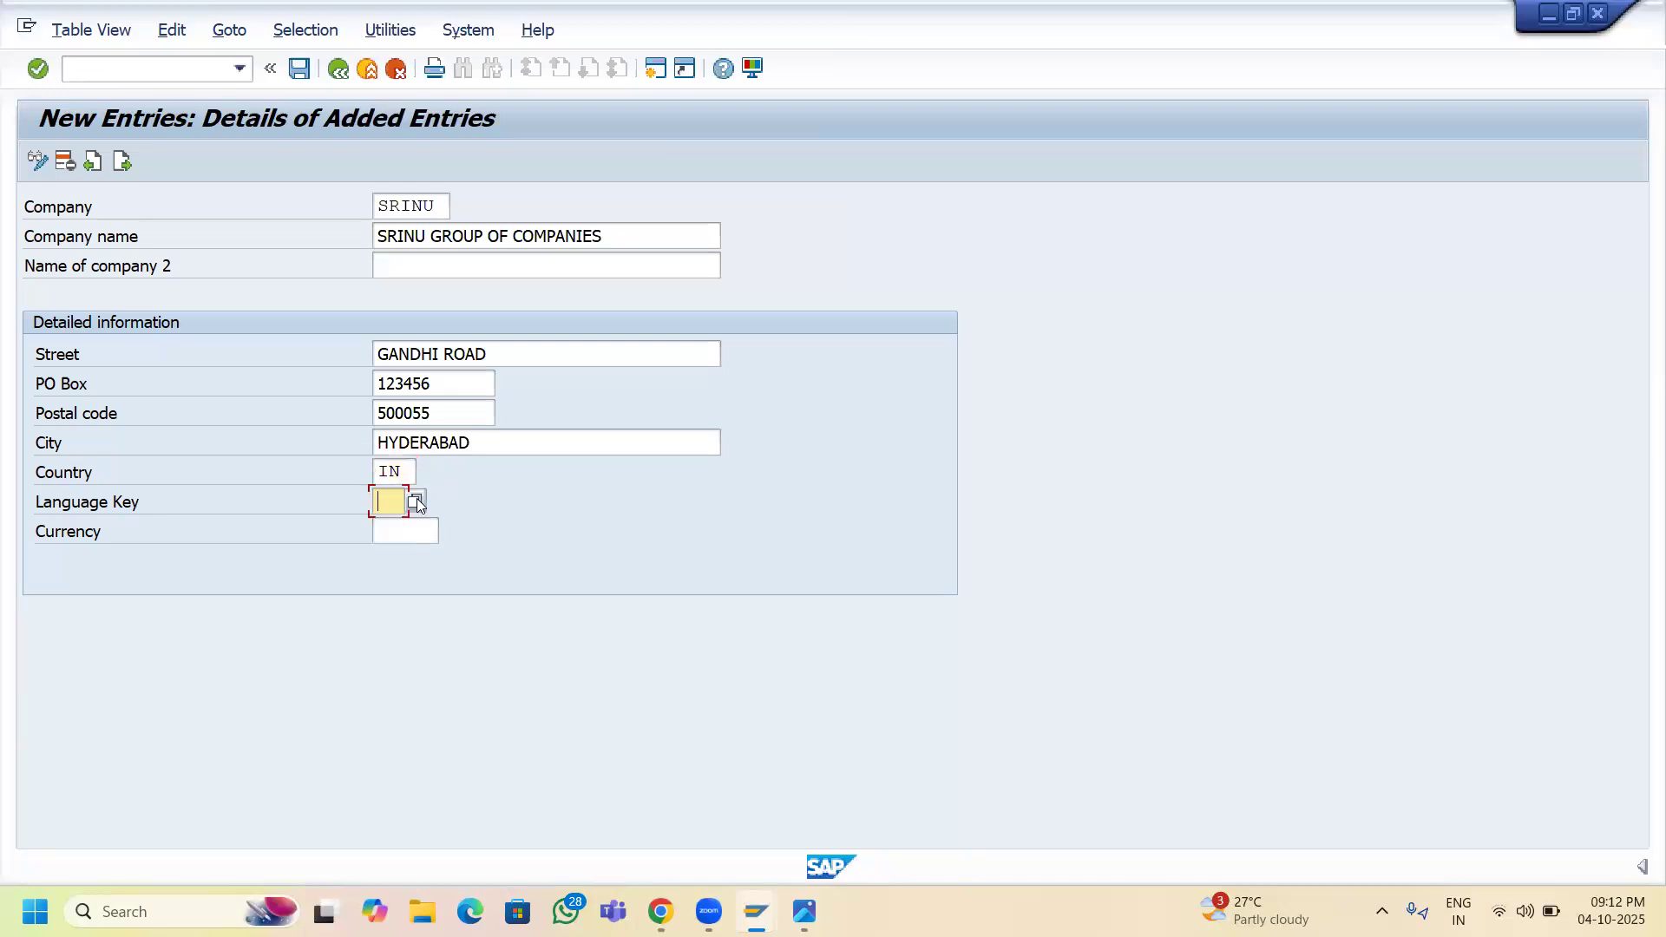
- Set the Language Key to EN (English)
text(EN)
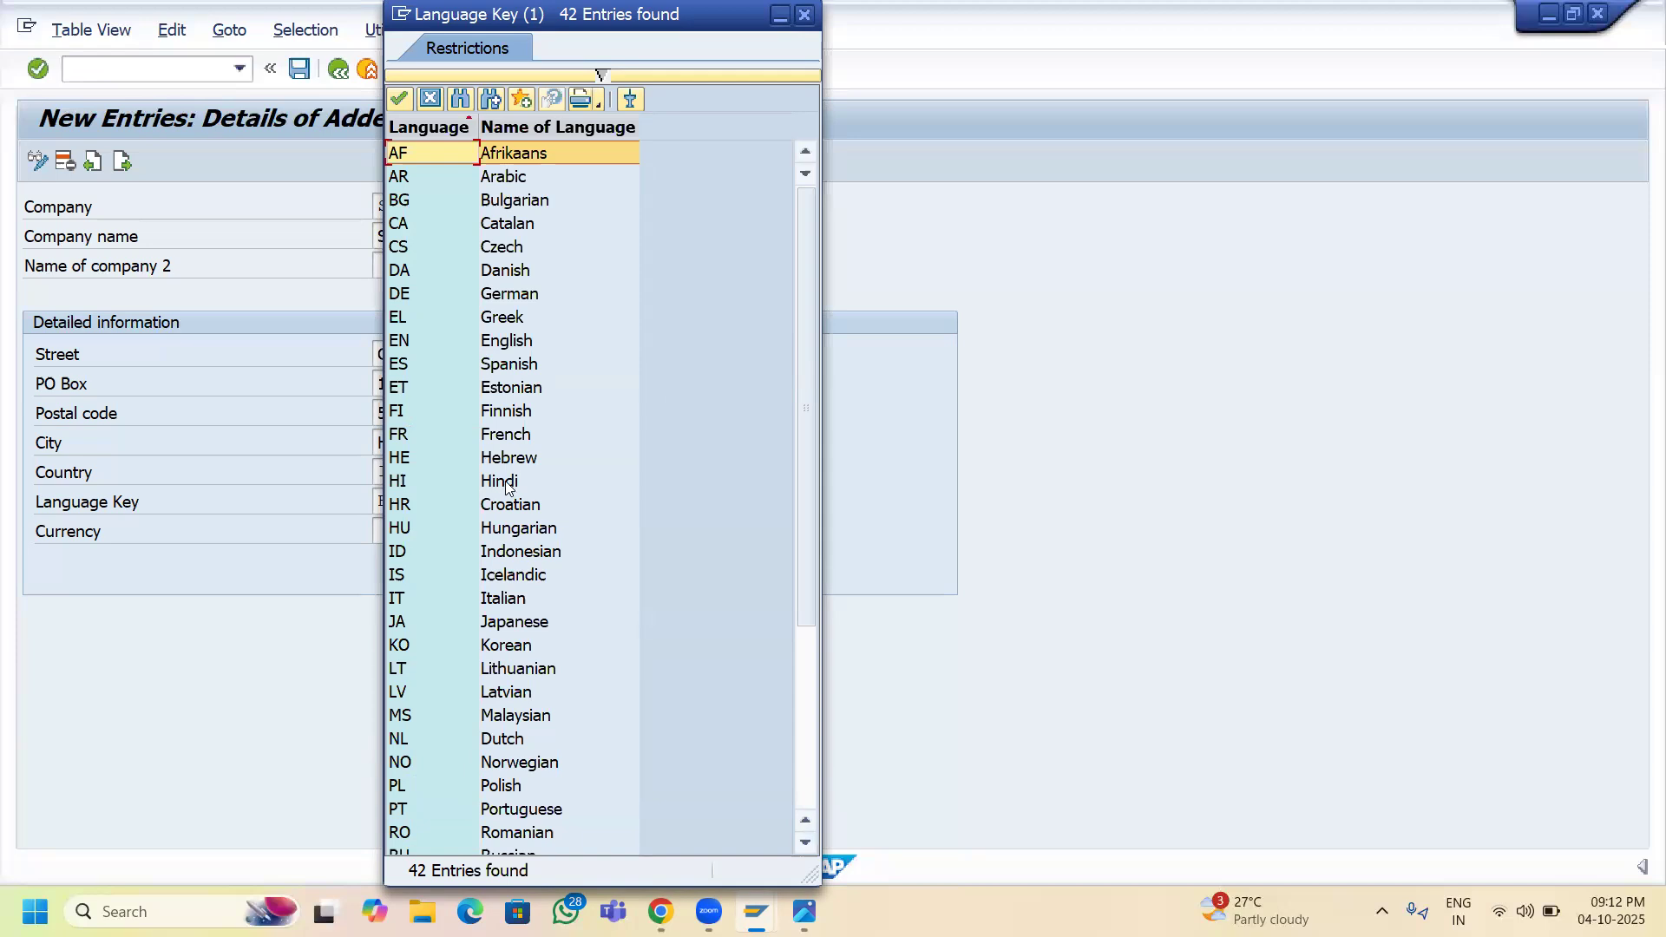
double_click(505, 345)
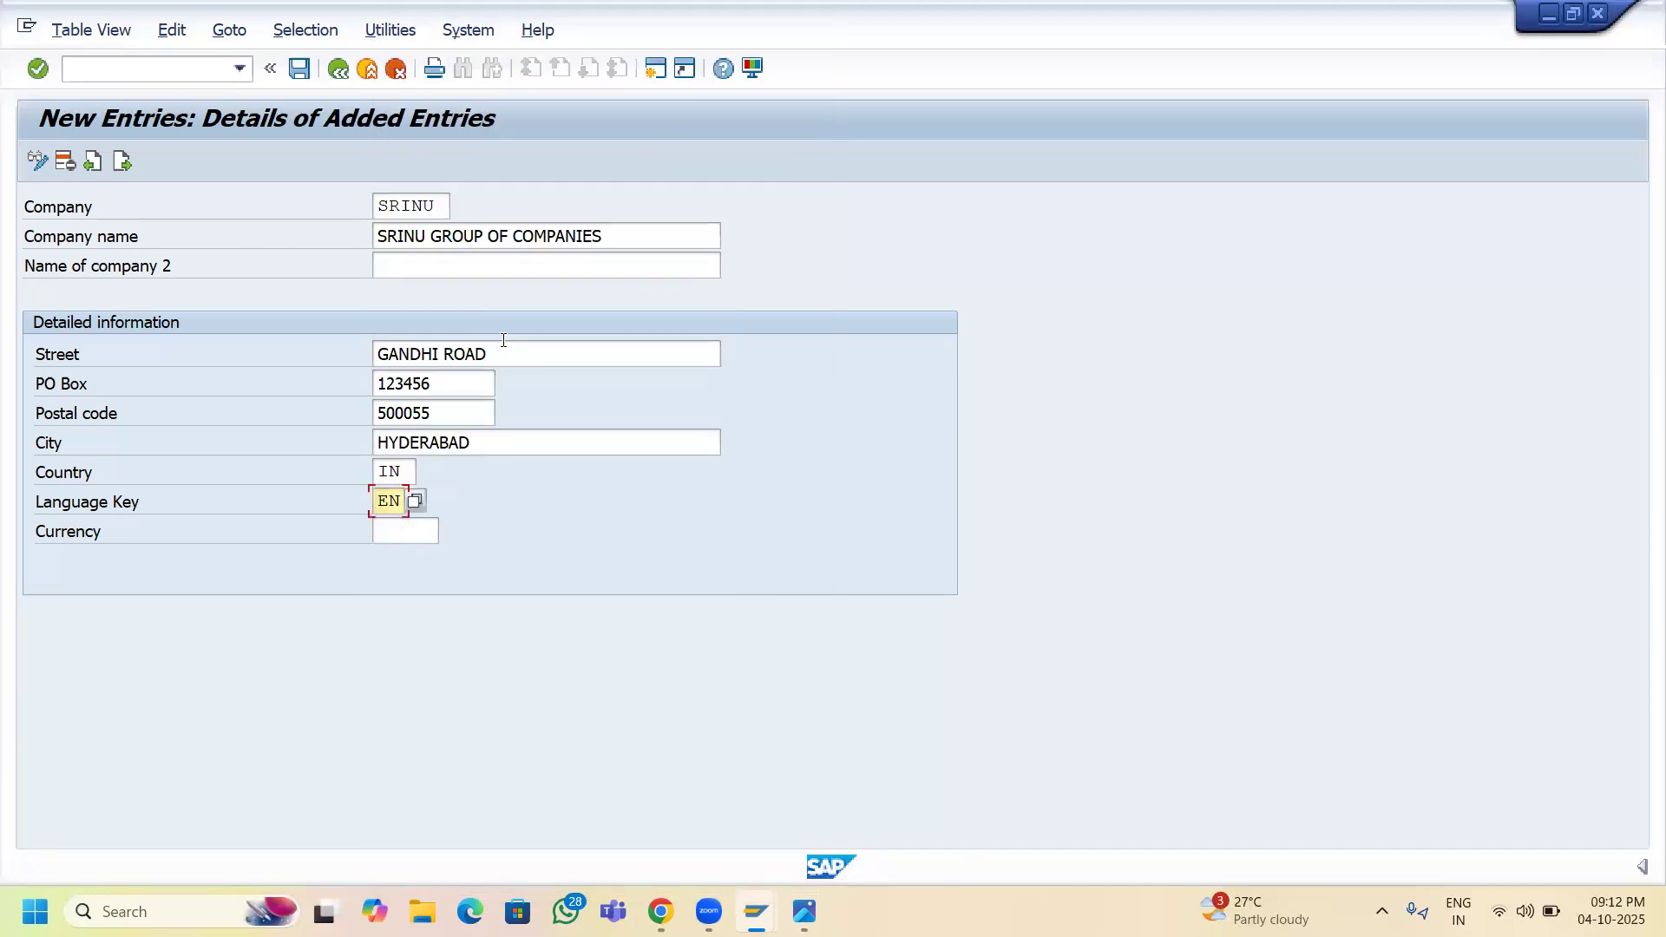
click(428, 533)
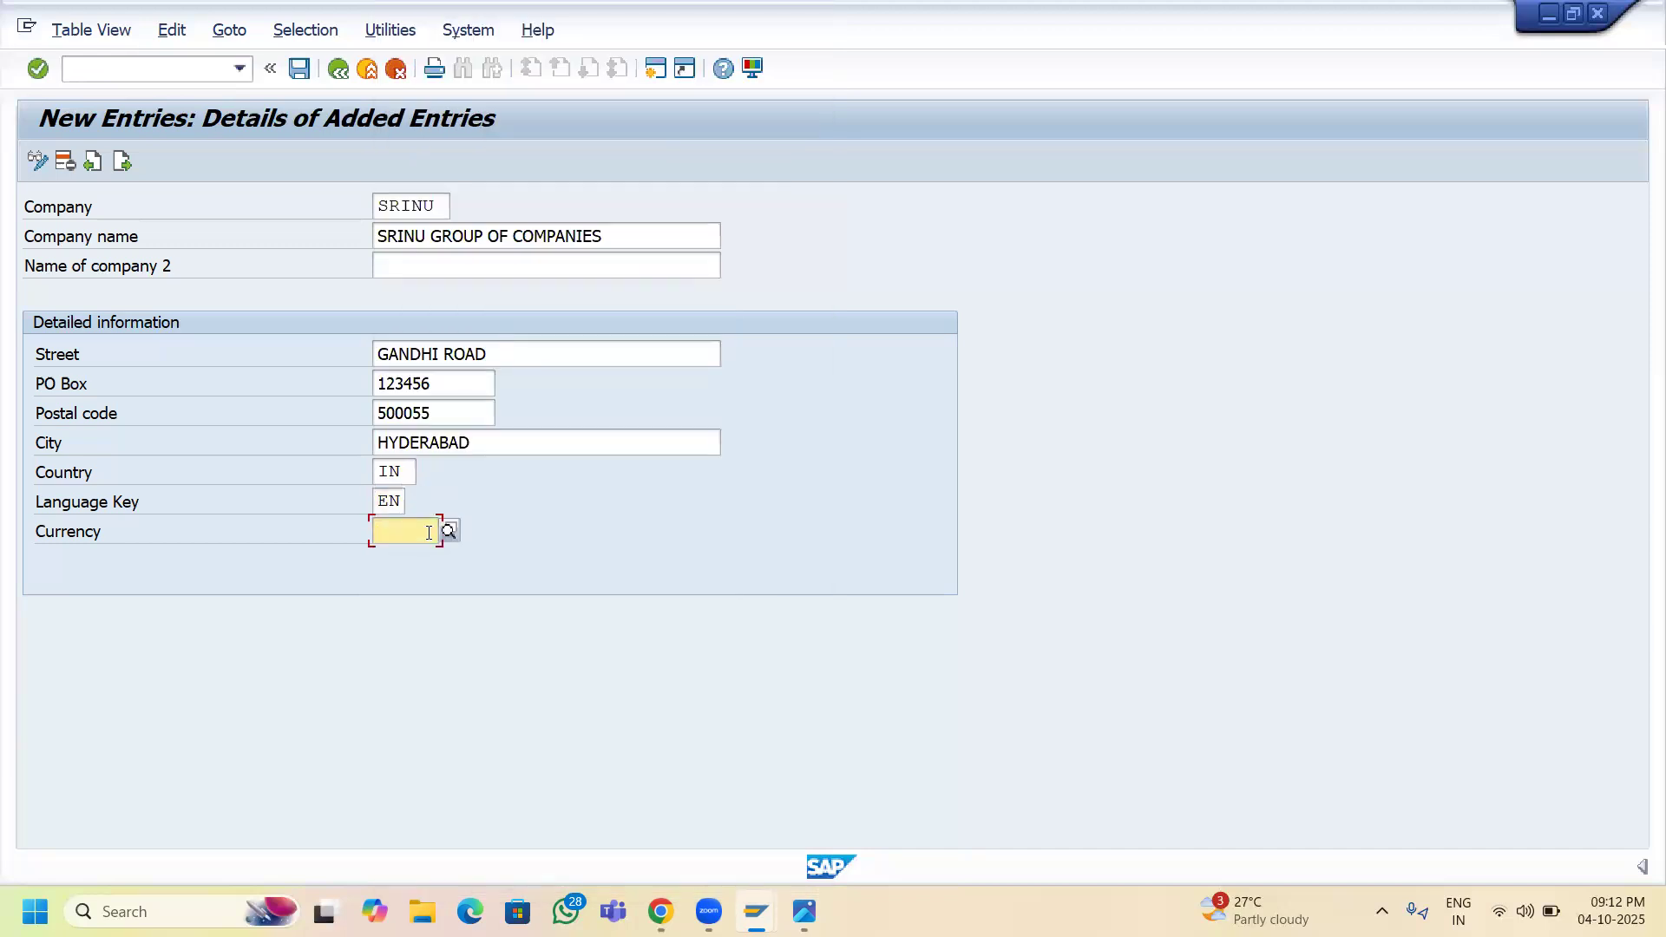
- Set the Currency to INR (Indian Rupee), picked from the currency list
click(451, 536)
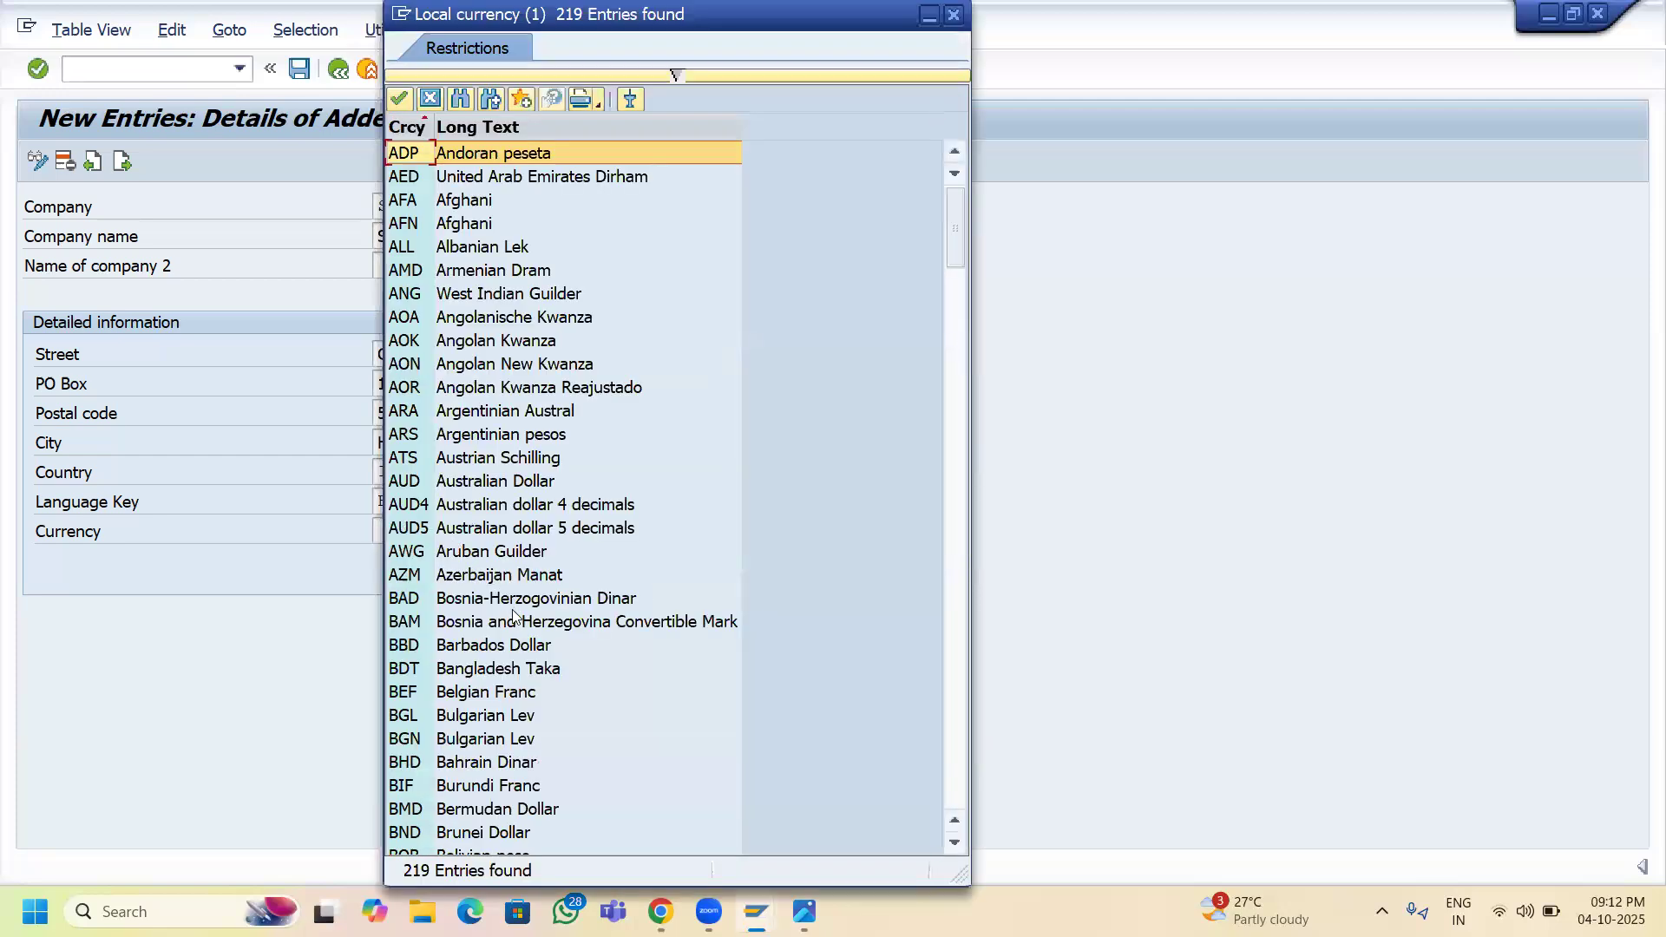
click(315, 673)
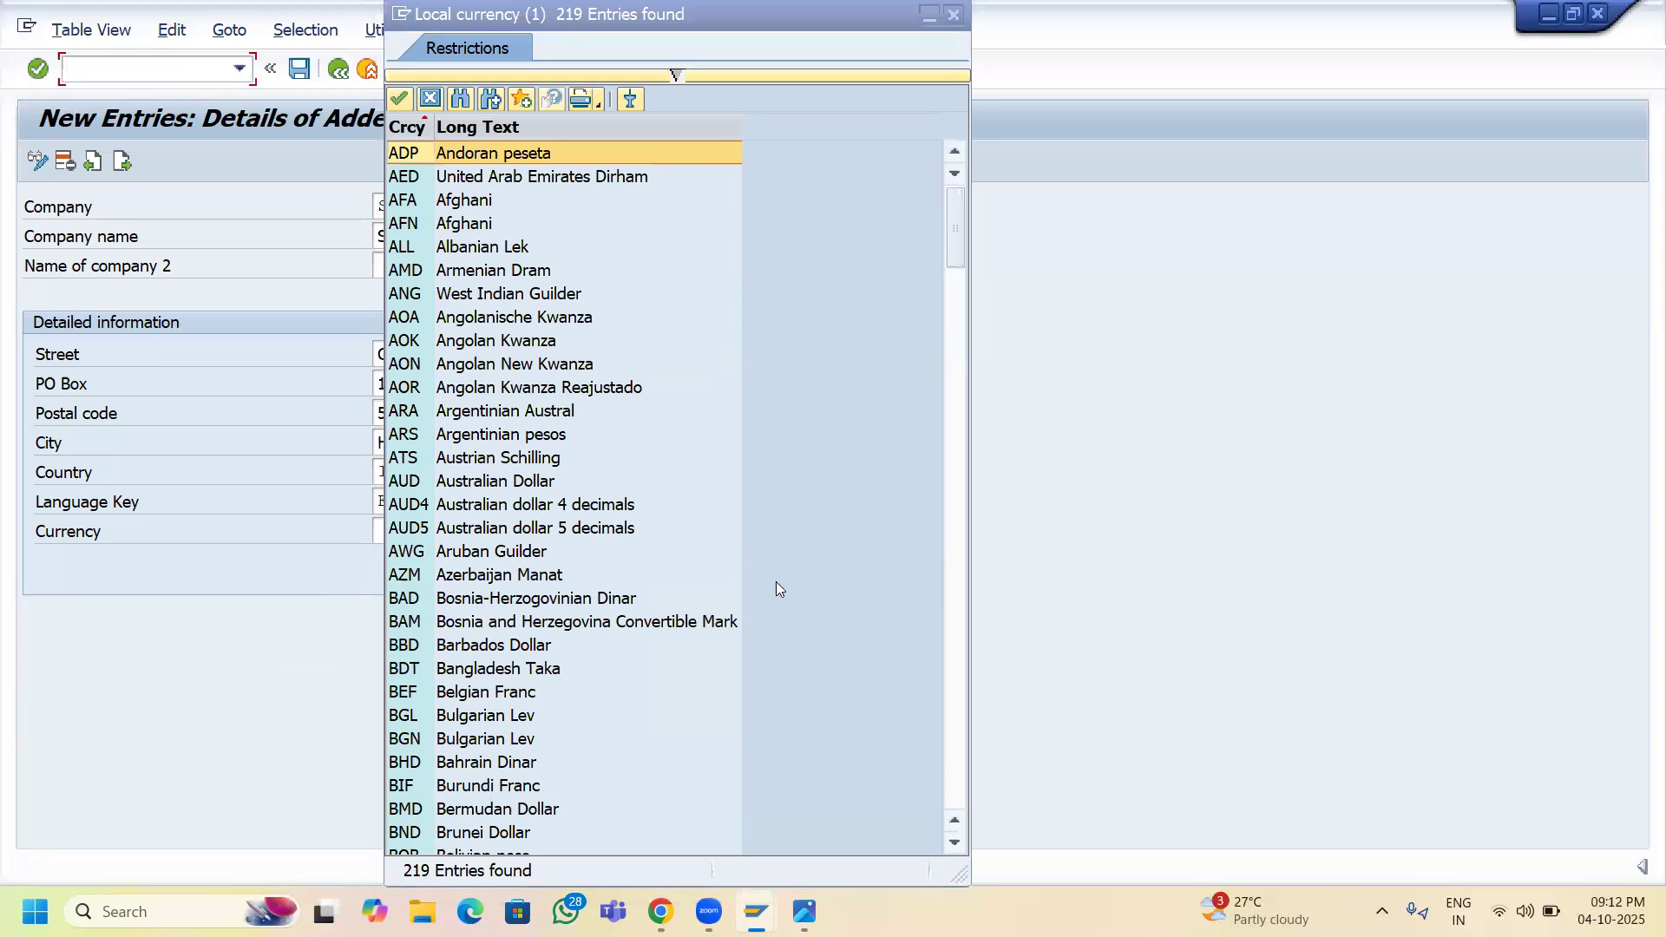
drag(957, 261, 962, 606)
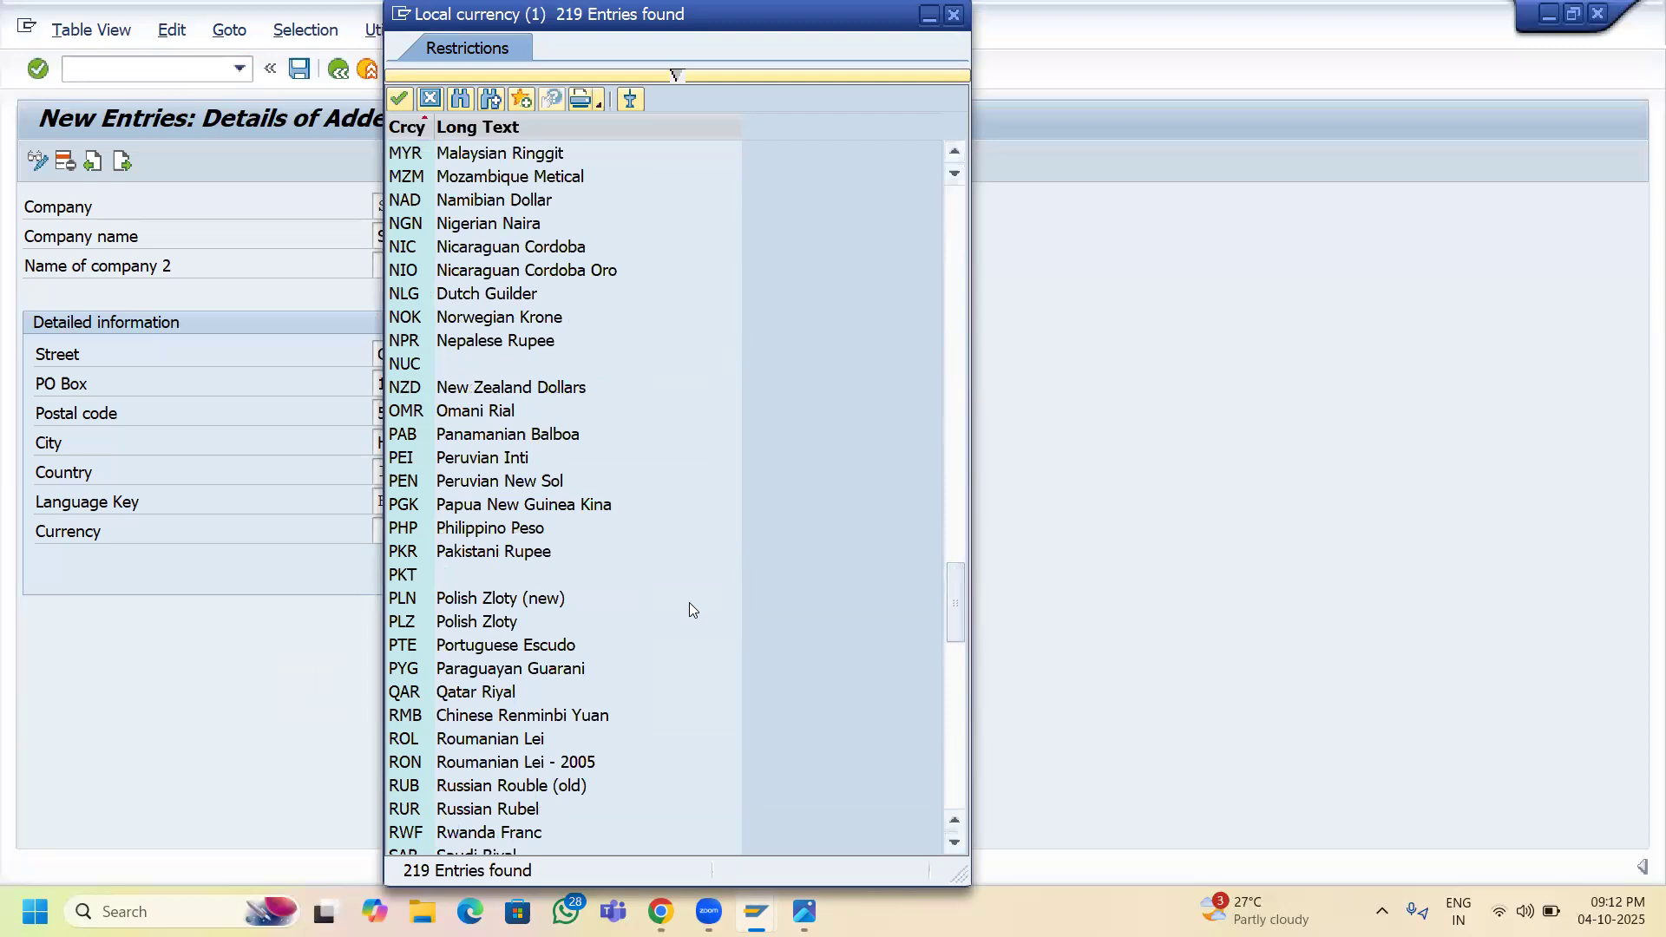
scroll(689, 603, up, 3)
scroll(689, 607, up, 9)
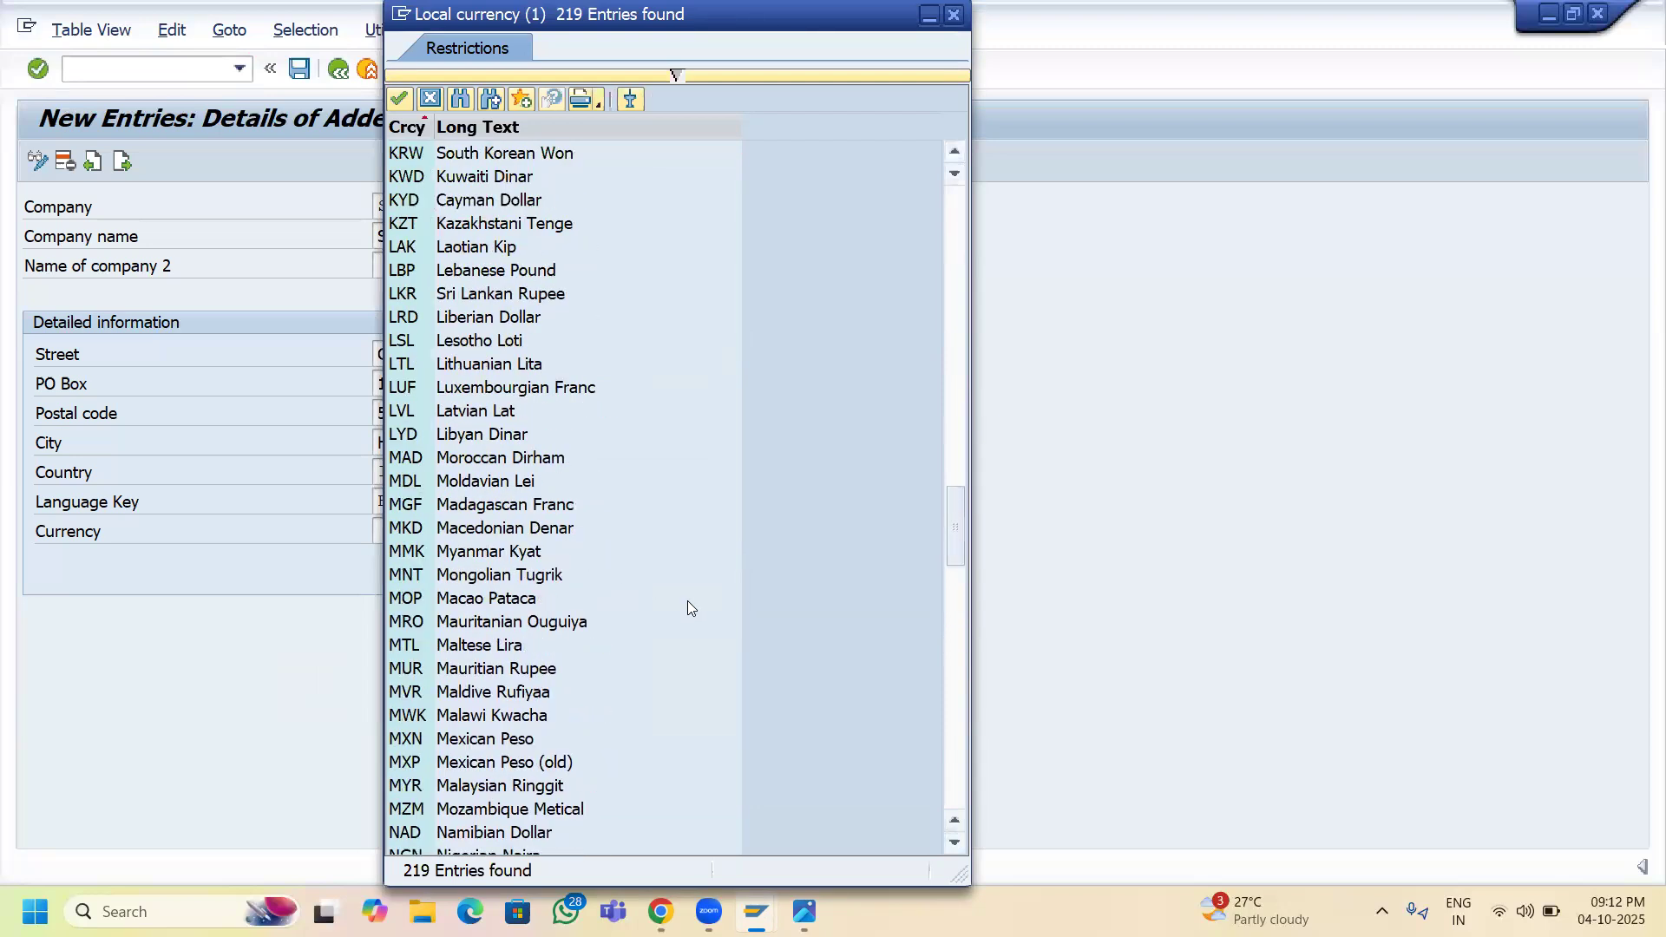
scroll(587, 605, up, 3)
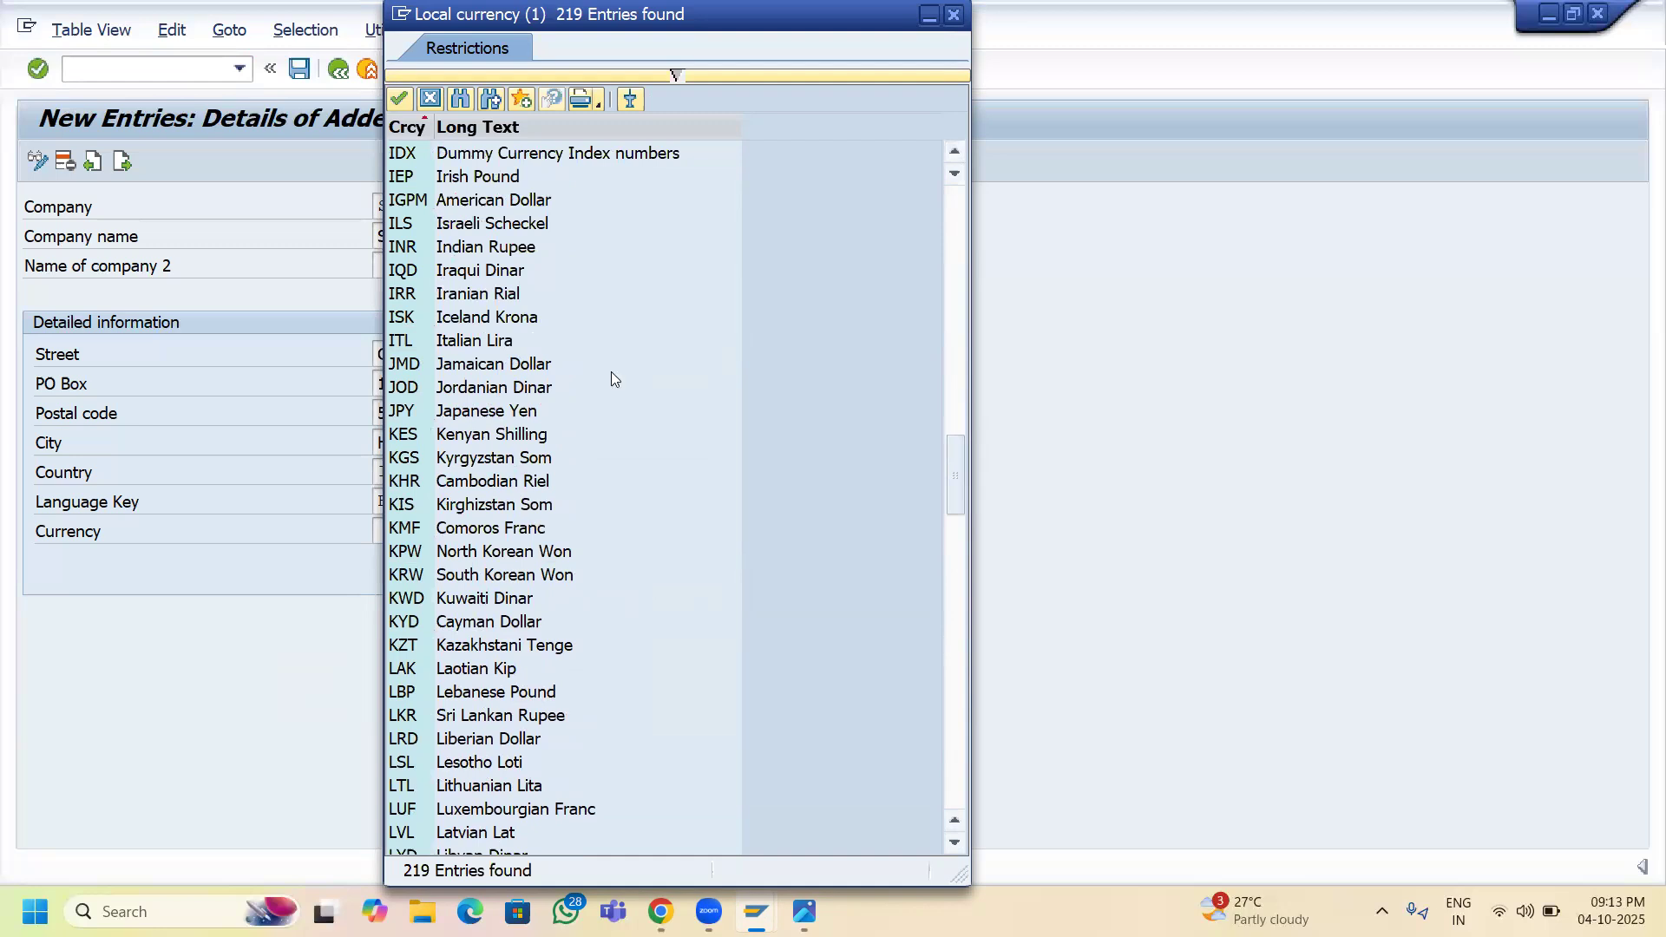
scroll(614, 376, up, 4)
double_click(491, 523)
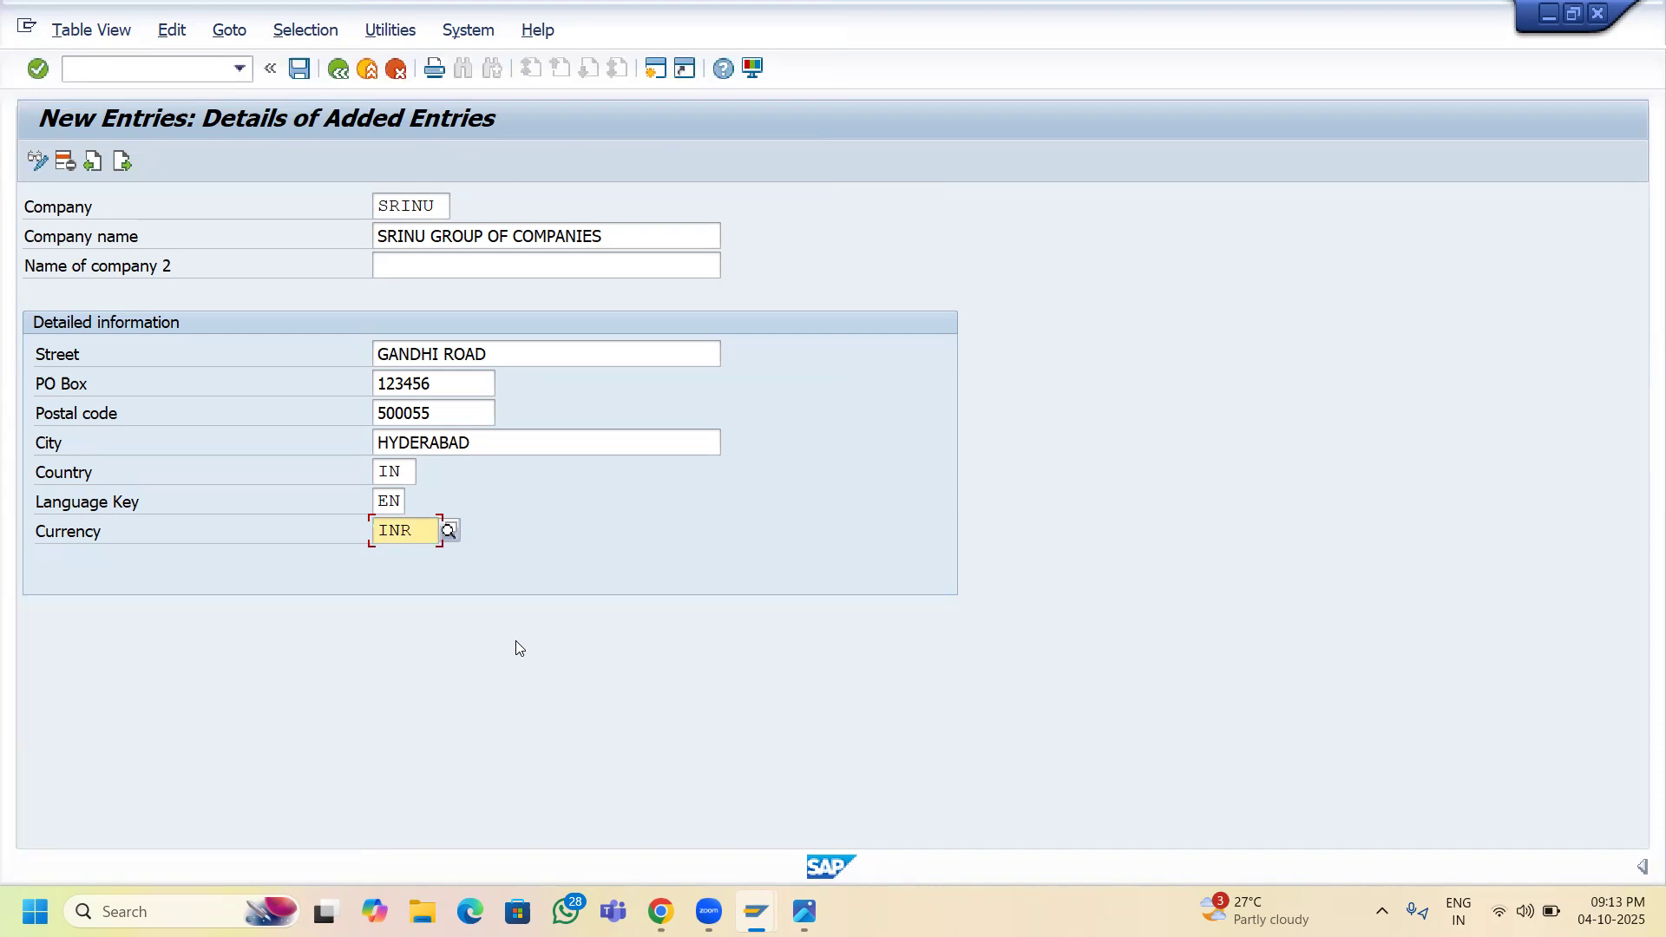
- Save the SRINU entry under a new customizing request described 'DEFINE COMPANY'
click(301, 70)
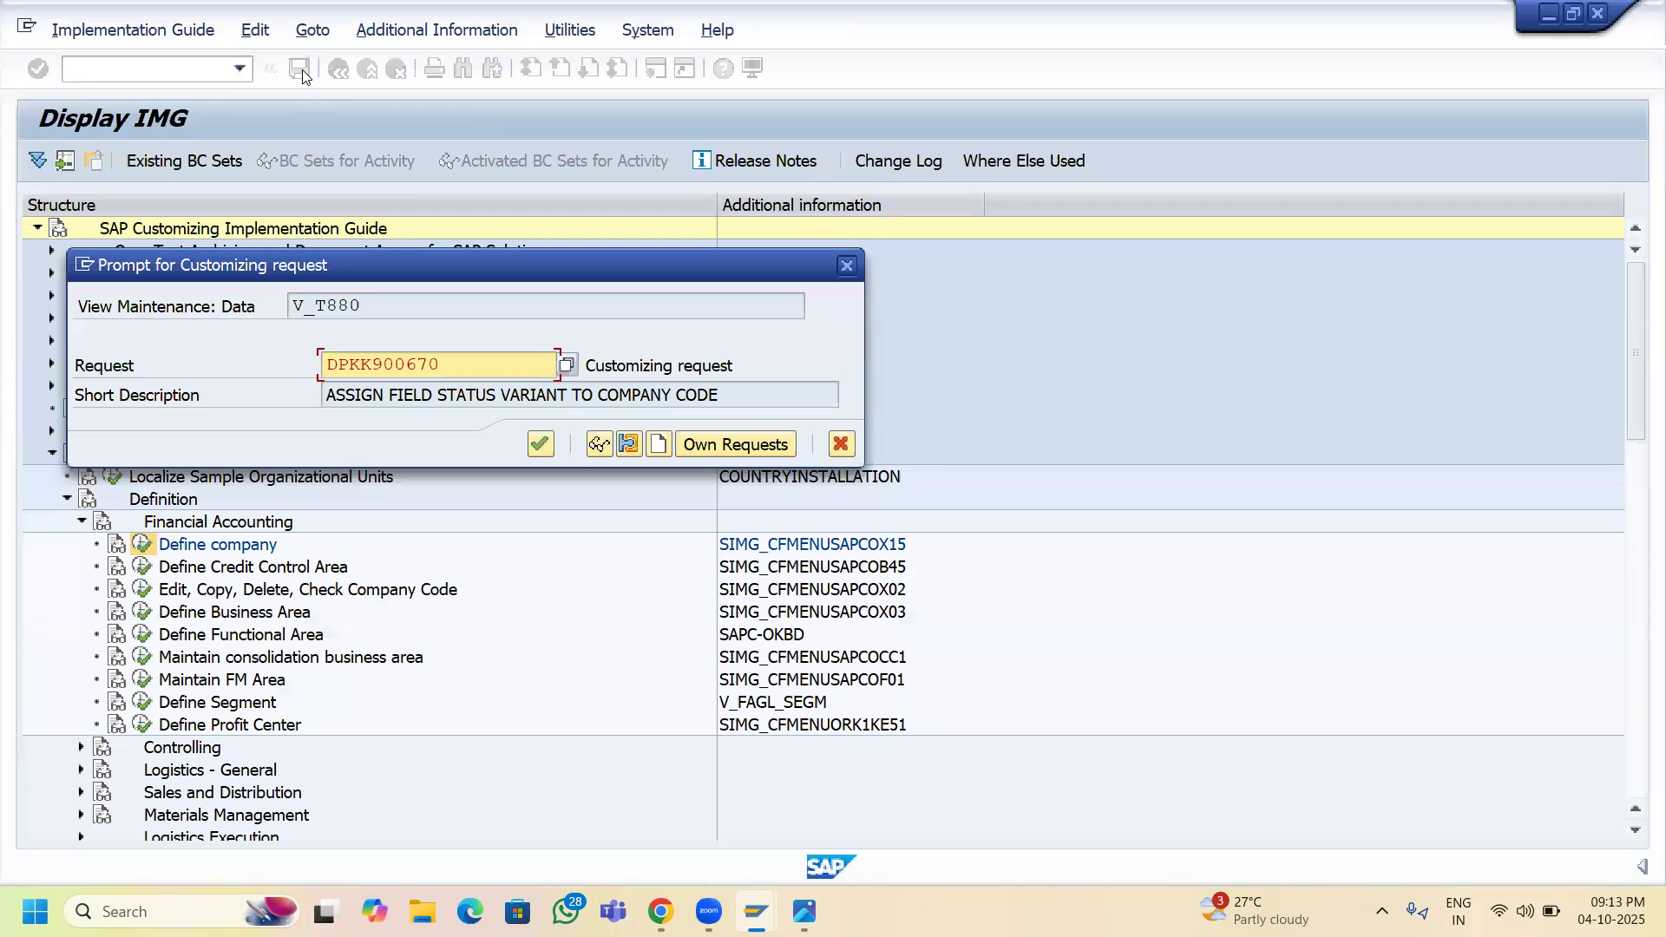
click(660, 445)
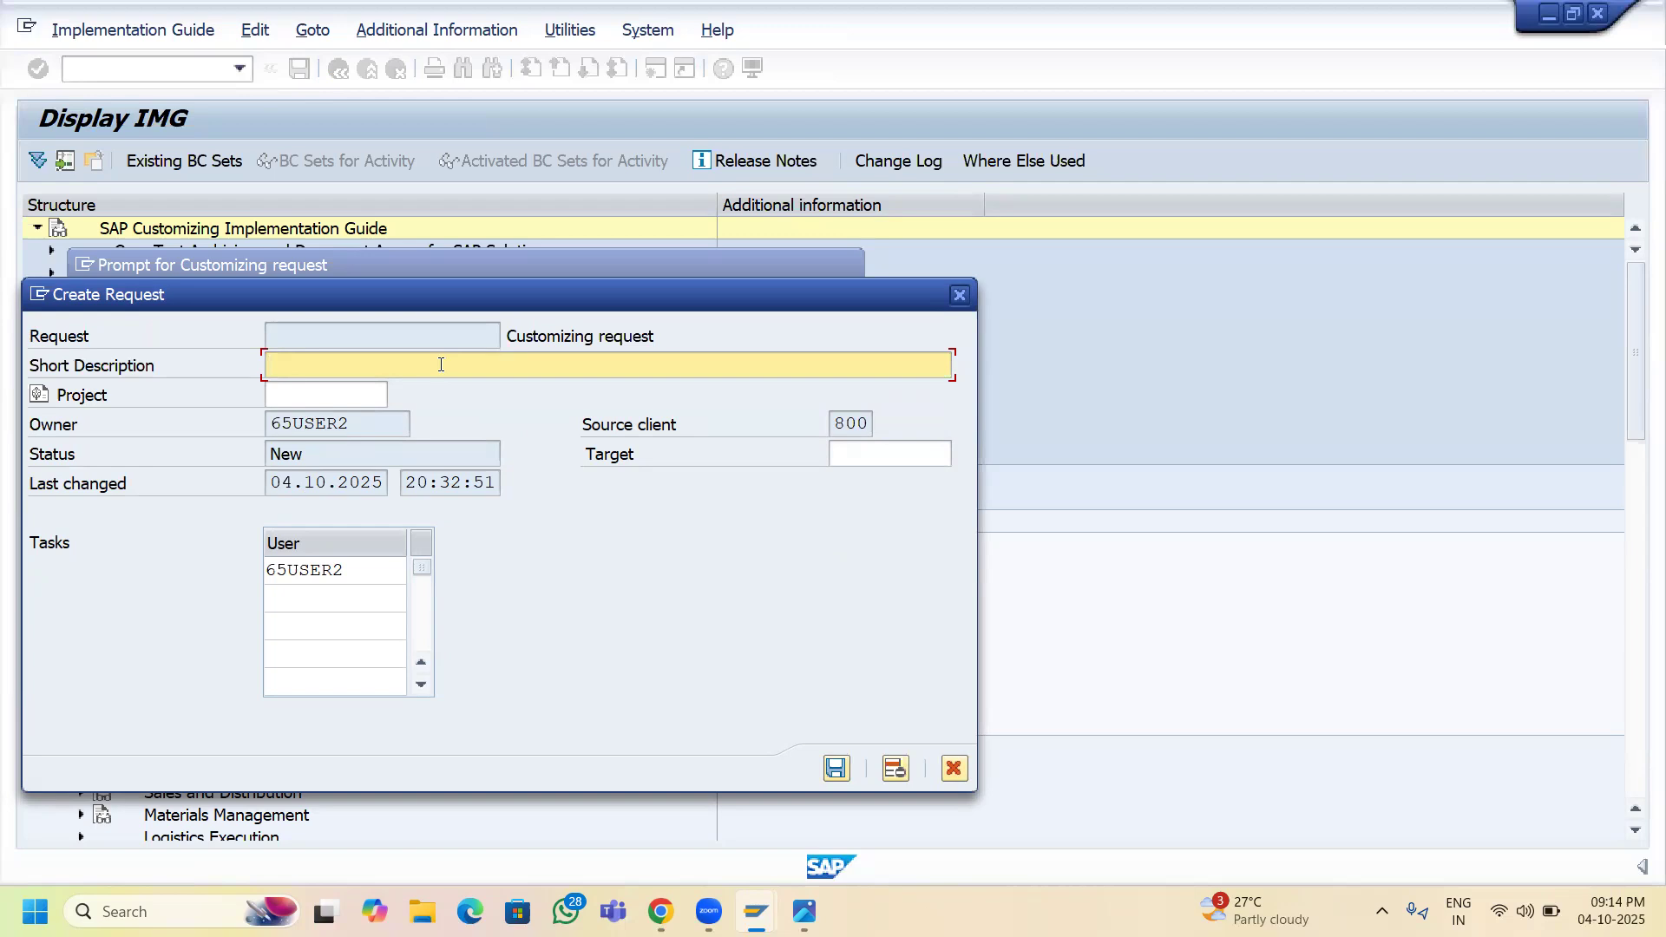
text(DEFINE COMPANY)
click(838, 769)
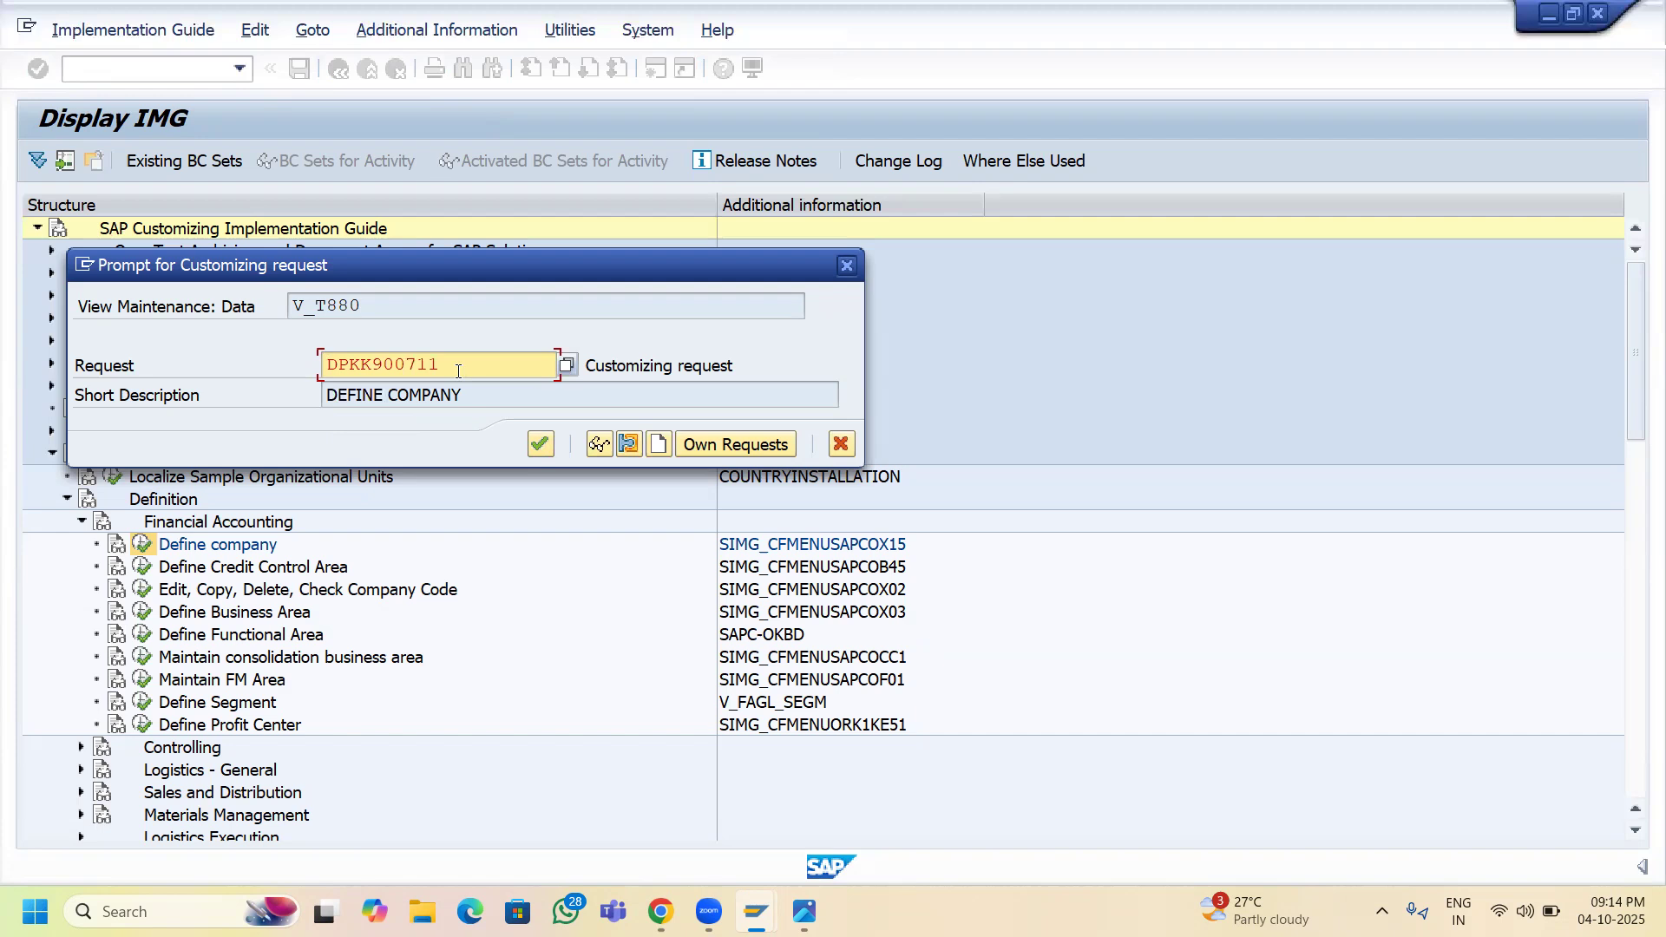
- Confirm the customizing request to save SRINU and return to the Internal trading partners overview
click(539, 444)
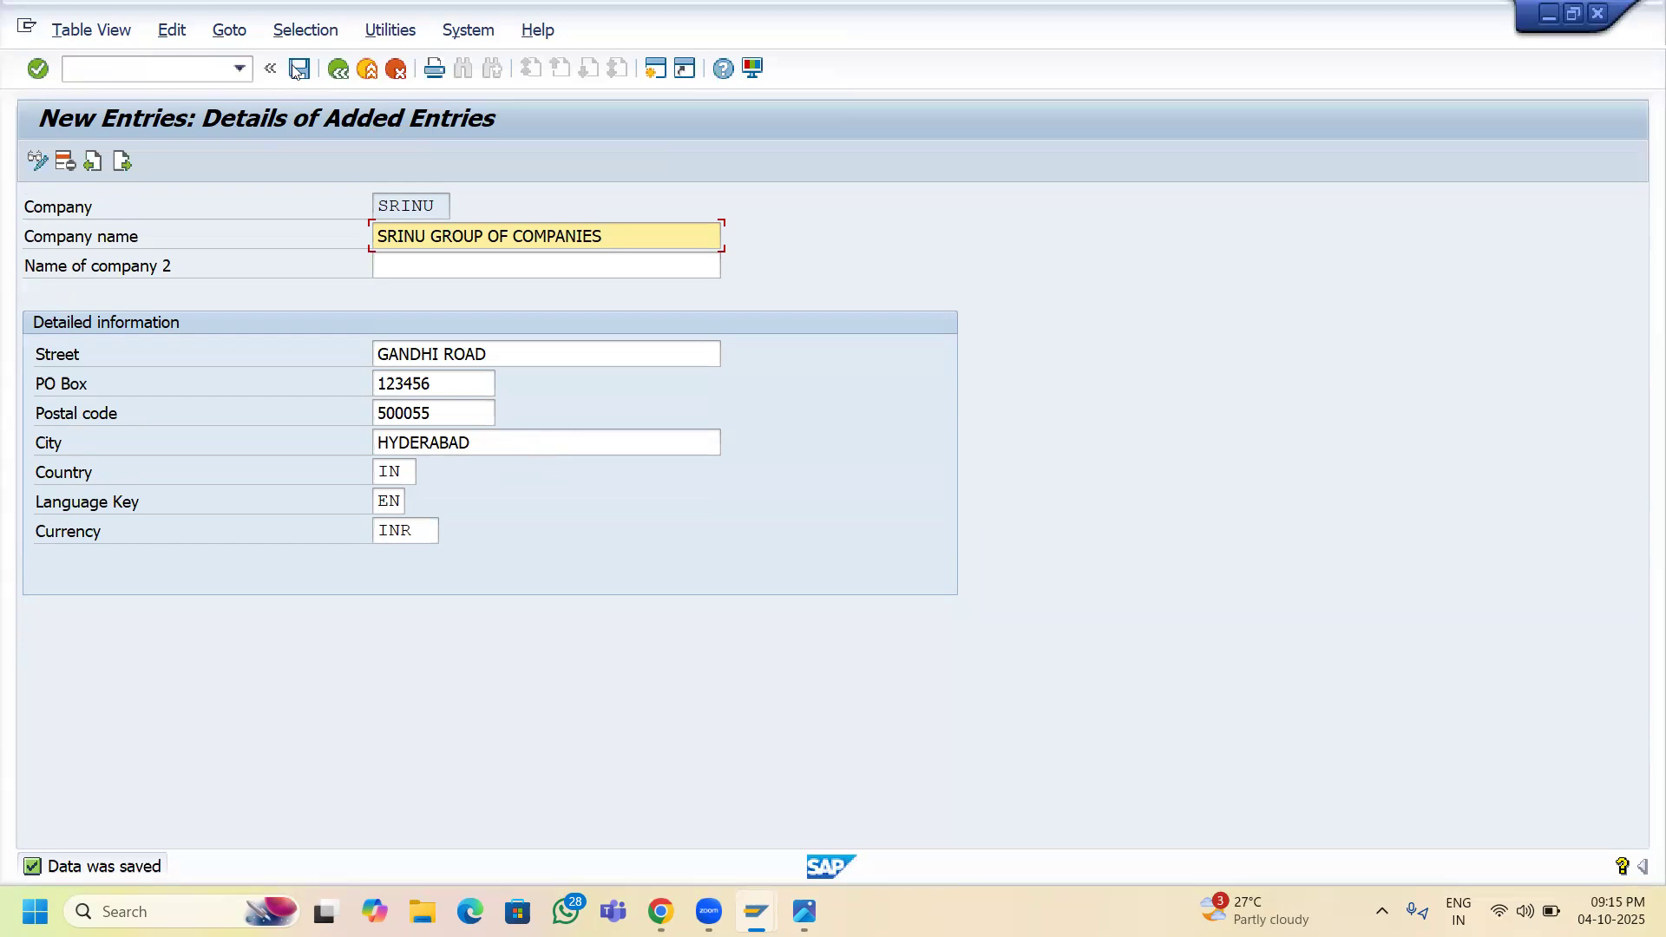
click(338, 70)
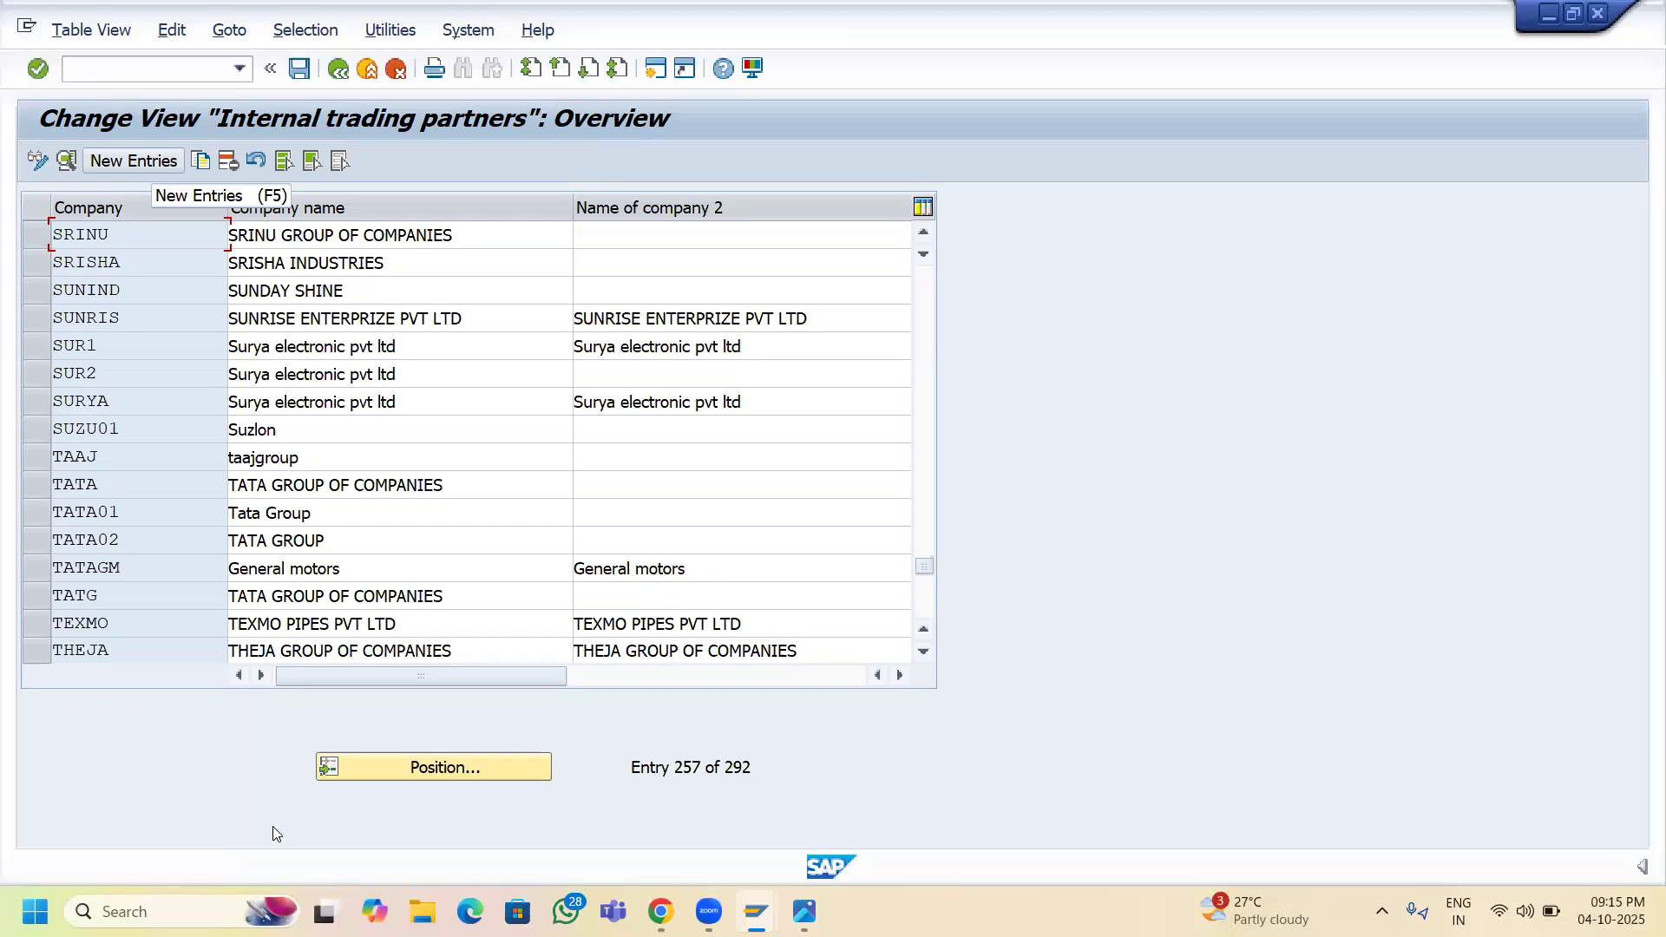
- Position the table on SRINU and open its details to verify the Hyderabad address, IN, EN, INR
click(427, 772)
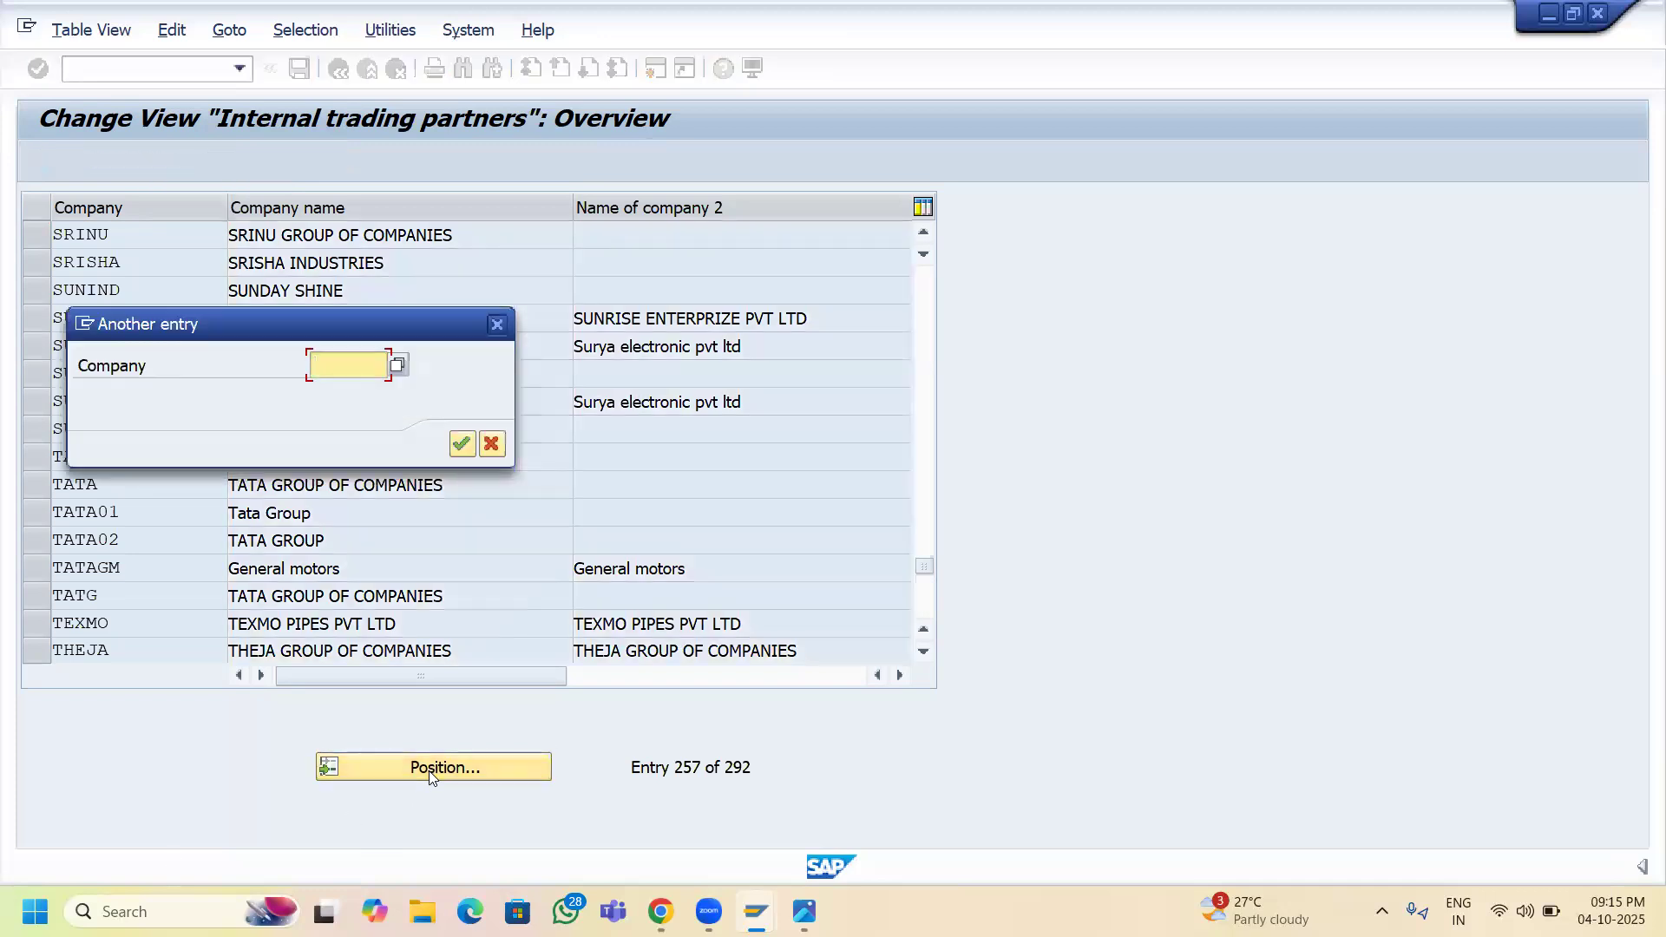
text(SRINU)
click(465, 449)
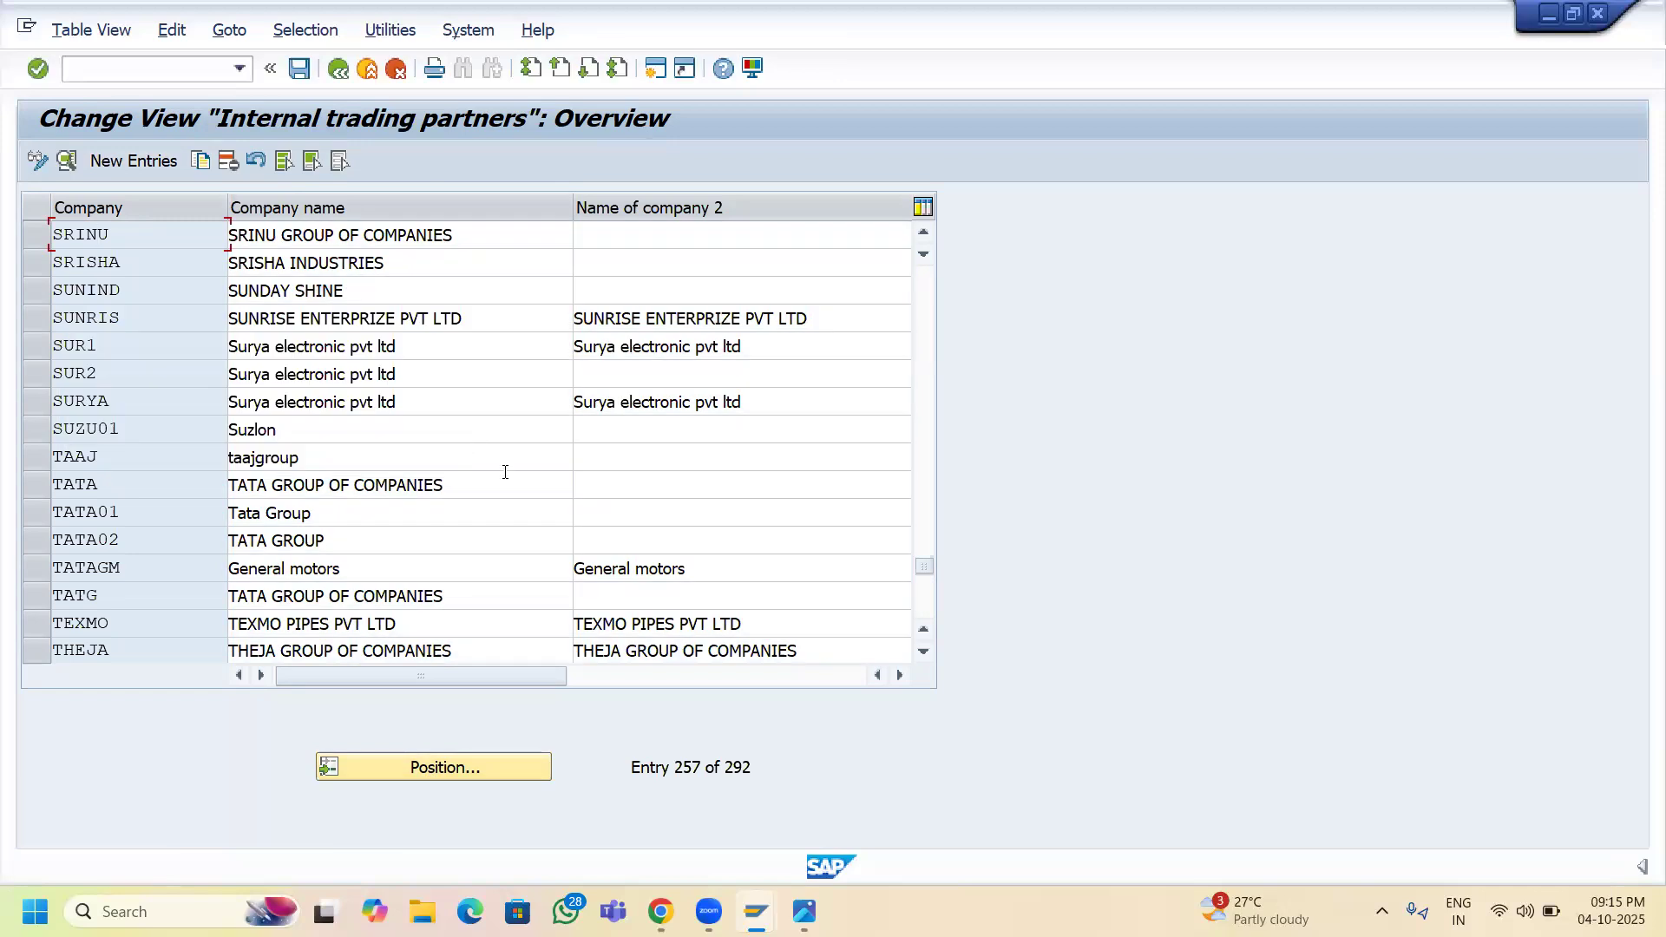
double_click(256, 236)
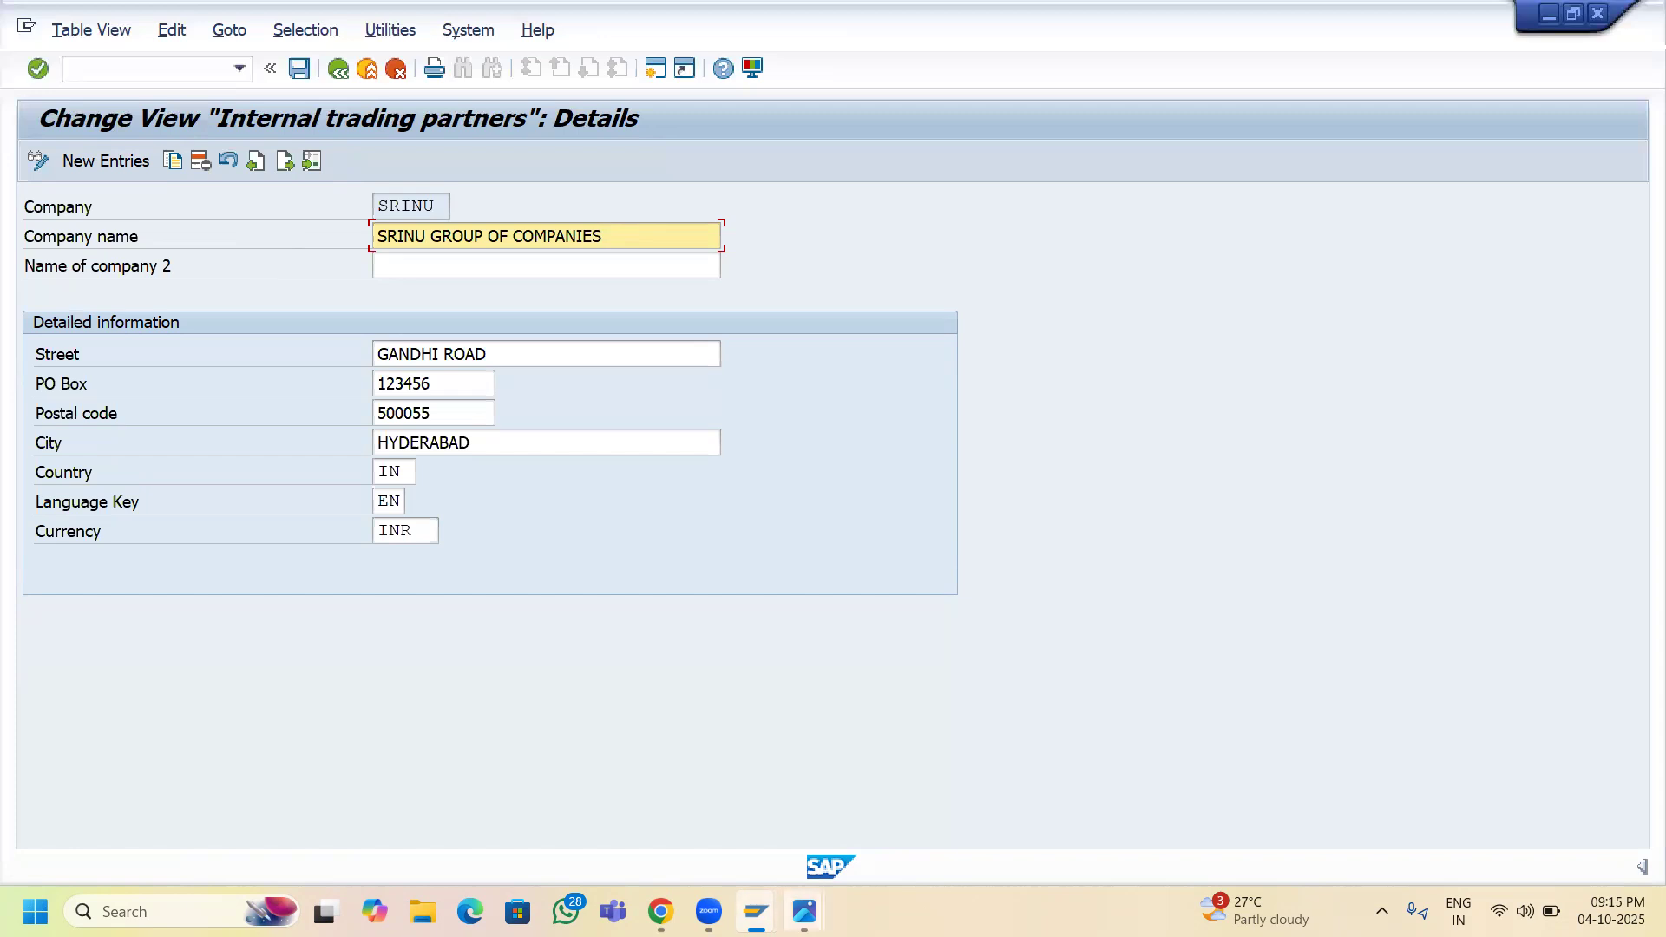
- Bring up the Enterprise Structure reference image from Photos over the SRINU details
mouse_move(709, 912)
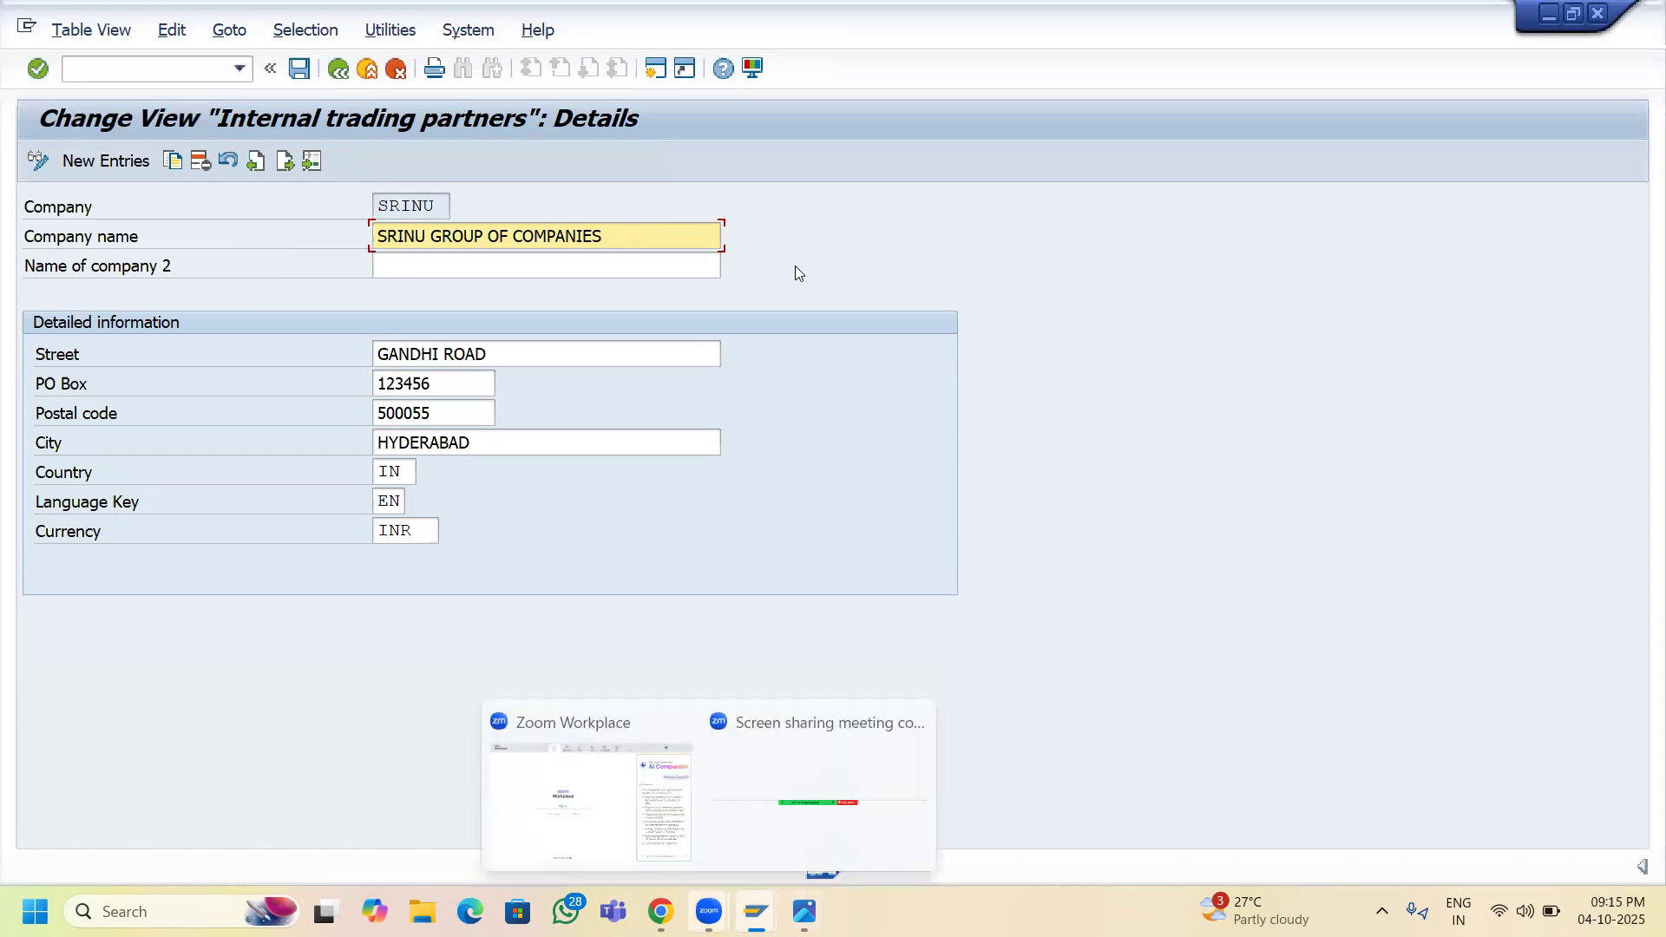
mouse_move(804, 911)
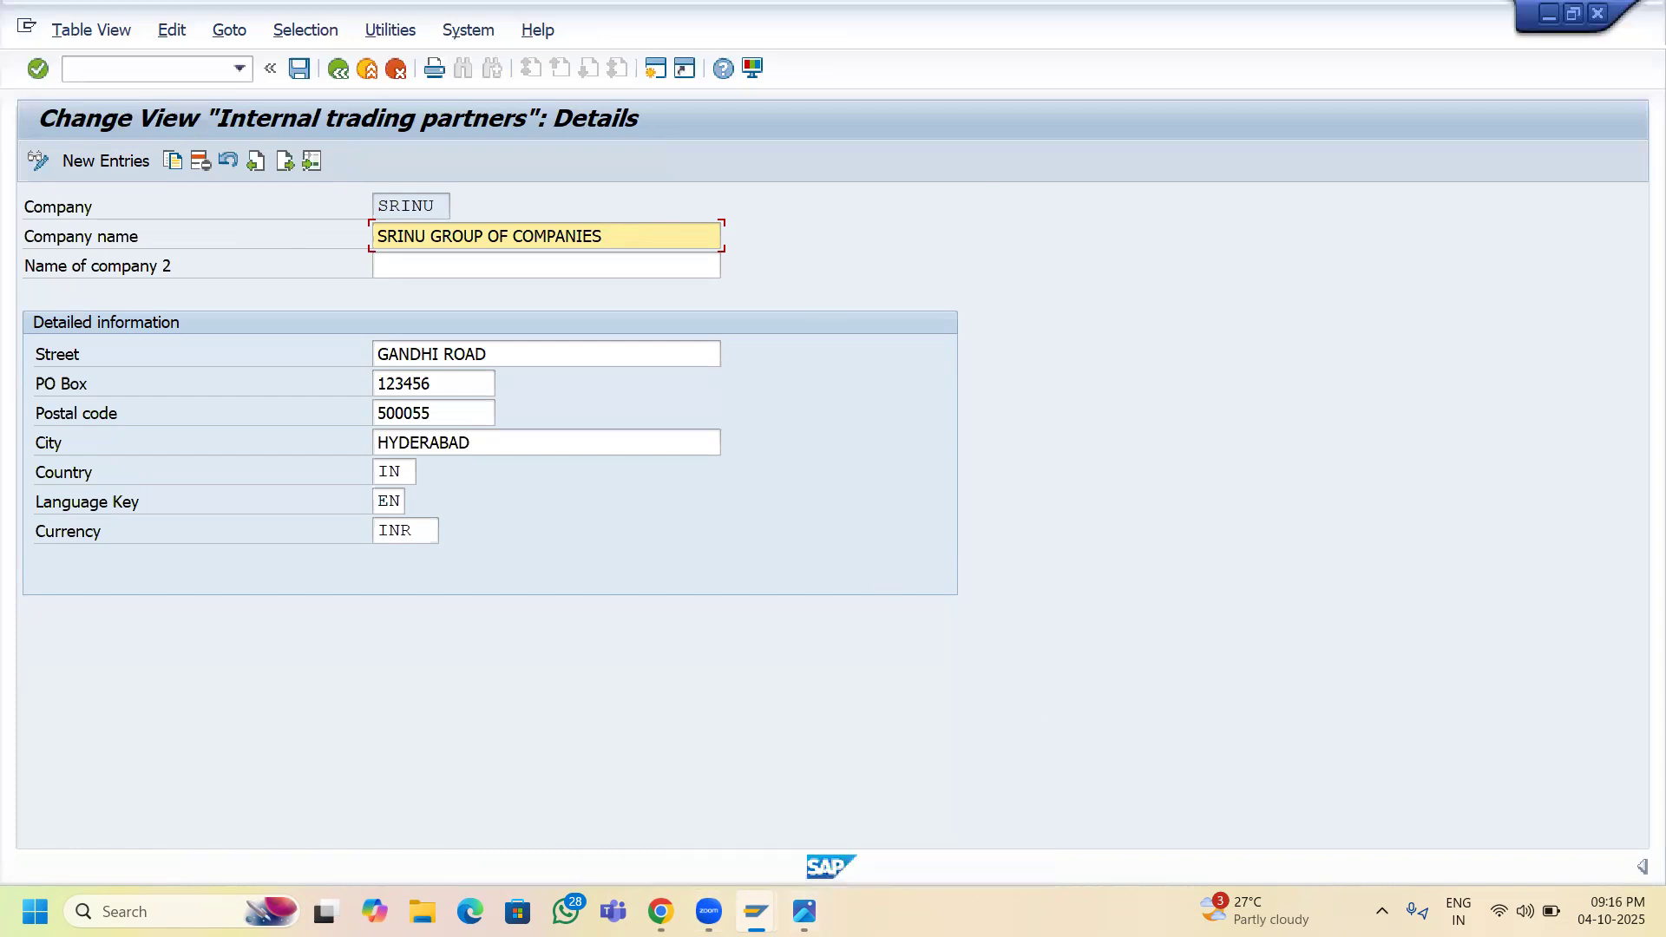
click(878, 792)
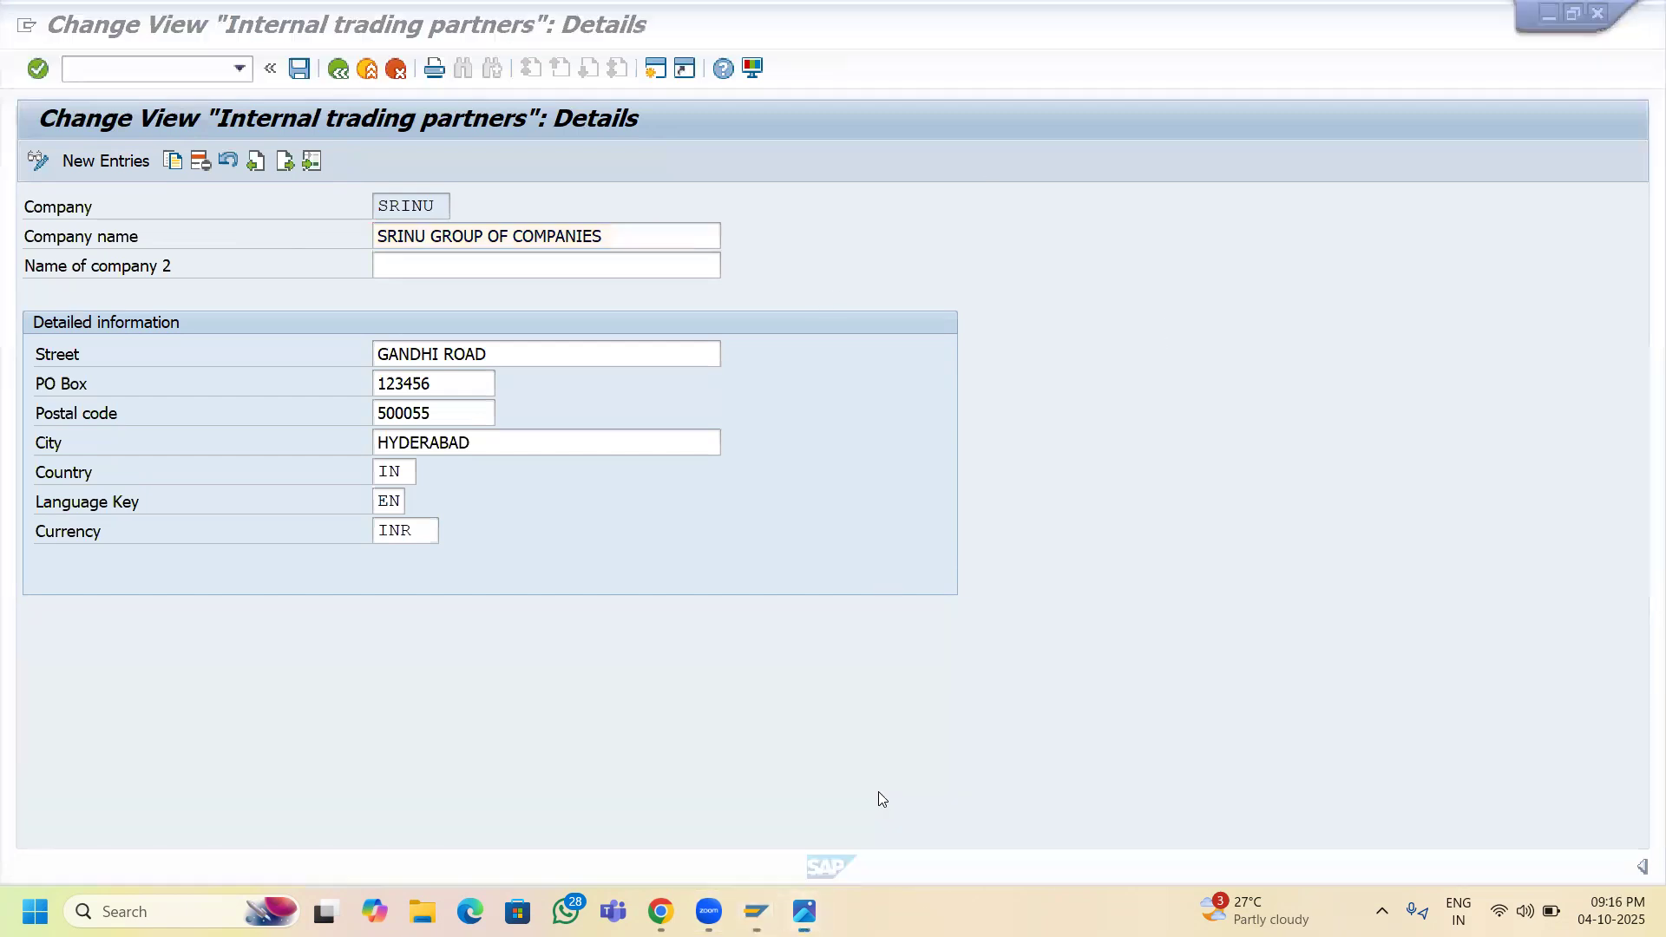
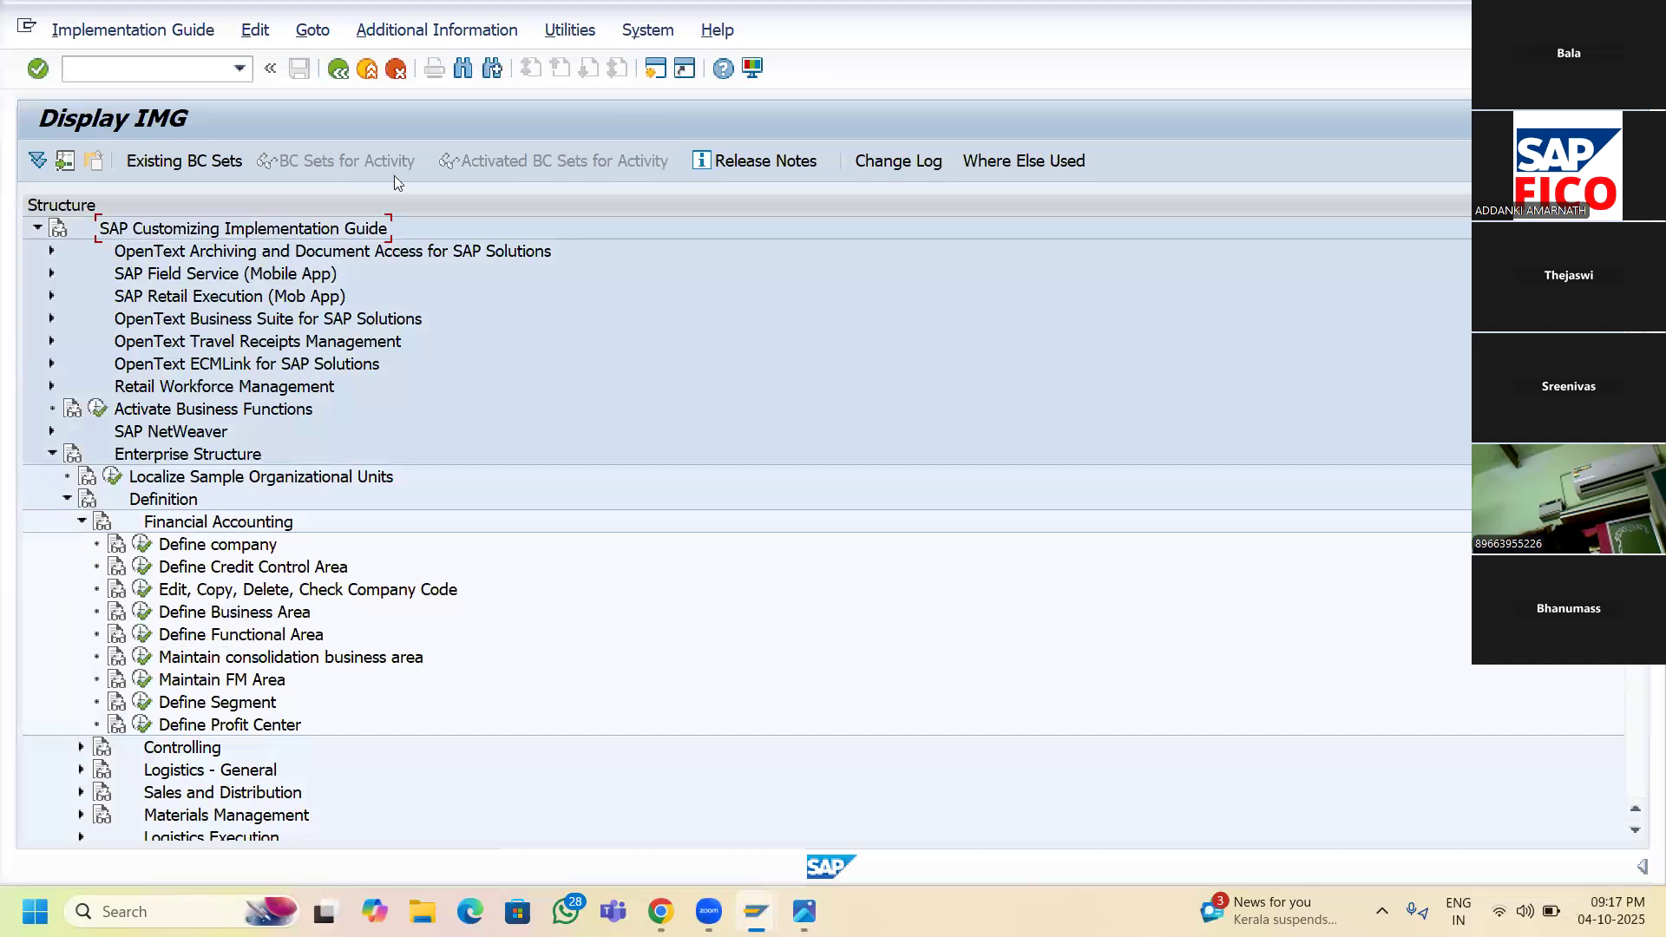
- Show full IMG activity keys in a widened column and run Edit, Copy, Delete, Check Company Code
click(445, 33)
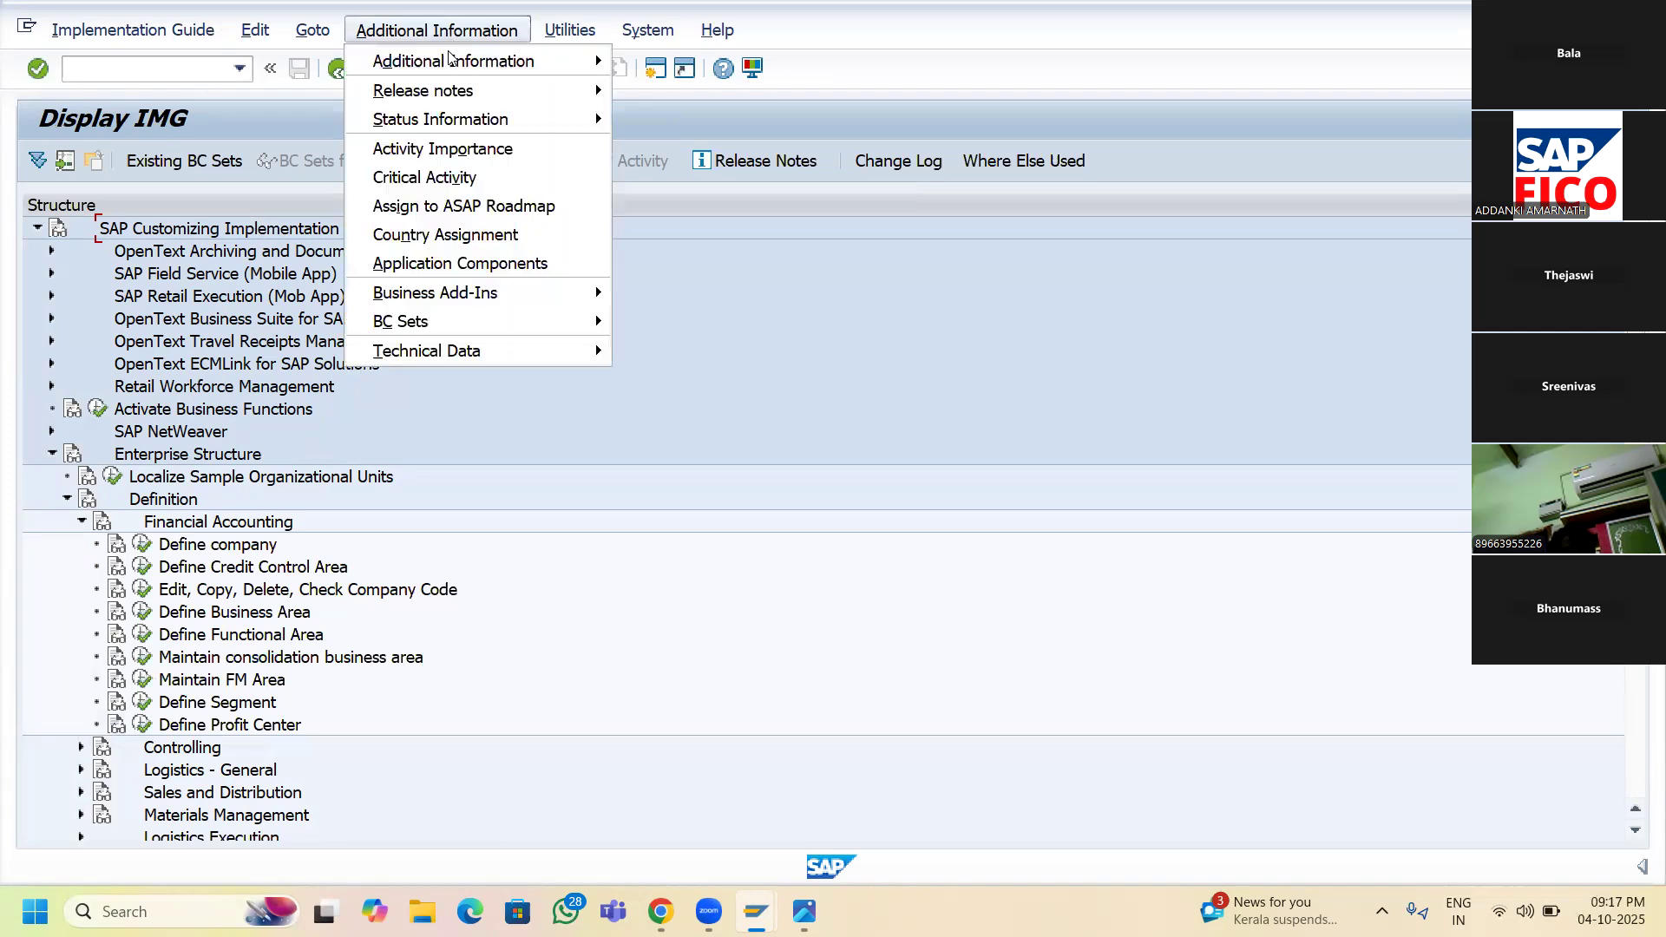
mouse_move(602, 61)
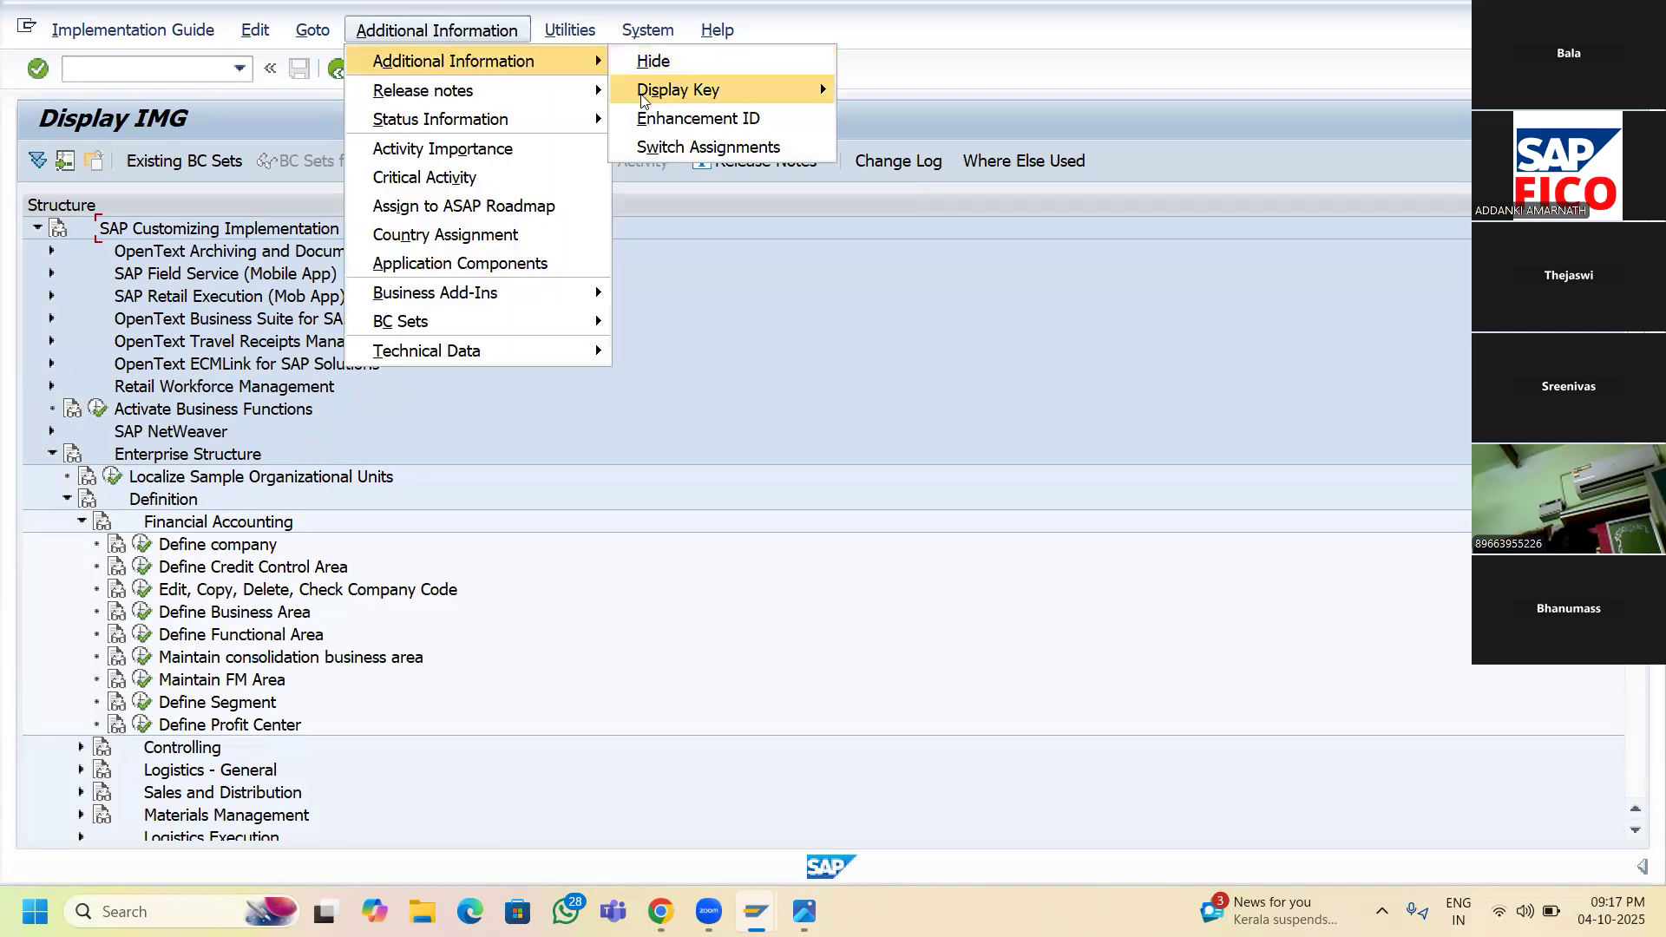
mouse_move(720, 95)
click(891, 122)
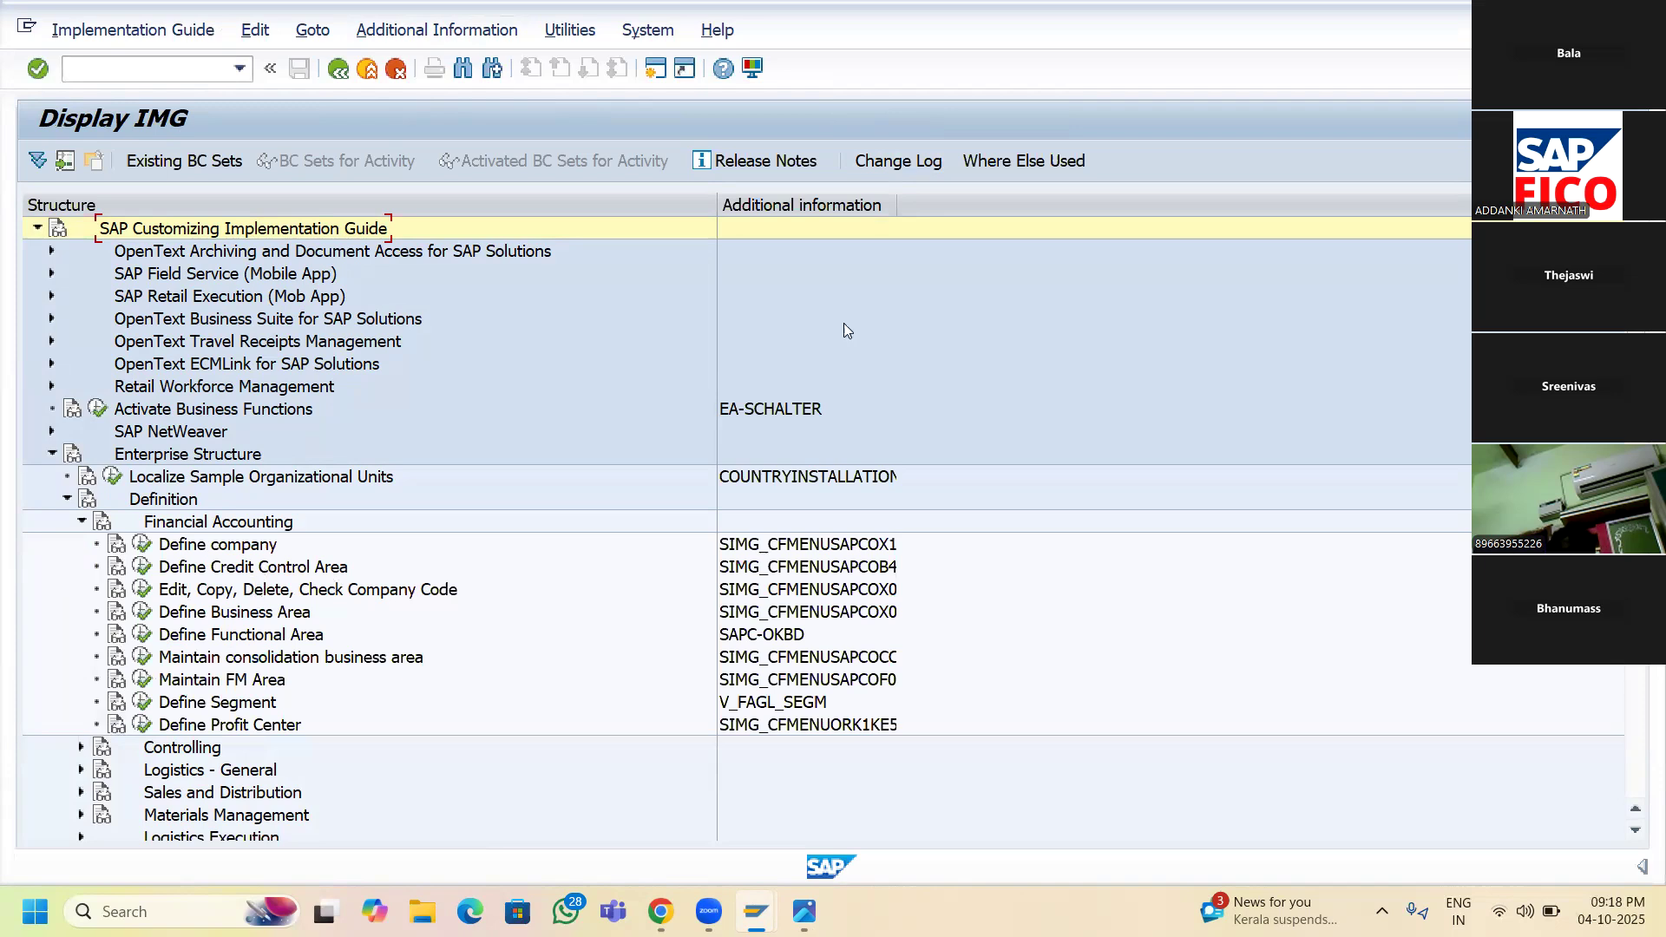
drag(885, 210, 1013, 213)
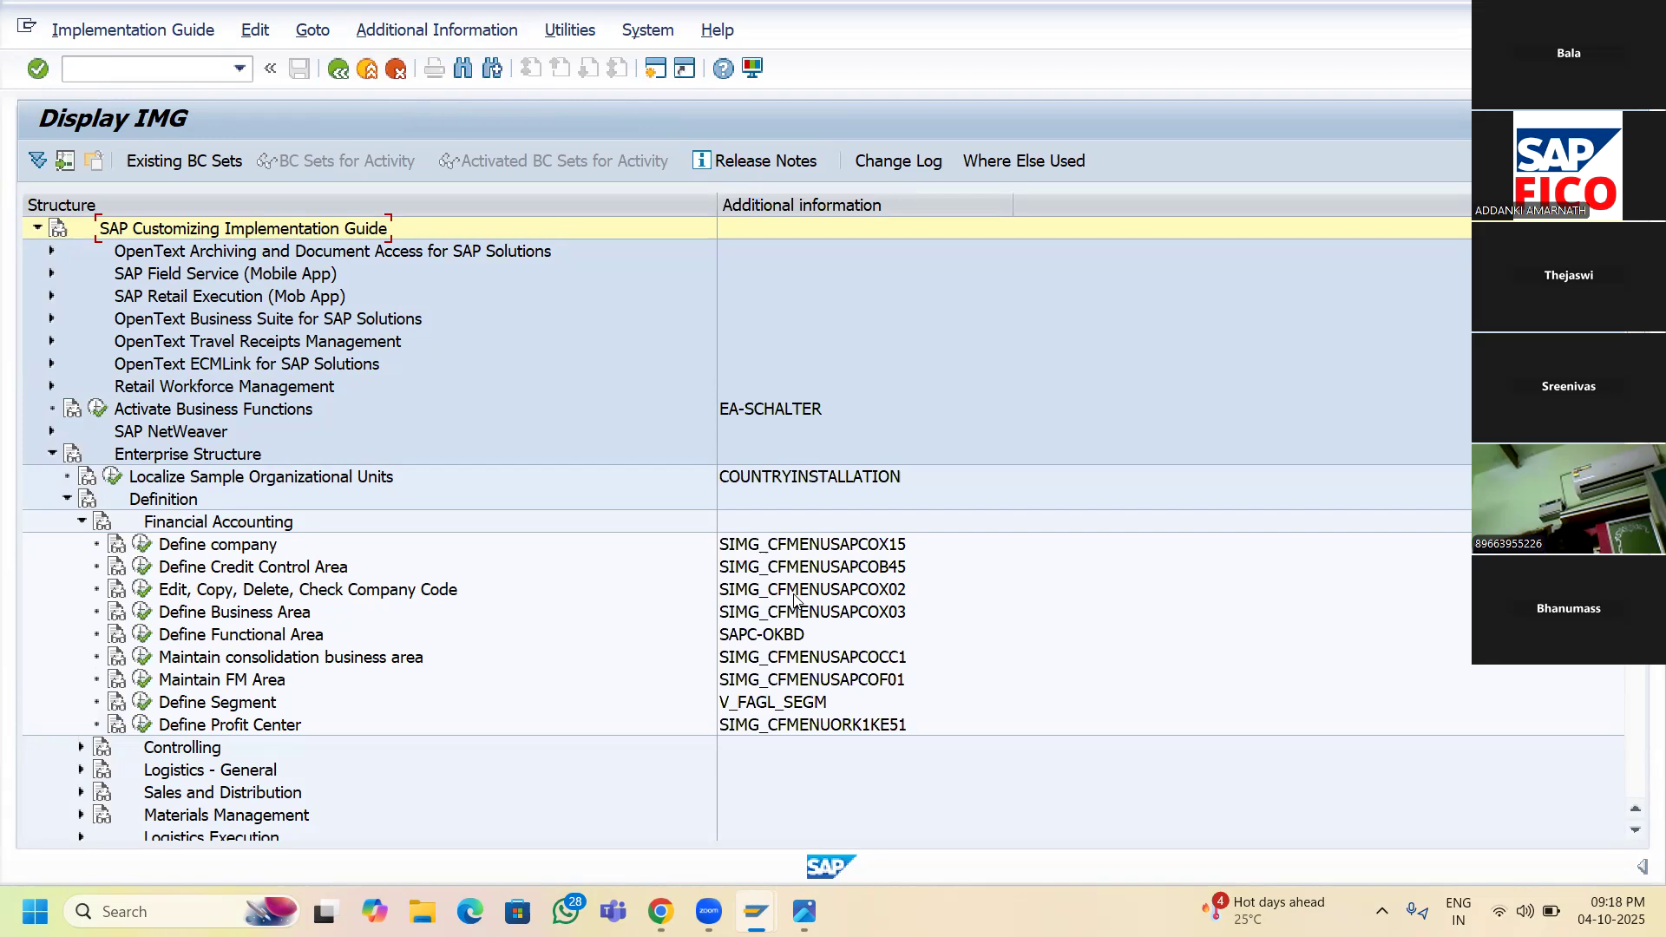
click(149, 592)
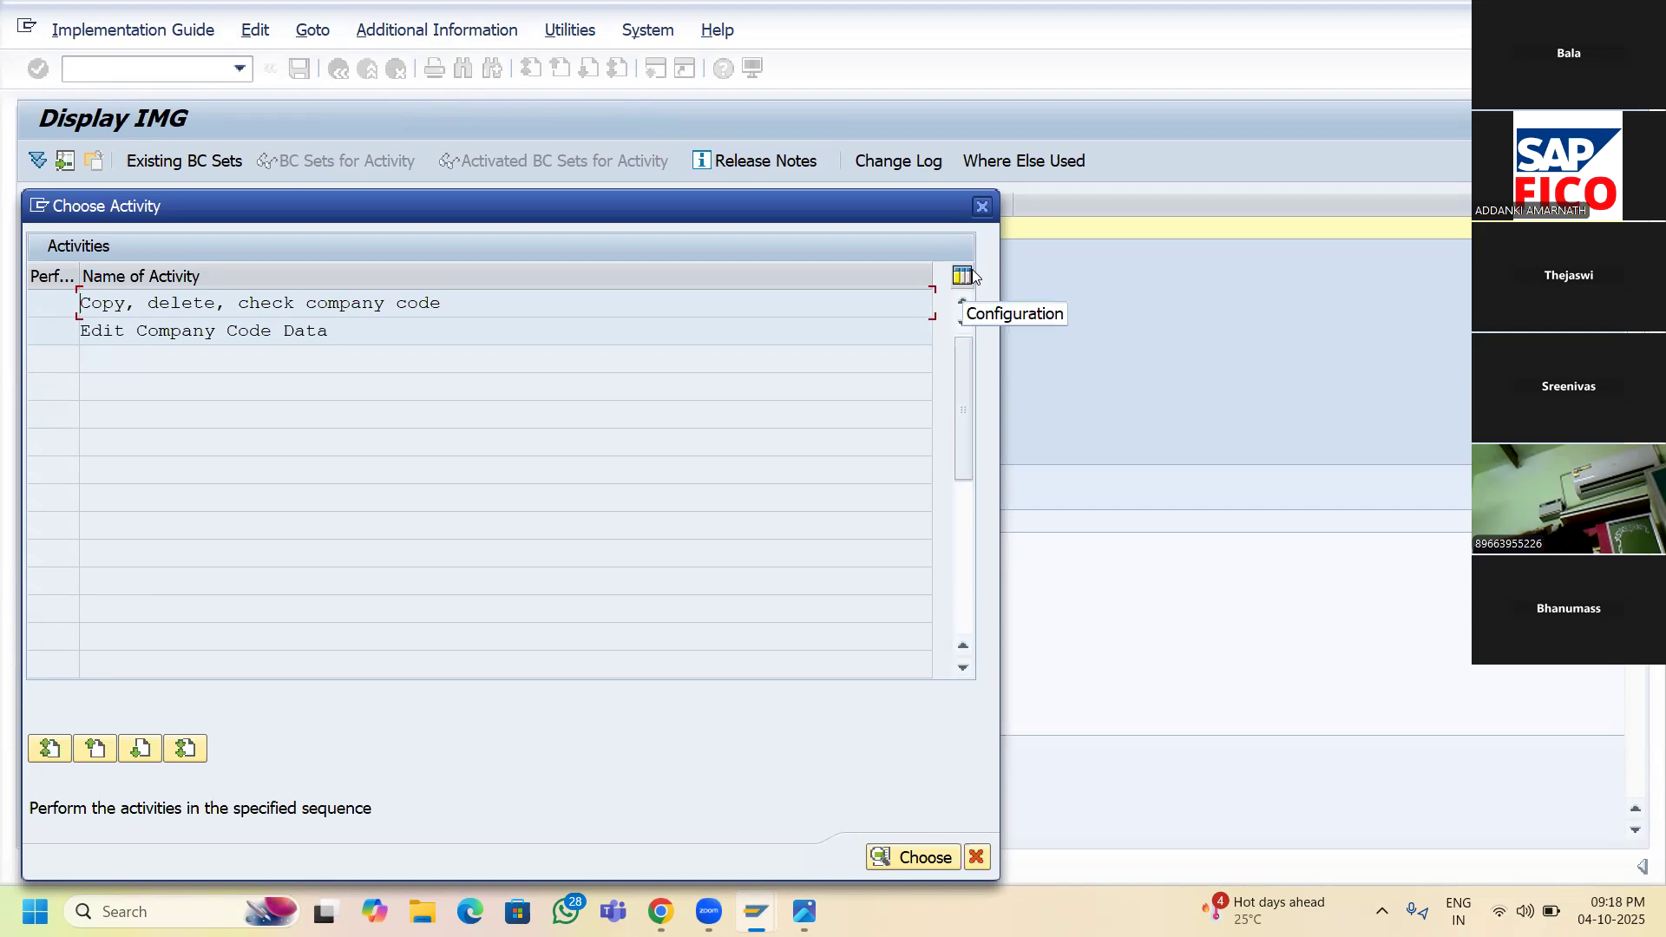
- Open Edit Company Code Data and start a blank new company code entry
click(209, 333)
double_click(210, 334)
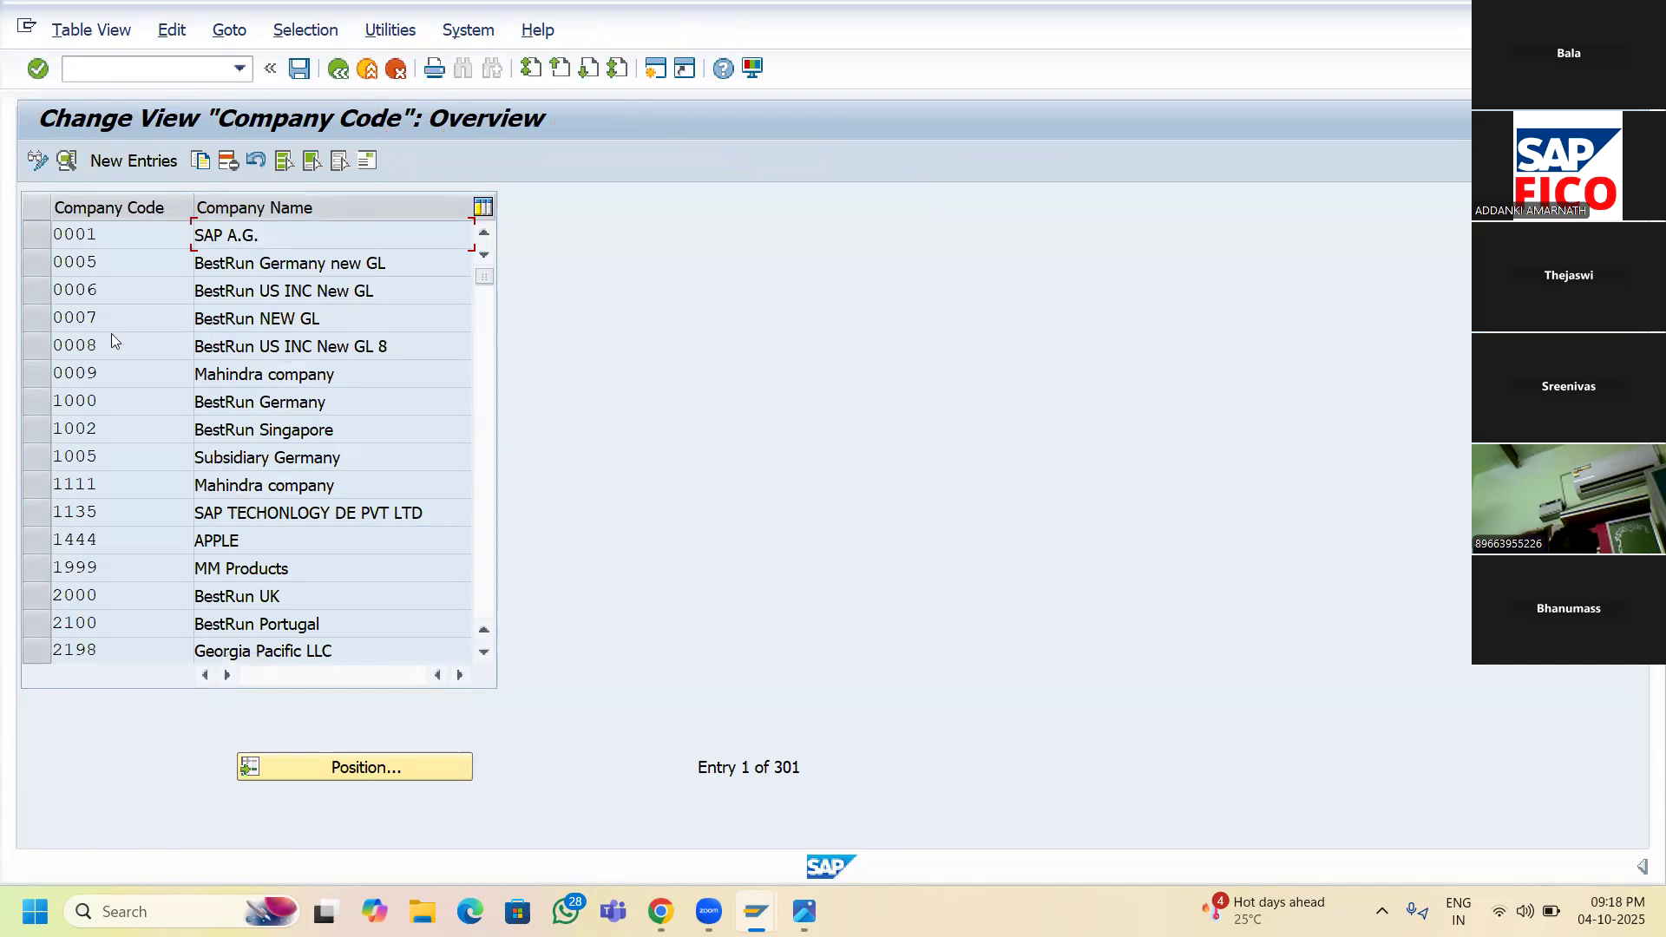
click(109, 173)
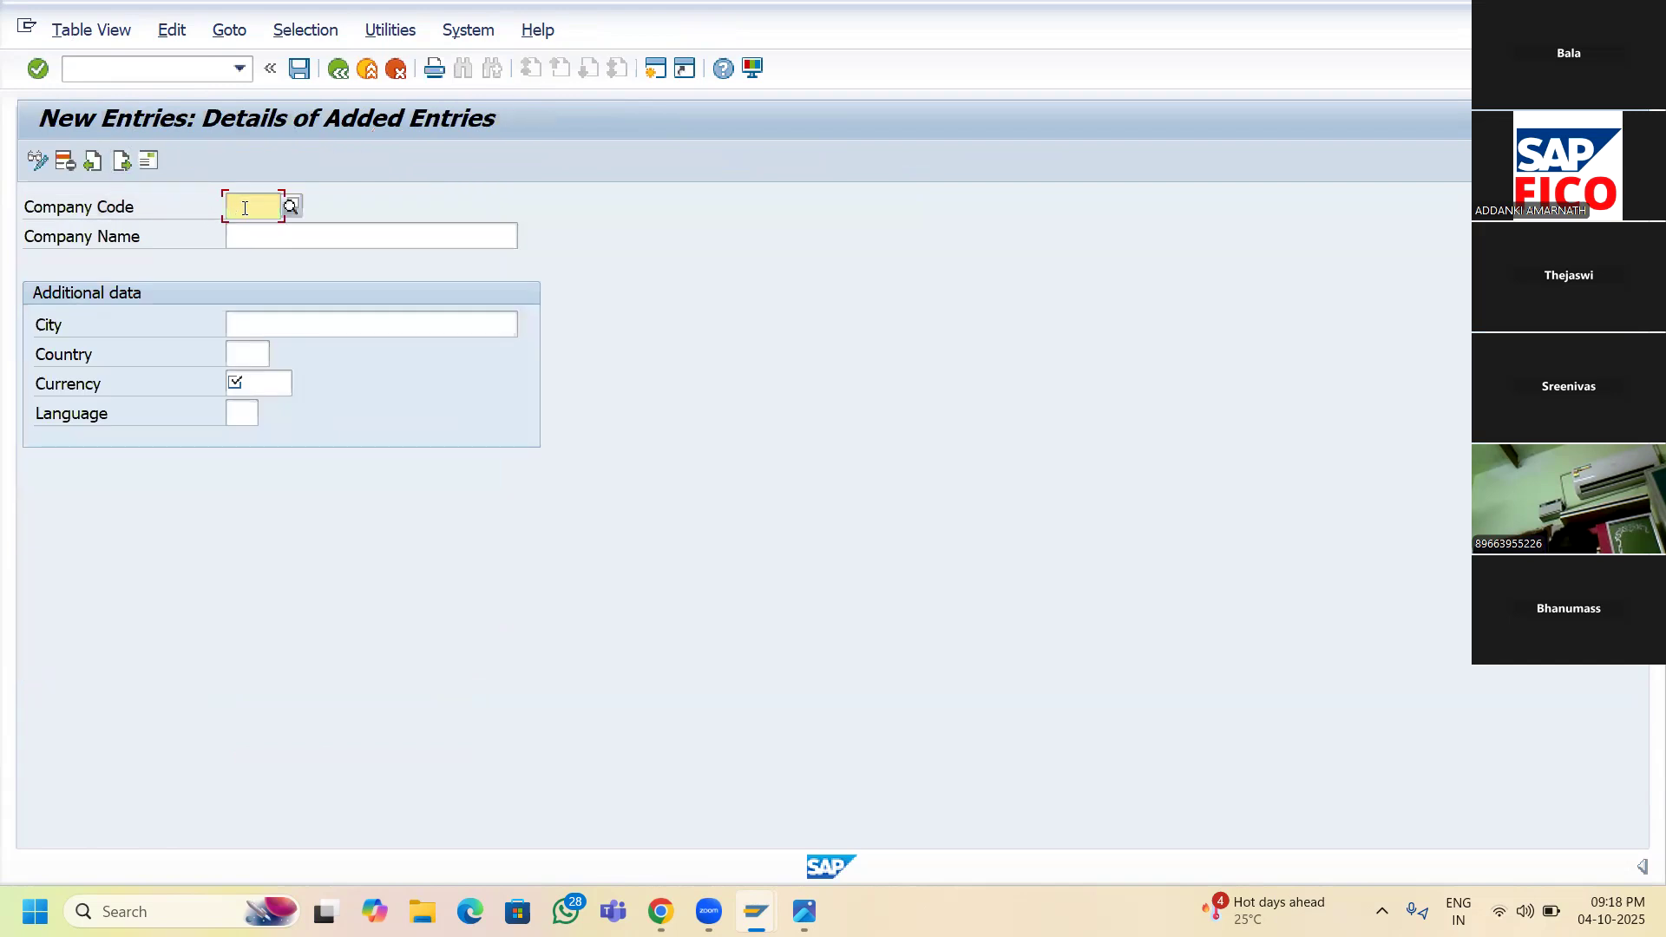
- Enter company code SR11 with company name SRINU TECHNOLOGIES
text(S)
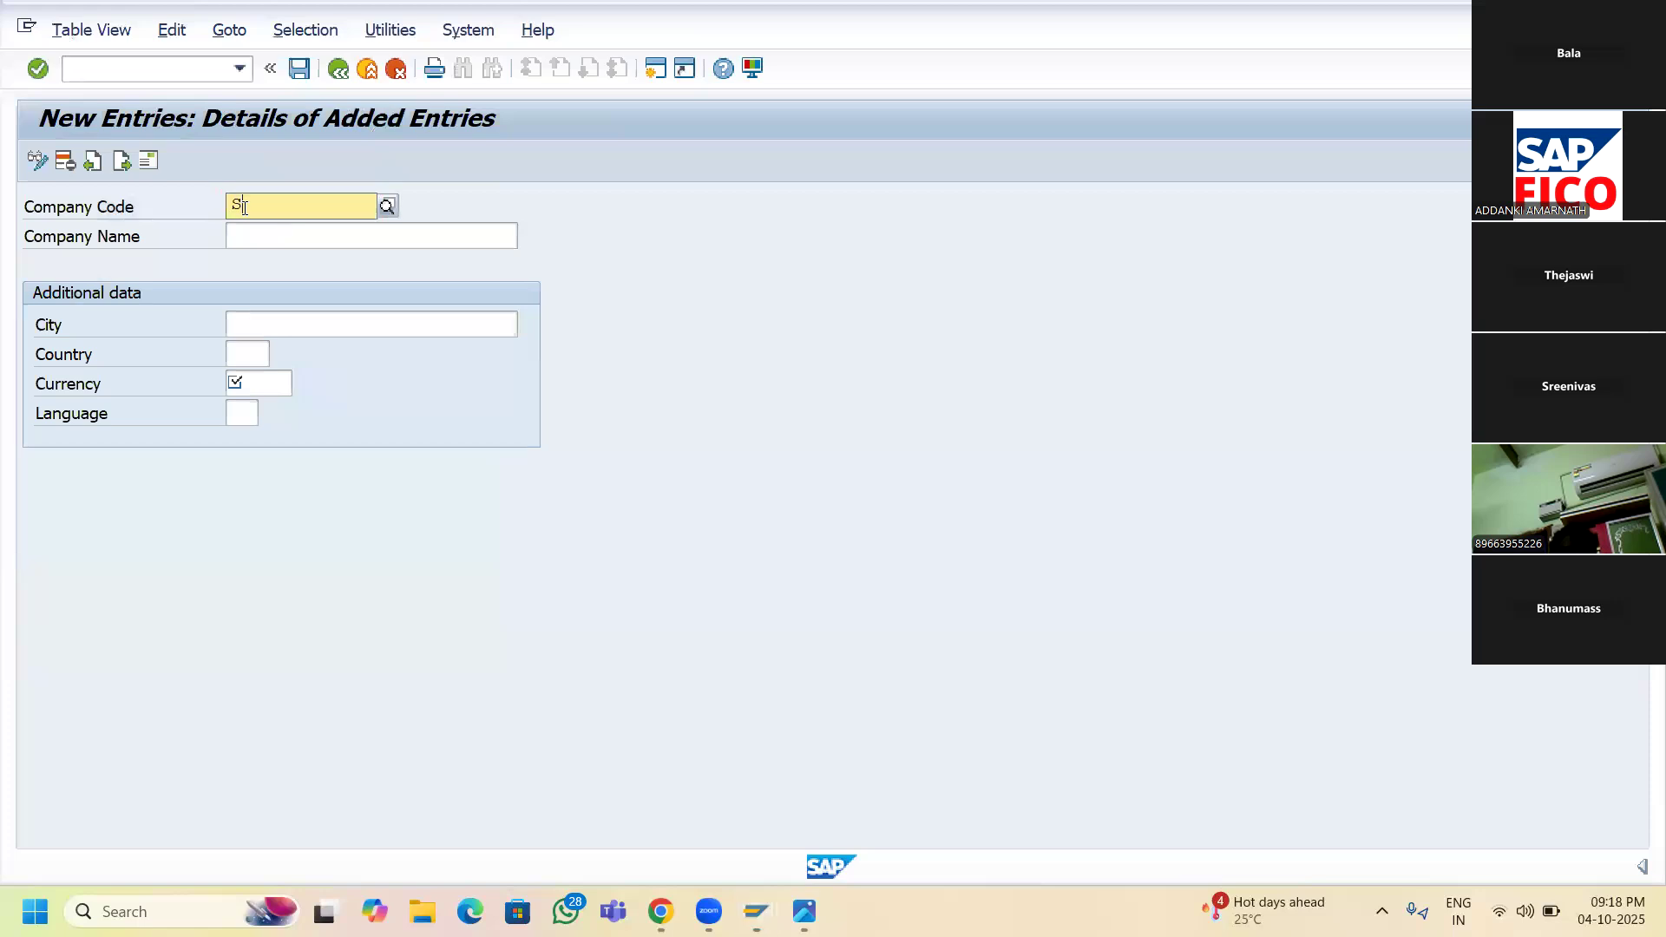
text(R)
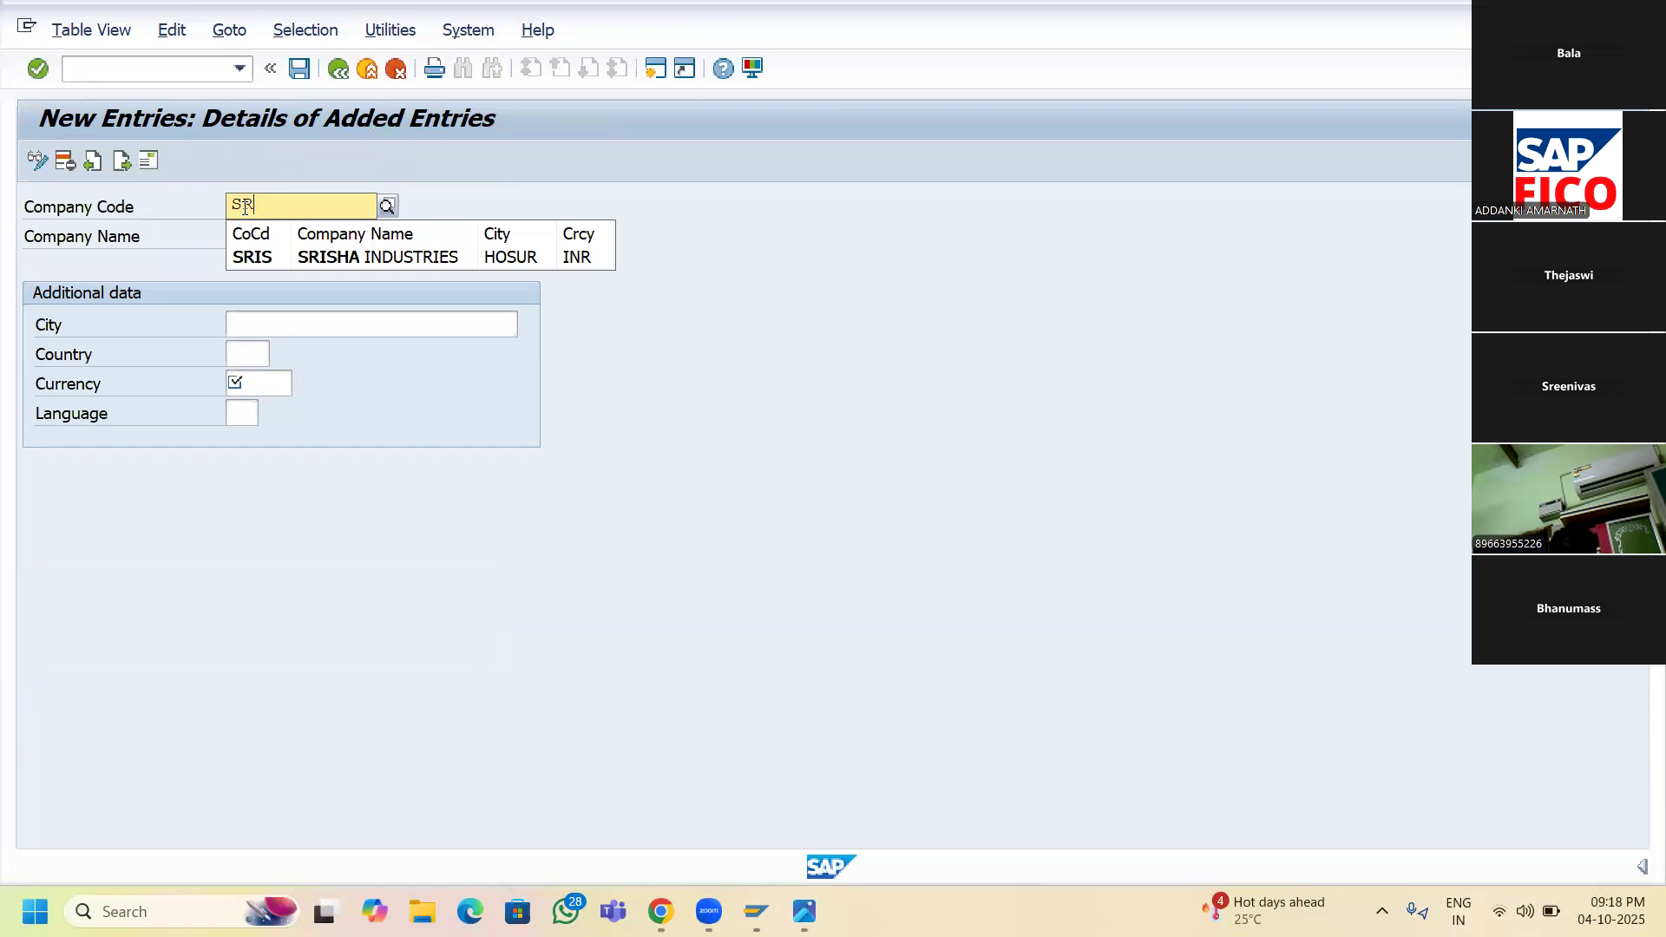
text(11)
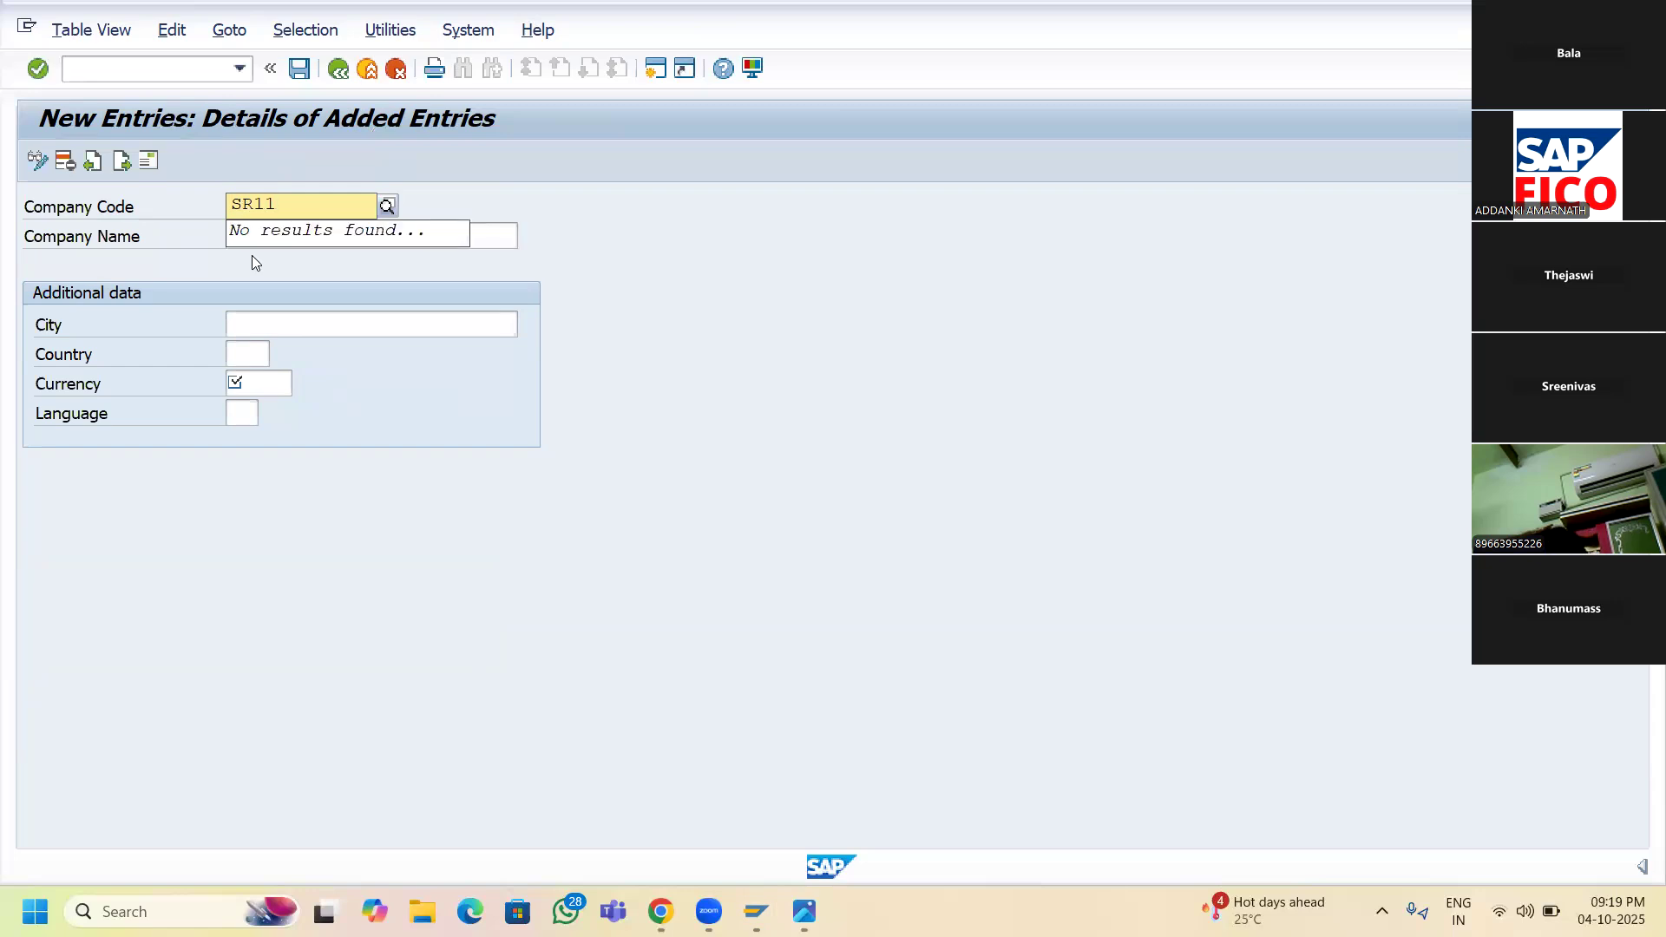
click(269, 236)
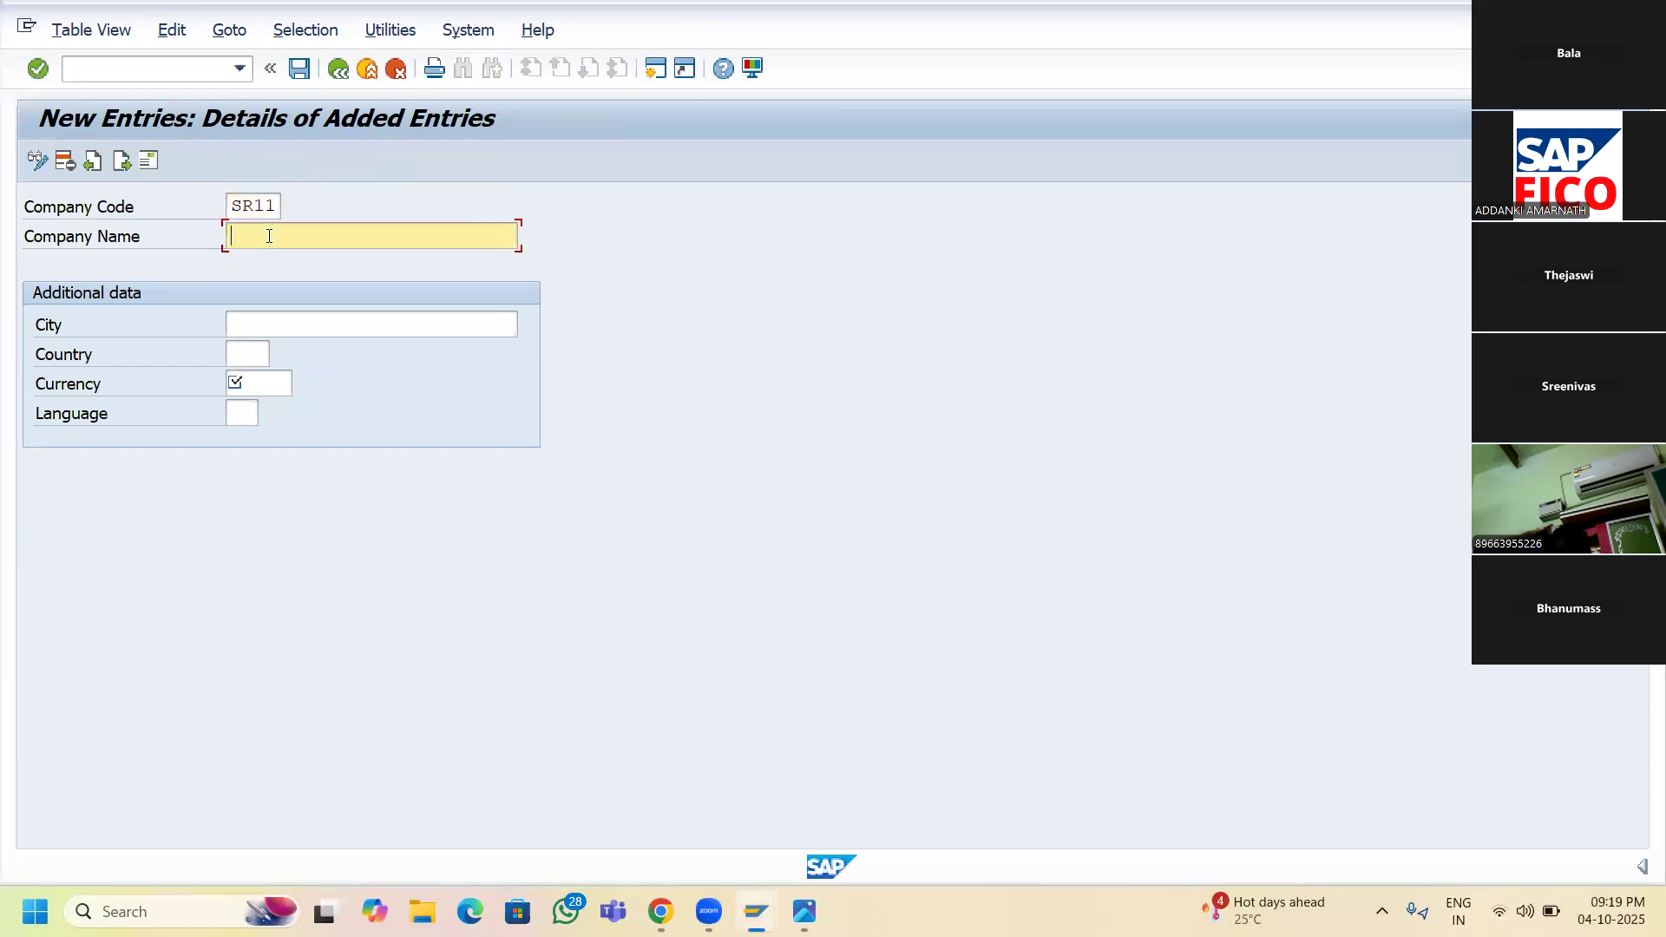
text(SRINU TECHNOLOGIES)
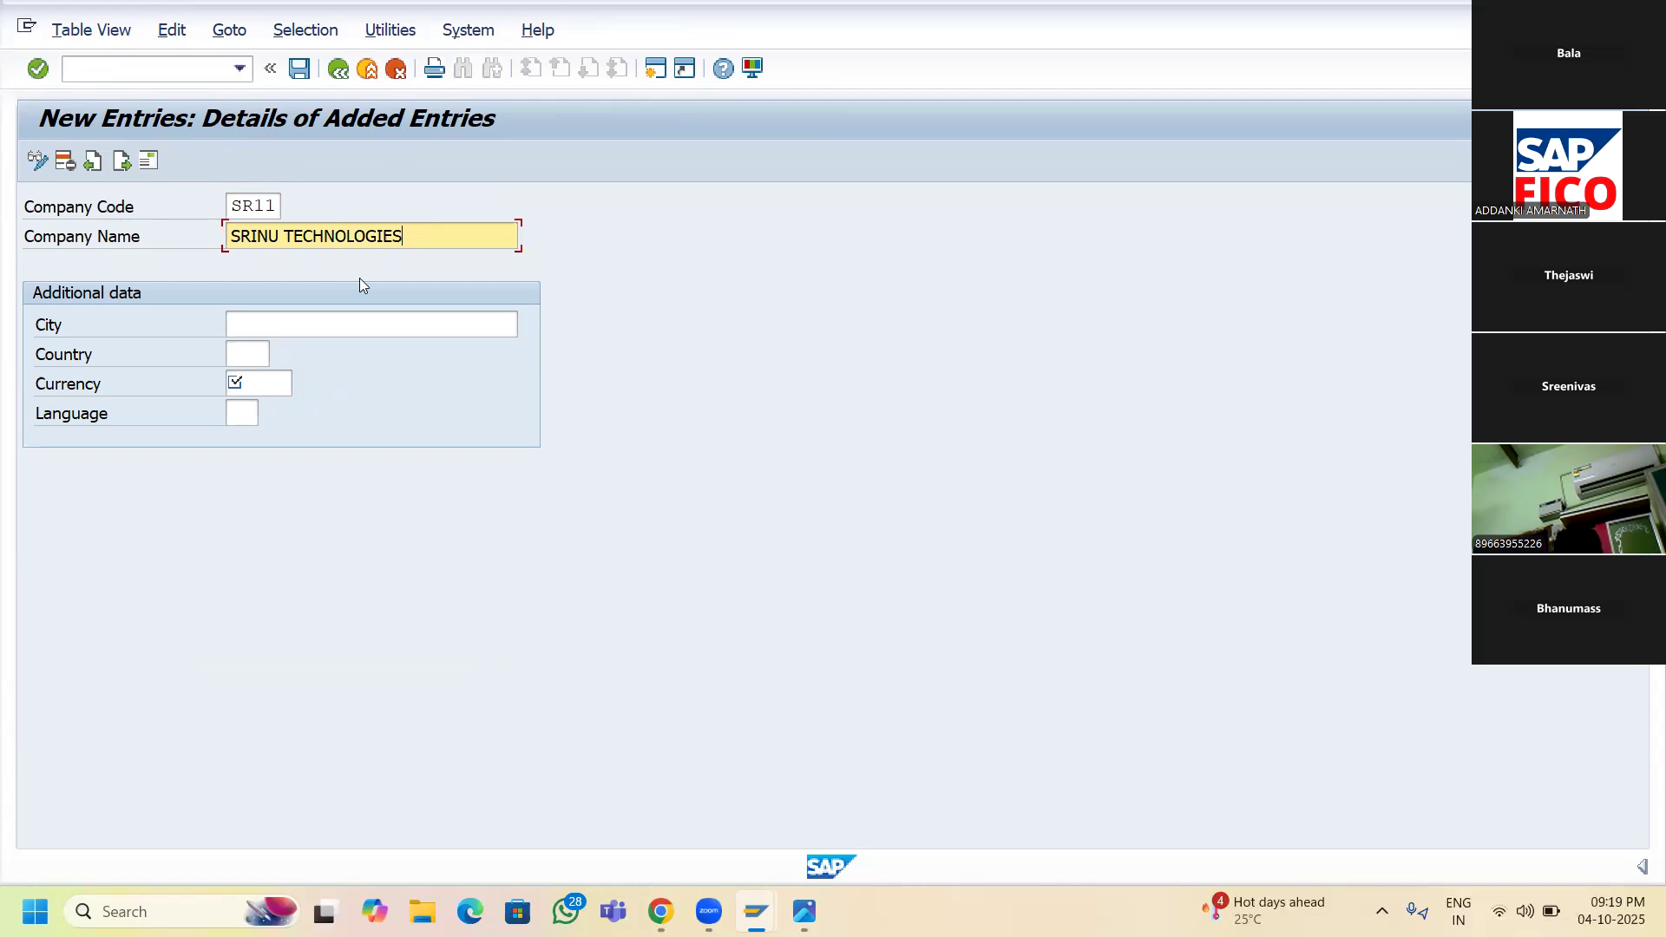
click(246, 323)
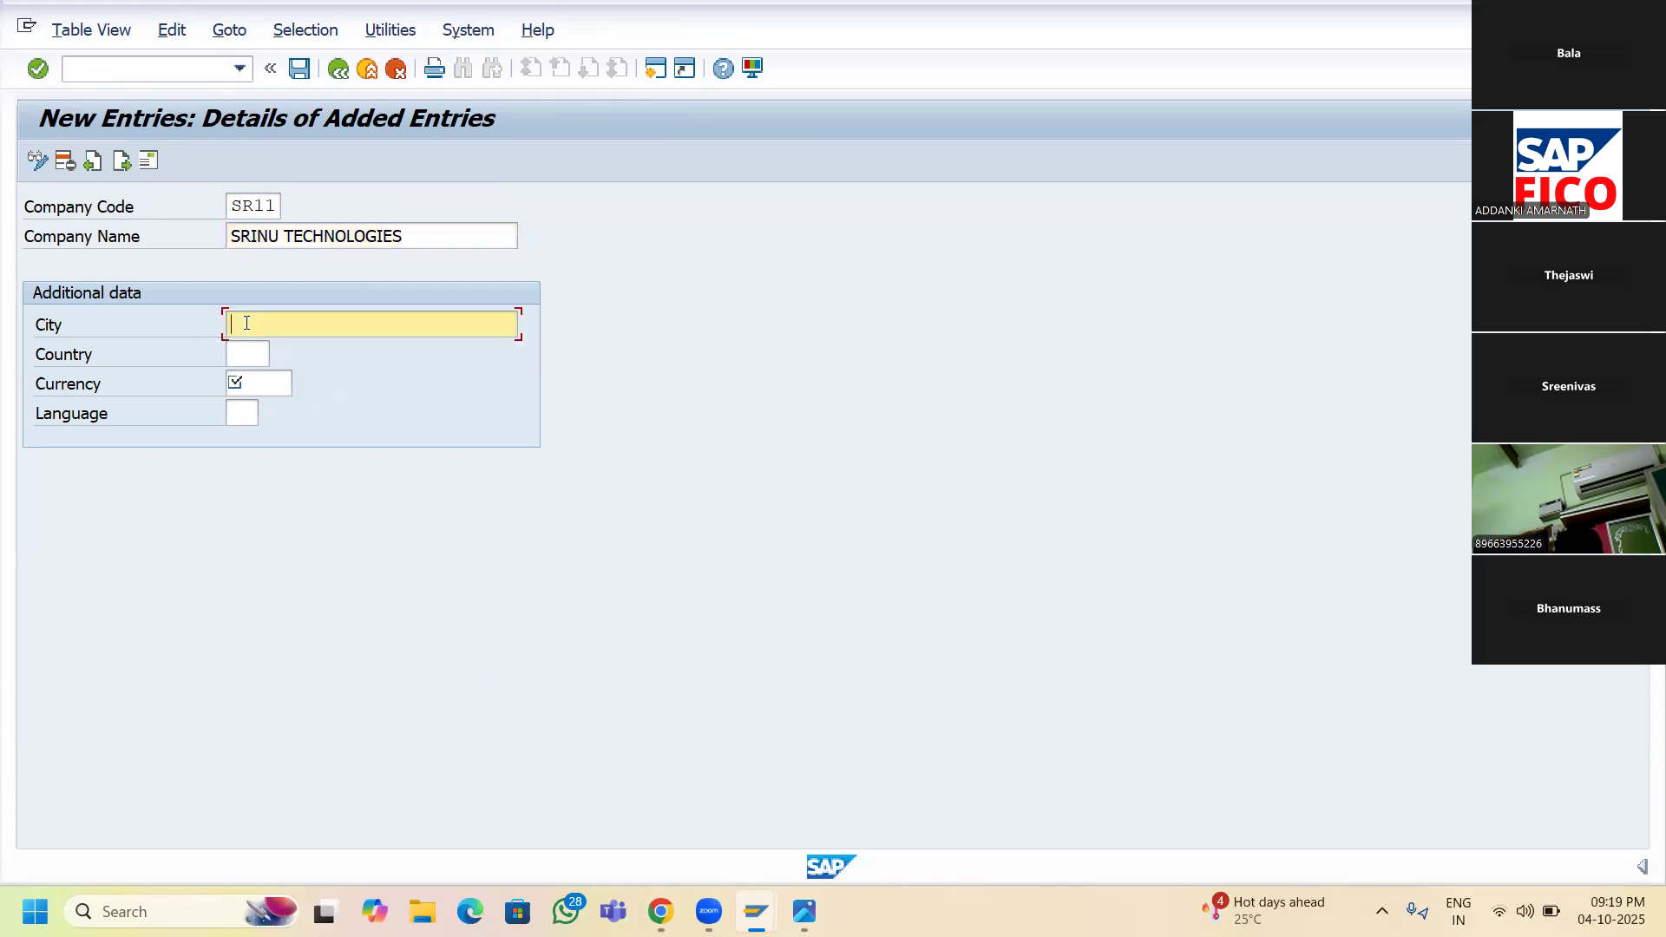
- Enter city HYDERABAD, country IN, currency INR and language EN, then save SR11
text(HYDERABAD)
click(245, 356)
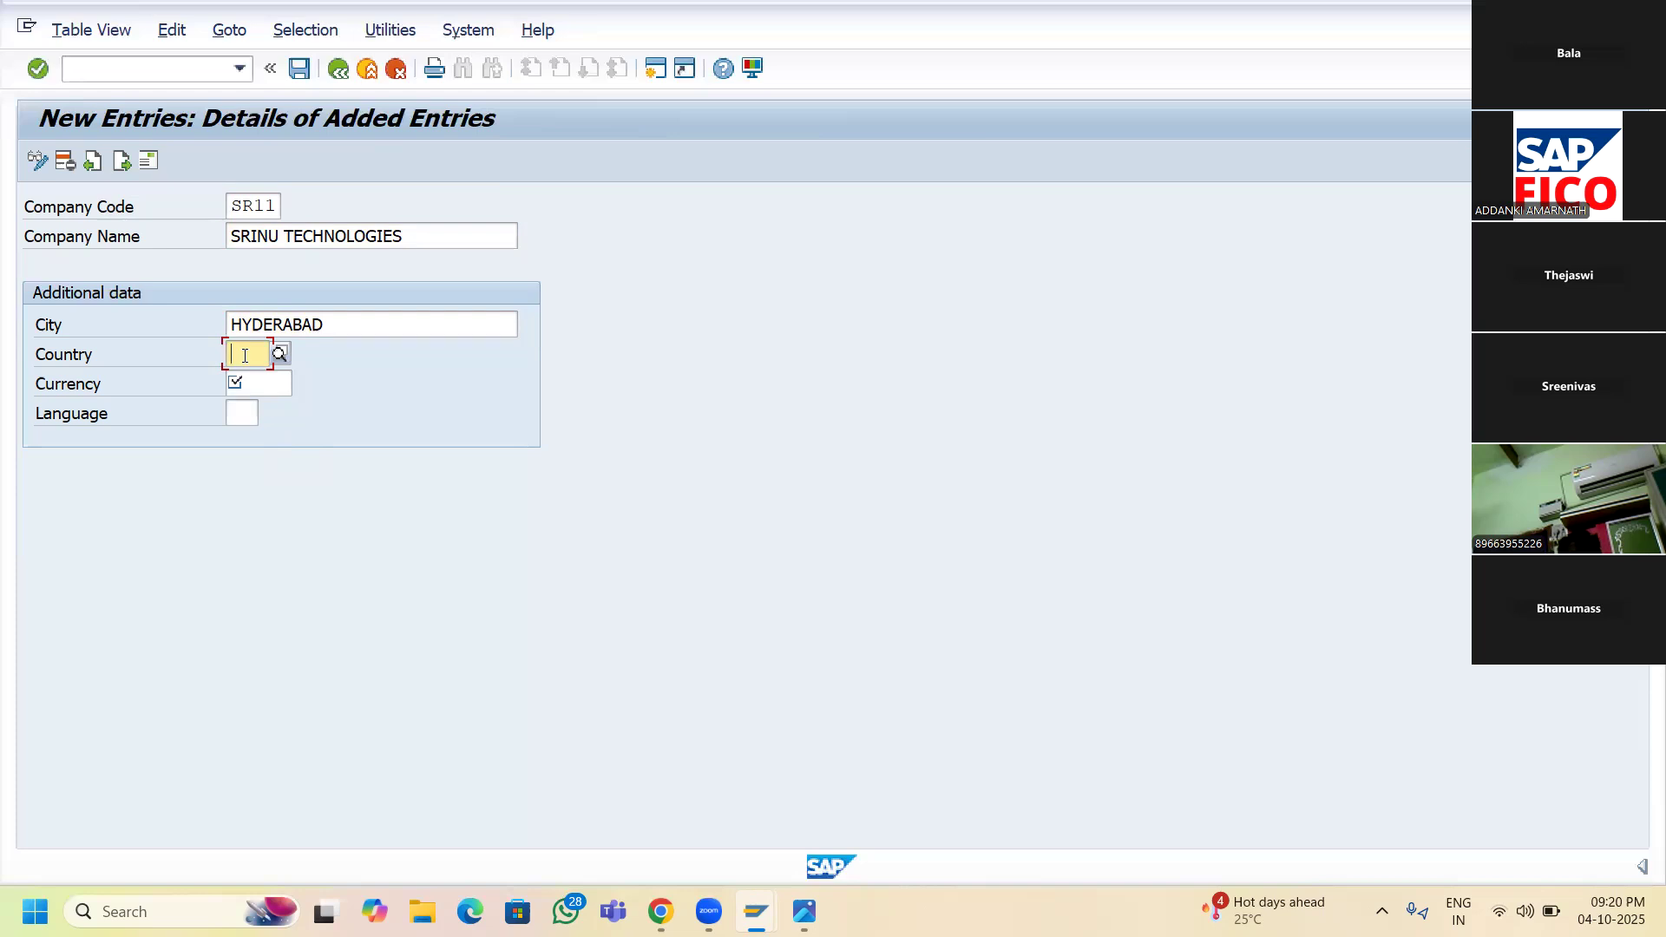
text(IN)
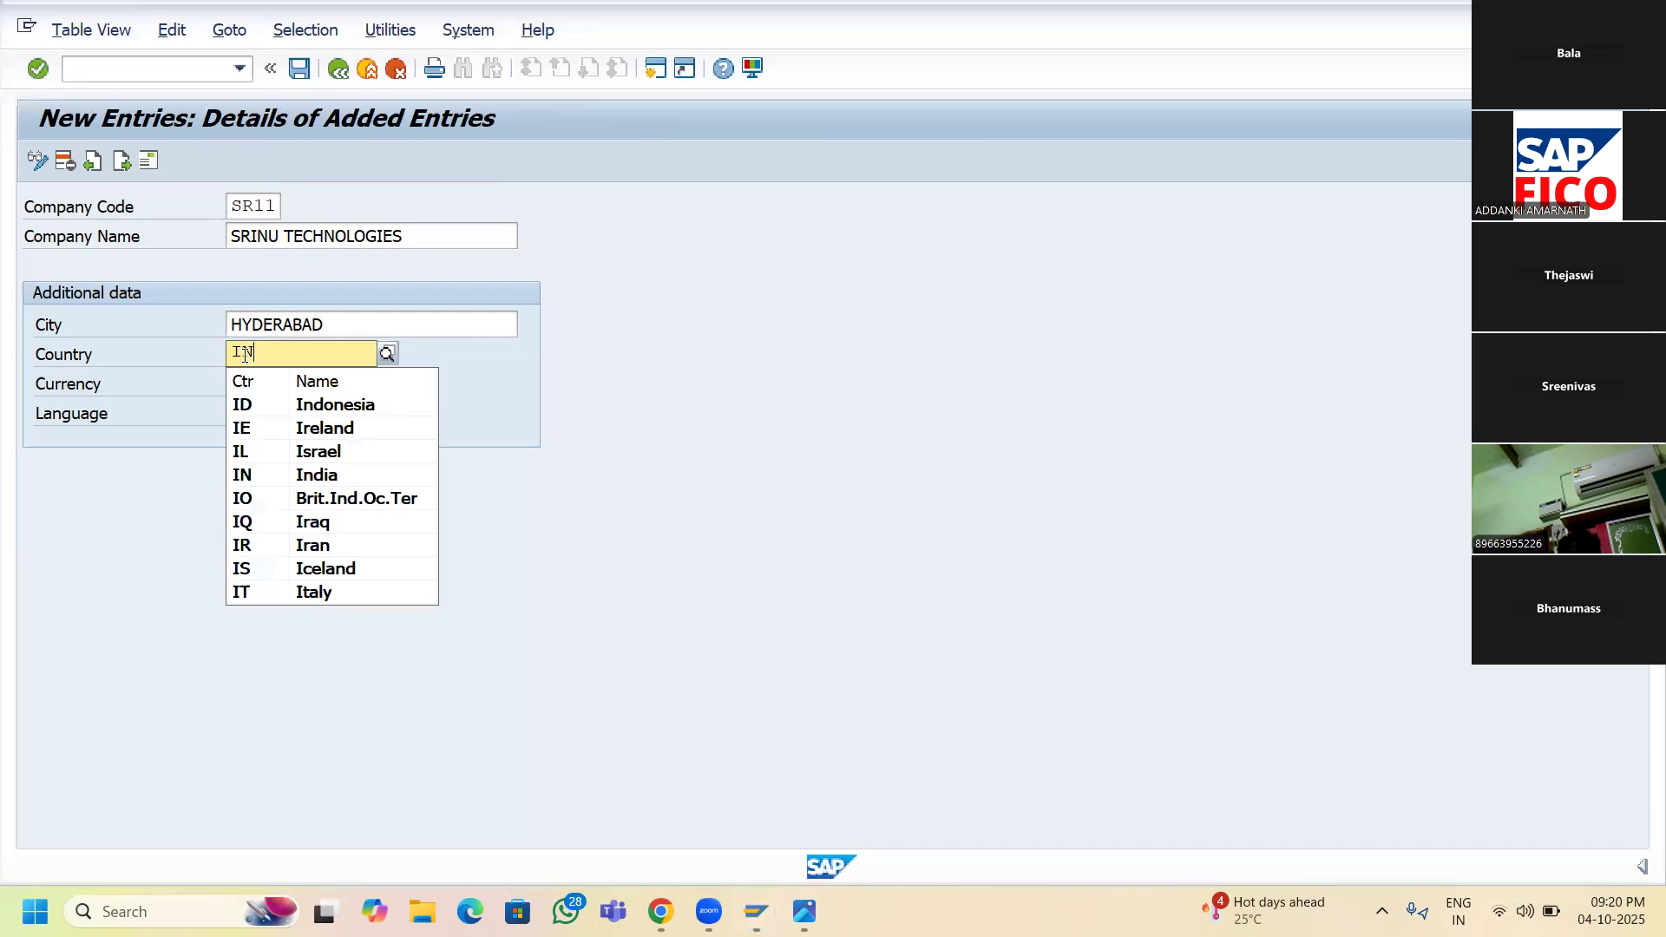
click(271, 409)
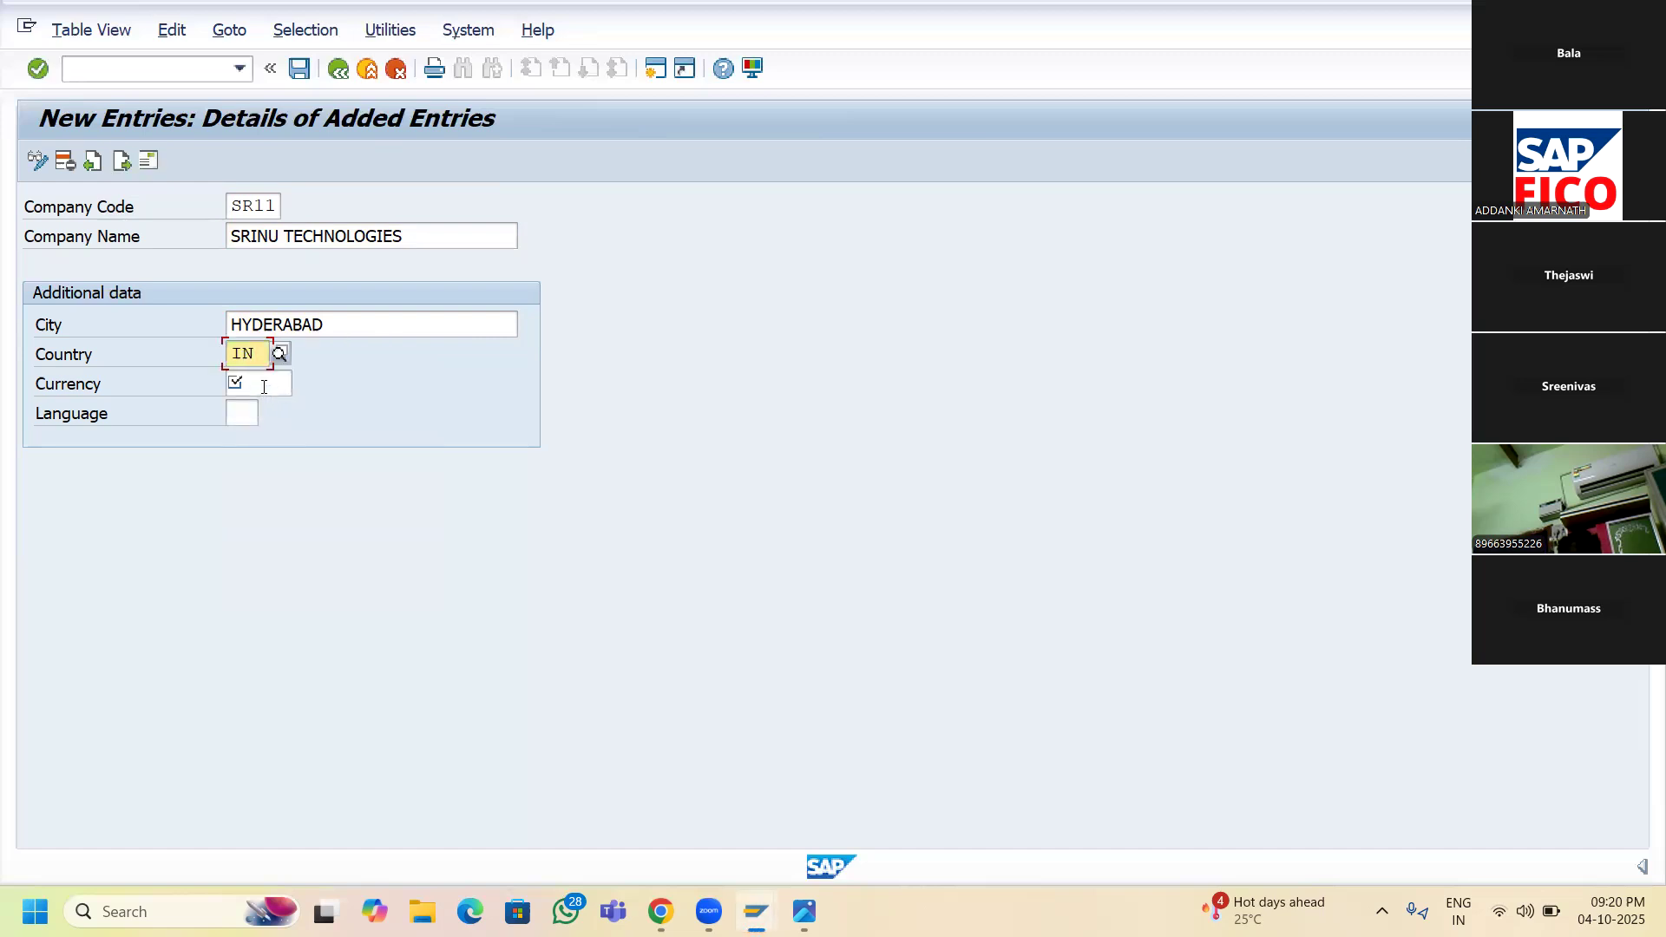
click(264, 387)
text(INR)
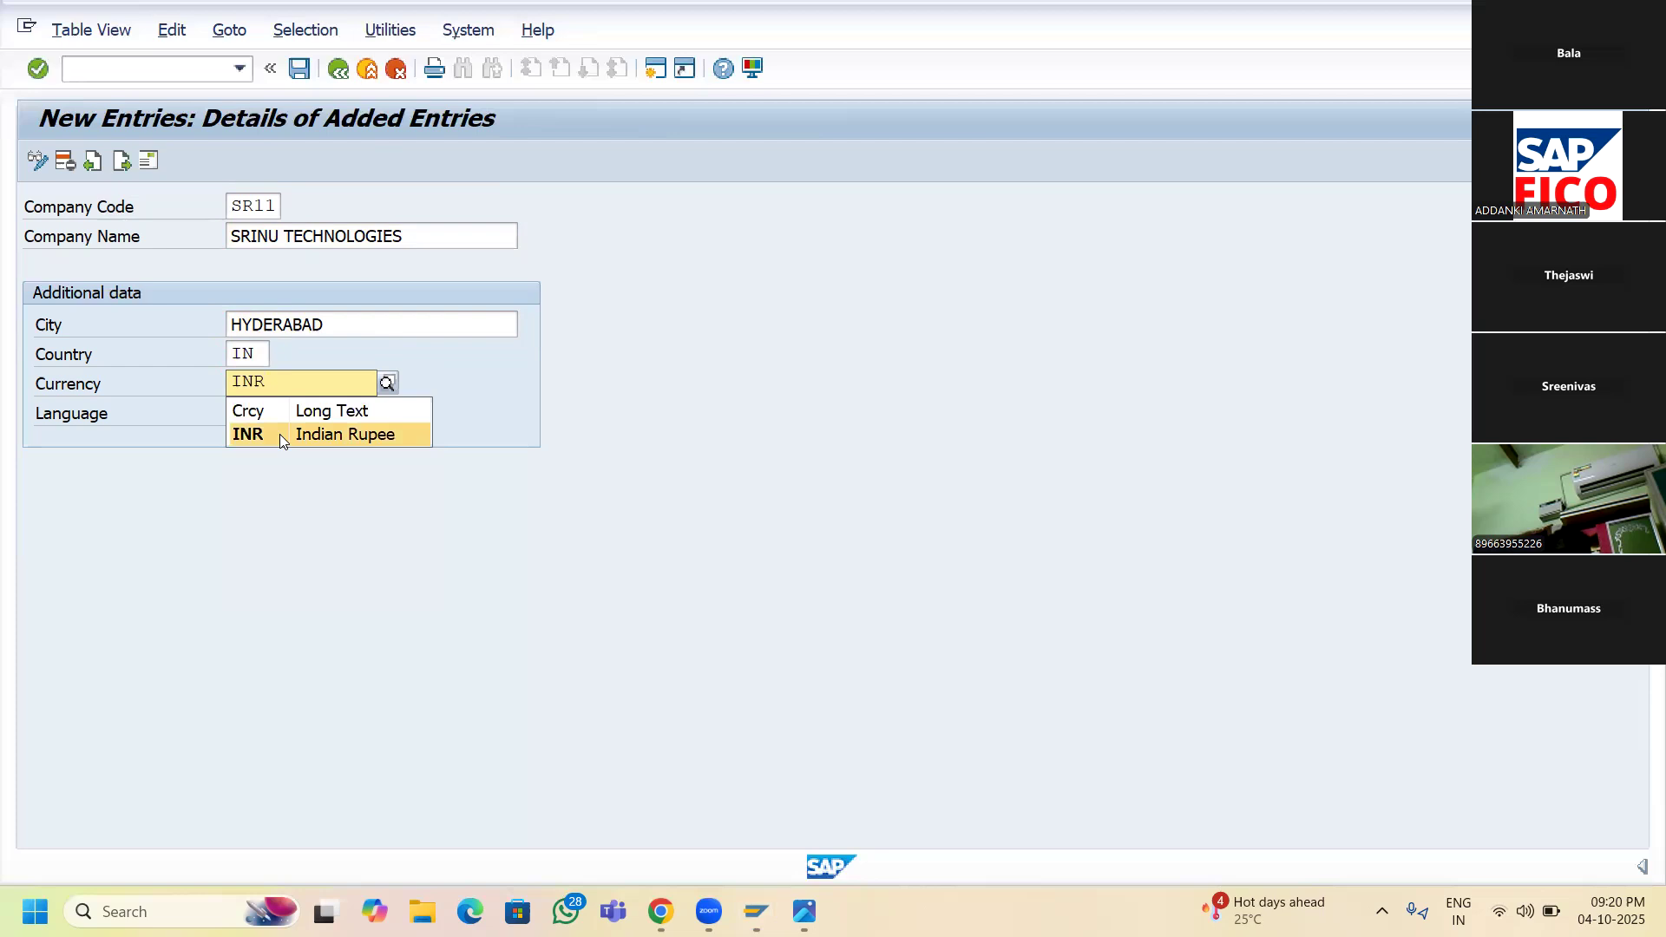
click(279, 434)
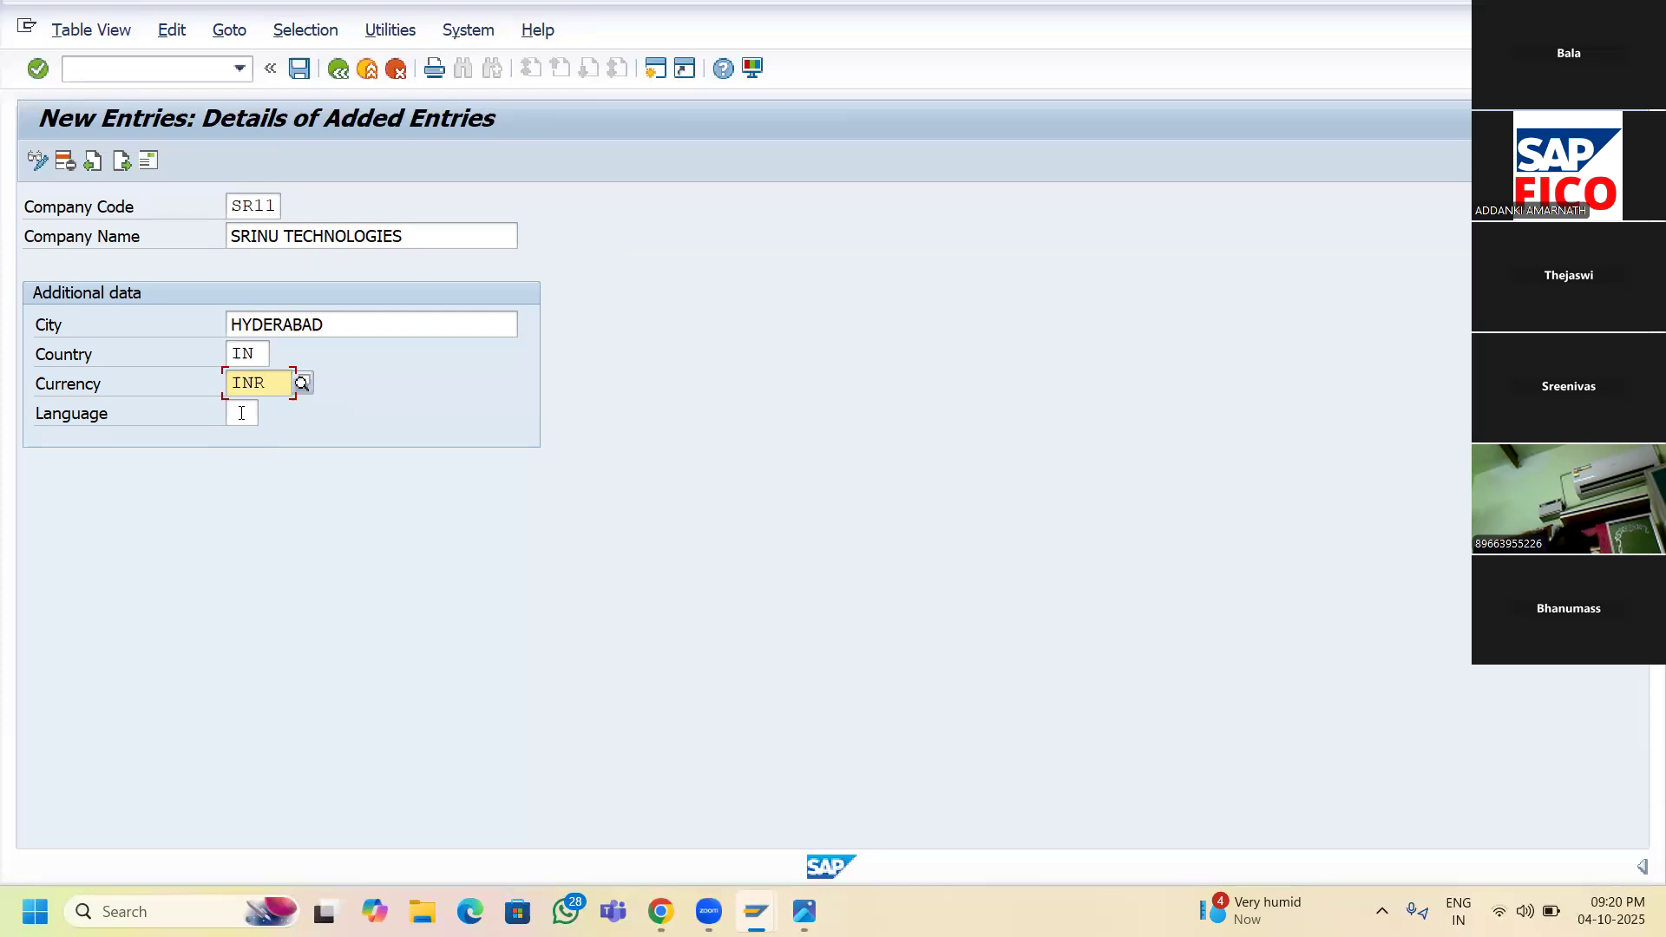
click(241, 413)
text(EN)
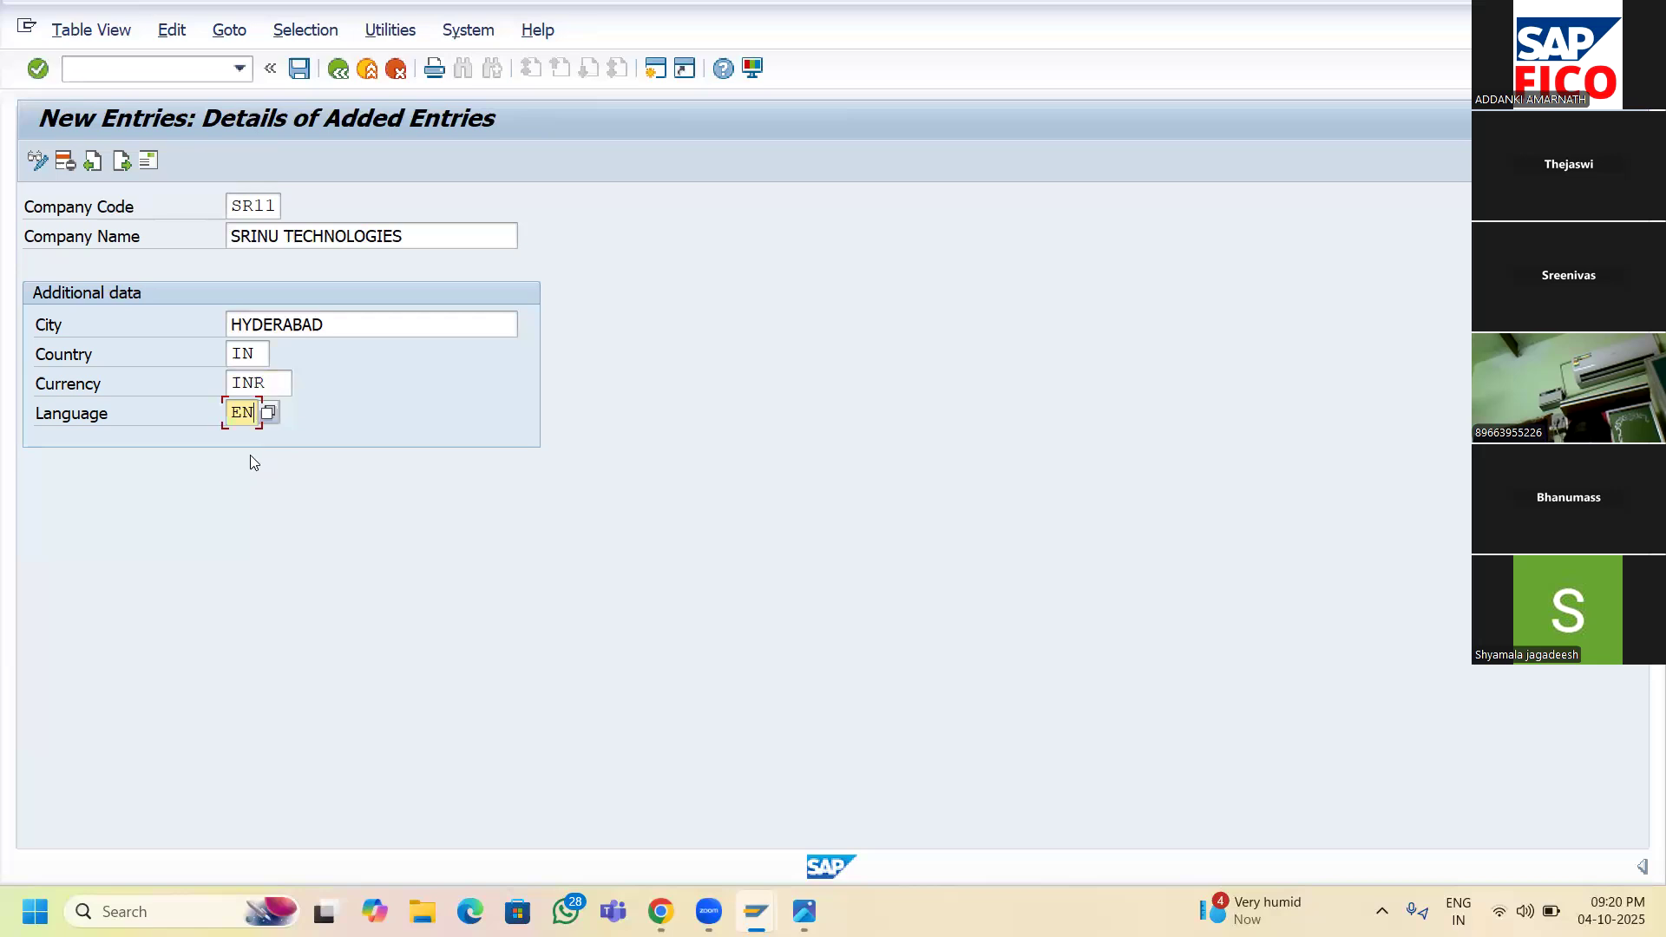
click(298, 69)
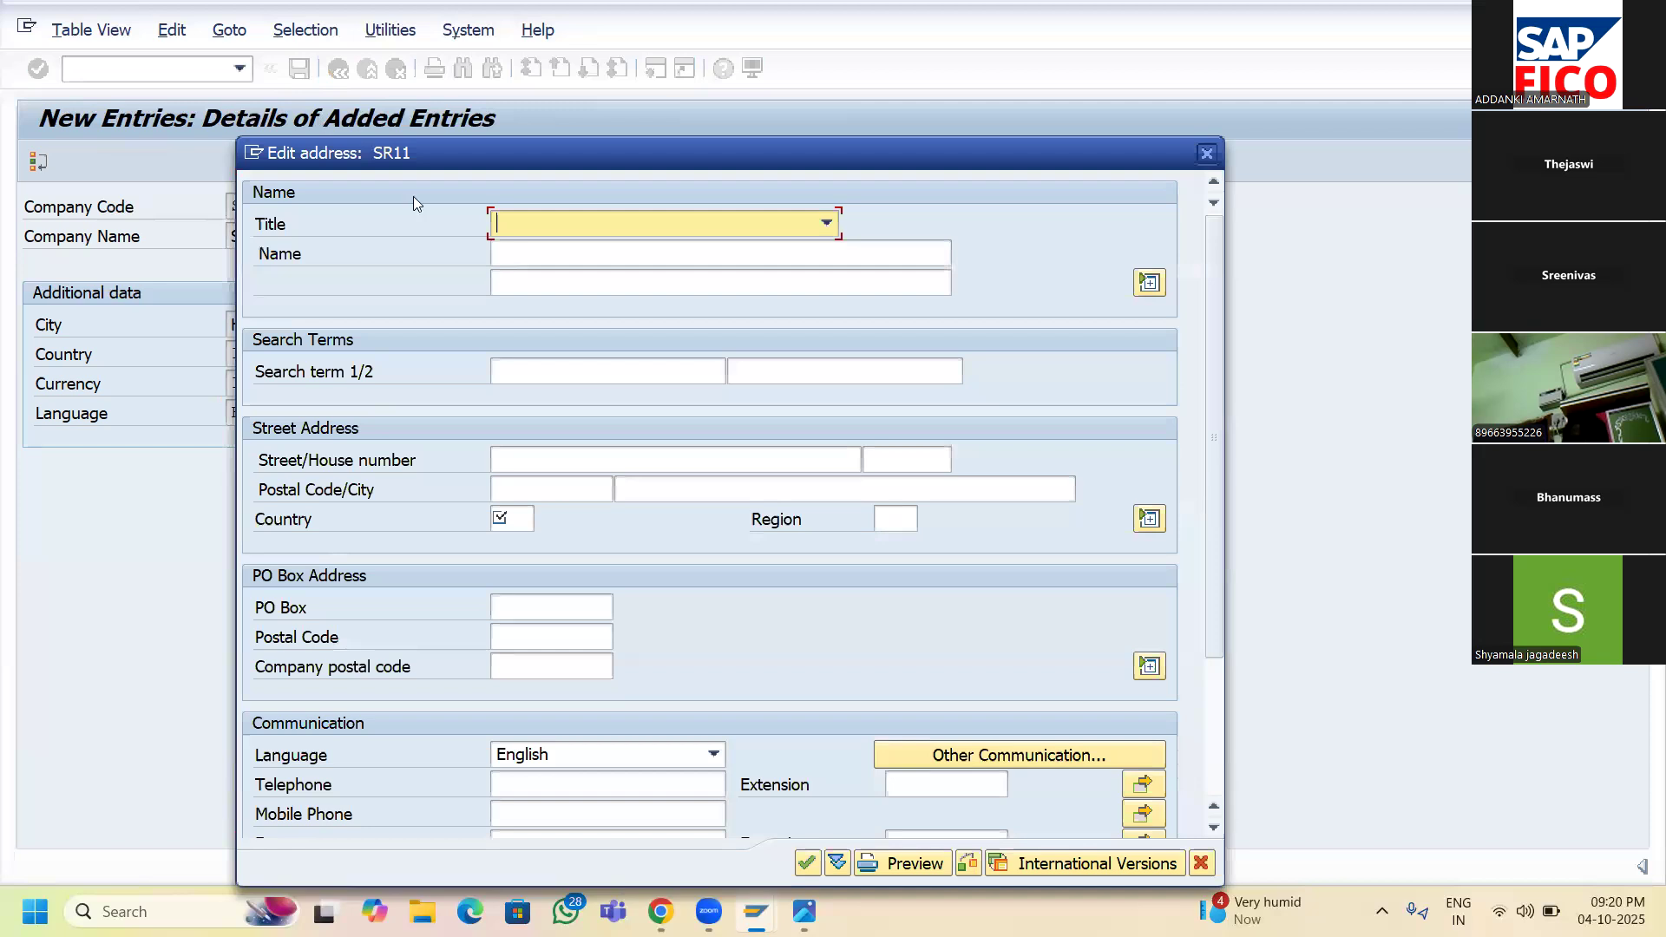
- Set address title Company, name SRINU TECHNOLOGIES and street AMEERPET
click(827, 226)
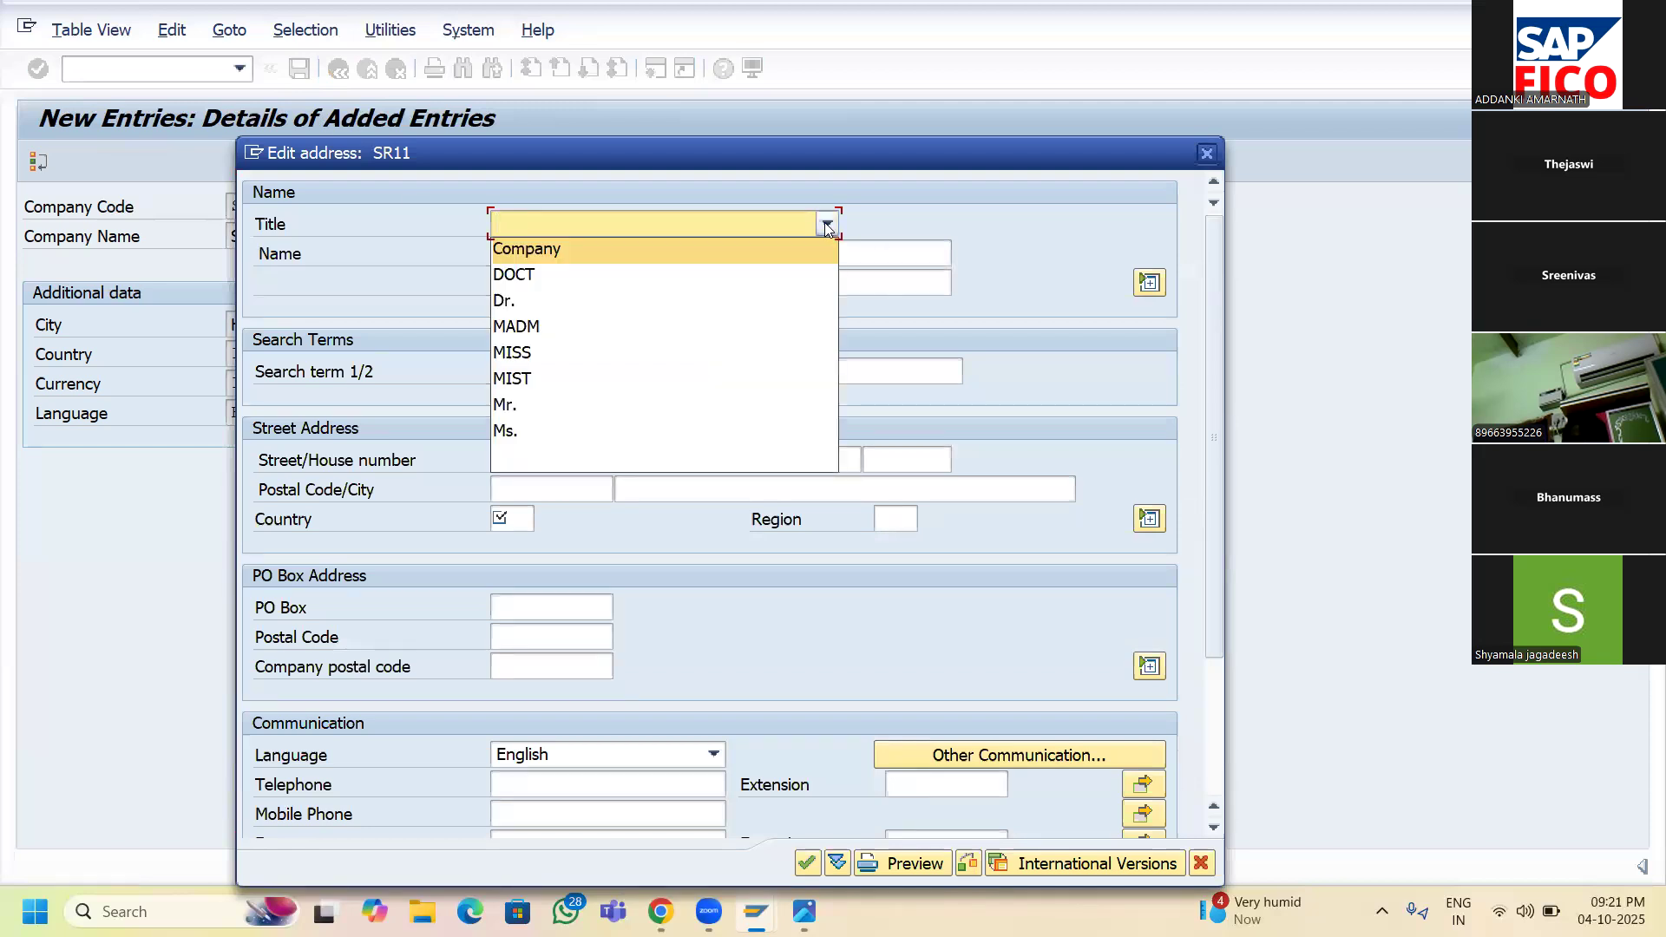
click(779, 253)
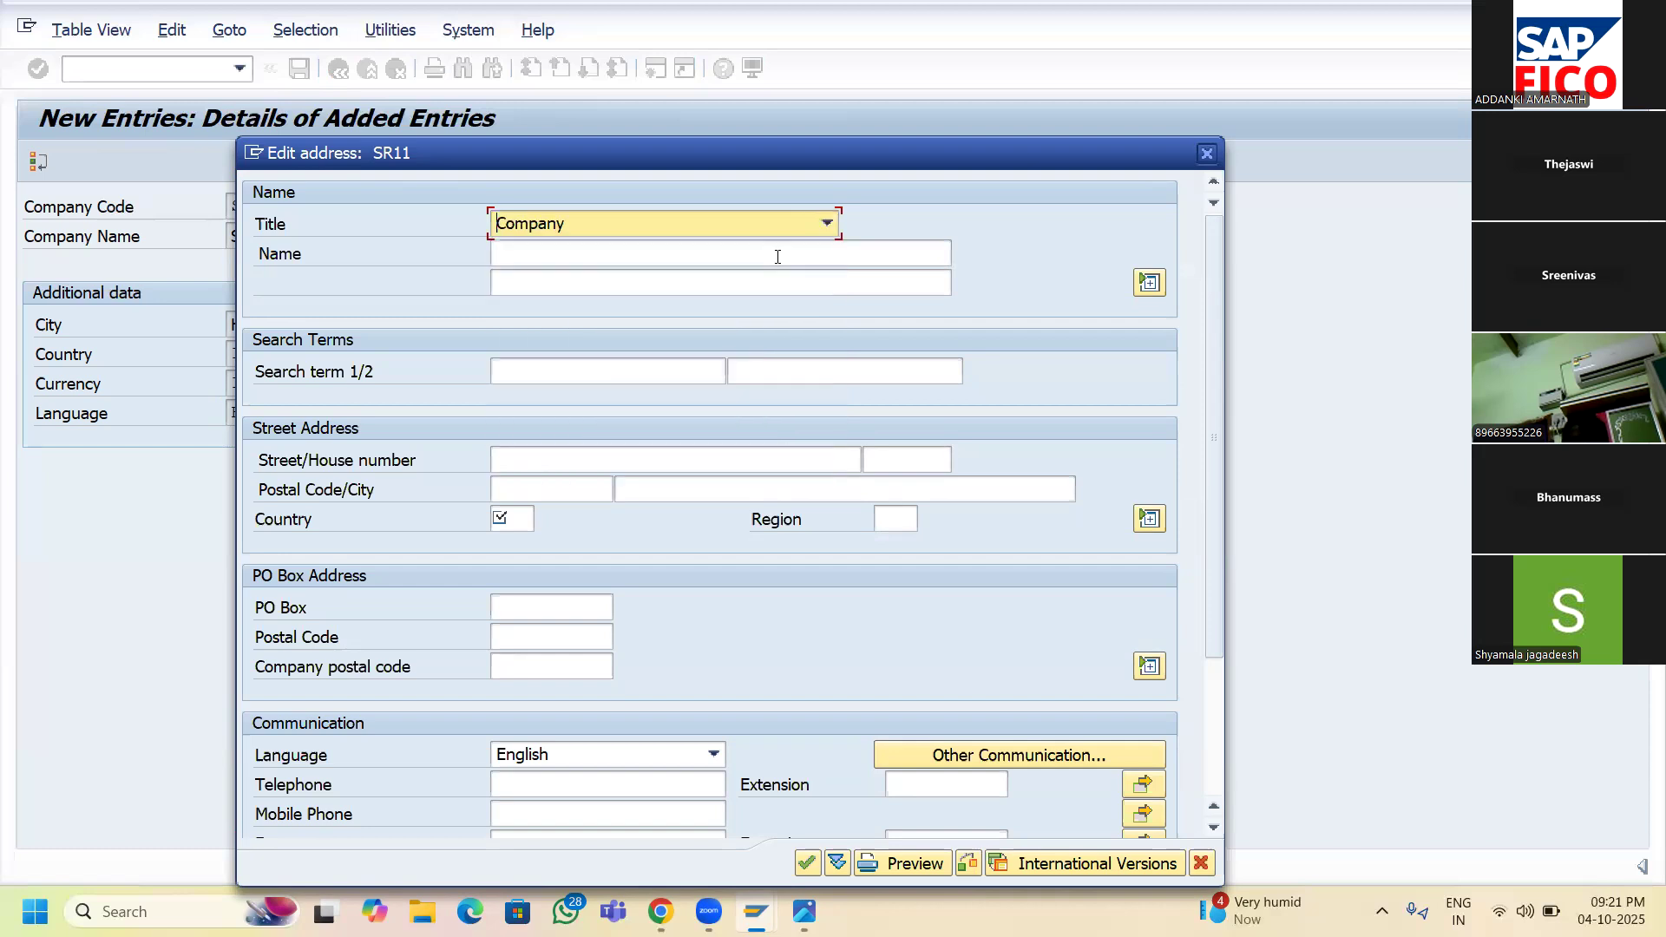
text(SRINU TE)
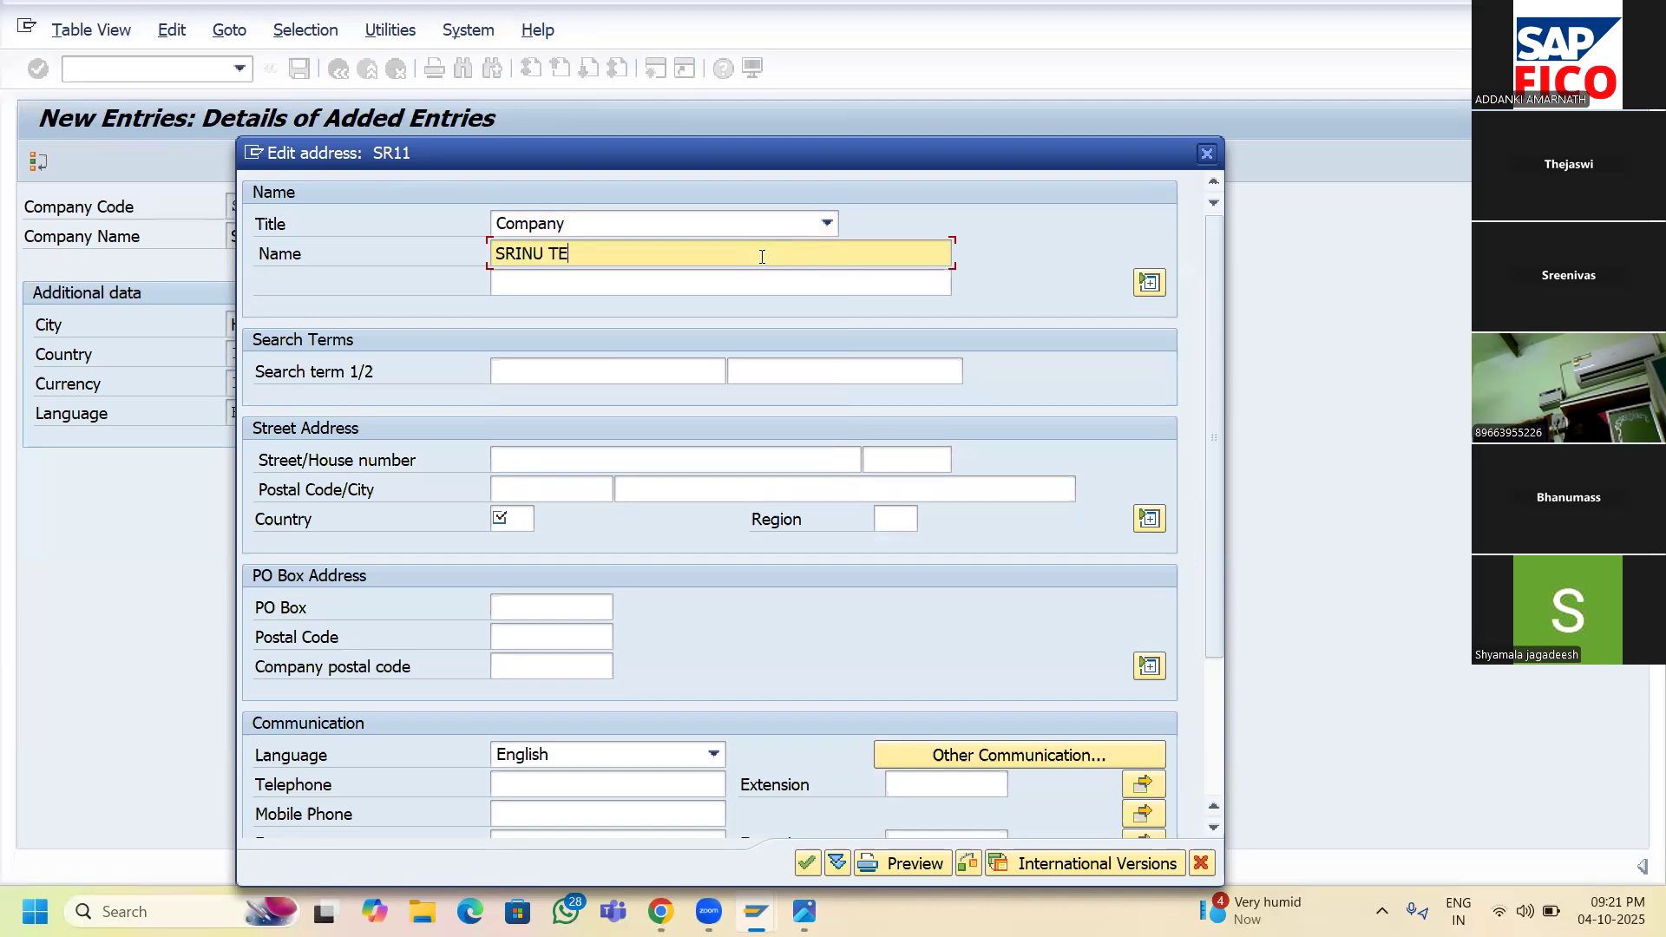
text(CHNOLOGIES)
click(577, 465)
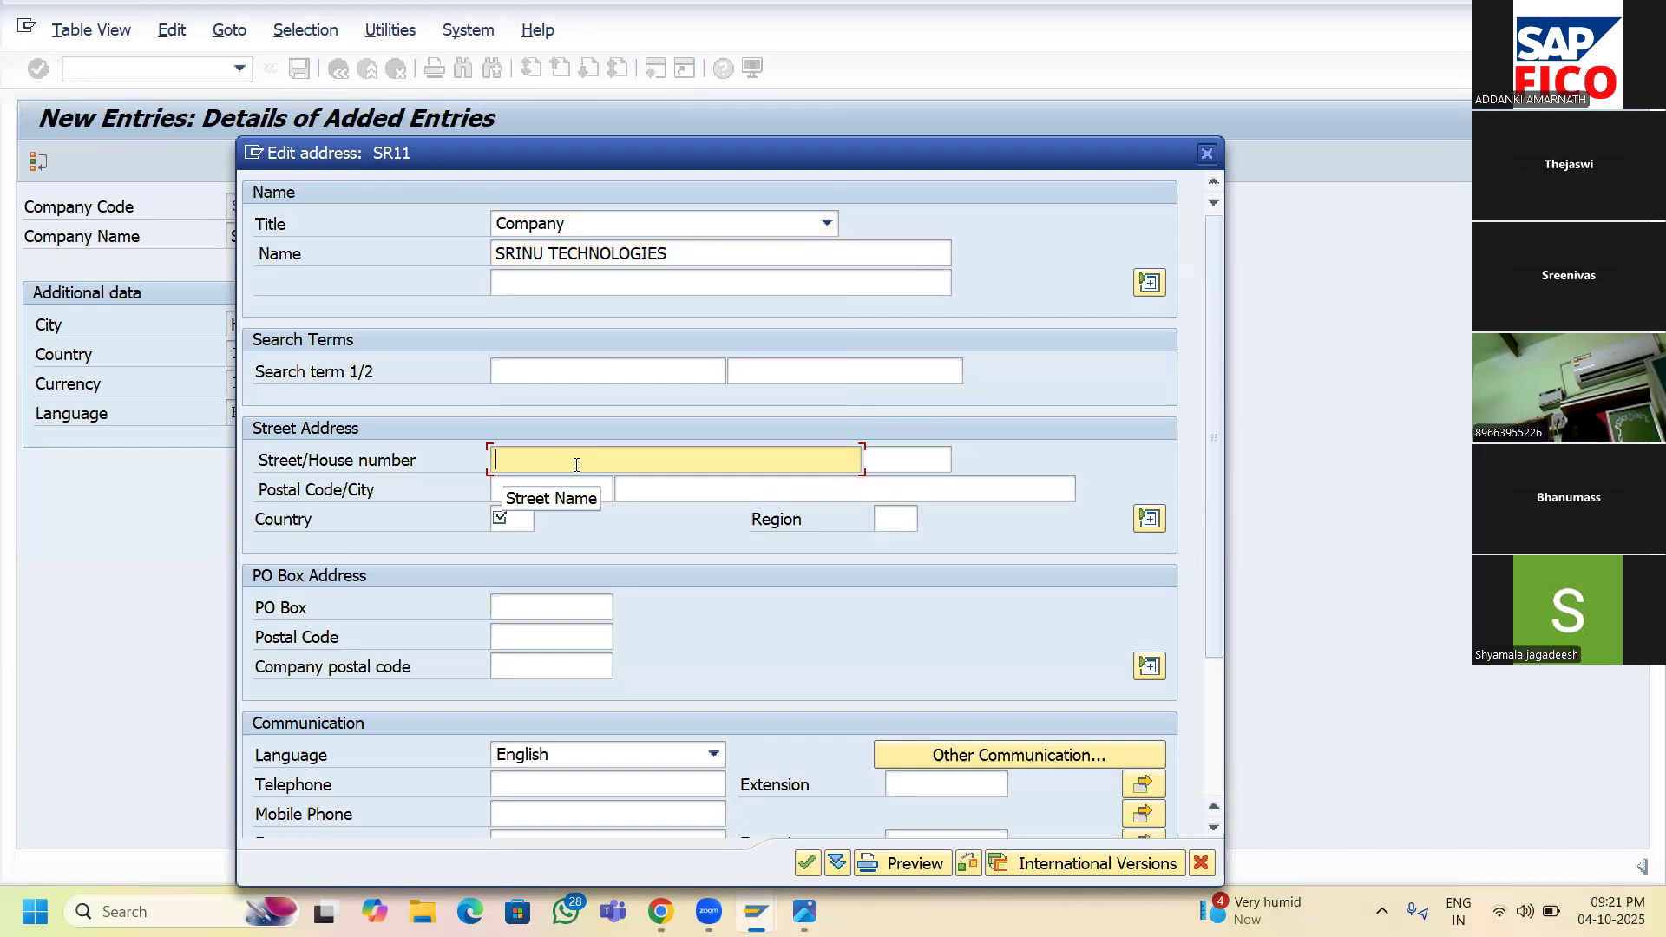
text(A)
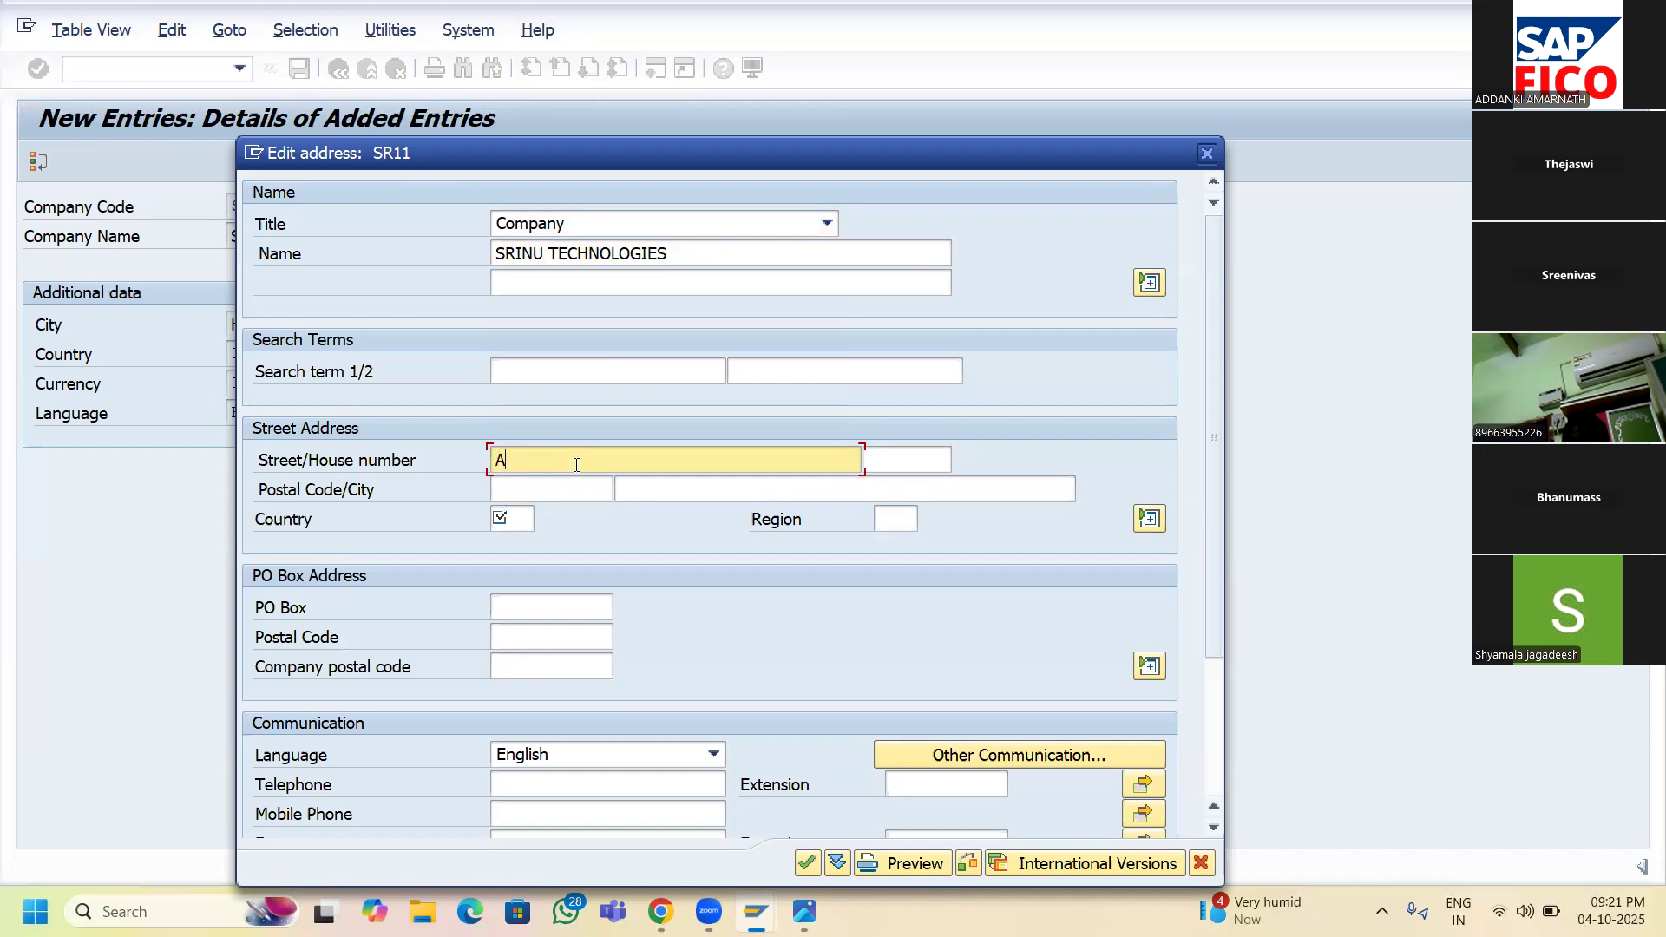
text(MEERPET)
- Enter house number 123, postal code 500055, city HYDERABAD and country India
click(901, 469)
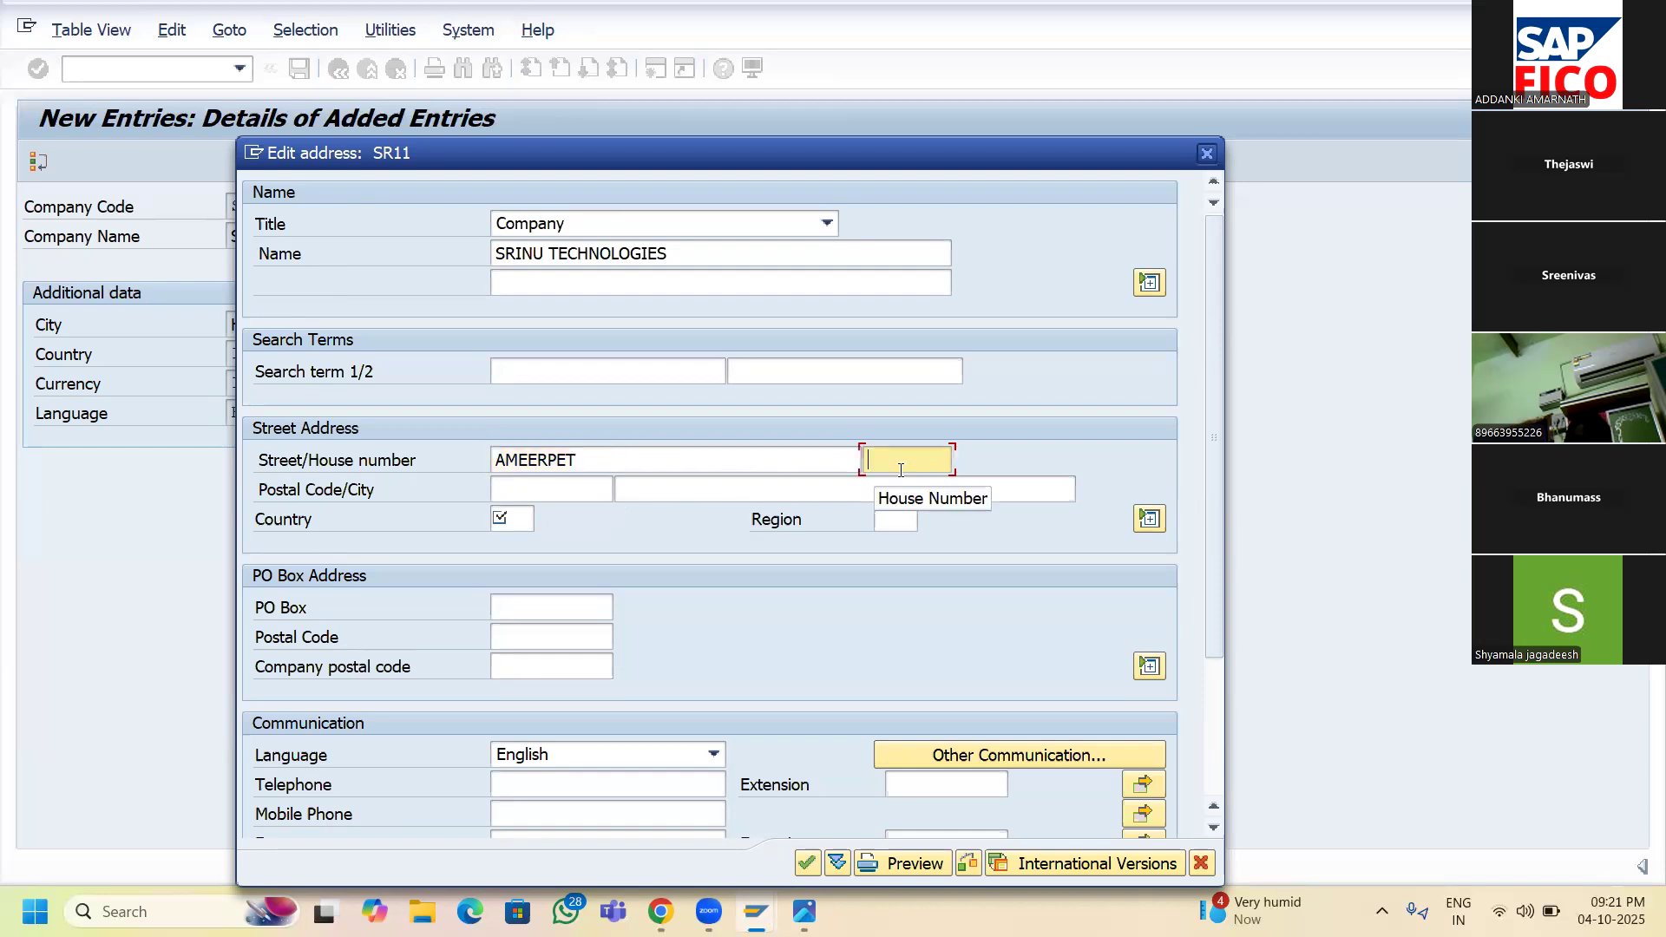
text(123)
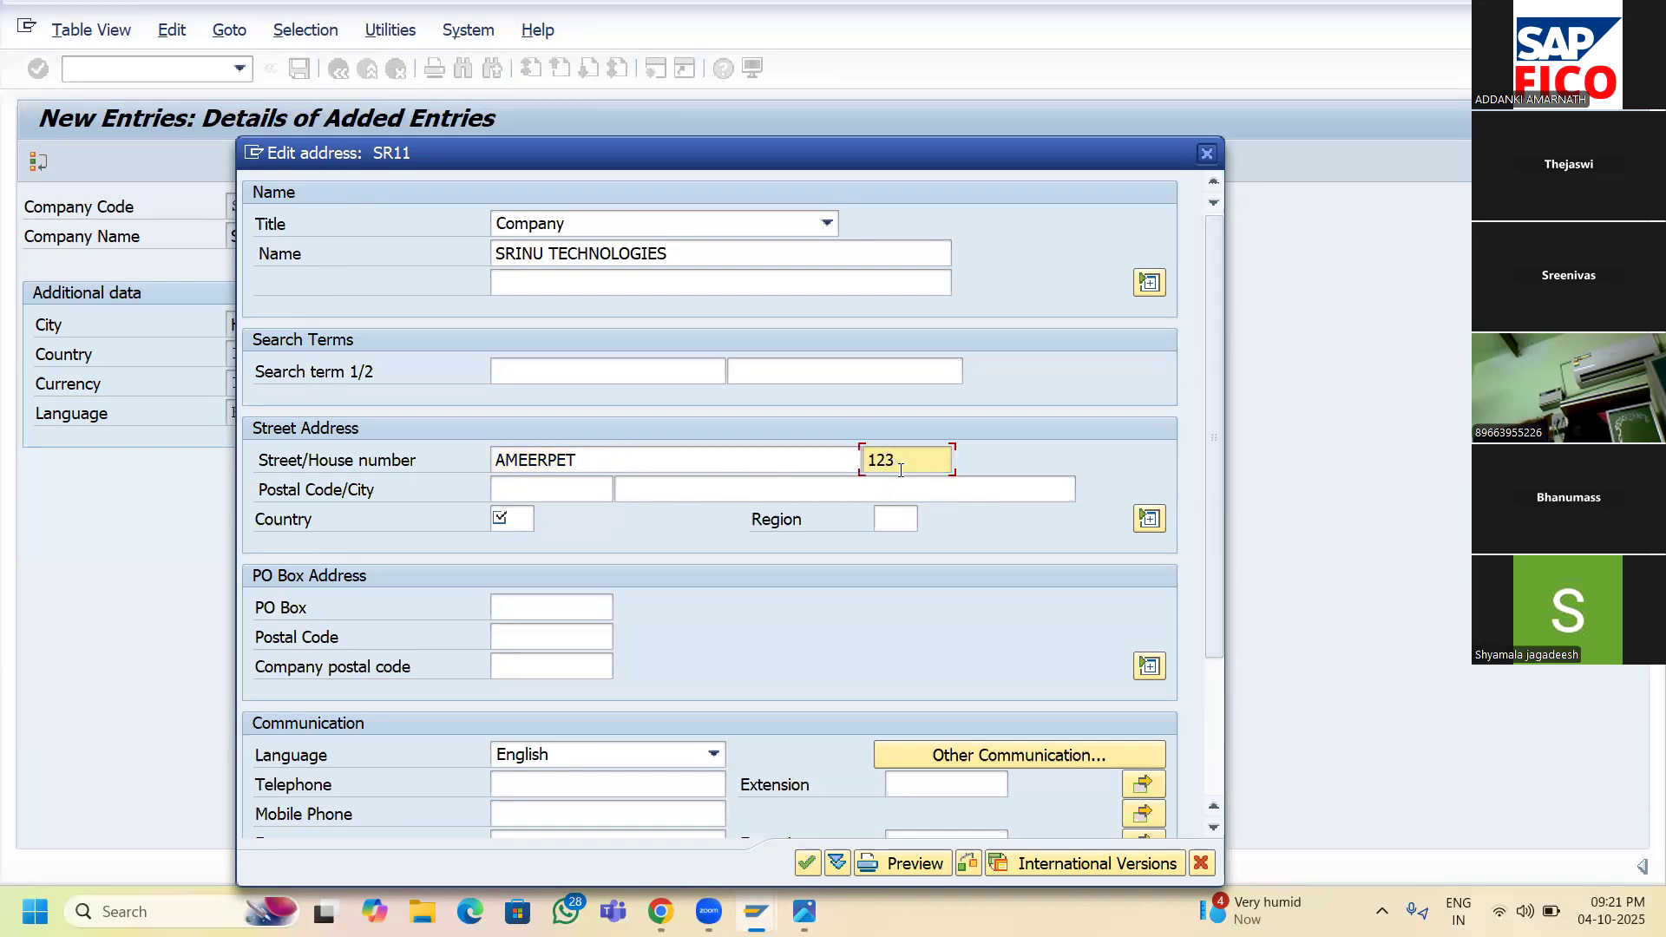
key(Tab)
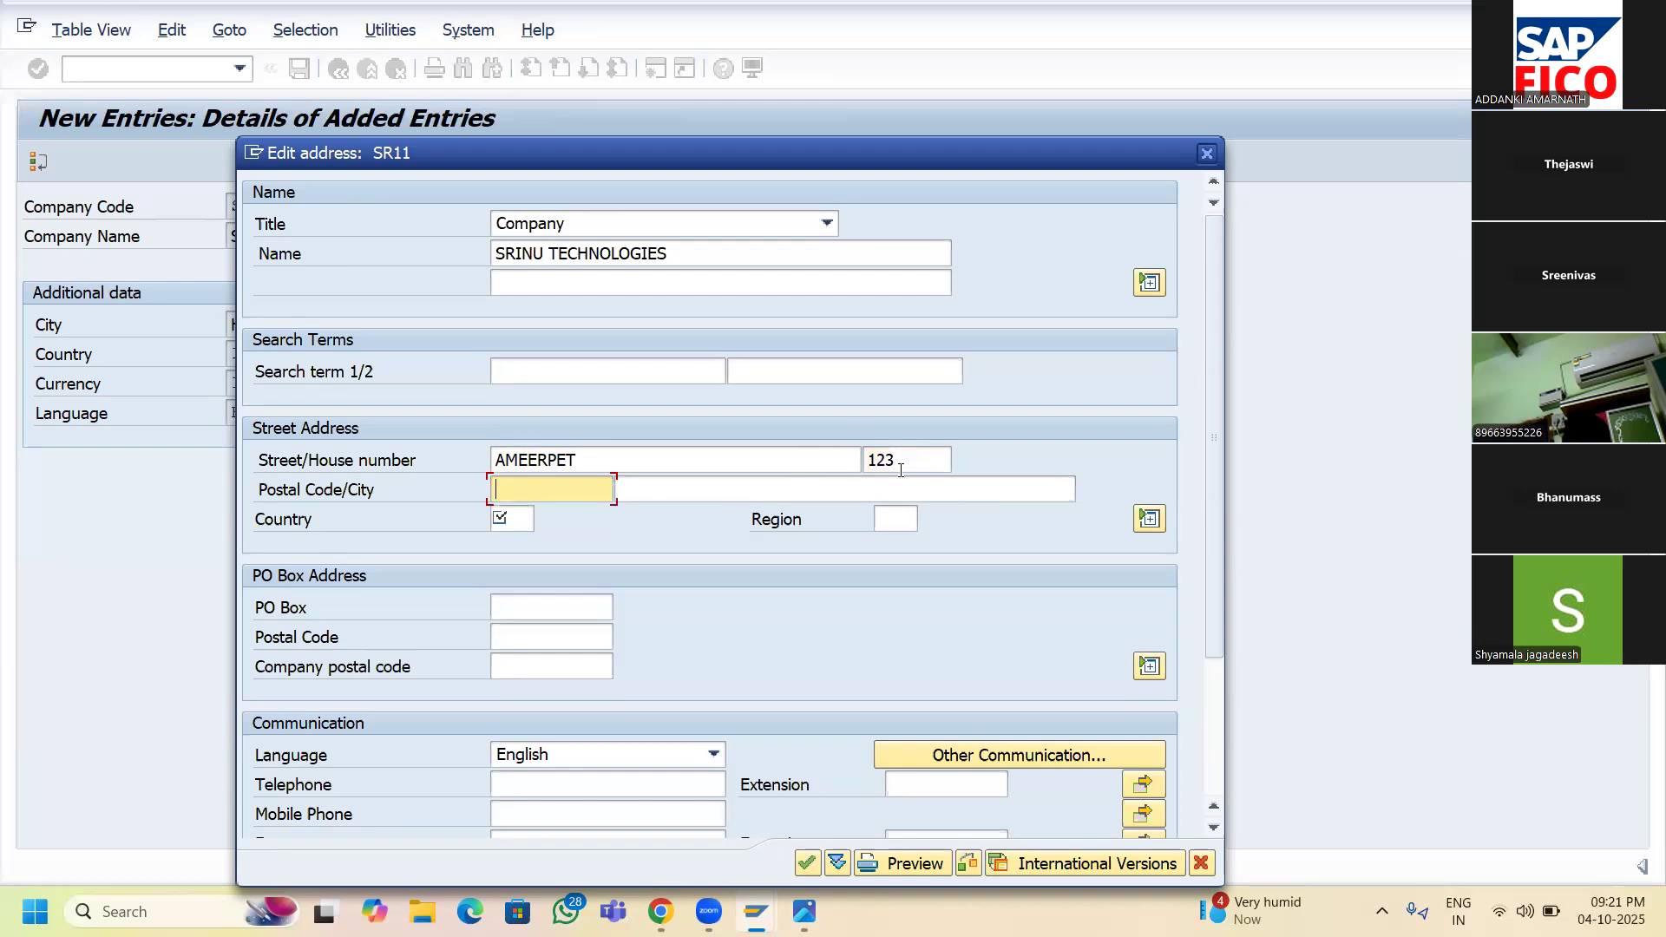
text(5)
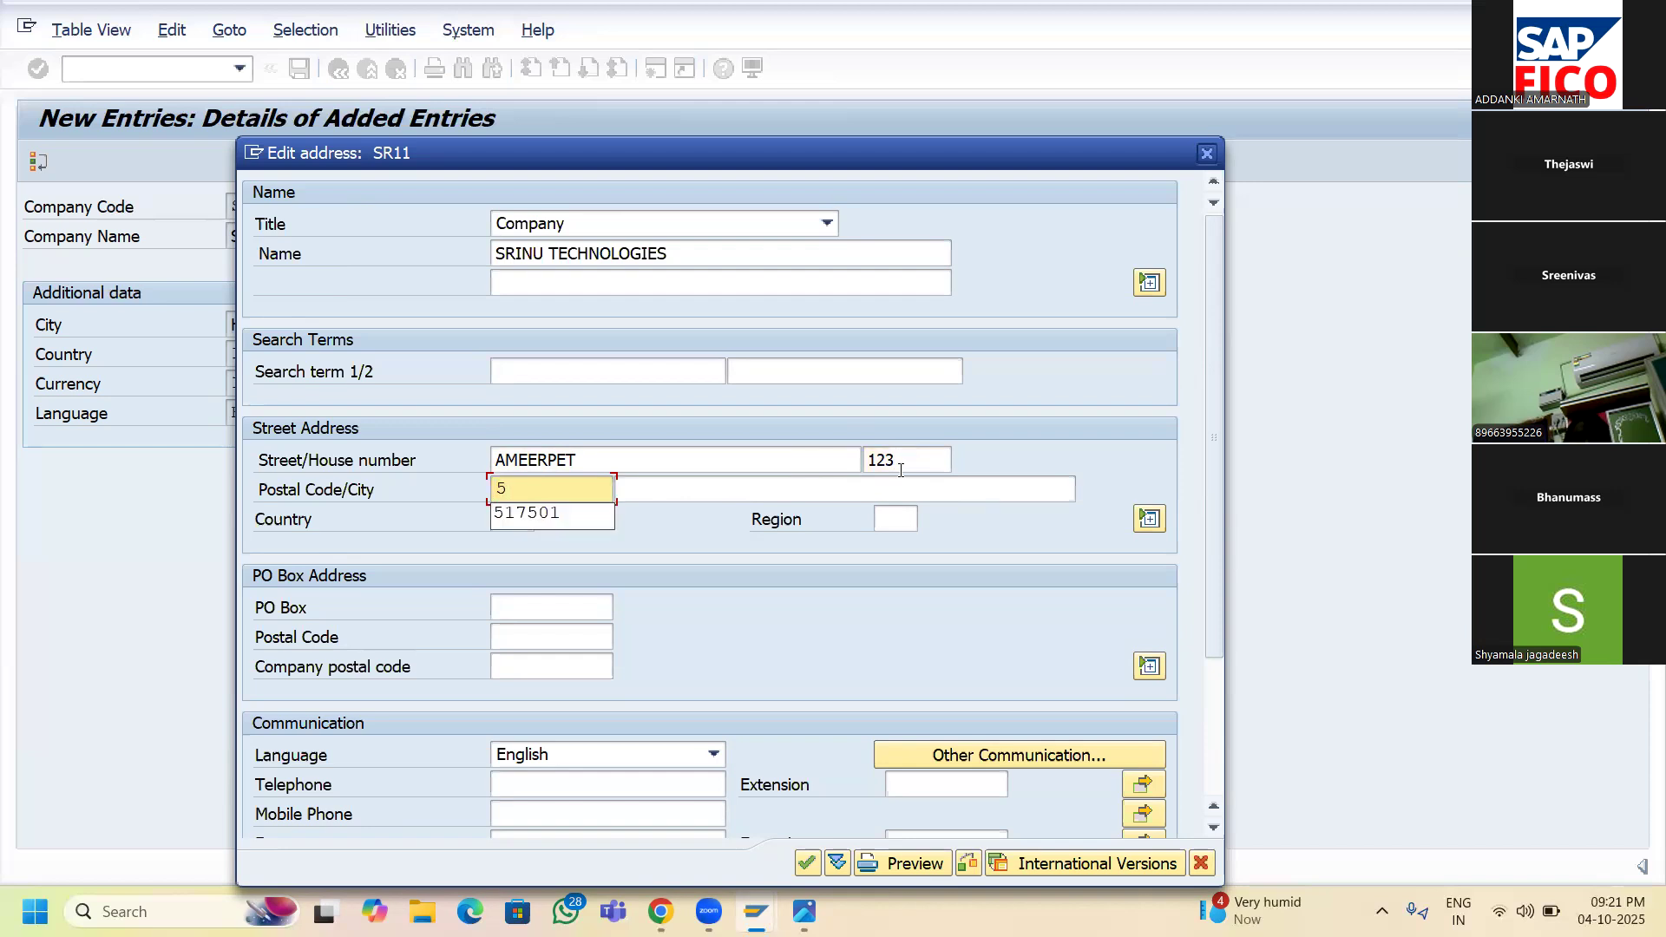
text(00055)
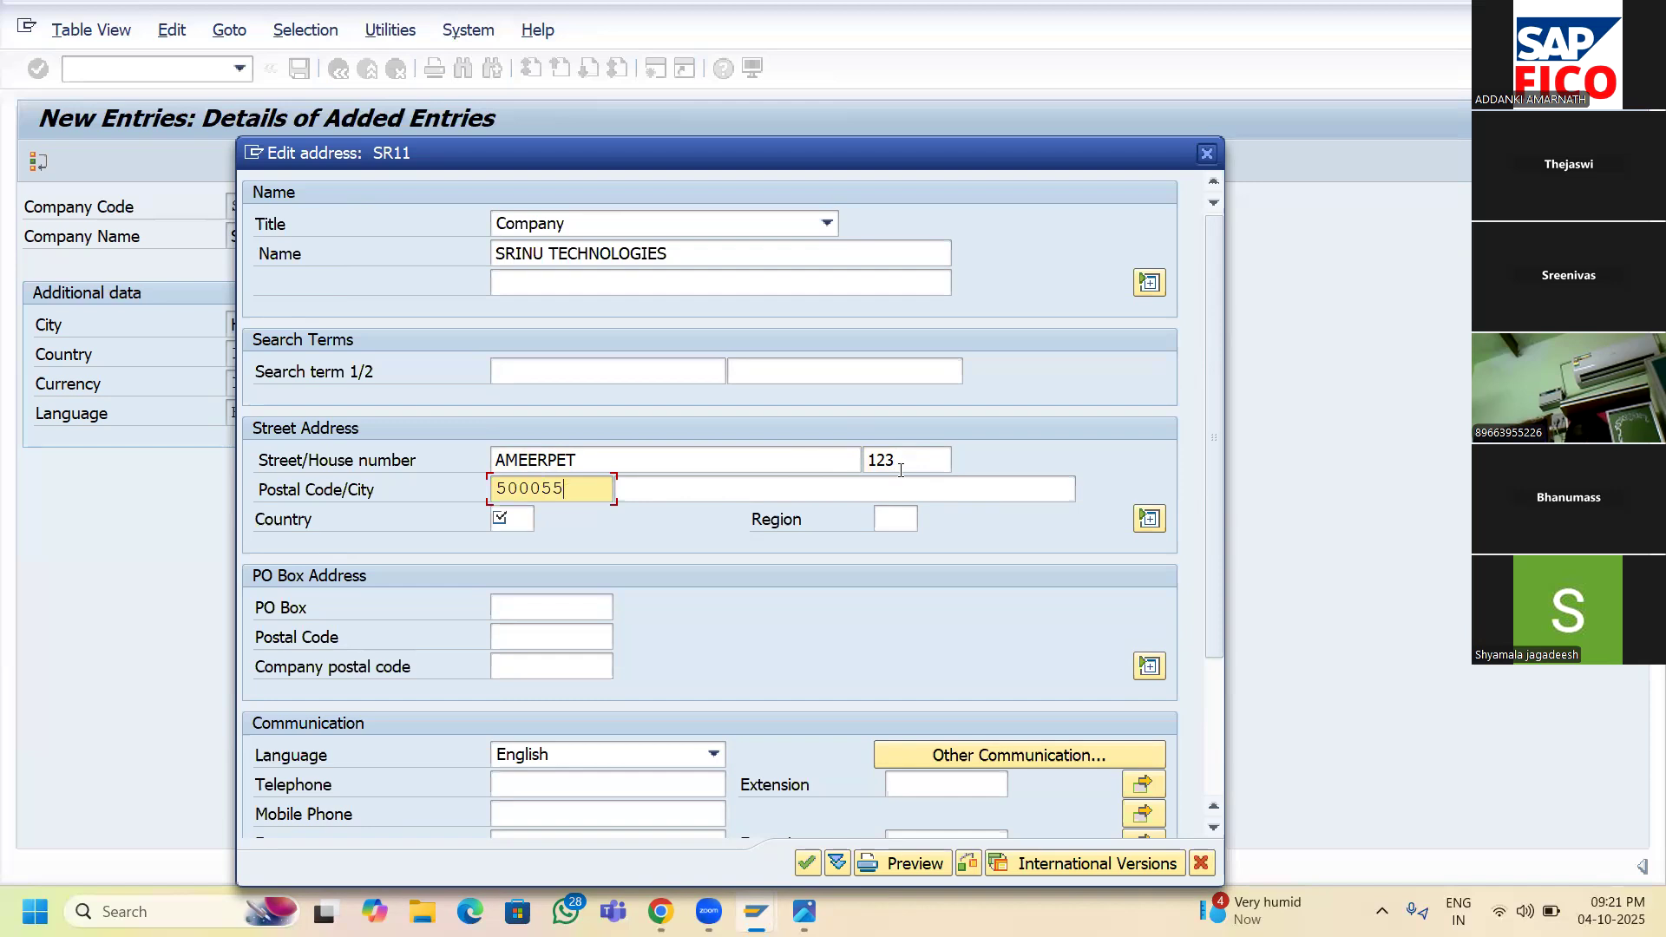
key(Tab)
text(HYDE)
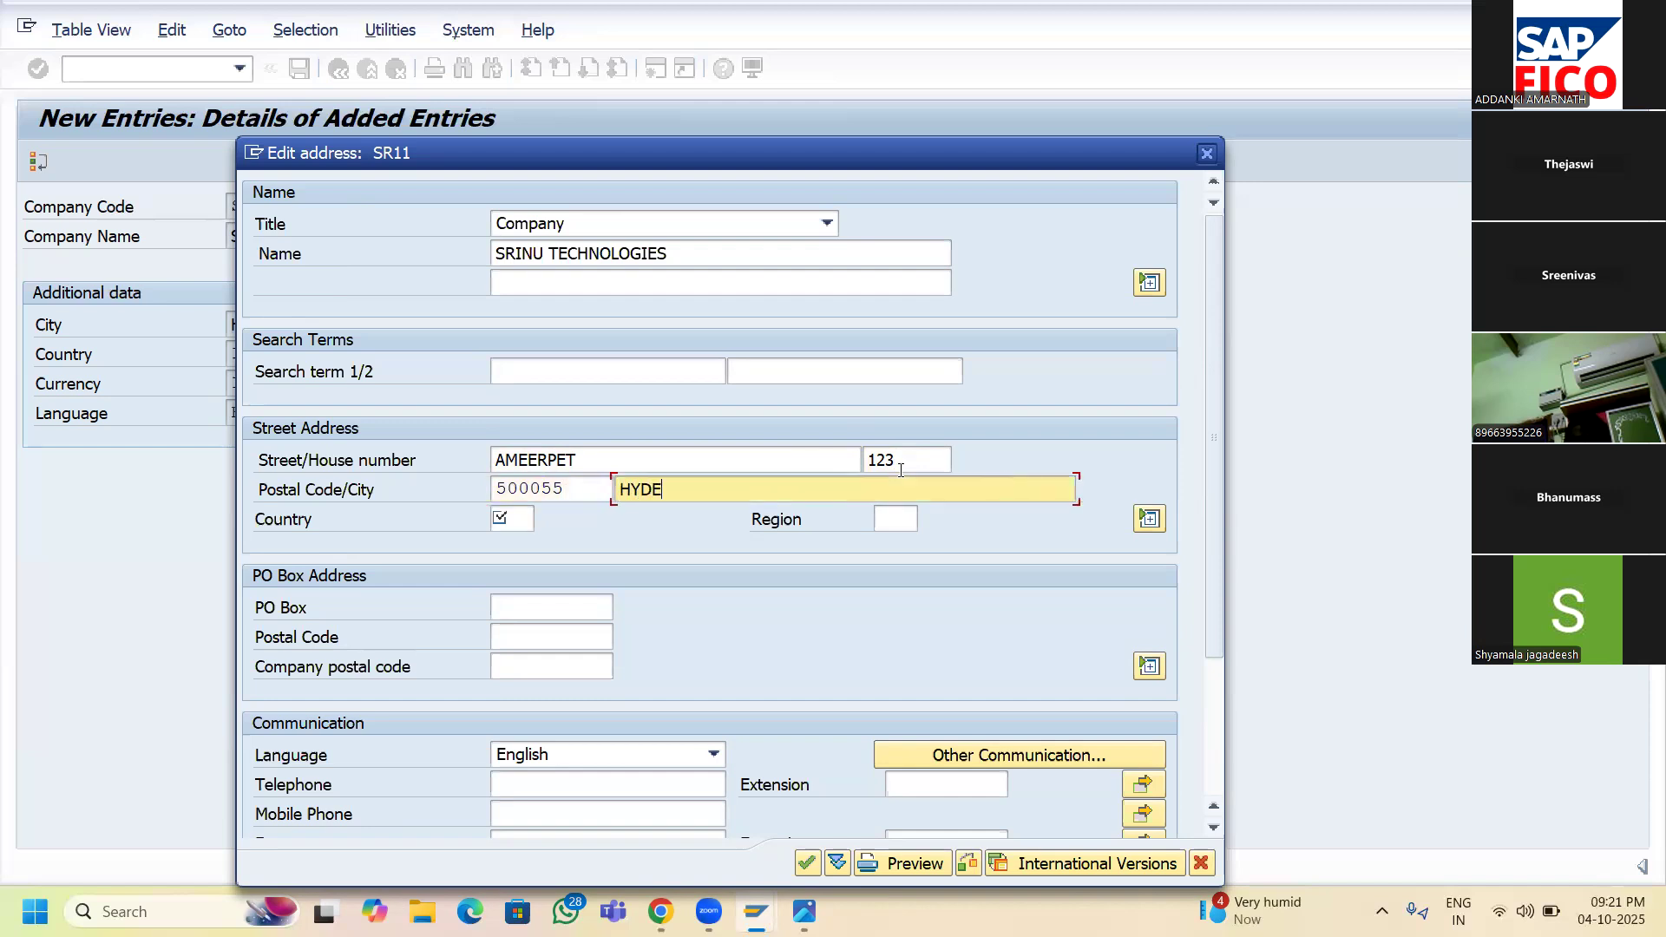
text(RABAD)
key(Tab)
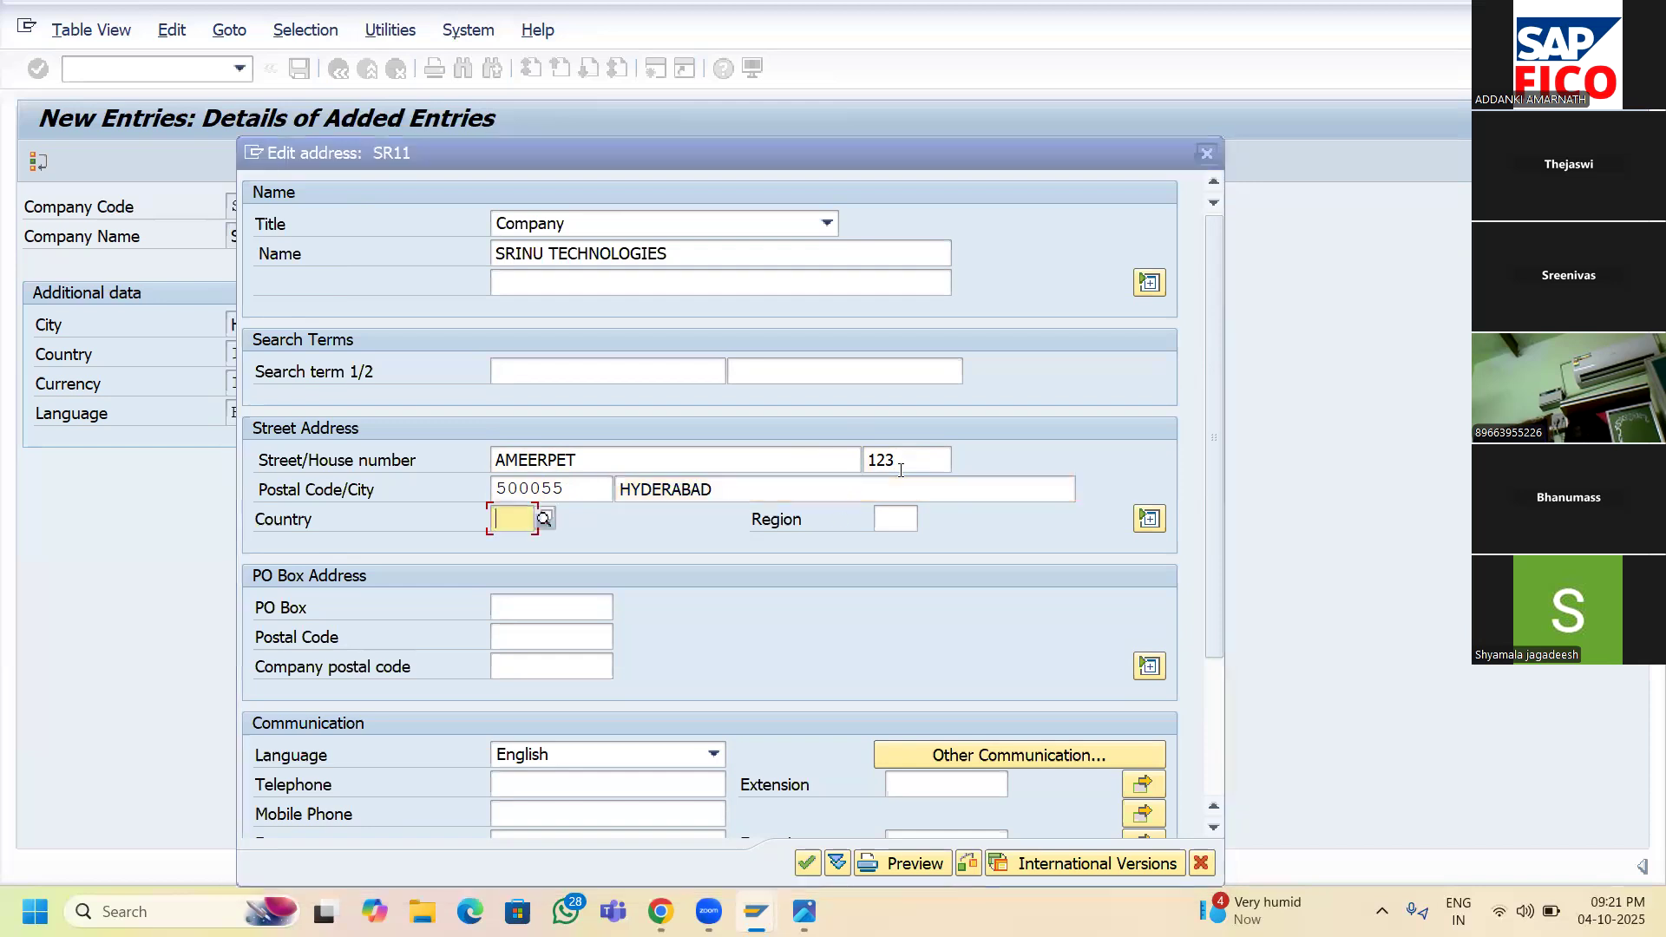
text(IN)
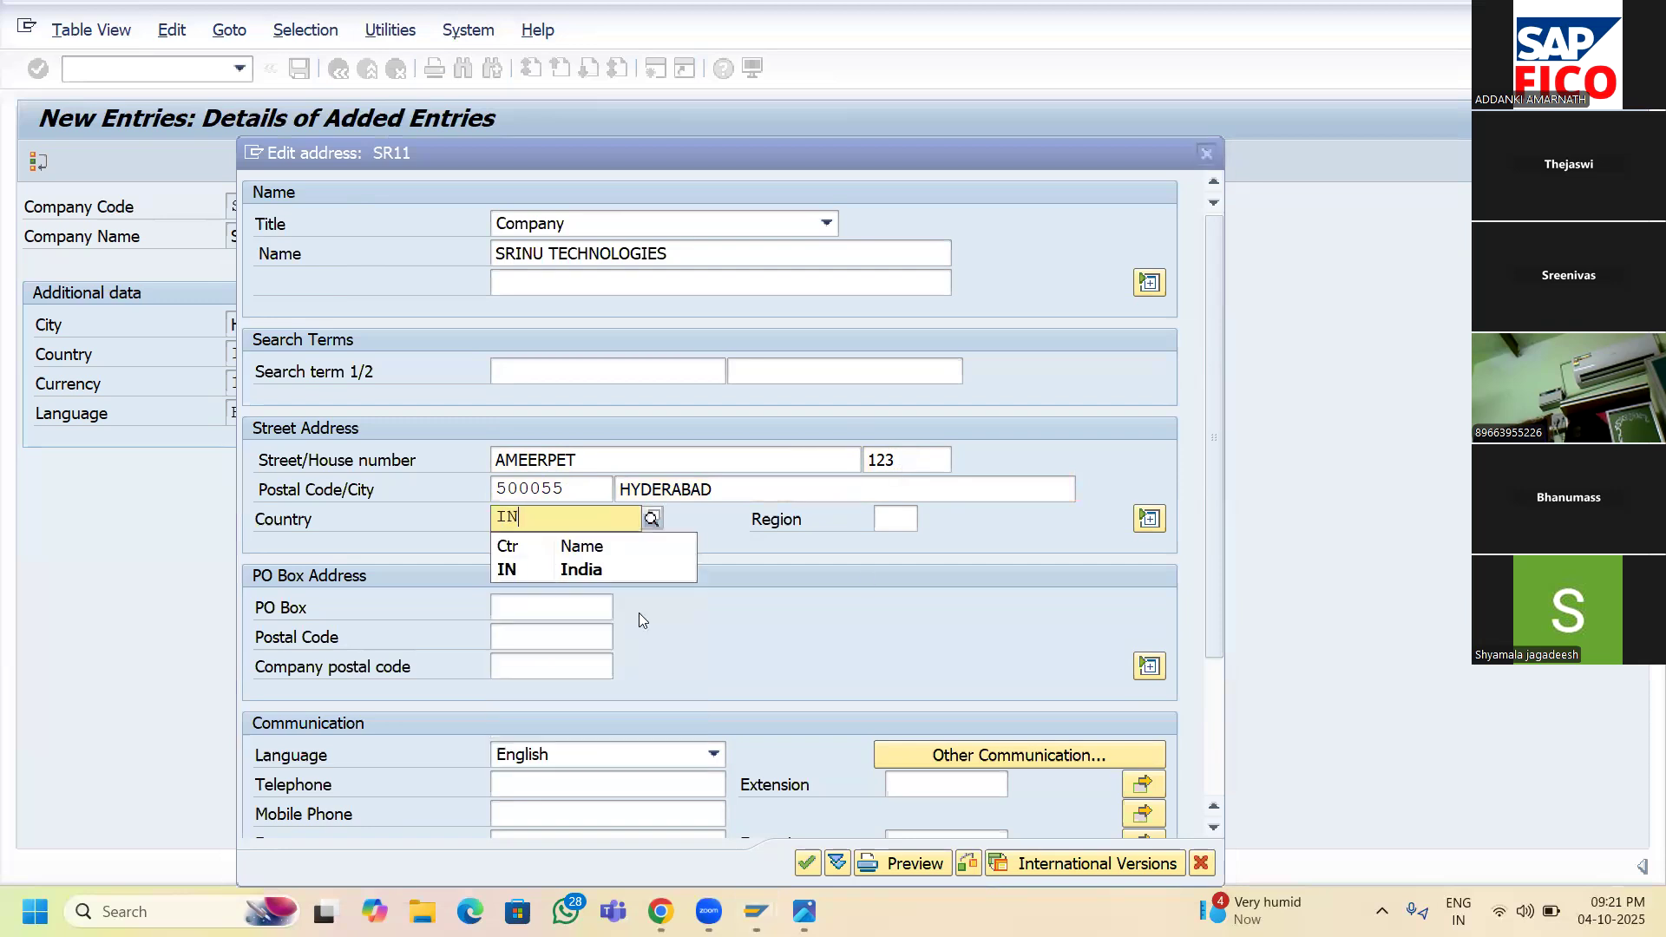
click(604, 575)
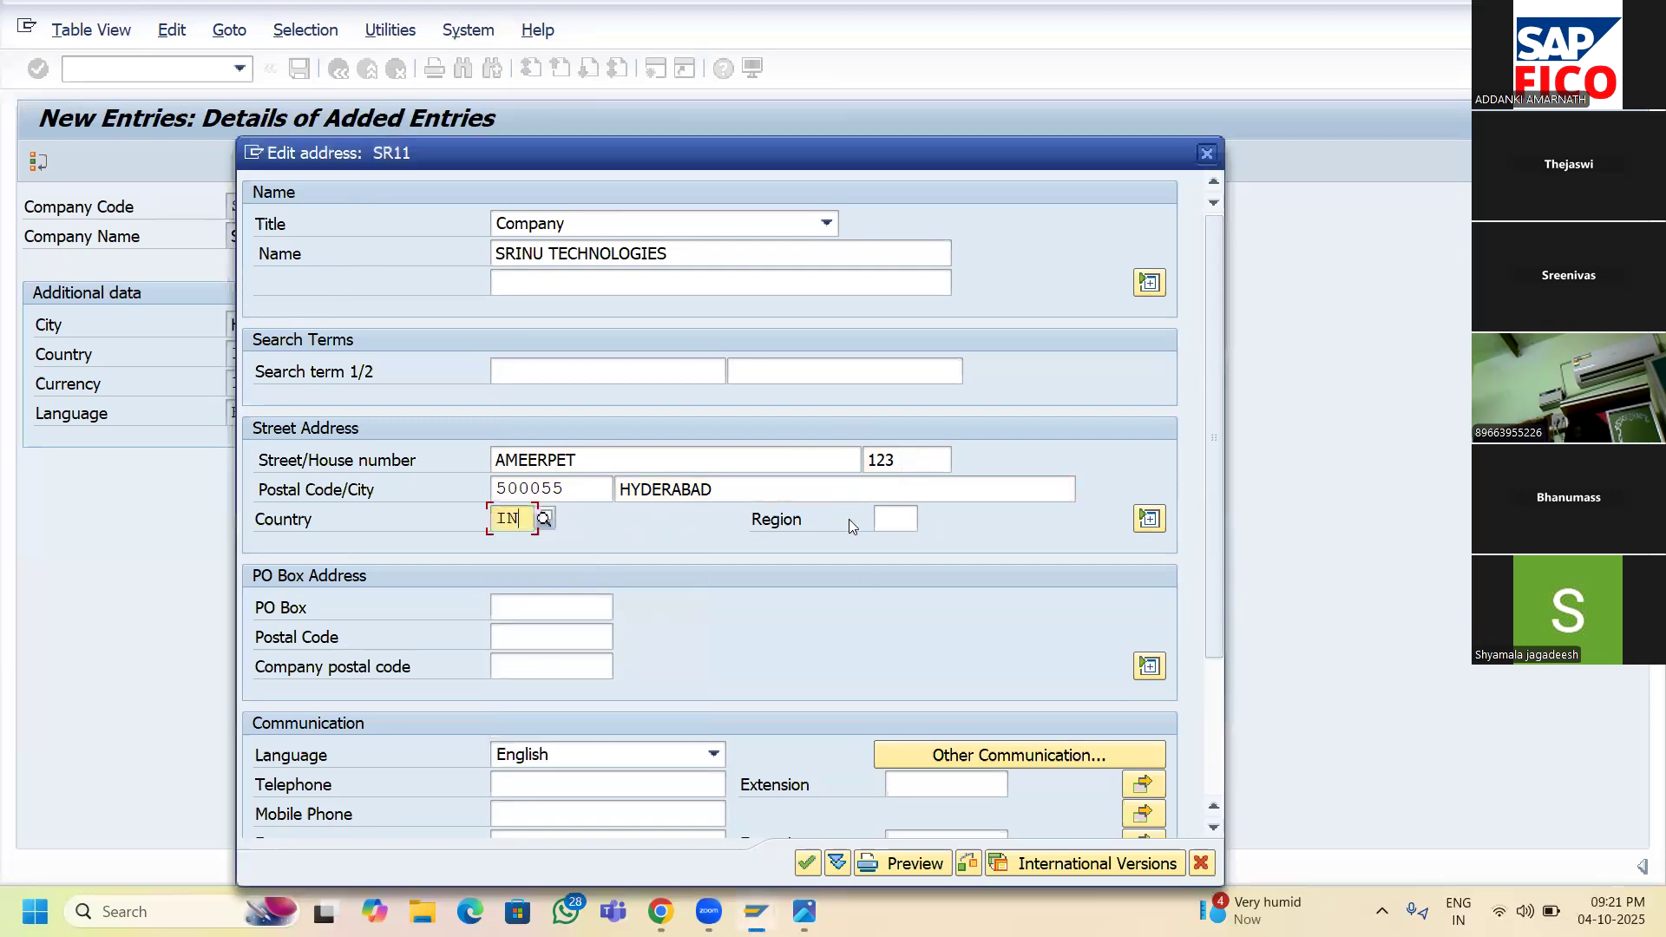
- Choose region 36 Telangana from the list of Indian regions
click(902, 524)
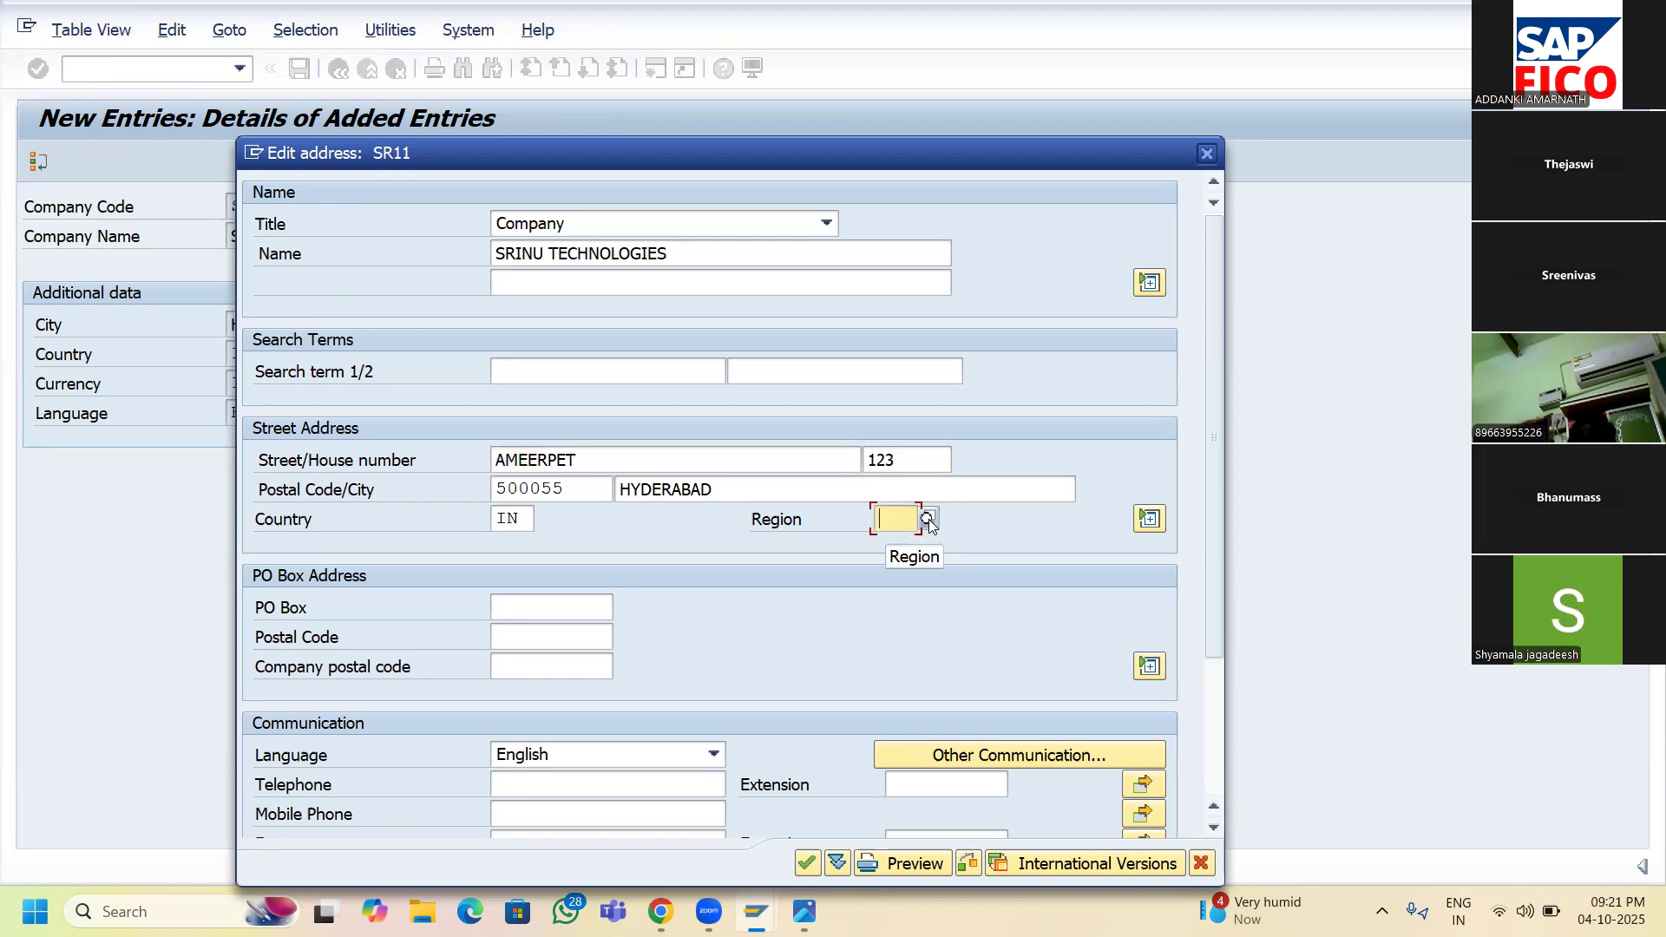
click(928, 519)
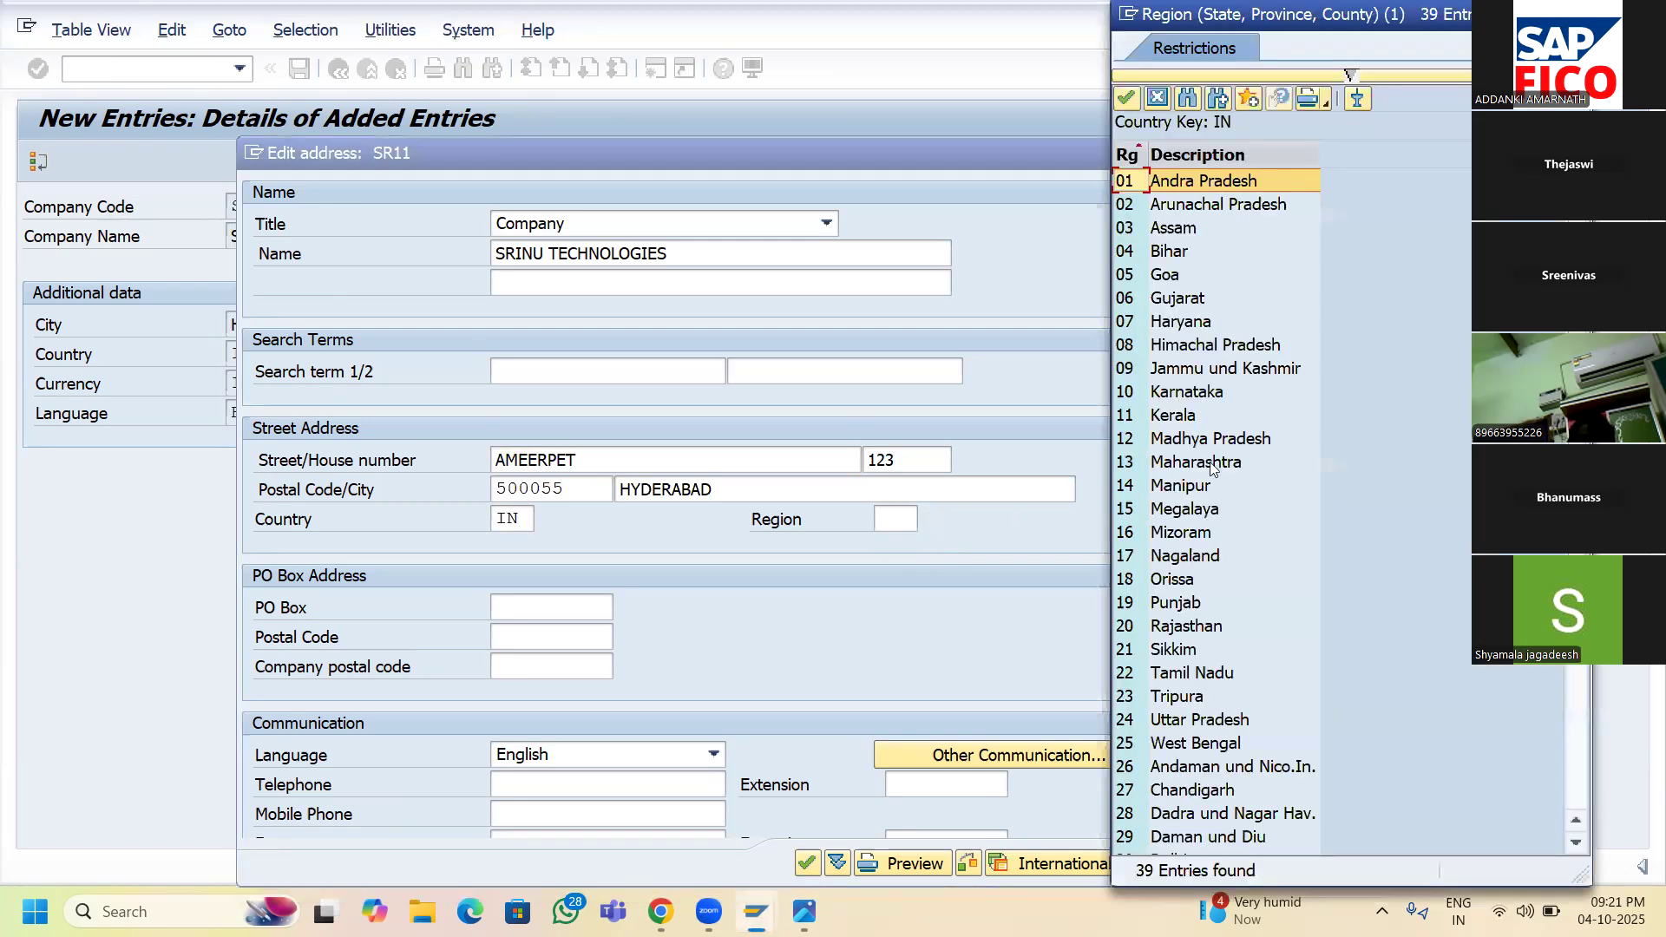
scroll(1213, 469, down, 3)
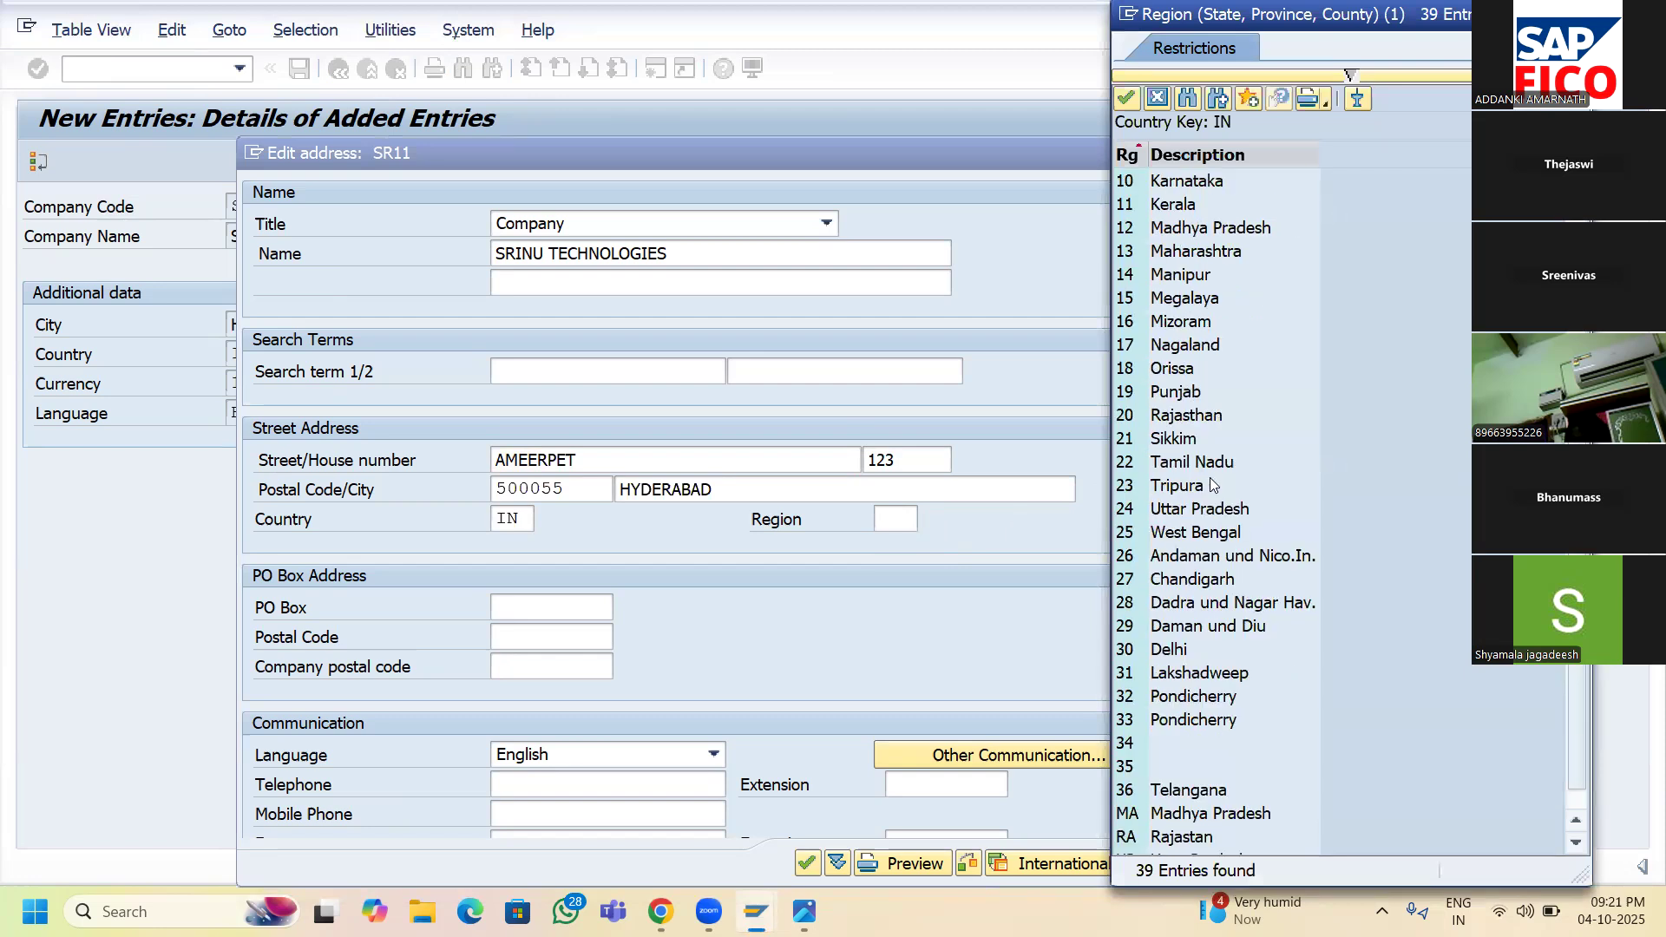
click(1193, 791)
double_click(1192, 790)
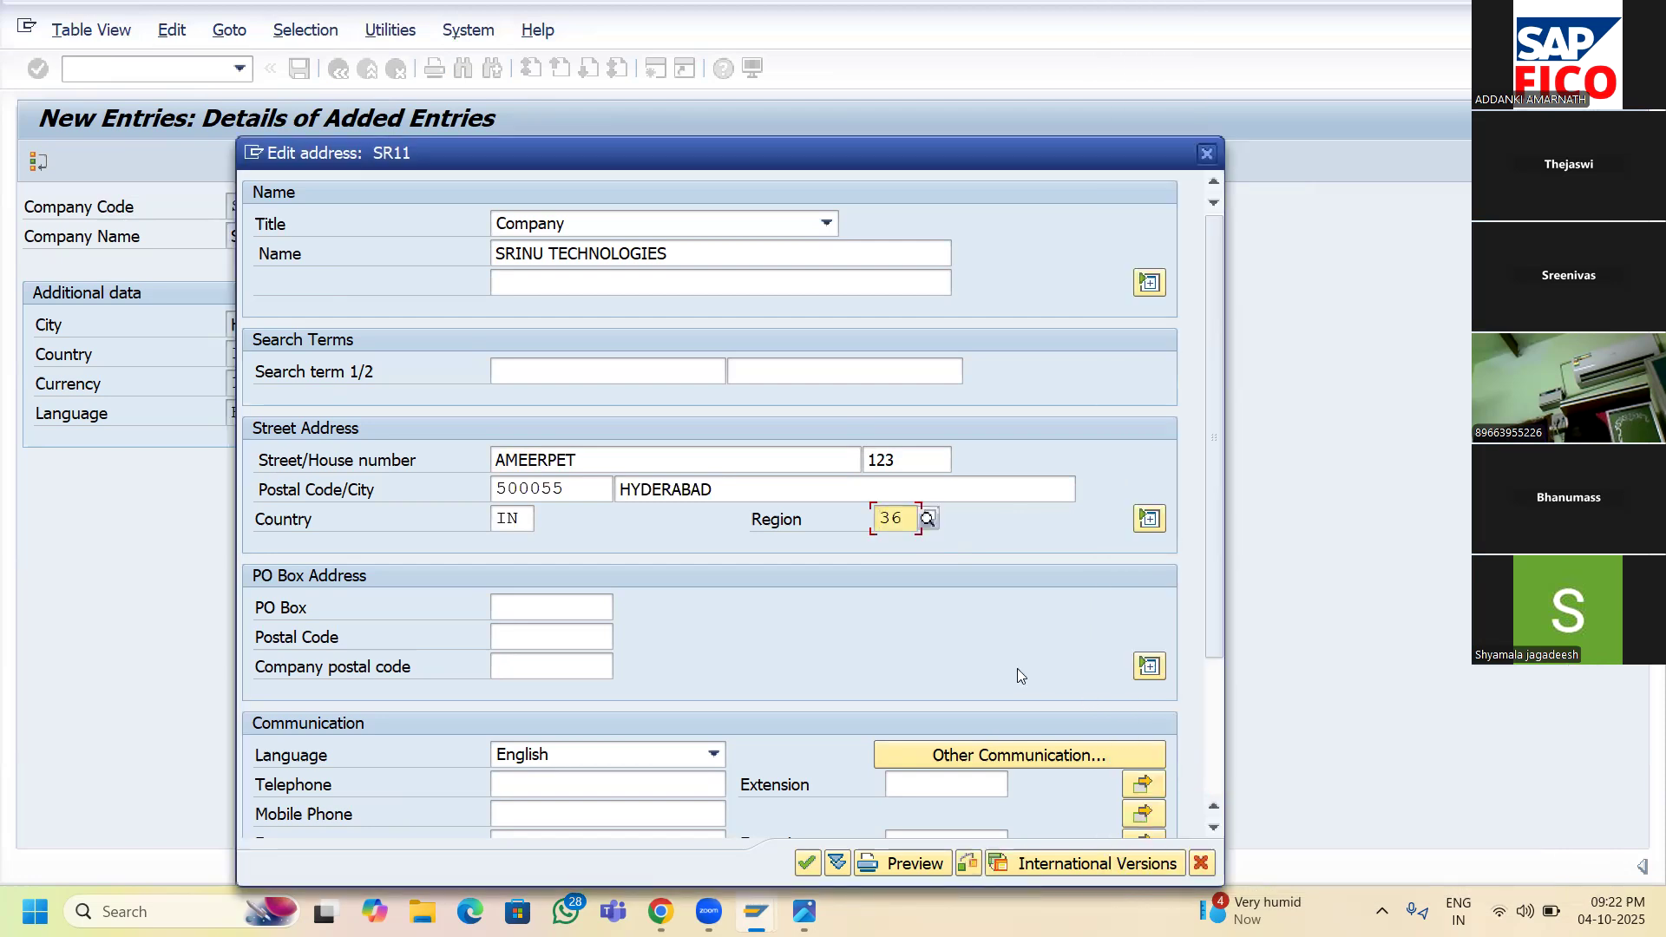
- Enter PO Box 123 with PO Box postal code 500055 and accept the address
click(519, 602)
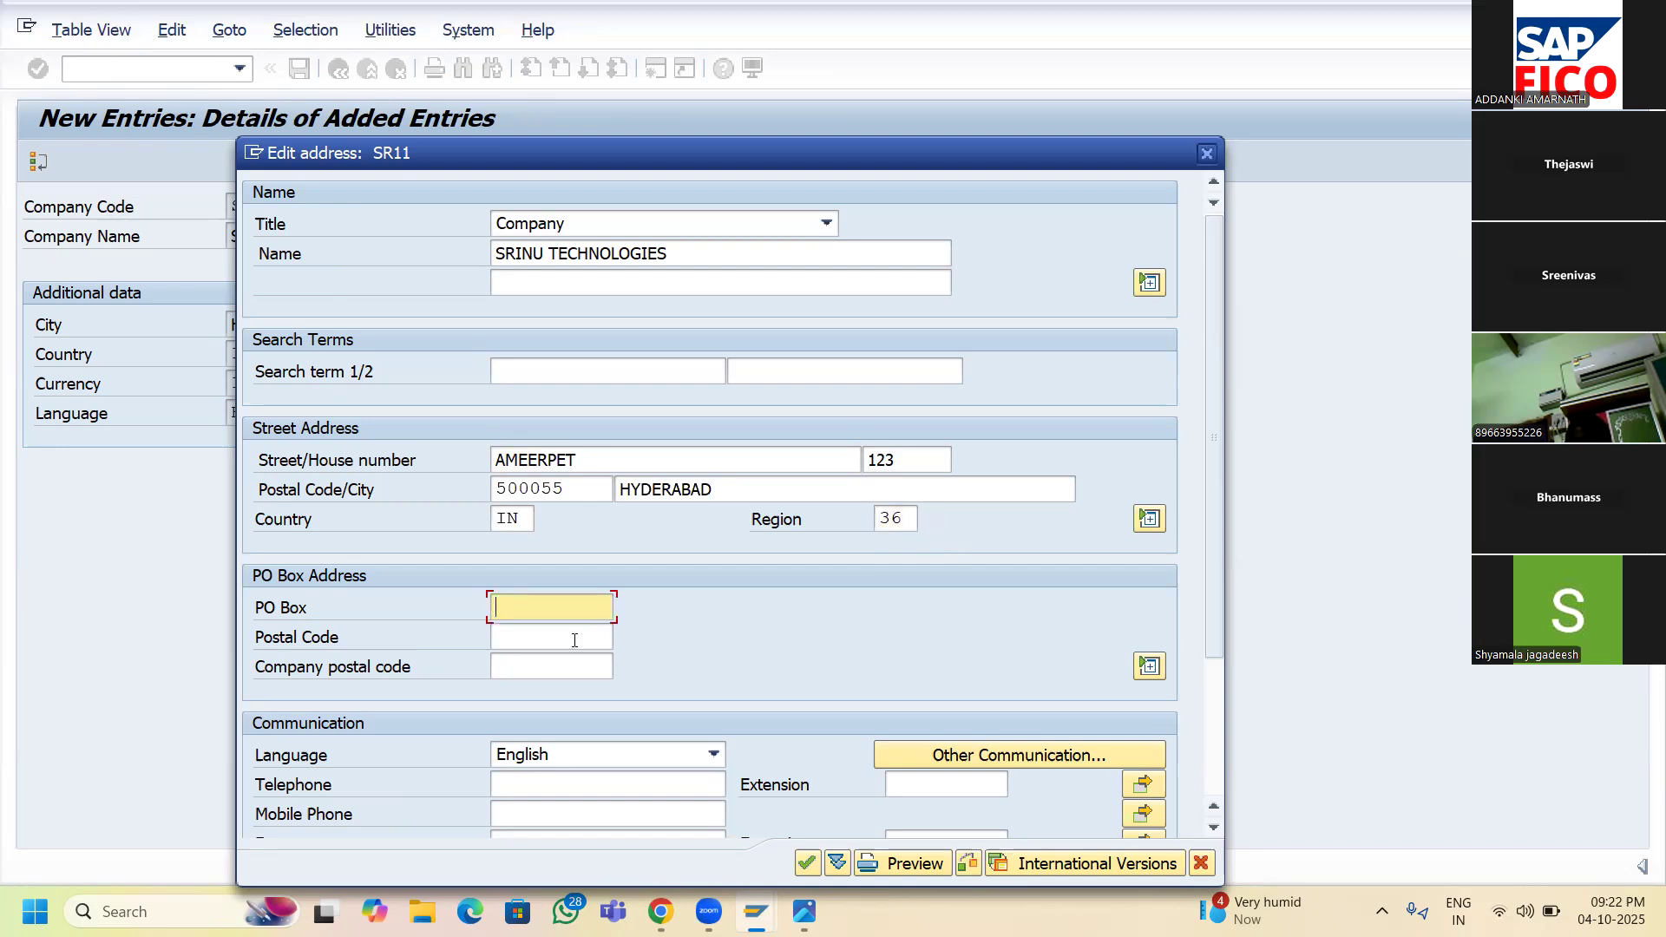
text(123)
click(575, 641)
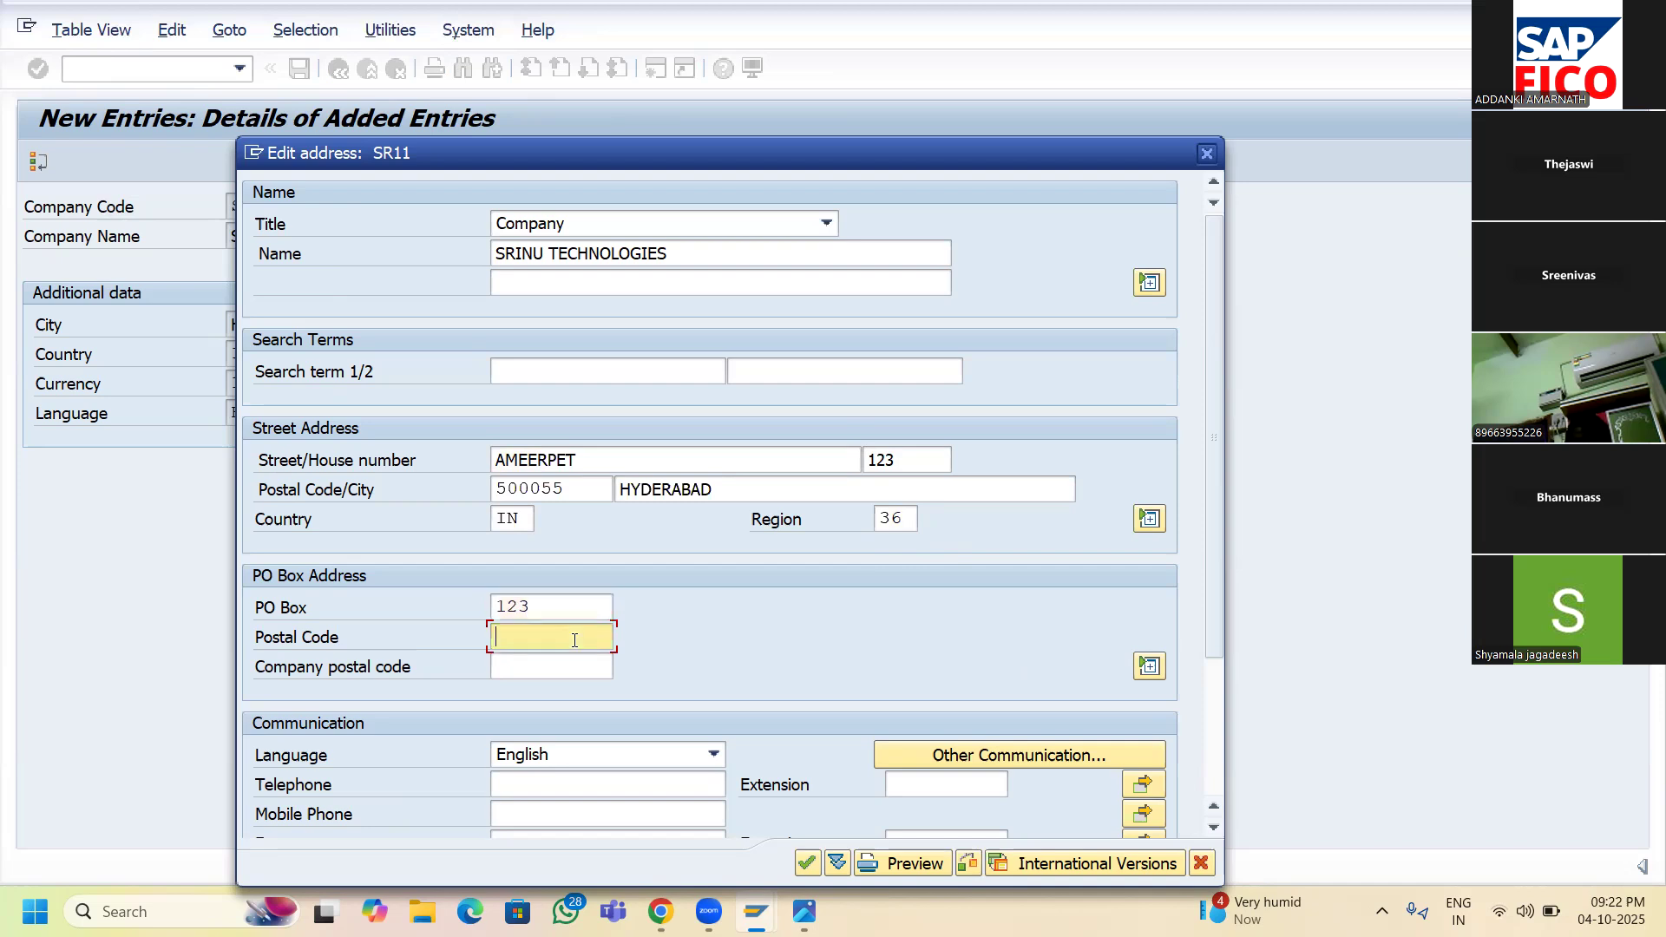
text(500055)
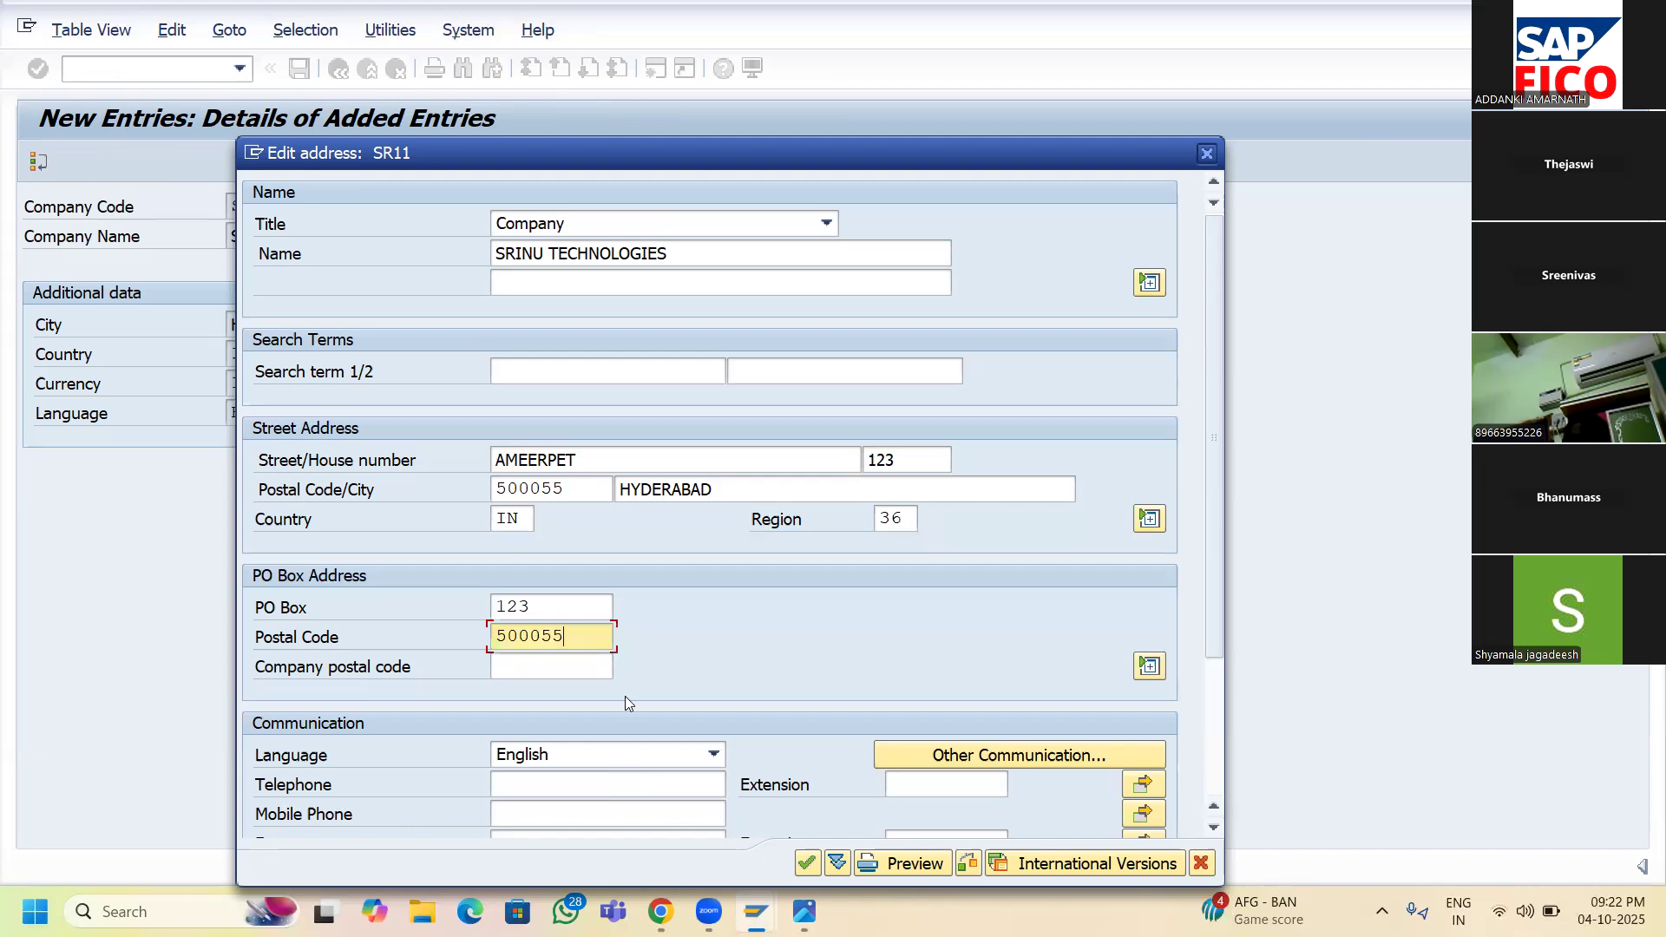
scroll(626, 696, down, 1)
scroll(1217, 574, down, 3)
drag(1227, 698, 1229, 774)
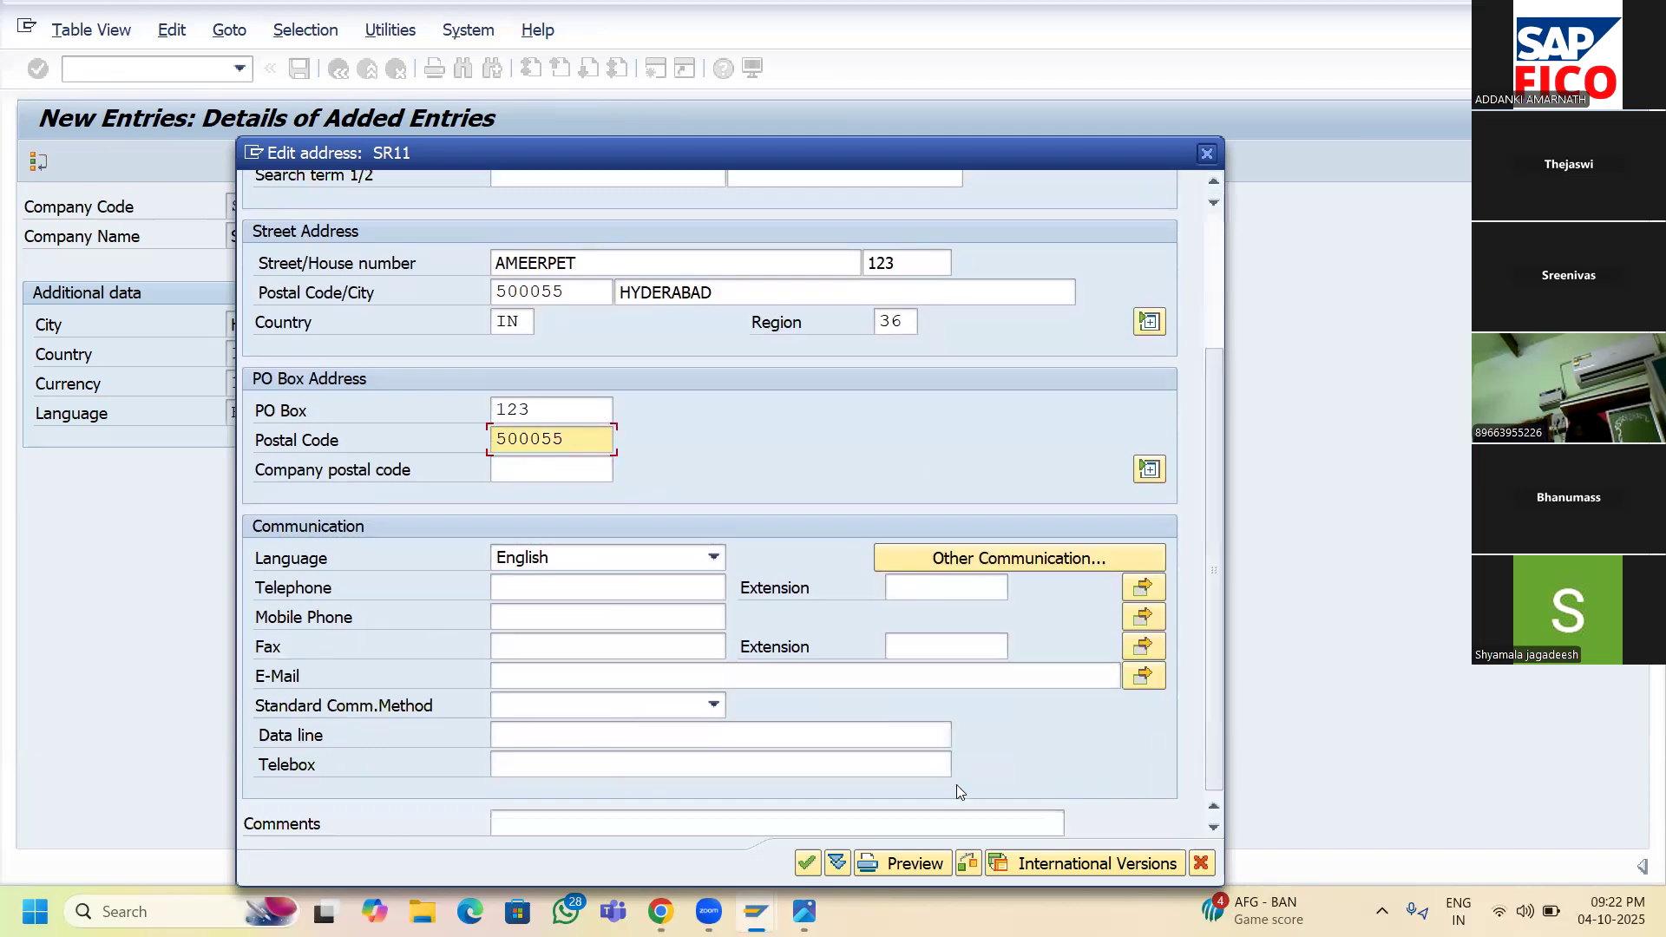
click(810, 863)
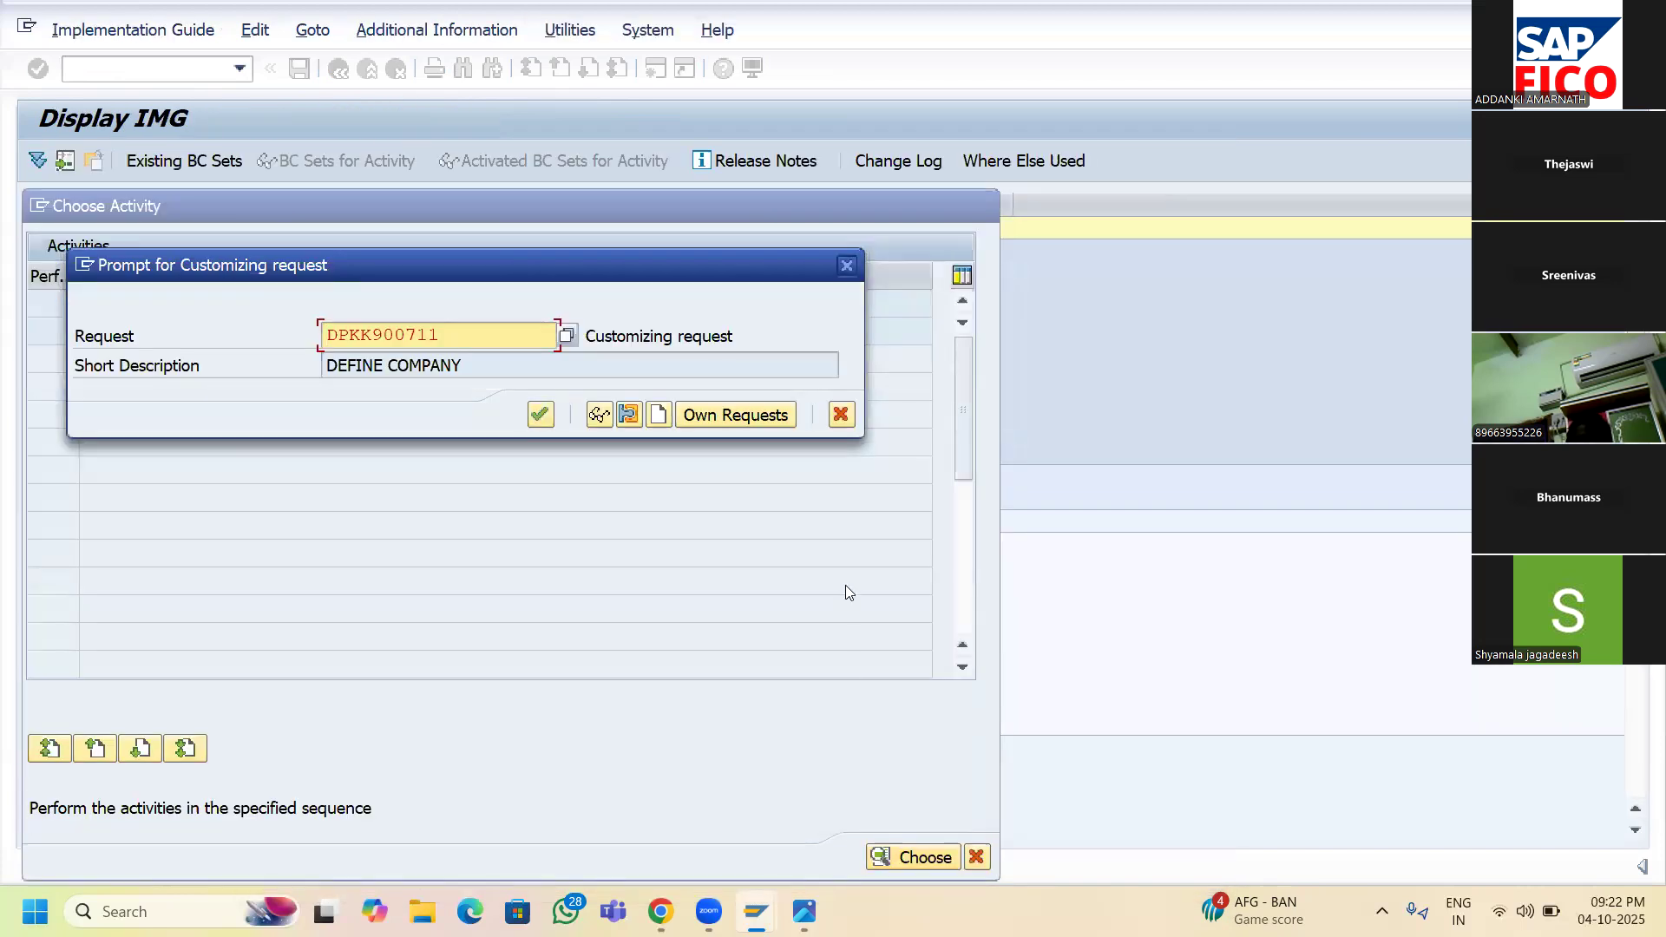
- Create customizing request DEFINE COMPANY CODE and record SR11 under request DPKK900713
click(659, 416)
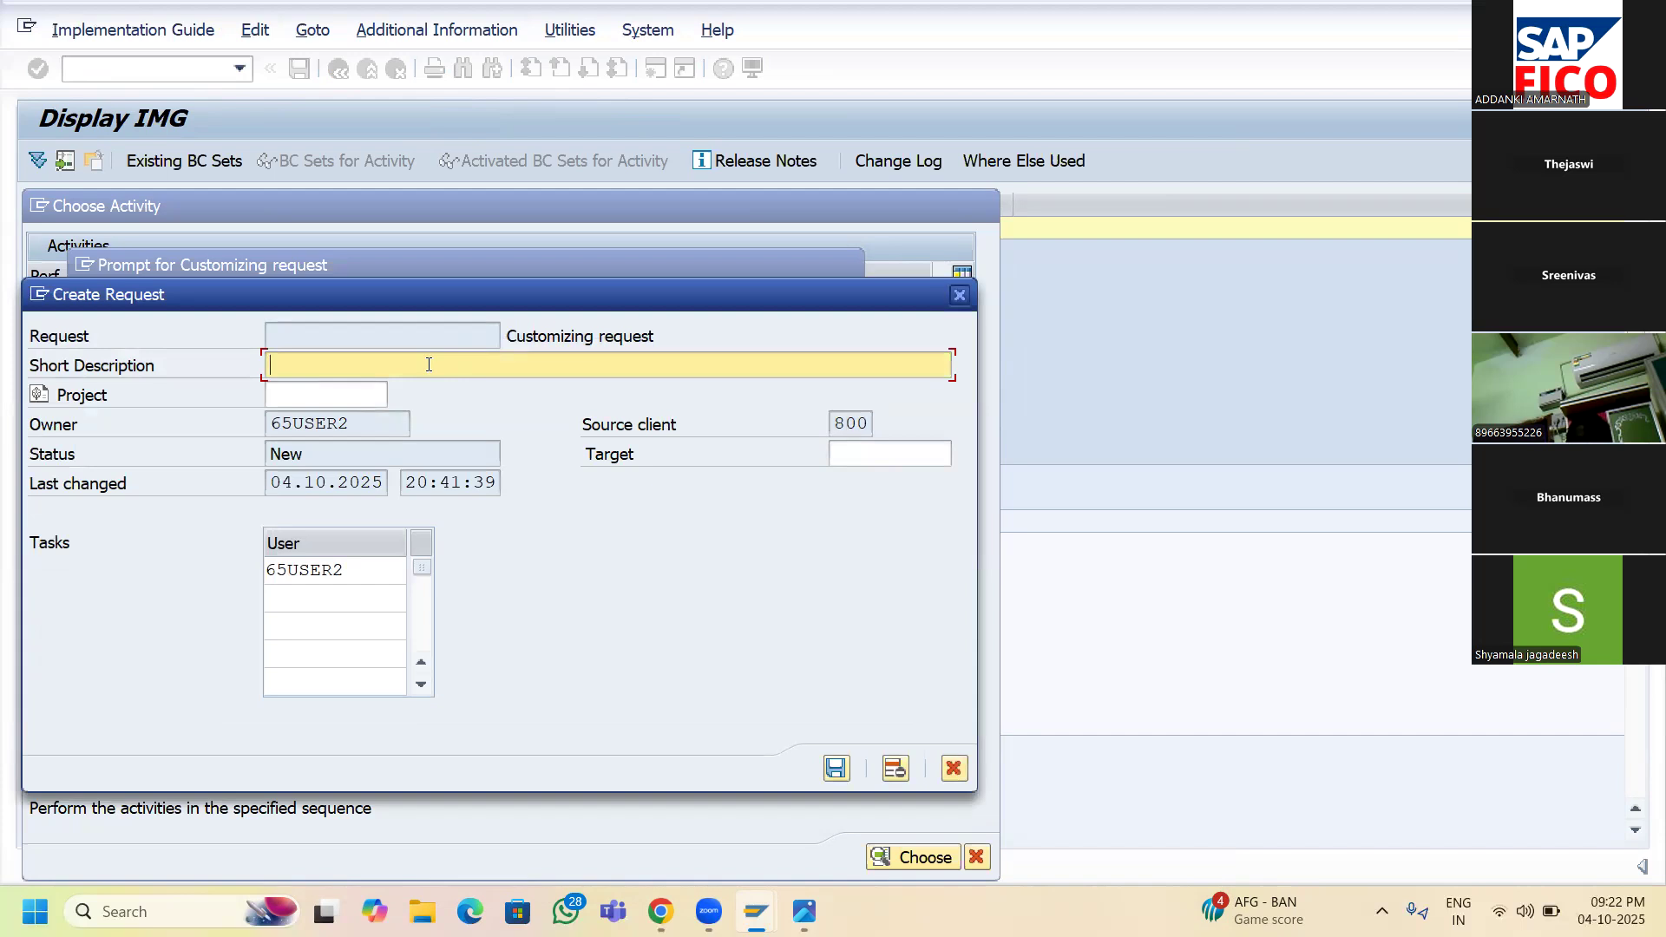
text(DEFINE COMPANY CODE)
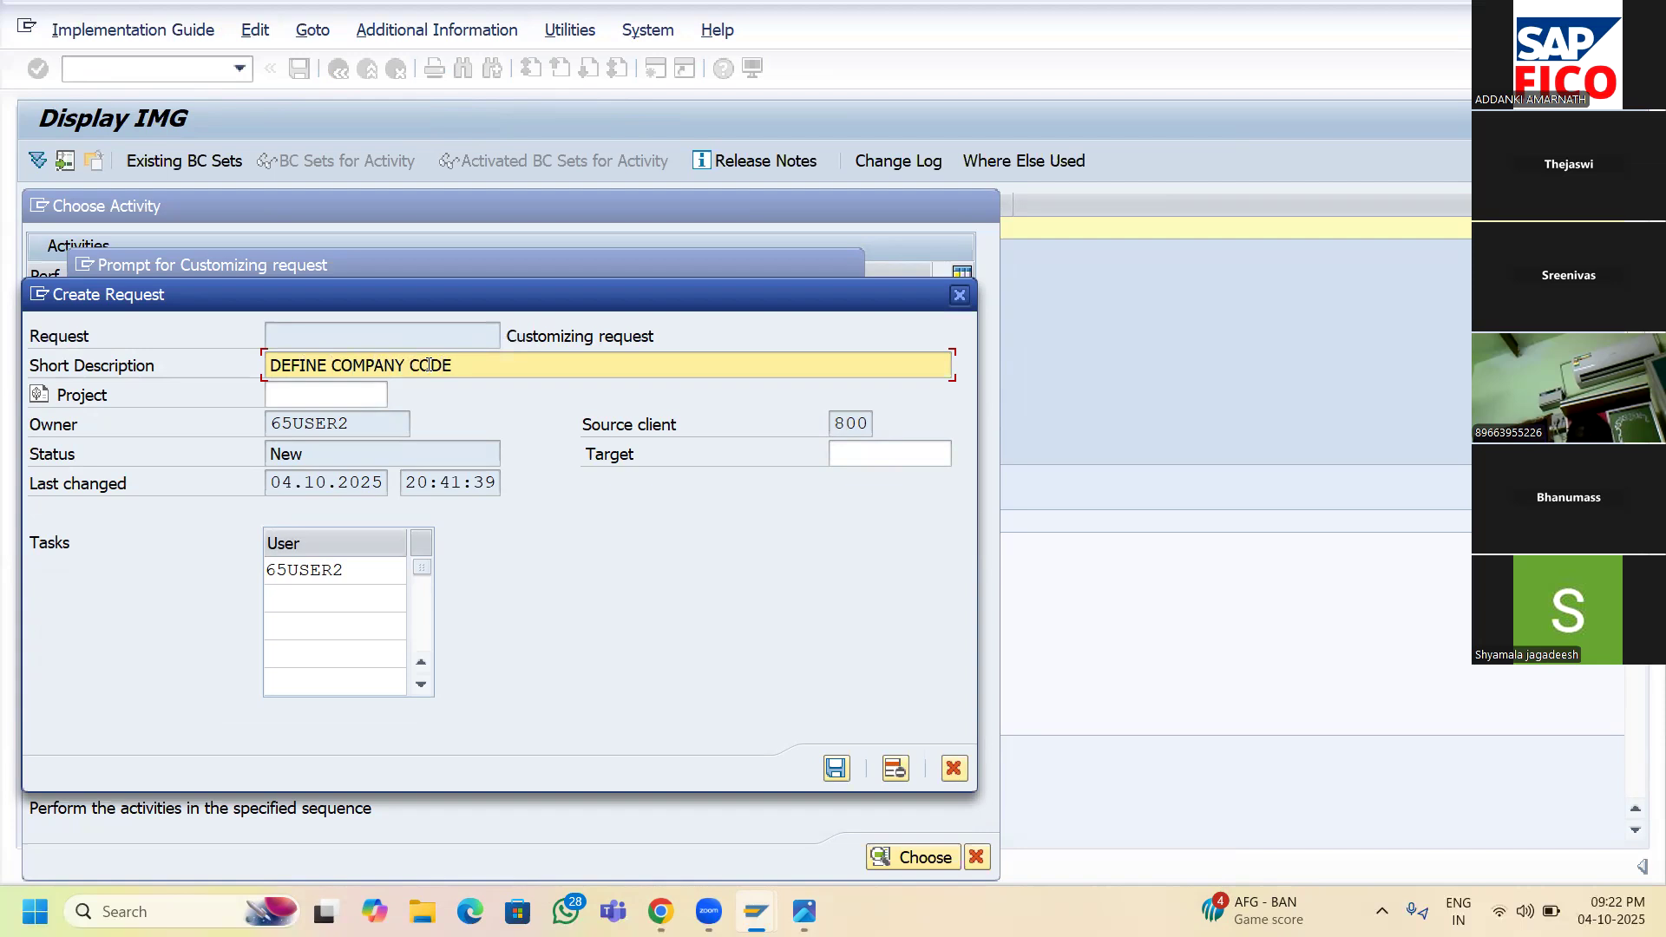
click(836, 770)
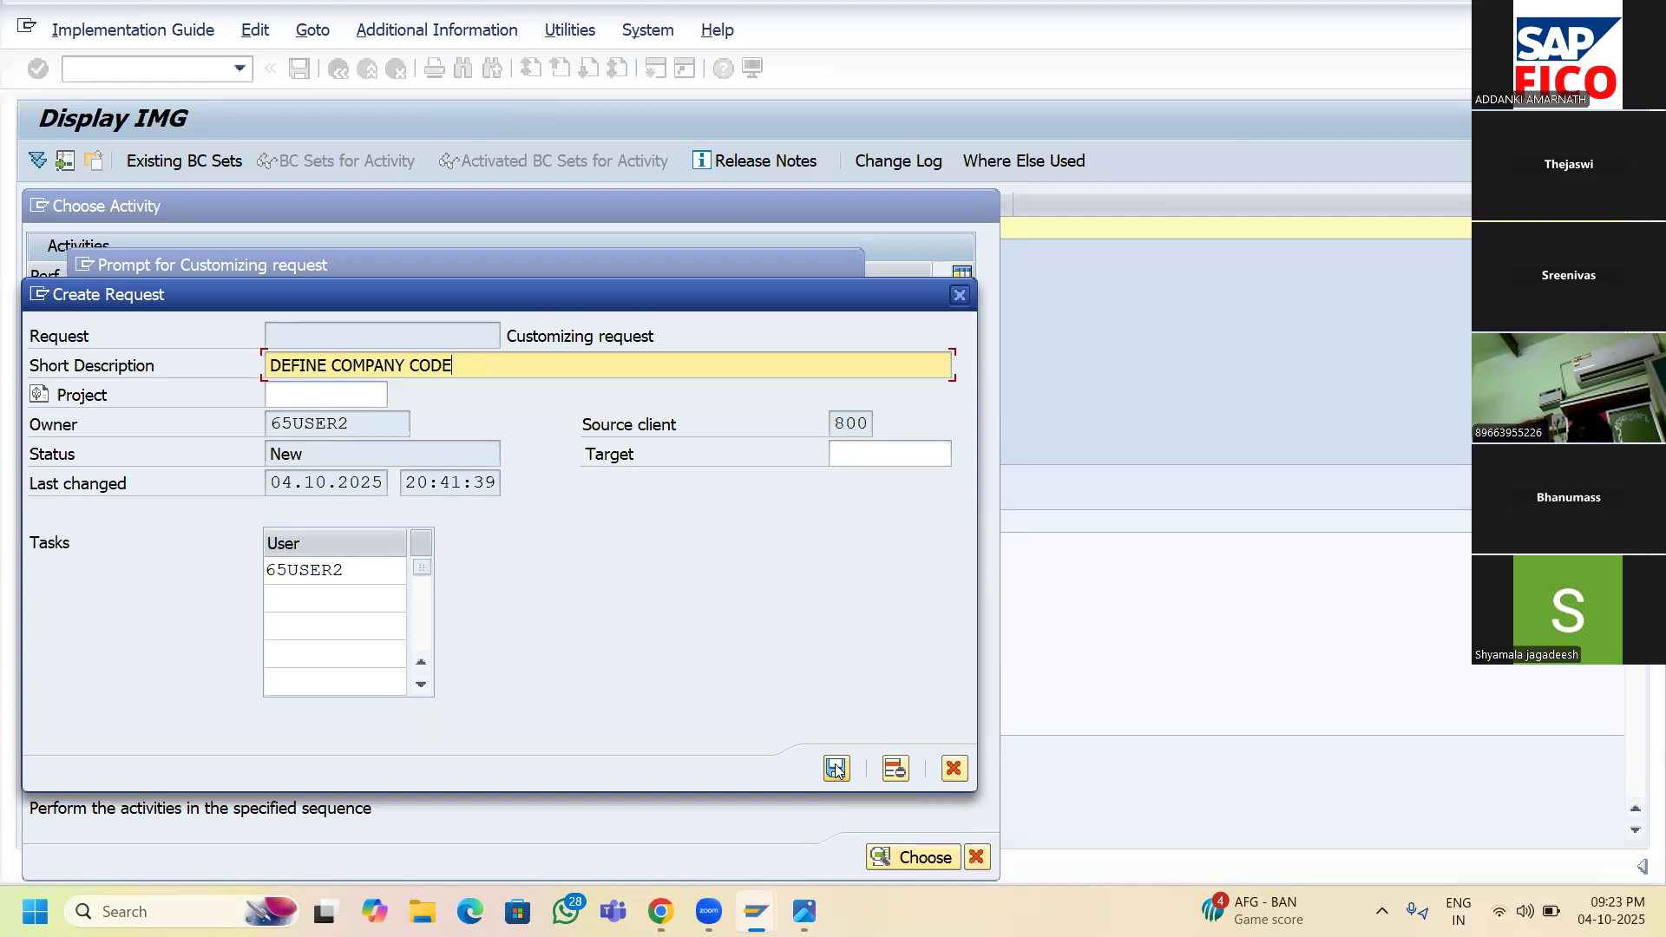
click(836, 769)
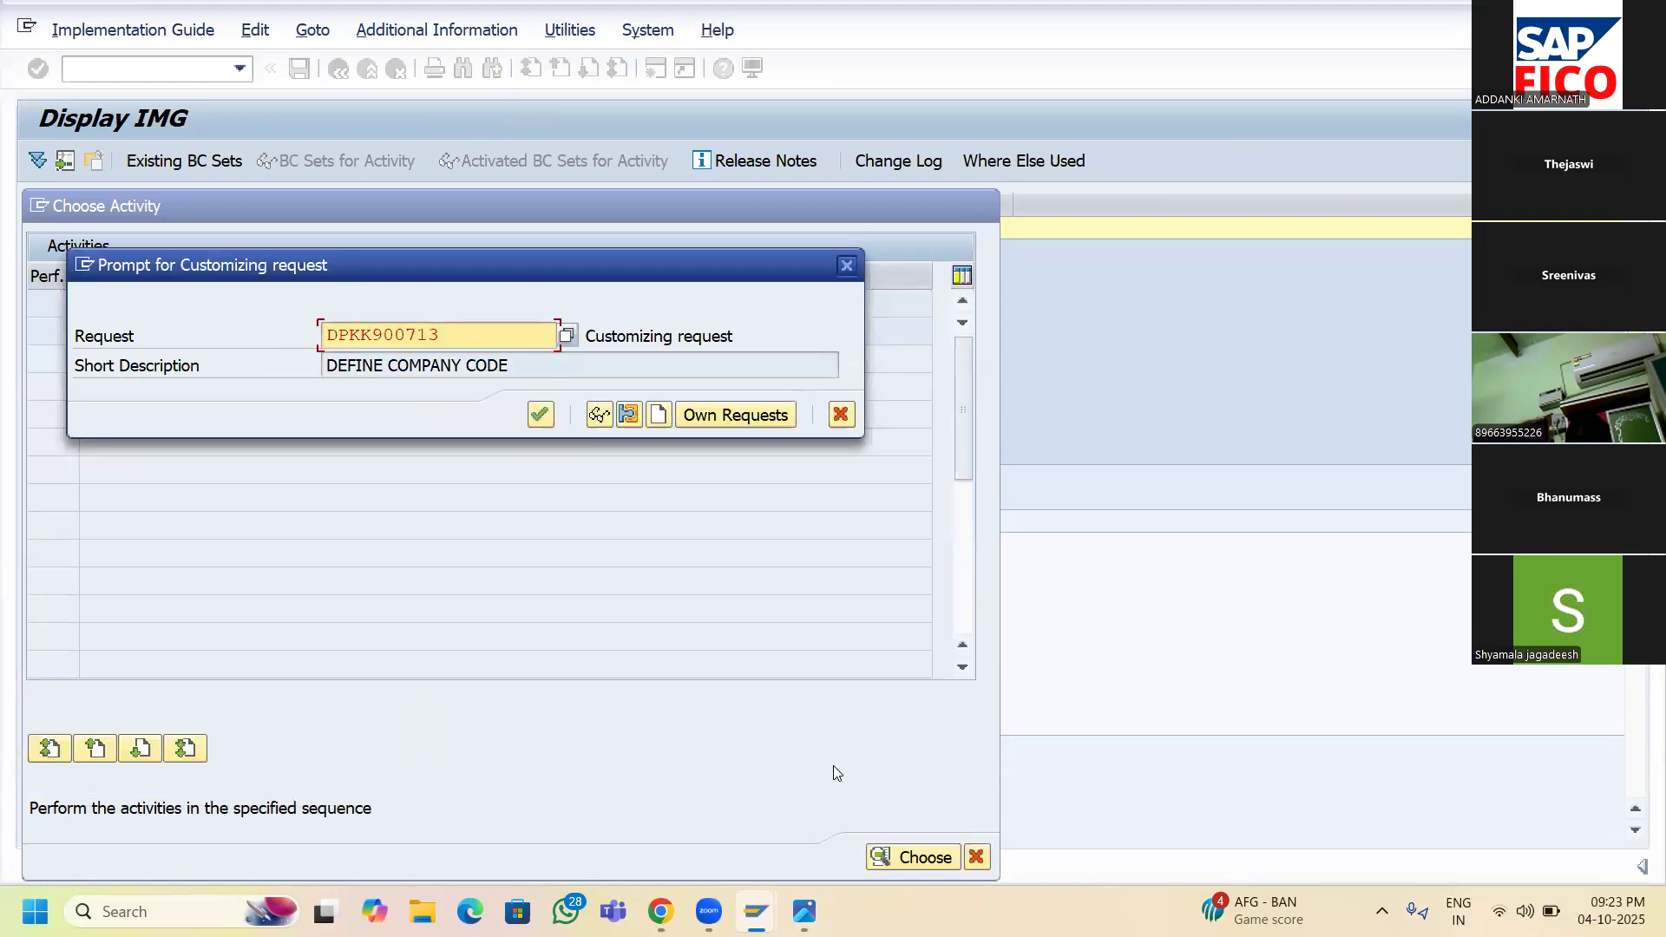
click(541, 415)
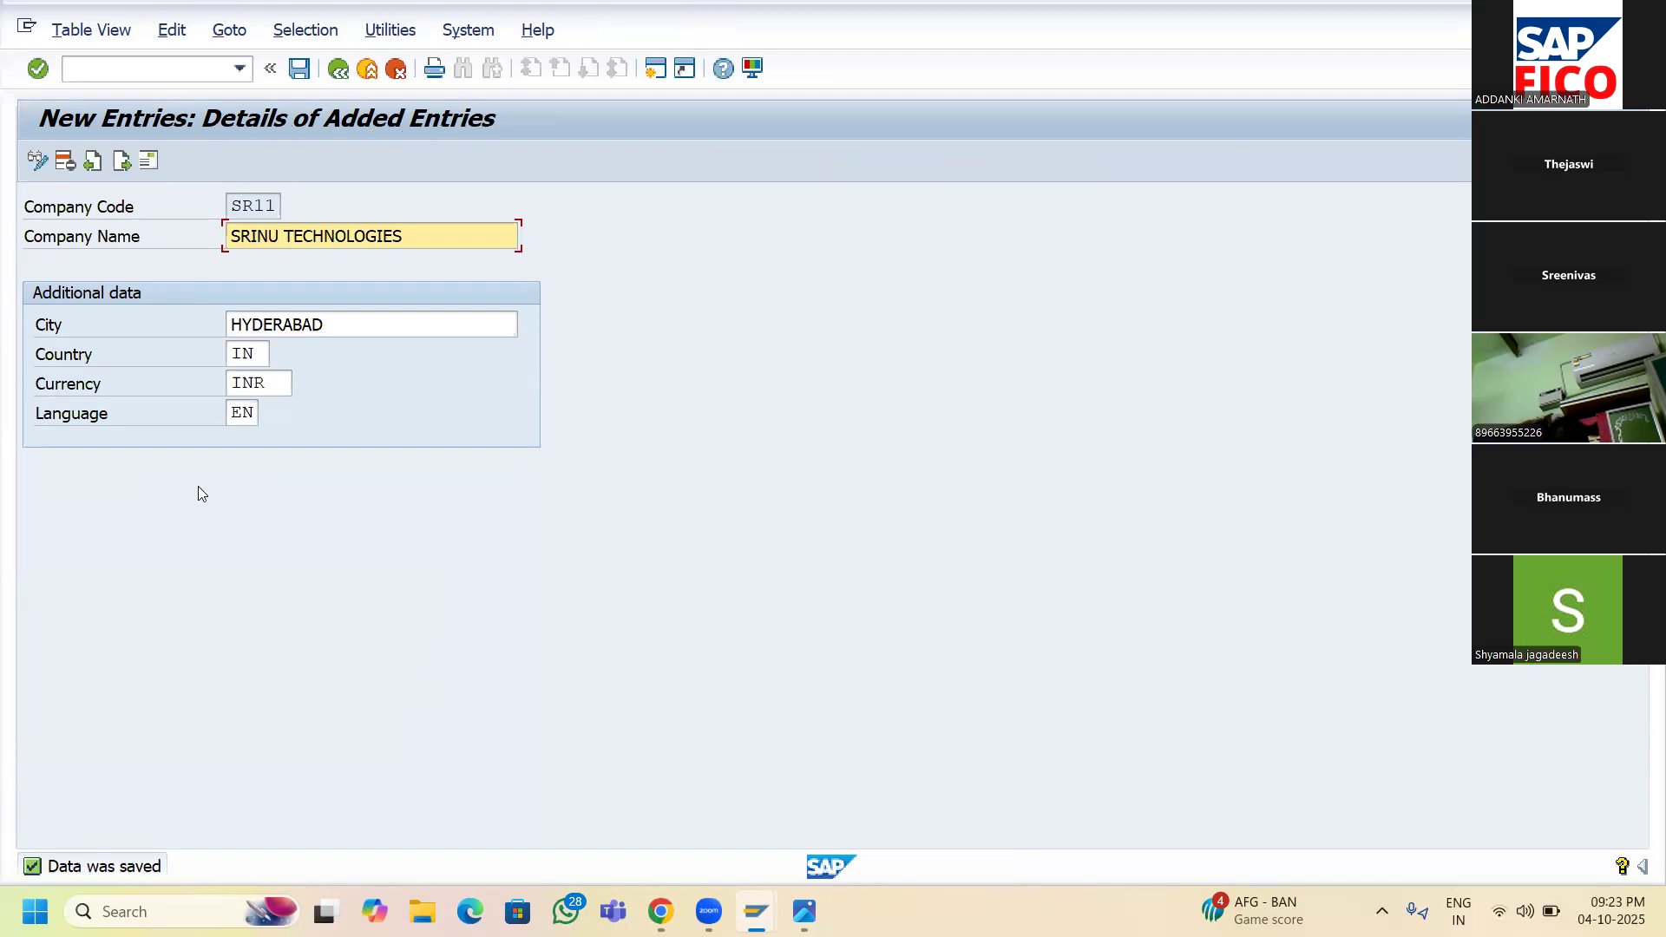
- Go back to the Company Code overview, now listing SR11 SRINU TECHNOLOGIES
click(339, 73)
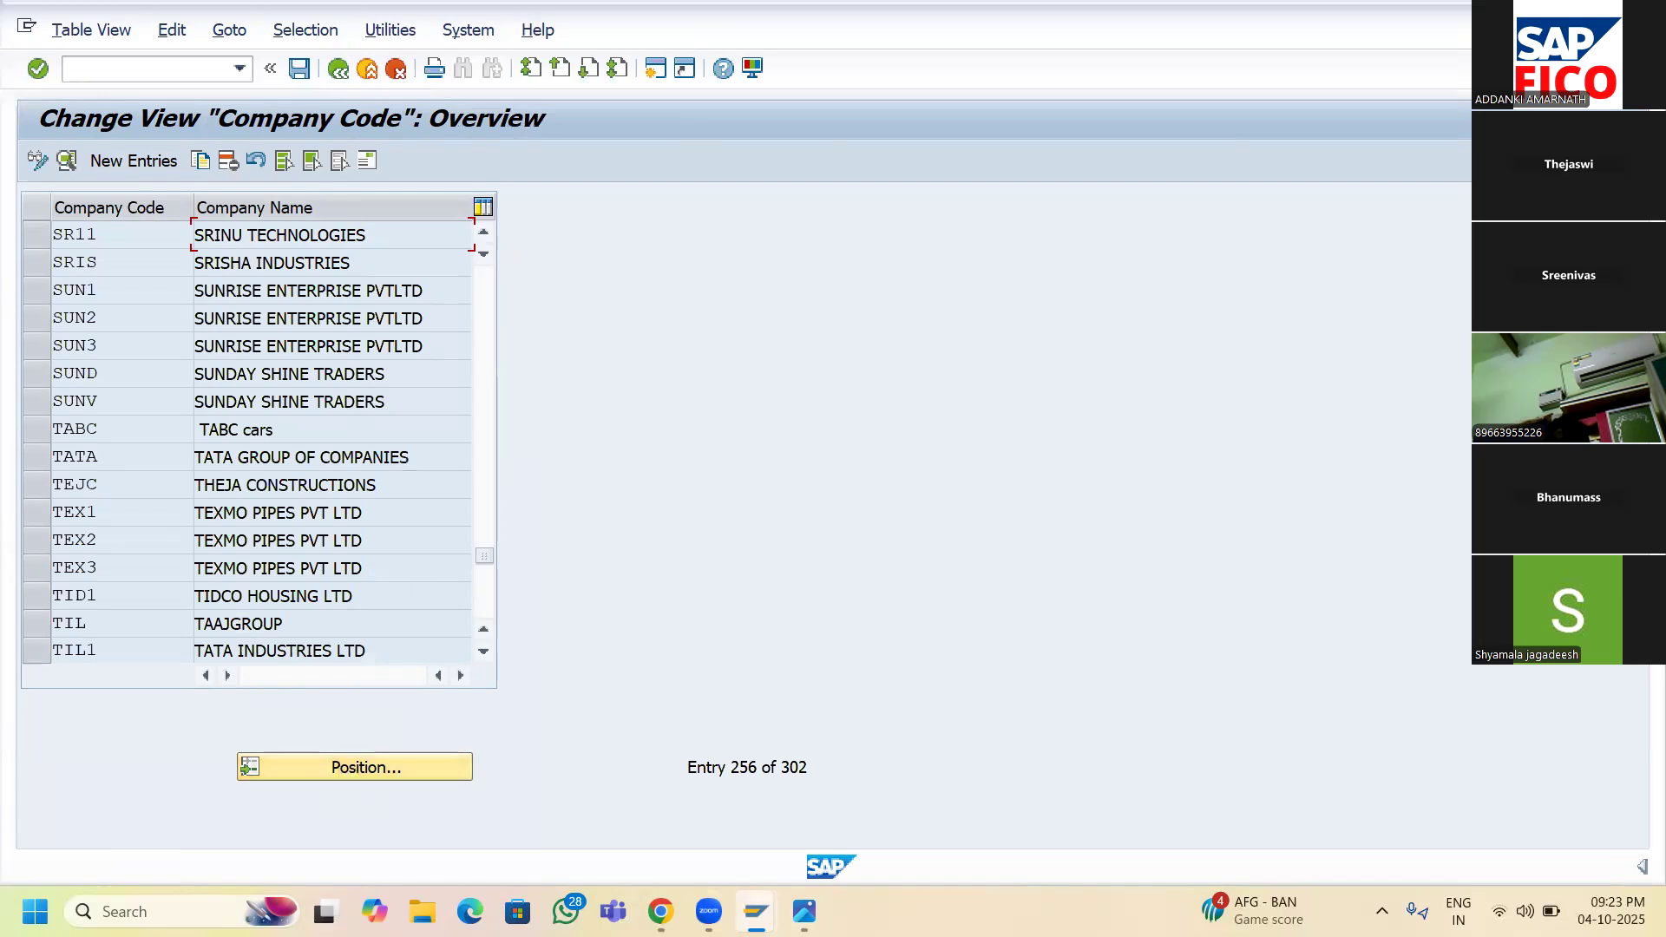
mouse_move(805, 911)
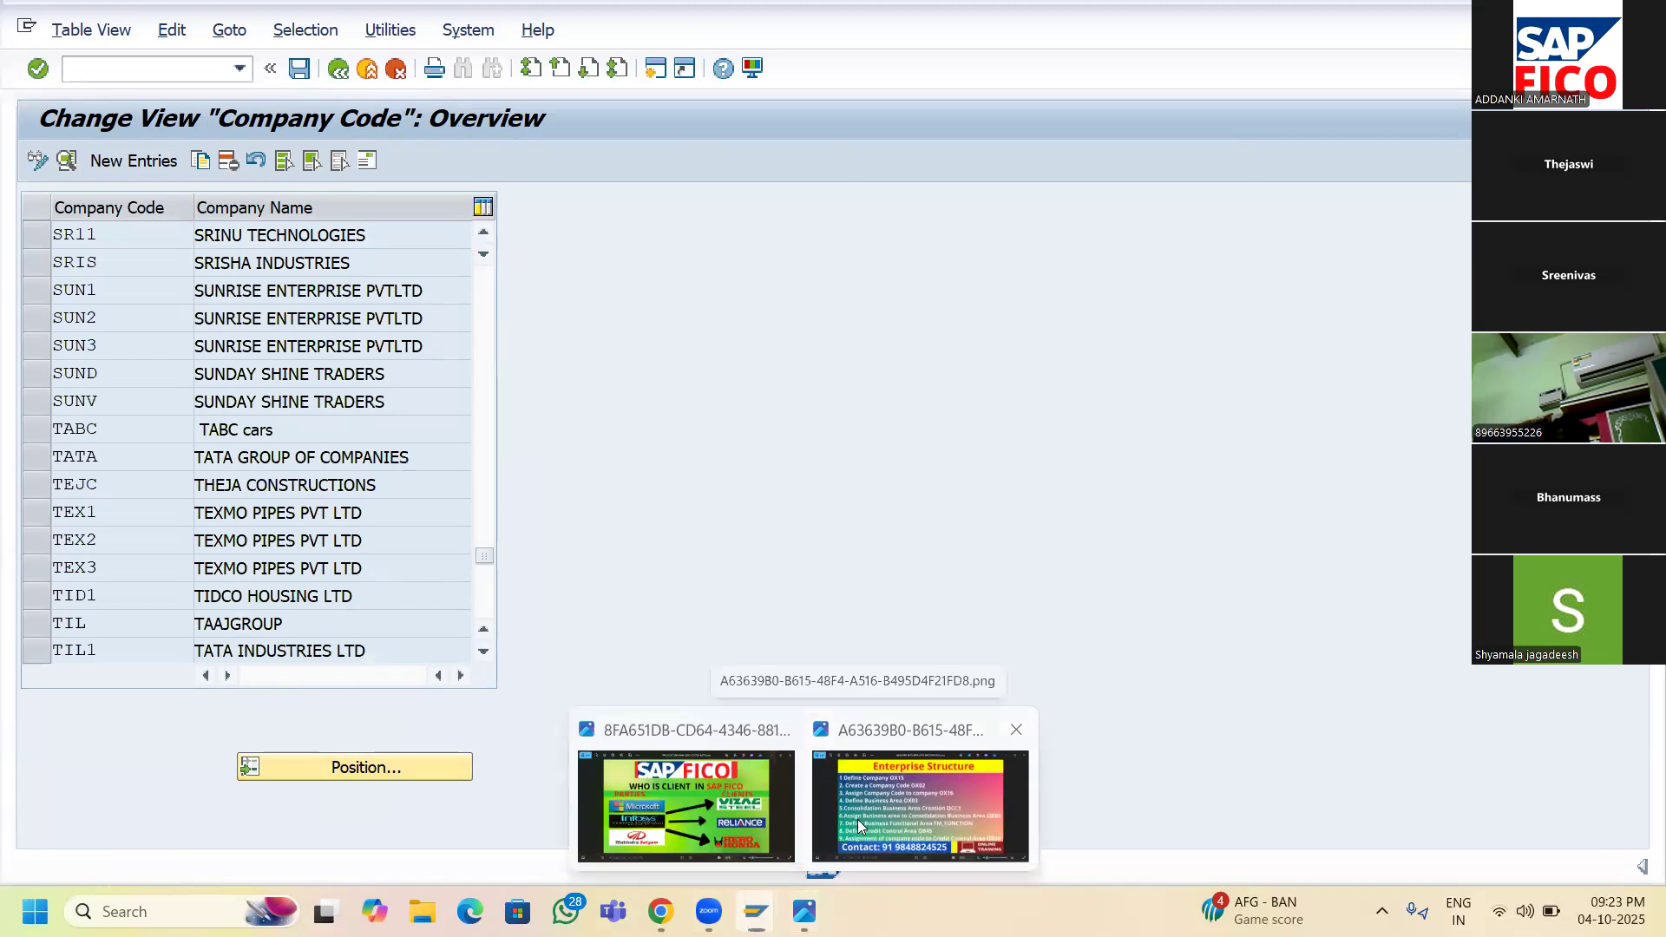
click(858, 821)
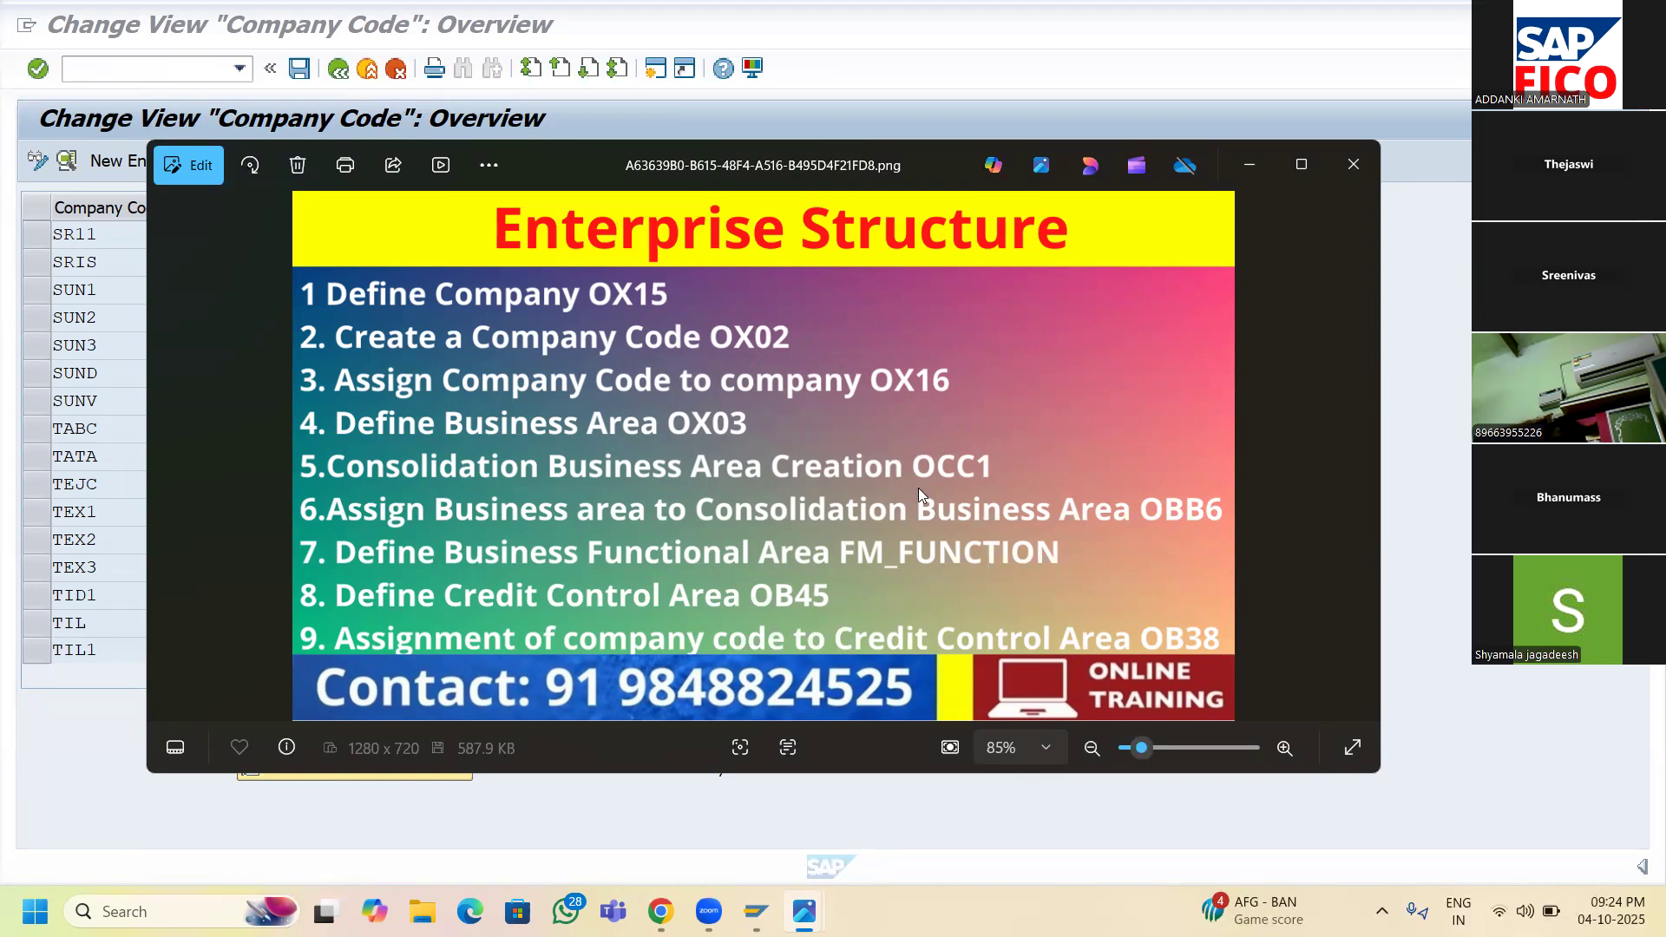
mouse_move(756, 911)
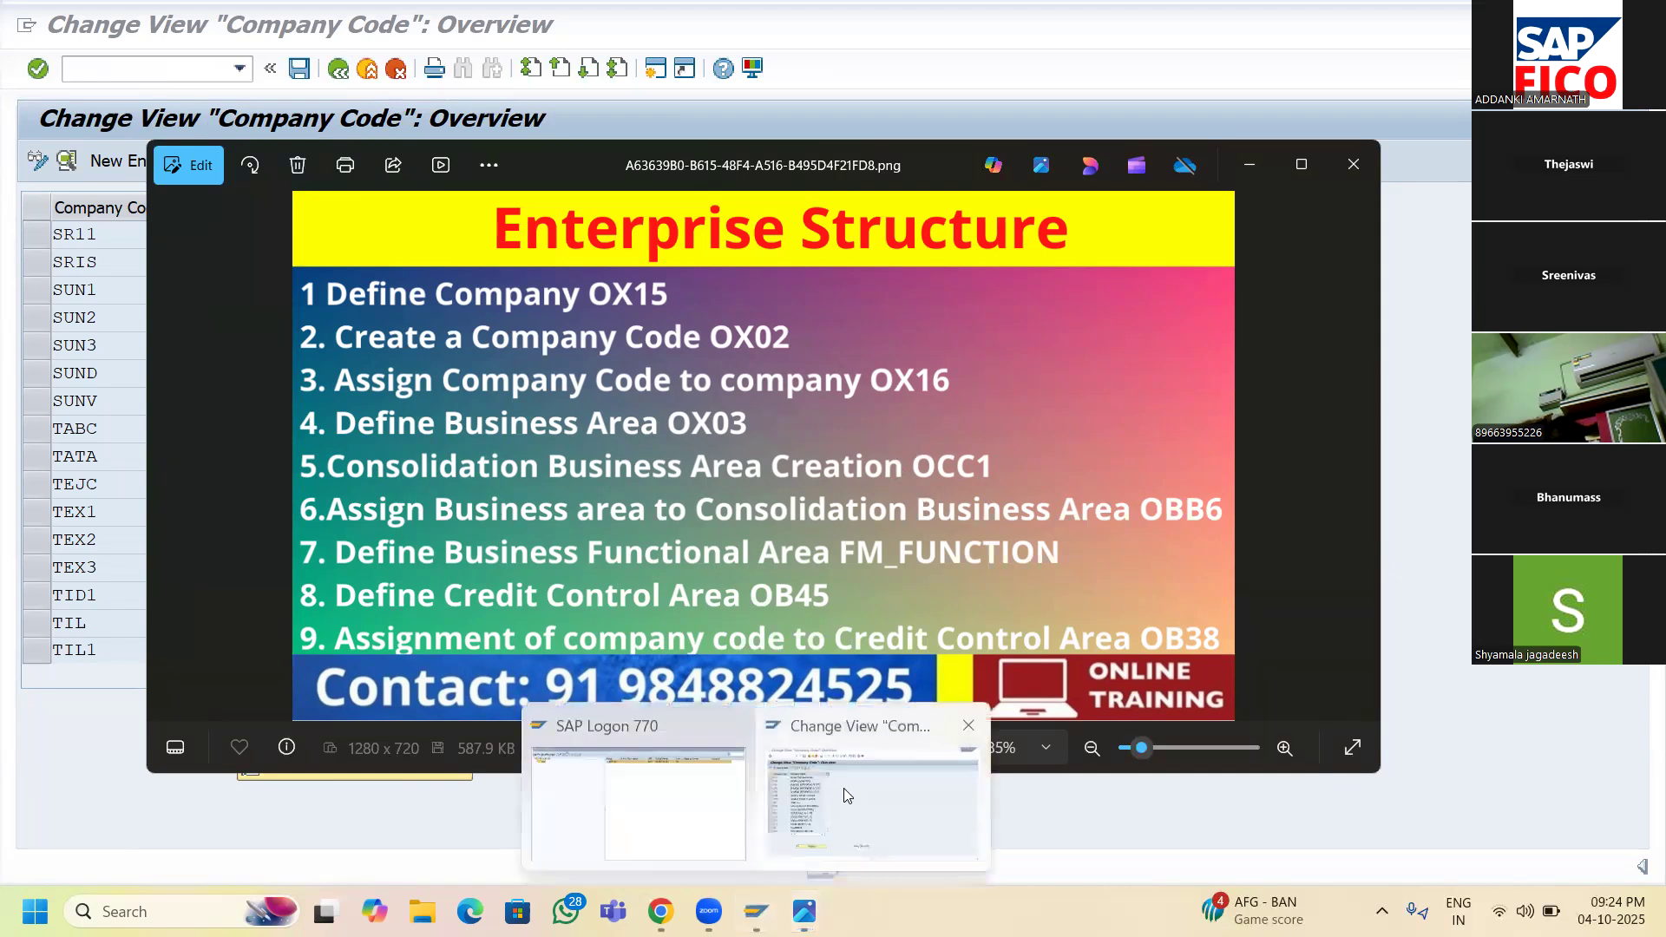
click(845, 786)
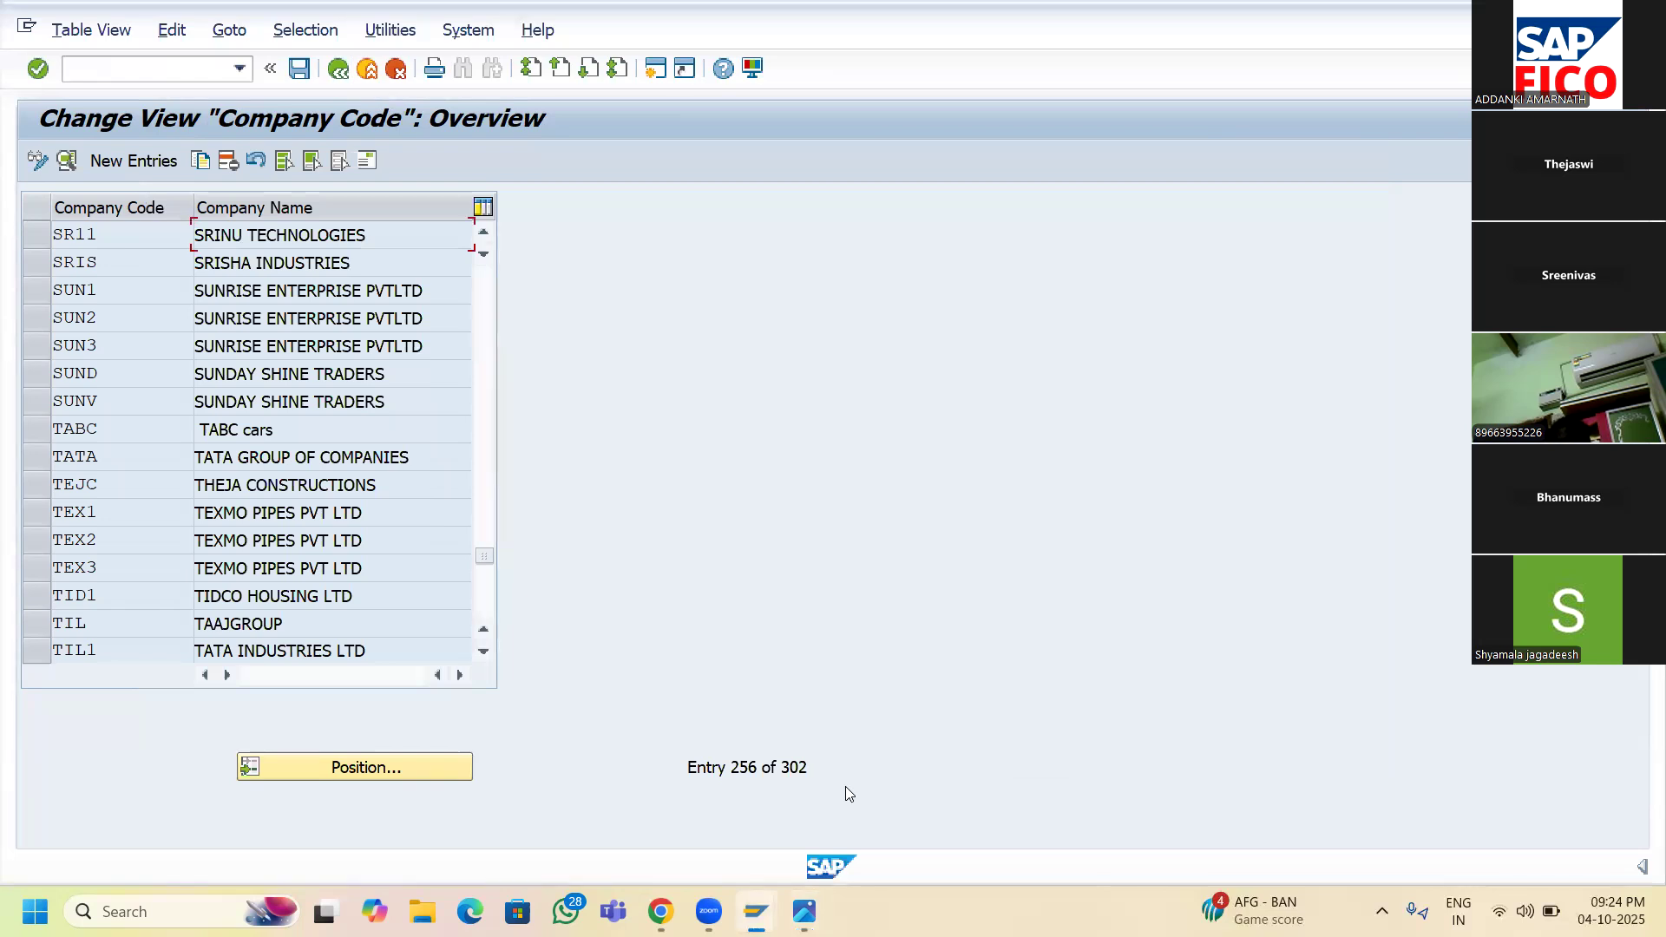
- Return to the IMG and run Assignment > Financial Accounting > Assign company code to company
click(339, 69)
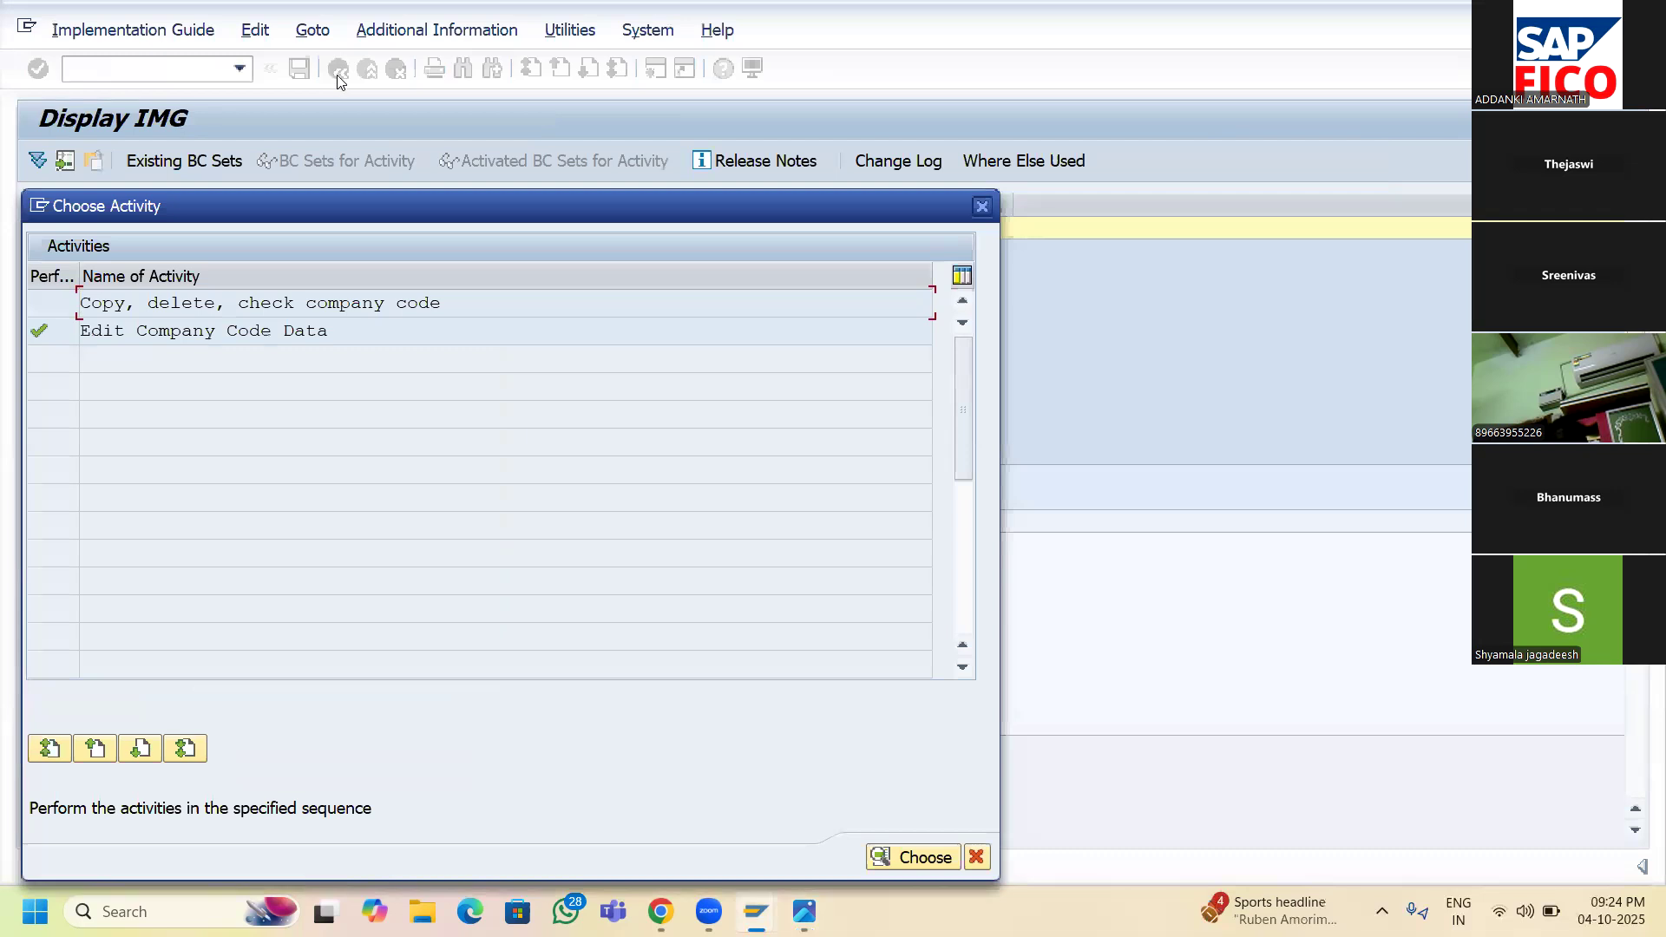
click(981, 208)
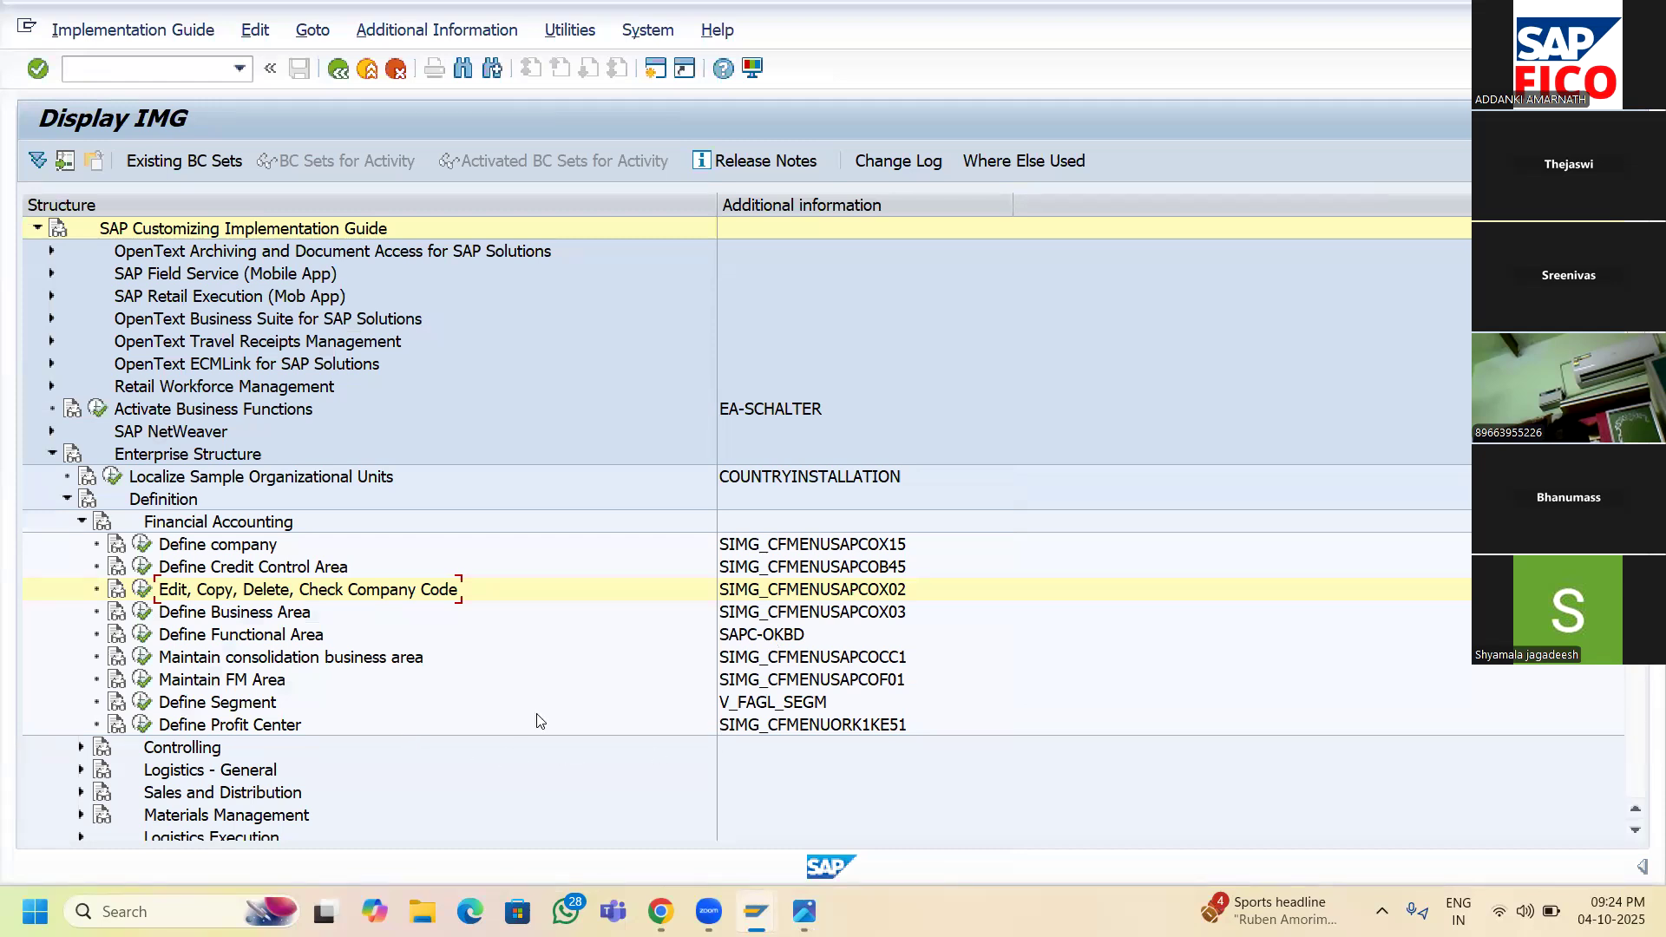
scroll(633, 777, down, 1)
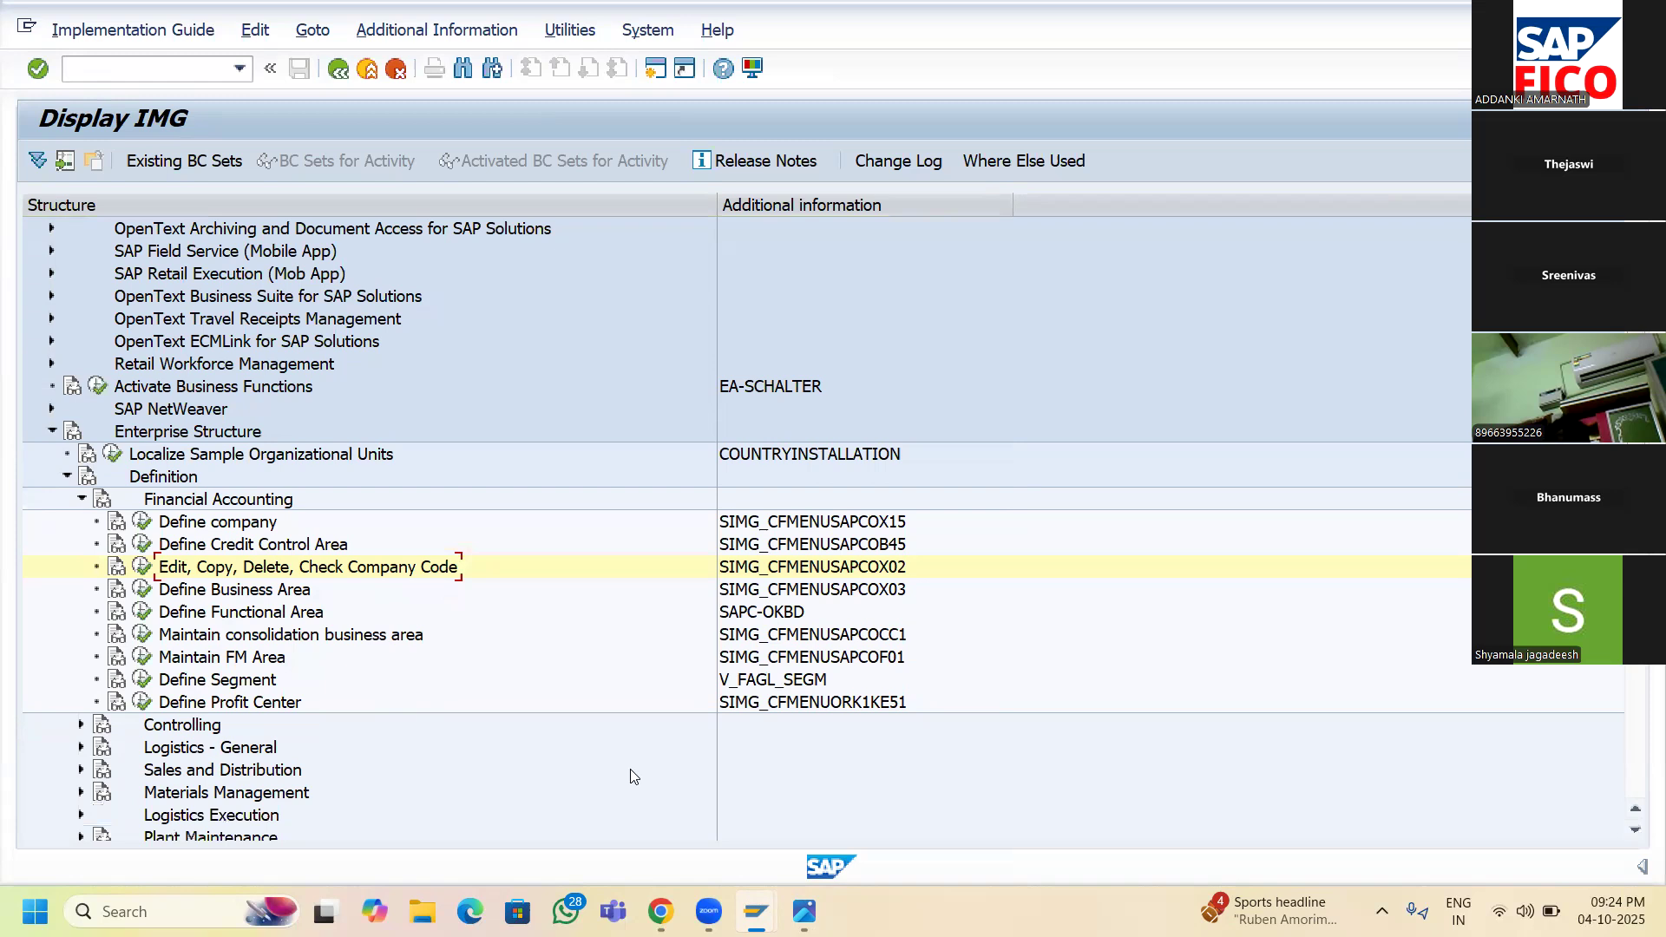
scroll(633, 777, down, 1)
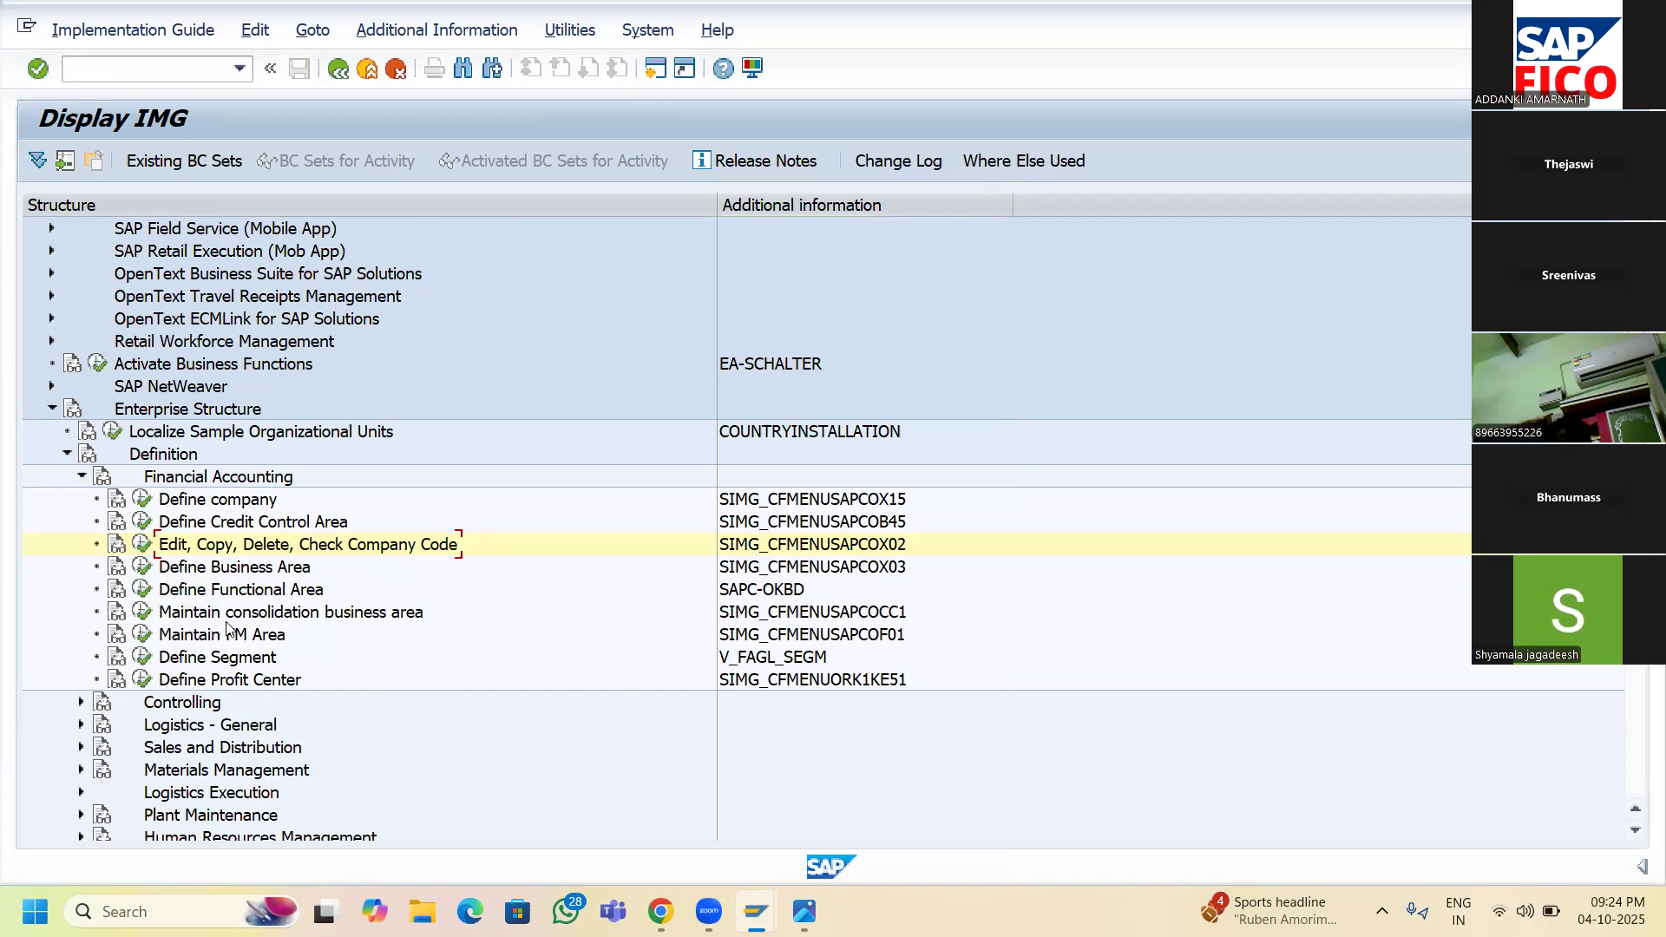
scroll(212, 729, down, 1)
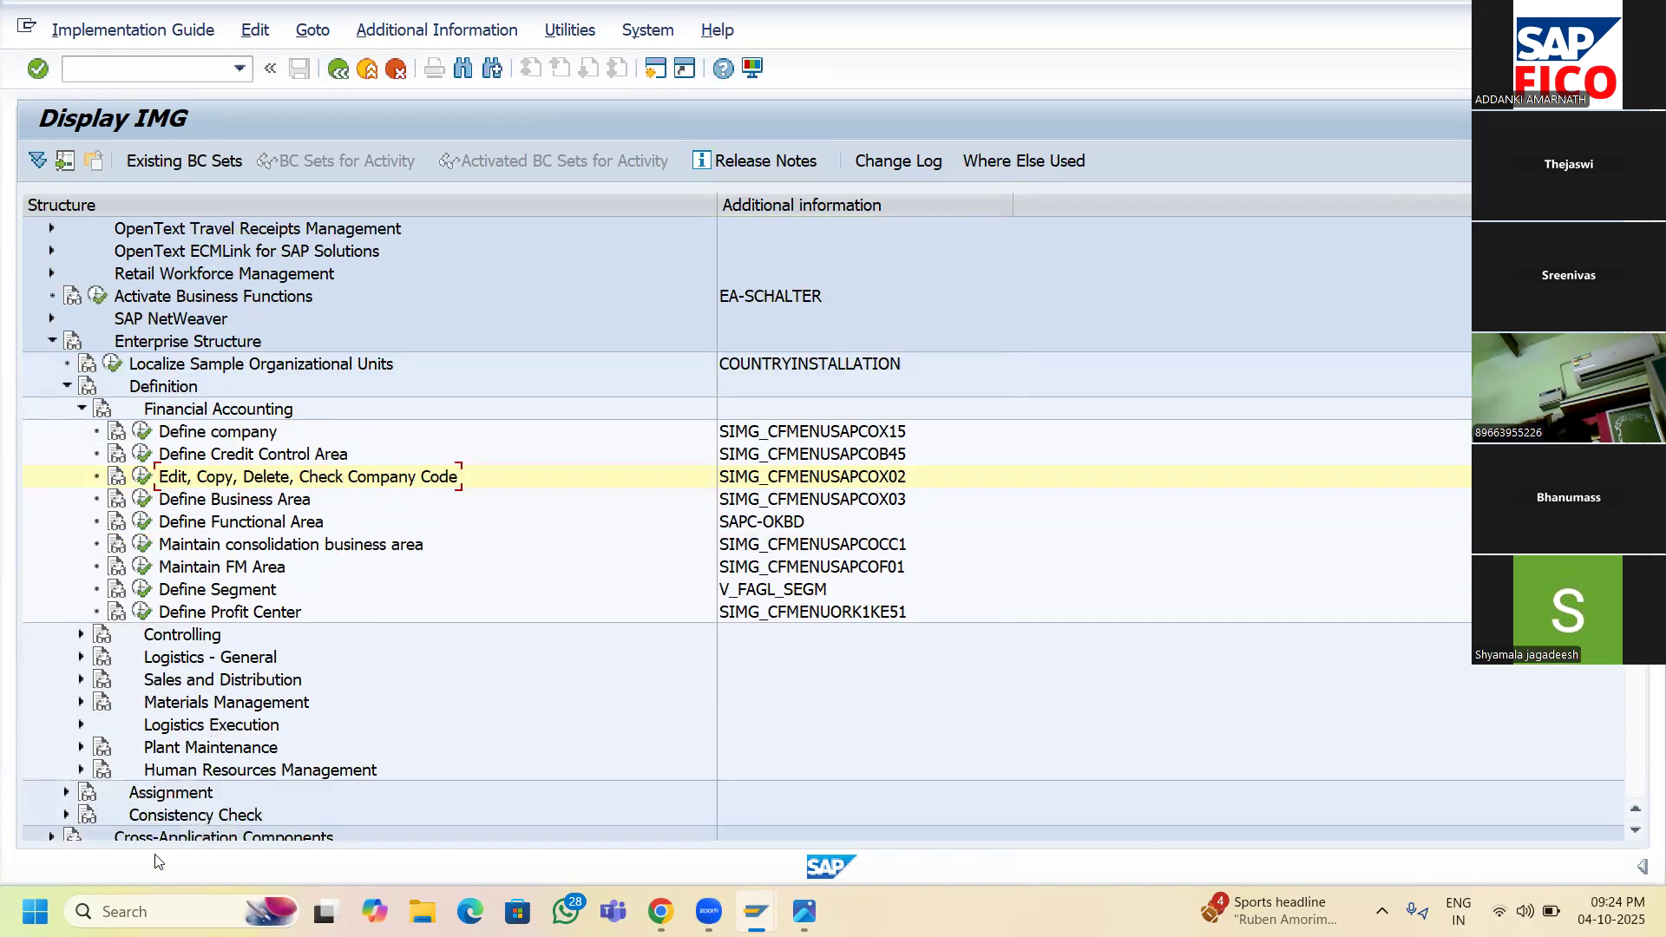
click(65, 794)
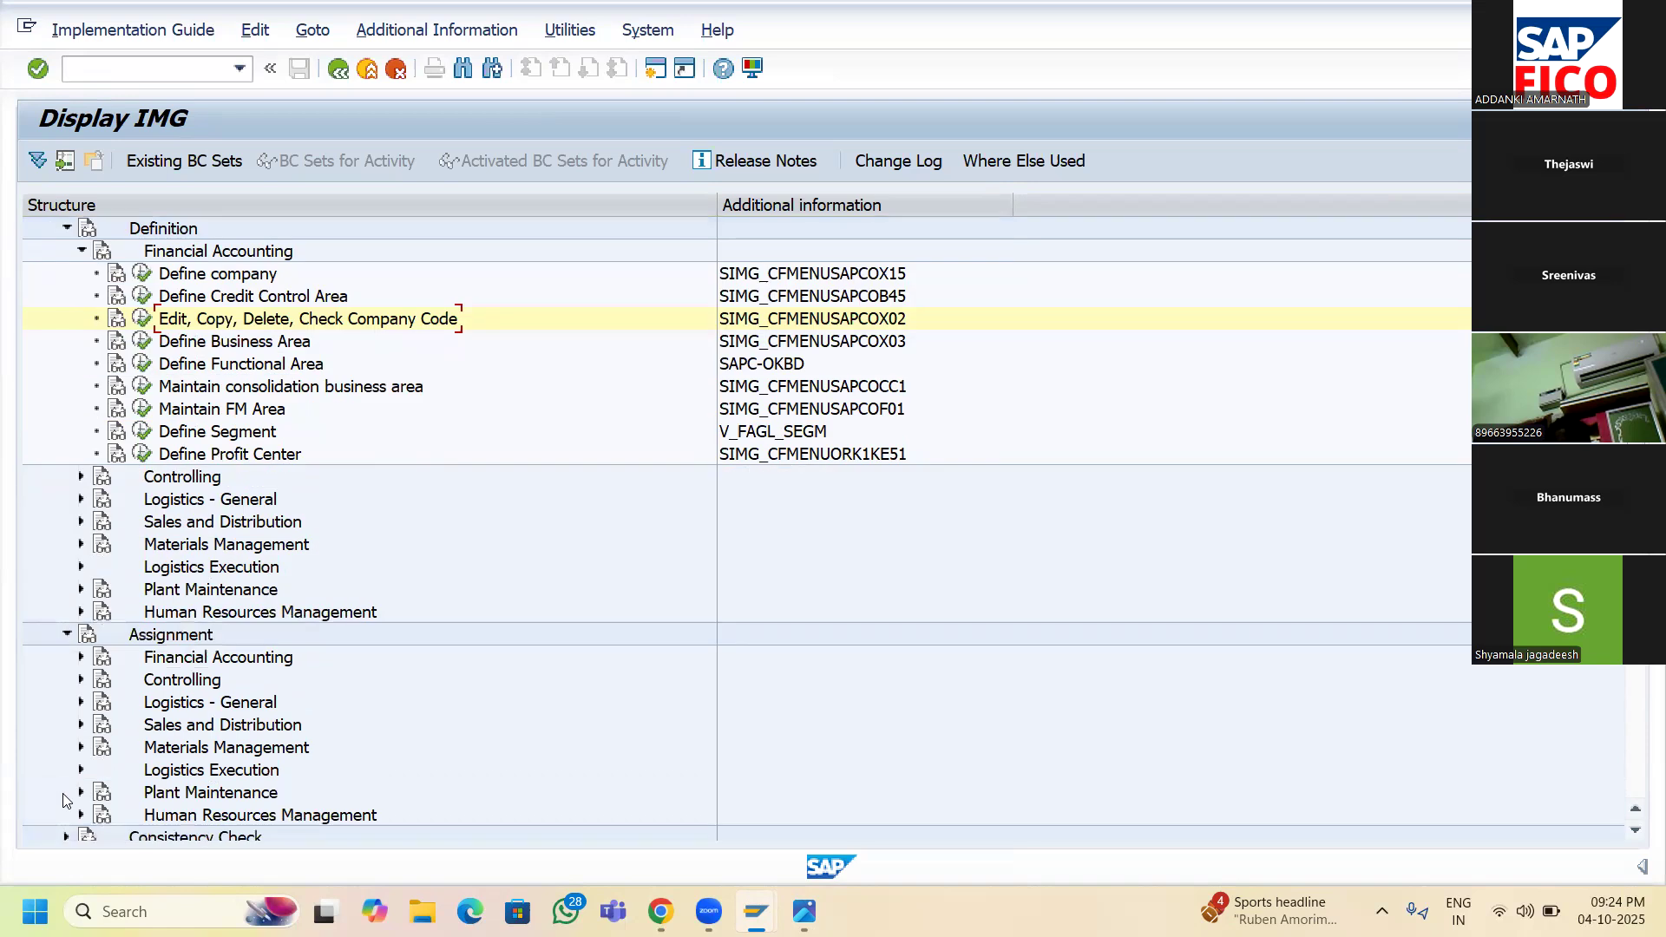
click(82, 659)
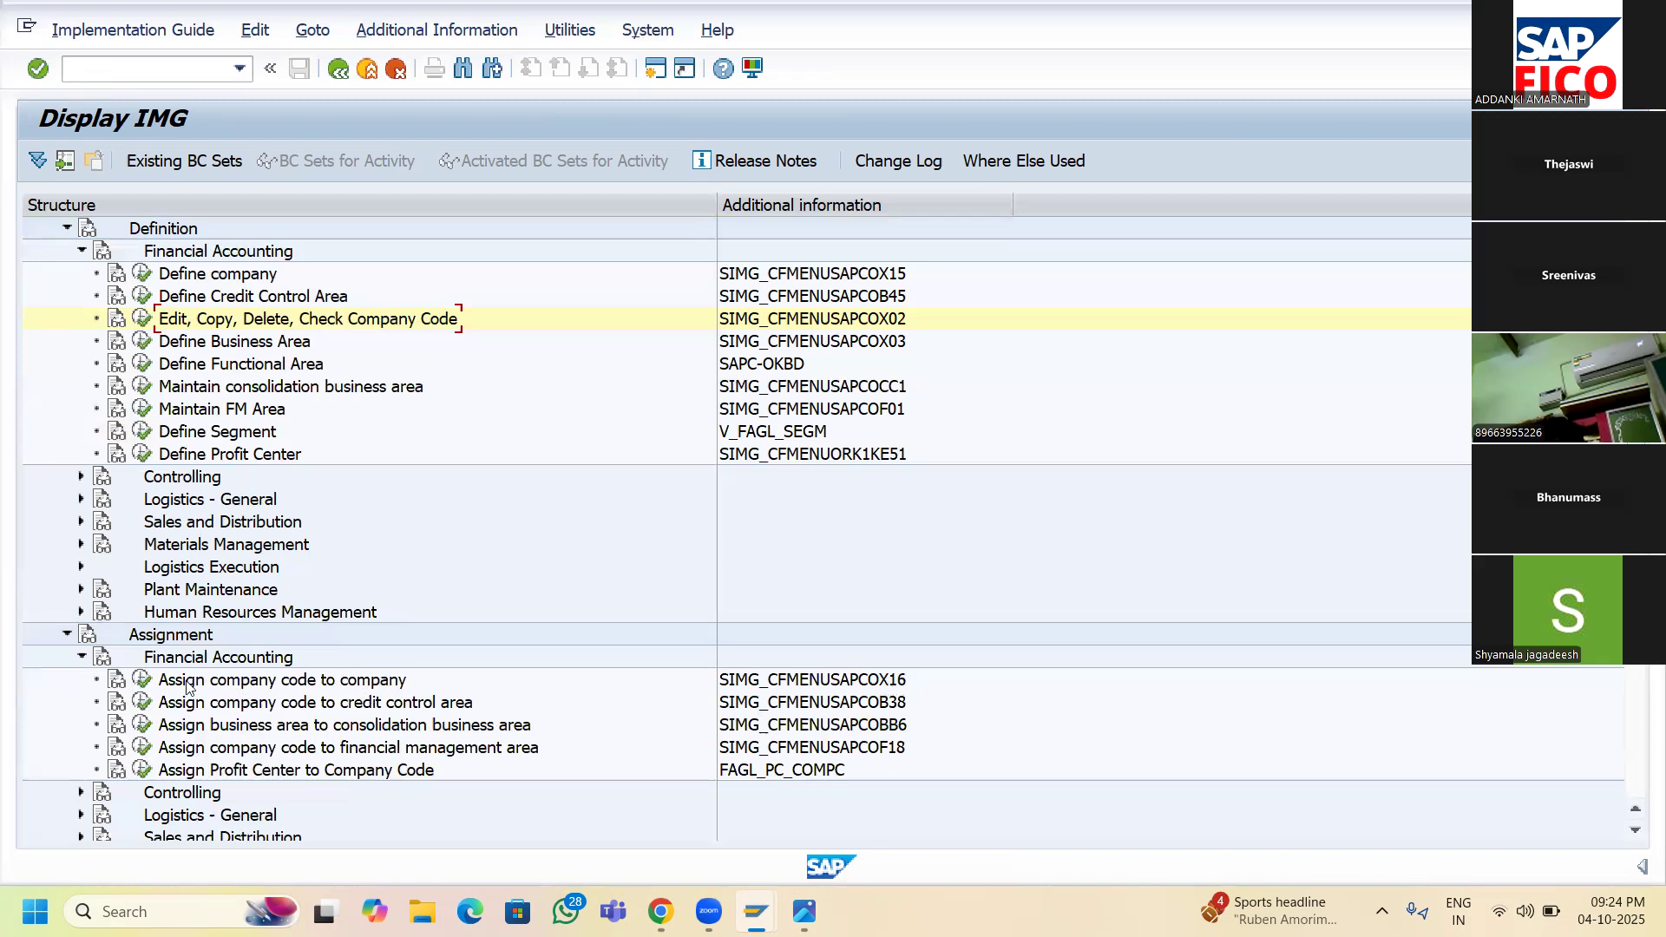
click(143, 679)
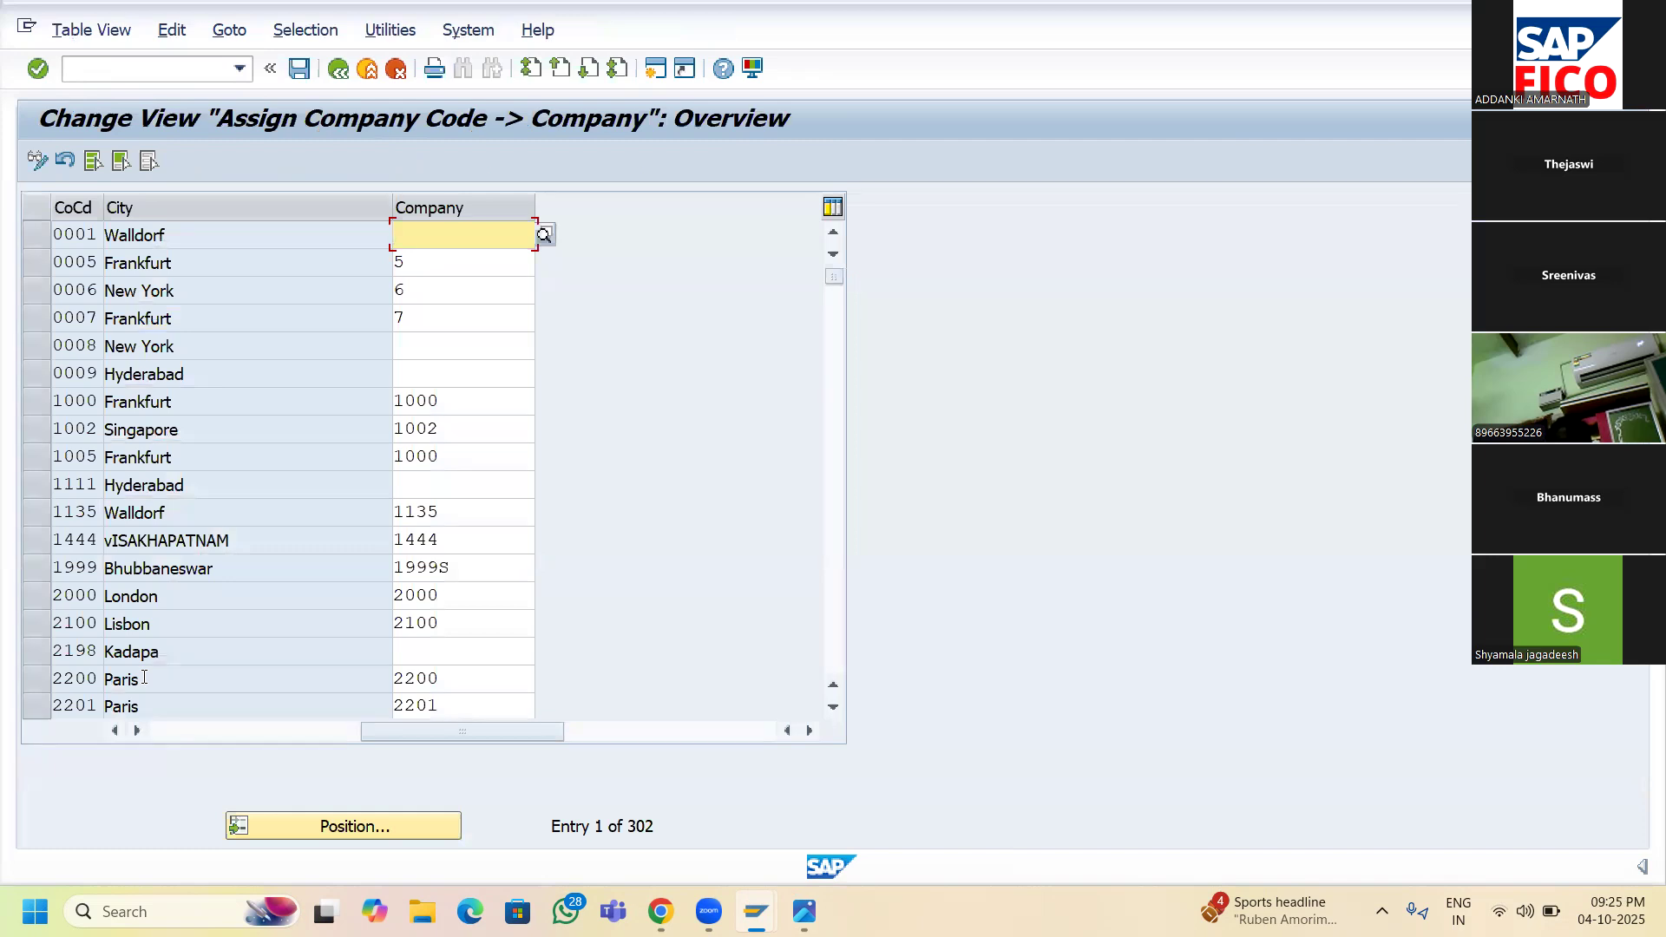
- Position the table on SR11 and enter SRINU as its company
click(346, 828)
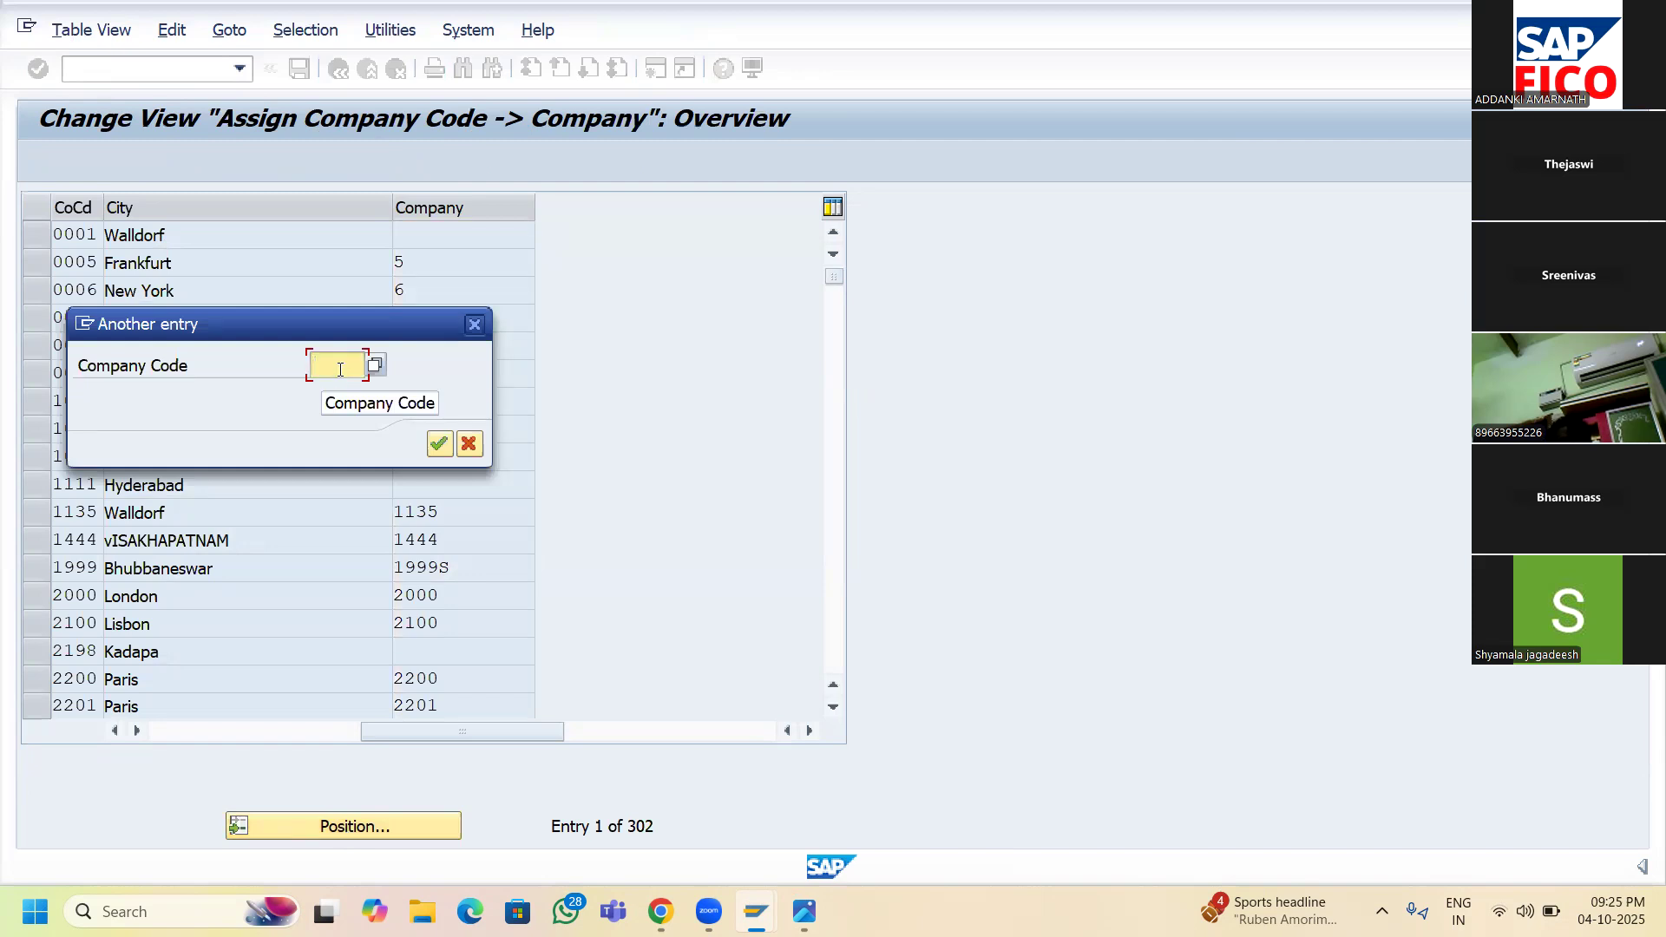
text(SR11)
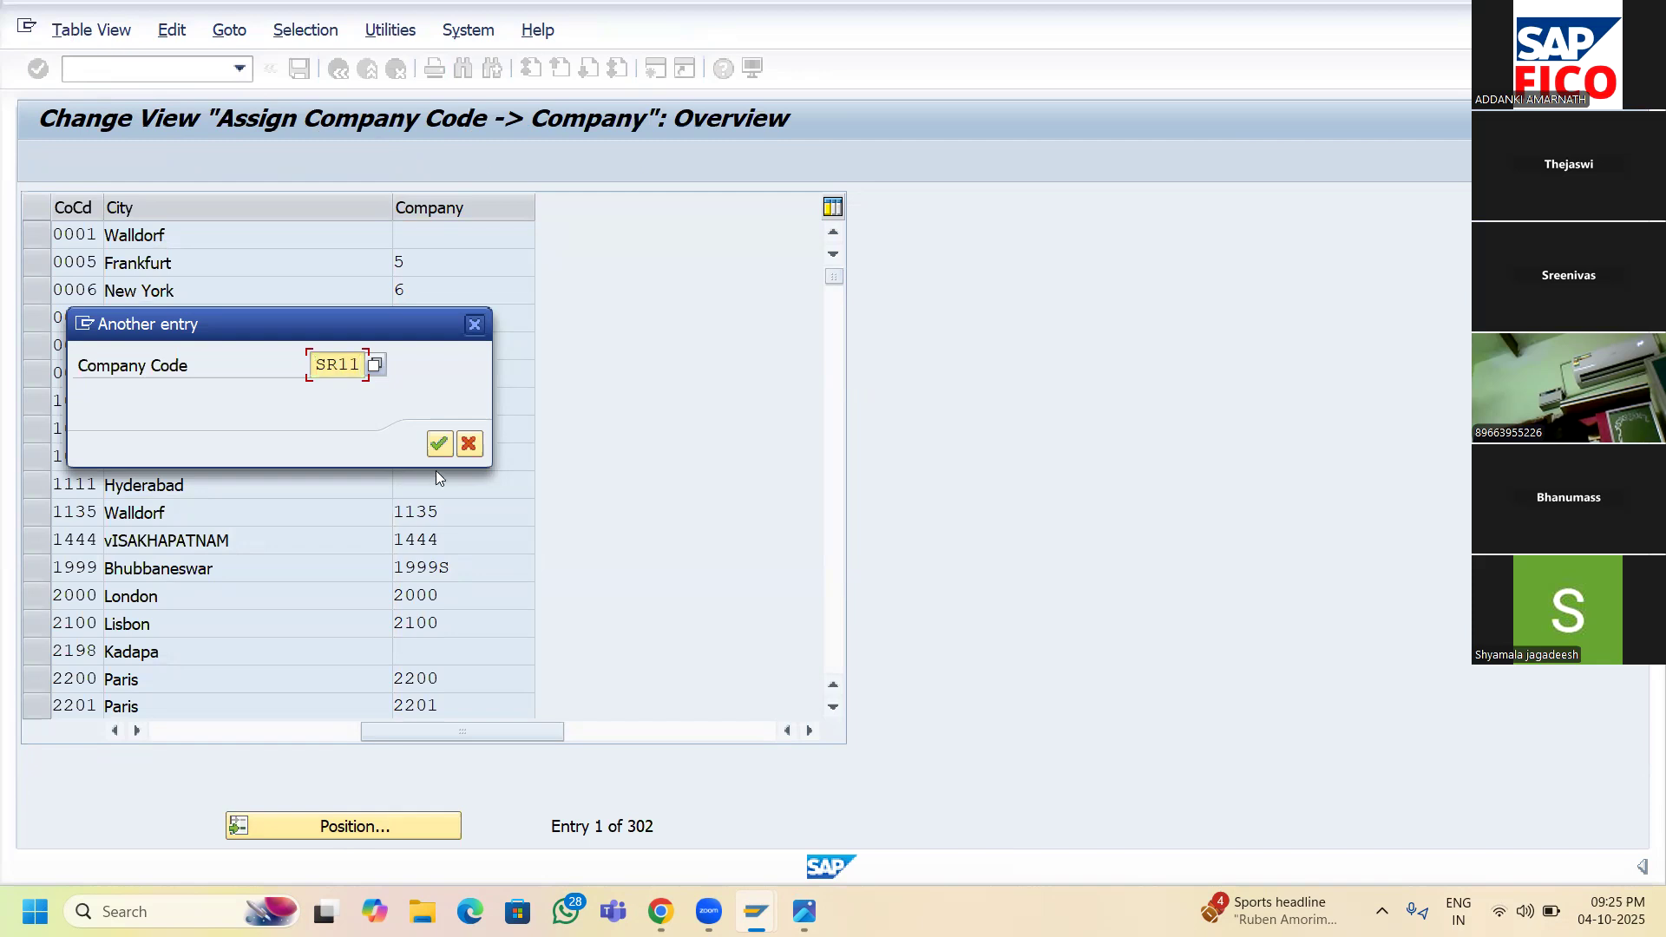
click(438, 444)
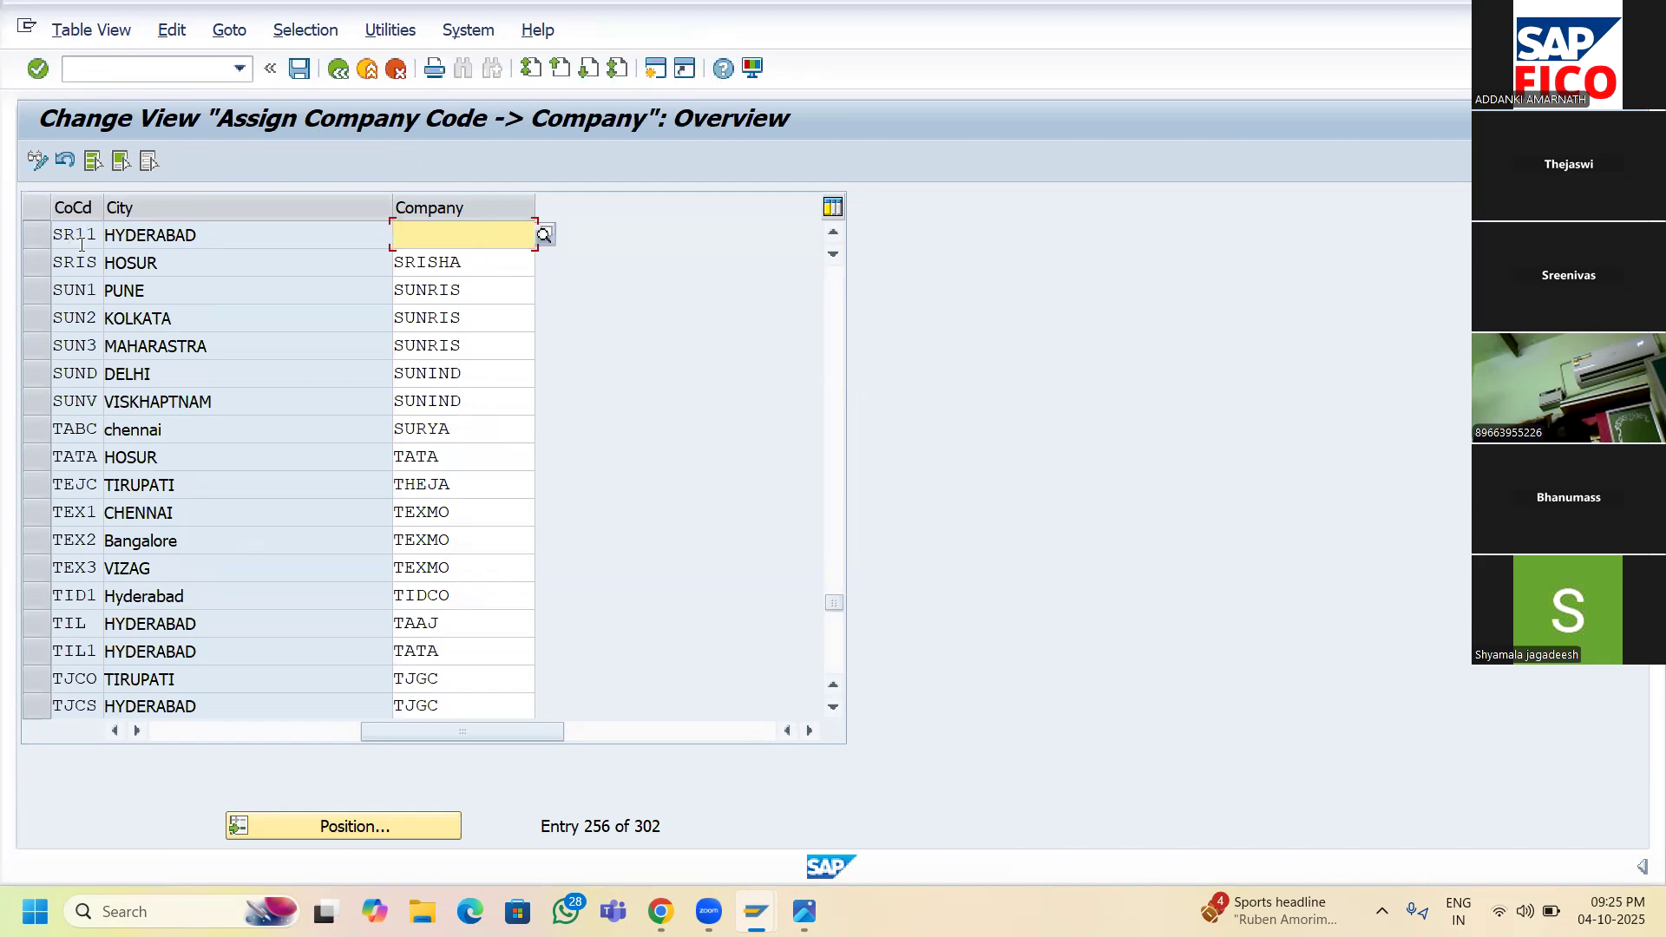
text(SRINU)
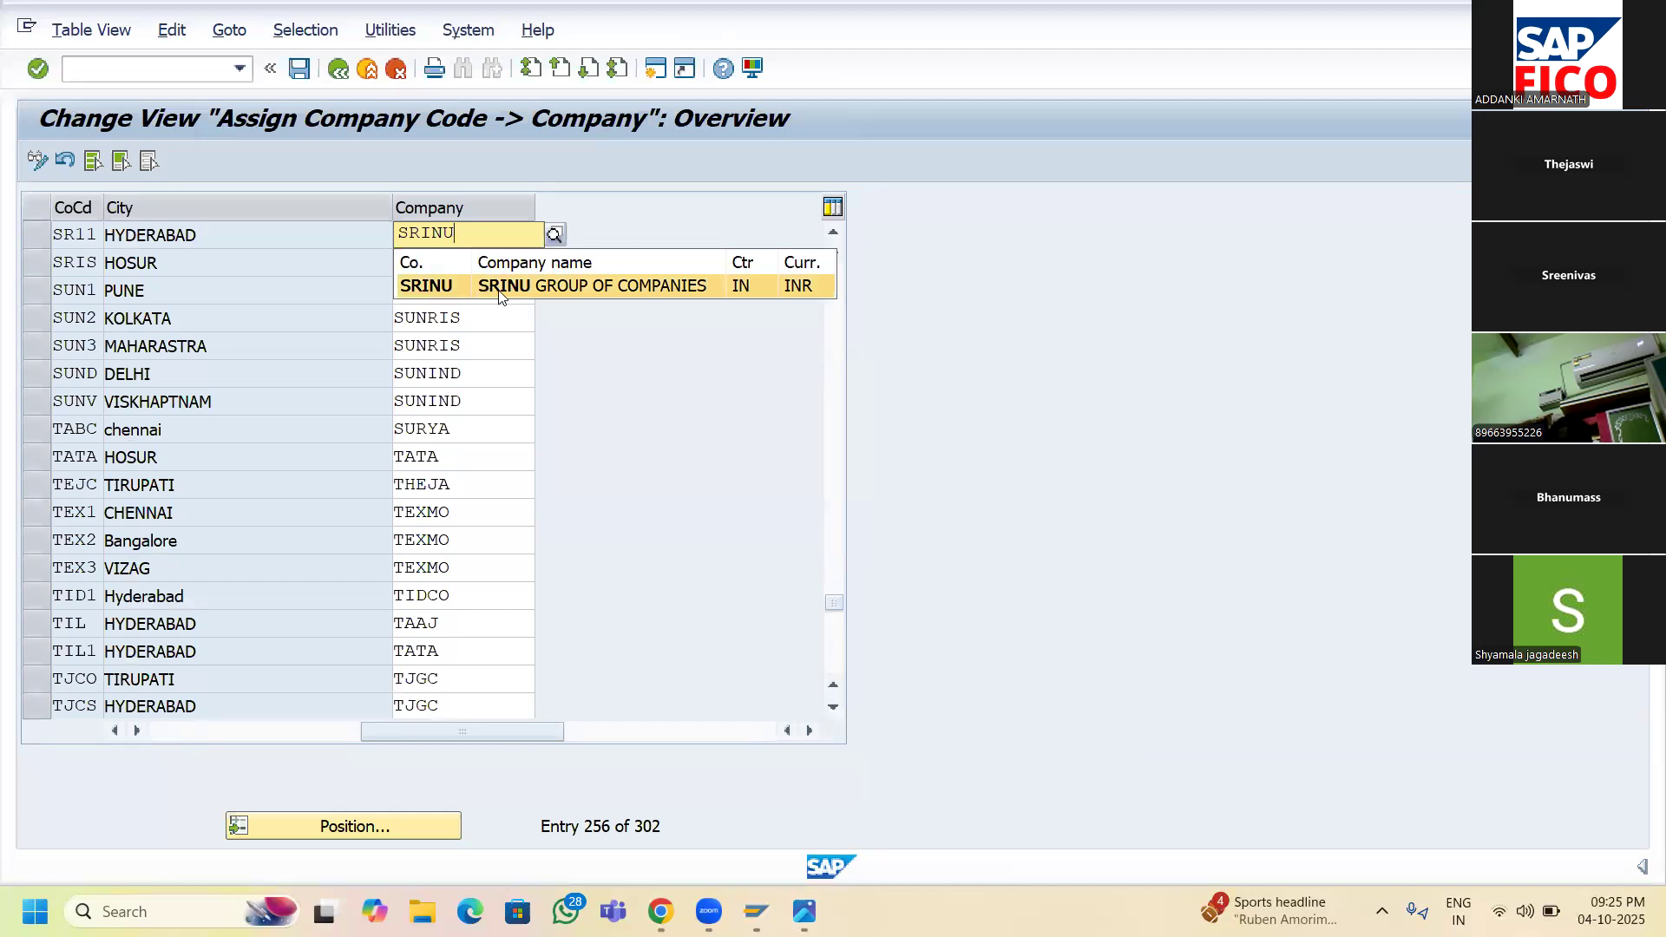
click(500, 295)
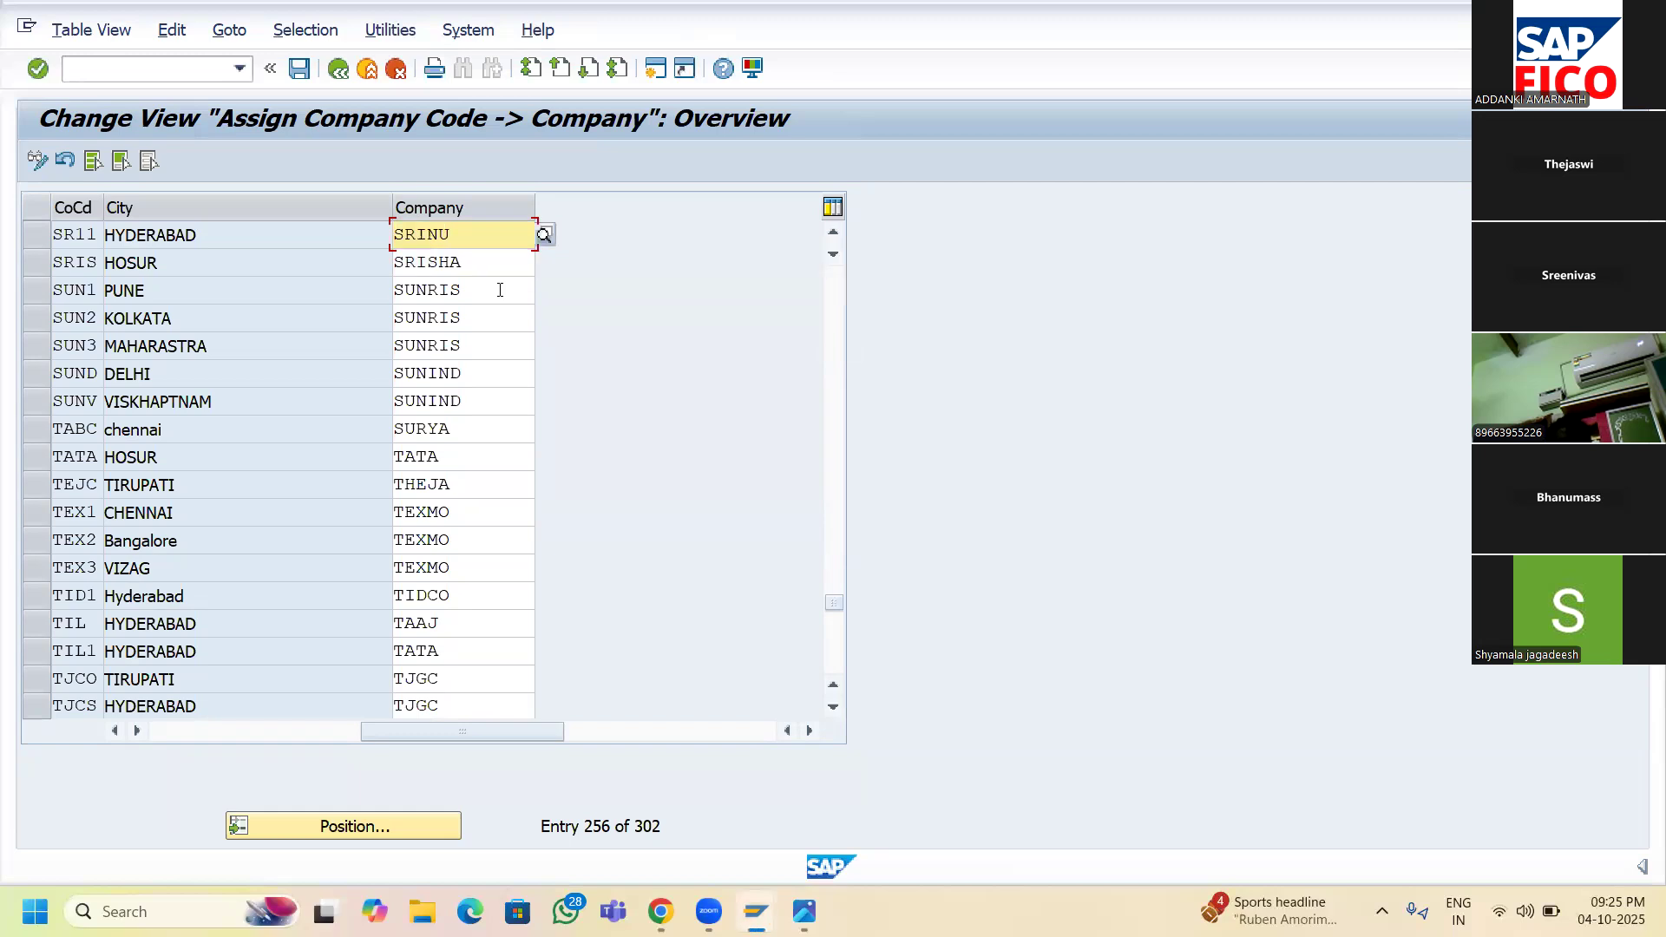
click(40, 234)
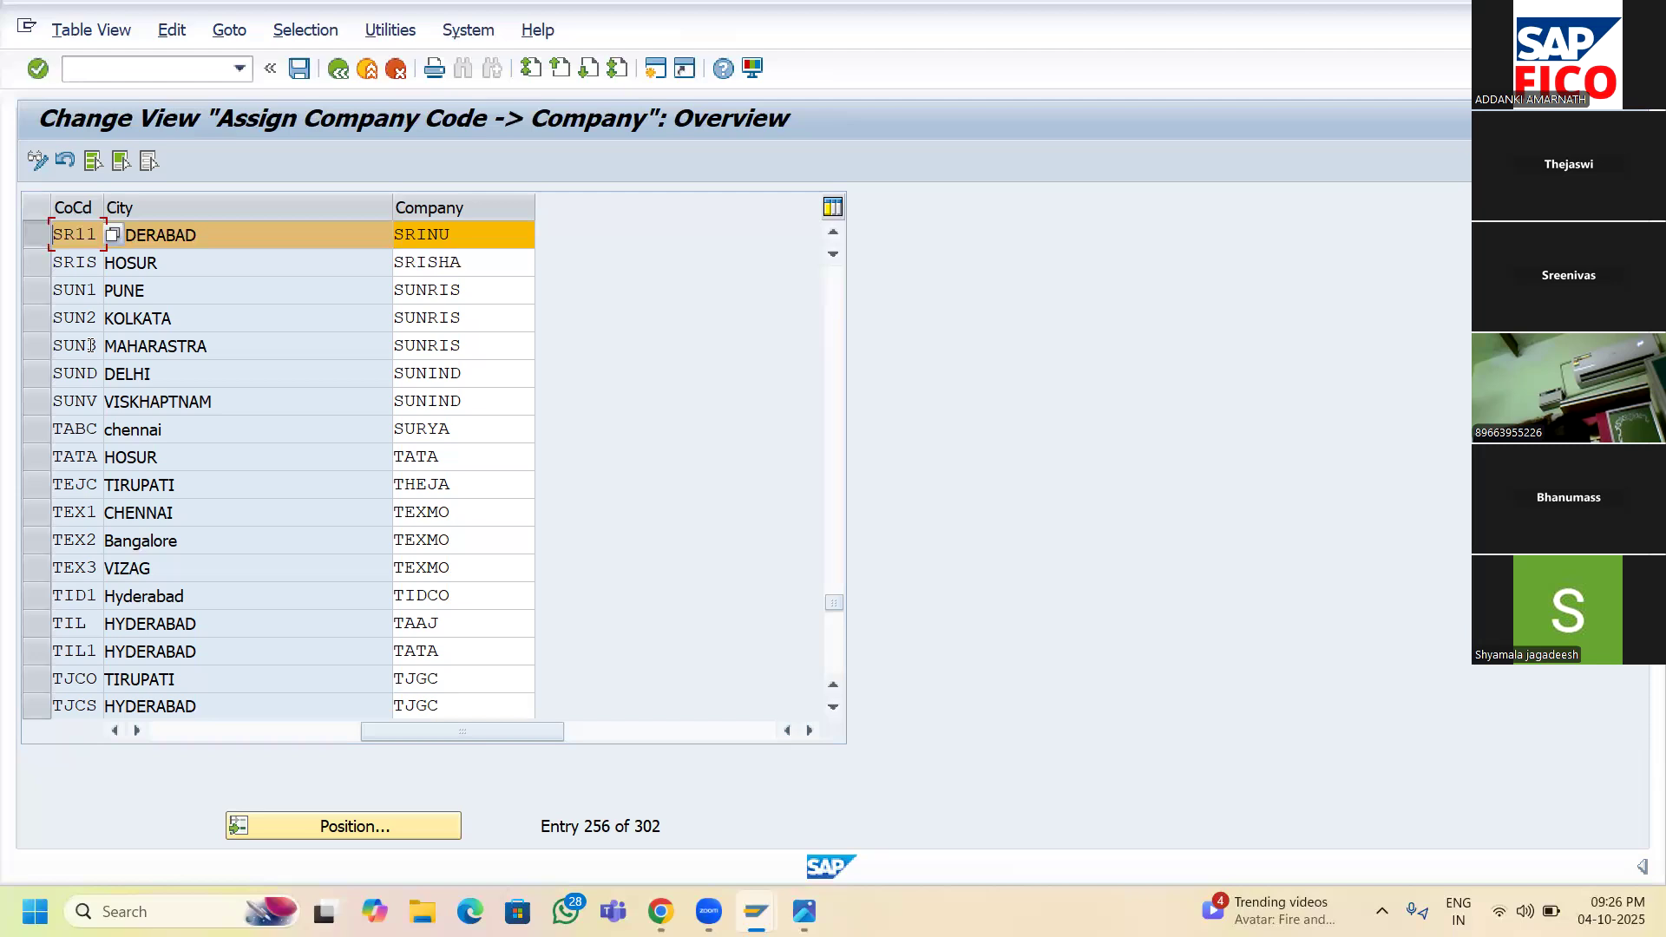
- Save the assignment under new customizing request ASSIGN COMPANY CODE TO COMPANY
click(297, 69)
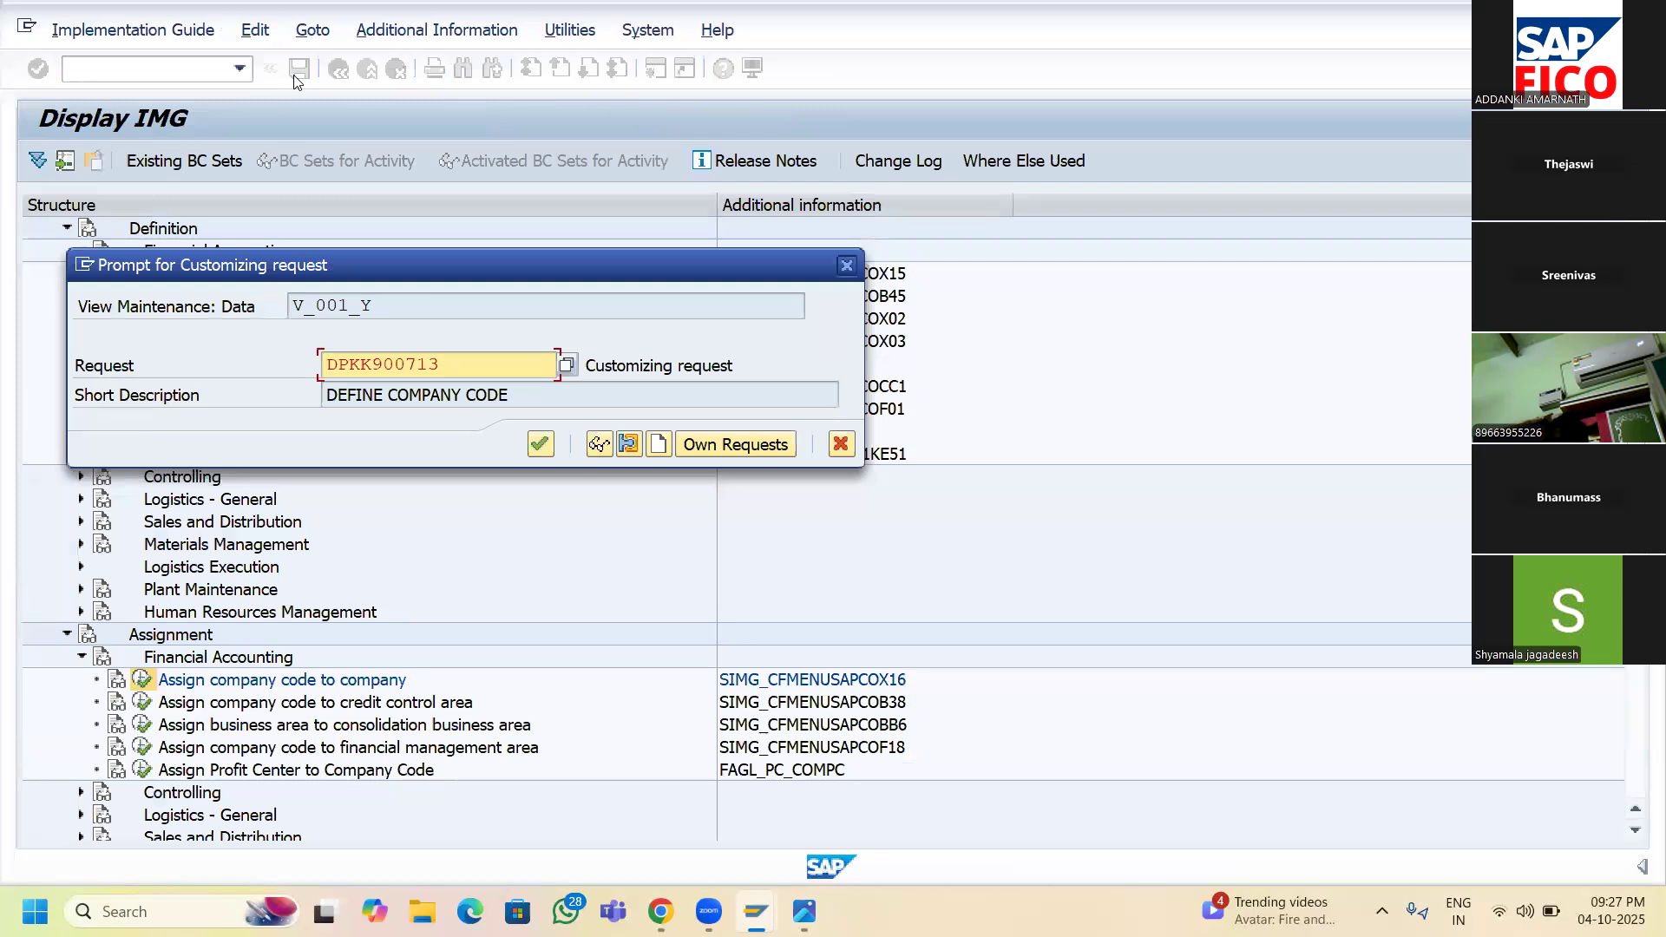
click(659, 445)
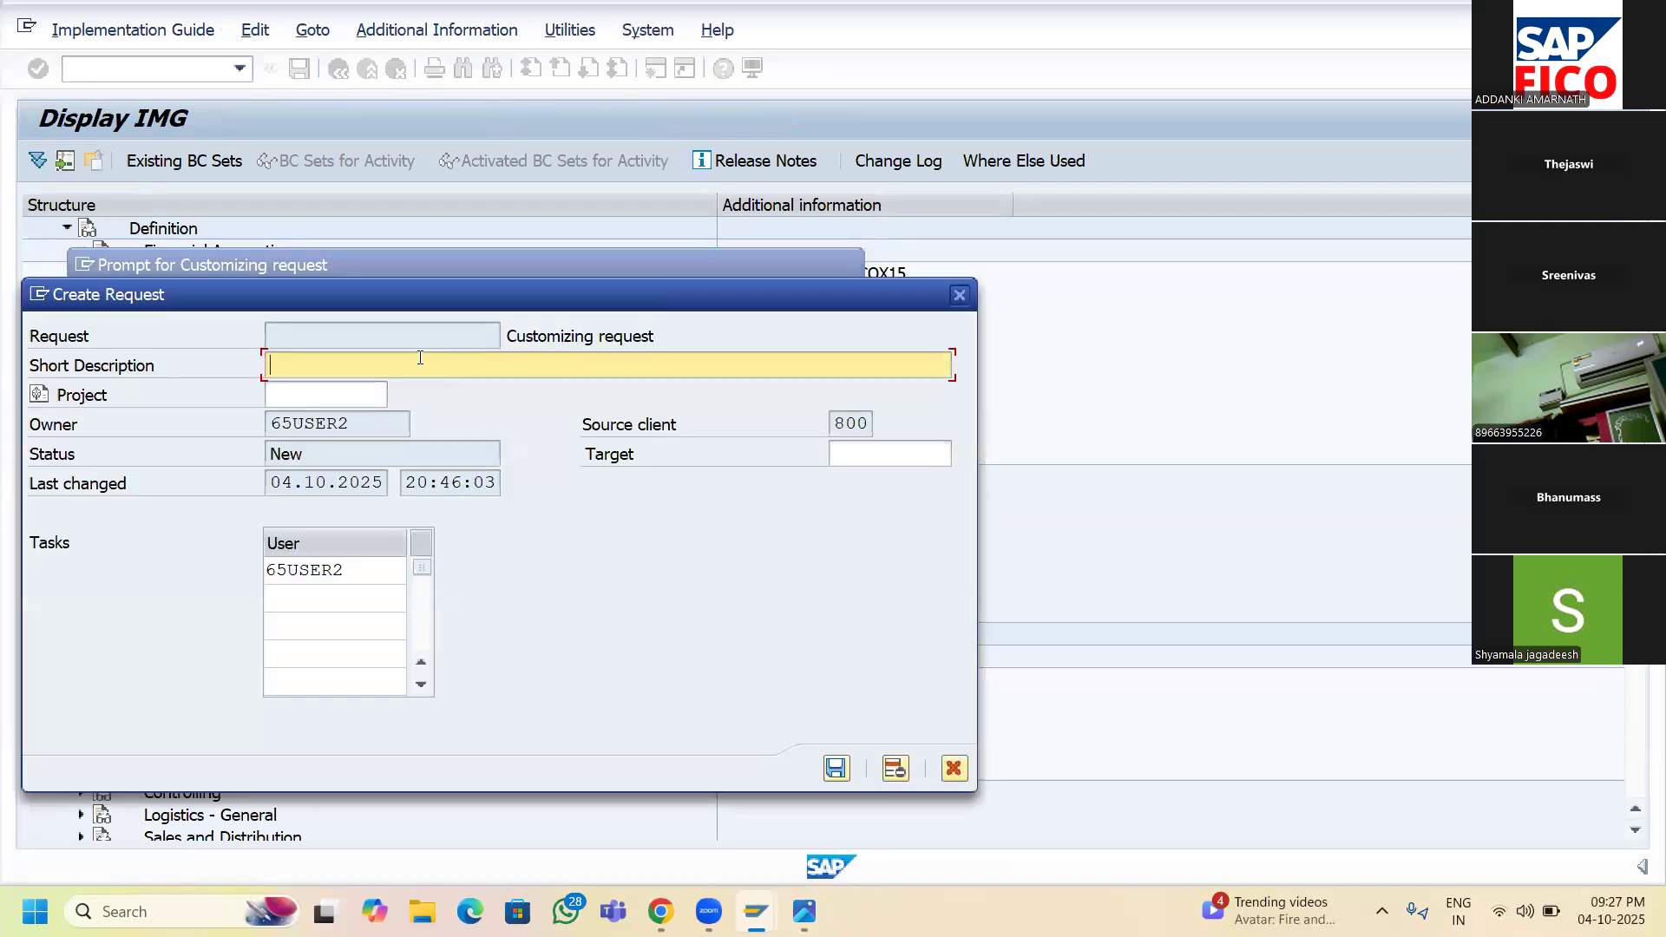
text(ASSIGN COMPANY COD)
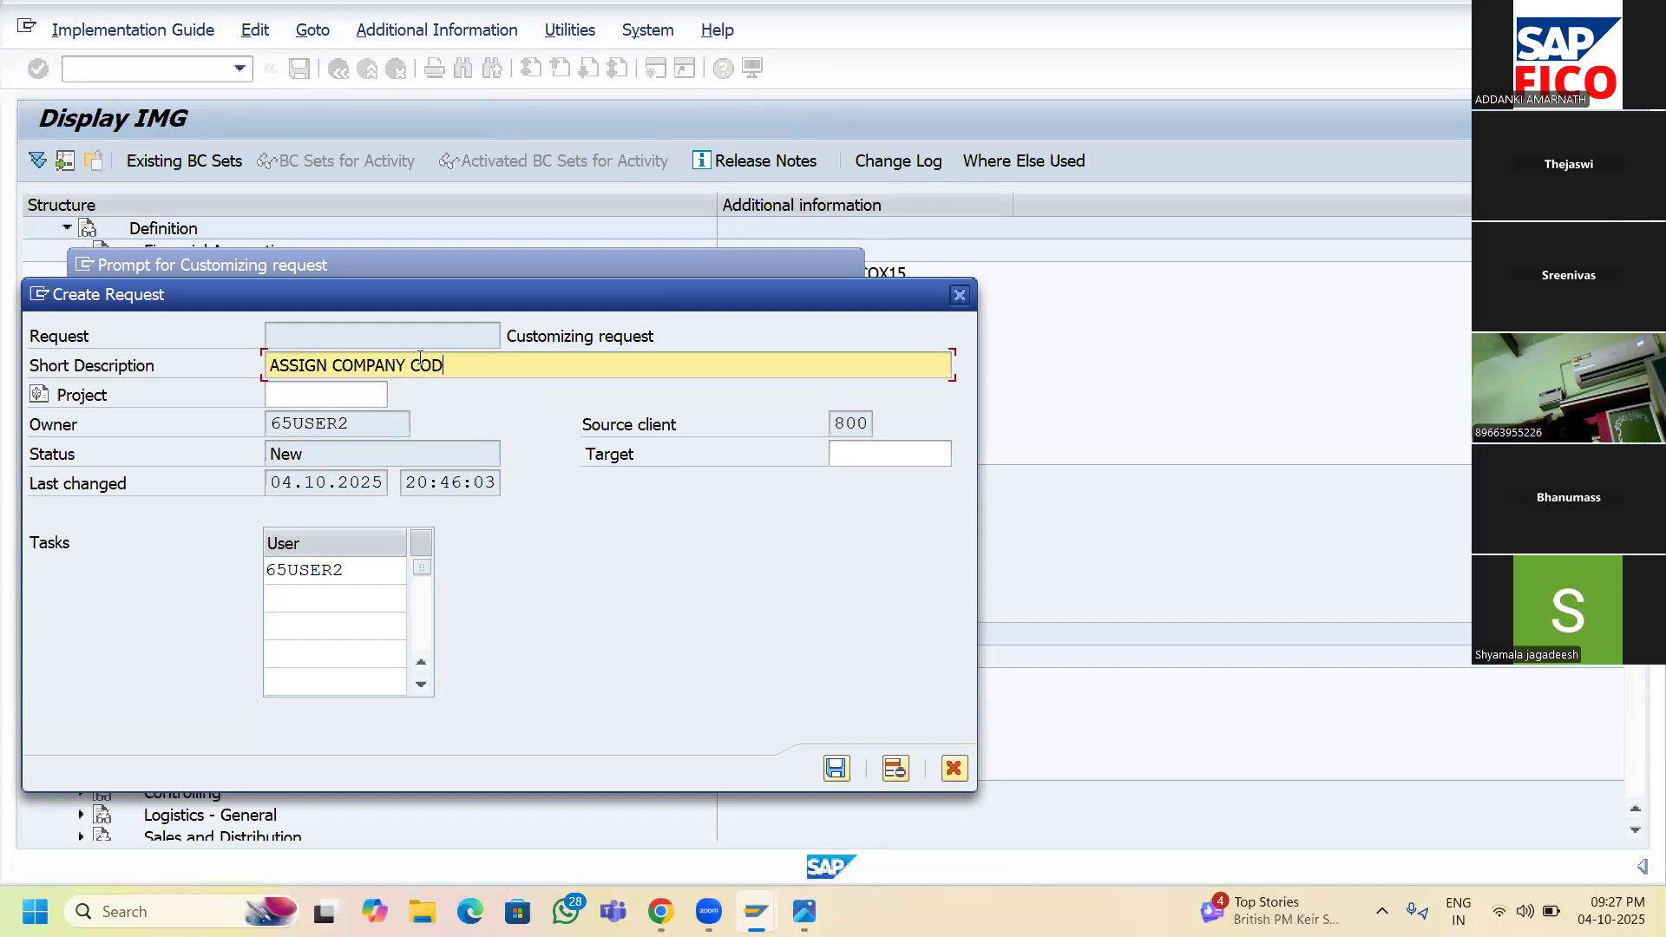
text(E TO COMPANY)
click(836, 771)
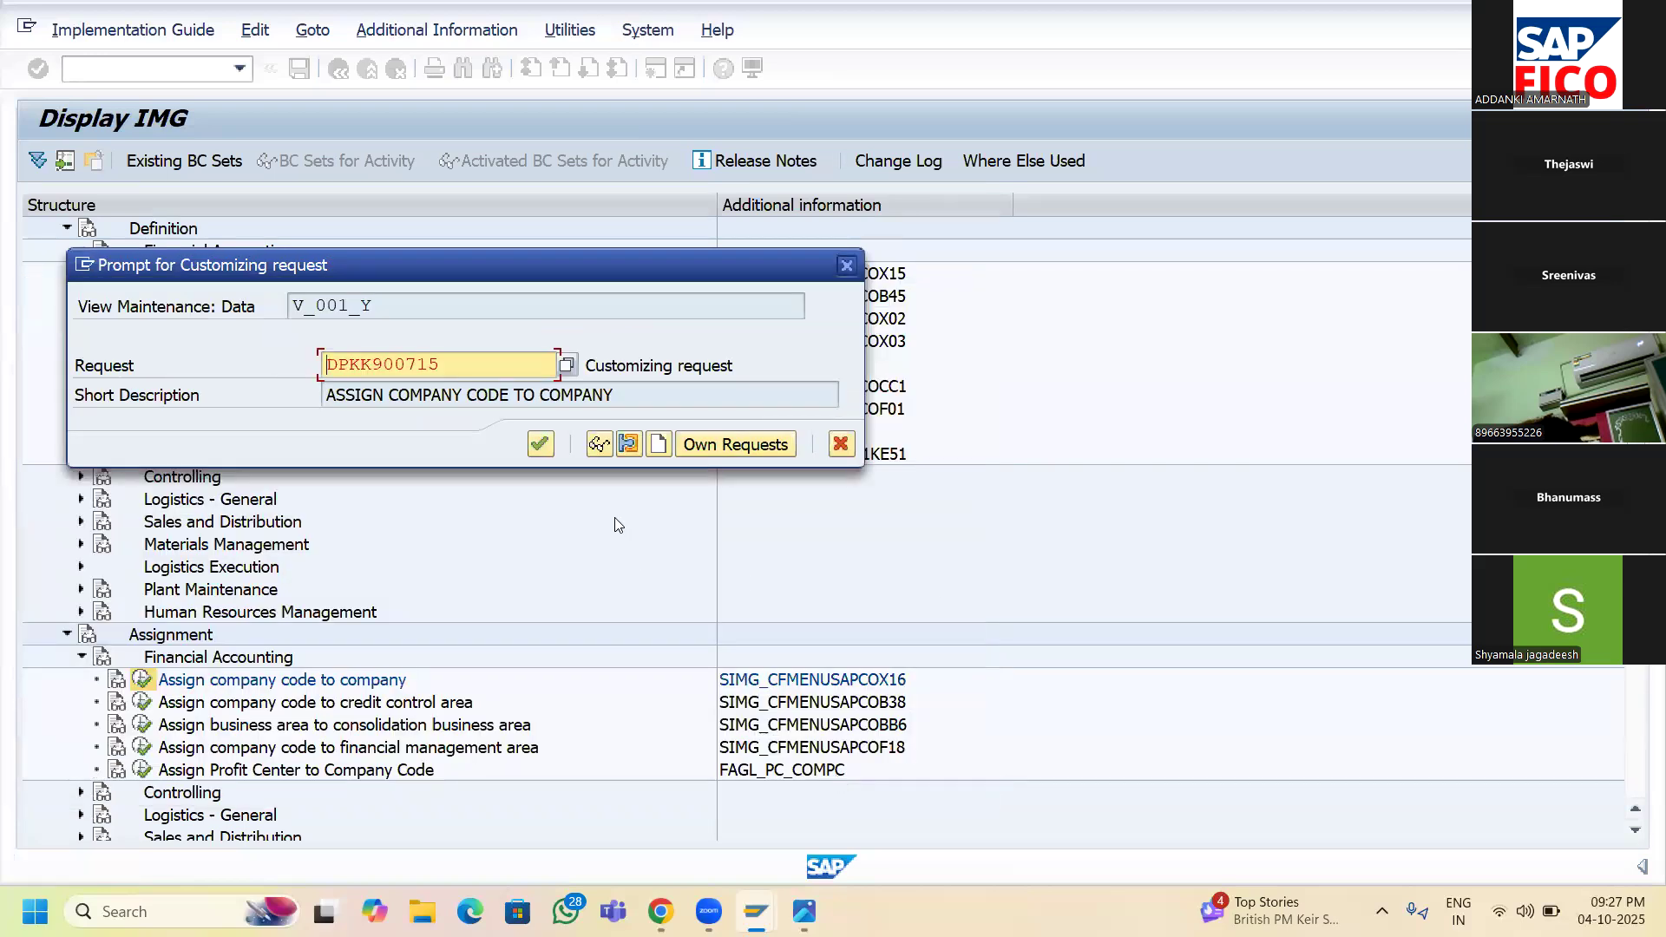
click(542, 444)
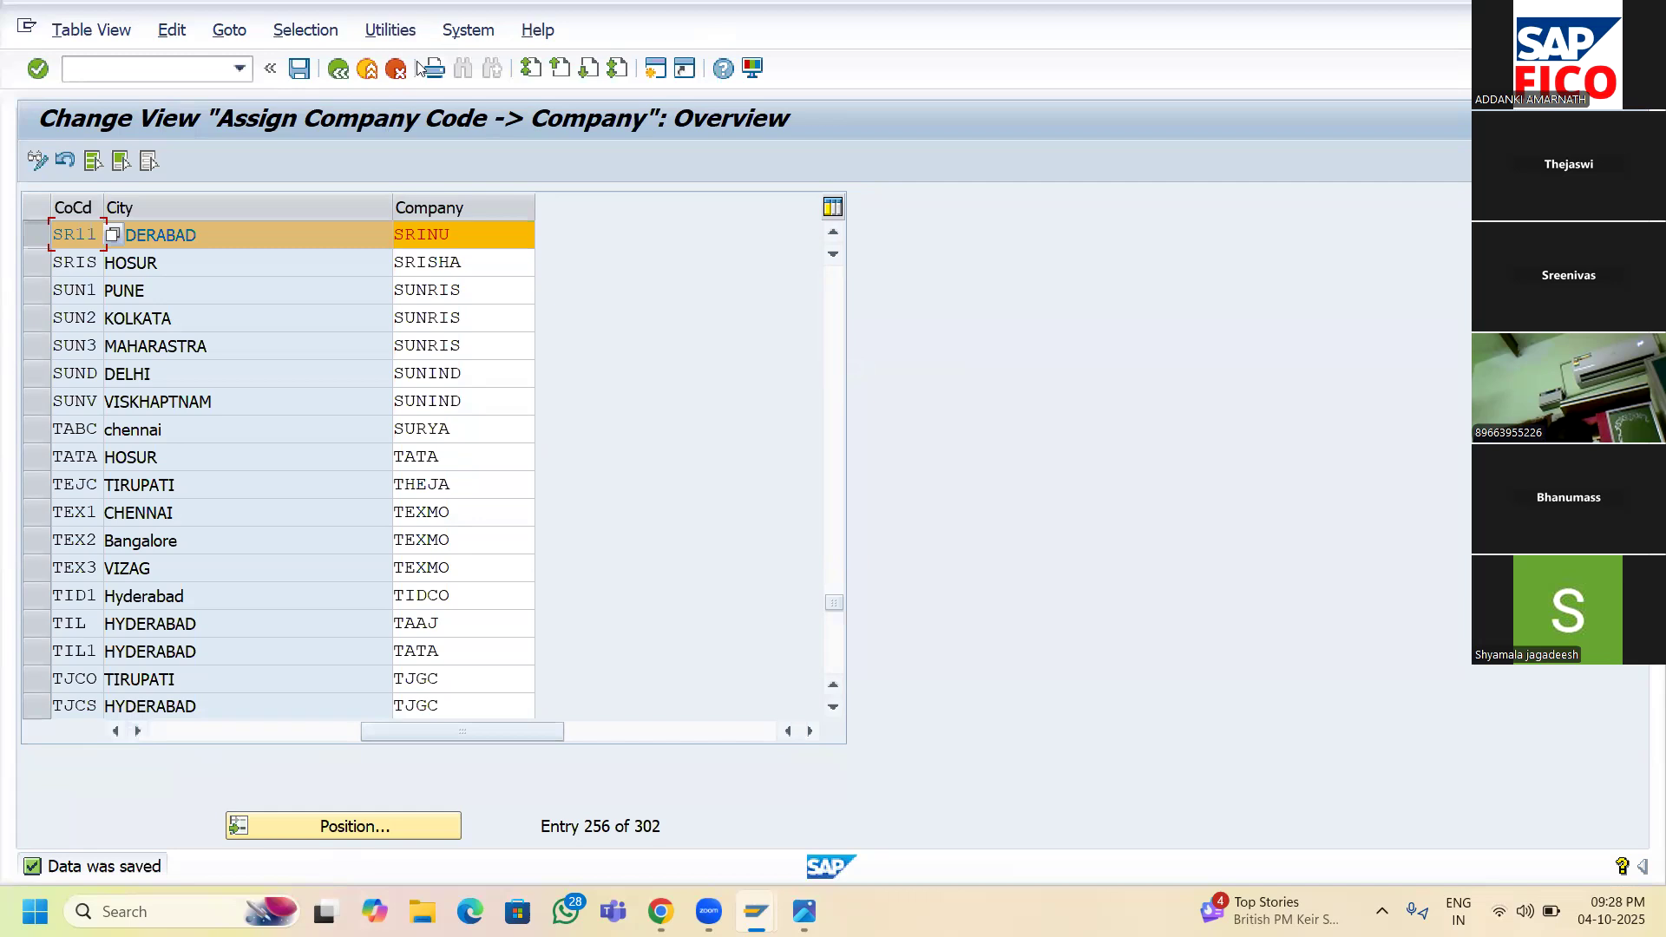
- Return to the Display IMG guide and reopen the Enterprise Structure configuration steps image in Photos
click(338, 71)
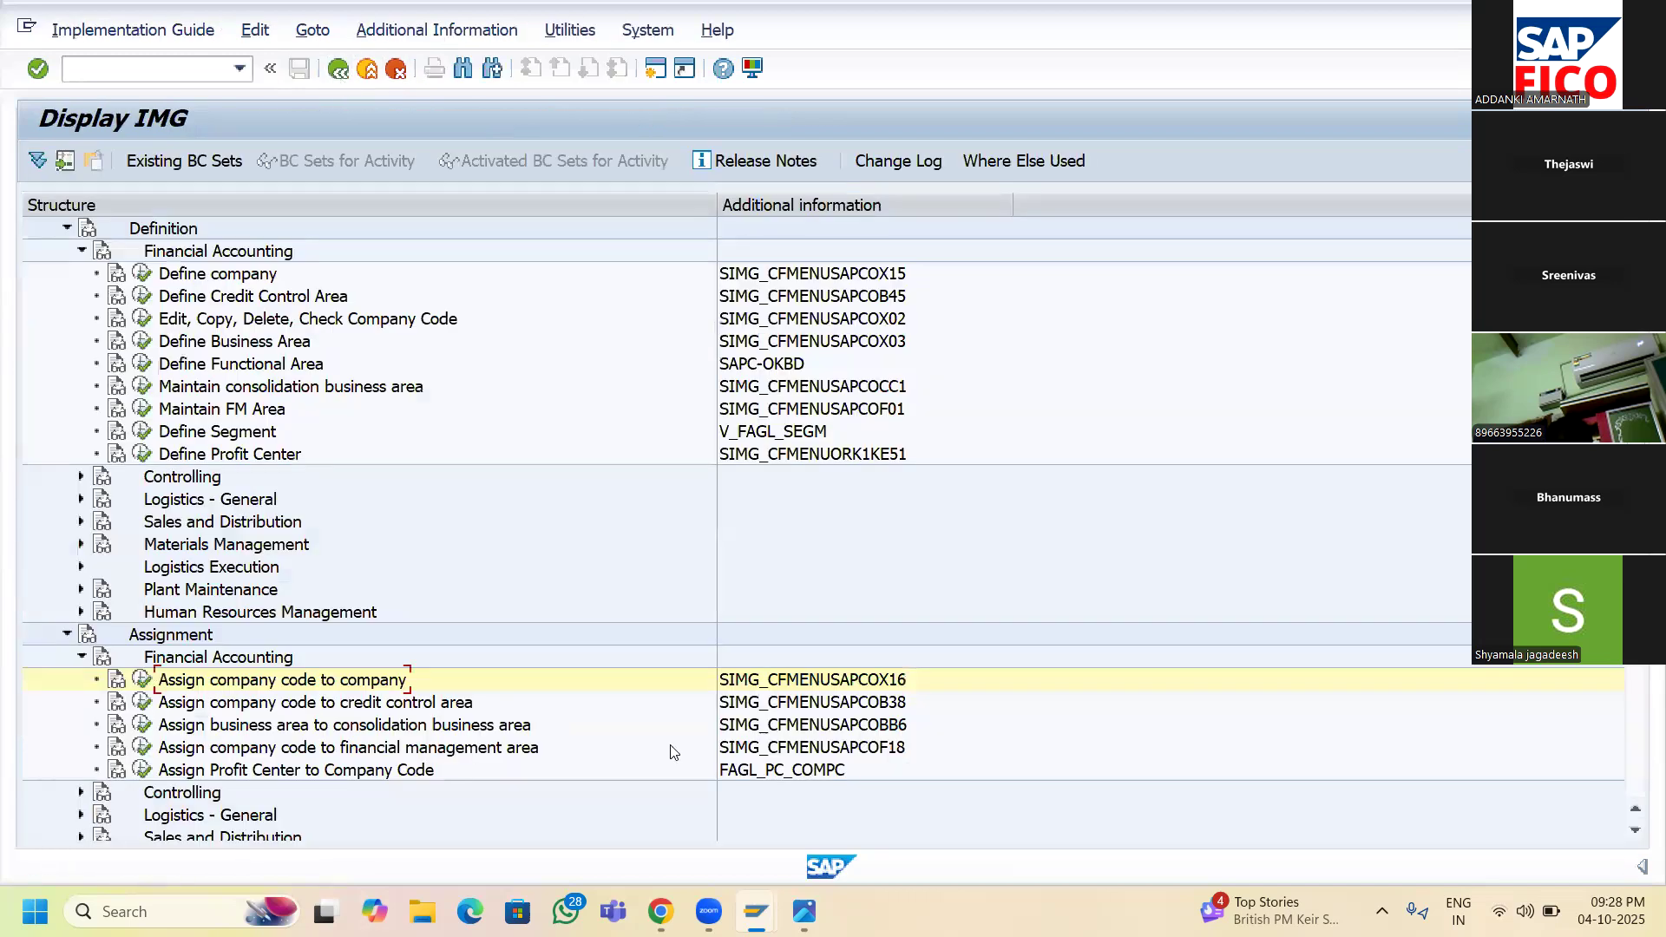
mouse_move(804, 911)
click(839, 799)
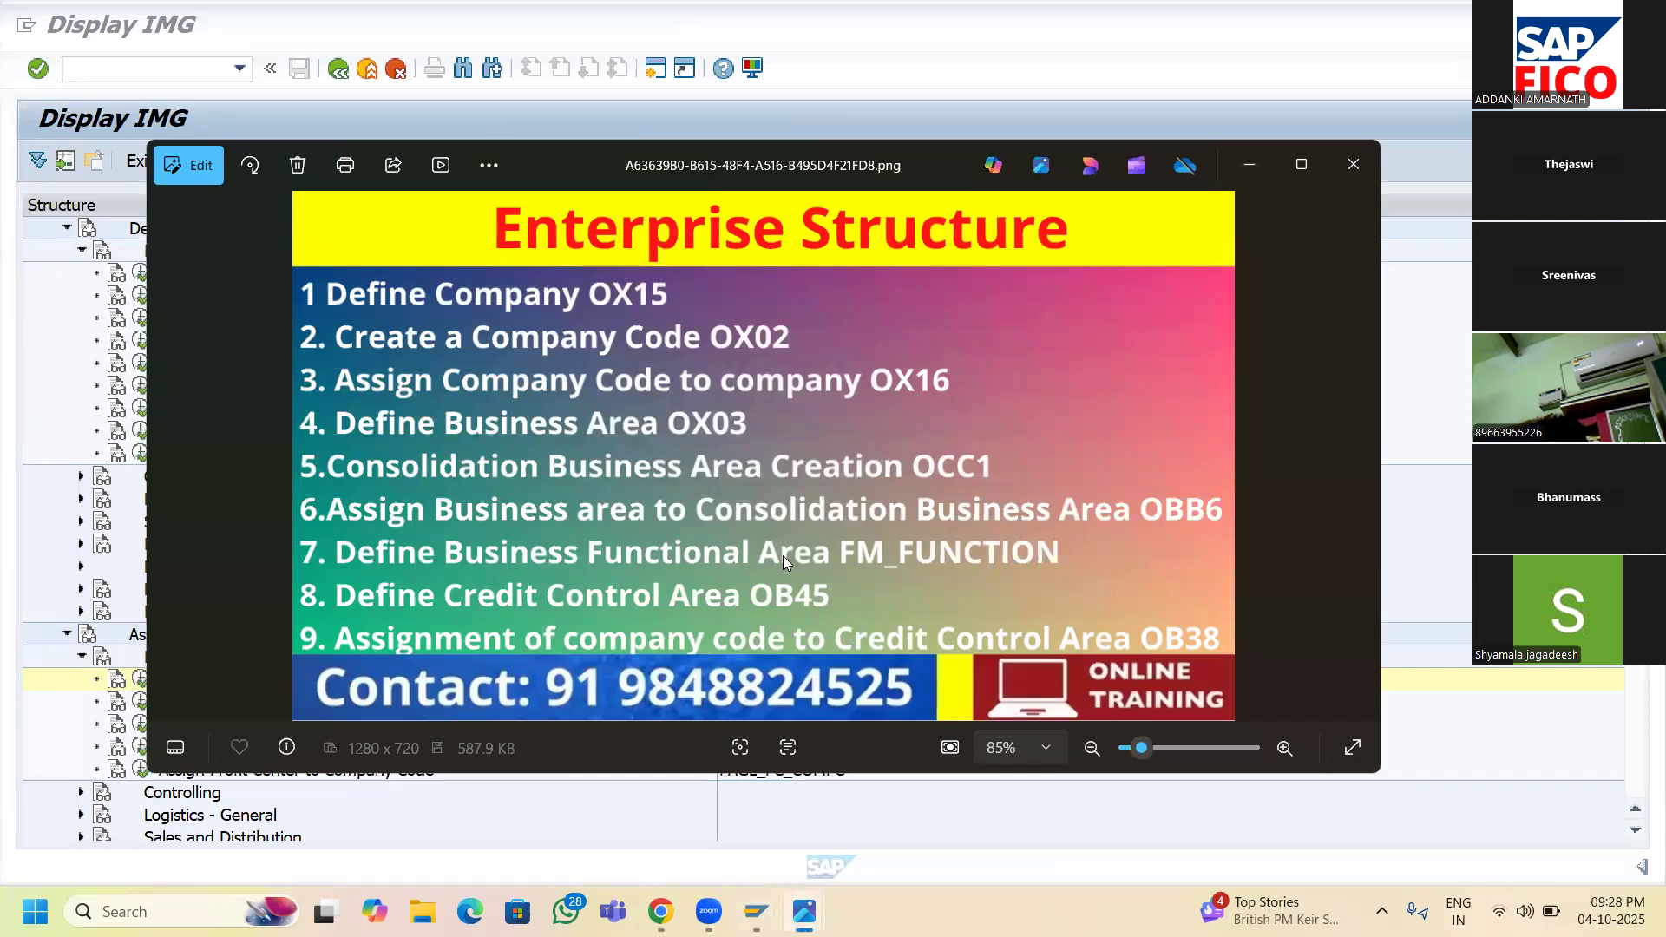
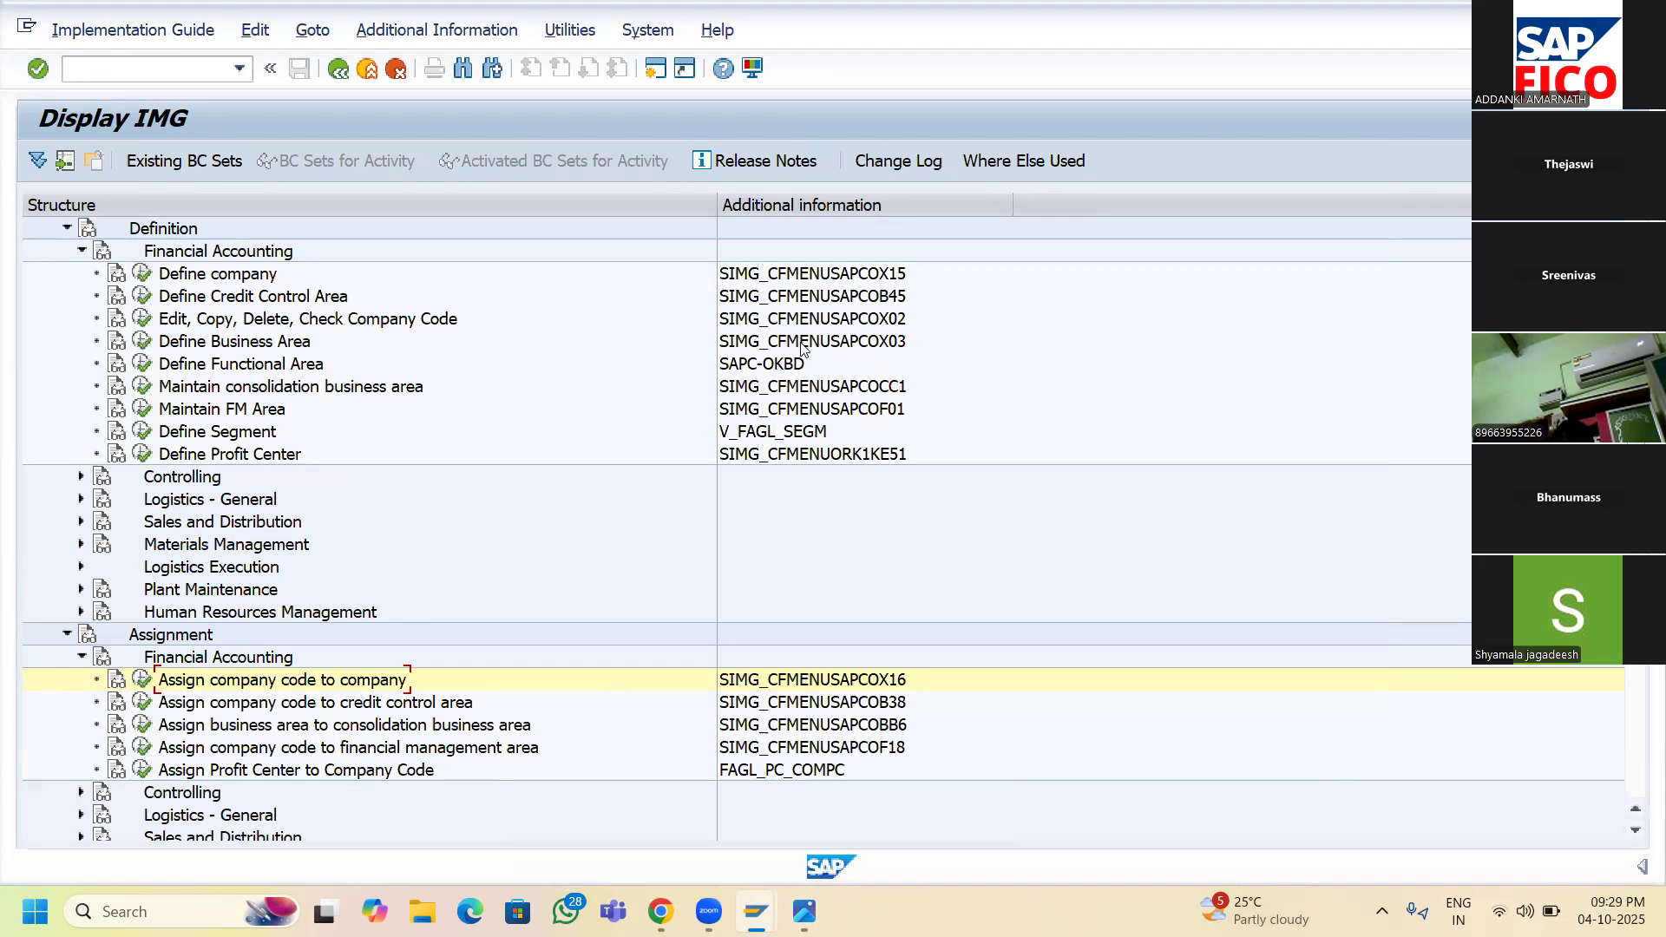
- Execute Define Business Area under Enterprise Structure > Definition > Financial Accounting in the IMG
click(142, 342)
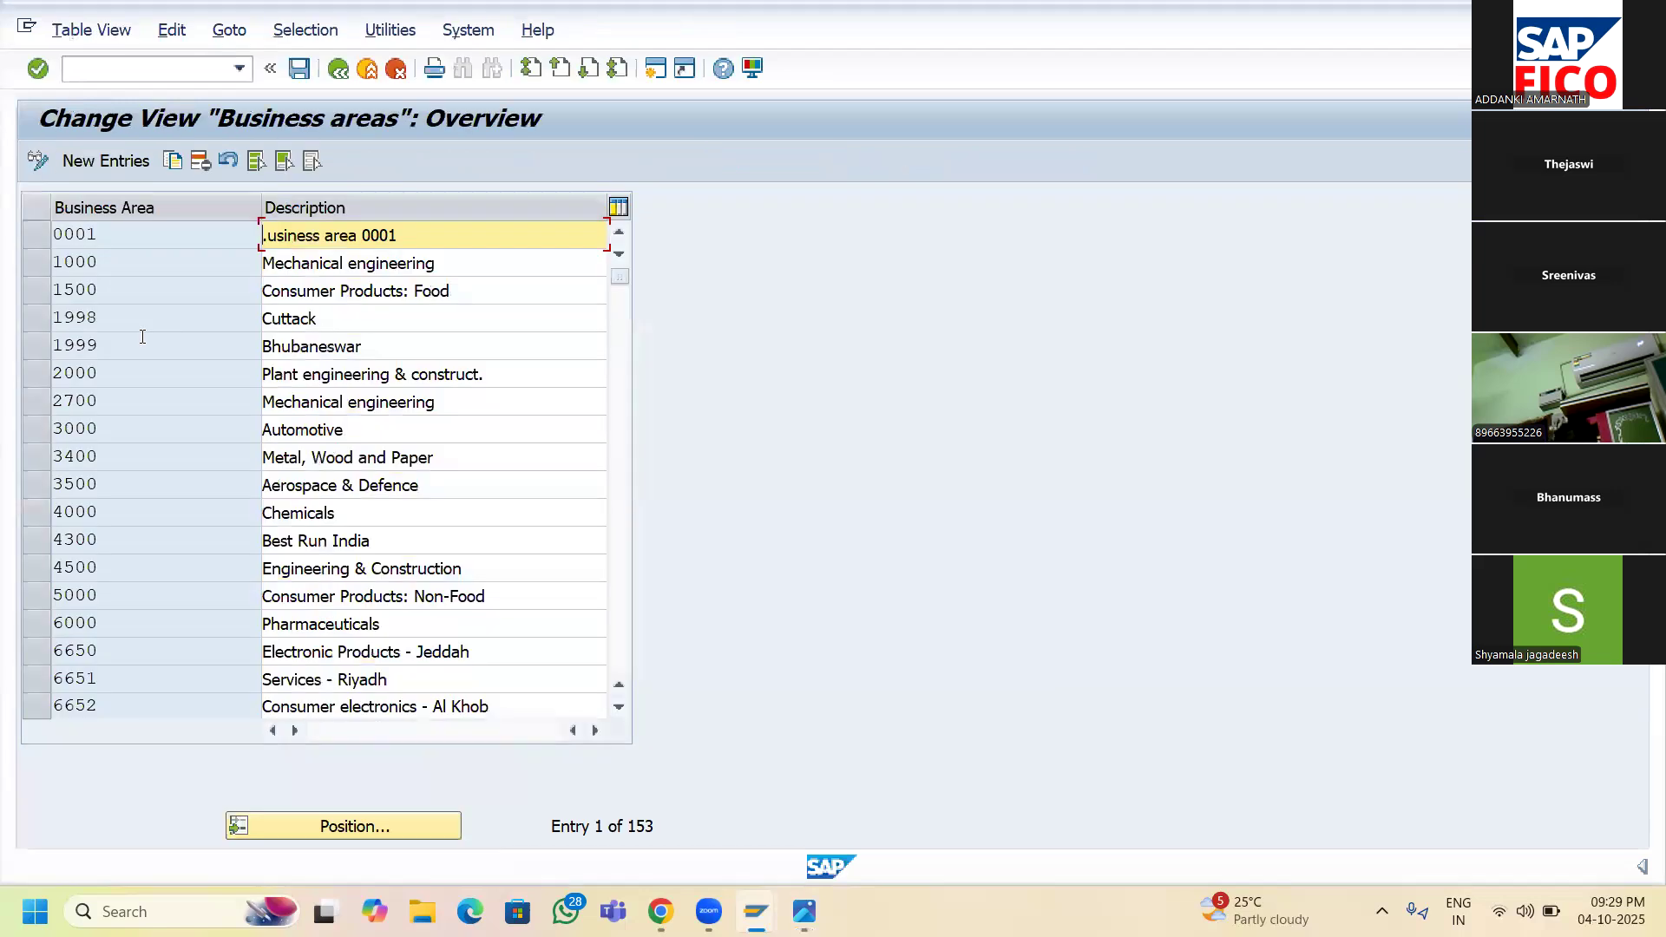
- Add new business area SAHY described as 'HYDERABAD BUSINESS AREA OF SR11'
click(90, 167)
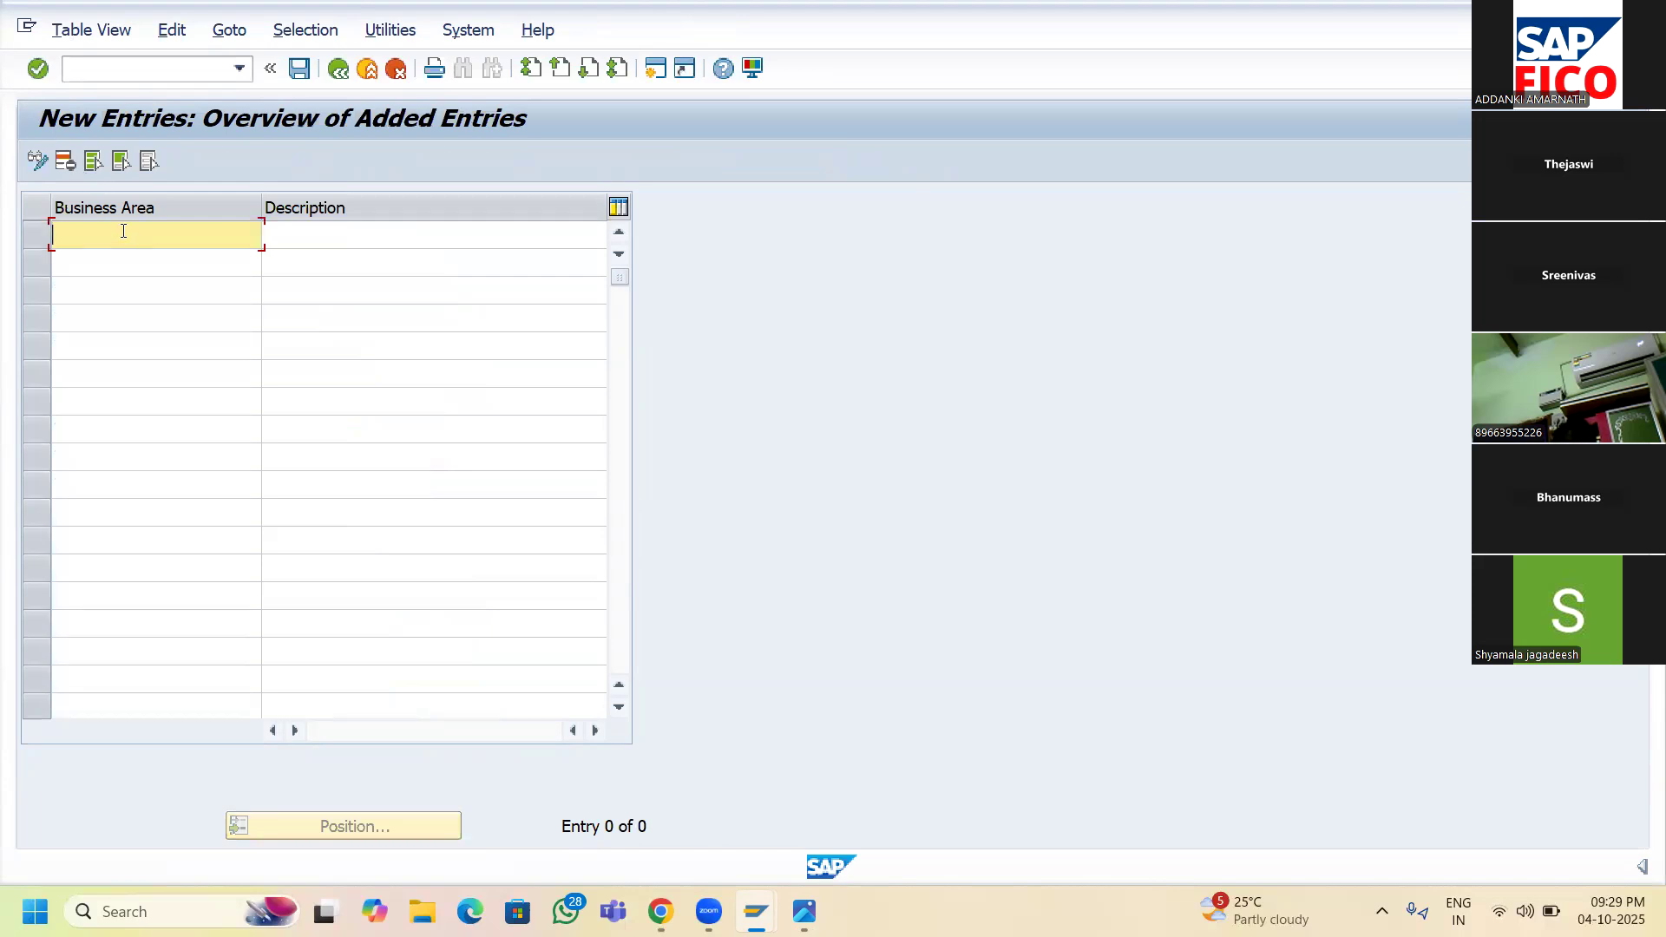
text(SAHY)
key(Tab)
text(H)
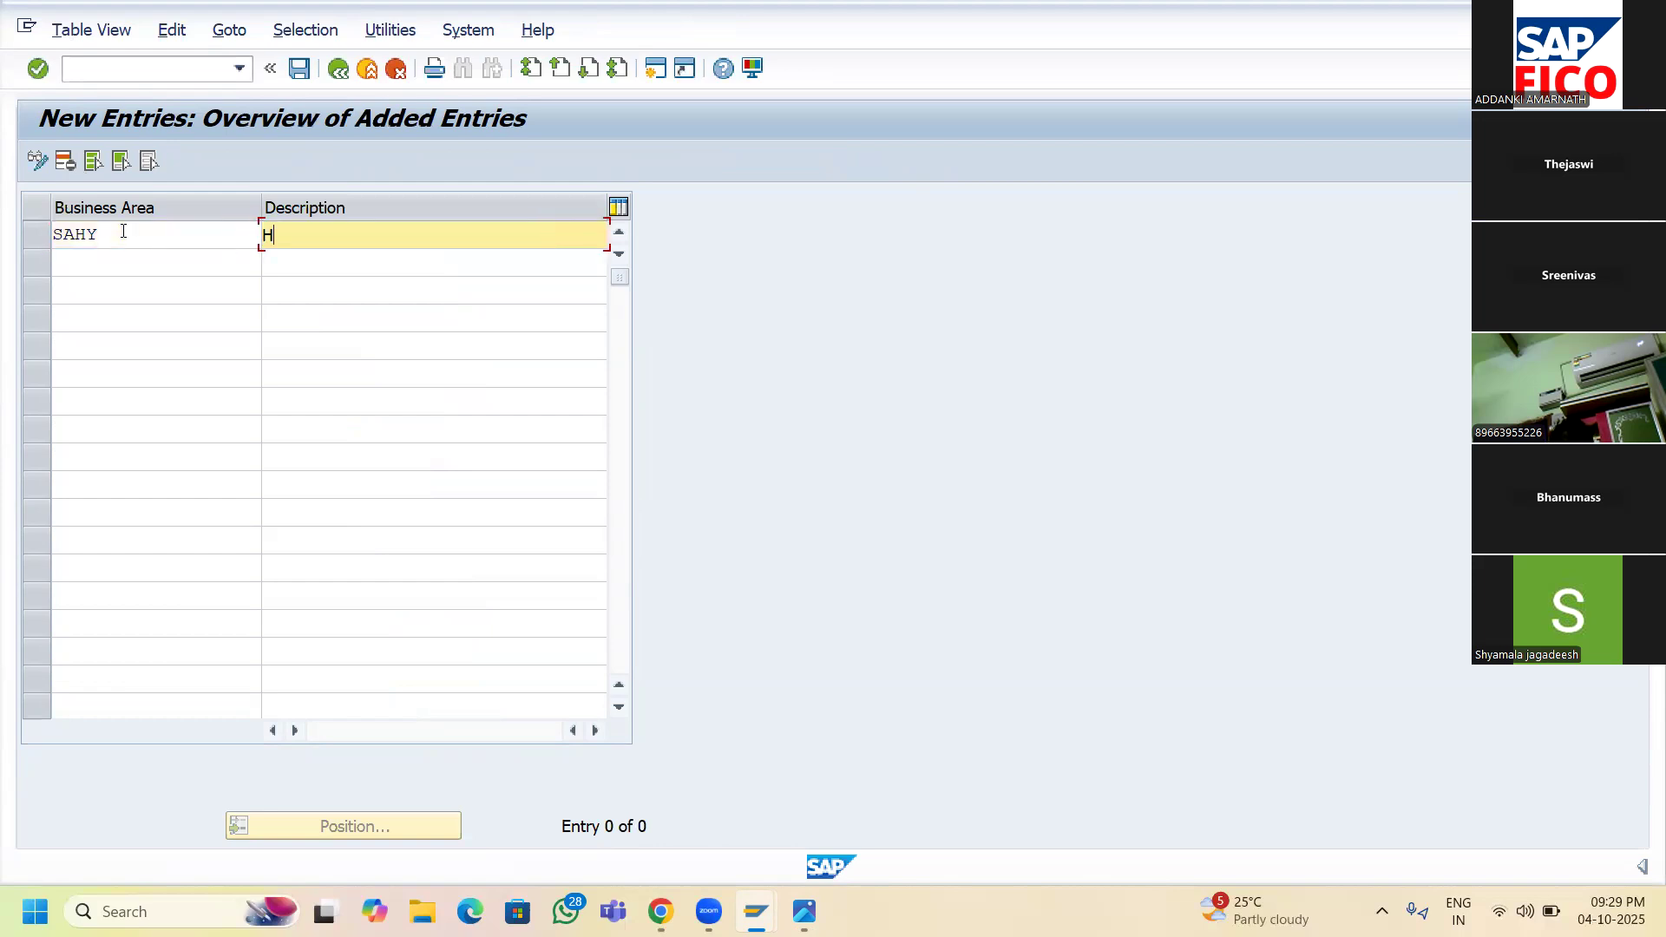
text(YDERABAD BUSINE)
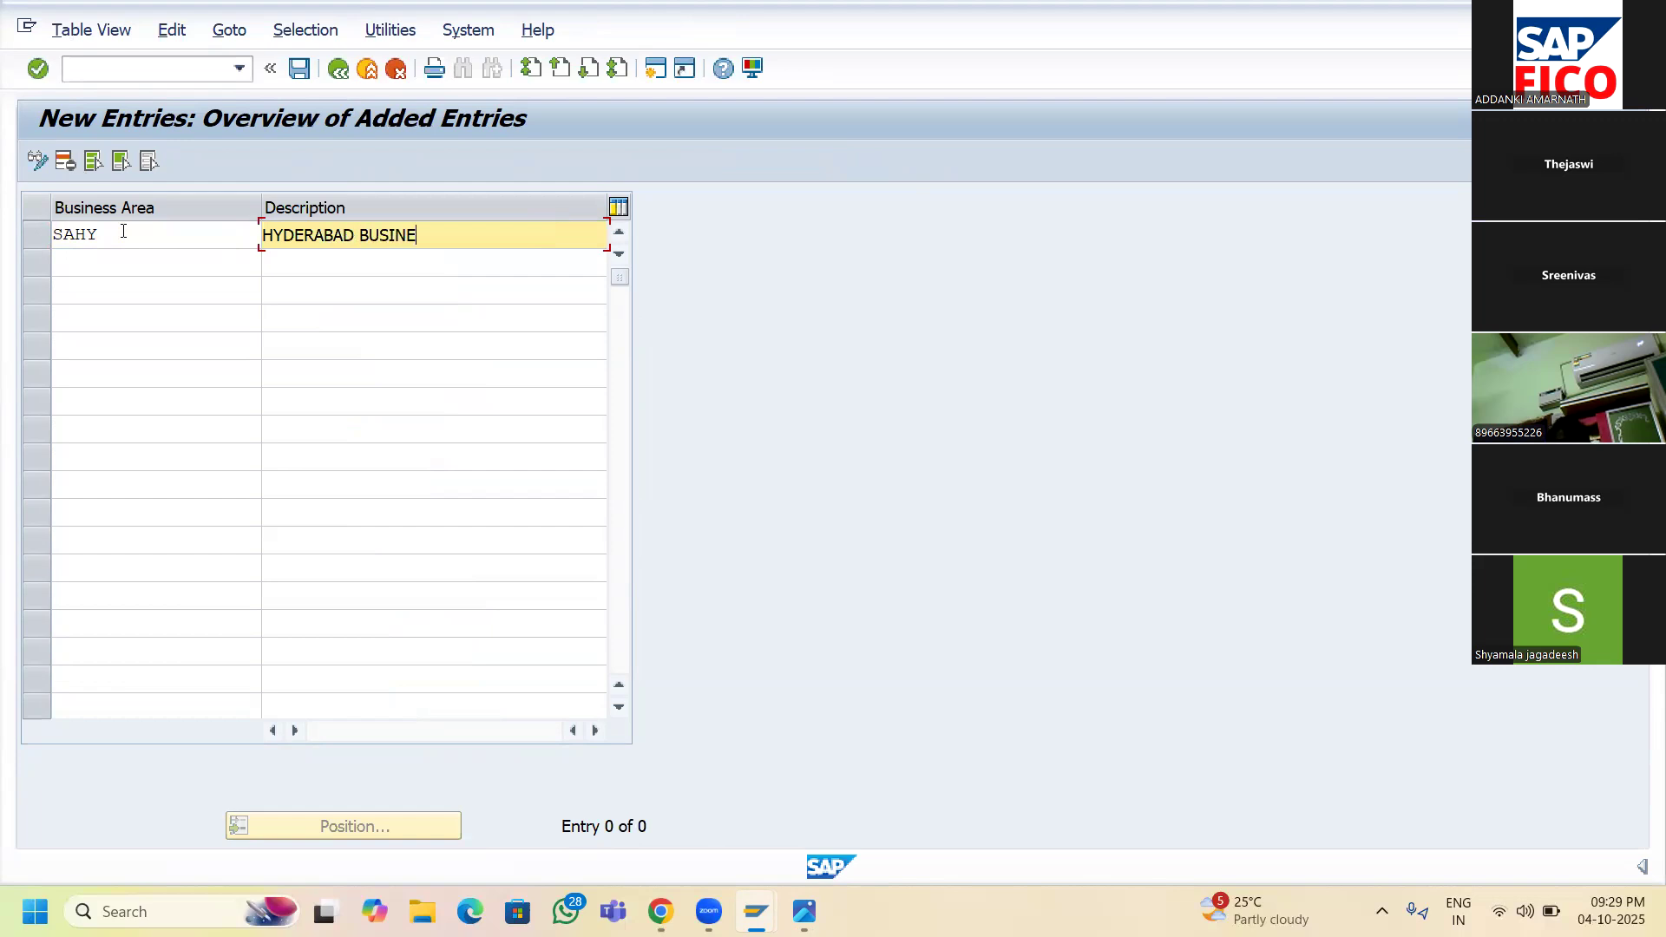
text(SS AREA OF SR1)
click(436, 237)
key(BackSpace)
text(SR11)
- Add business area SABG described as 'BANGALORE BUSINESSAREA OF SR11'
click(198, 268)
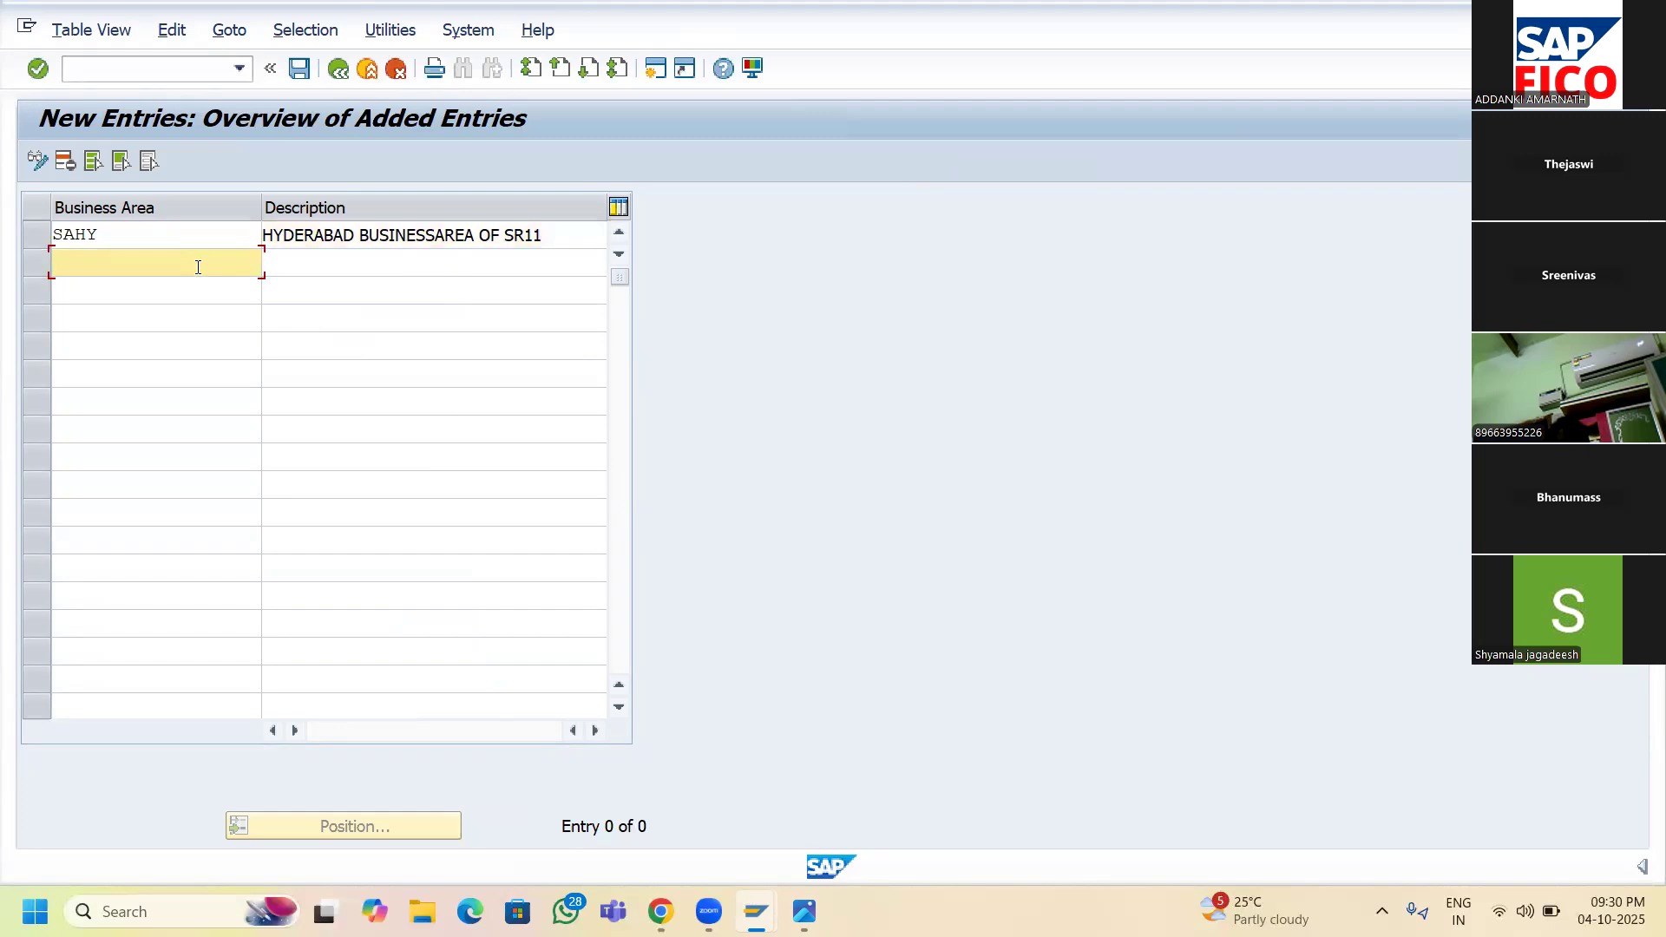
text(SABG)
key(Tab)
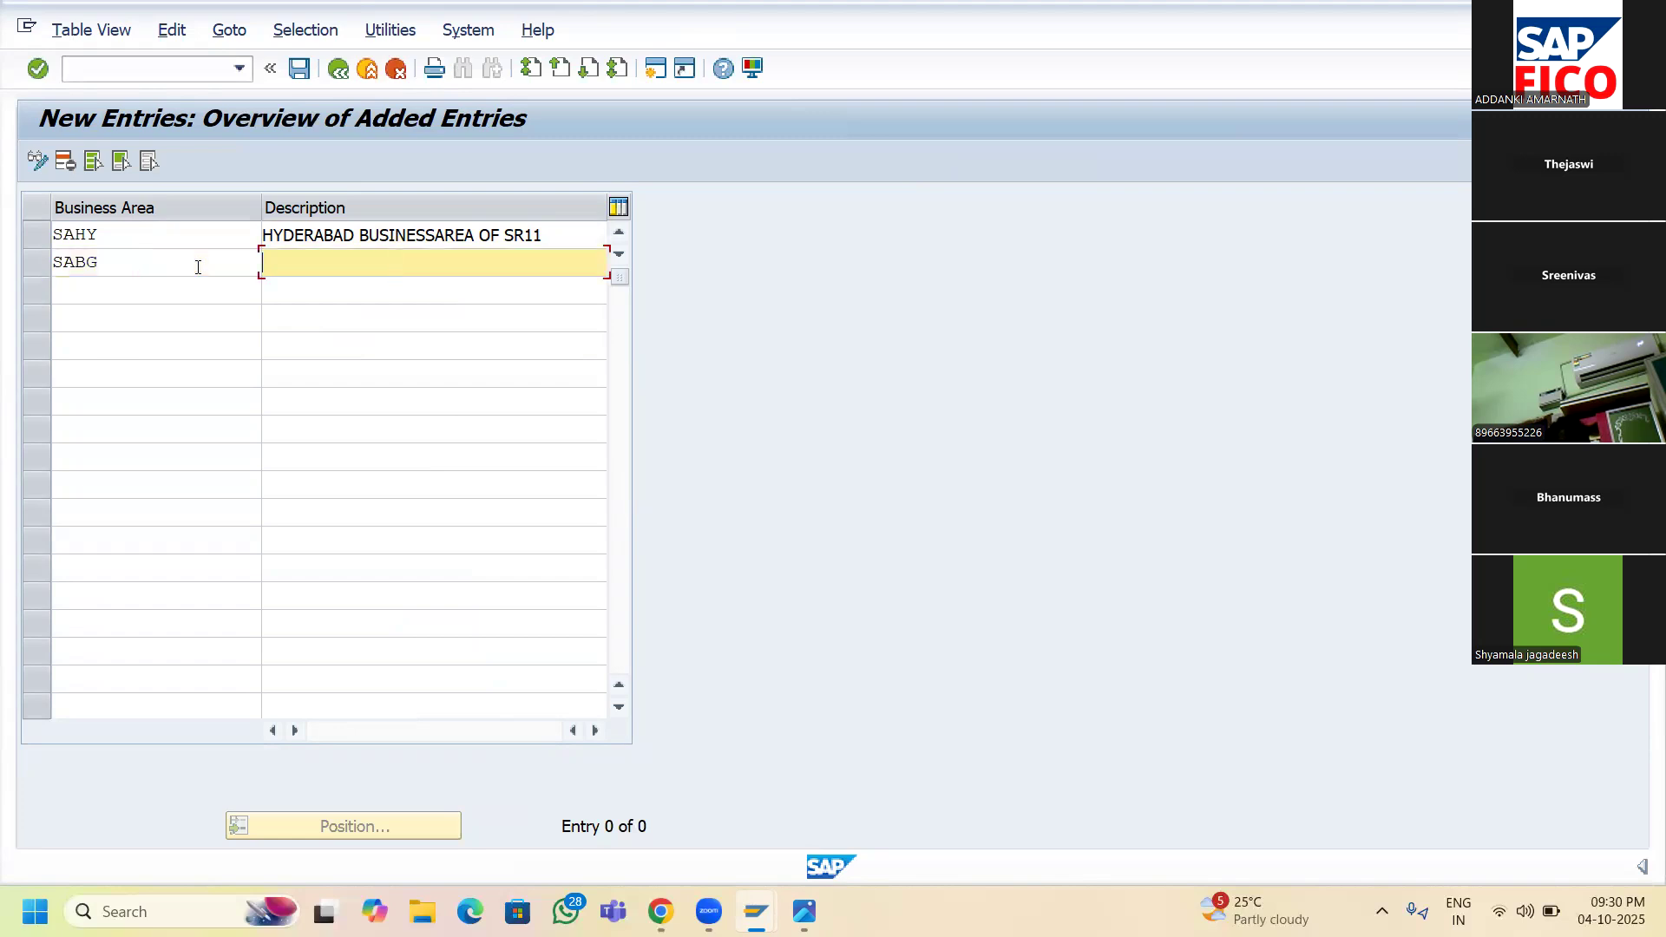
text(BANGALORE BUSINESSAREA OF SR11)
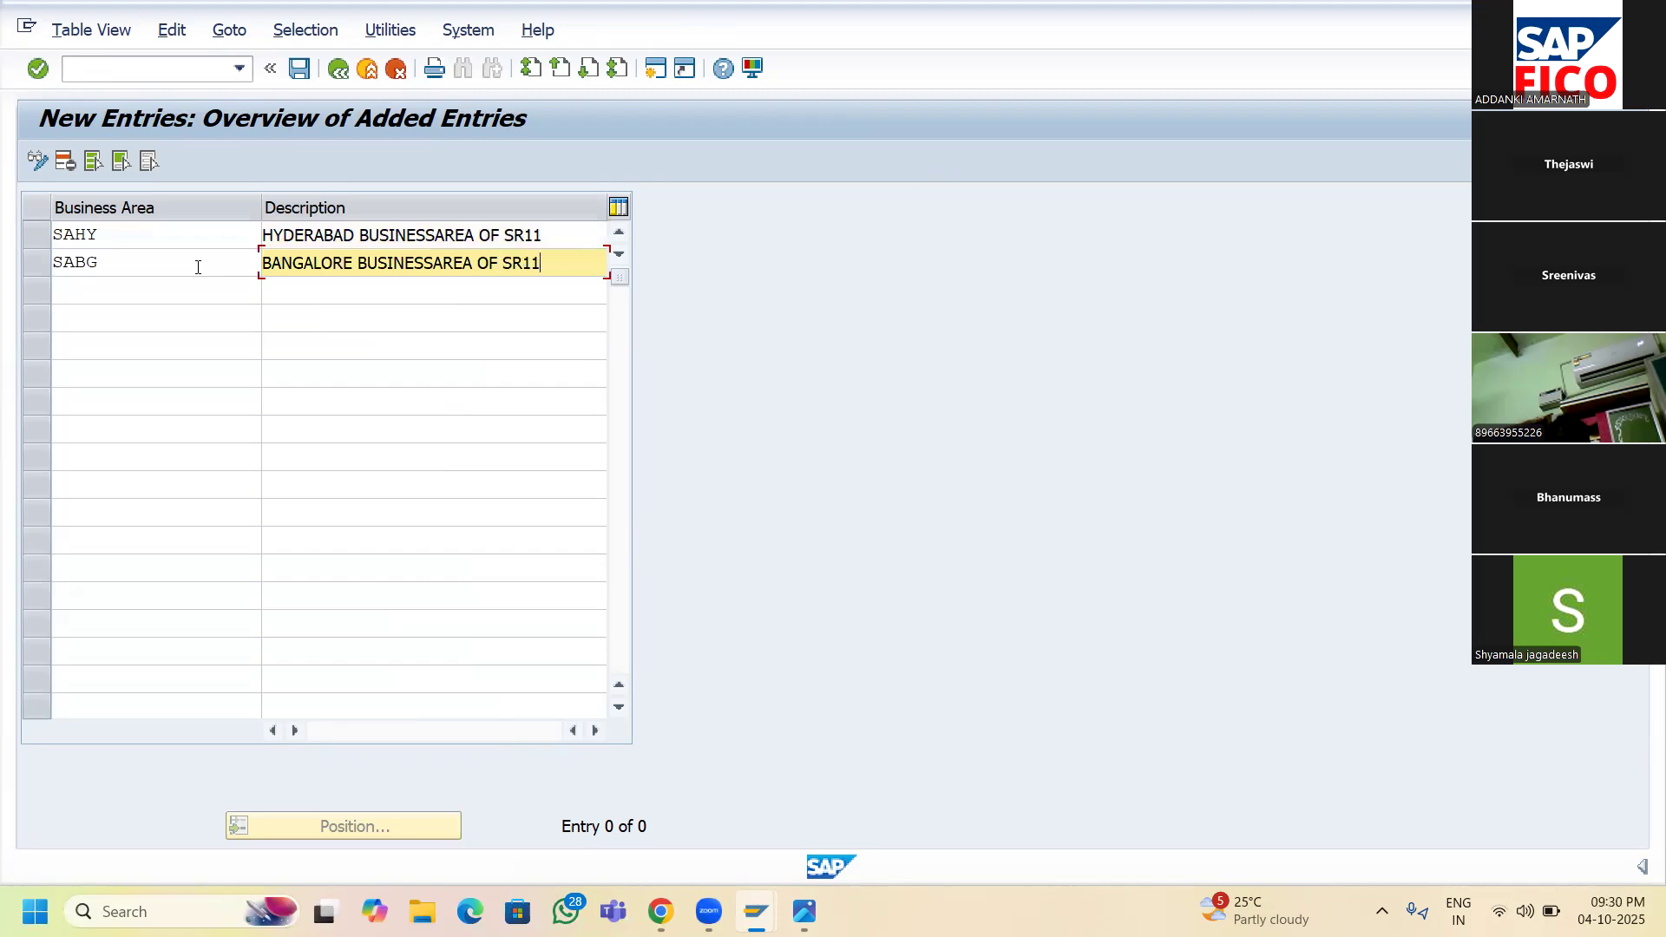
key(Down)
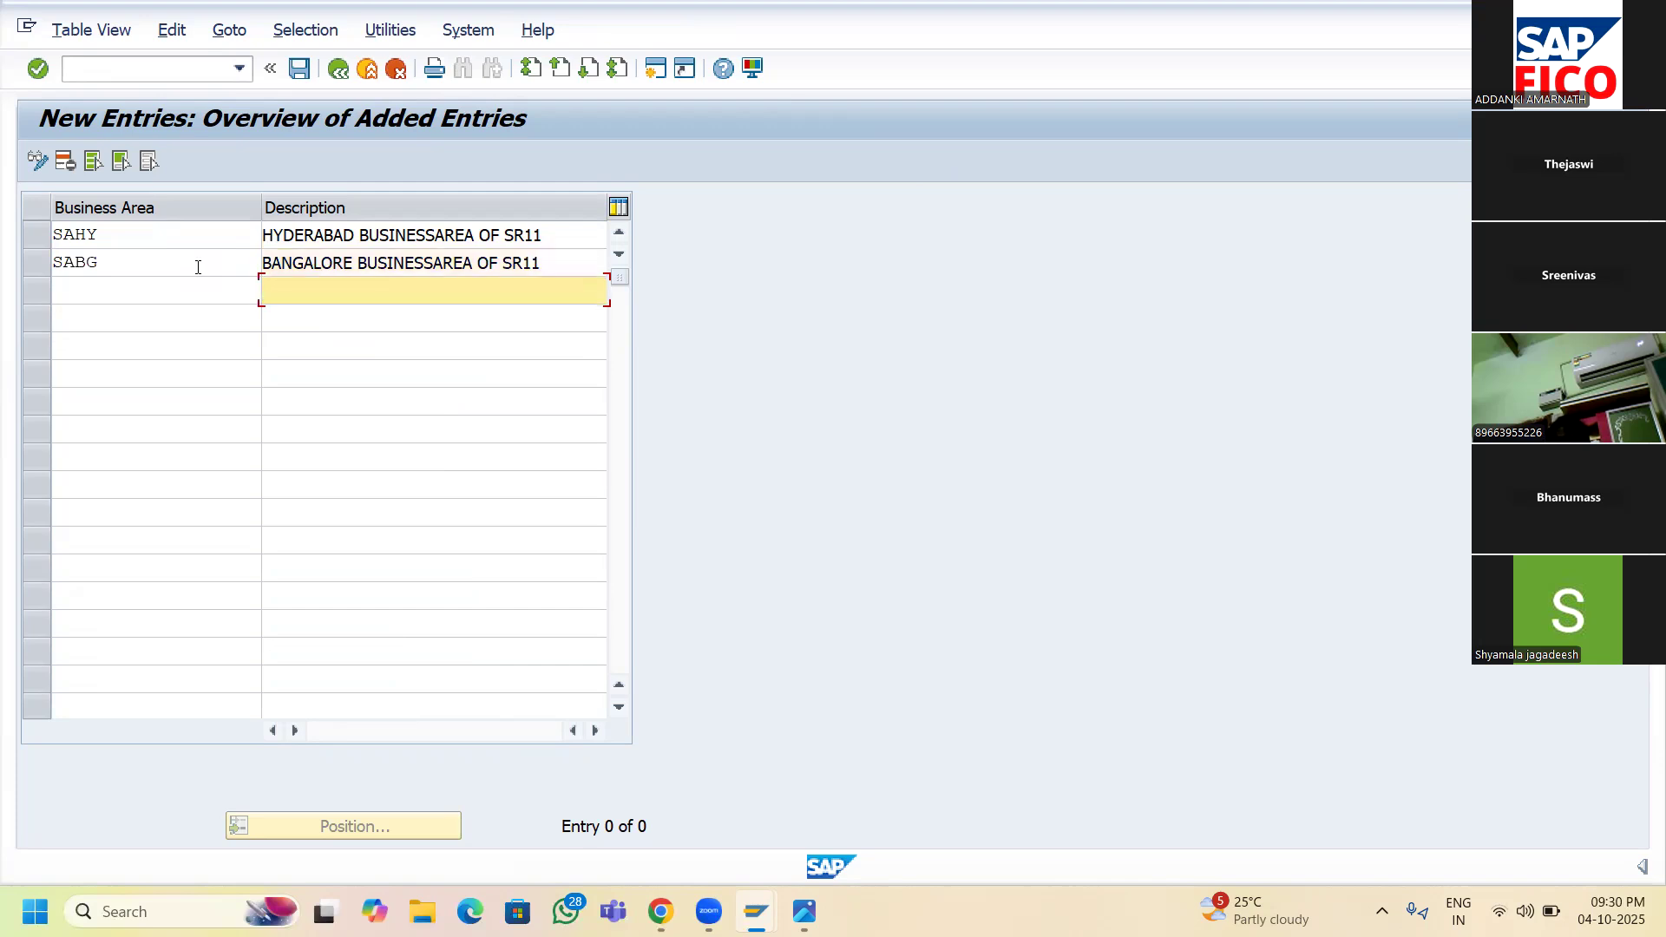
key(shift+Tab)
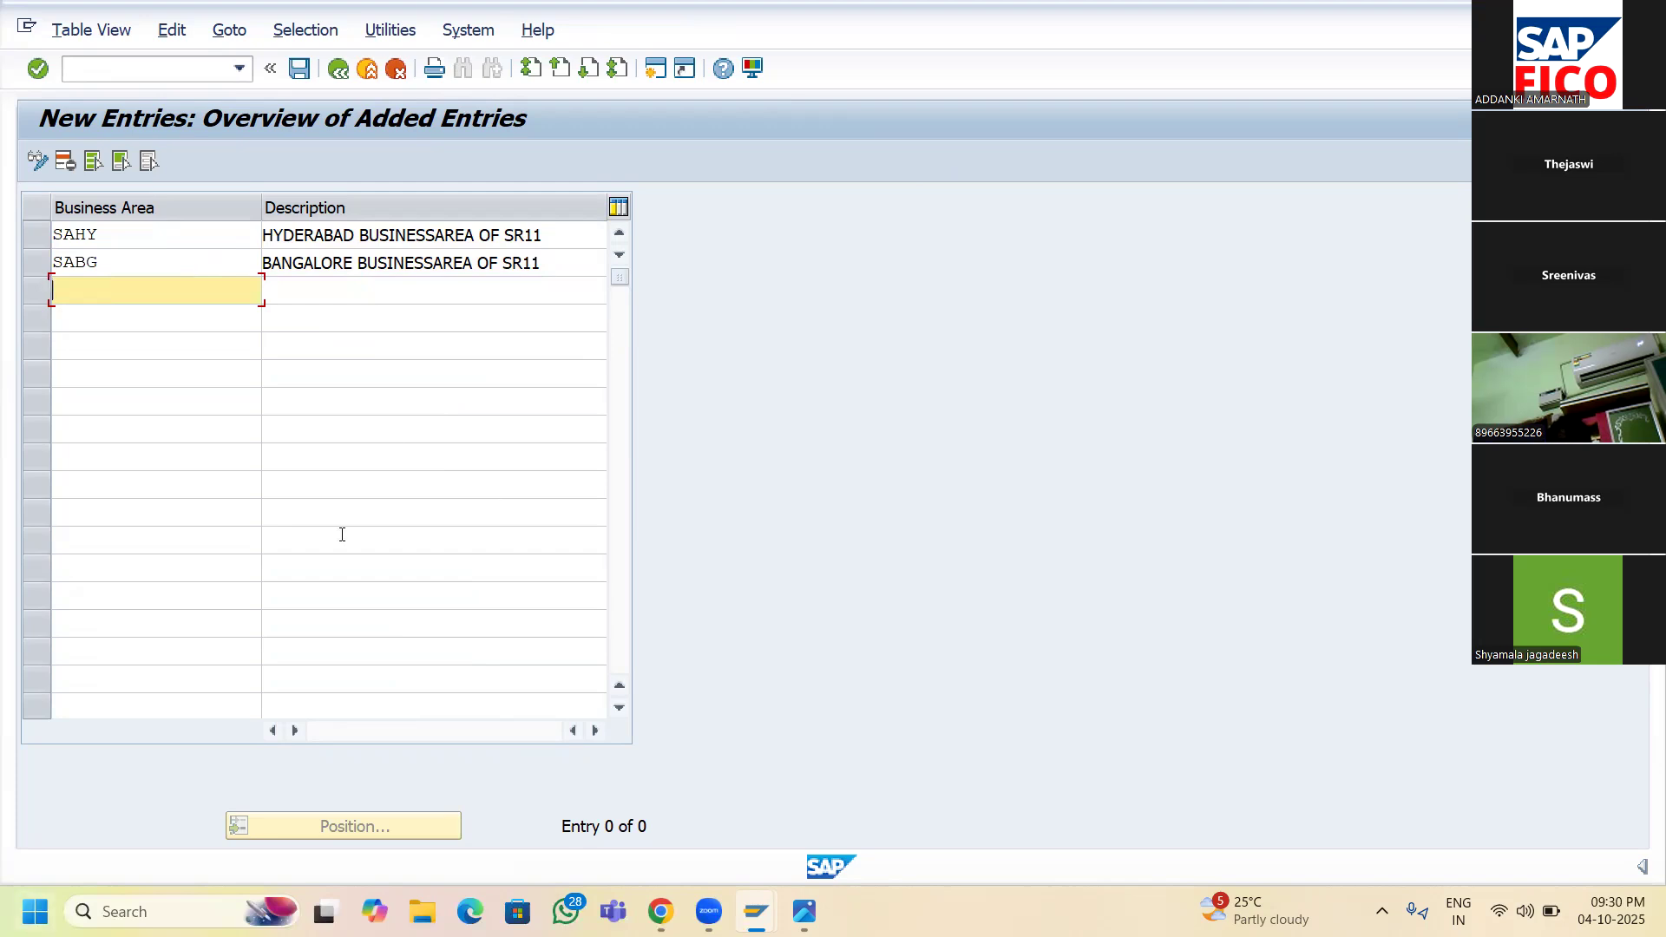
- Add business area SAVG described as the Vijayawada business area of SR11
text(SAVG)
key(Tab)
text(VIJAW)
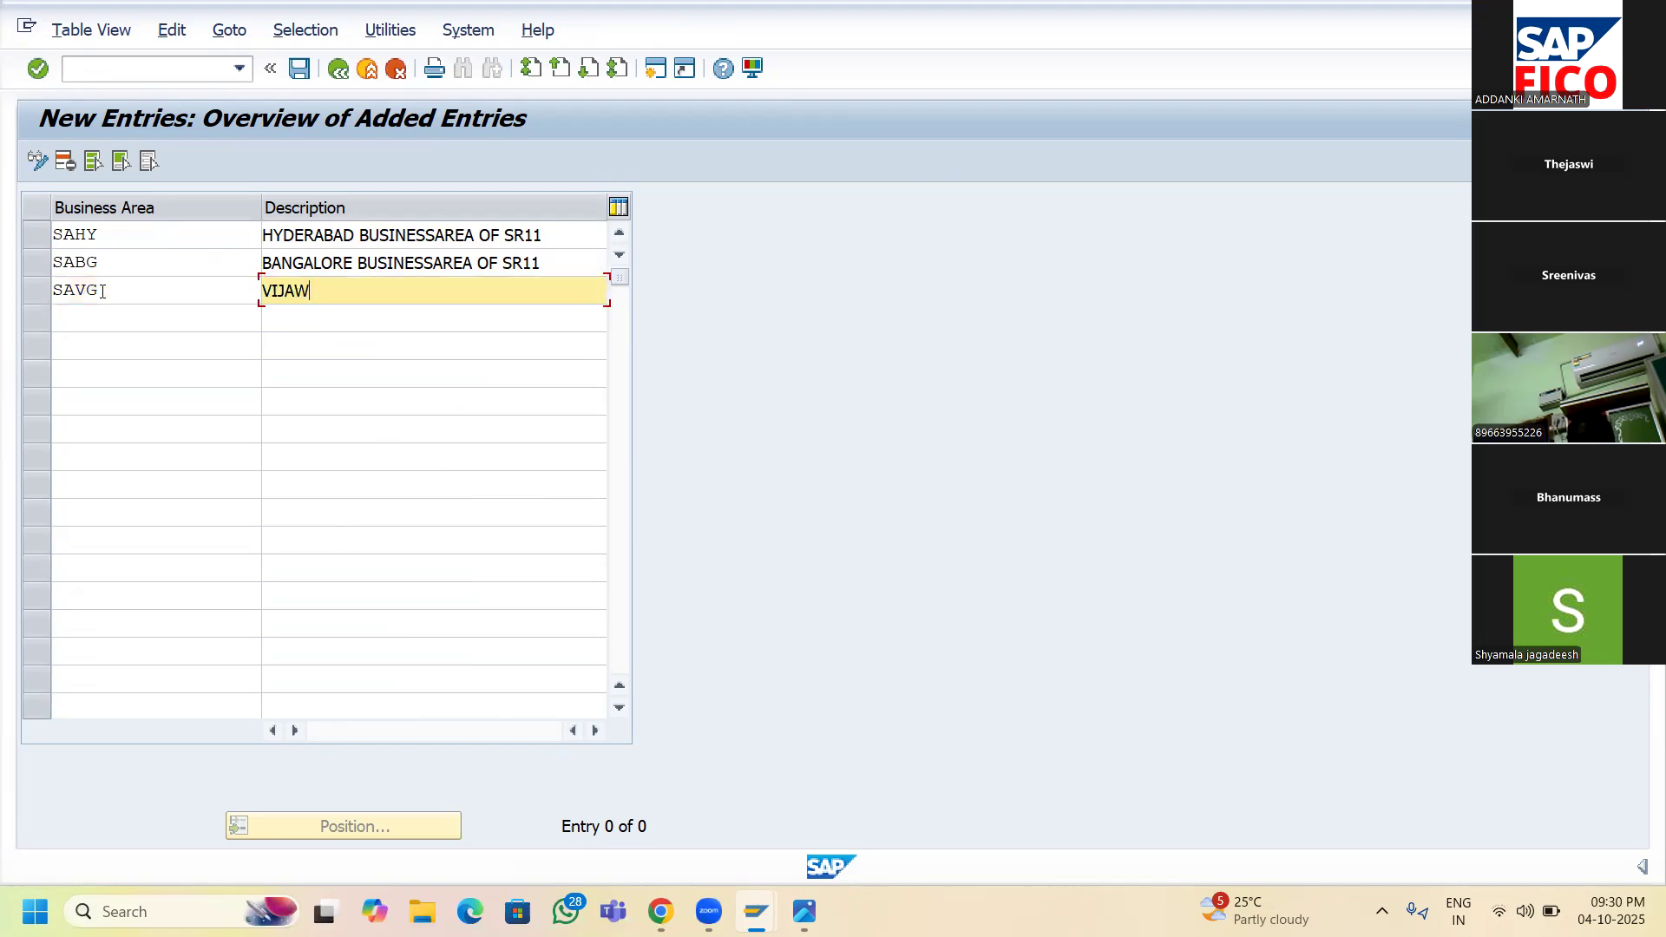
text(ADA)
key(BackSpace)
key(BackSpace)
key(BackSpace)
key(BackSpace)
key(BackSpace)
text(AYAWADA BUSINESSAREA)
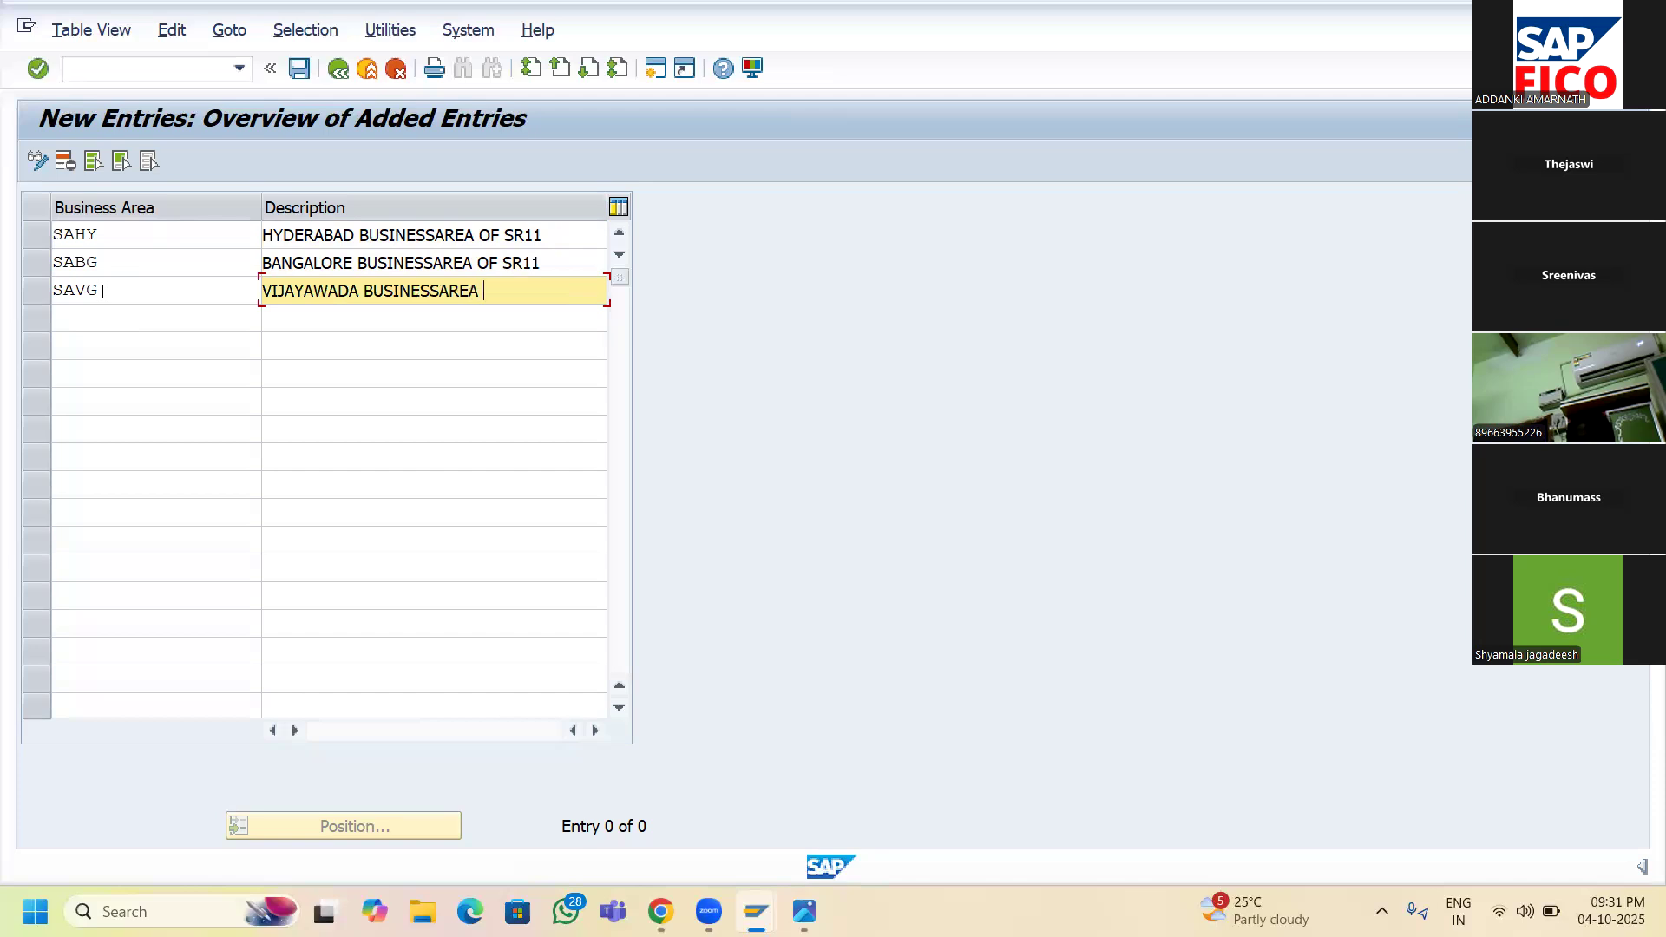
text( OF SR1)
key(Left)
key(BackSpace)
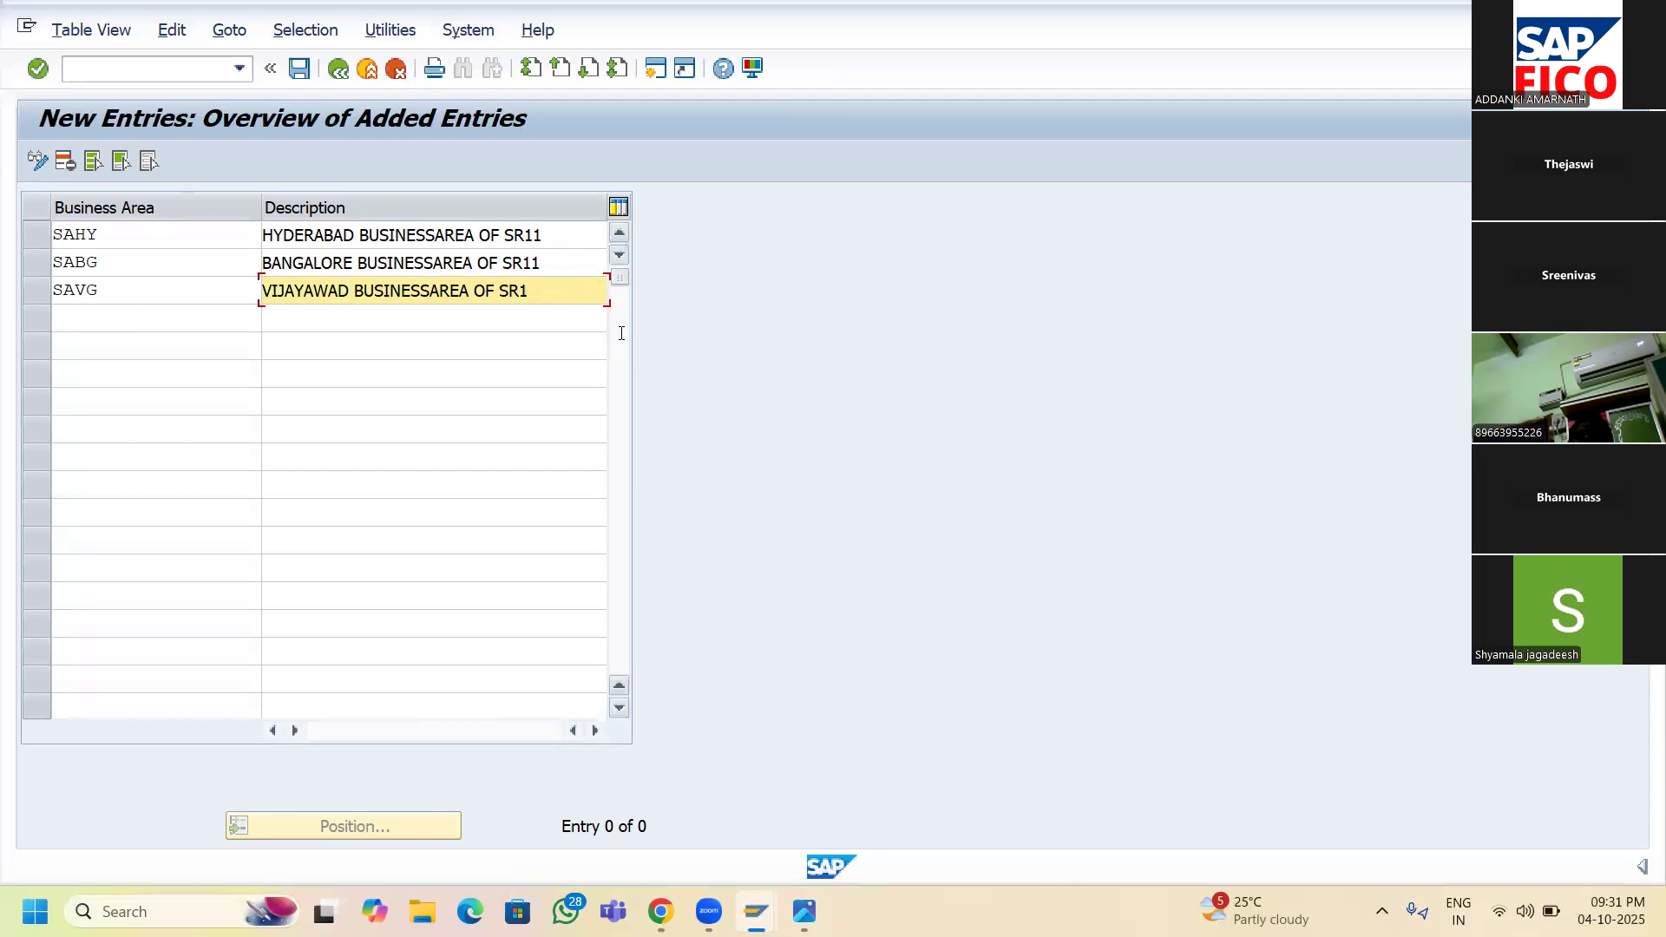
click(552, 301)
text(1)
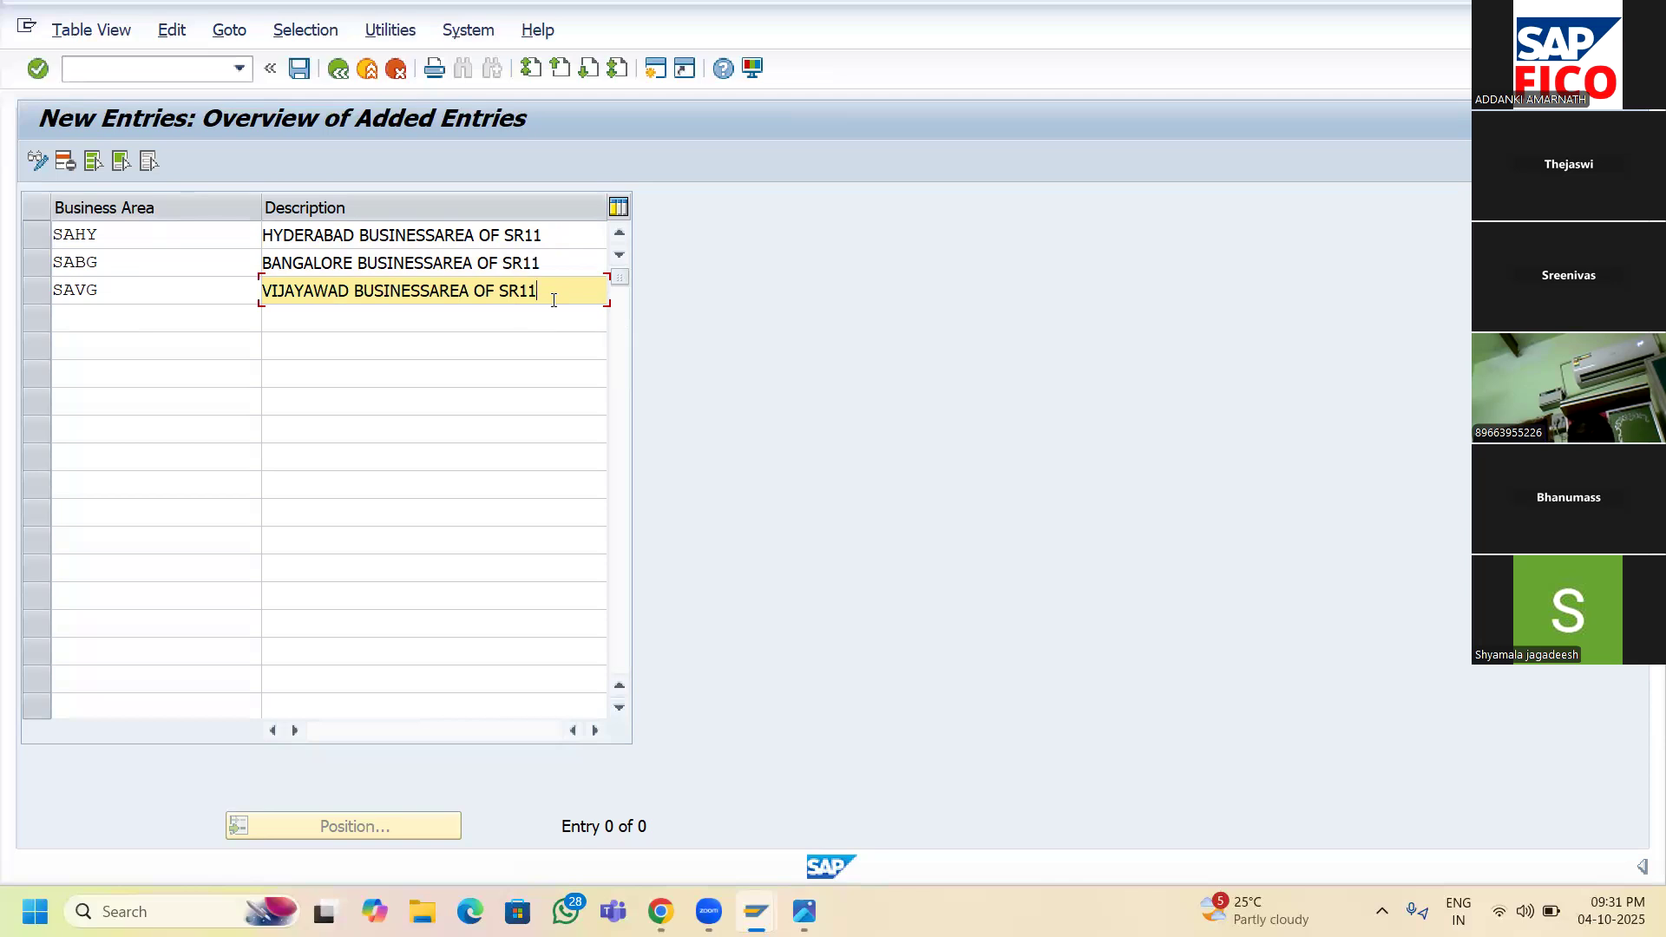
- Add business area SACG described as 'CHENNAI BUSINESSAREA OF SR11' and save the entries
click(132, 325)
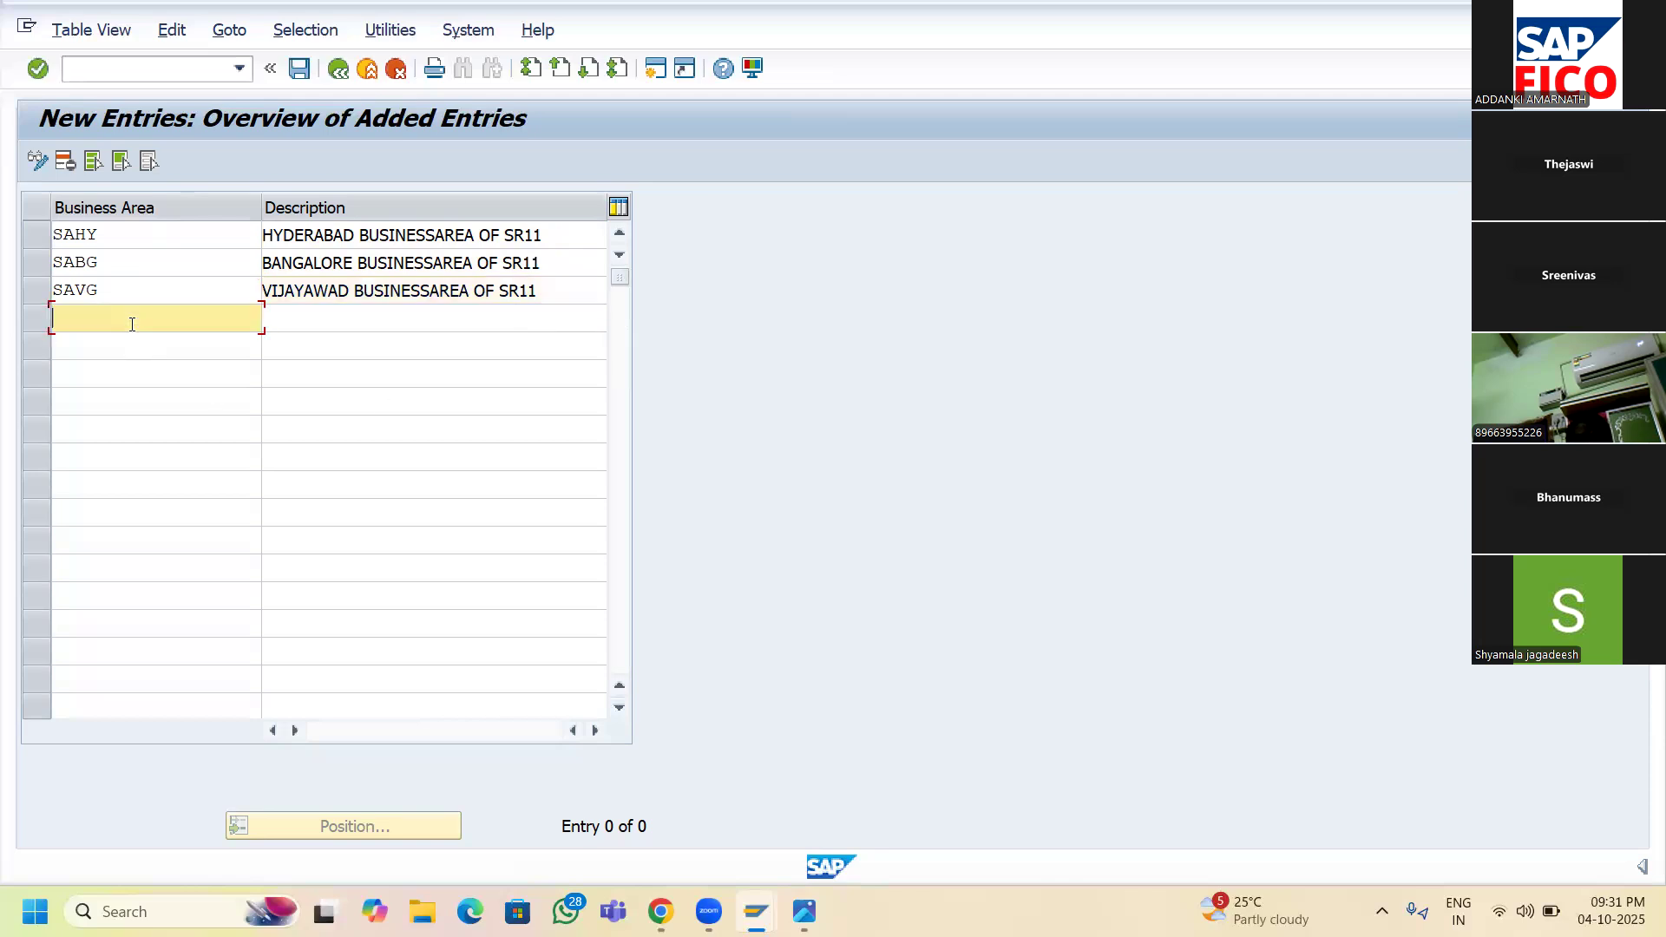
text(SACG)
key(Tab)
text(CHE)
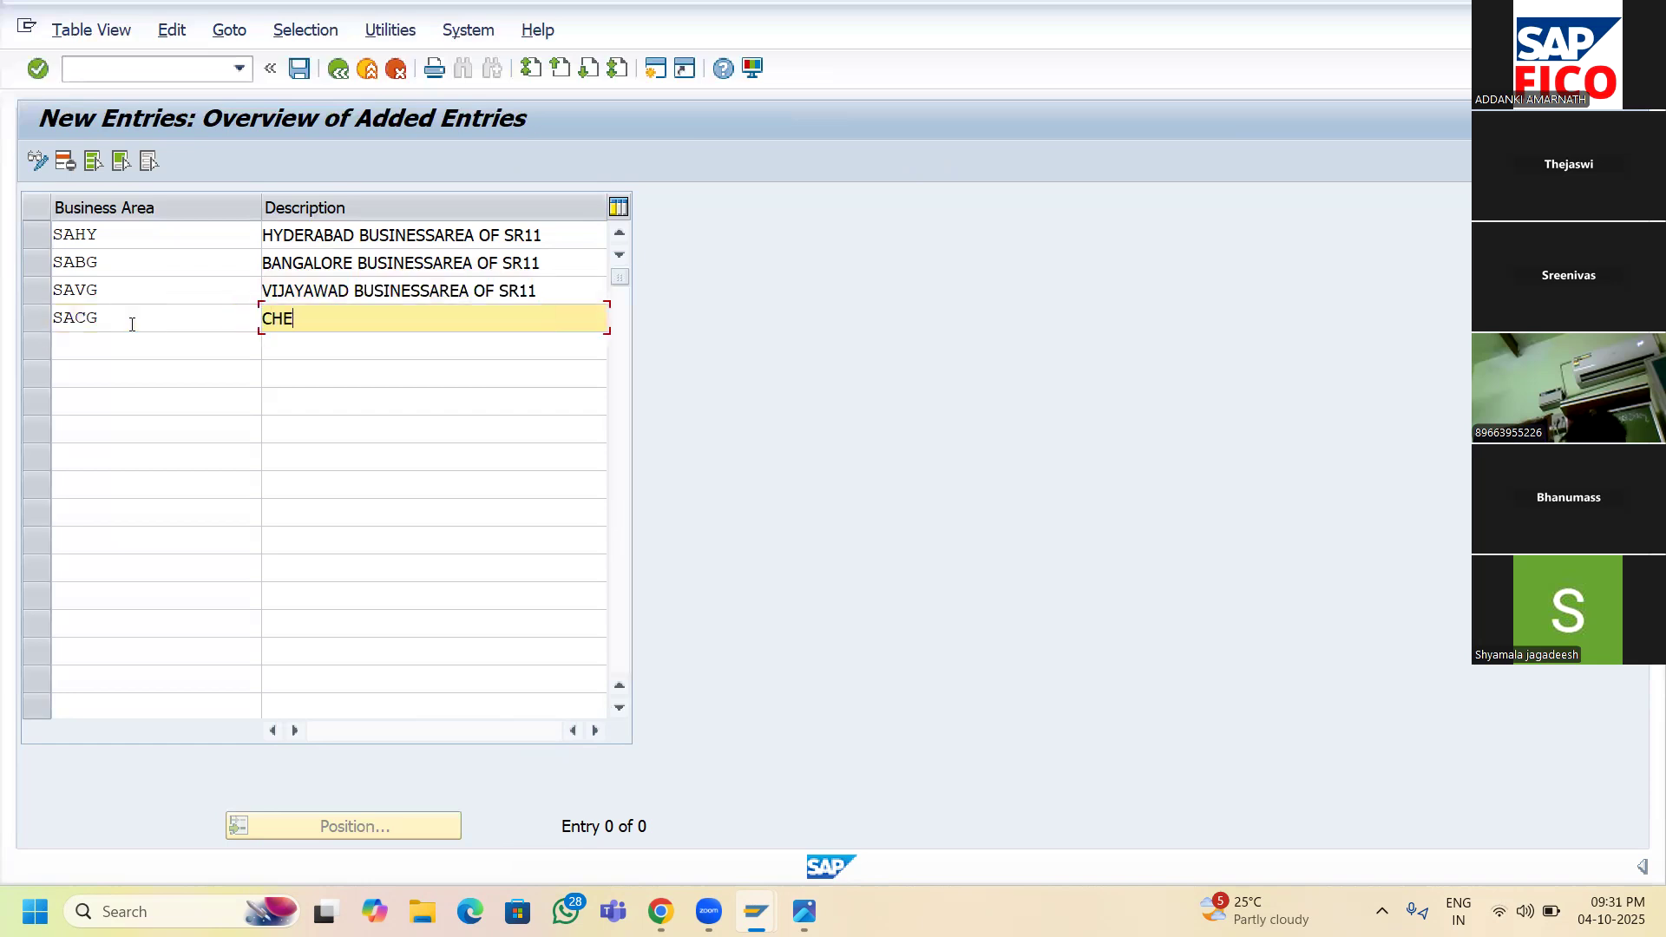
text(NNAI BUSINESSAREA O)
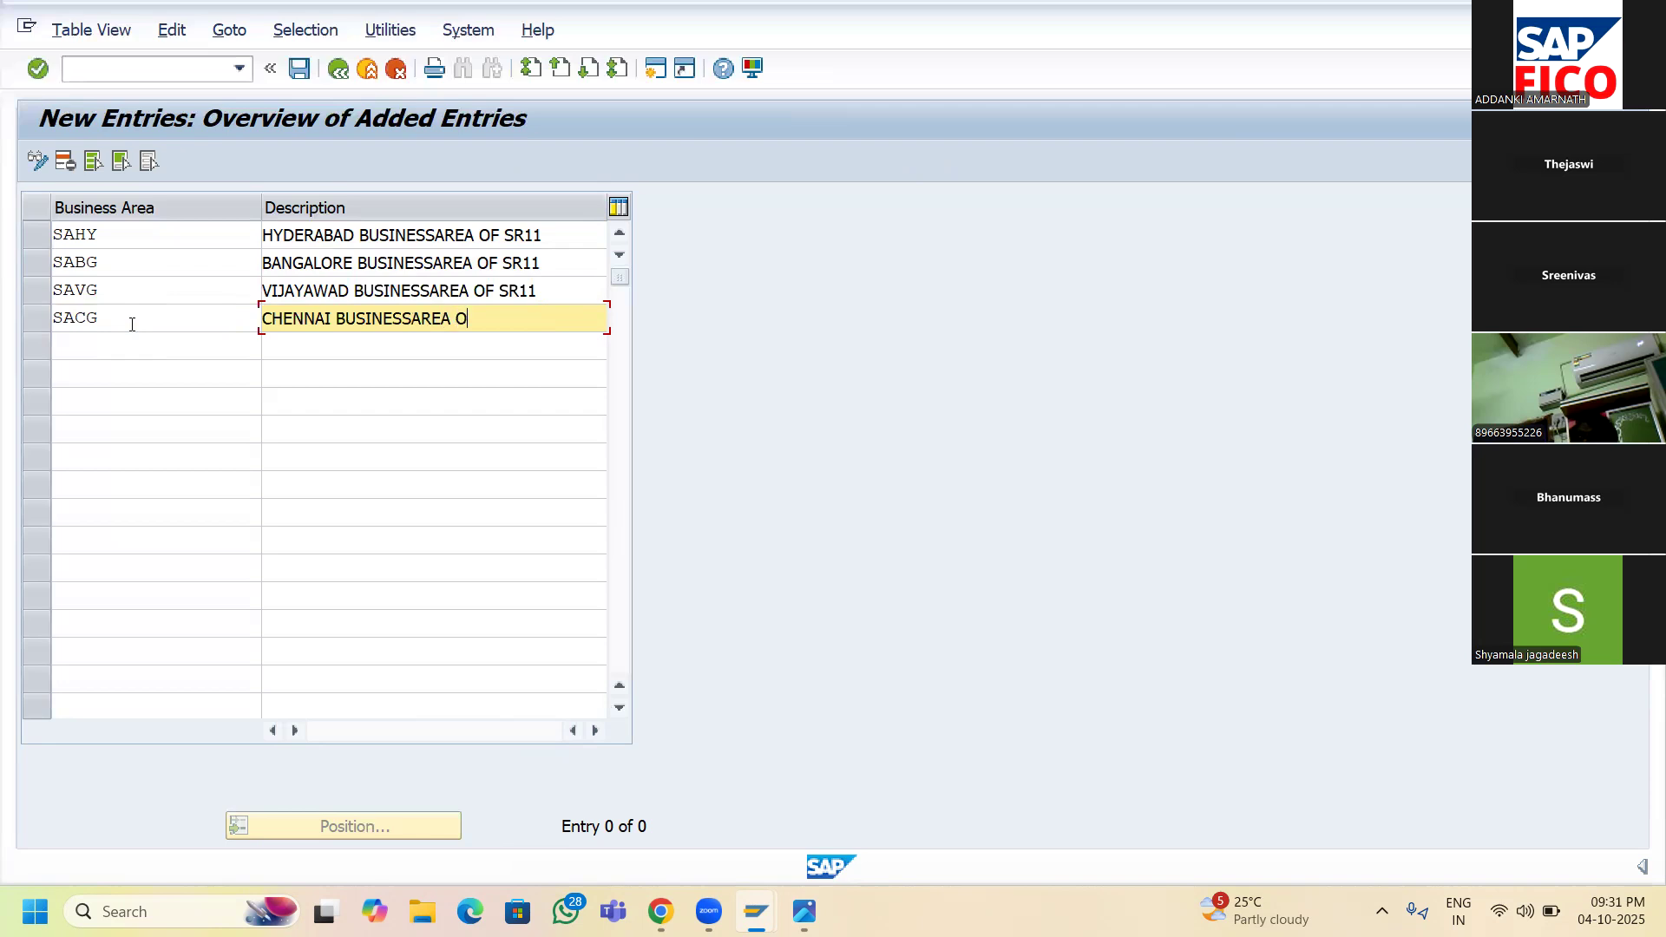
text(F SR11)
click(298, 69)
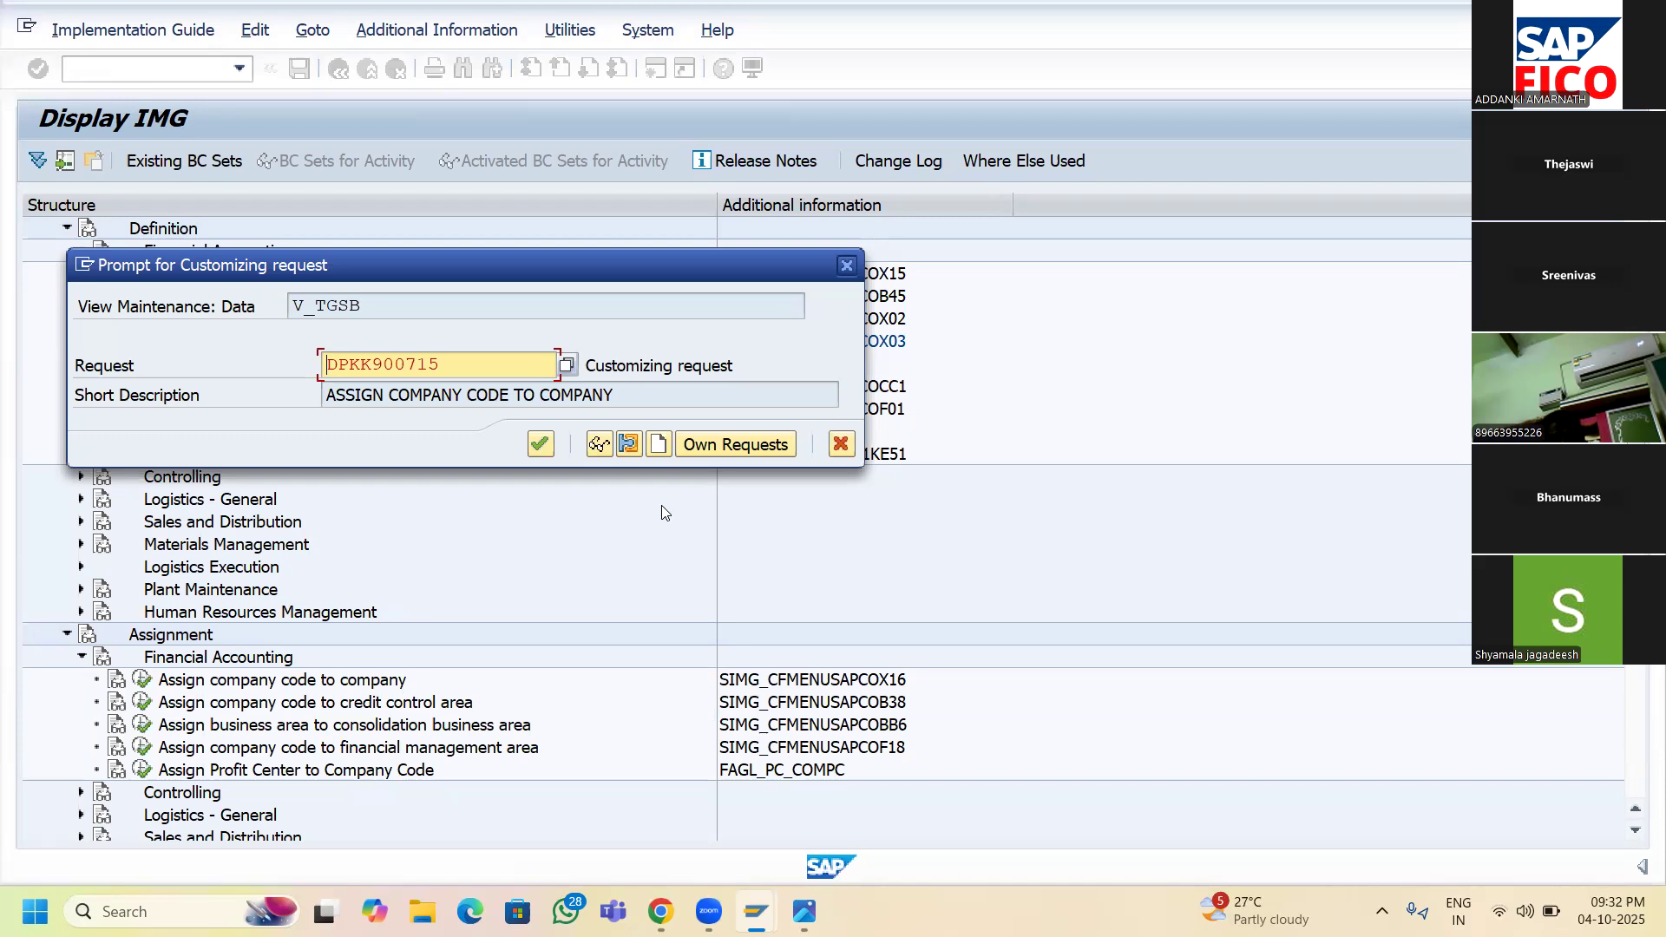
- Store the four business areas under new customizing request DEFINE BUSINESS AREAS
click(659, 447)
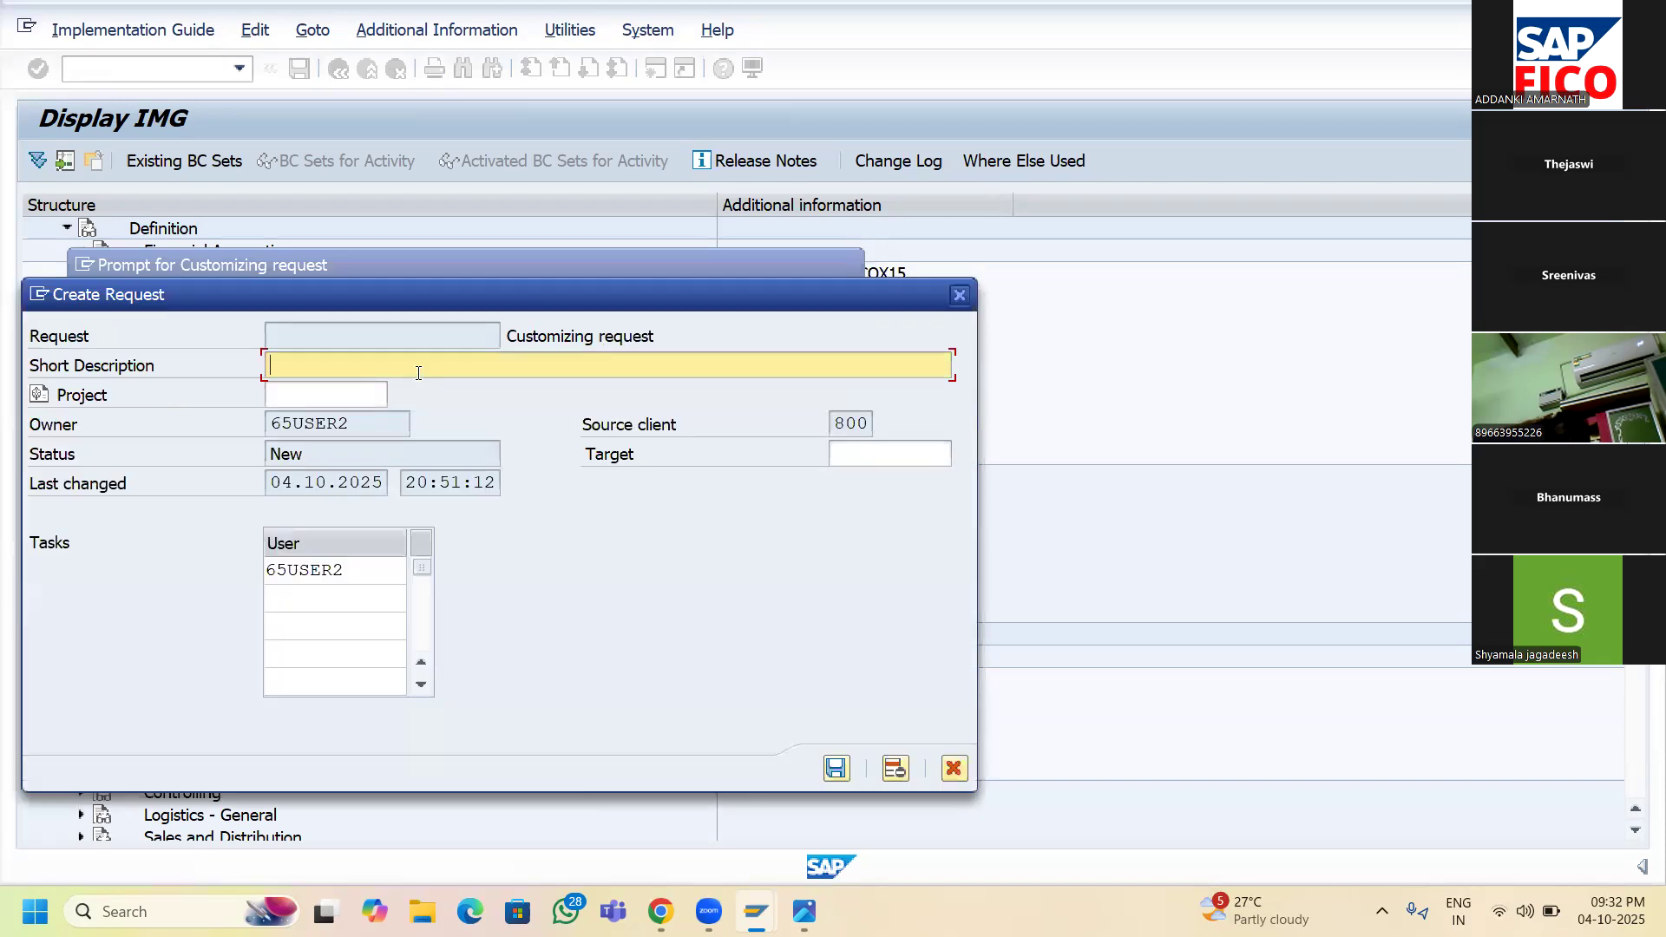
text(DEFINE BUSINESS AREAS)
click(838, 770)
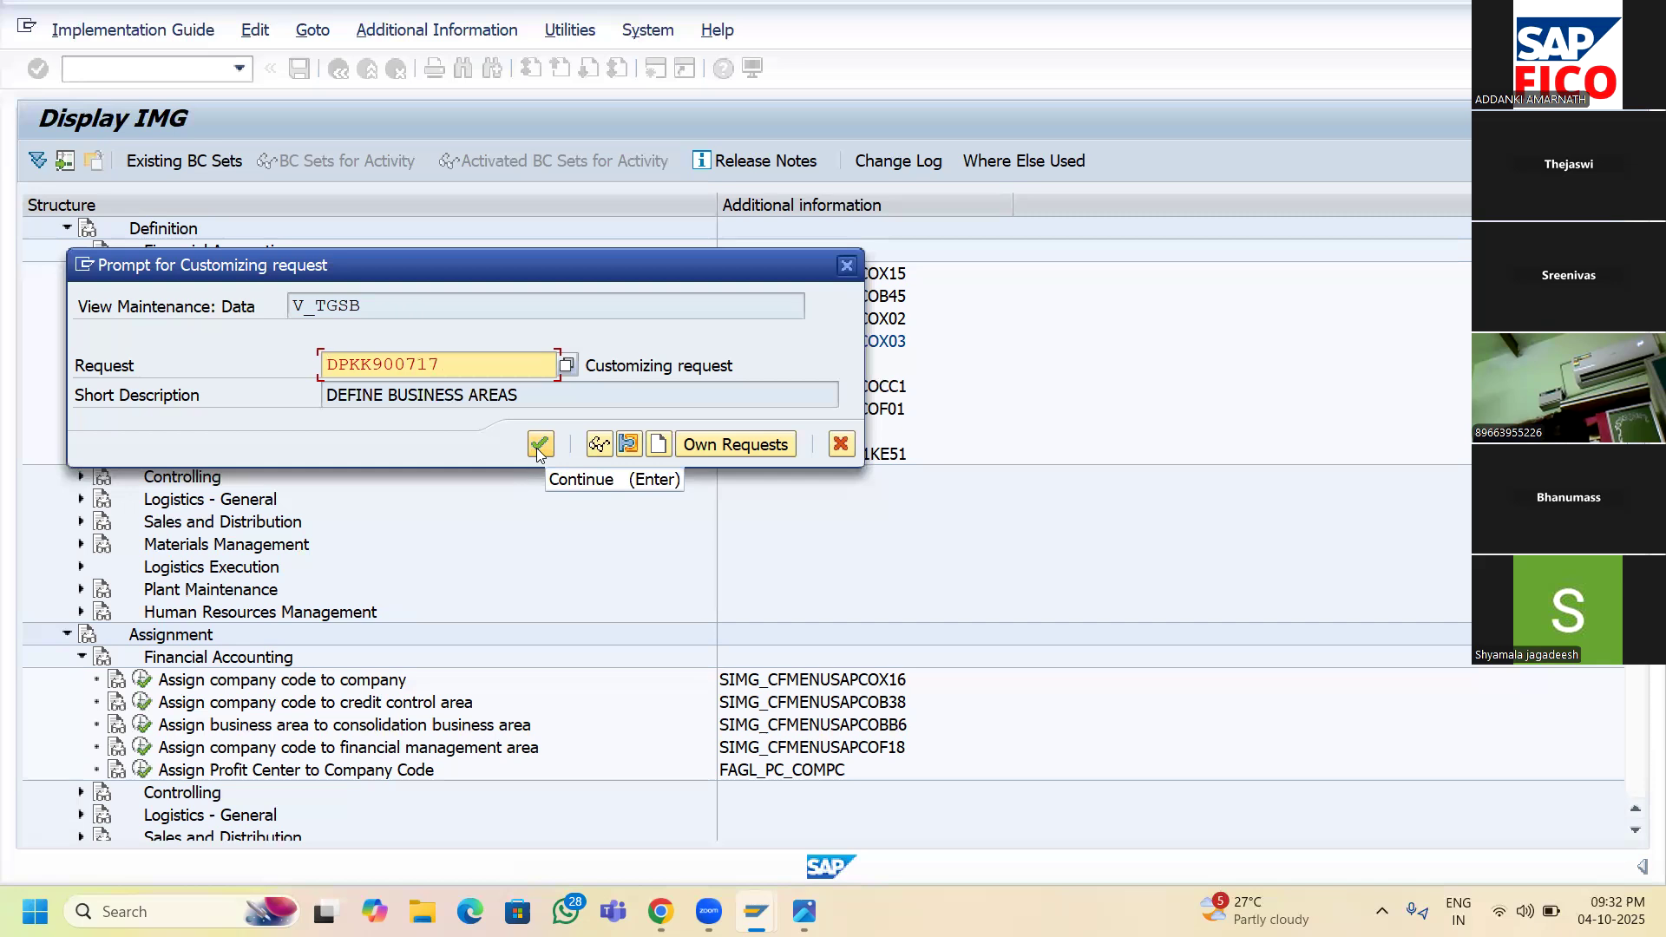
click(539, 445)
key(ctrl+s)
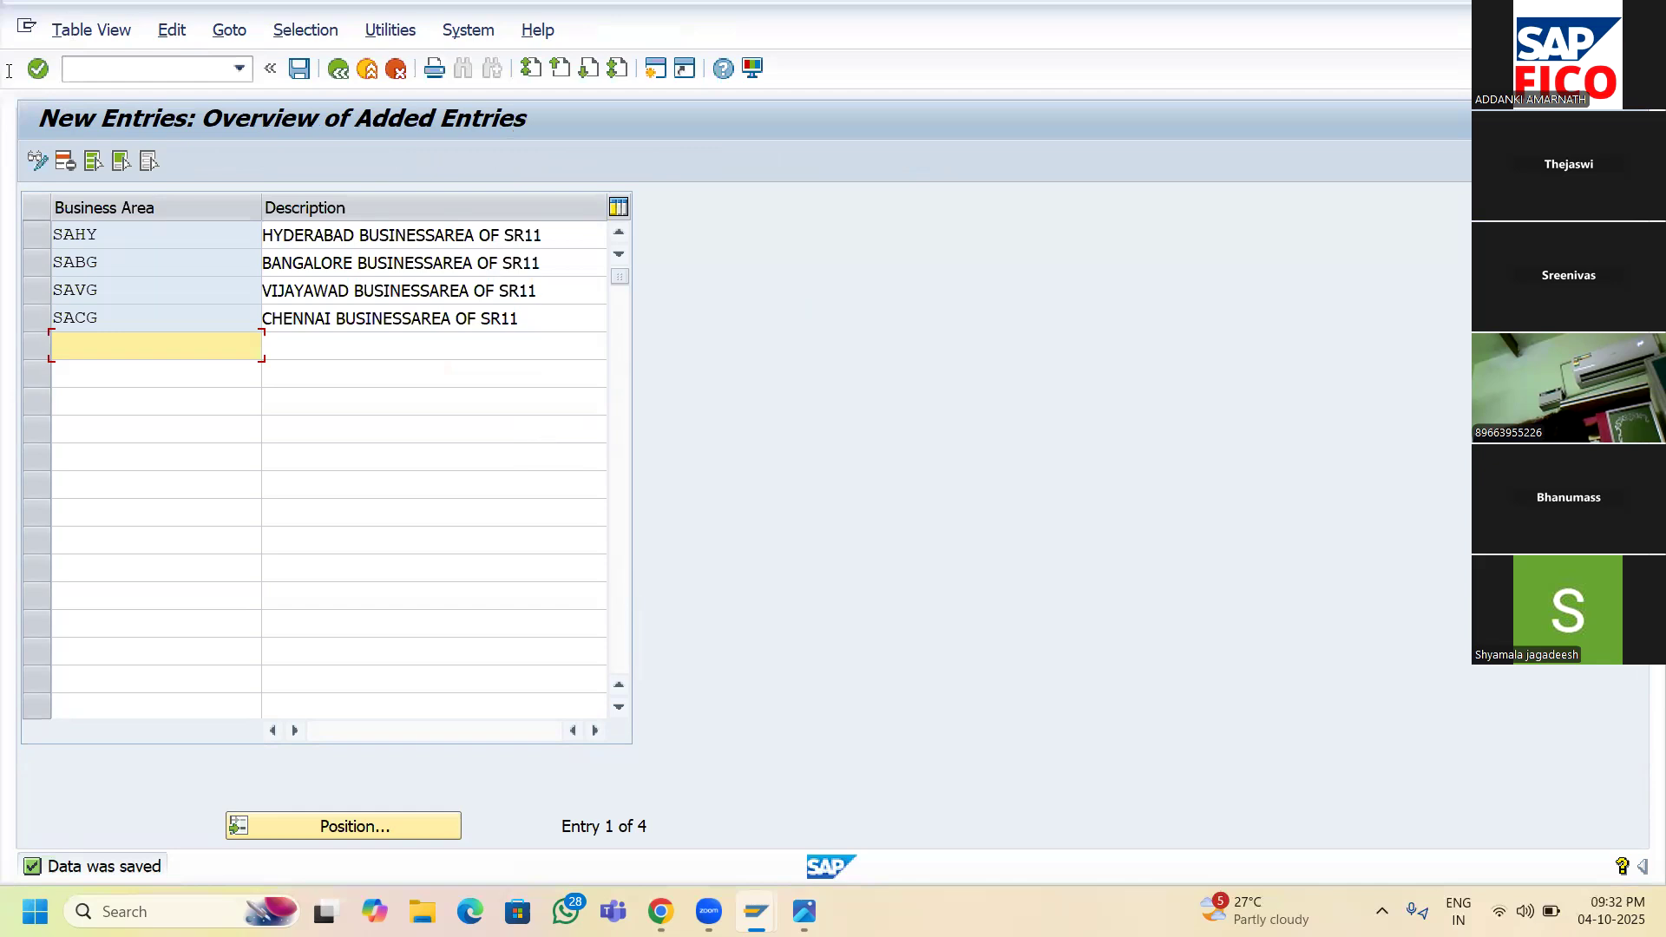
- Reopen the Enterprise Structure configuration steps image in Photos
mouse_move(806, 912)
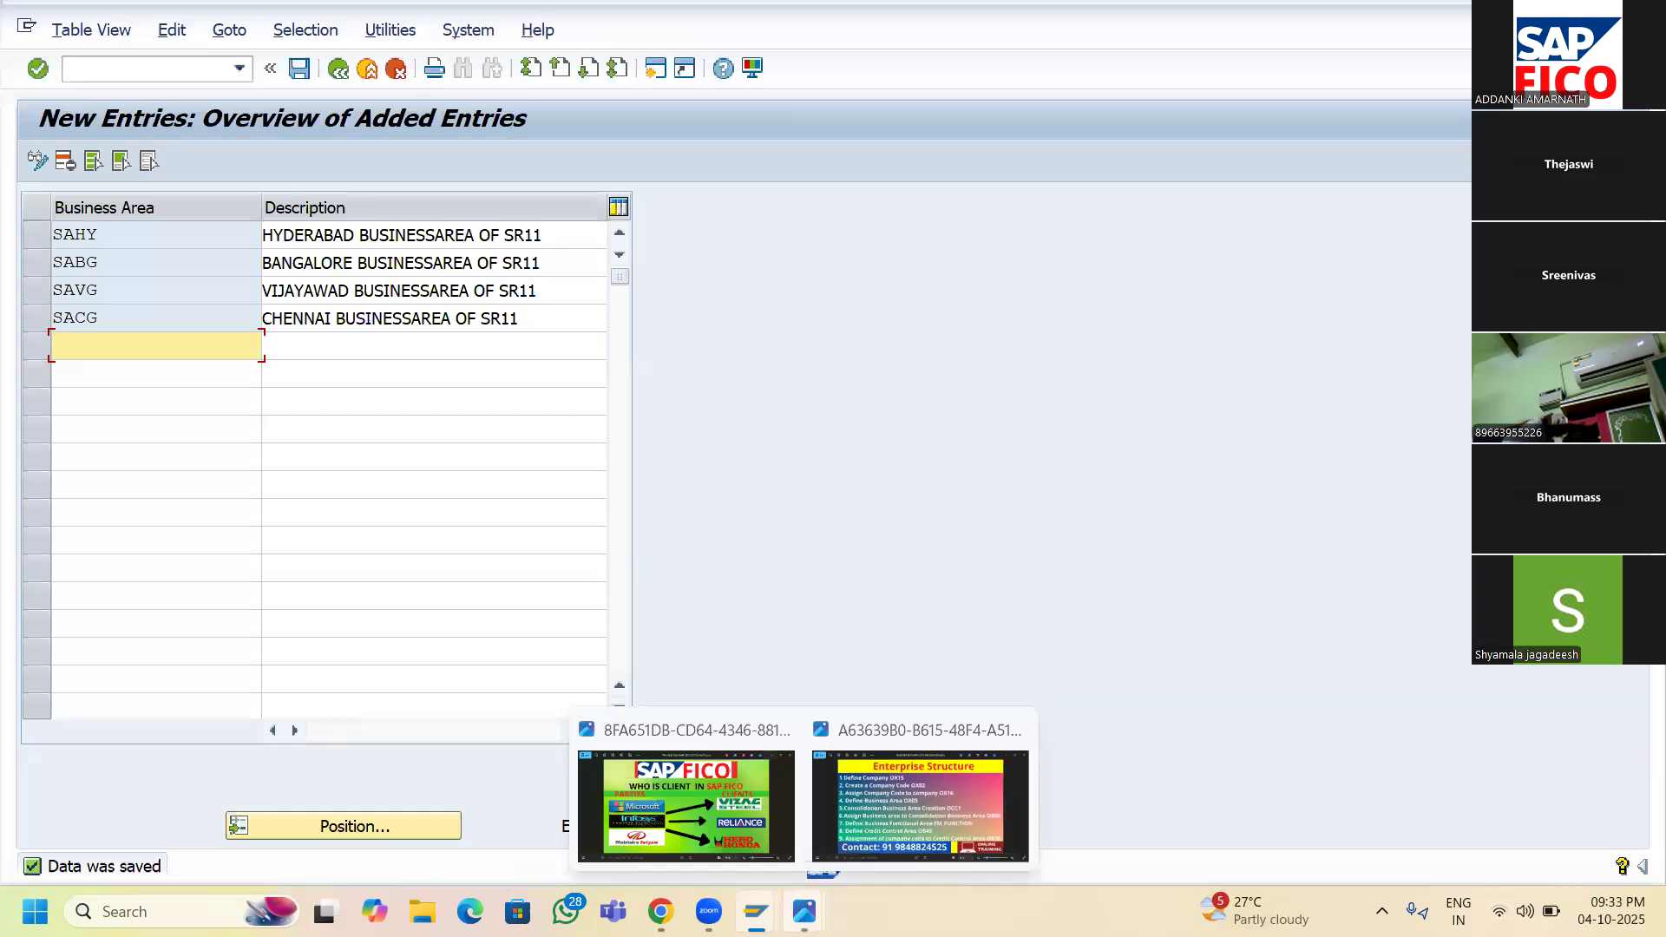
click(854, 781)
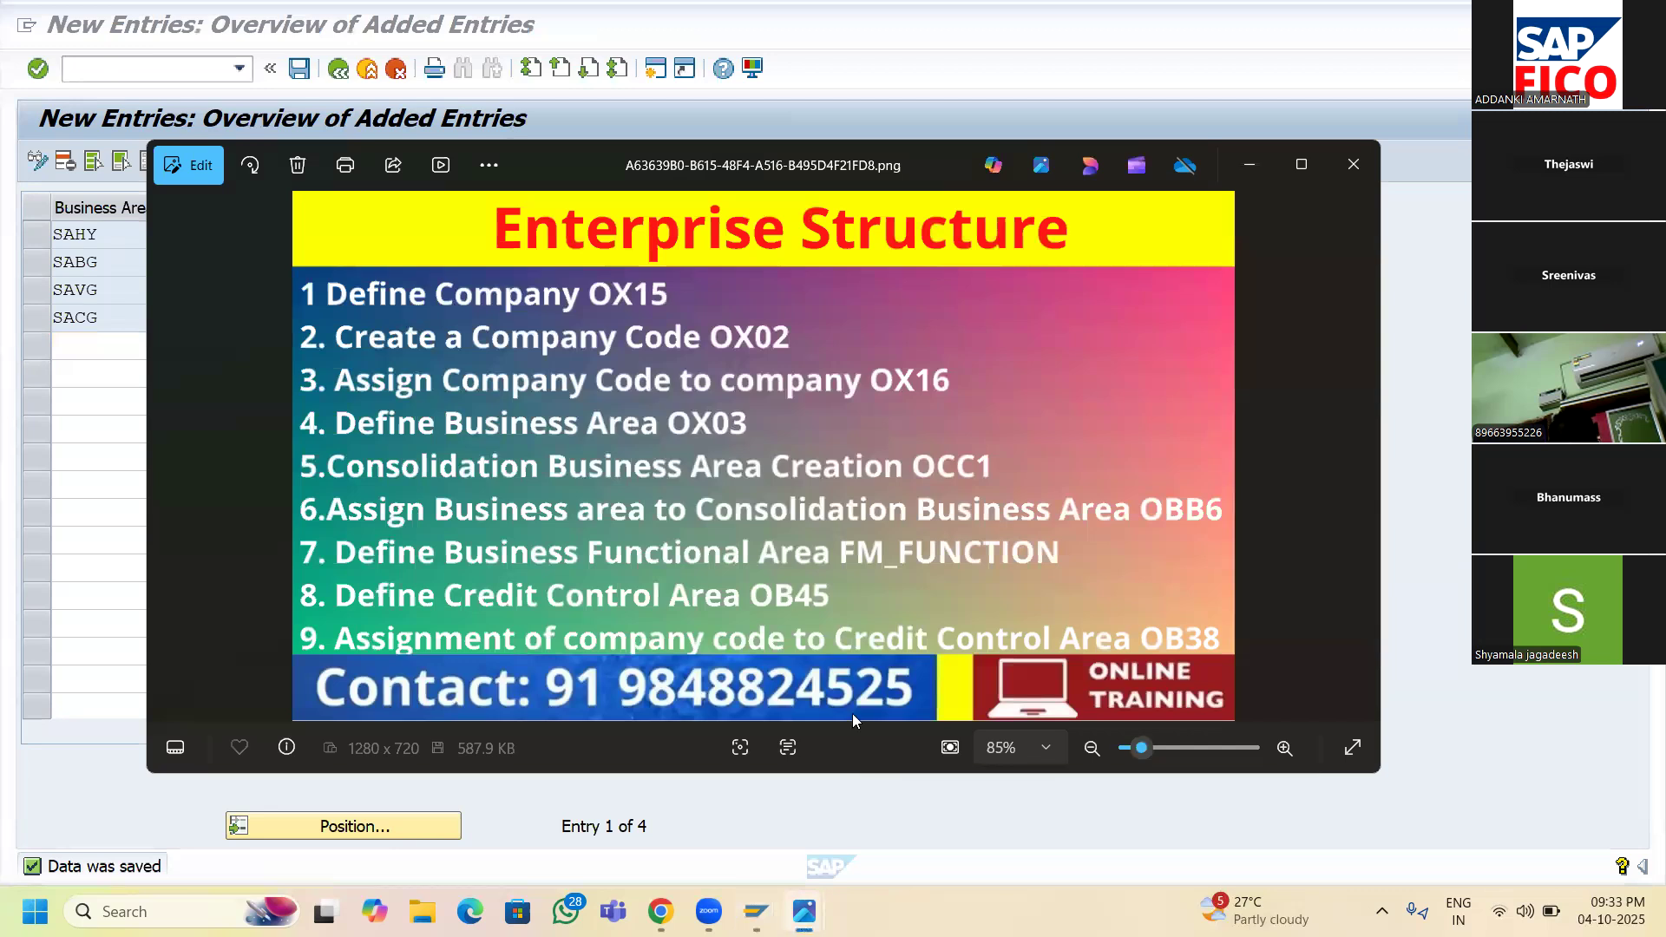
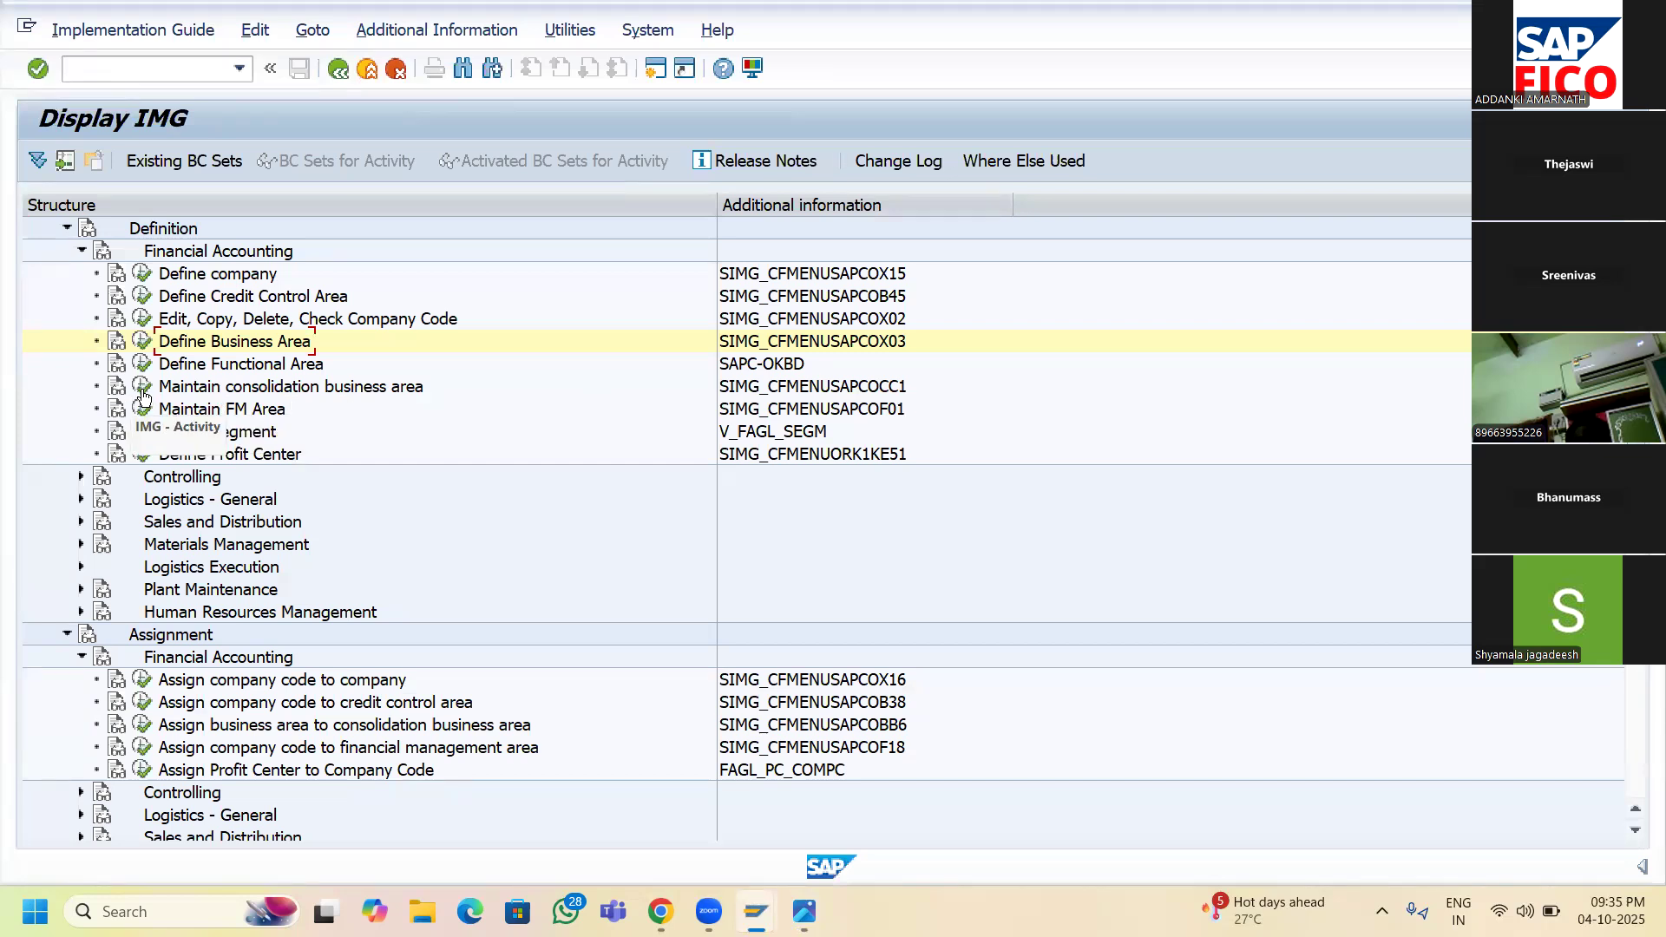
- Open the Consolidation Business Areas table from the IMG
click(144, 391)
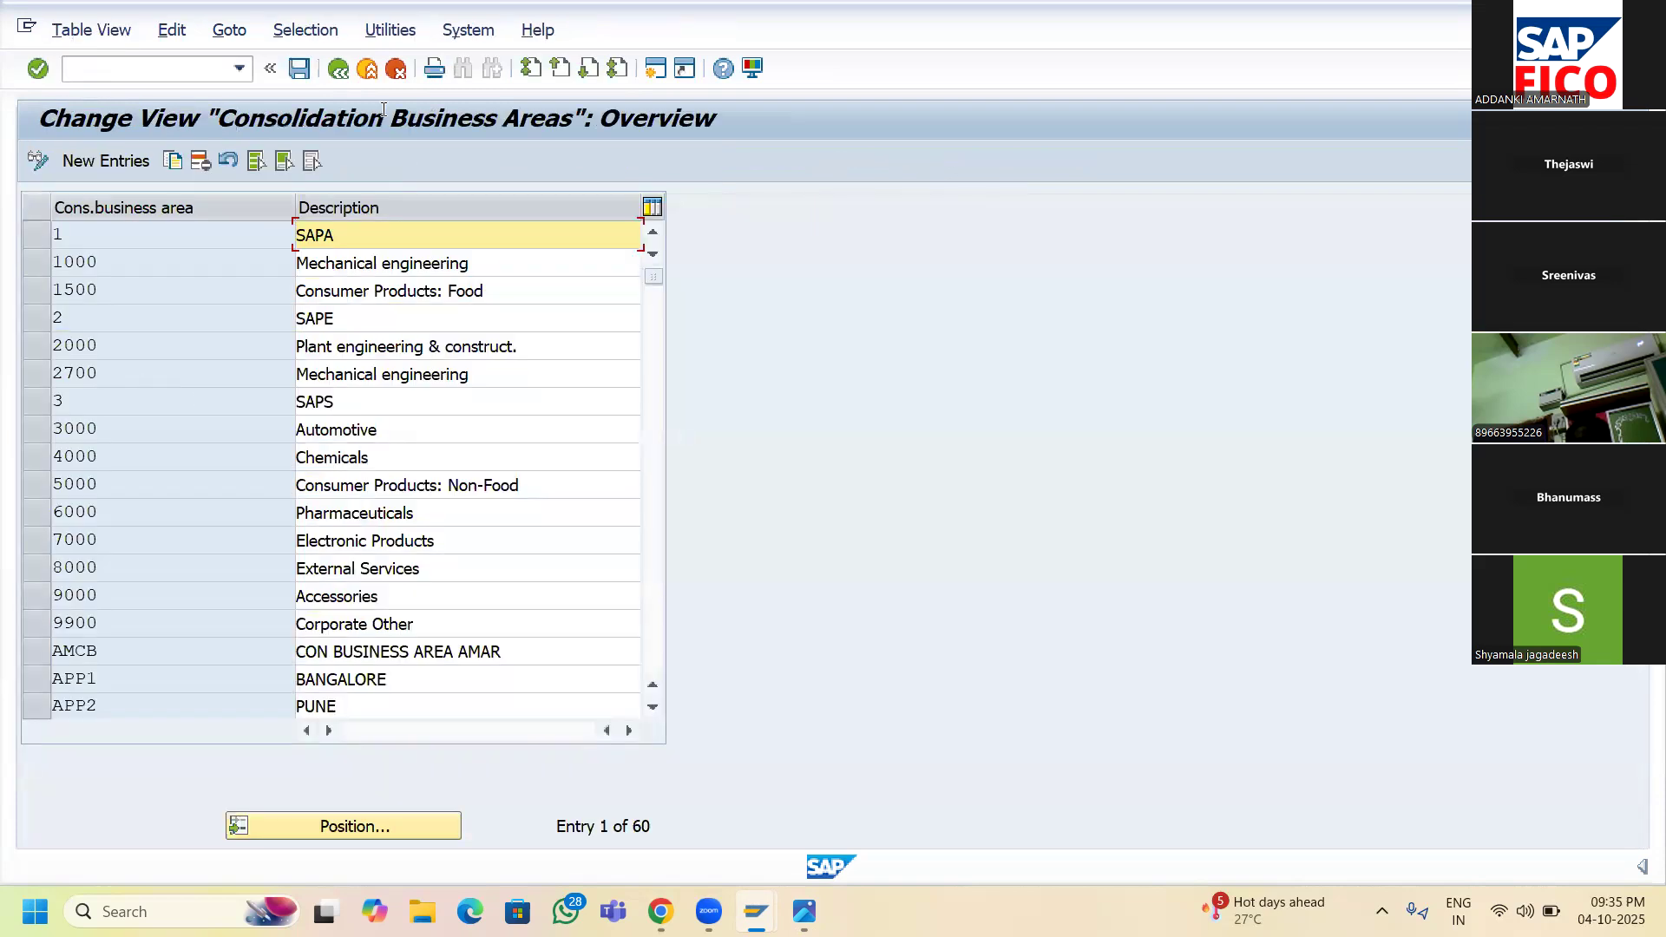
- Enter new consolidation business area SRCA described as 'CONSOLIDATED BUSI AREA OF SR11' and save it
click(115, 163)
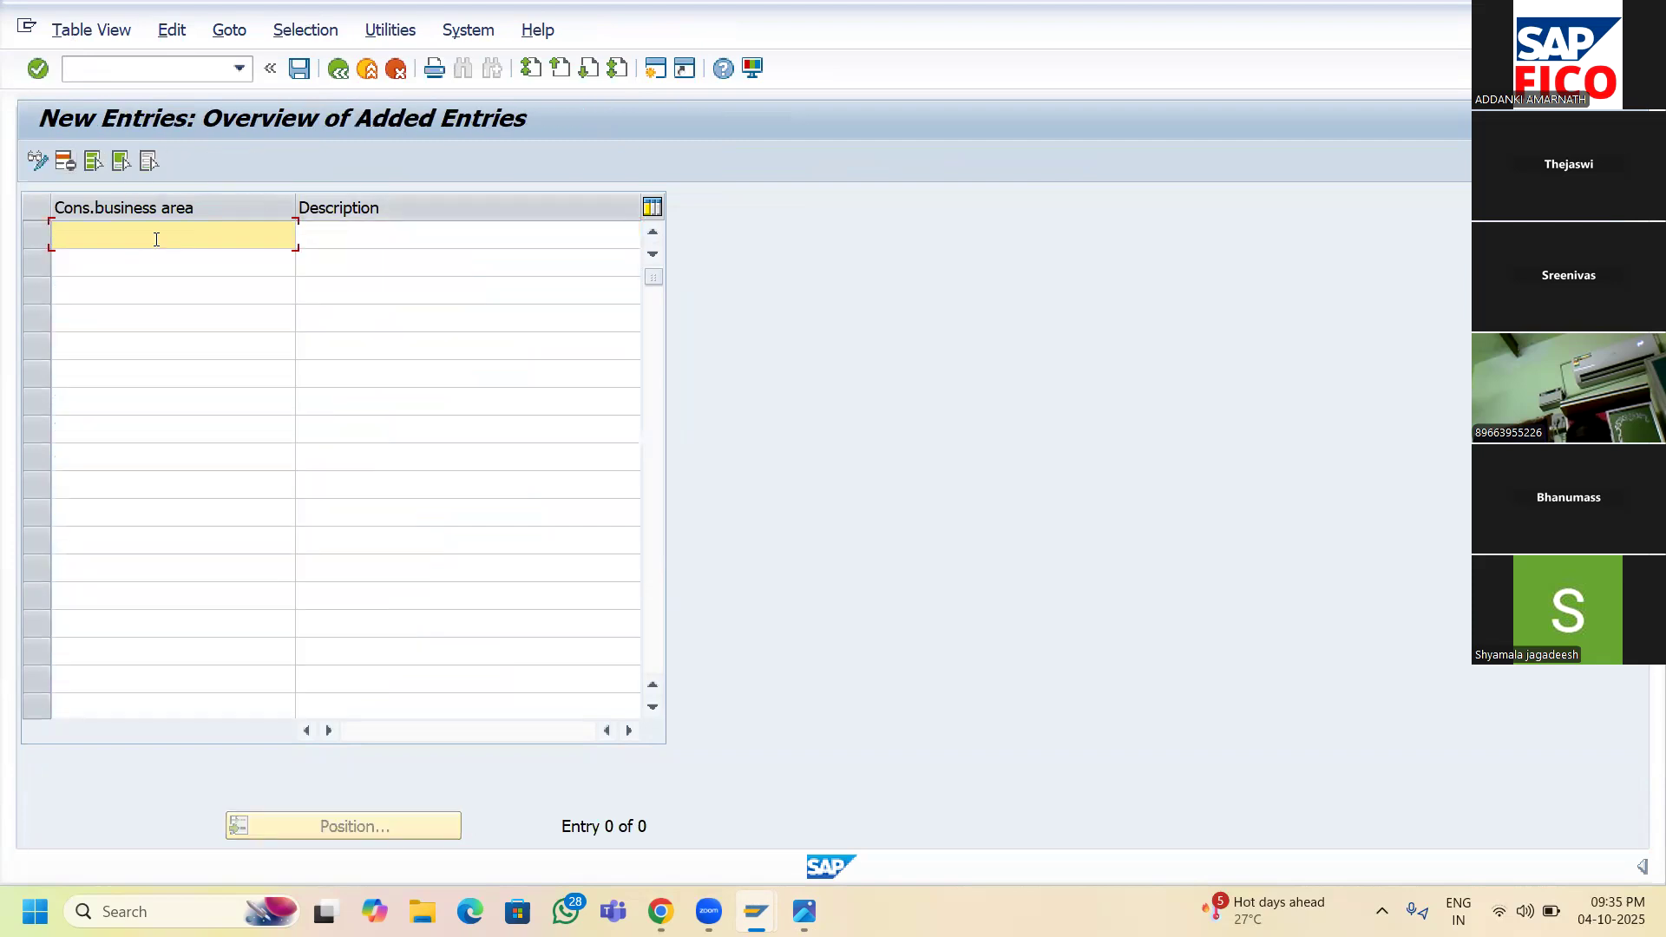
text(SRCA)
key(Tab)
text(CO)
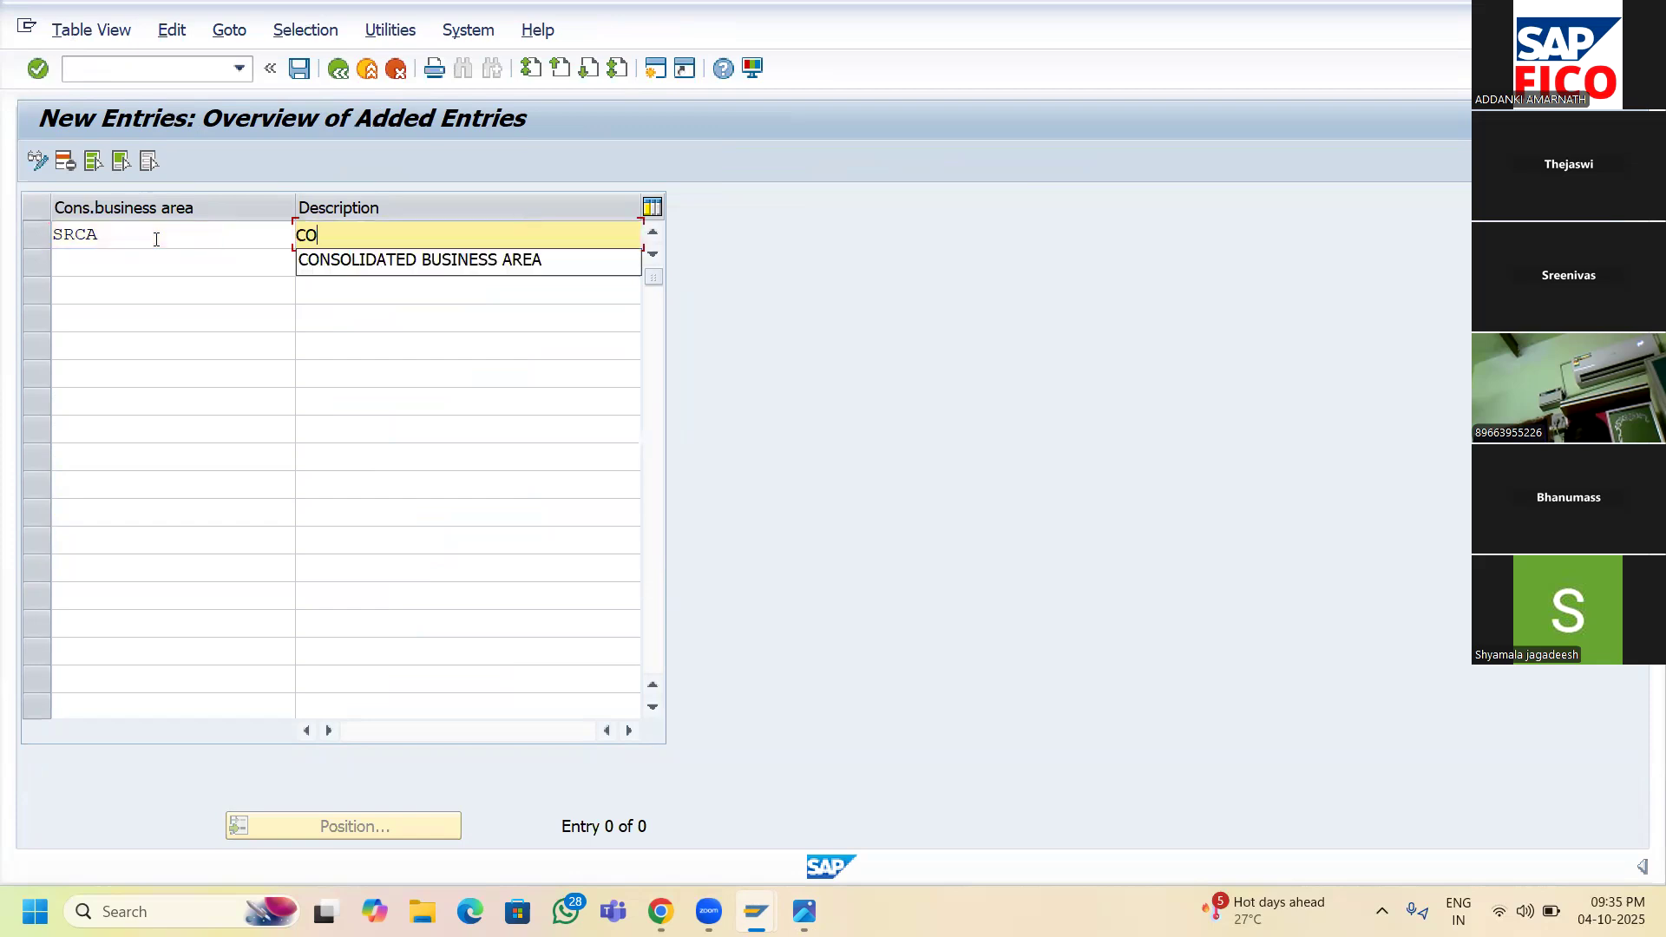
text(NSOLIDATED )
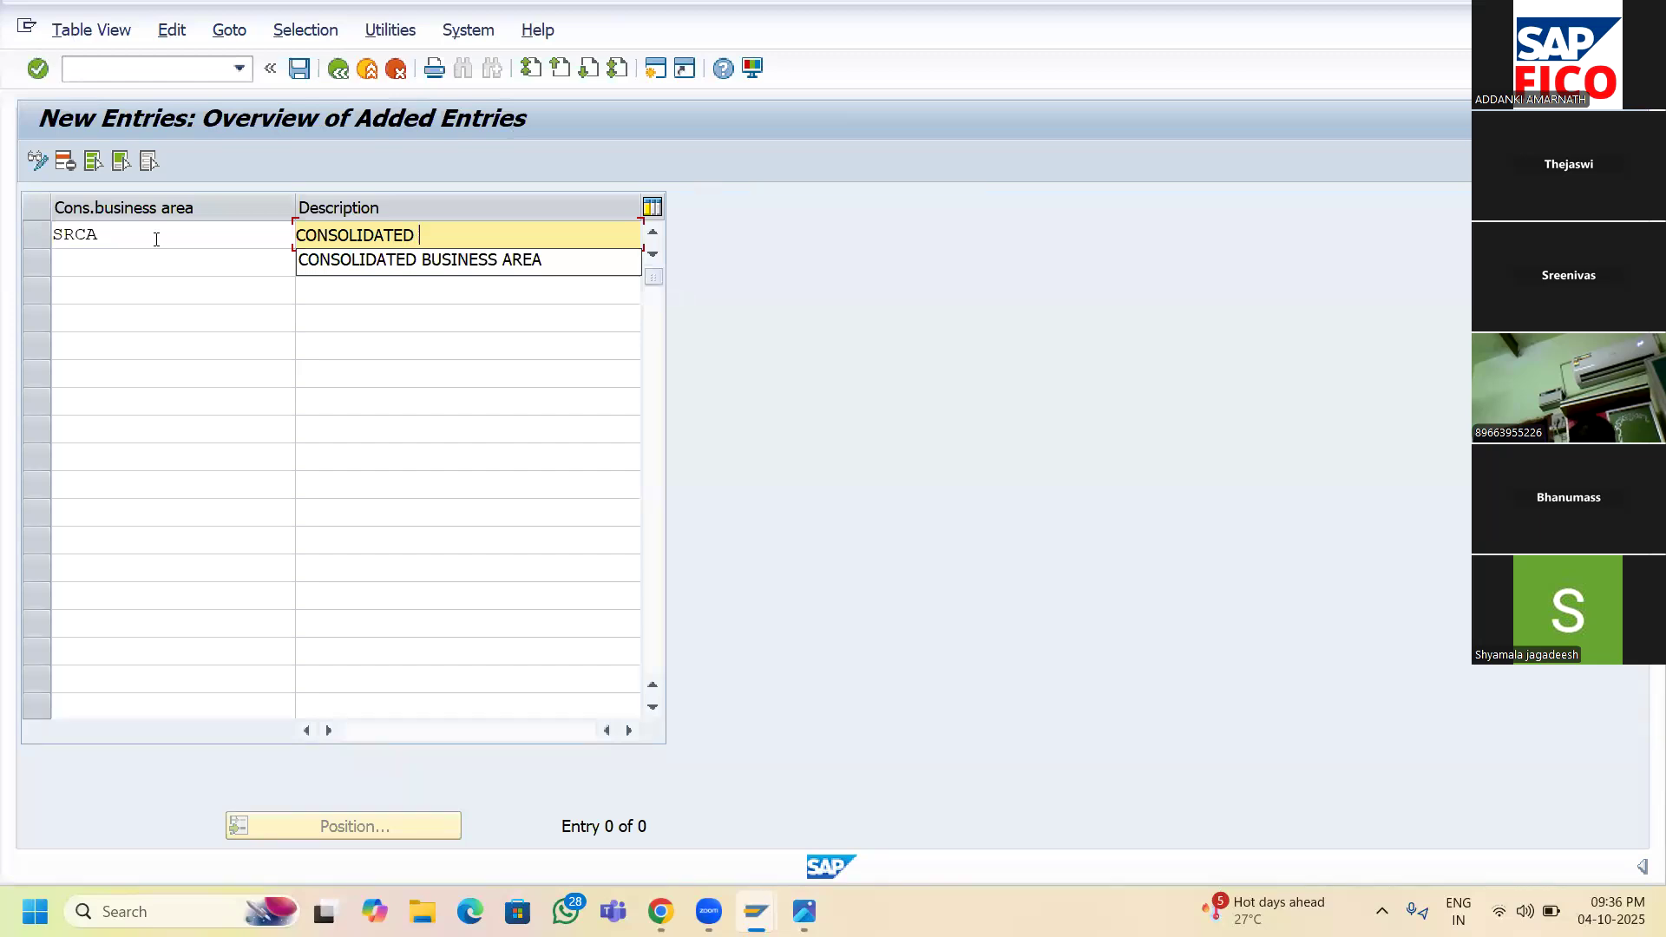
text(BUSINESS AREA OF)
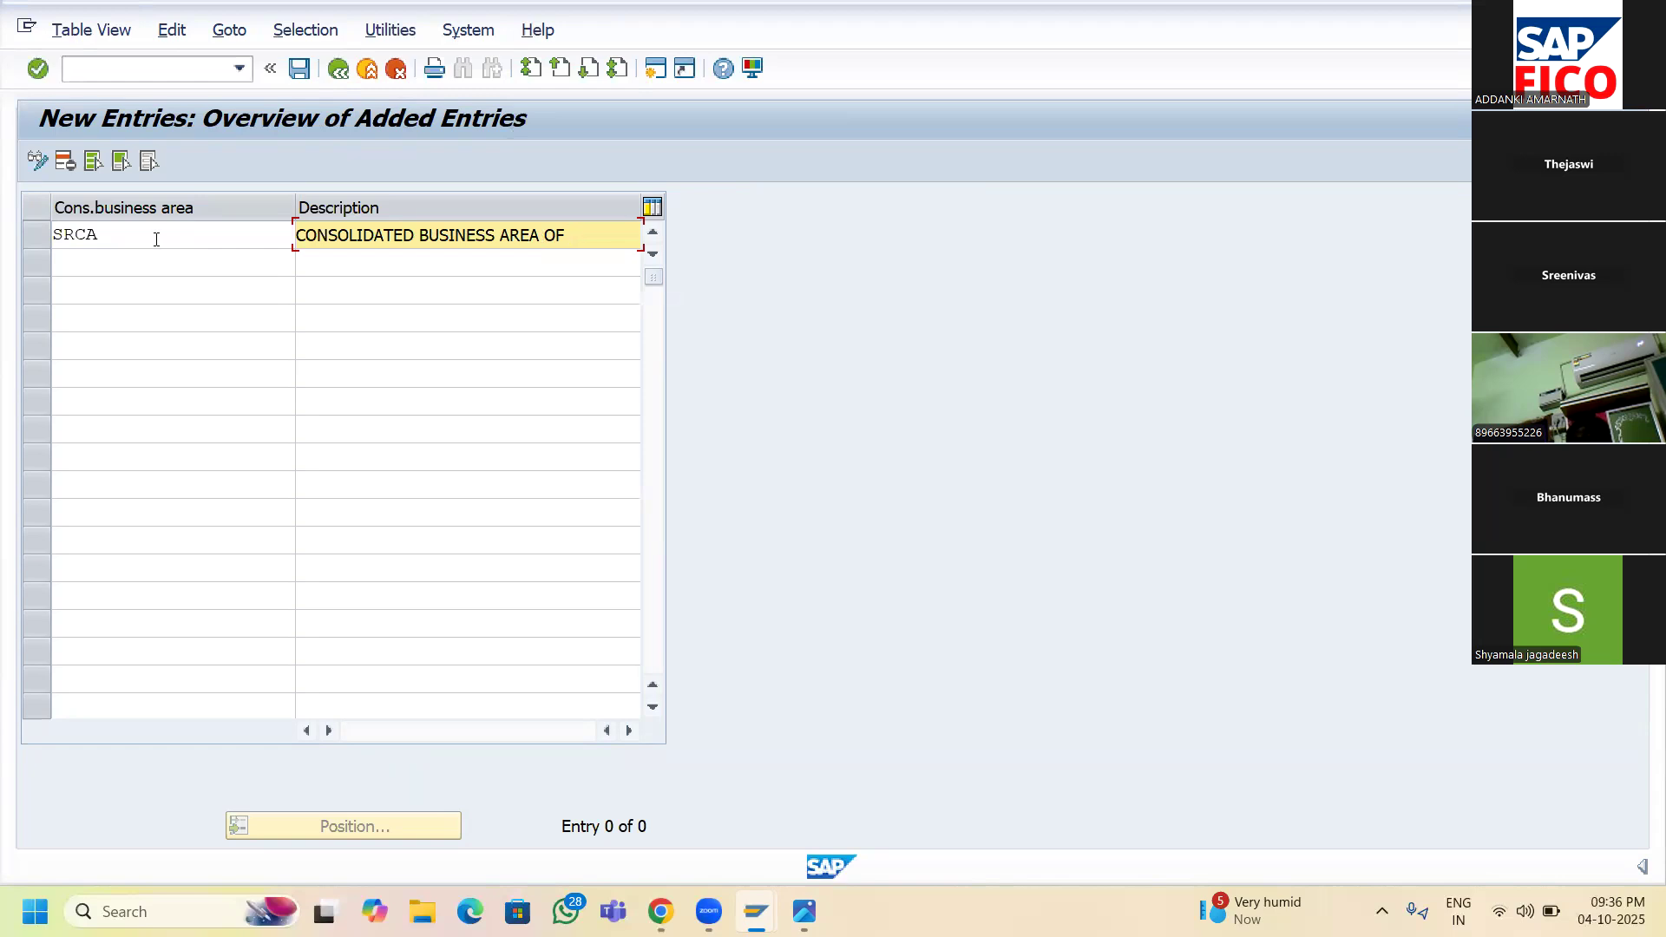
key(BackSpace)
key(BackSpace)
key(BackSpace)
key(BackSpace)
key(BackSpace)
key(BackSpace)
key(BackSpace)
key(BackSpace)
key(BackSpace)
key(BackSpace)
key(BackSpace)
key(BackSpace)
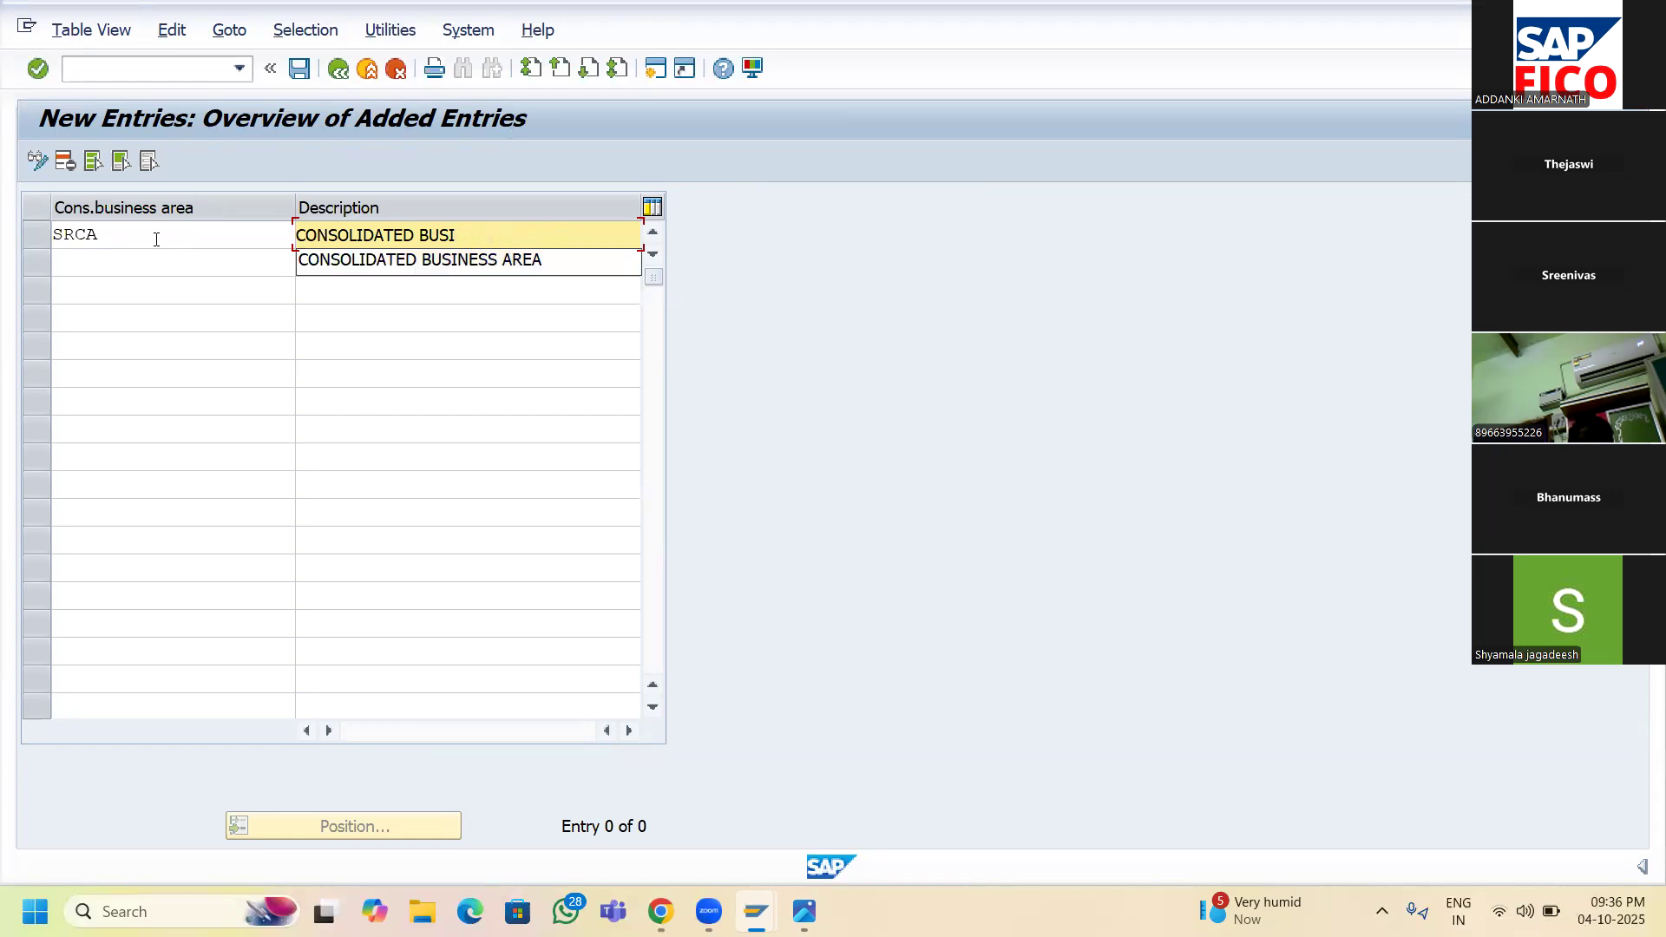
text(AREA)
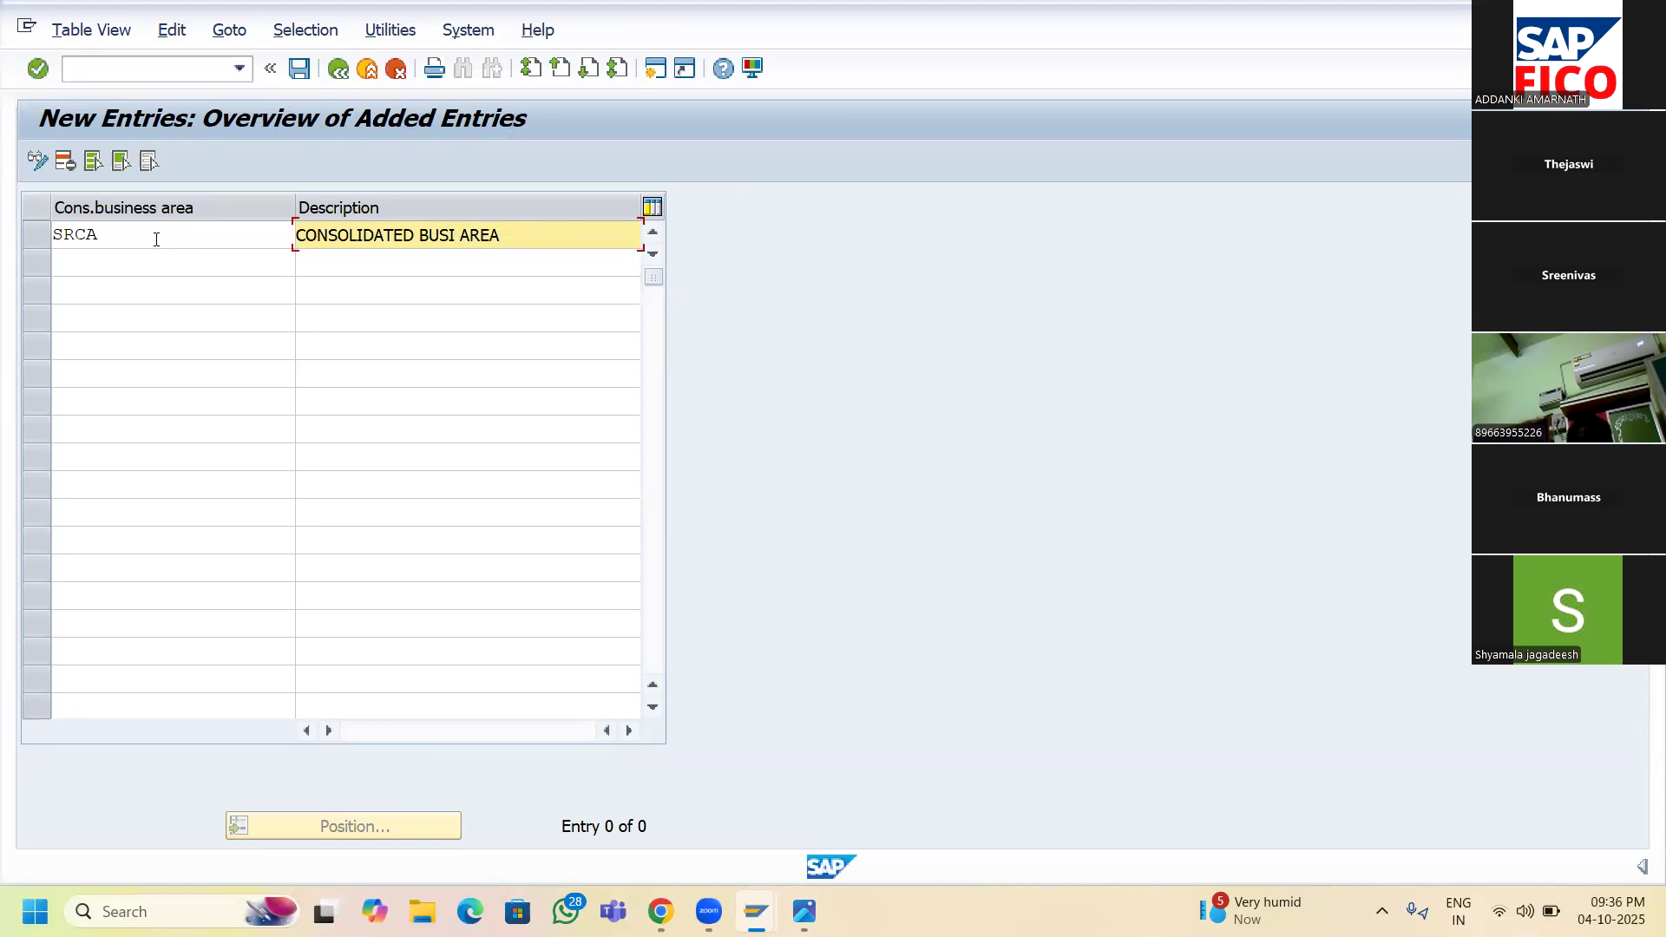
text( OF SR11)
click(299, 69)
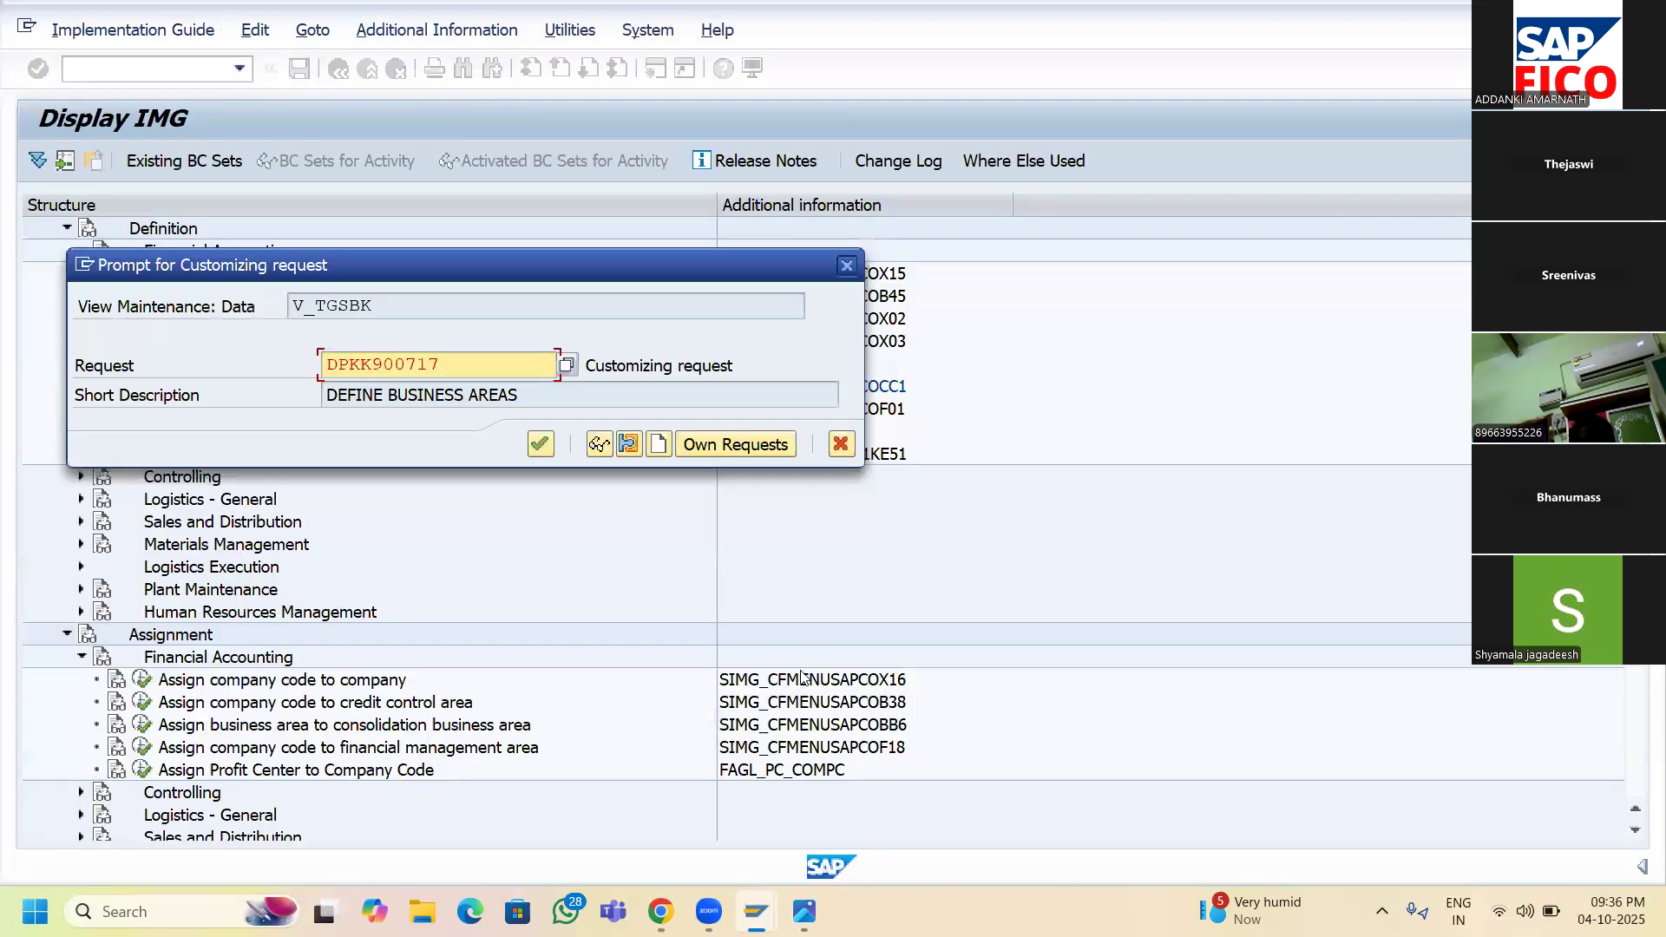
- Create customizing request 'DEFINE CONSOLIDATED BUSINESS AREA' and confirm the save of SRCA
click(659, 446)
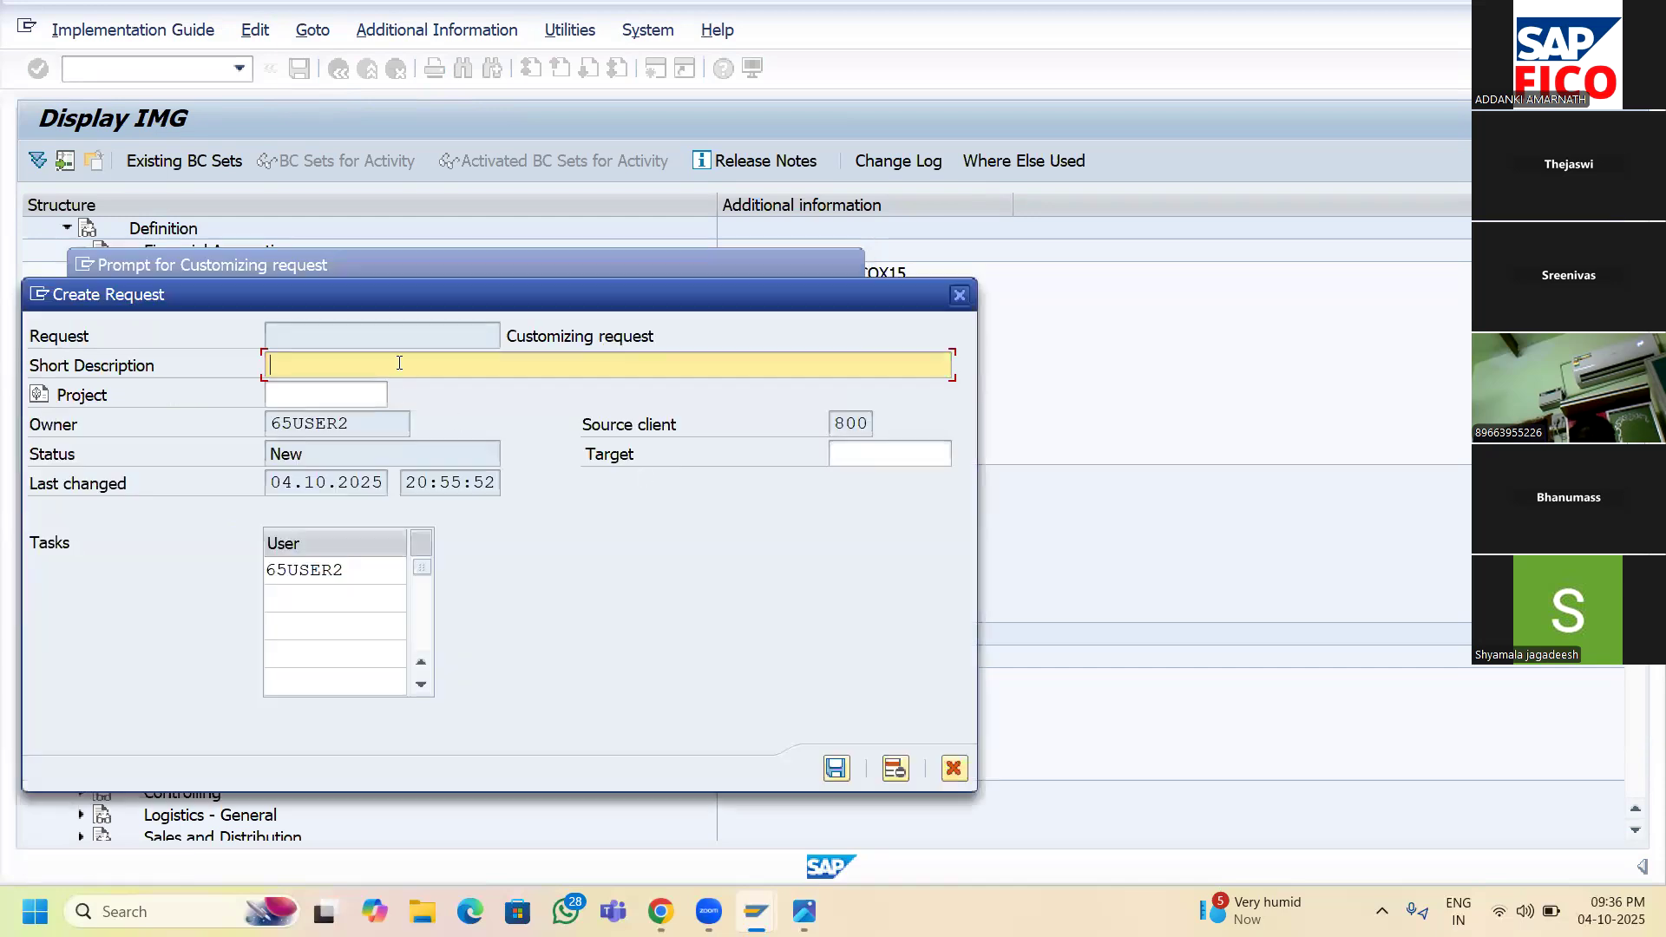
text(DEFINE CONSOLIDATED BUSINESS AE)
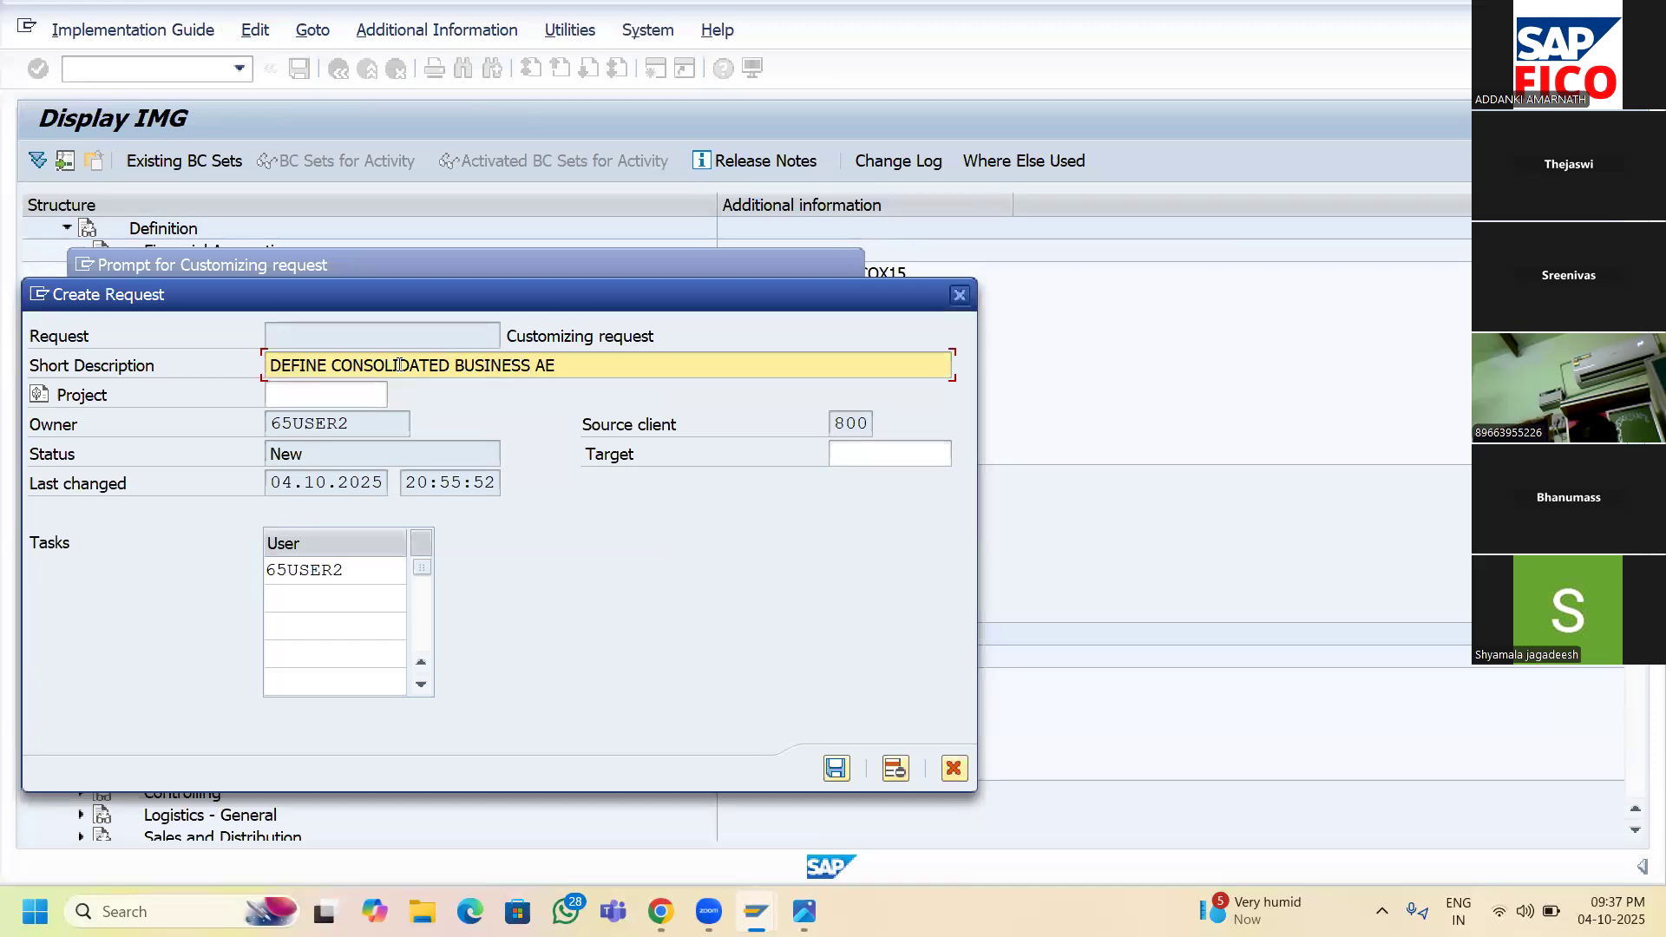
key(BackSpace)
text(RA)
key(BackSpace)
text(EA)
click(835, 769)
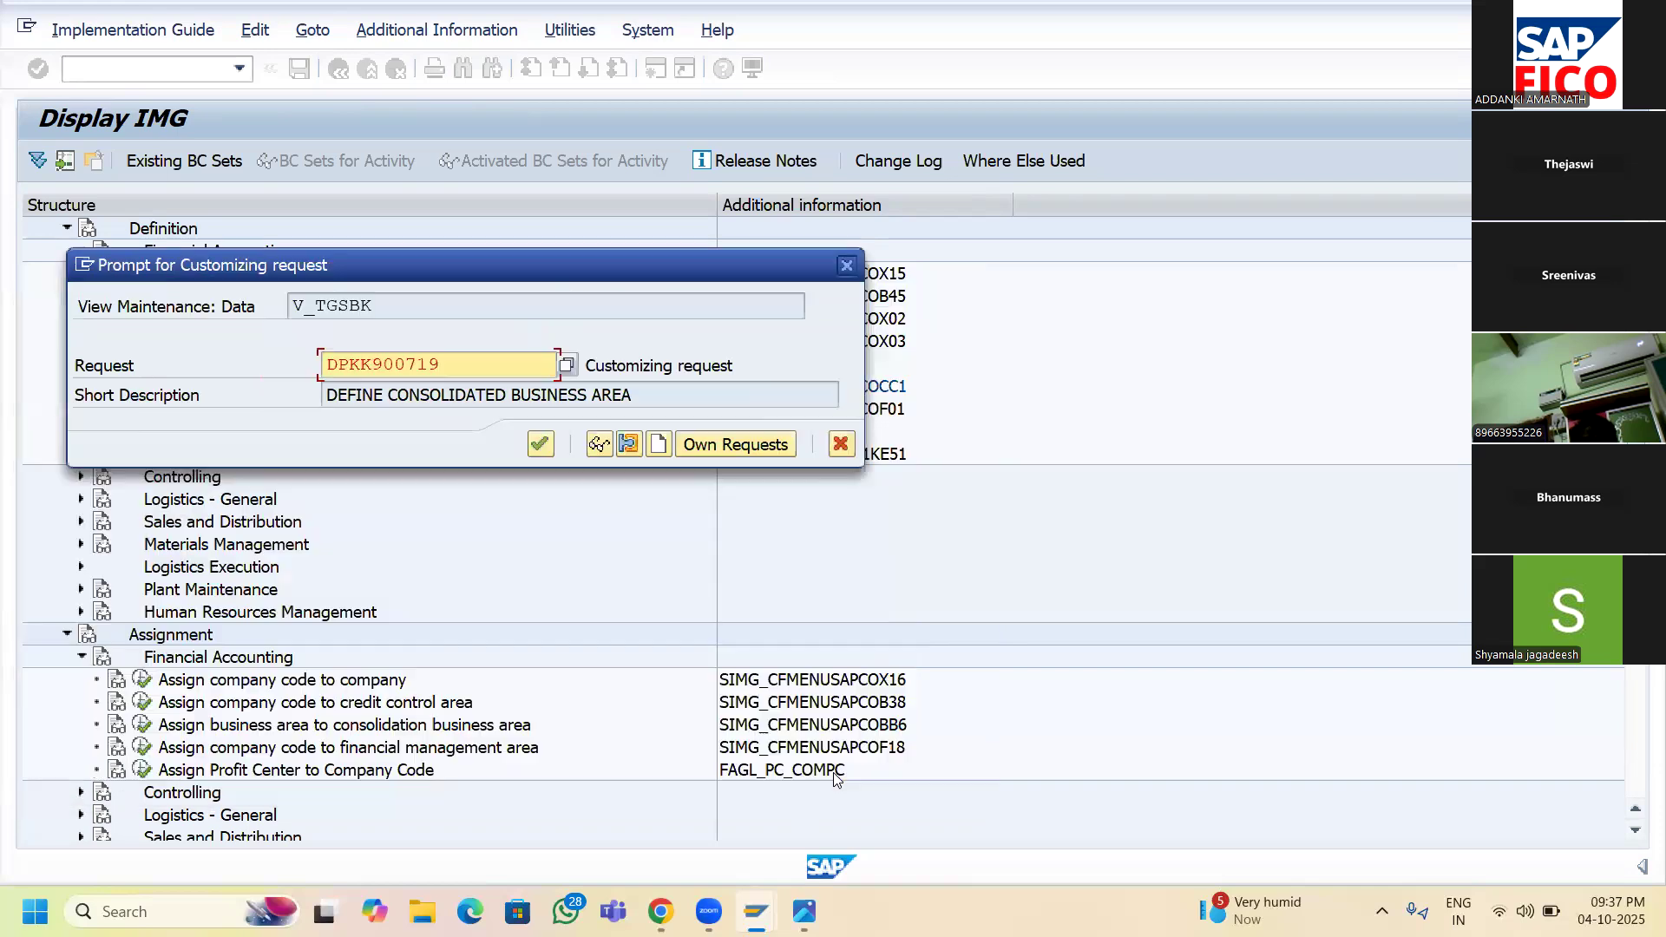
click(540, 448)
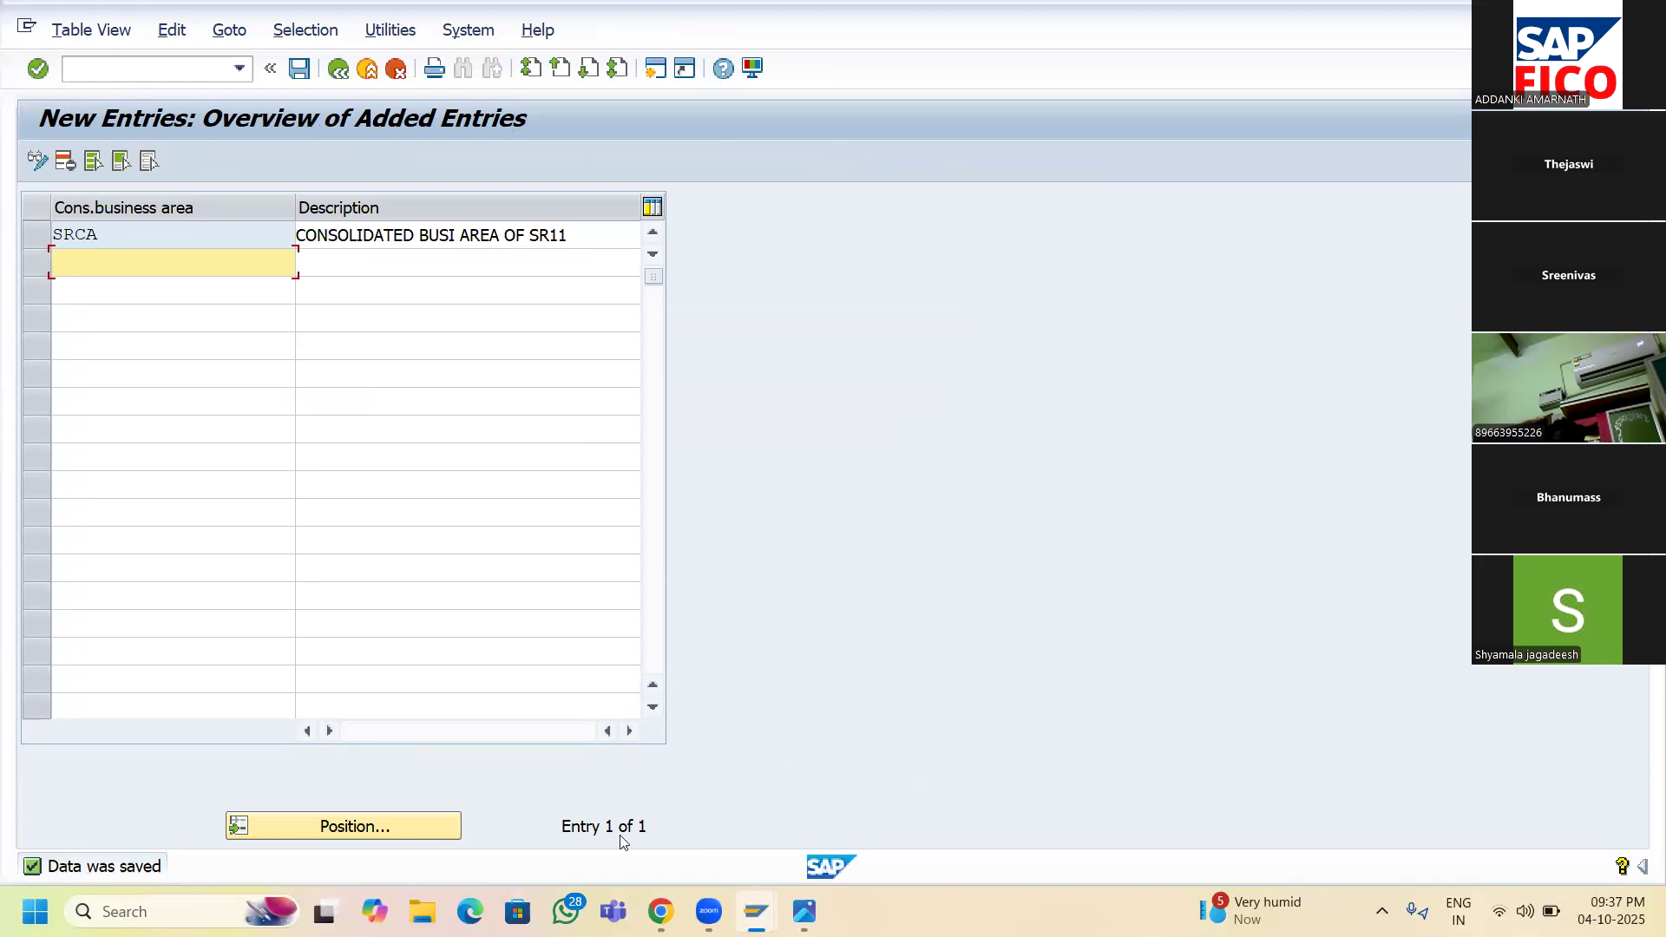
- Check the Enterprise Structure step list in Photos, then return to SAP's 61-entry overview
mouse_move(803, 911)
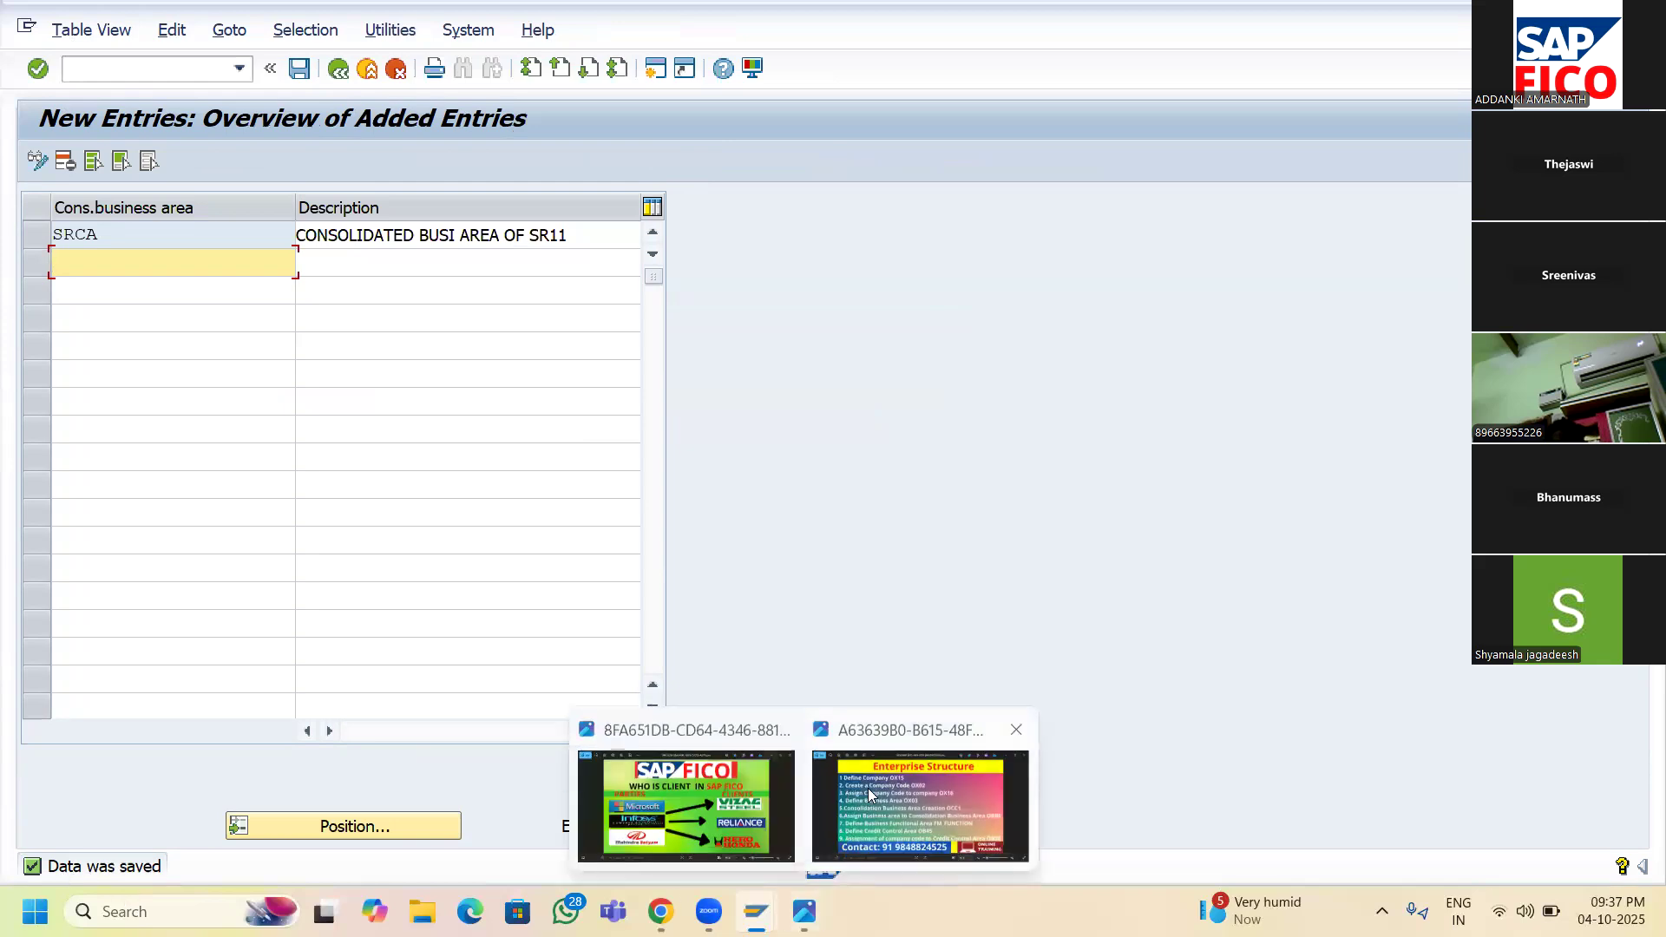
click(868, 790)
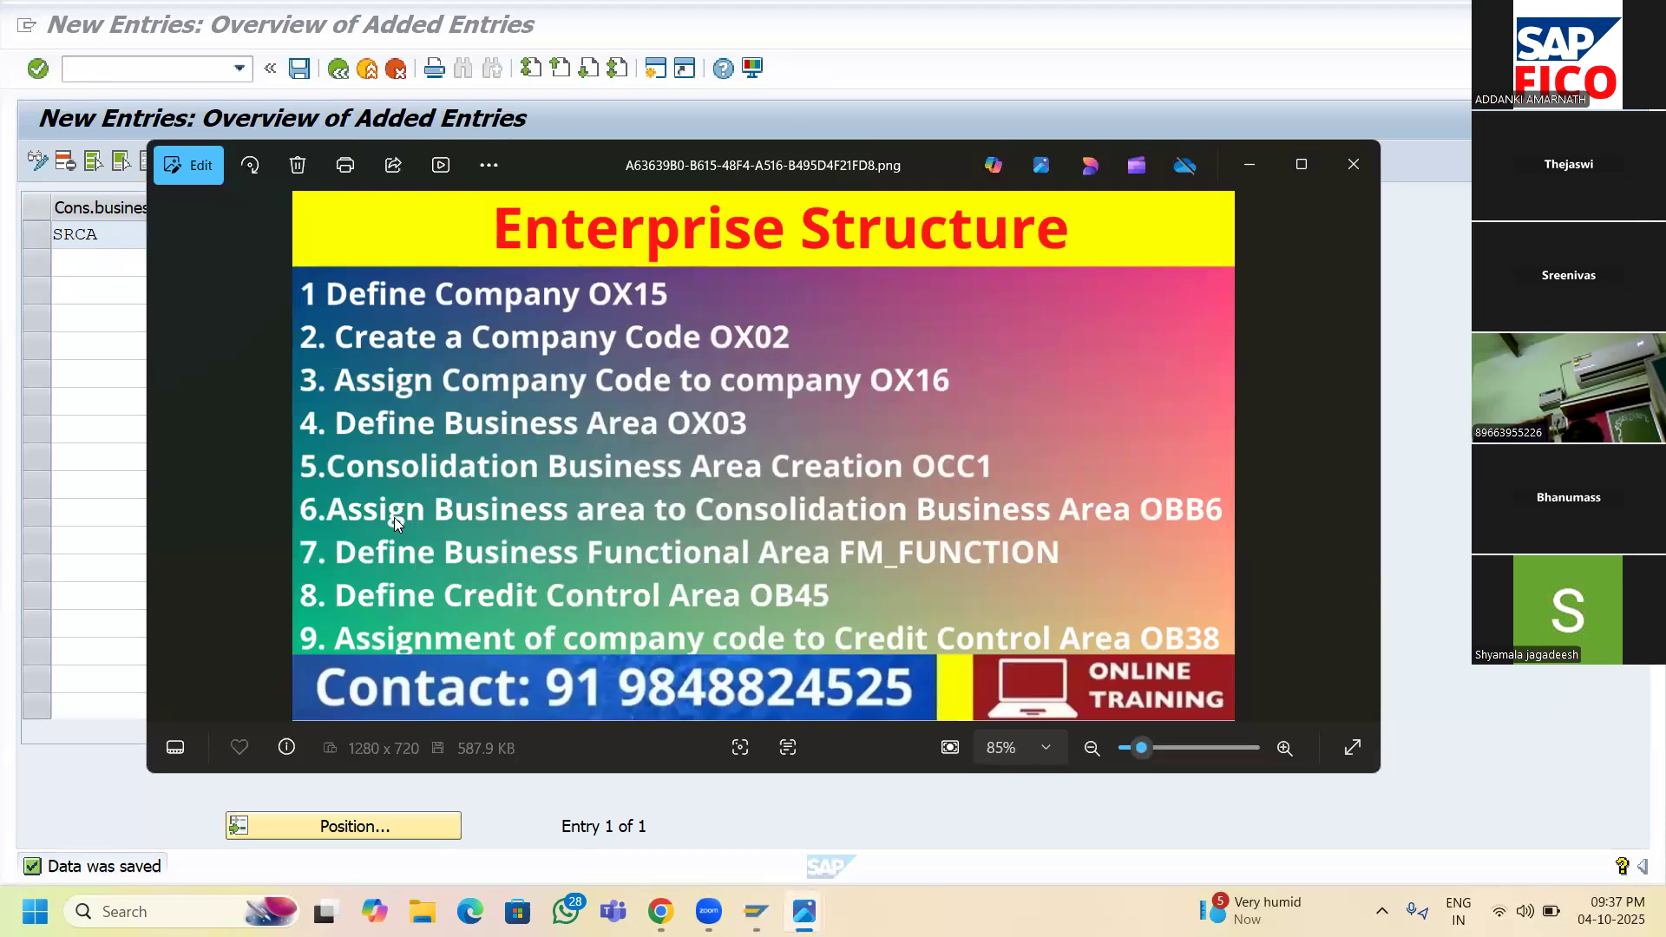
mouse_move(756, 911)
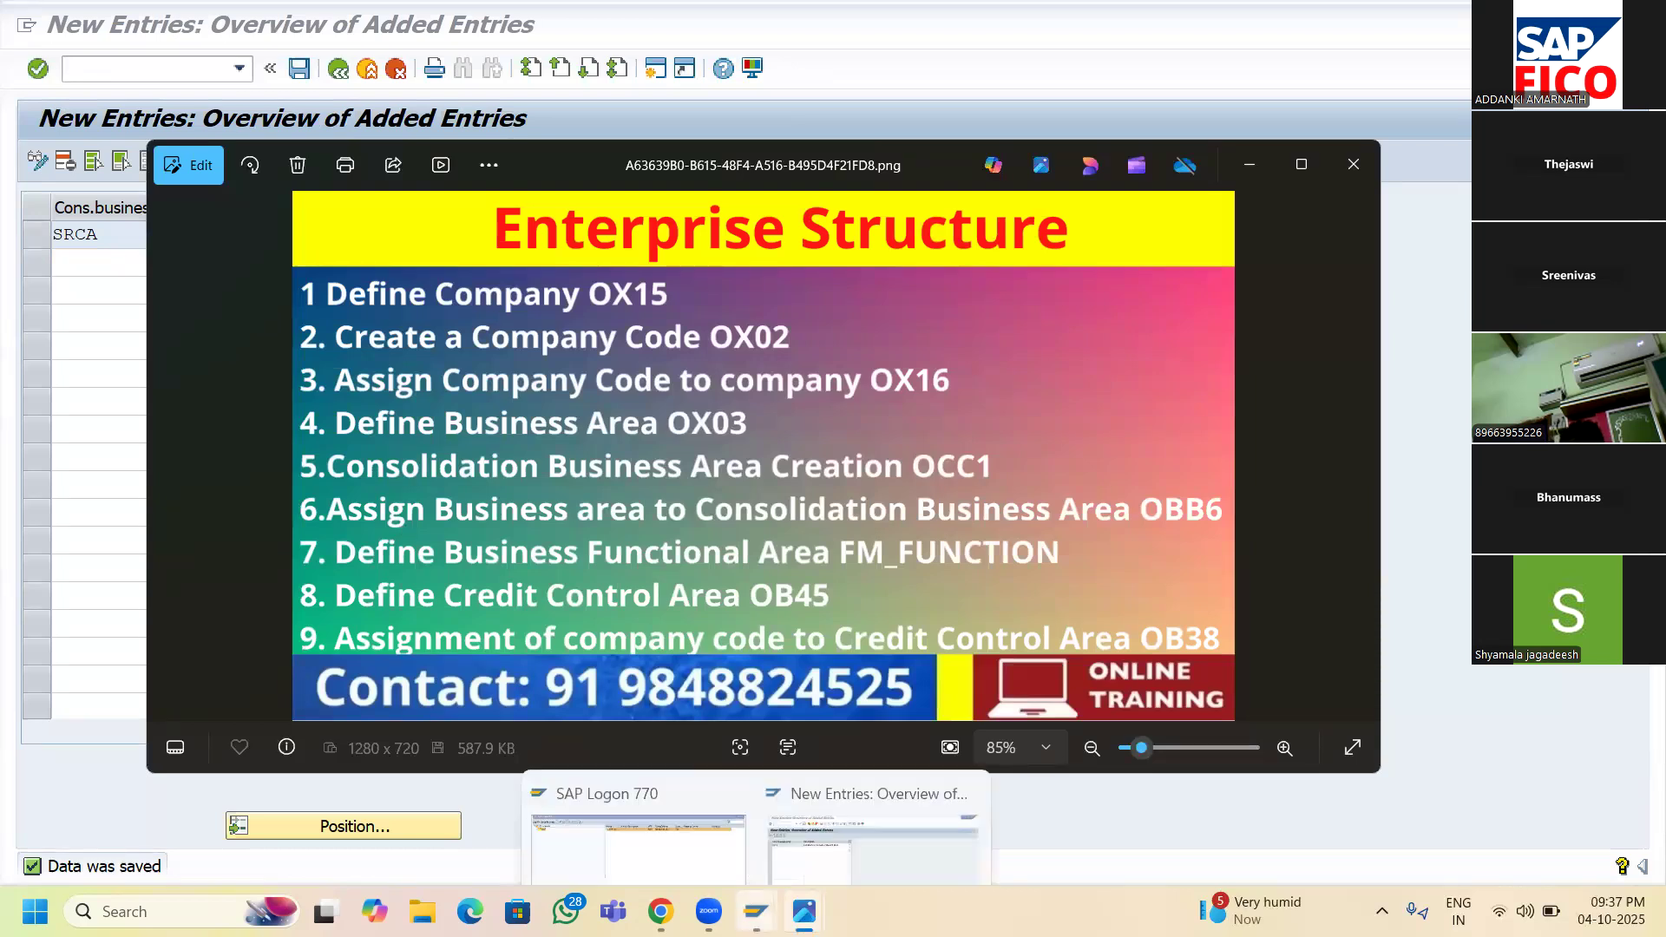
click(789, 734)
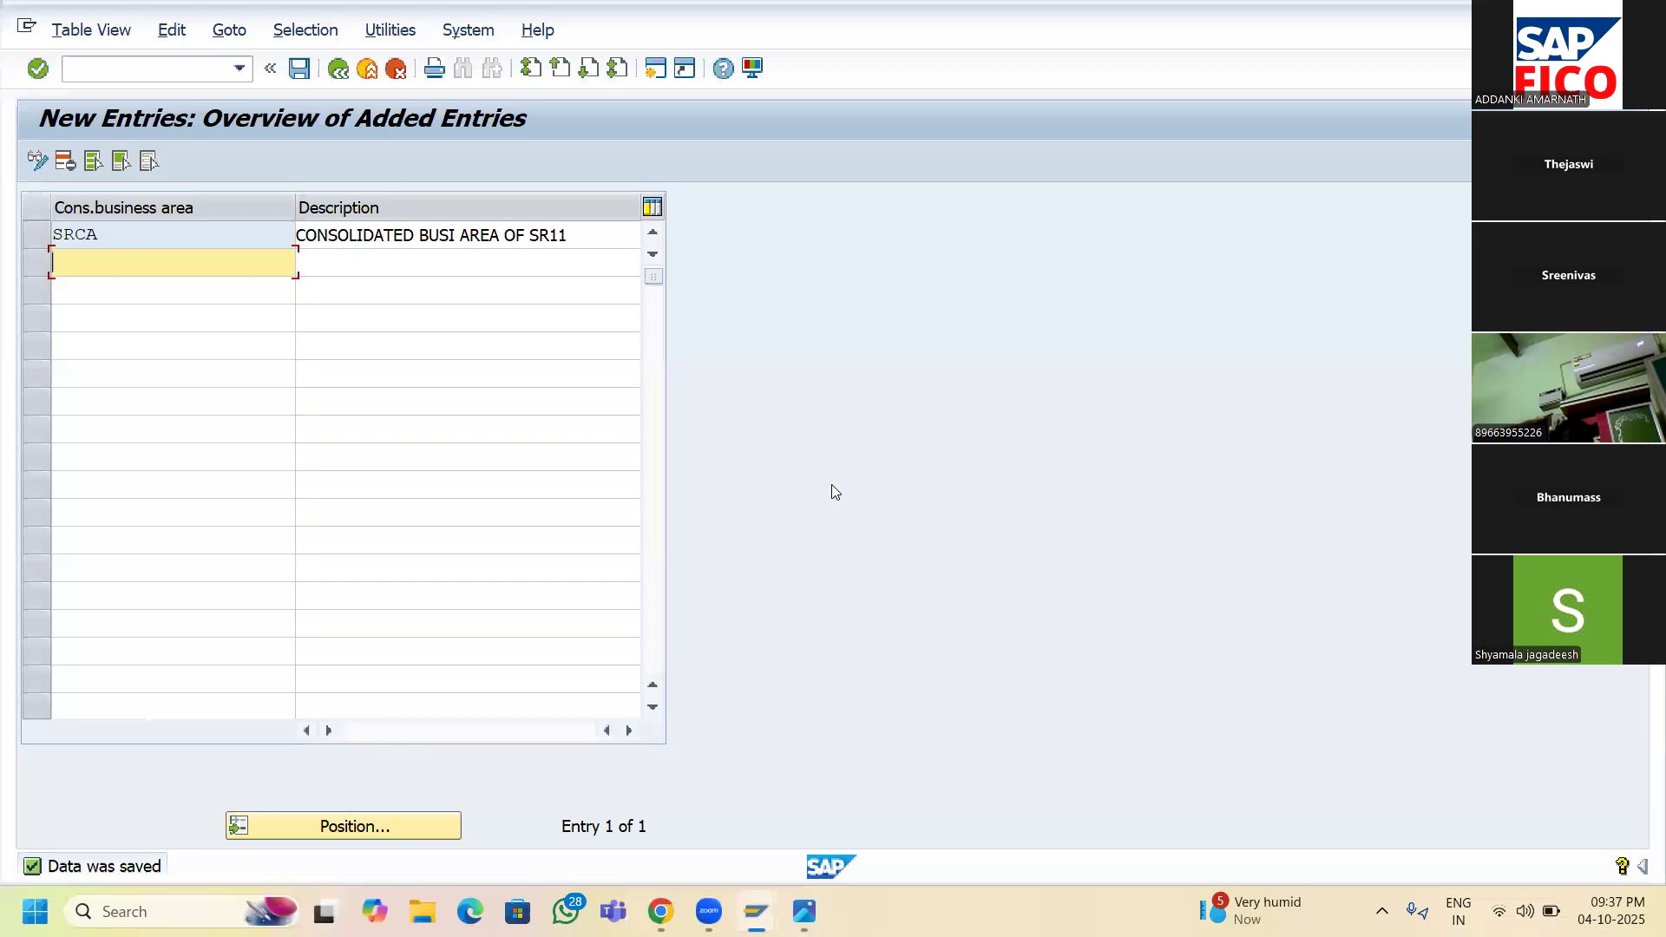
click(338, 70)
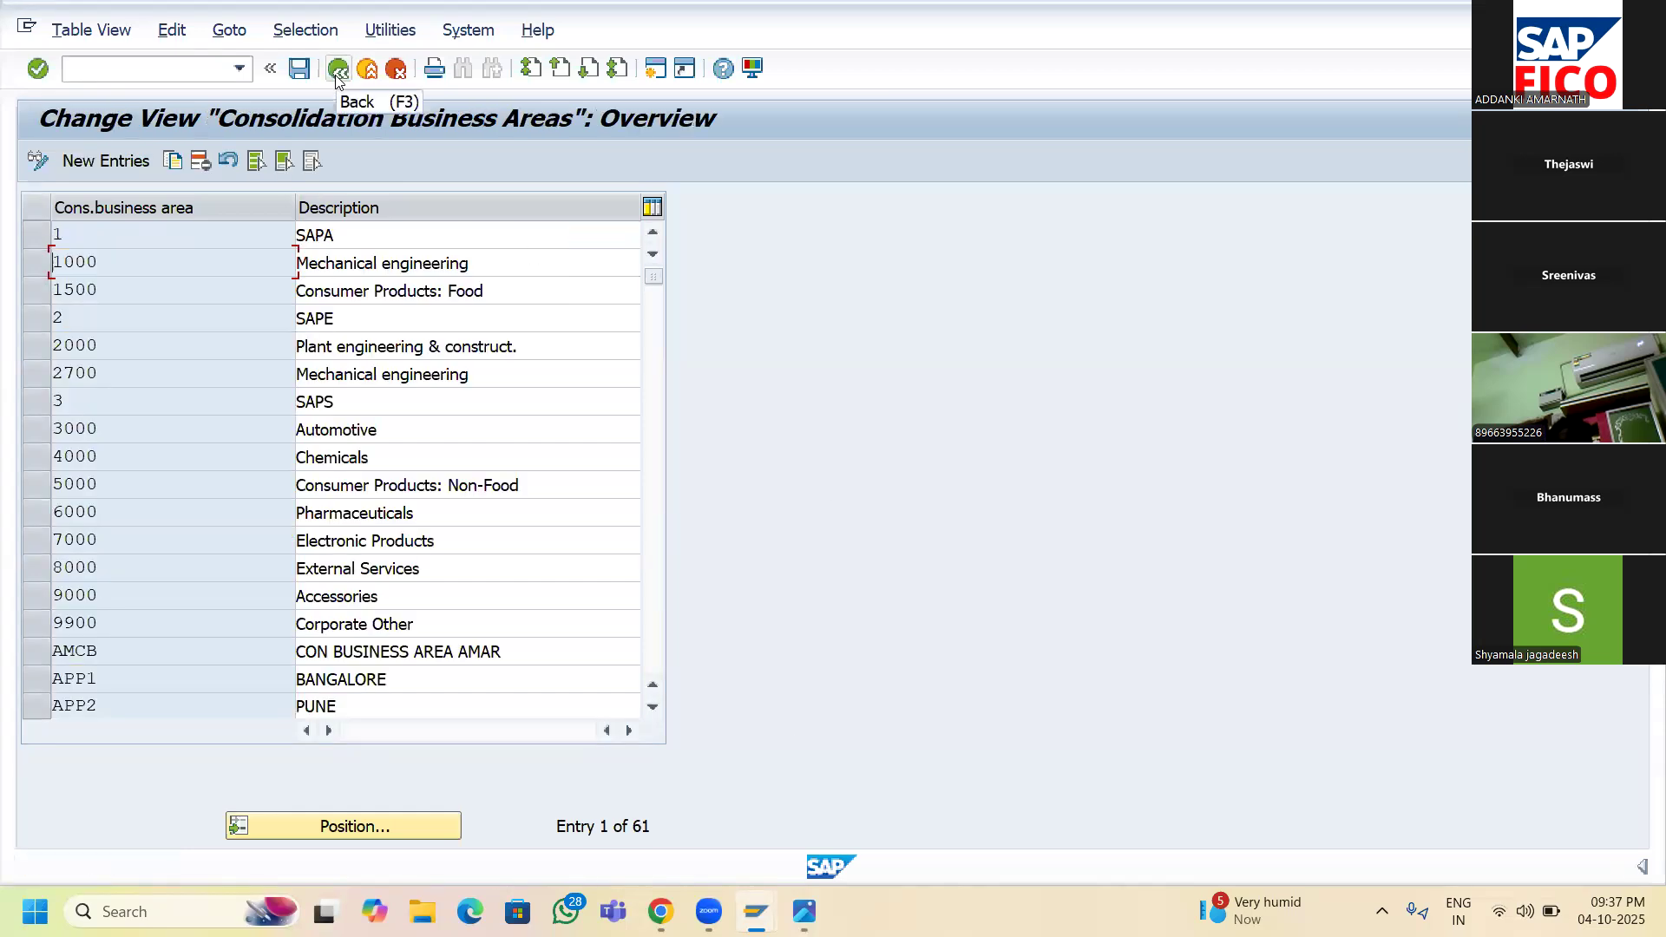
- Back in the IMG, open Assign business area to consolidation business area
click(337, 74)
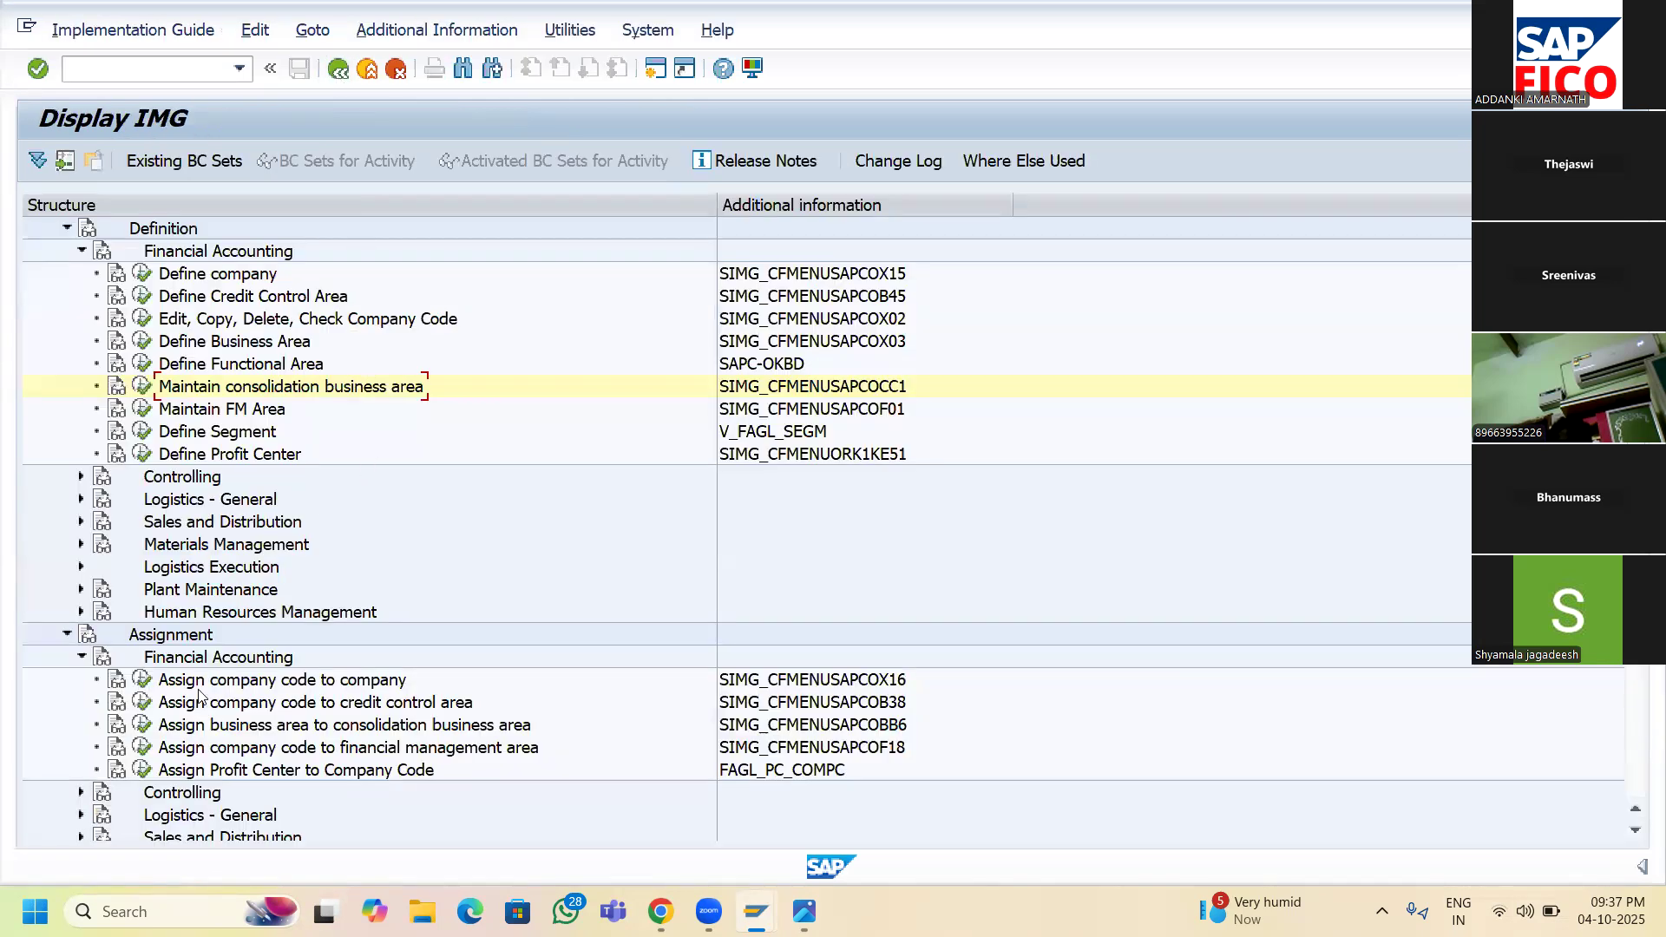
scroll(199, 692, down, 1)
scroll(199, 692, down, 3)
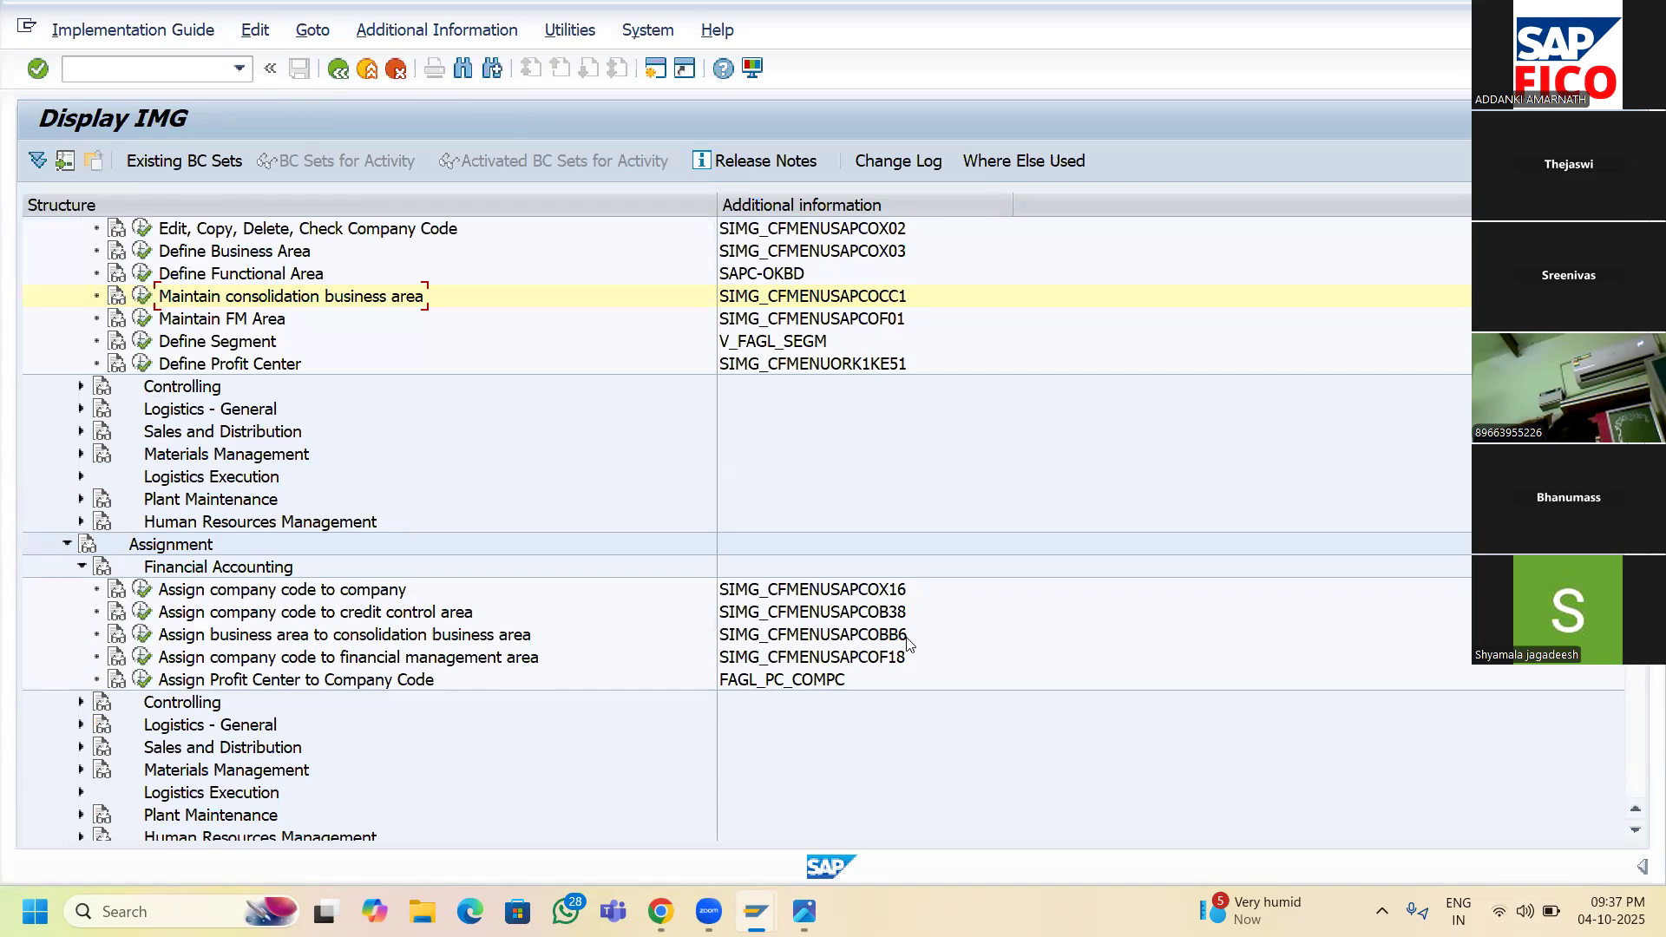
click(143, 635)
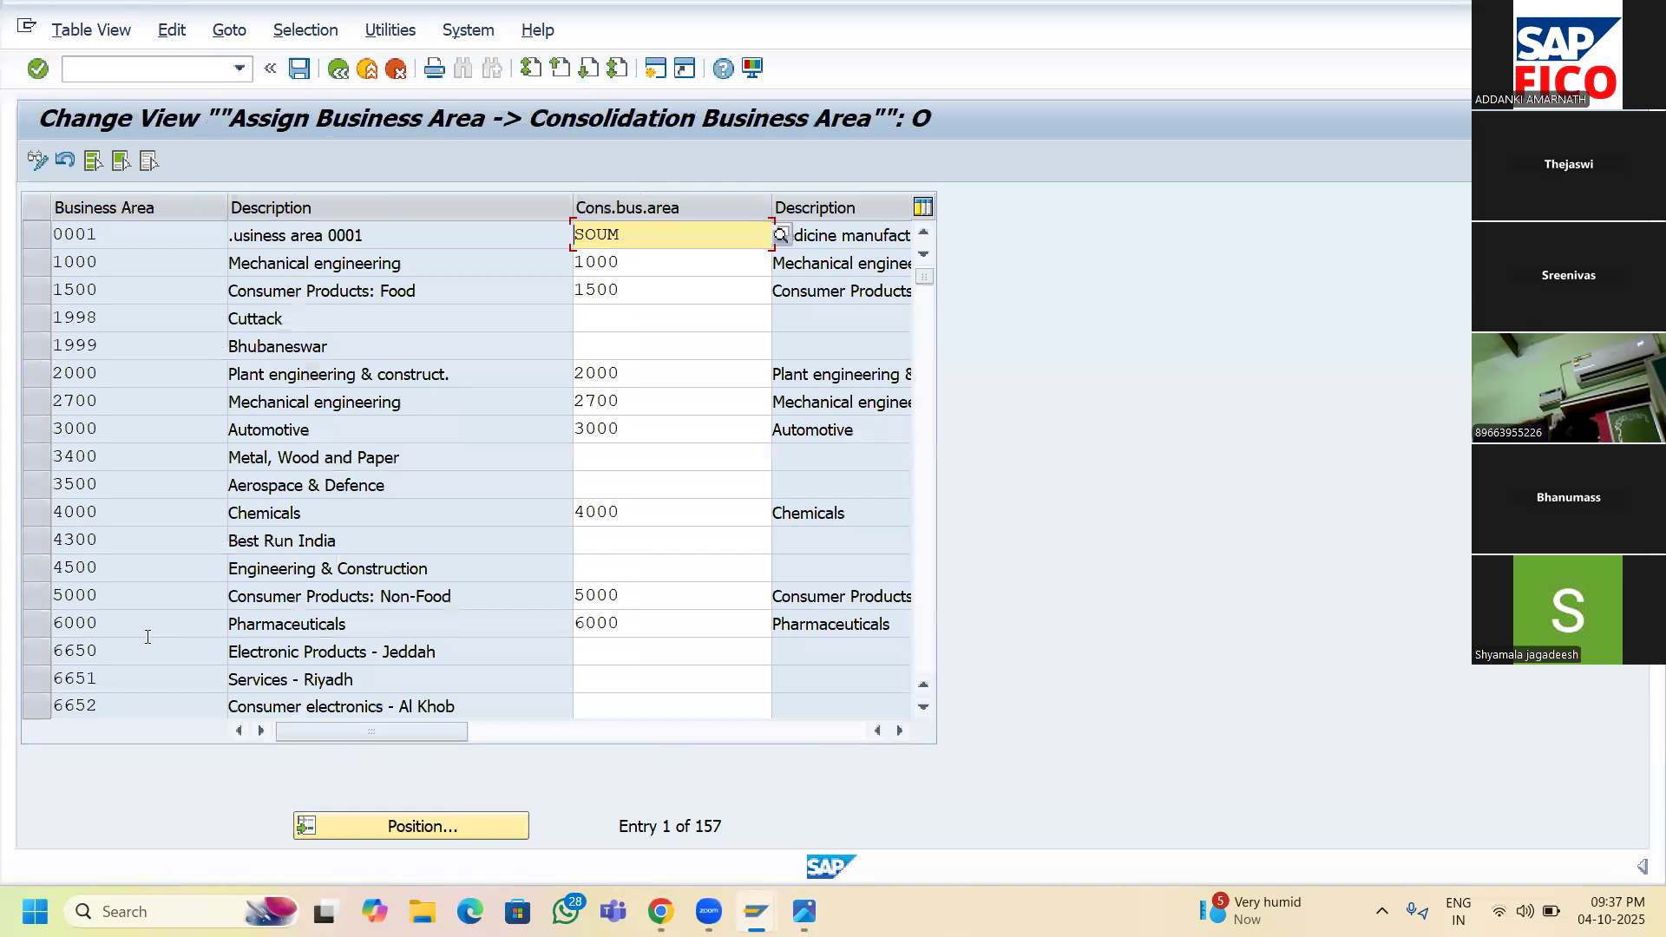
- Position the table at business areas matching SR**, then leave and reopen the assignment table
click(424, 829)
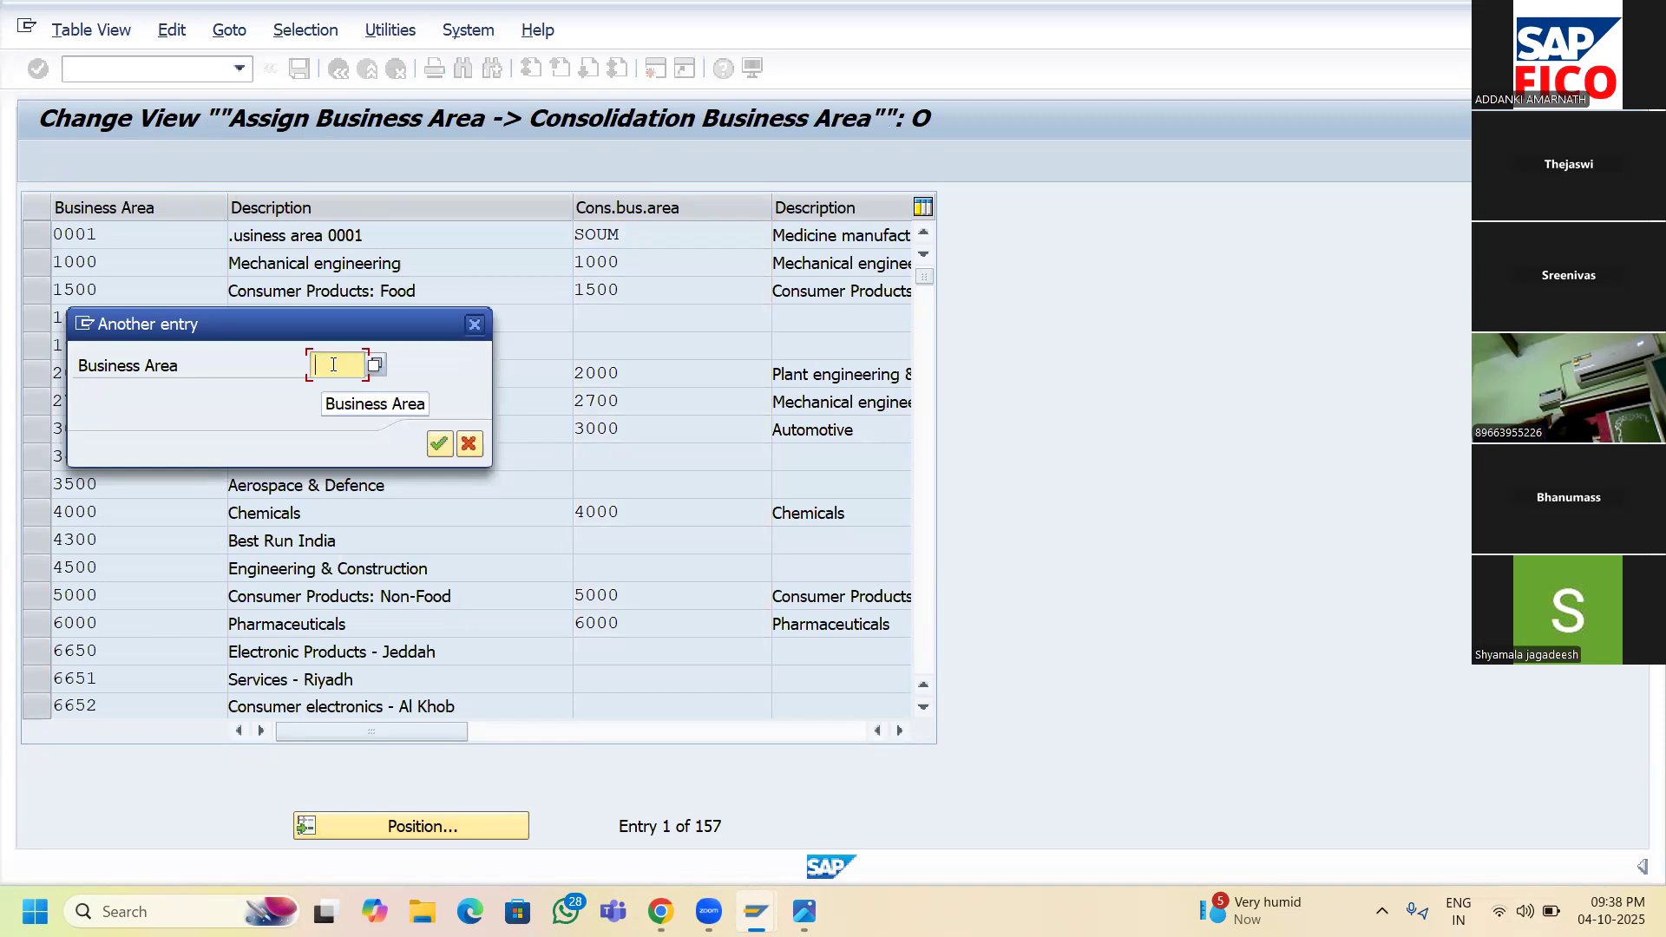
text(SR)
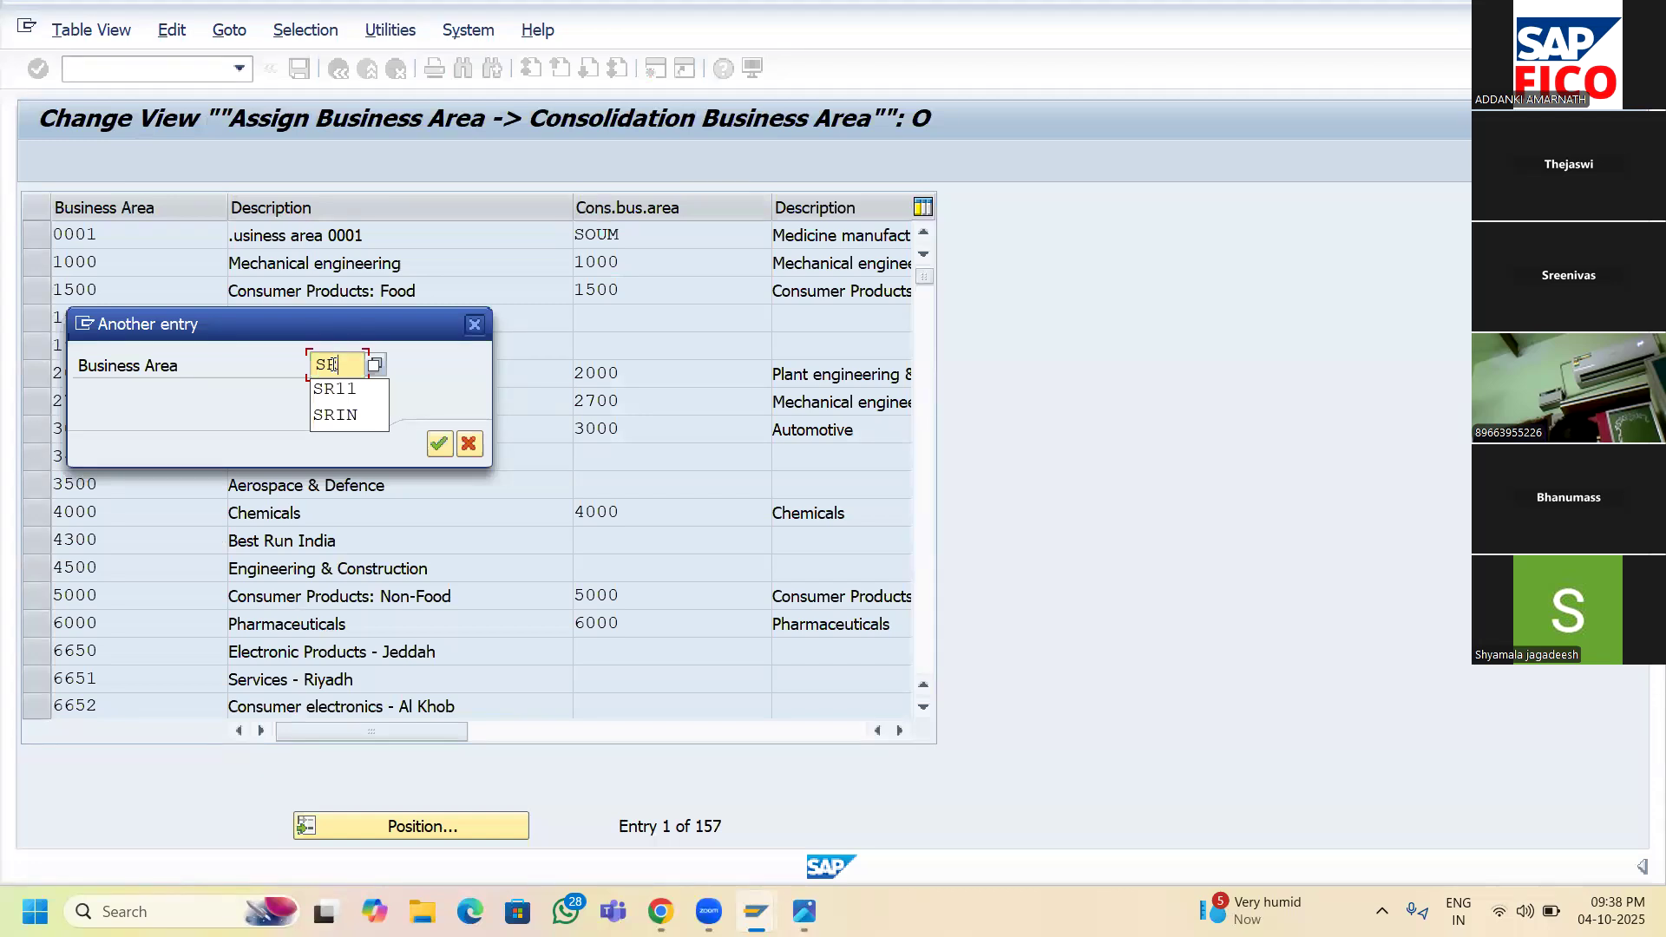
text(**)
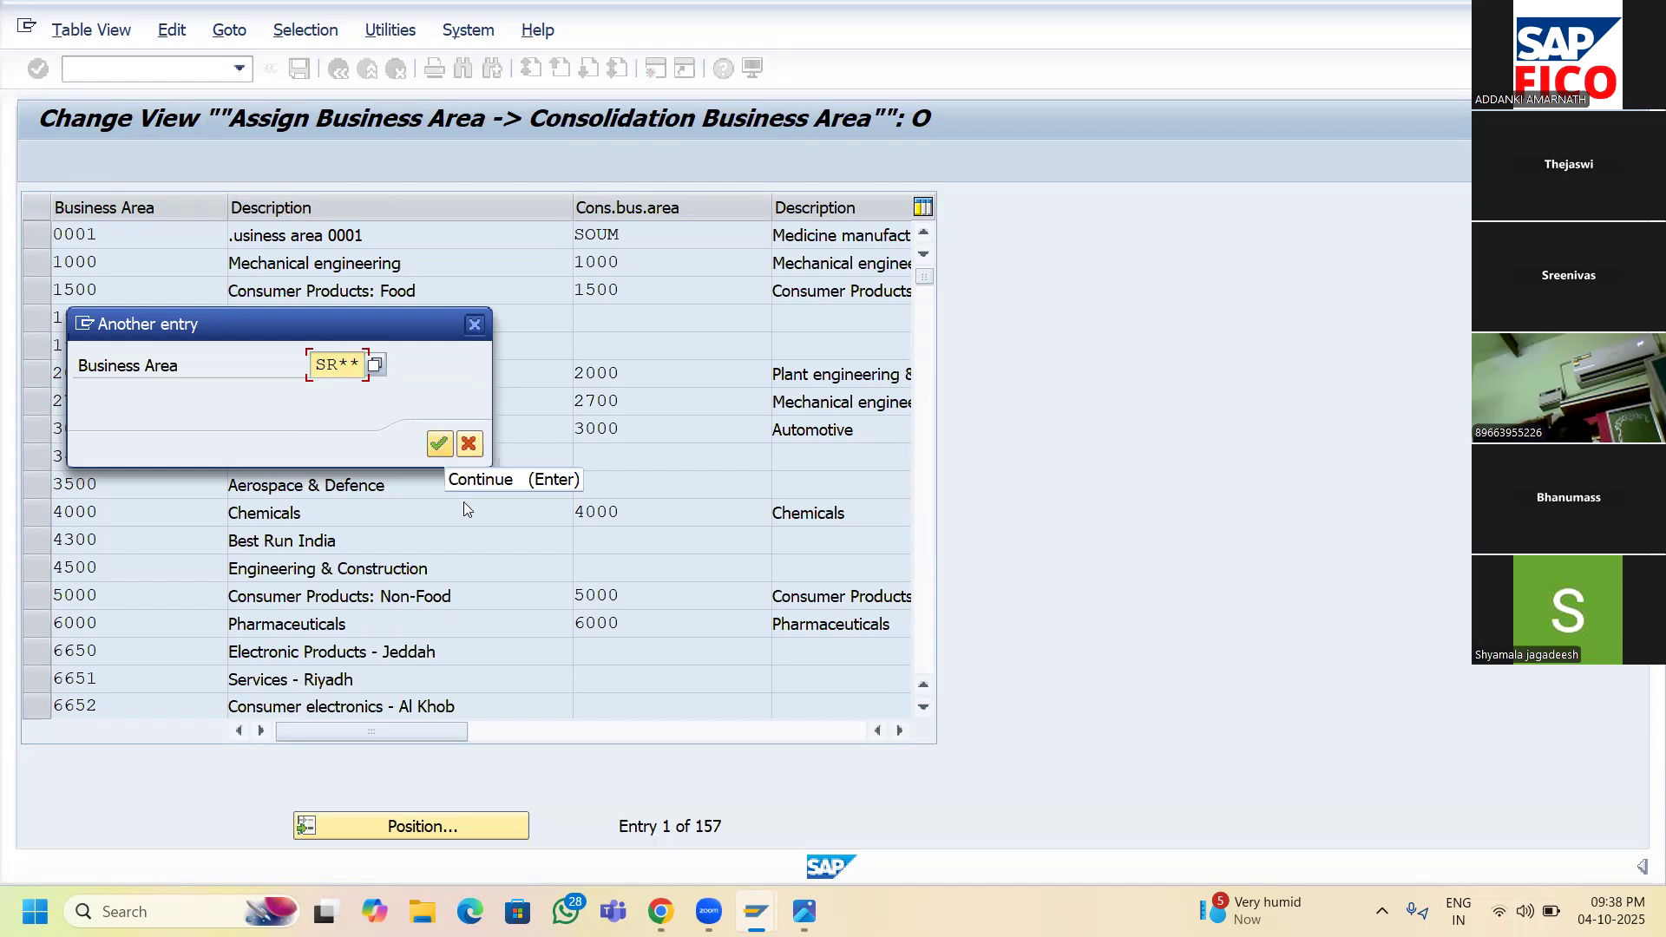
click(438, 444)
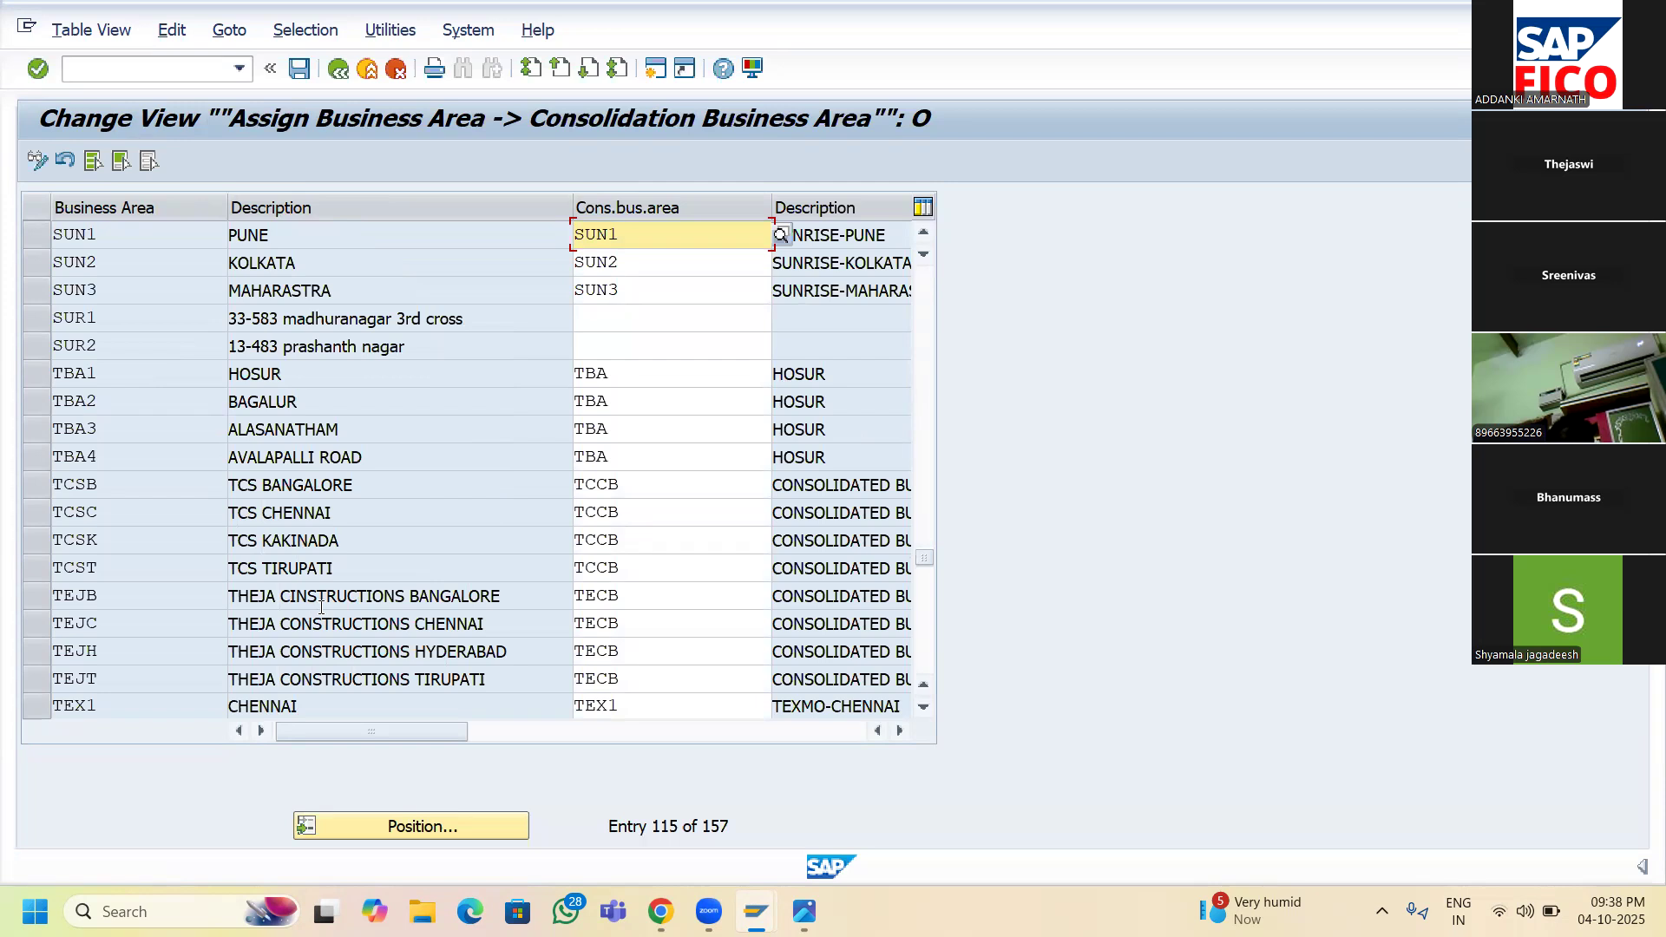
scroll(433, 502, up, 1)
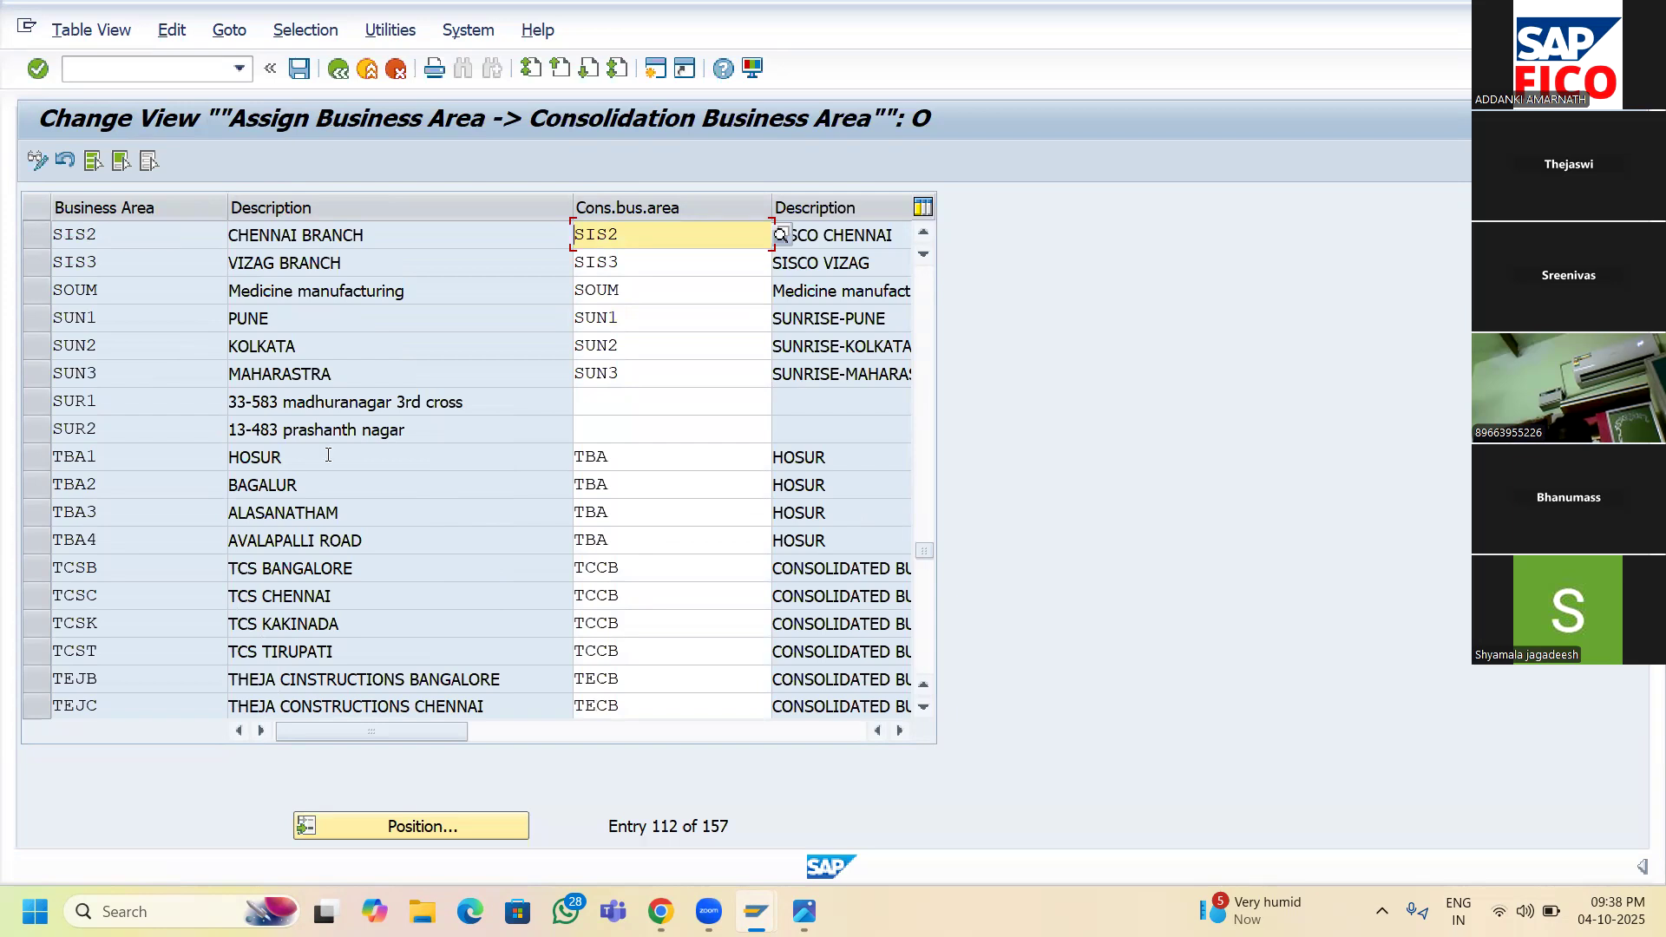
click(337, 73)
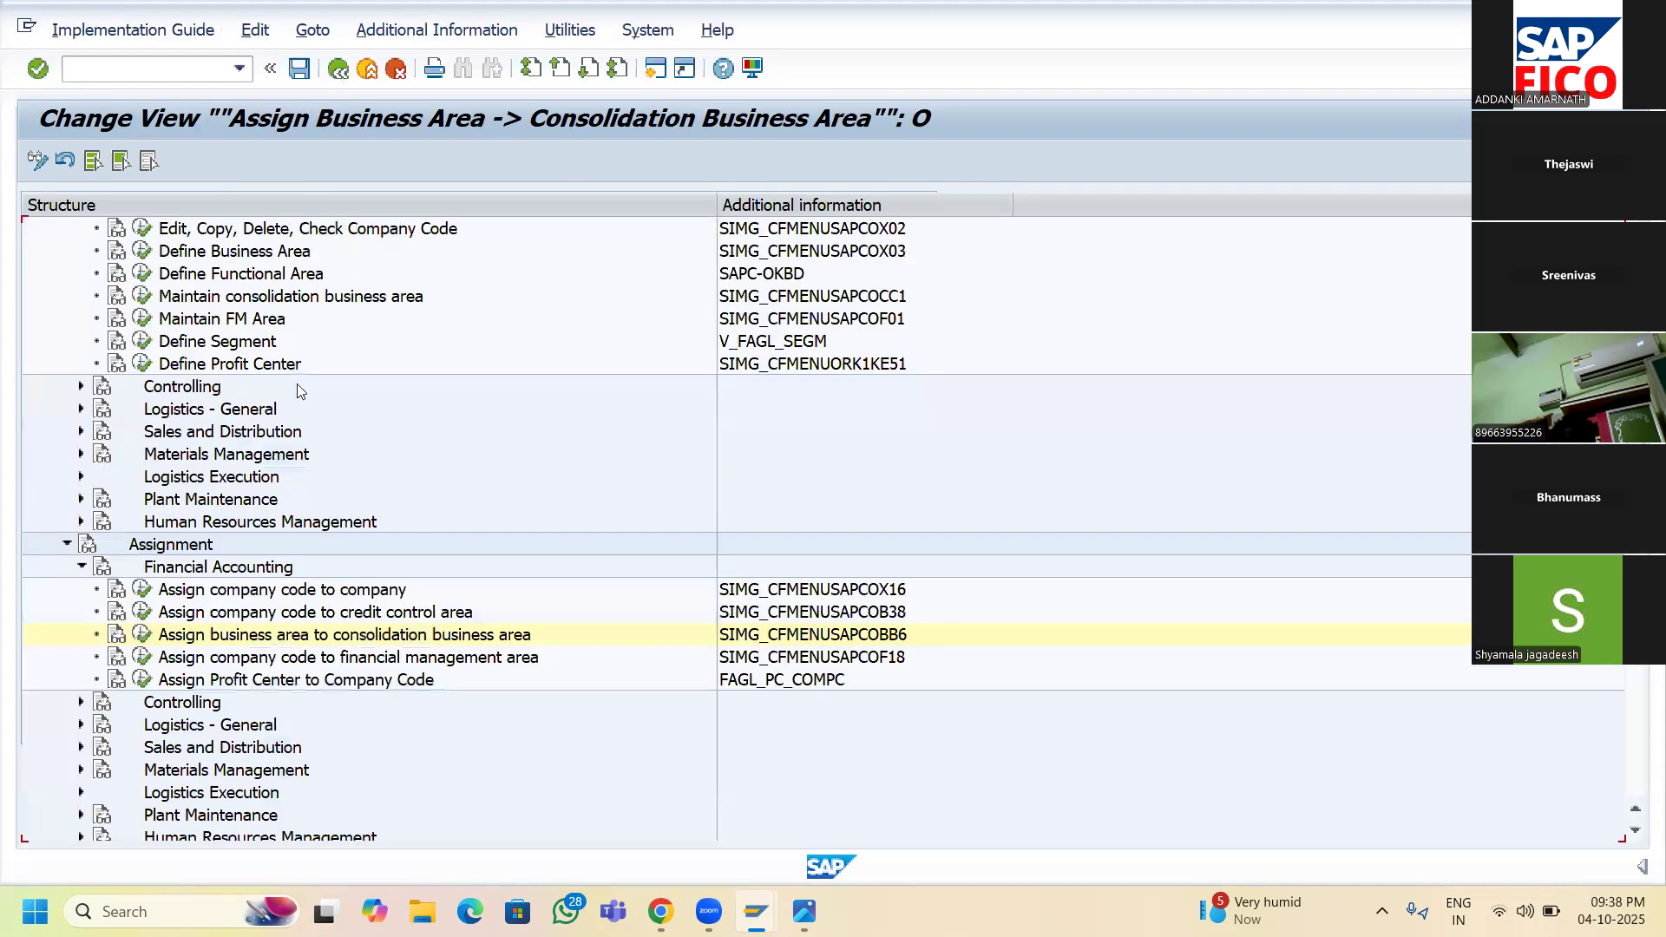
click(144, 636)
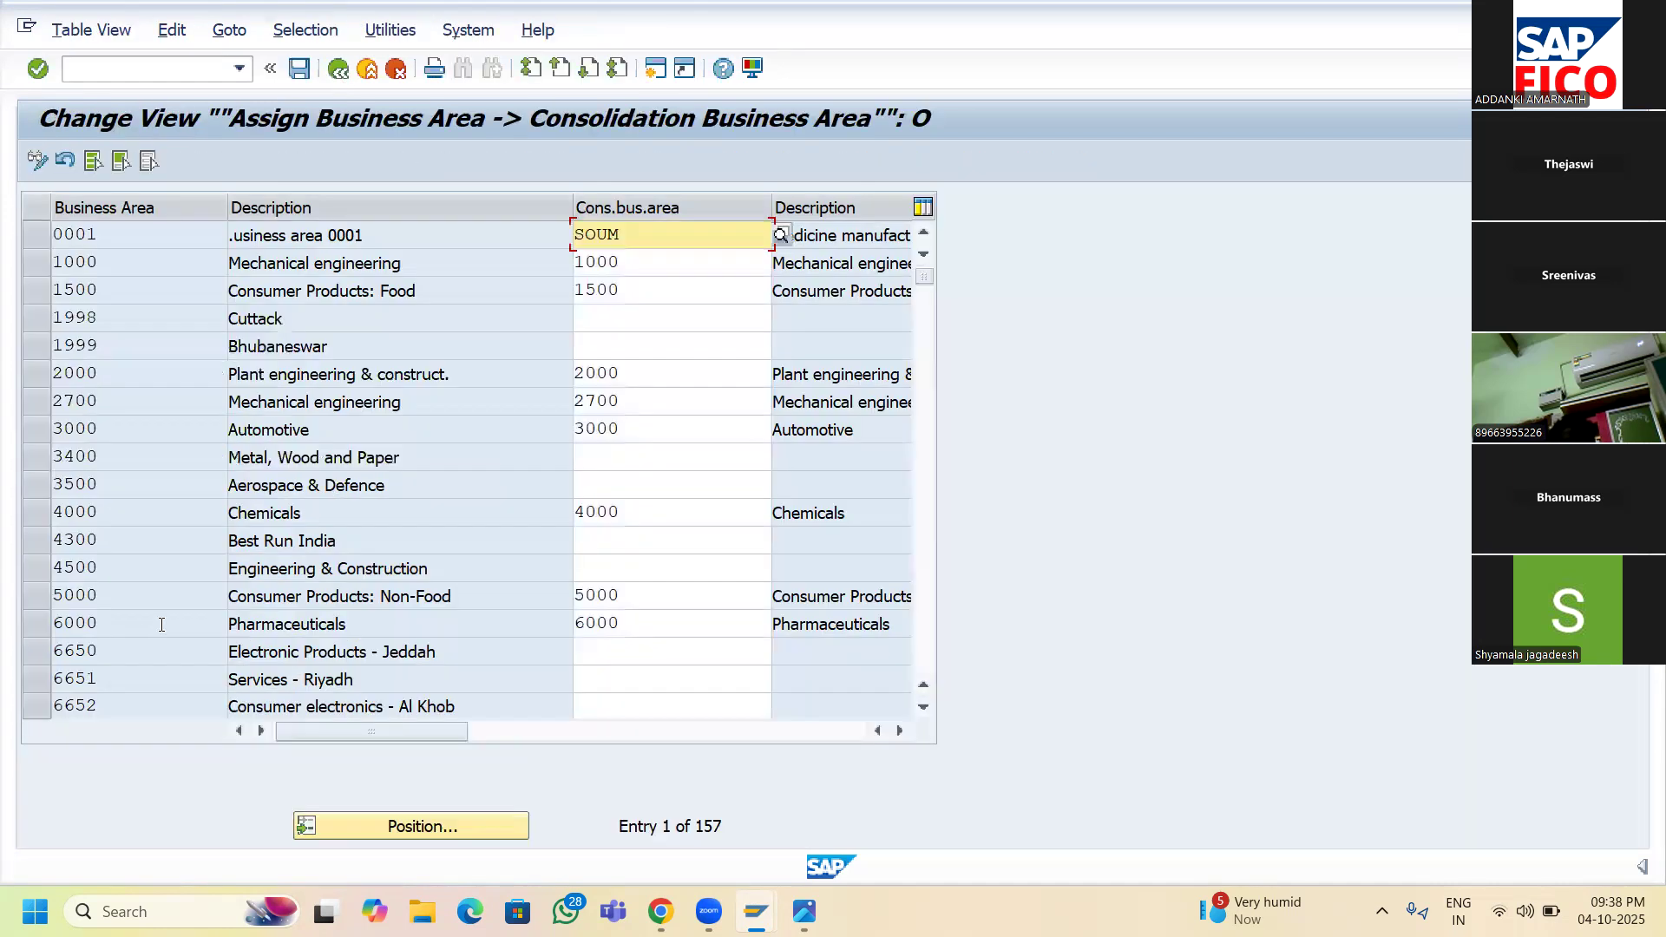
- Position the assignment table at business area SRH
click(410, 834)
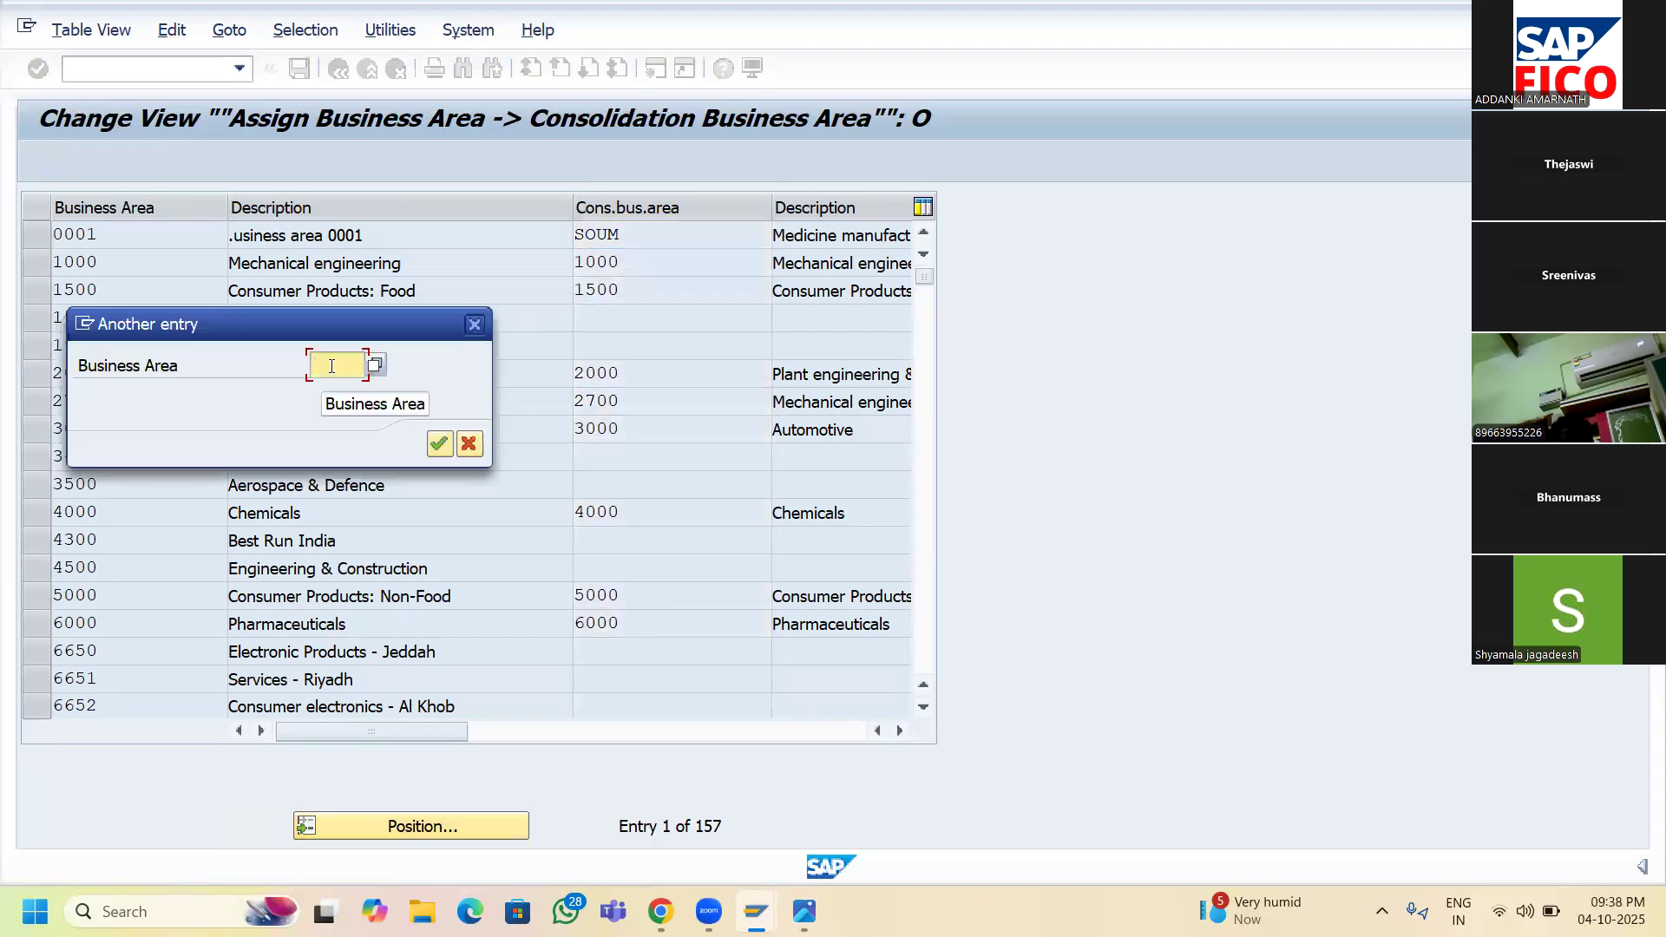
text(SR)
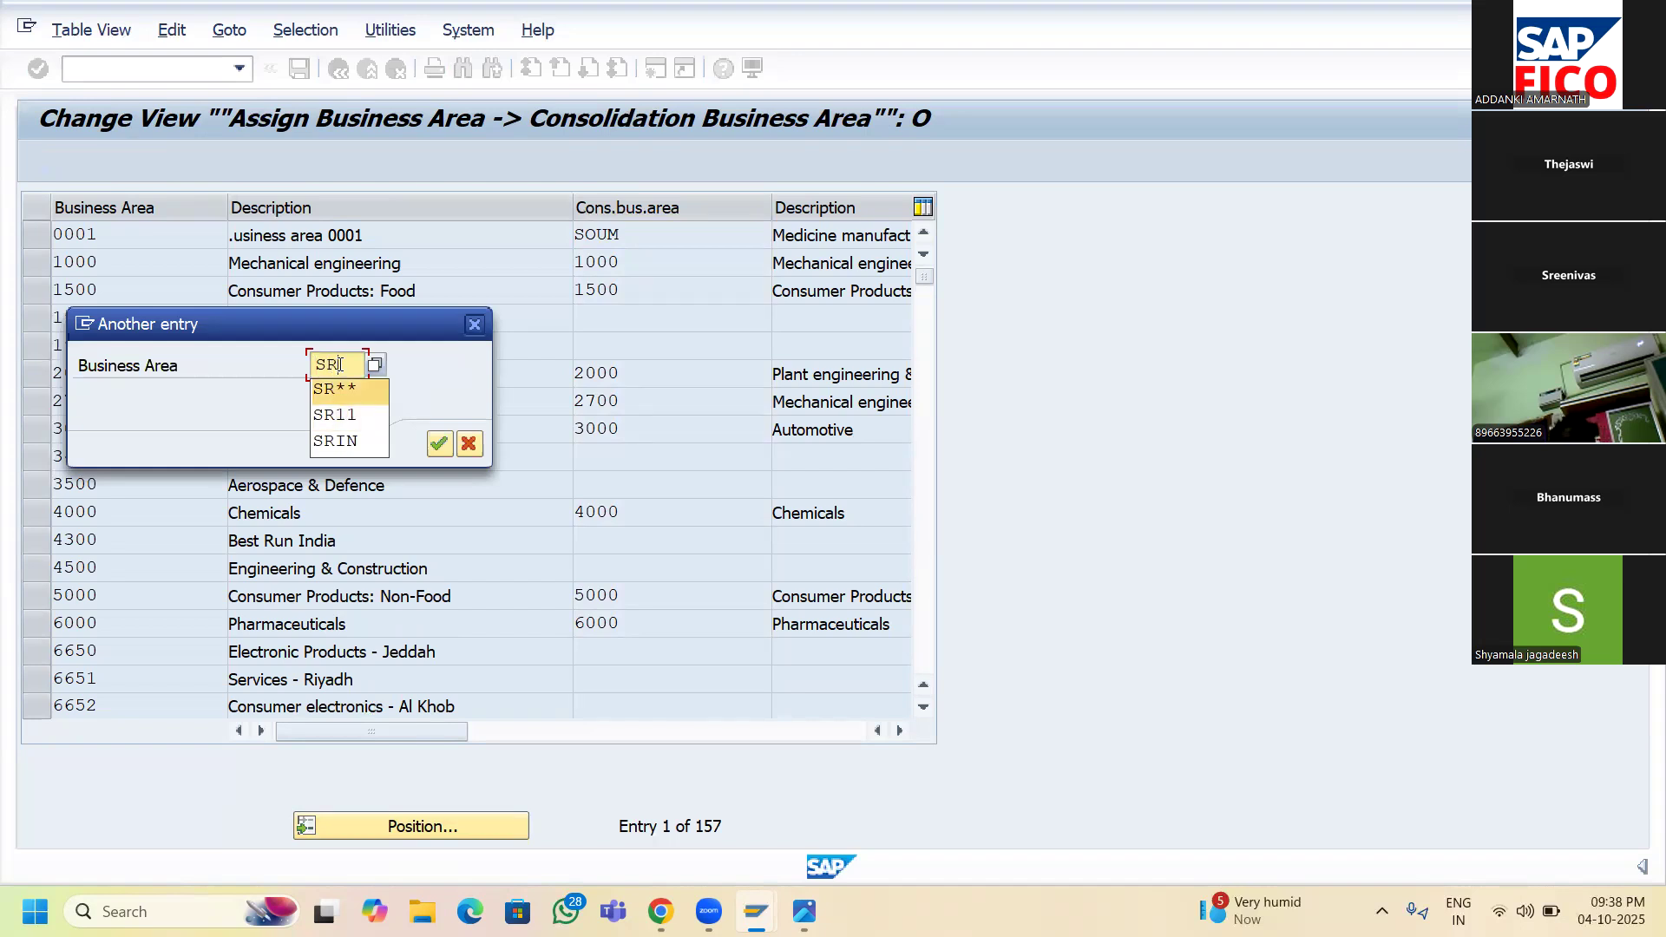
text(H)
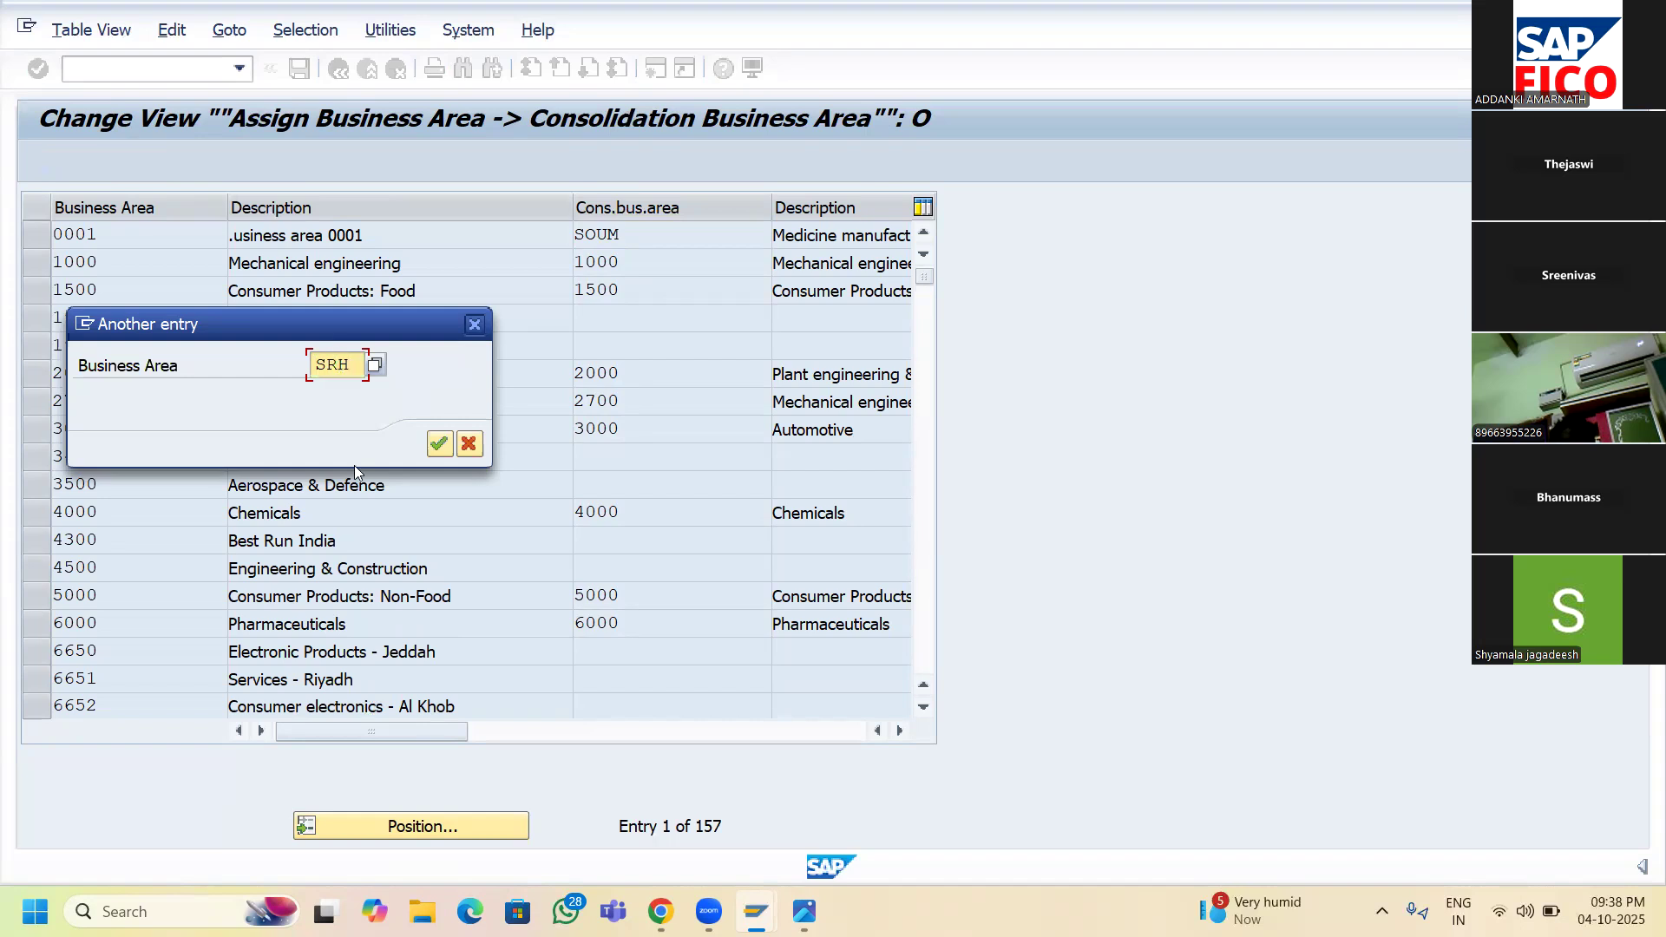
click(439, 448)
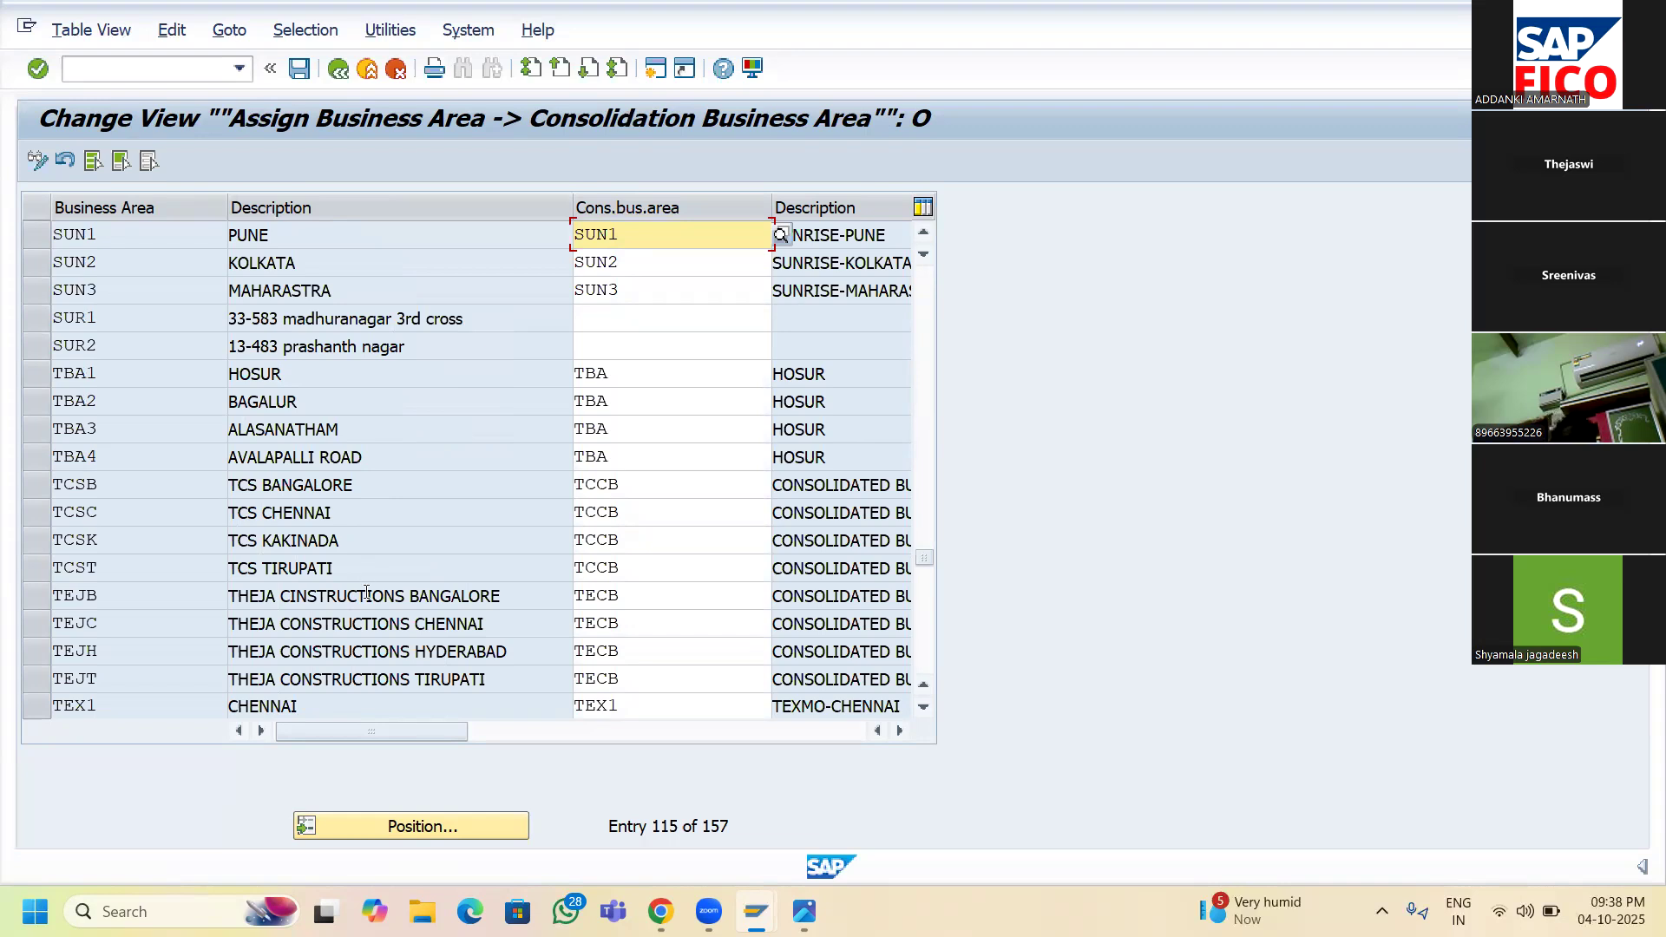
- Scroll up to SAVG, 'VIJAYAWAD BUSINESSAREA OF SR11', and select its consolidation business area cell
scroll(331, 597, down, 1)
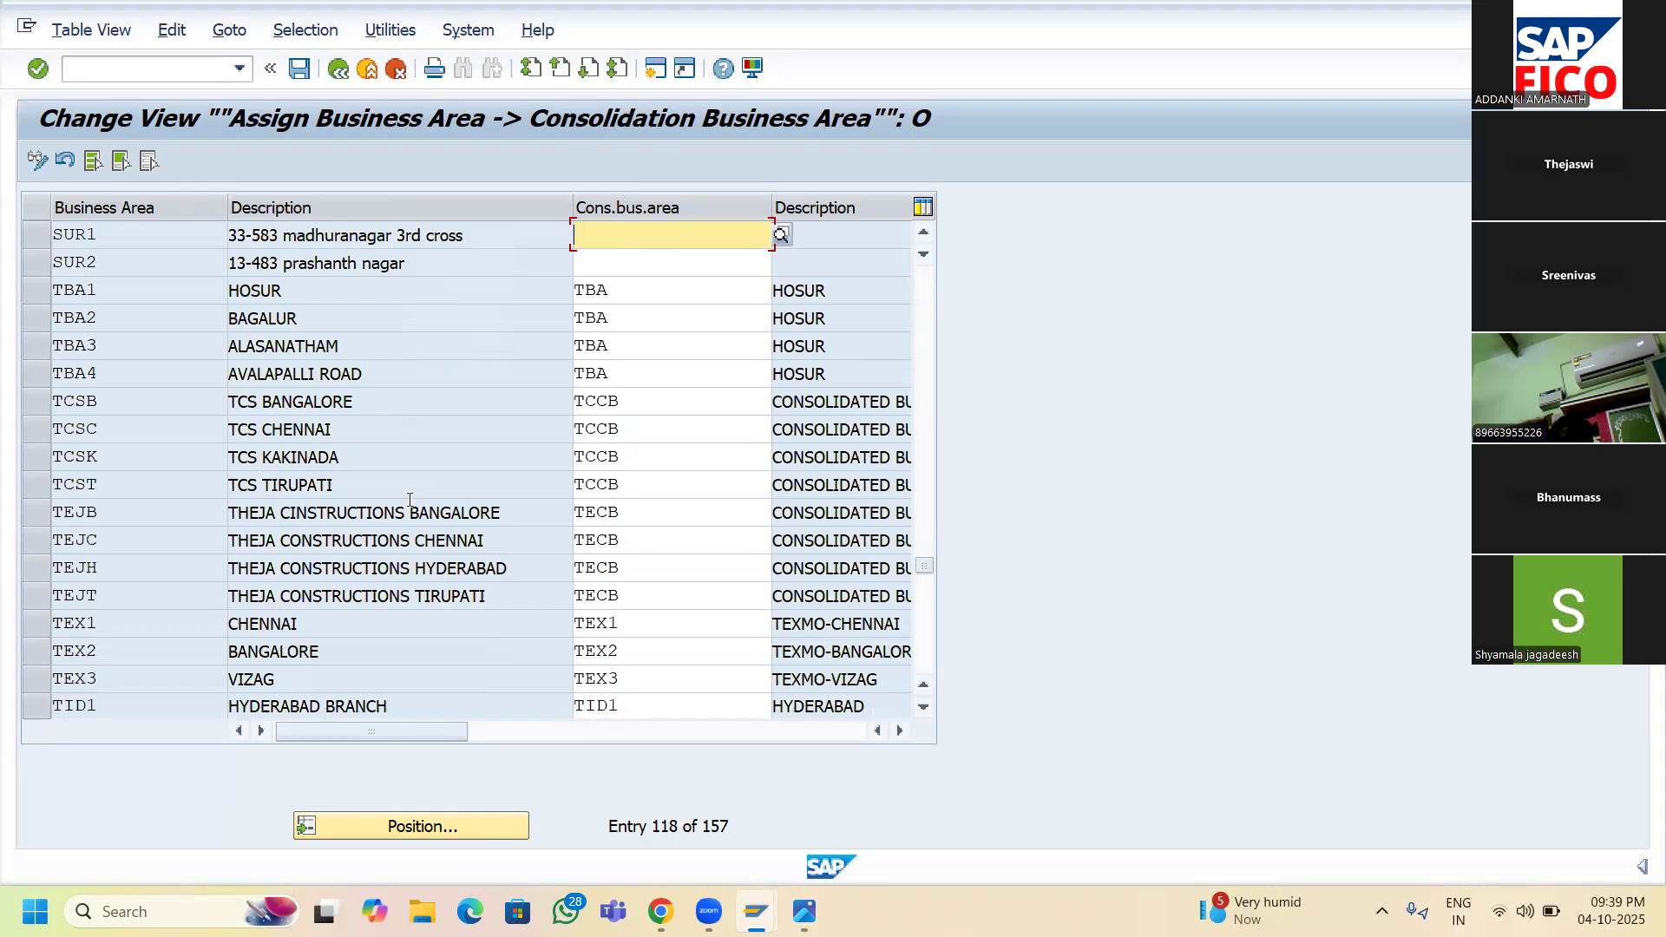
scroll(410, 509, up, 2)
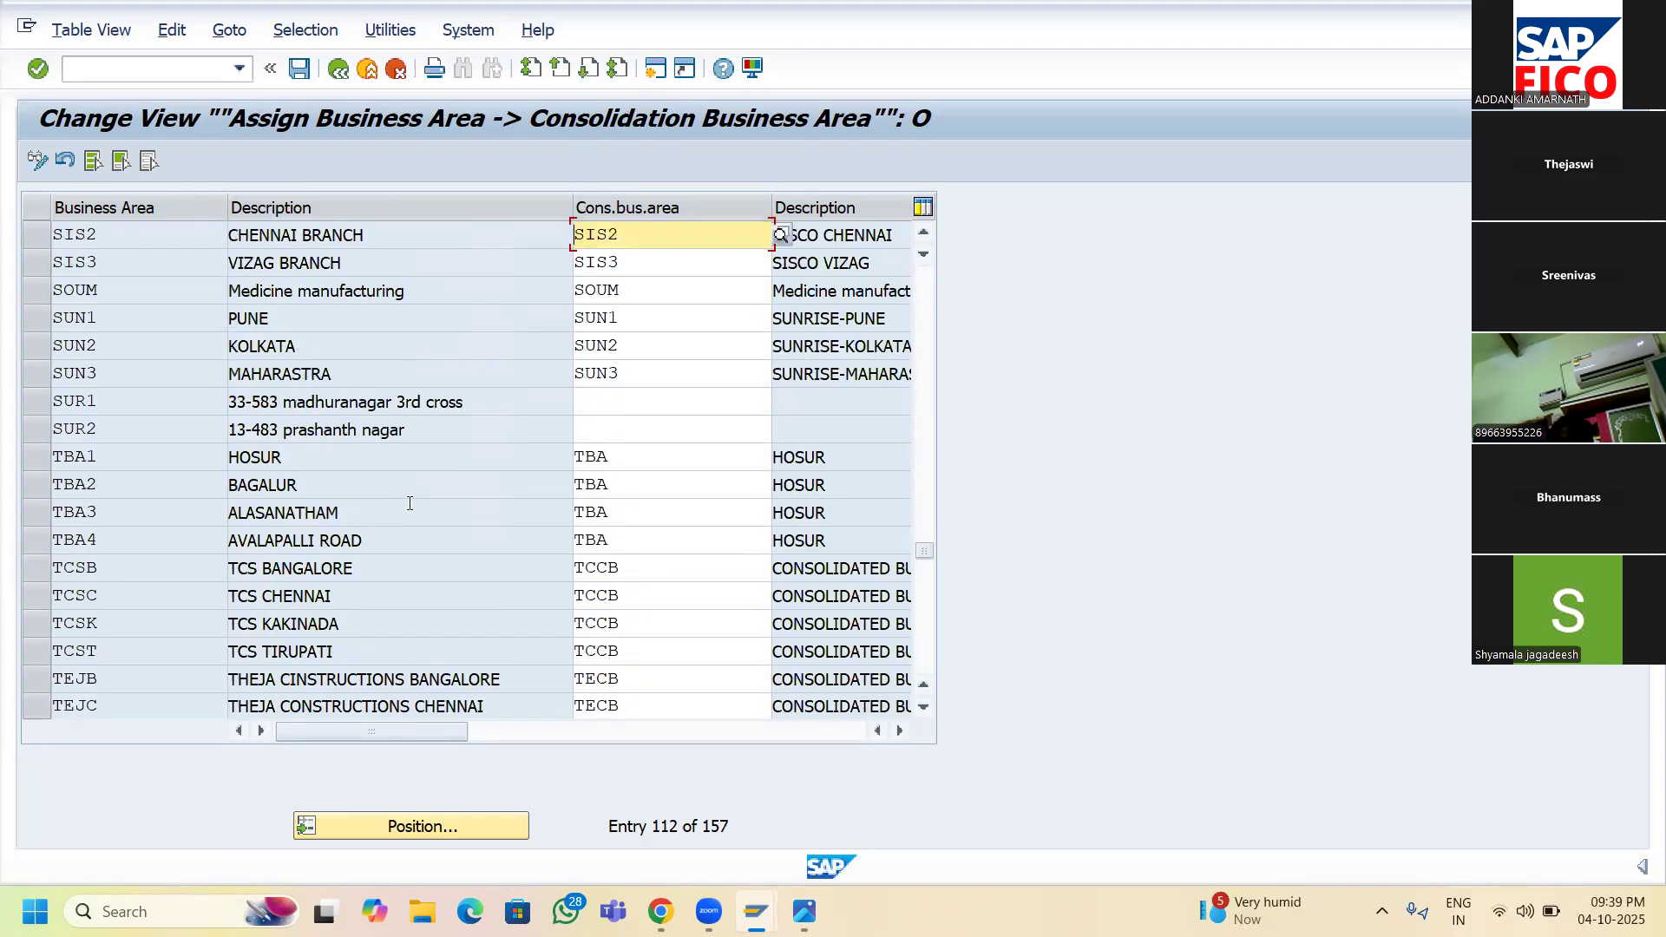
scroll(409, 504, up, 1)
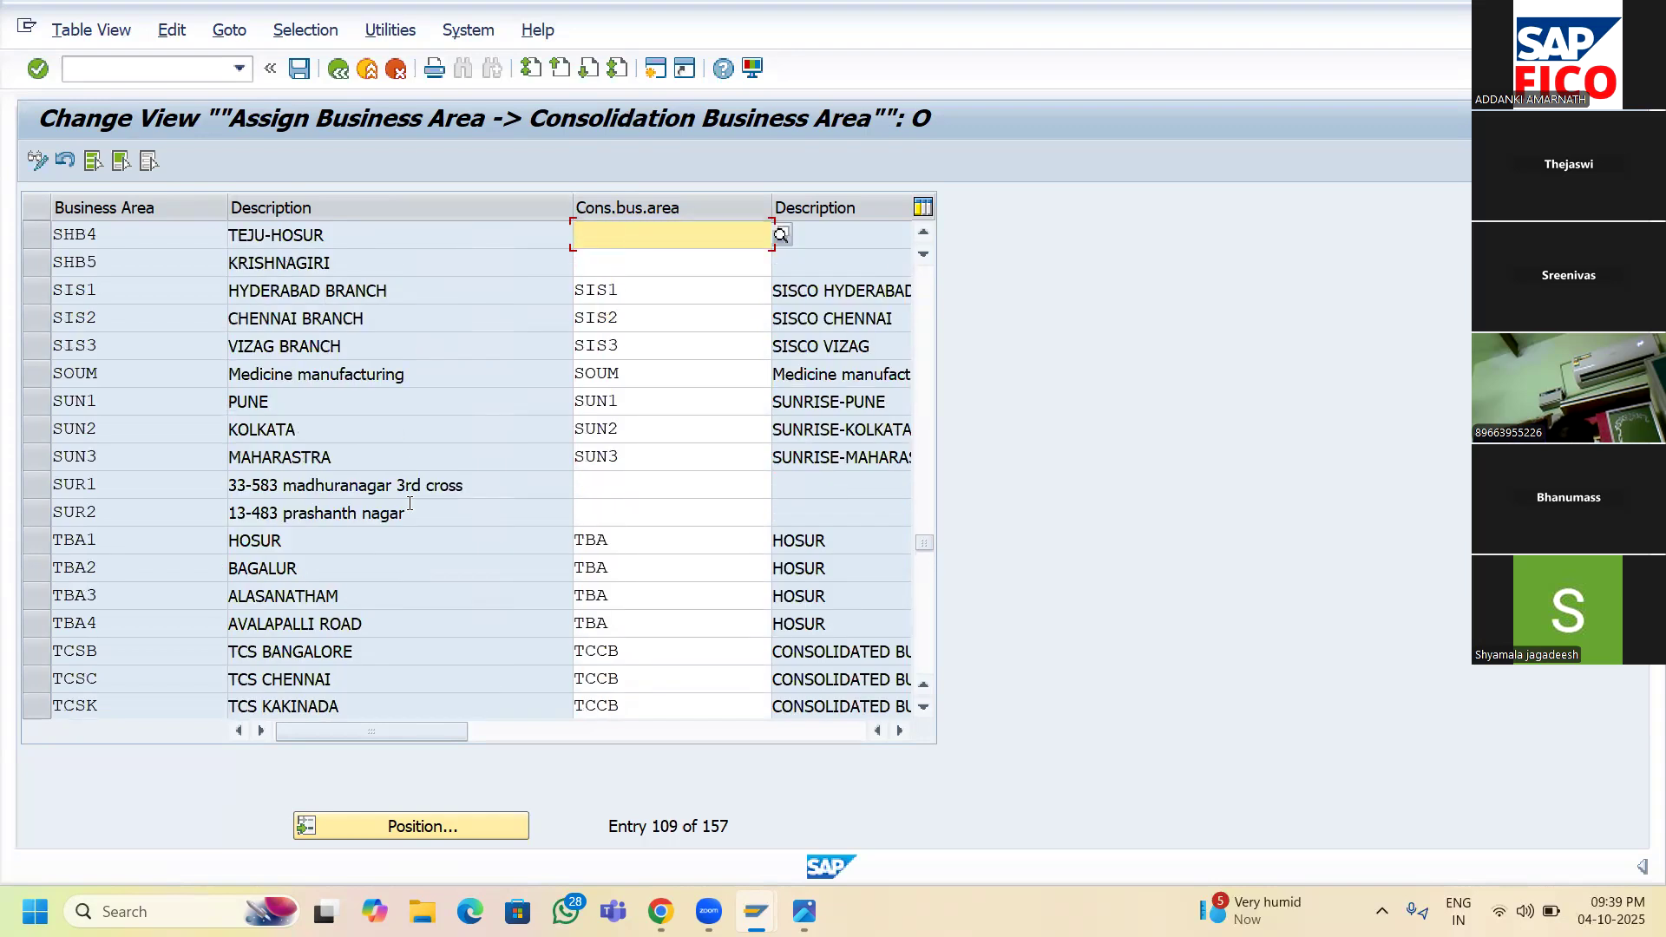
scroll(409, 504, down, 1)
scroll(304, 425, up, 2)
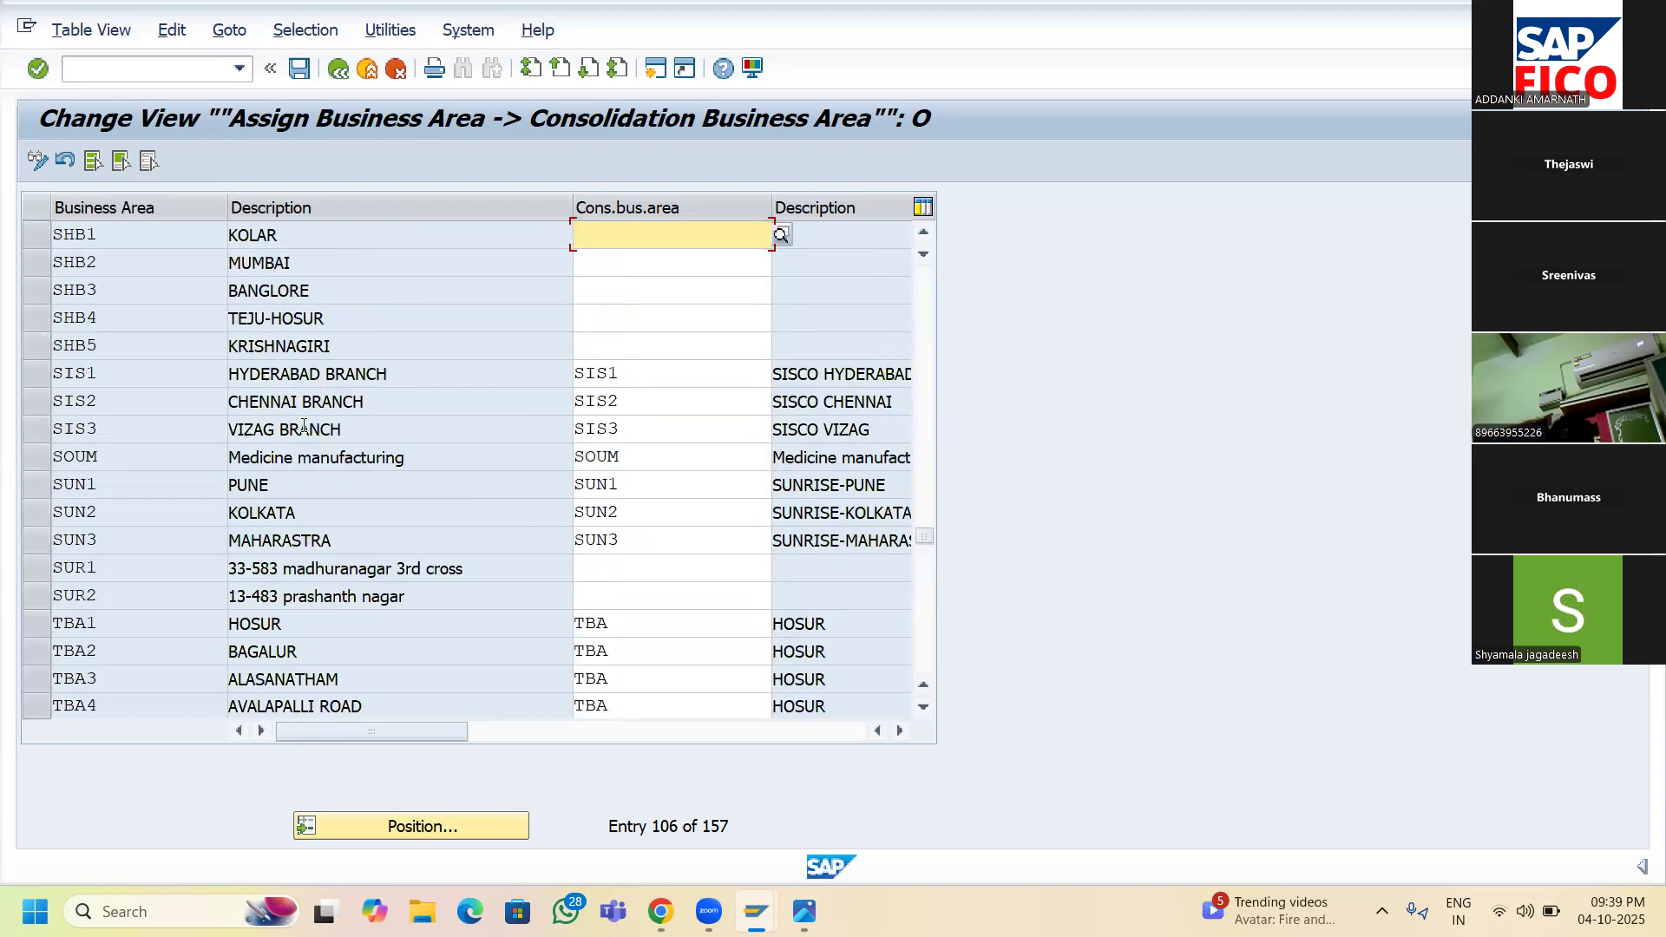
click(922, 236)
click(922, 236)
click(923, 236)
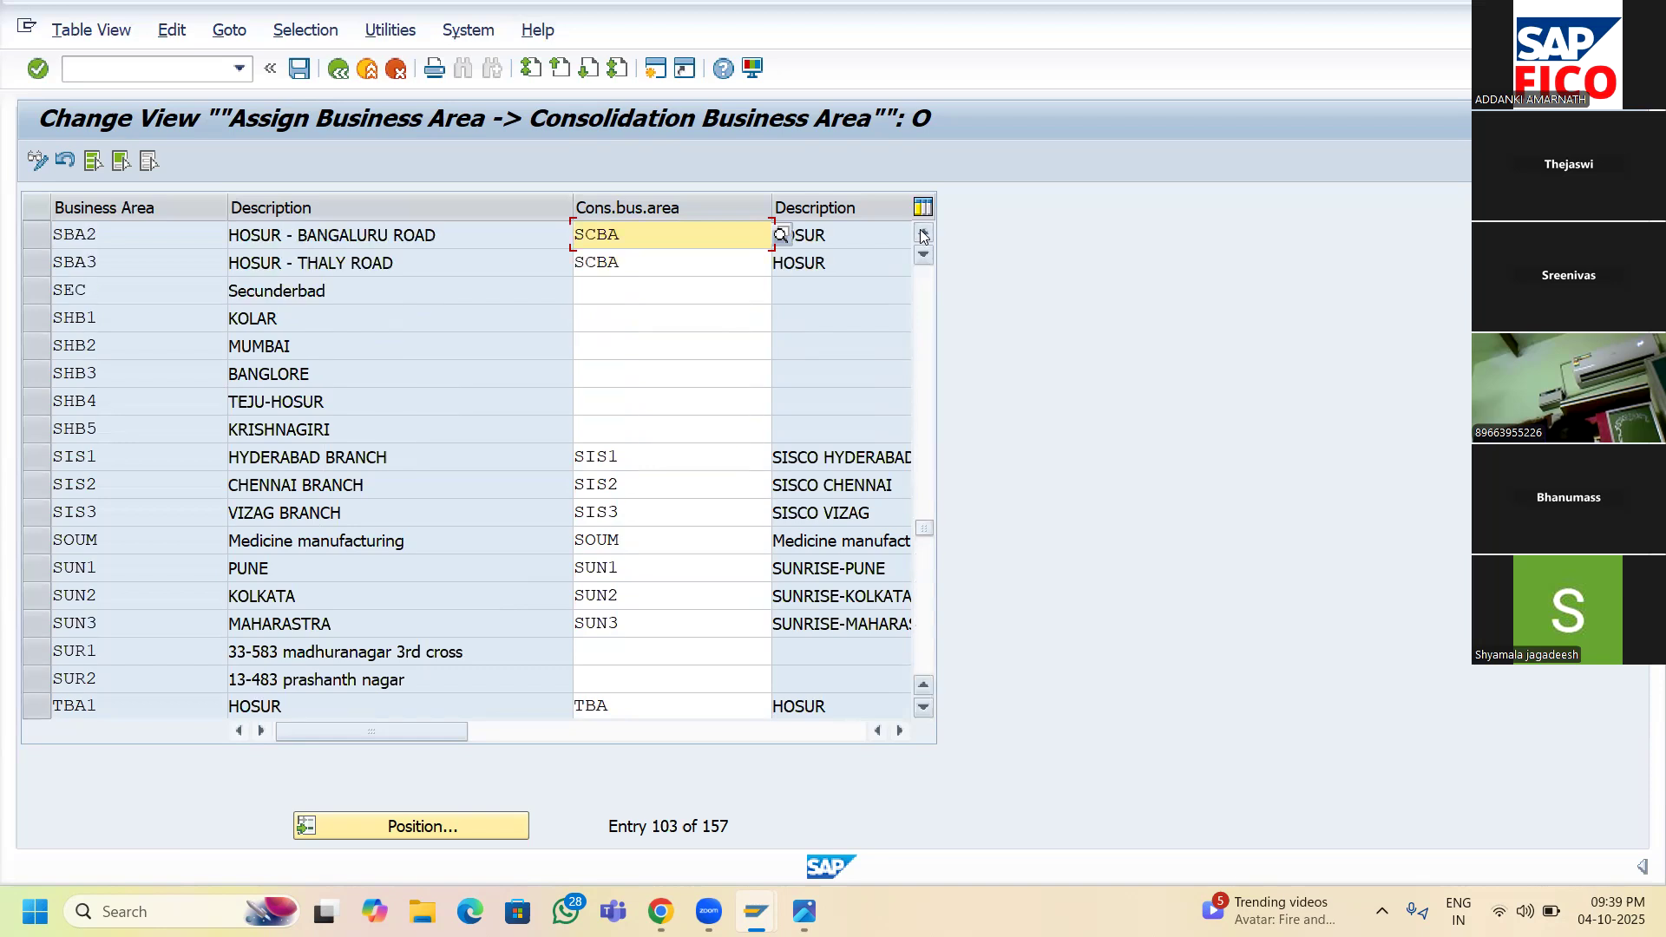
click(923, 236)
click(922, 236)
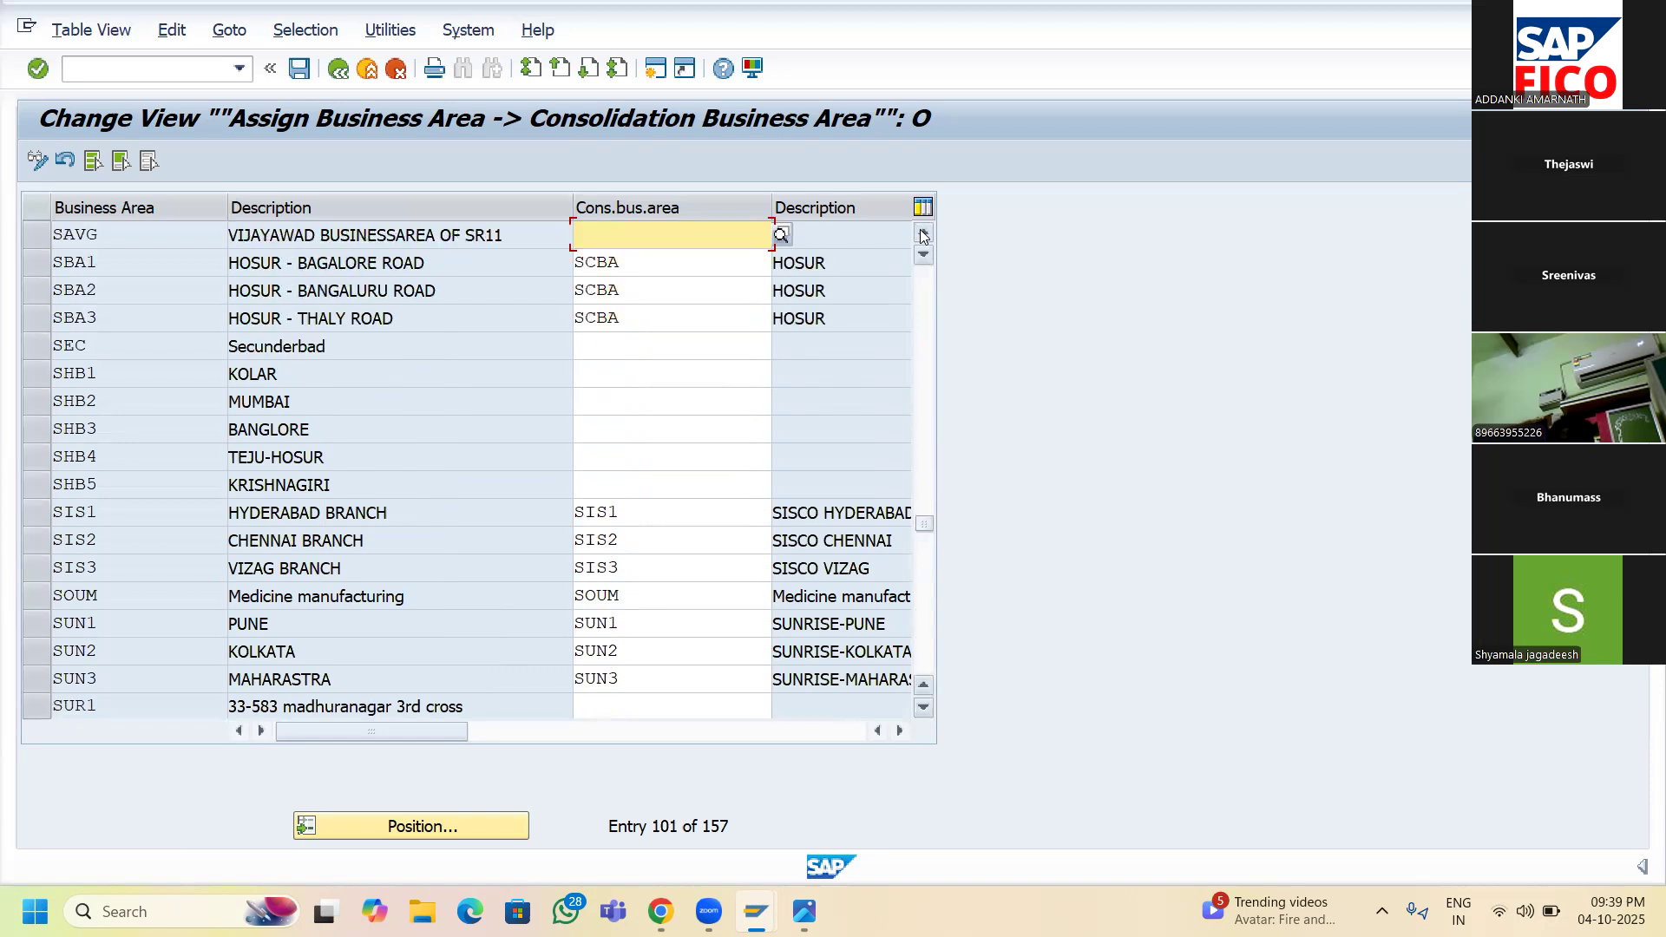
click(922, 236)
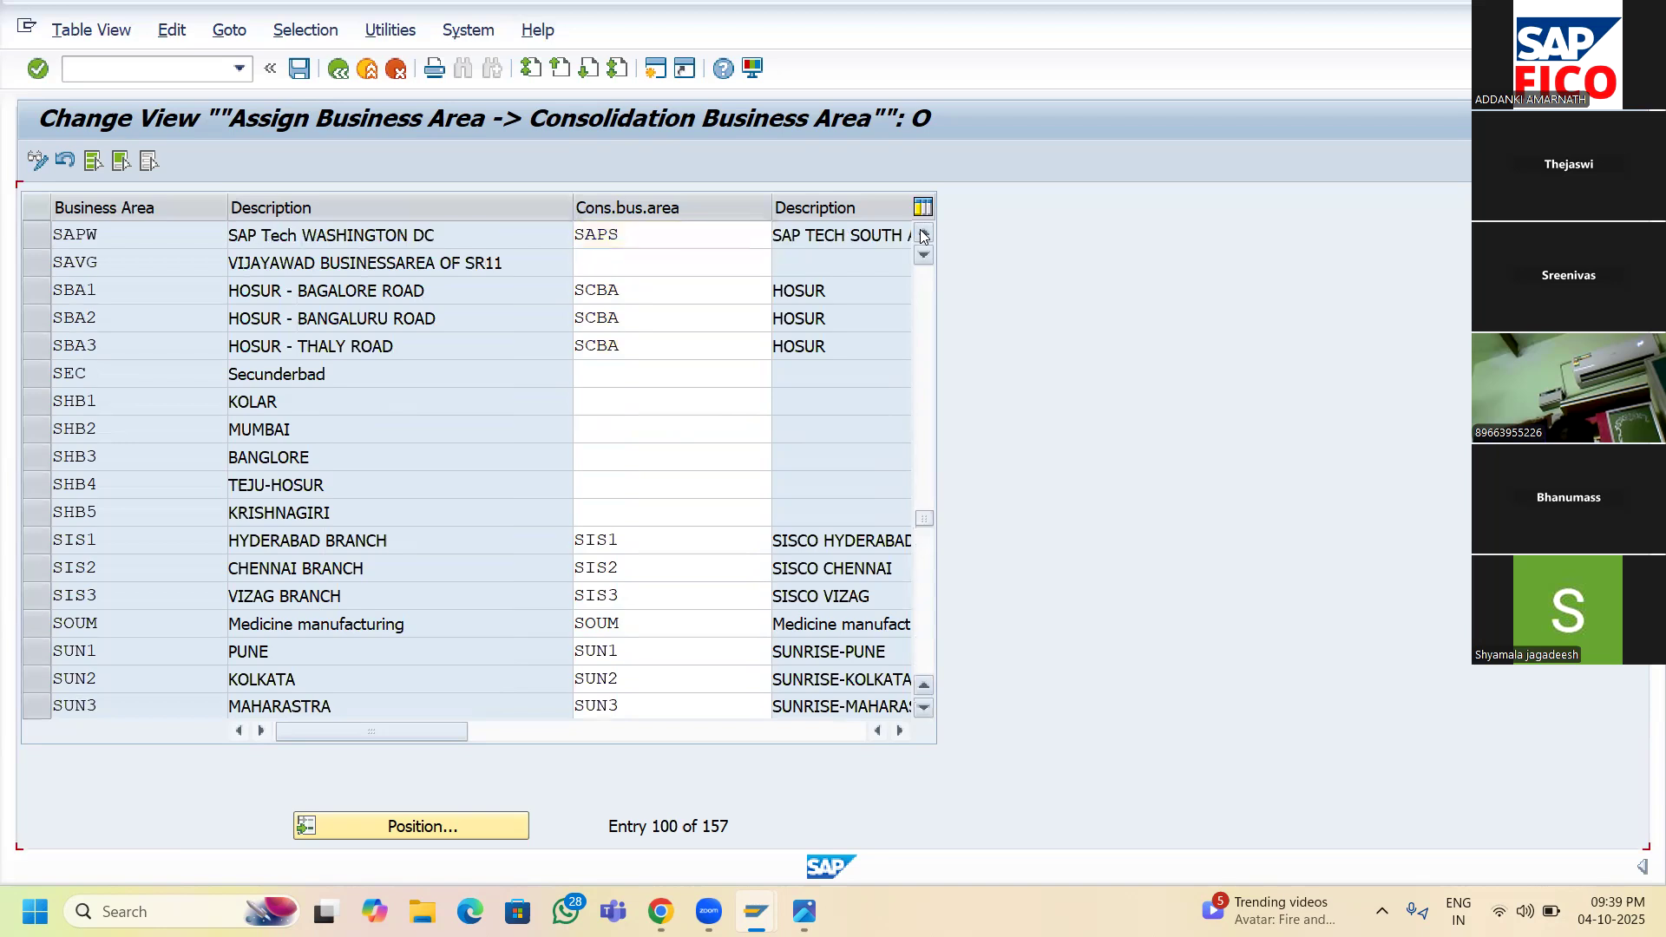
click(922, 236)
click(923, 236)
click(923, 236)
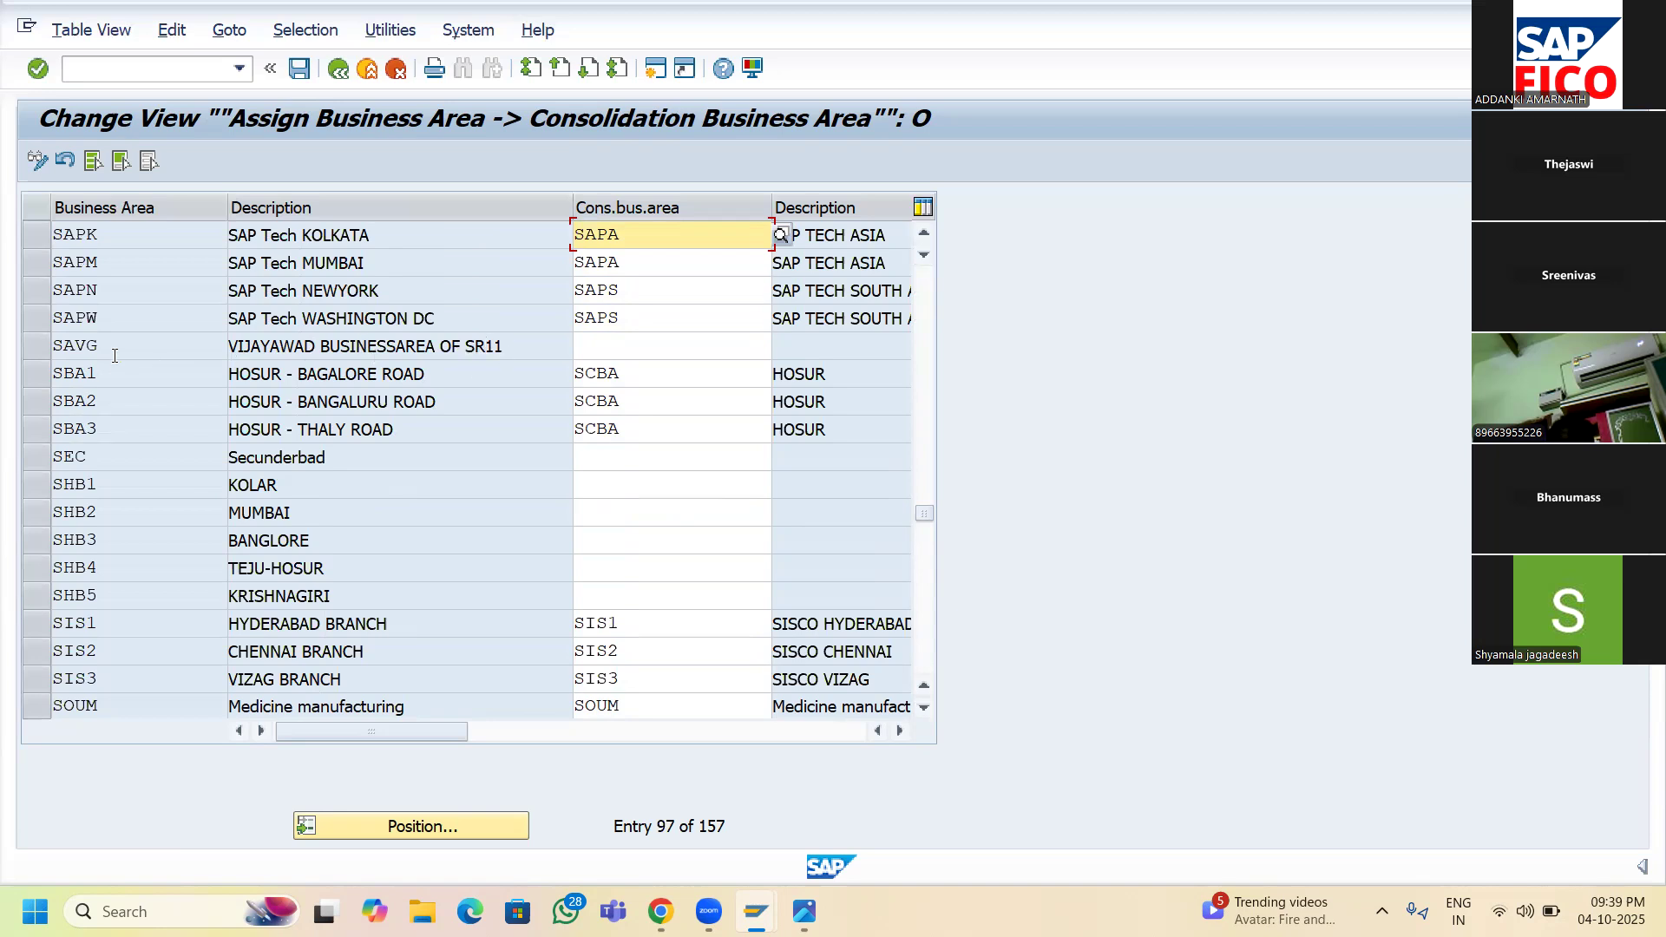
click(623, 349)
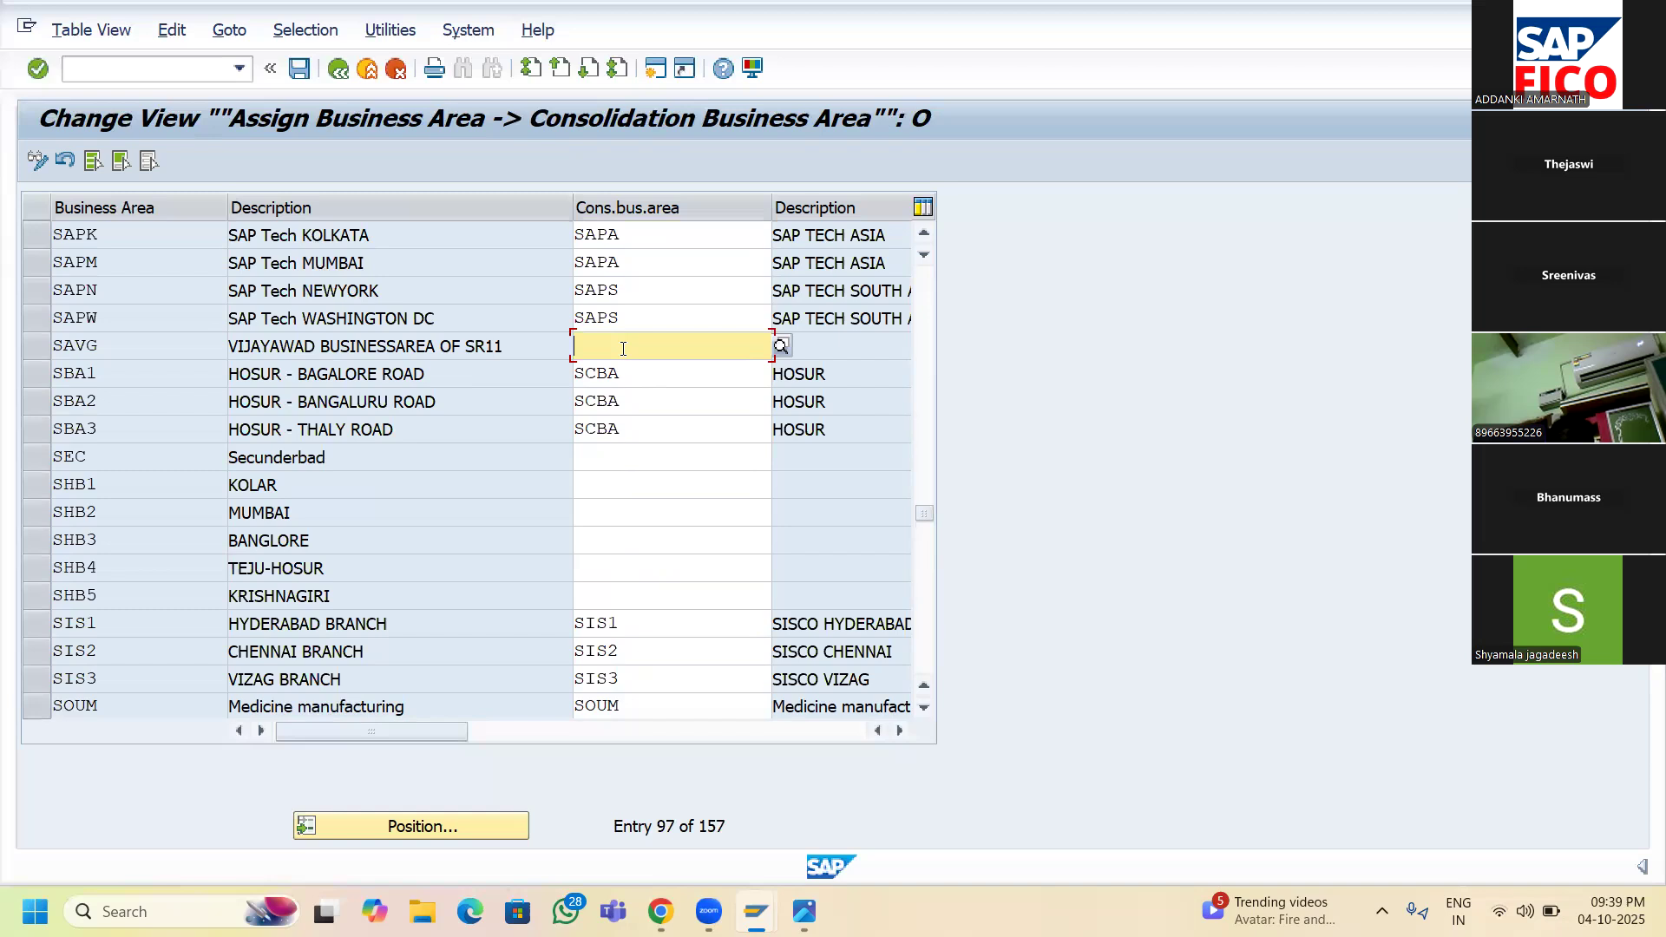
- Set SAVG's consolidation business area to SRCA and save it under the customizing request
text(S)
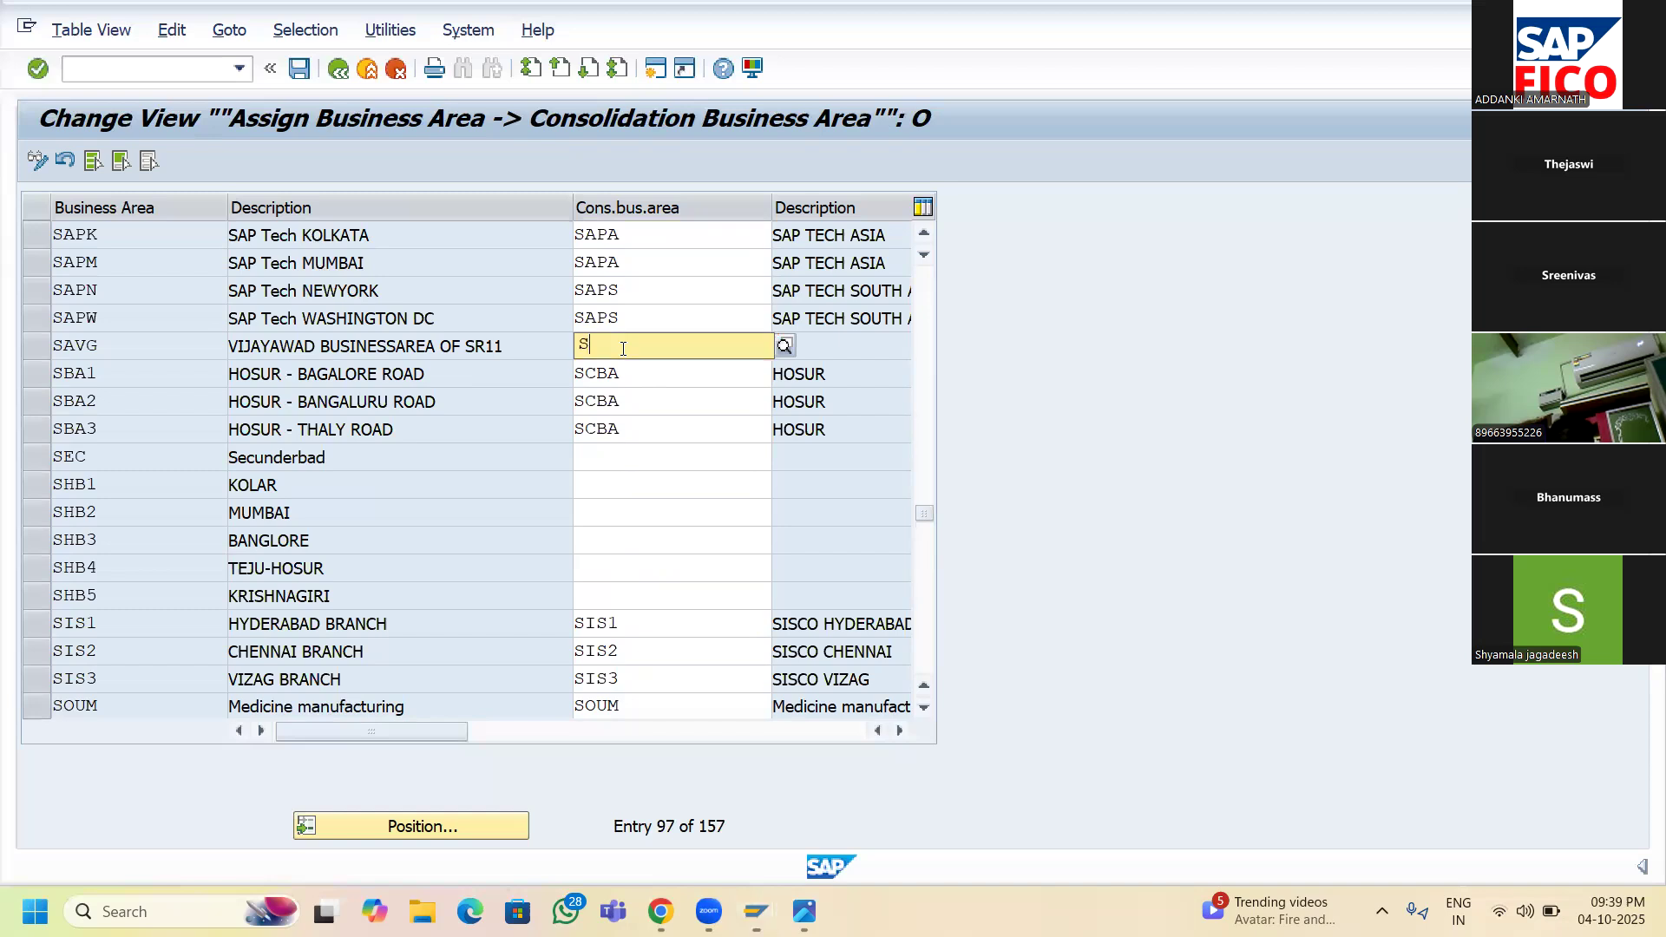
text(R)
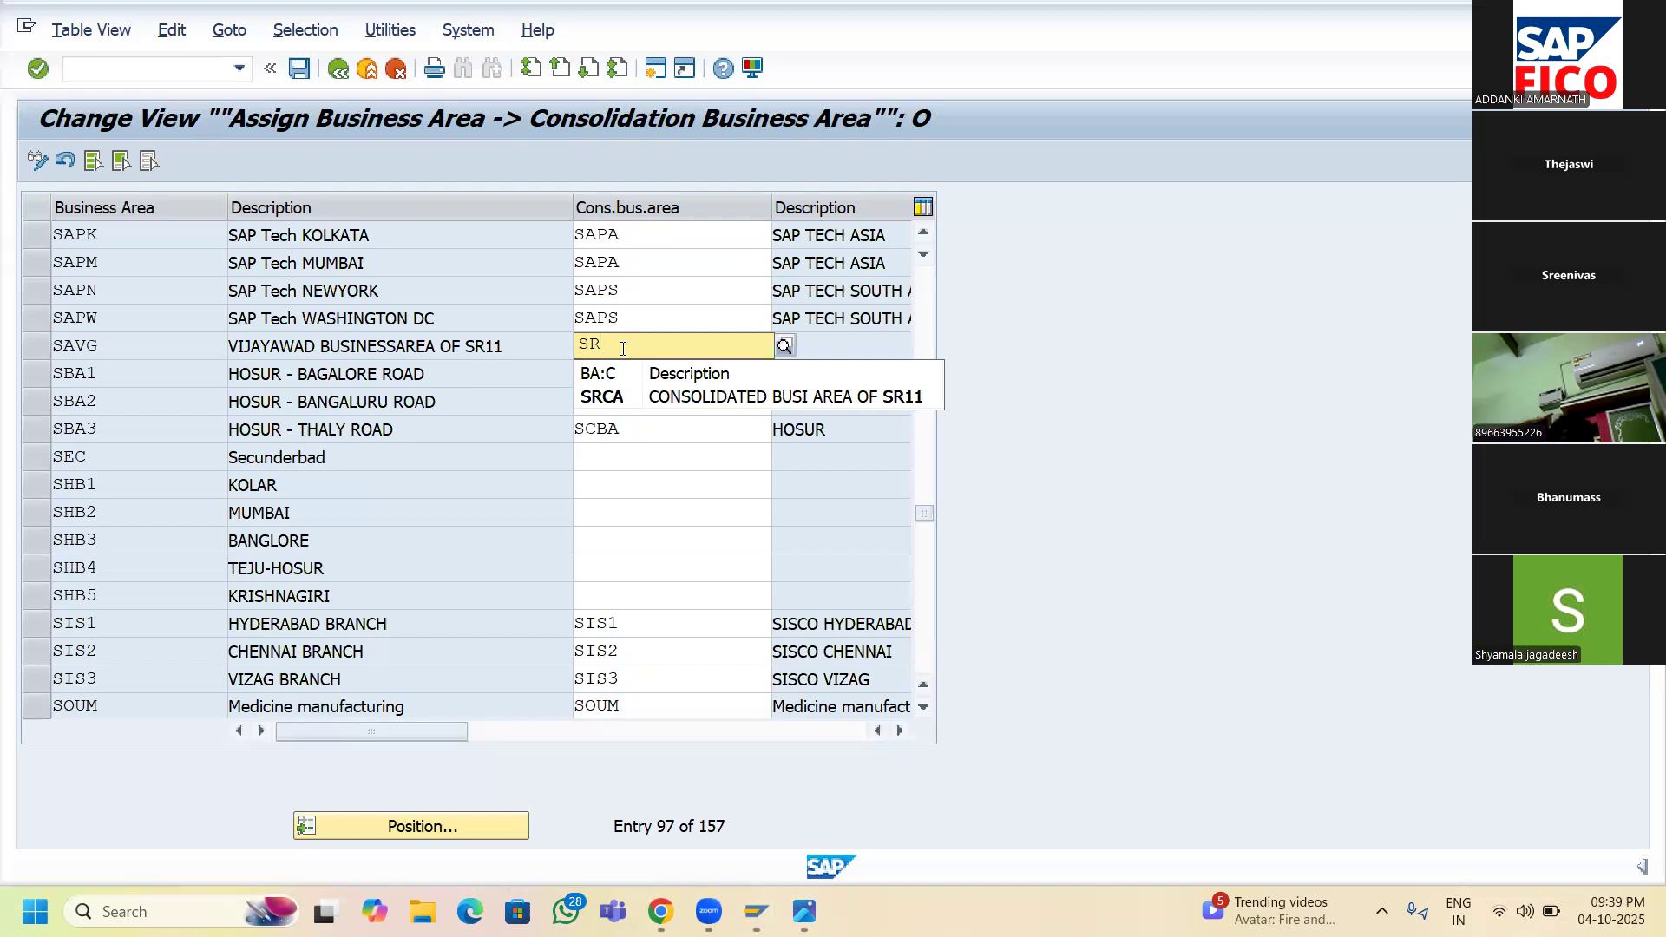
click(628, 396)
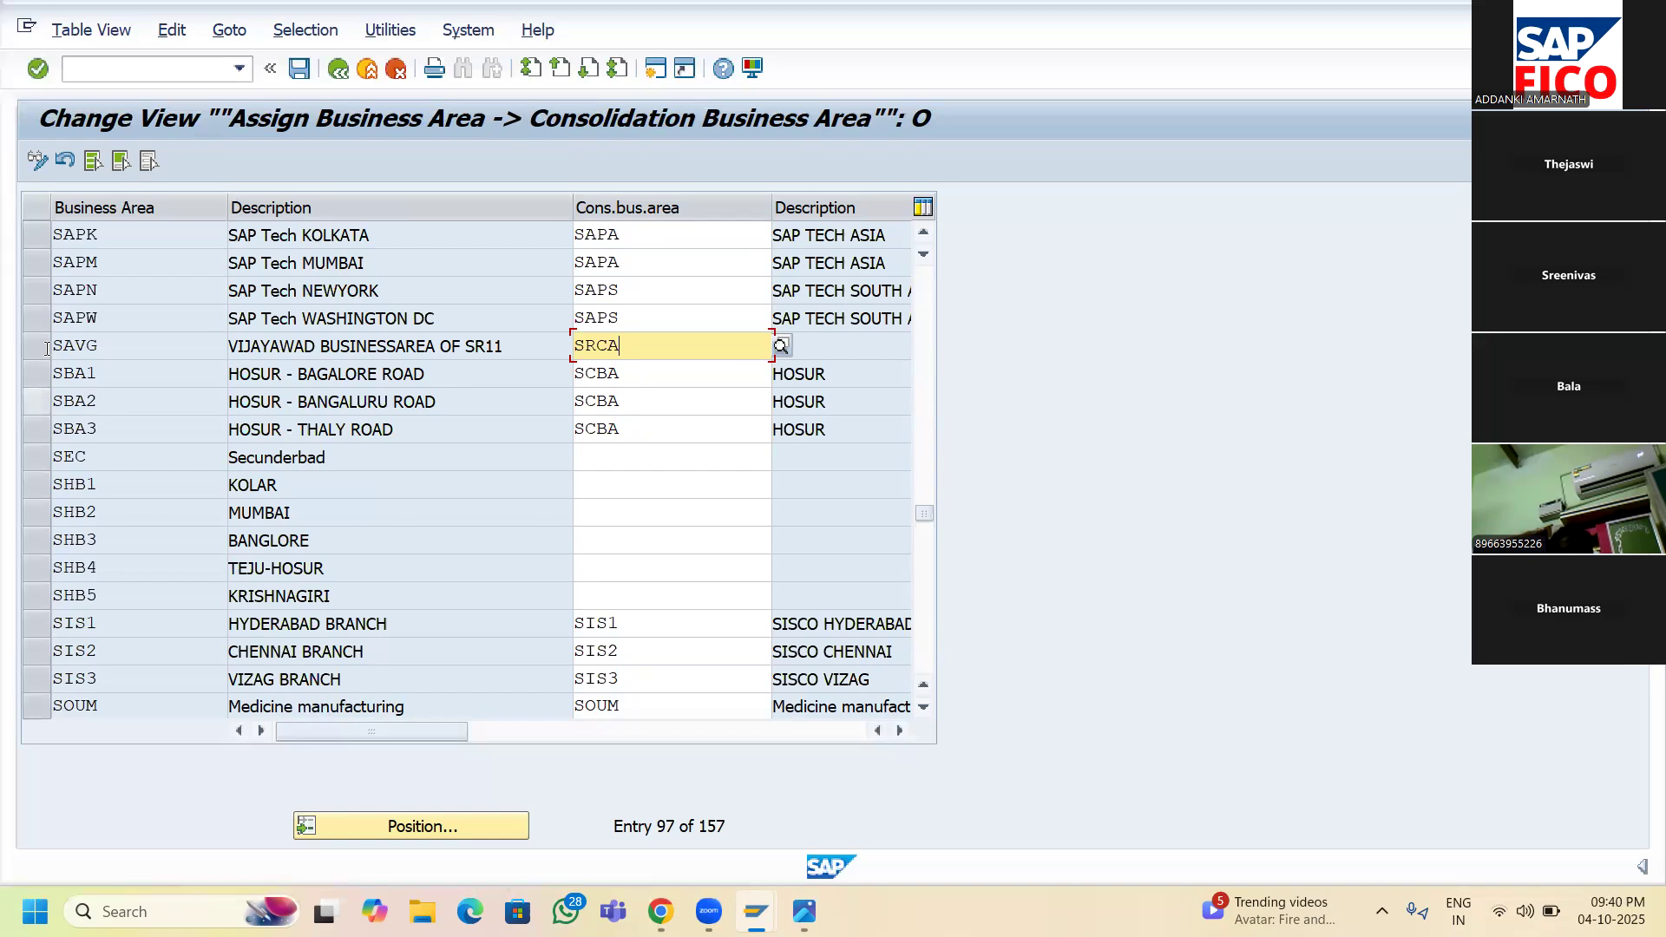
click(296, 73)
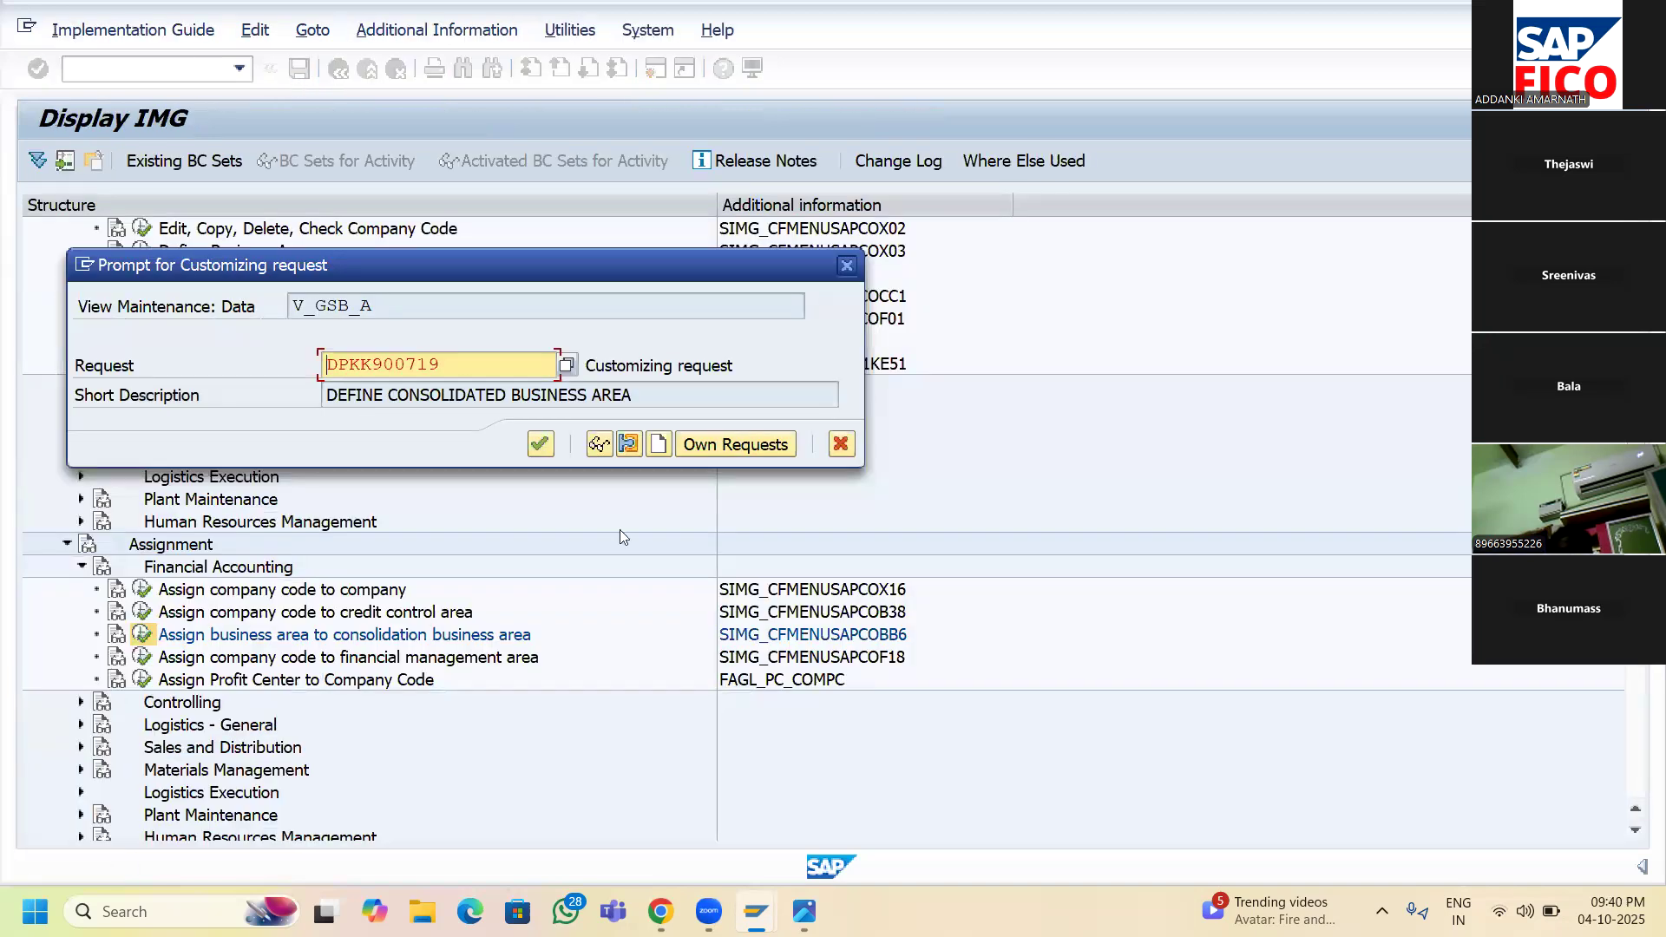
click(541, 444)
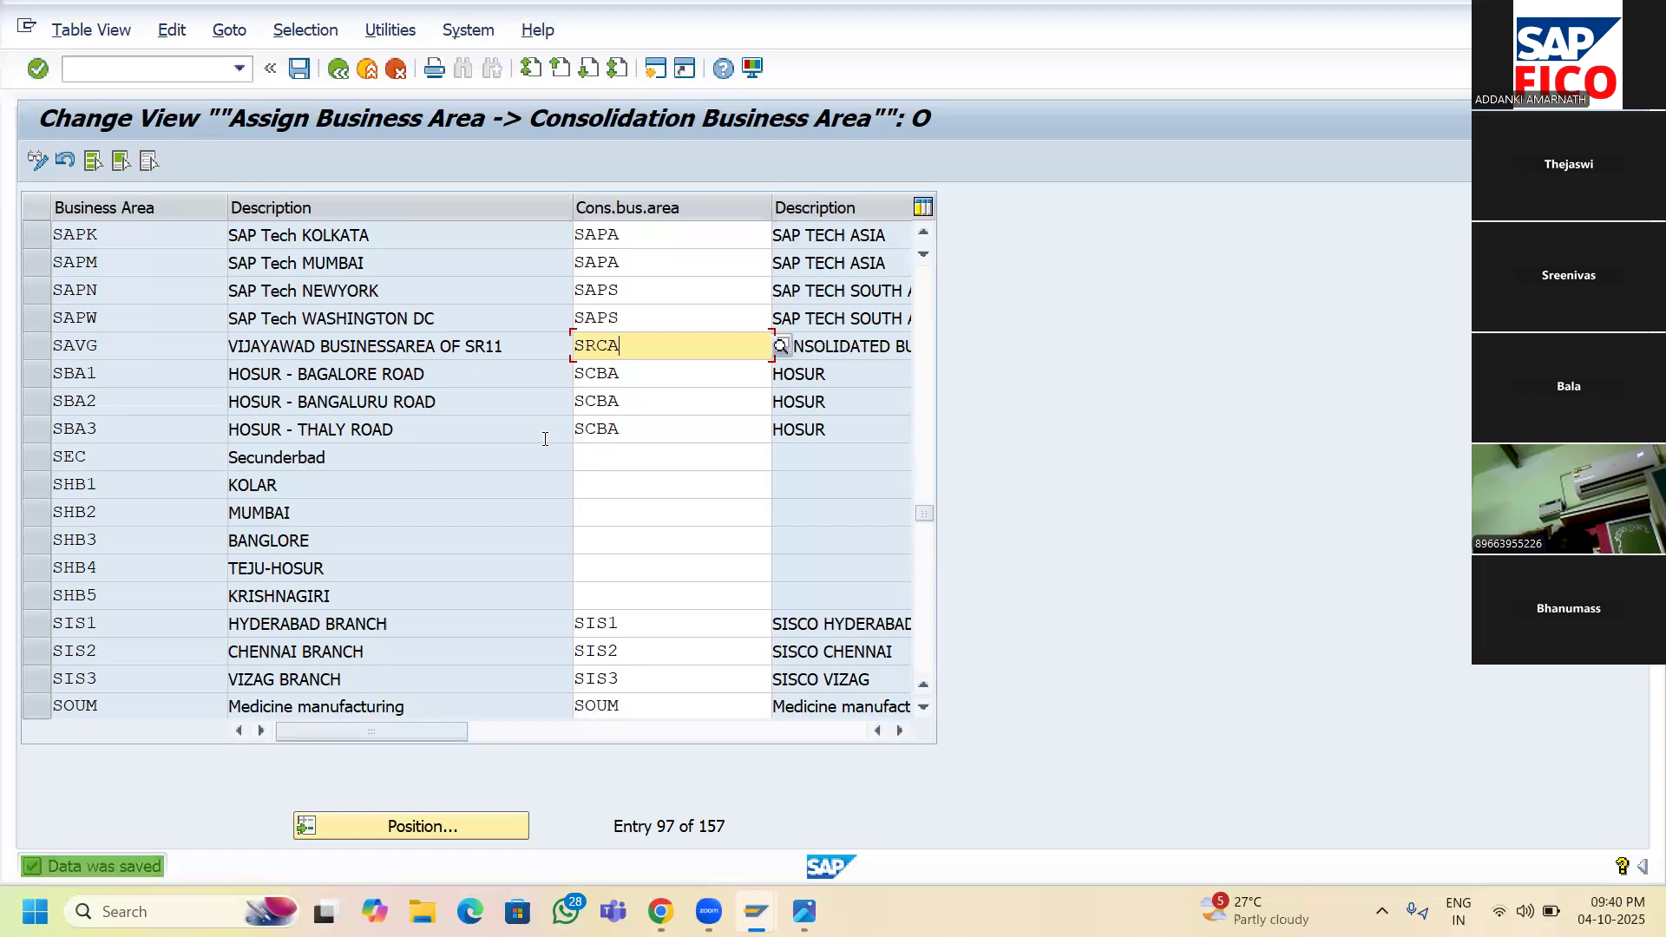
click(415, 827)
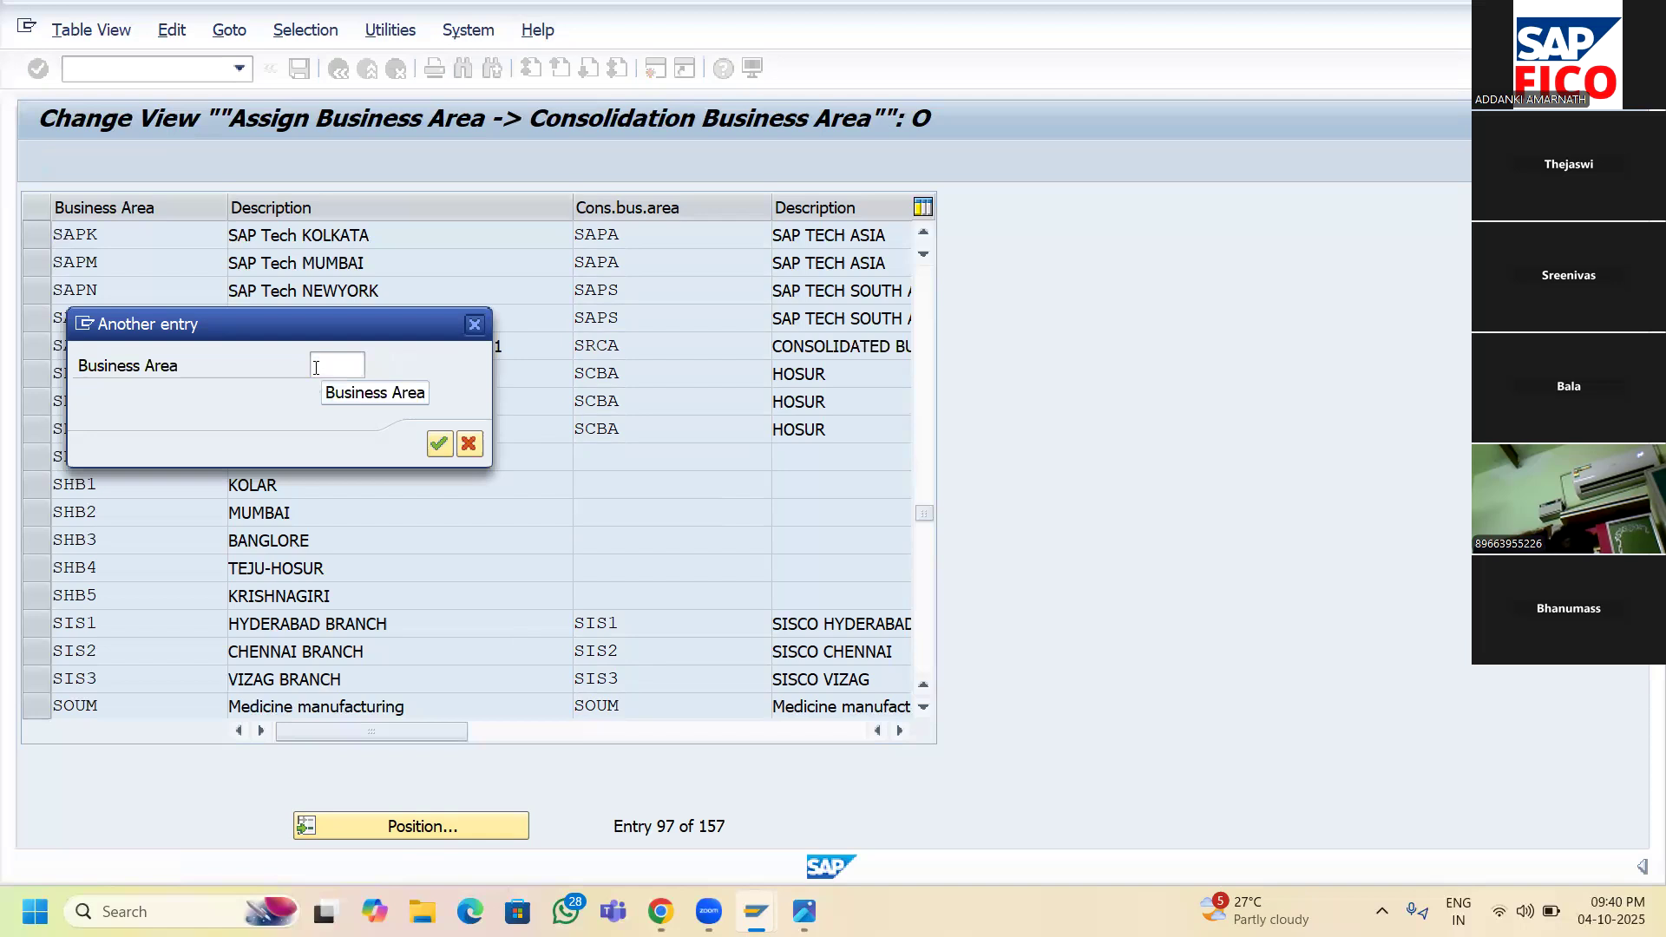
- Jump to business area SAHY, give it consolidation business area SRCA, save, and return to the IMG
text(SR)
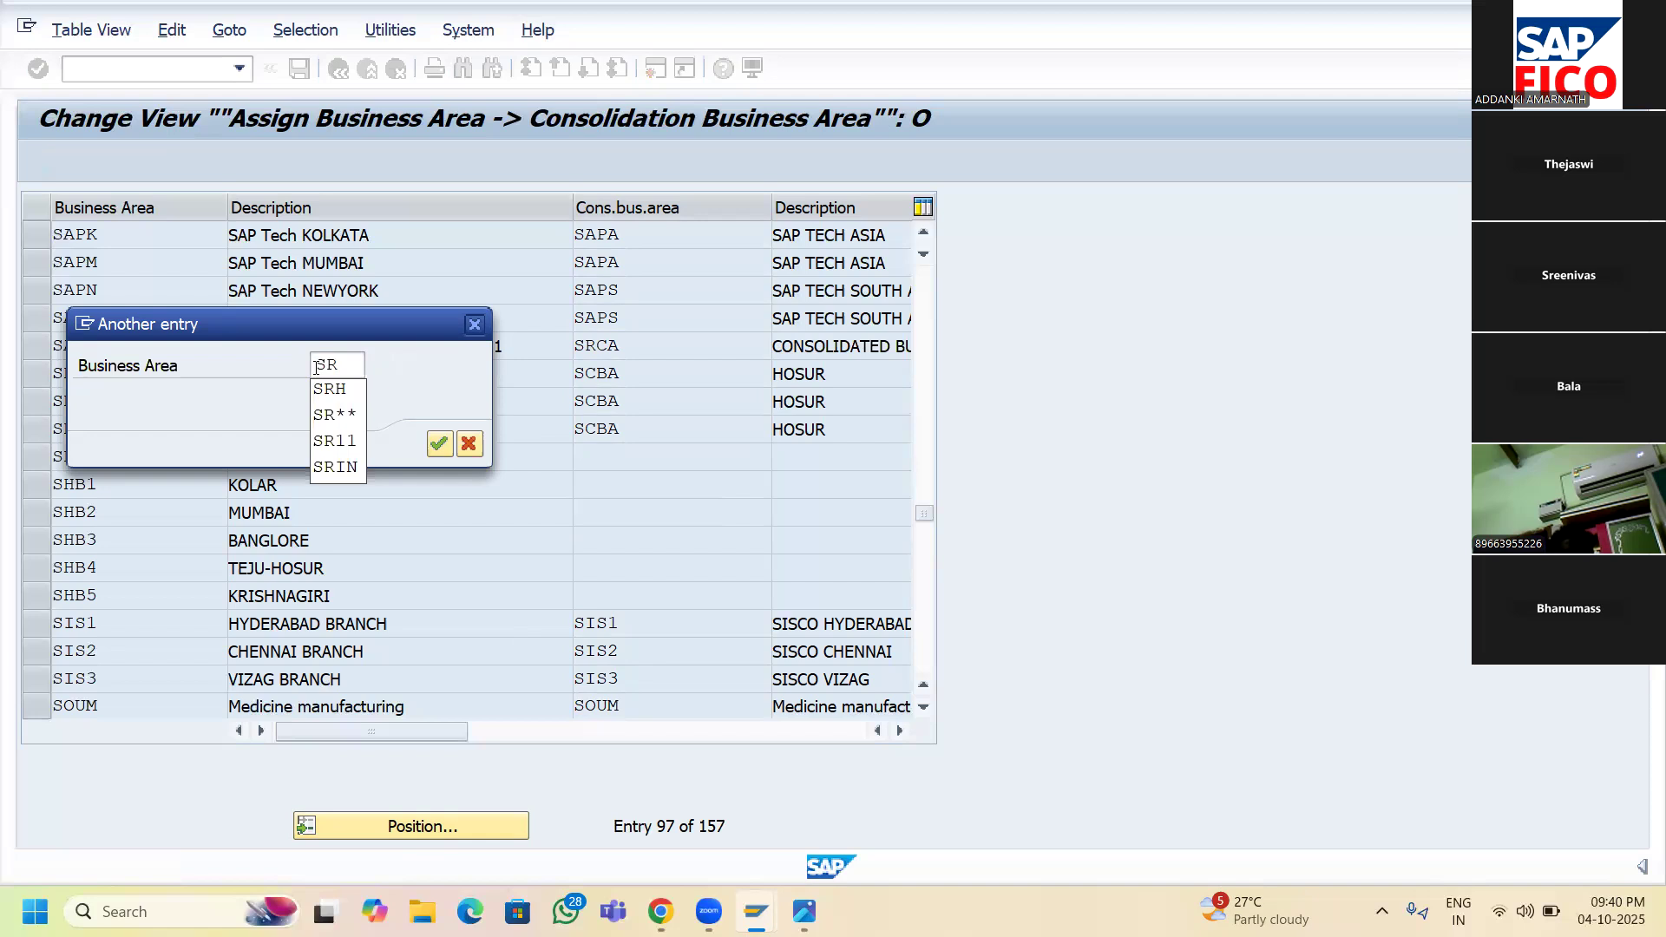
key(BackSpace)
text(AHY)
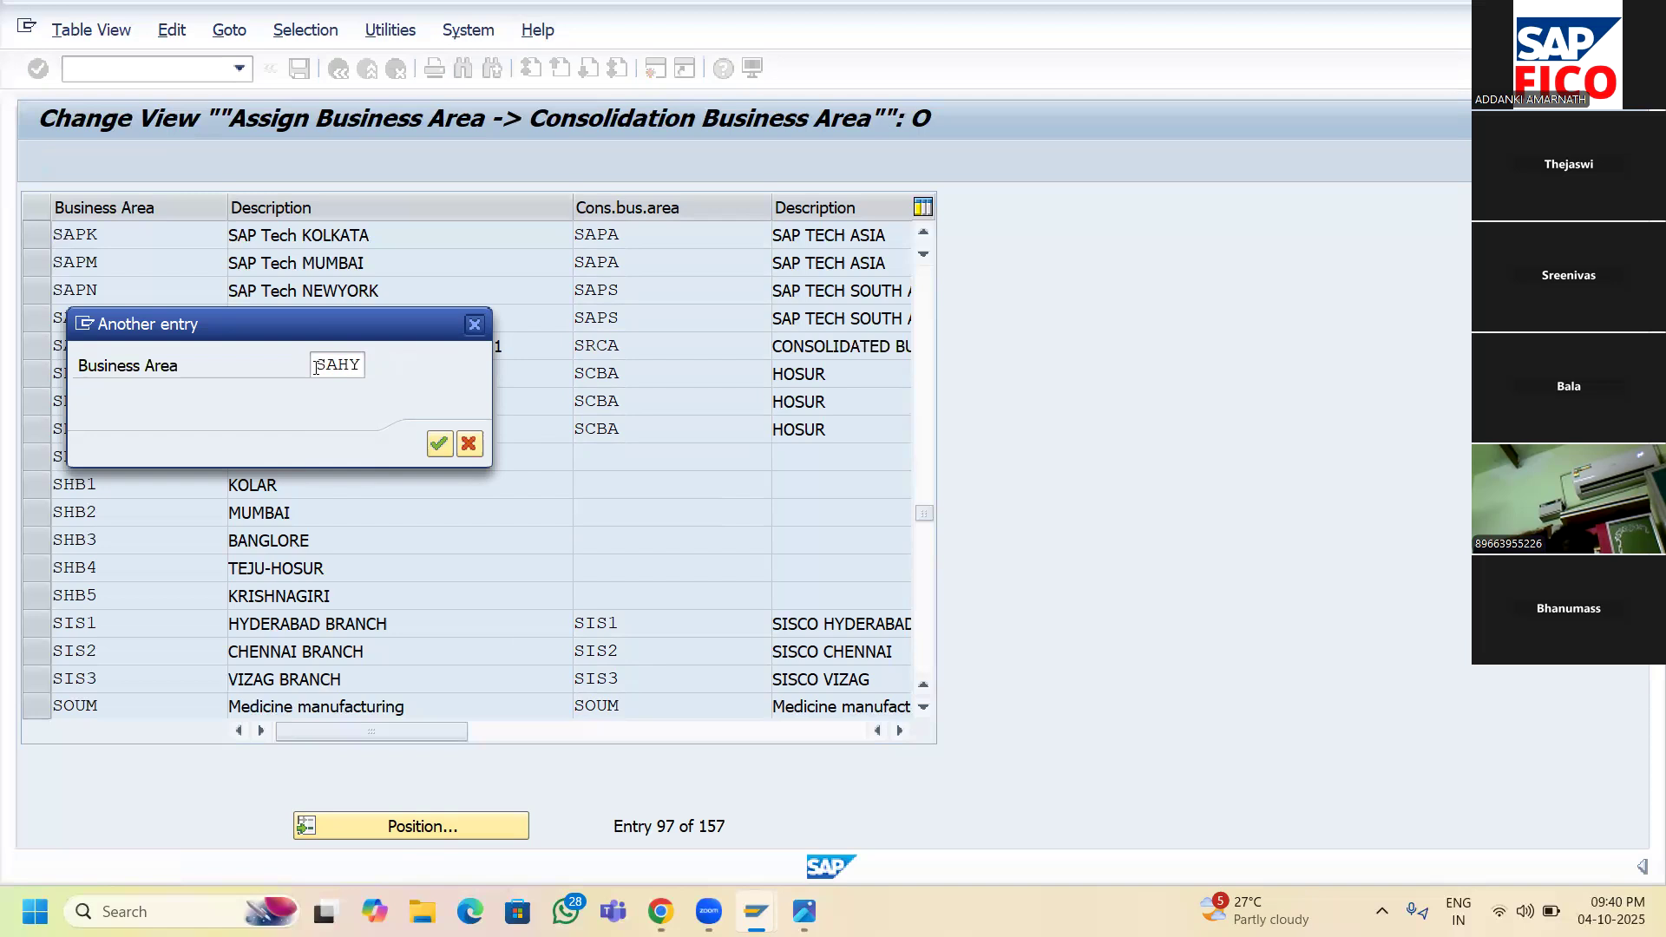
click(439, 445)
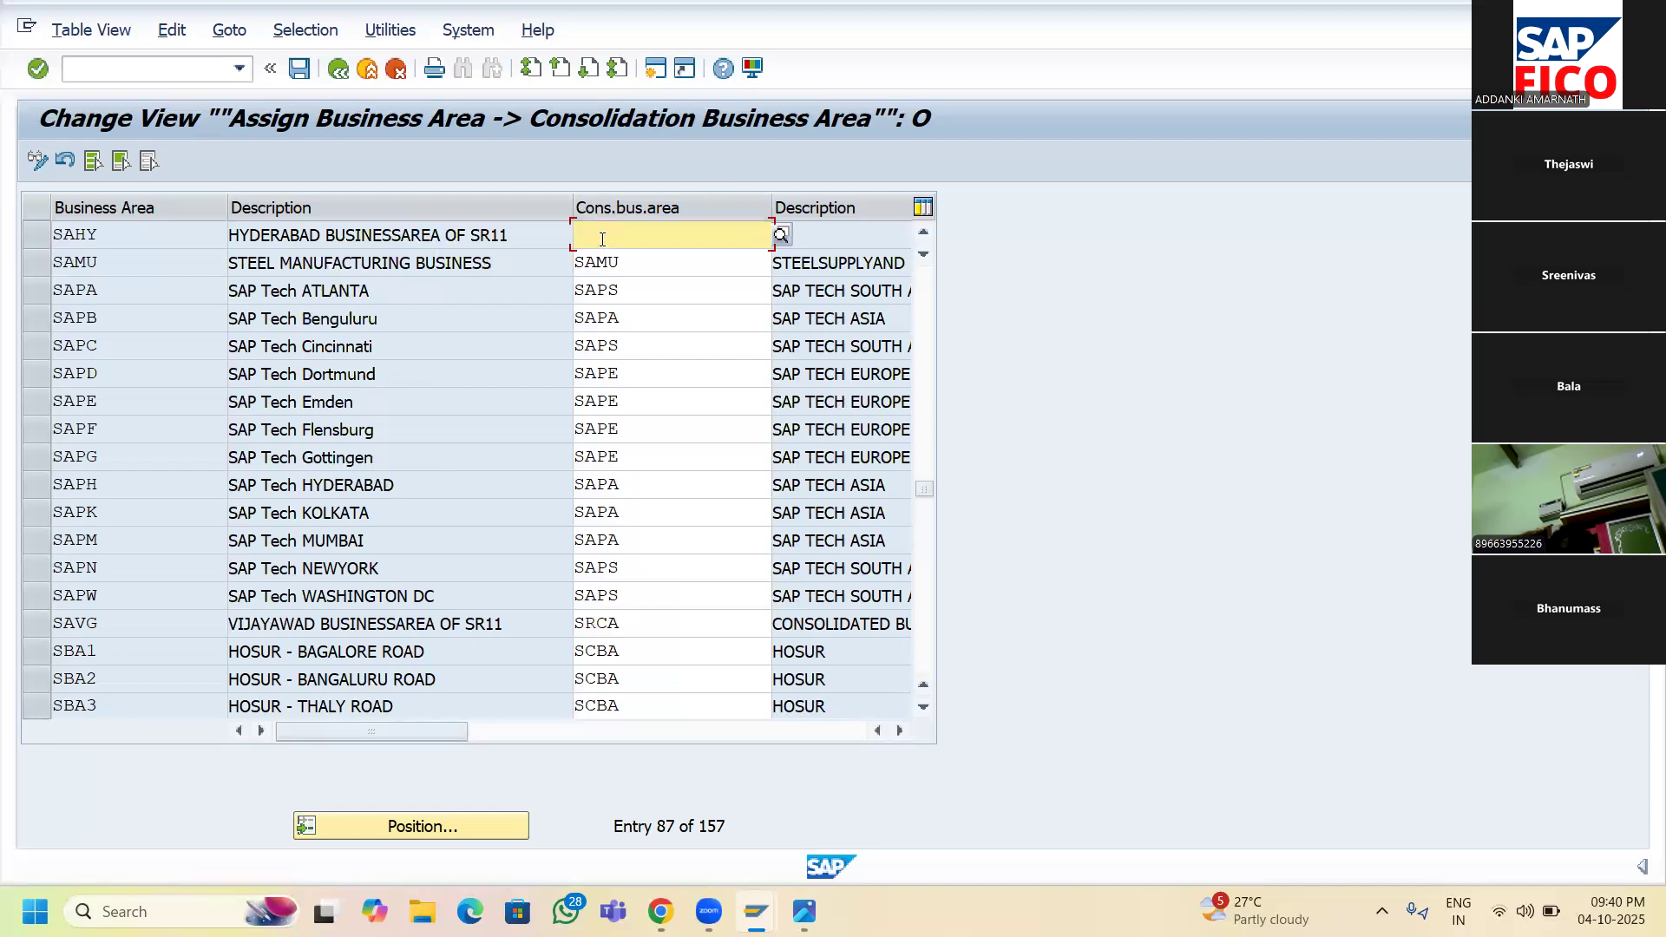
text(SR)
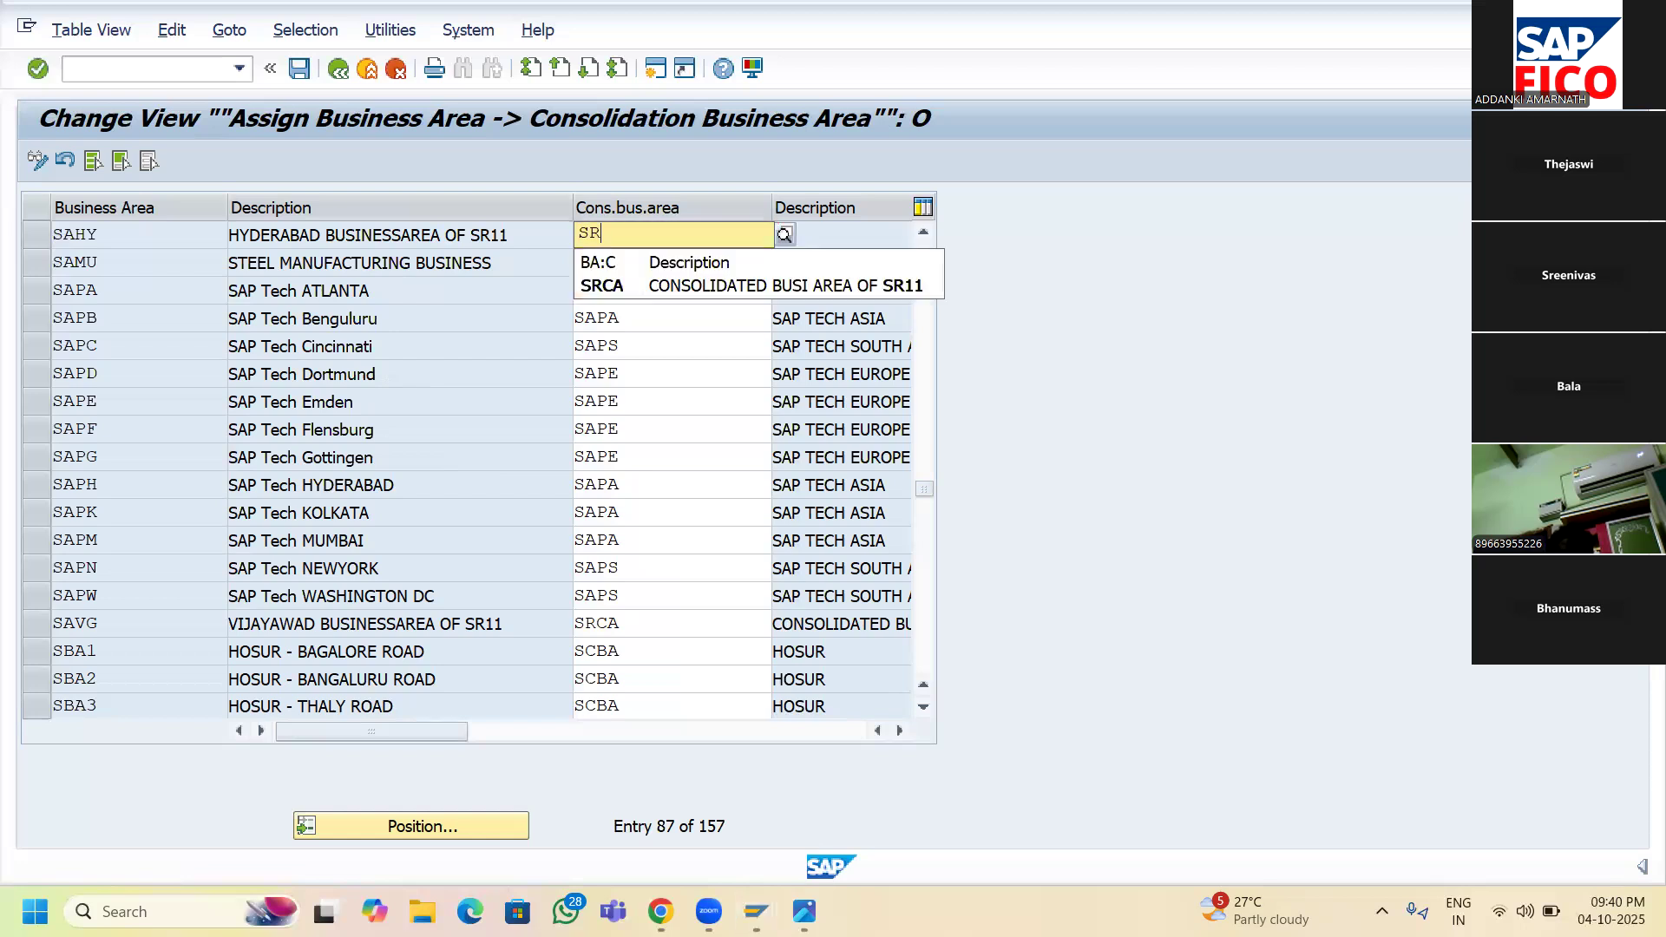
click(613, 288)
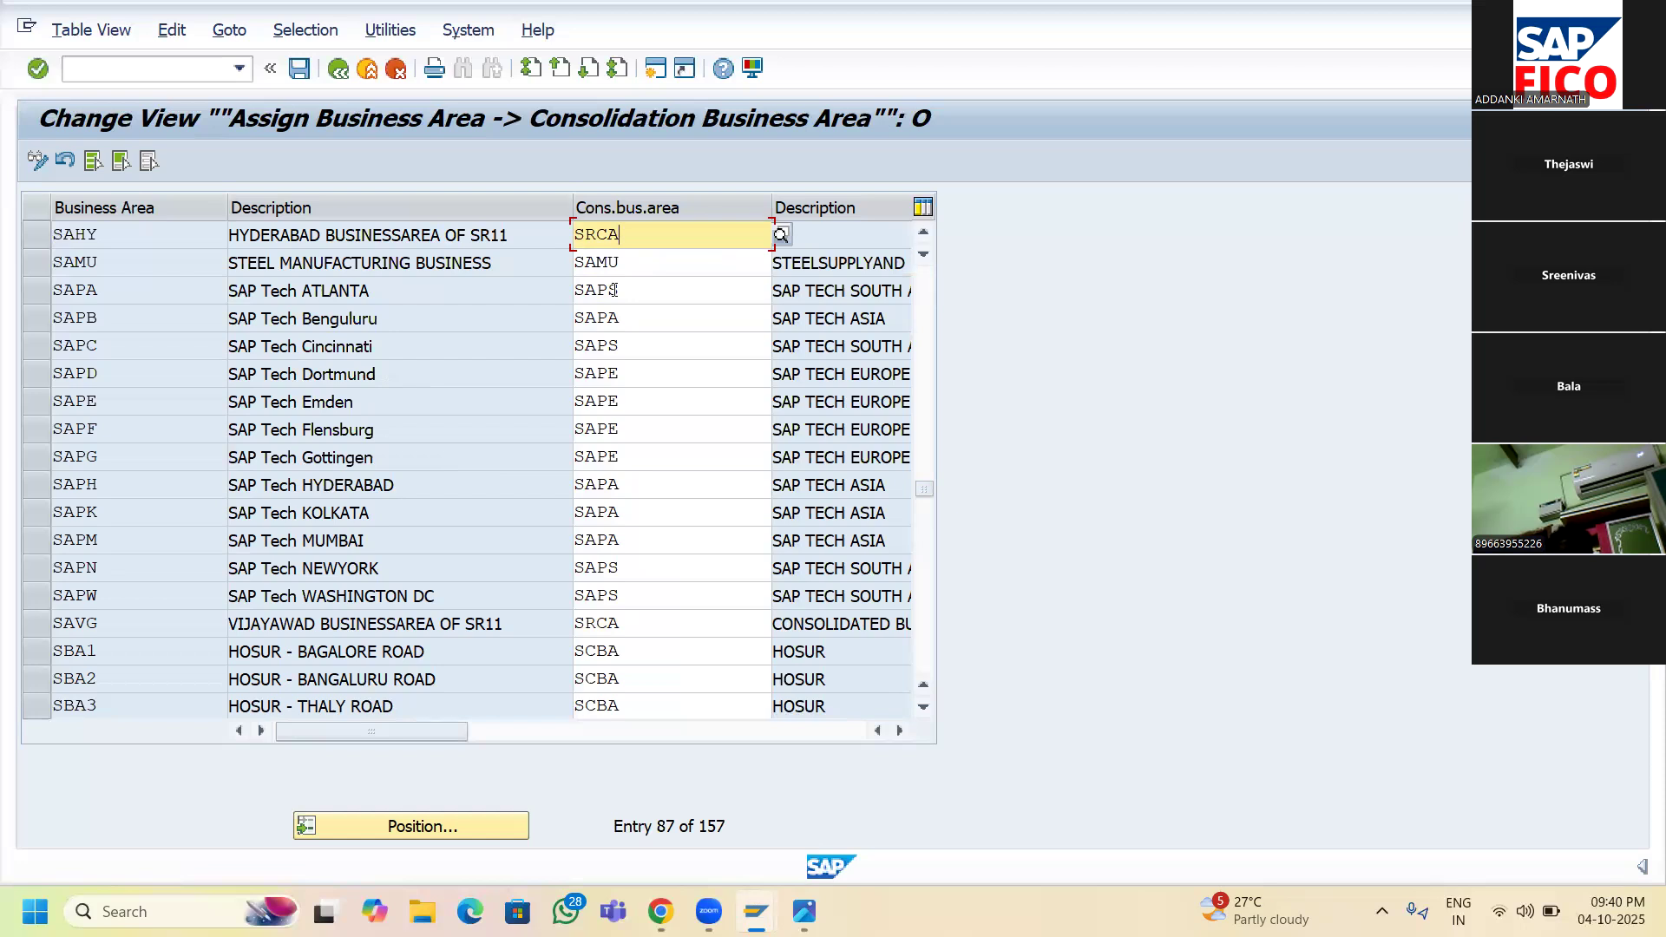
click(299, 75)
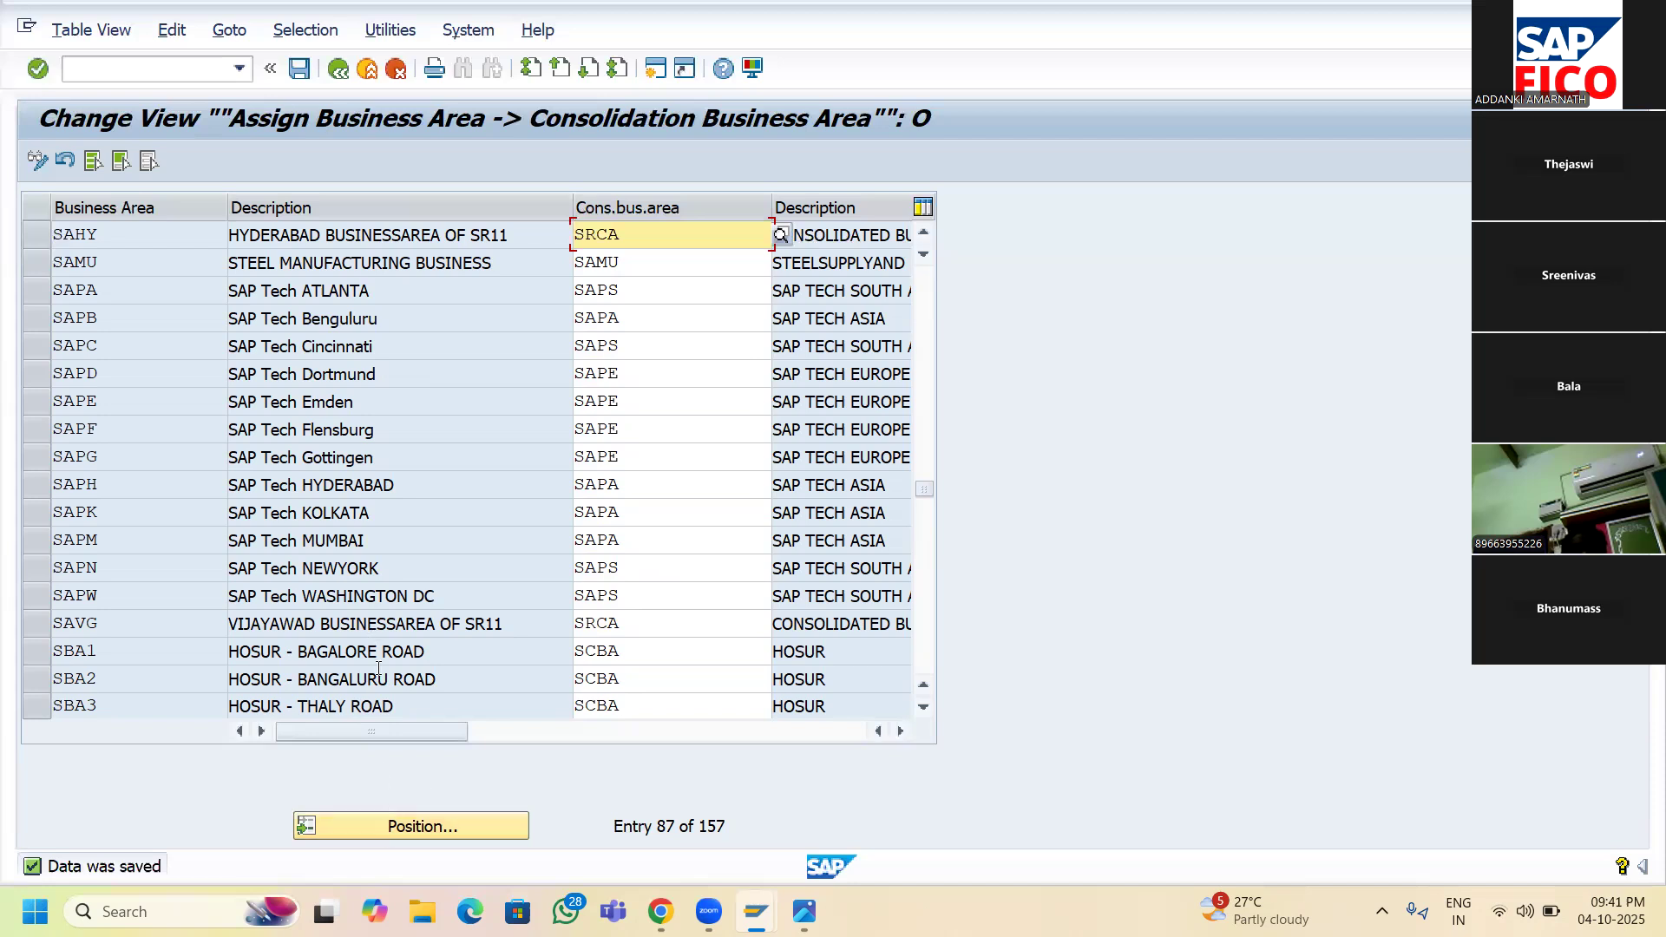
click(337, 73)
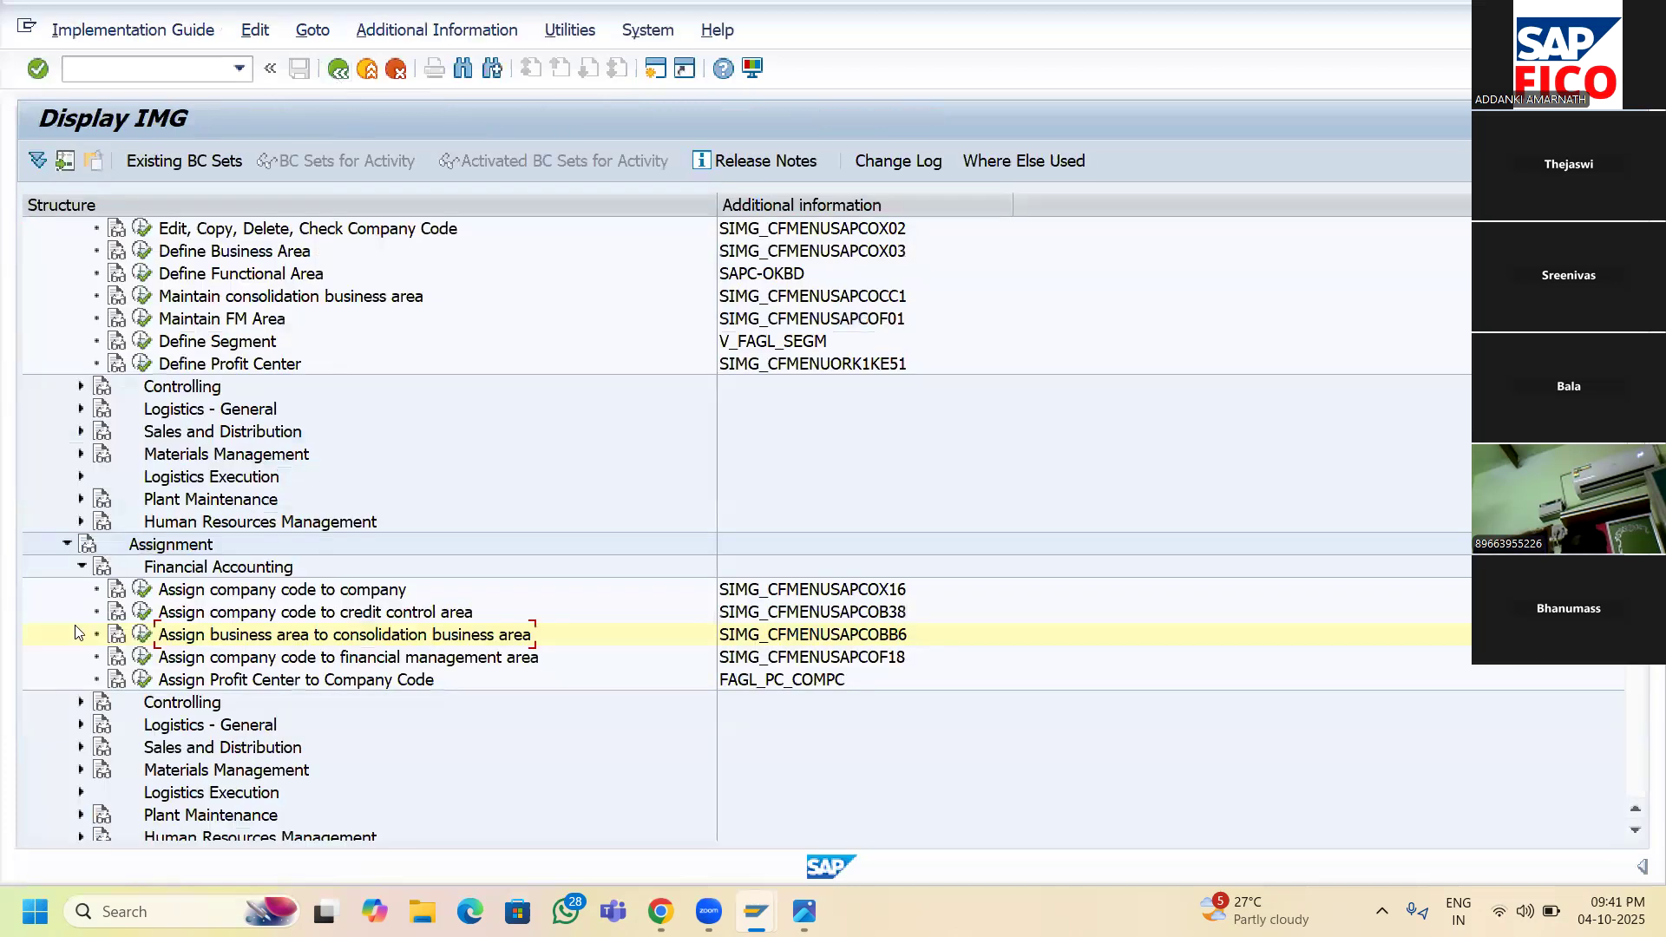
- Reopen the assignment table, jump to SABG, and assign it consolidation business area SRCA
click(143, 636)
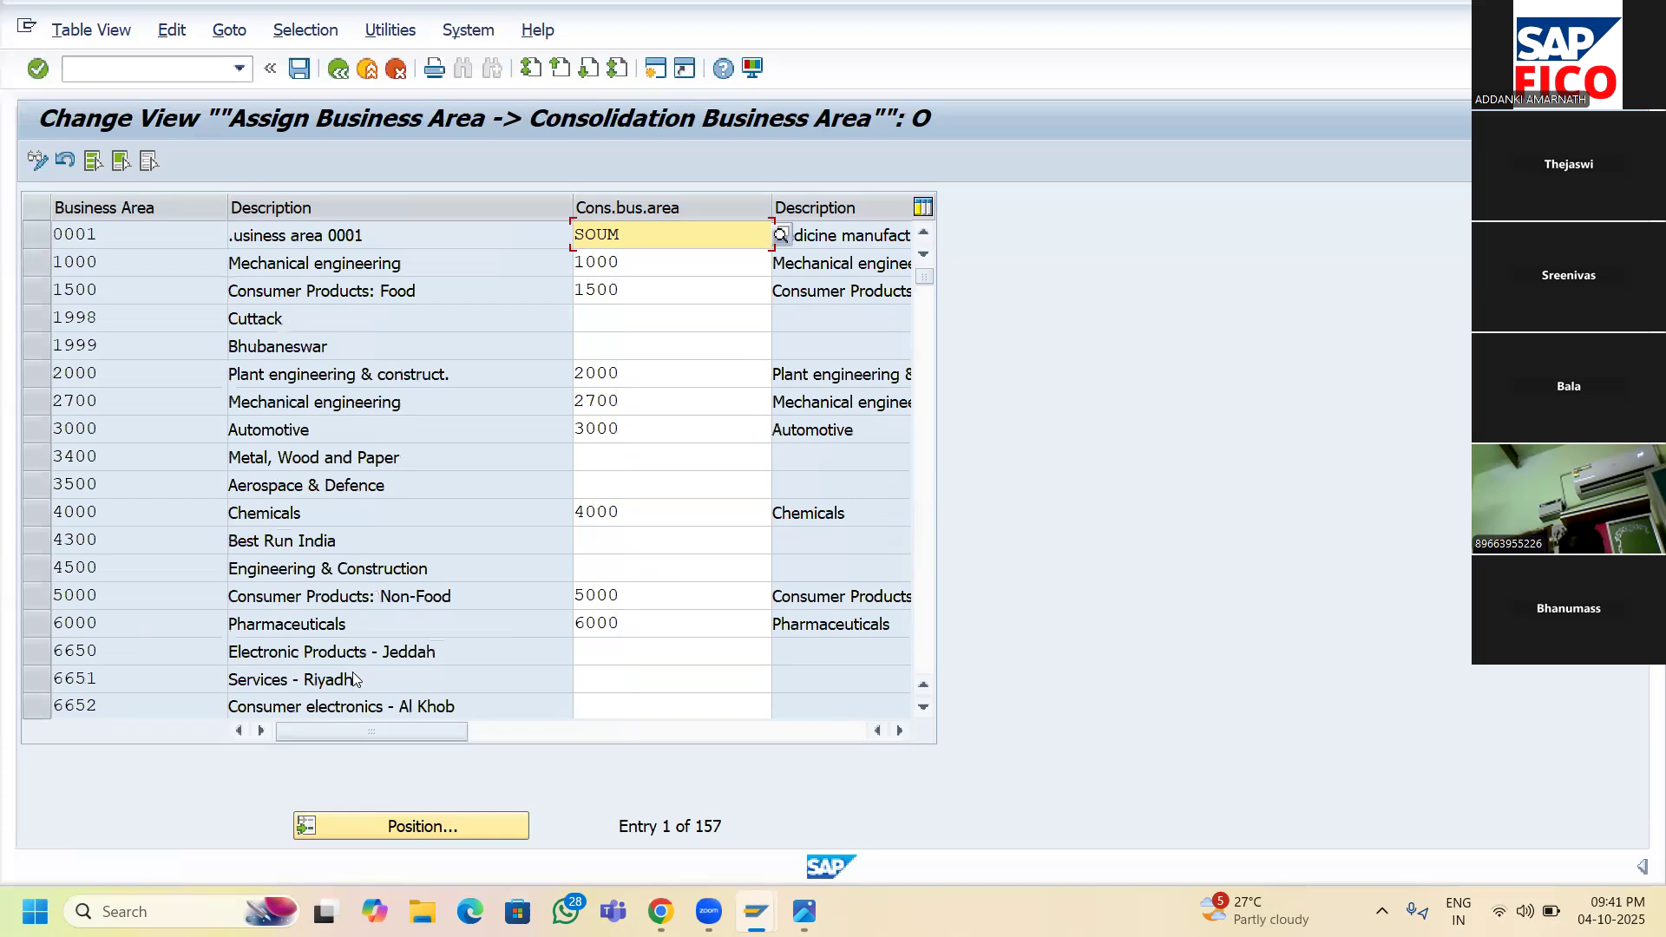
click(411, 828)
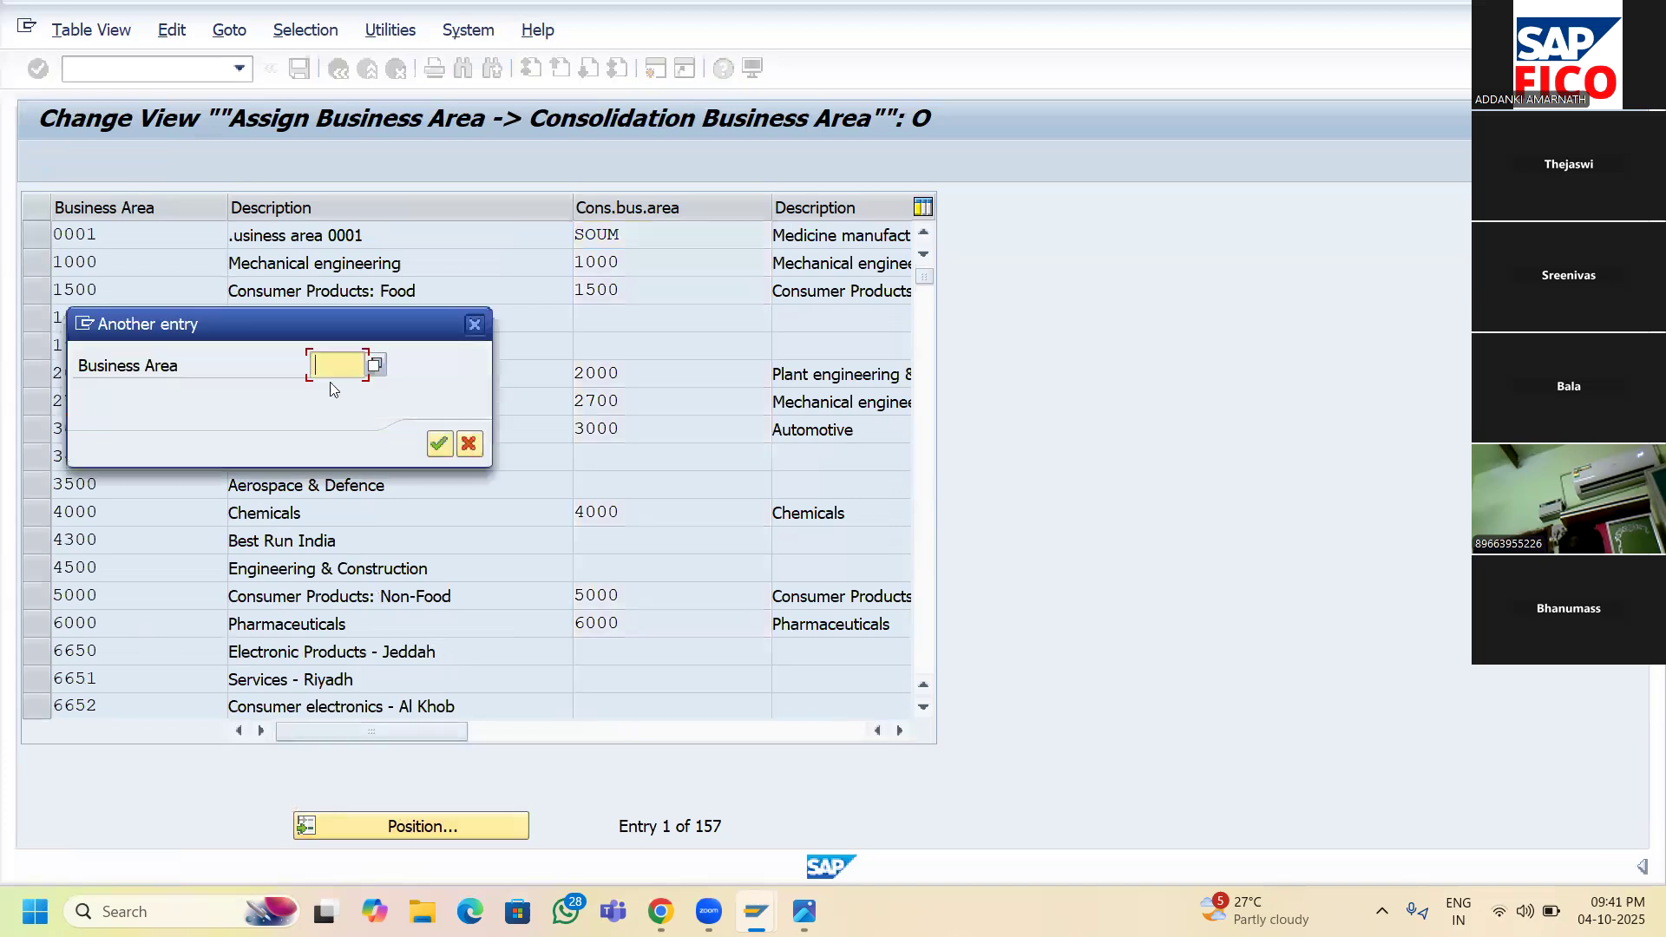
text(SA)
text(BG)
click(440, 444)
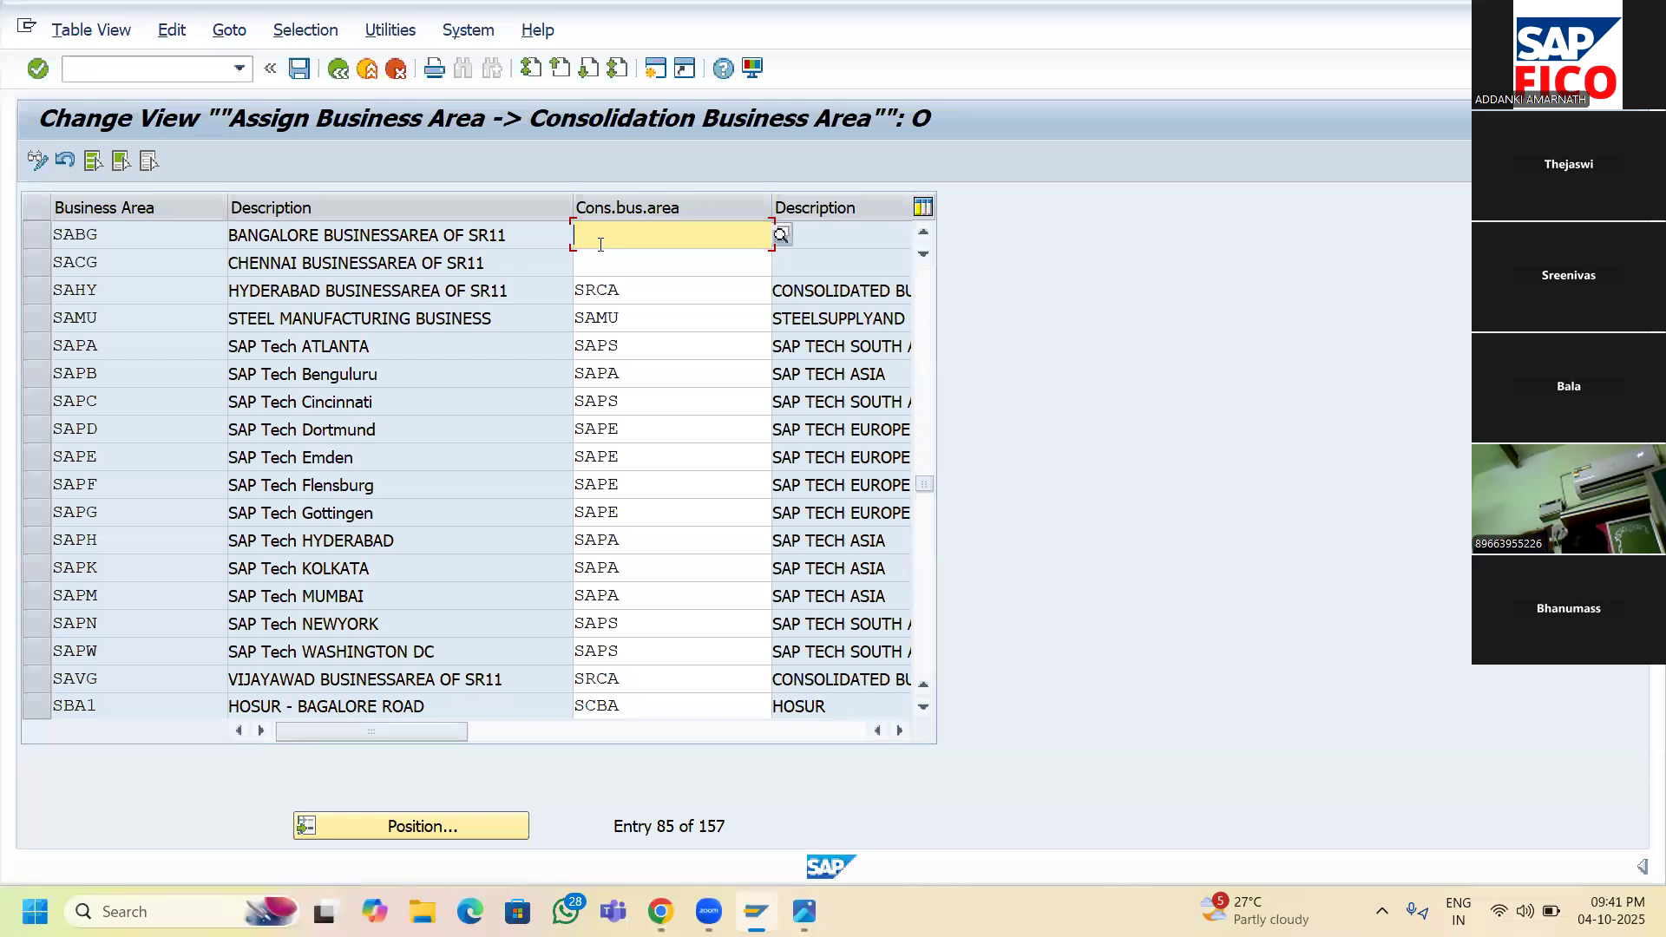
text(SRCA)
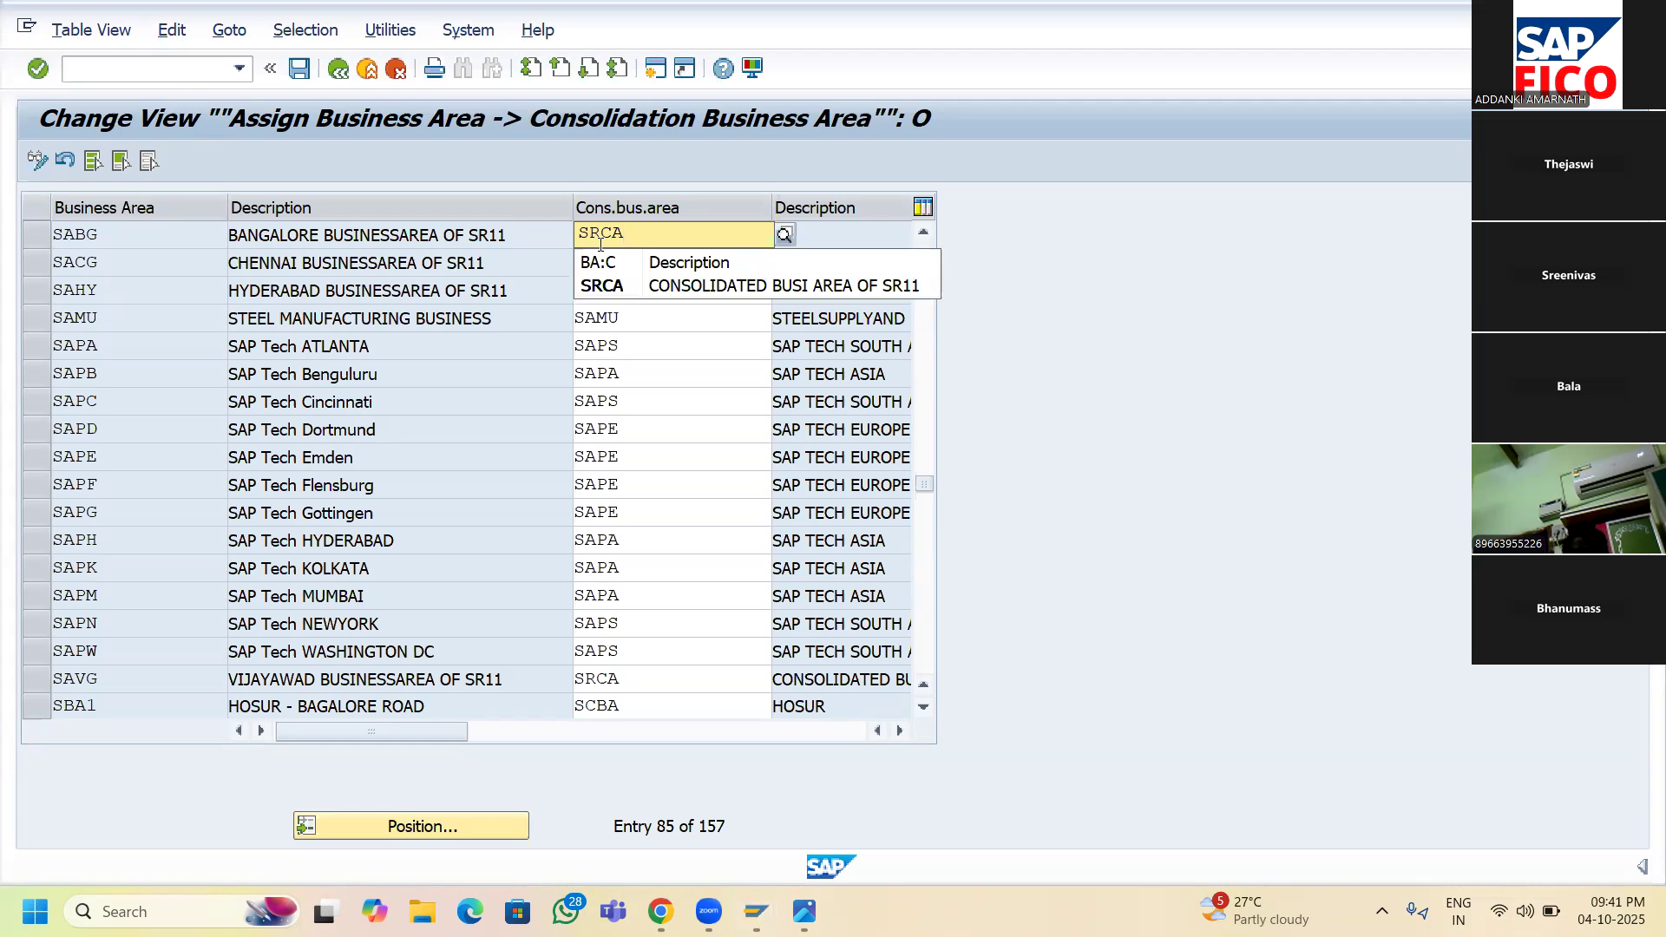
click(599, 287)
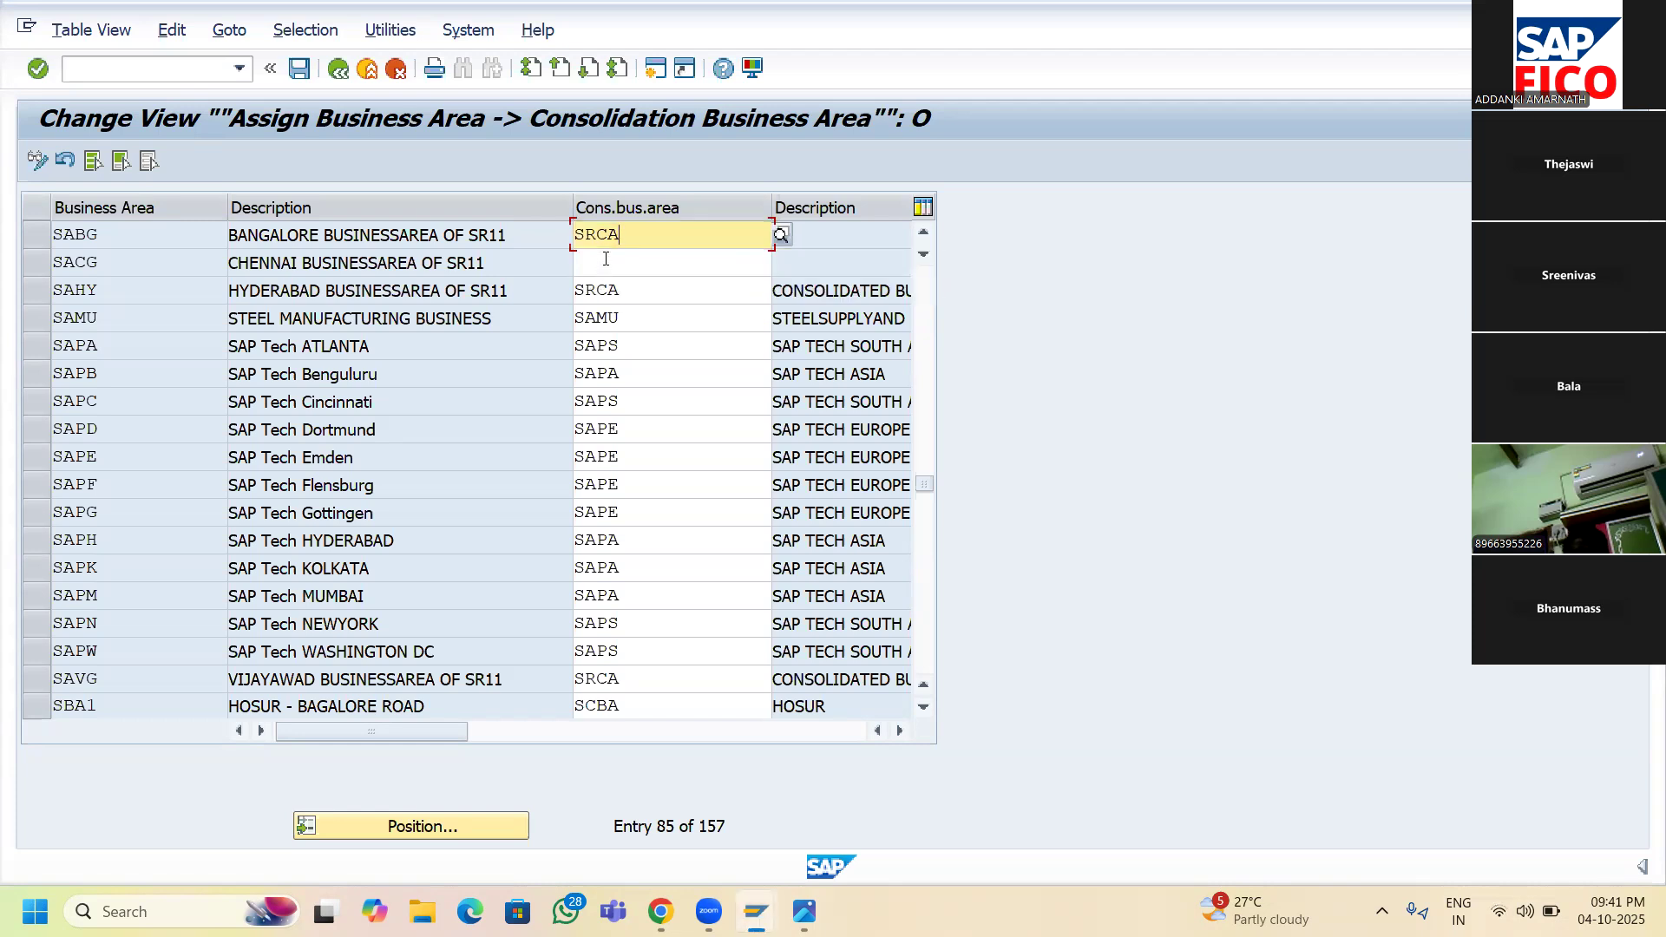
- Assign SRCA to SACG as well and save both assignments under the customizing request
click(606, 258)
text(SRCA)
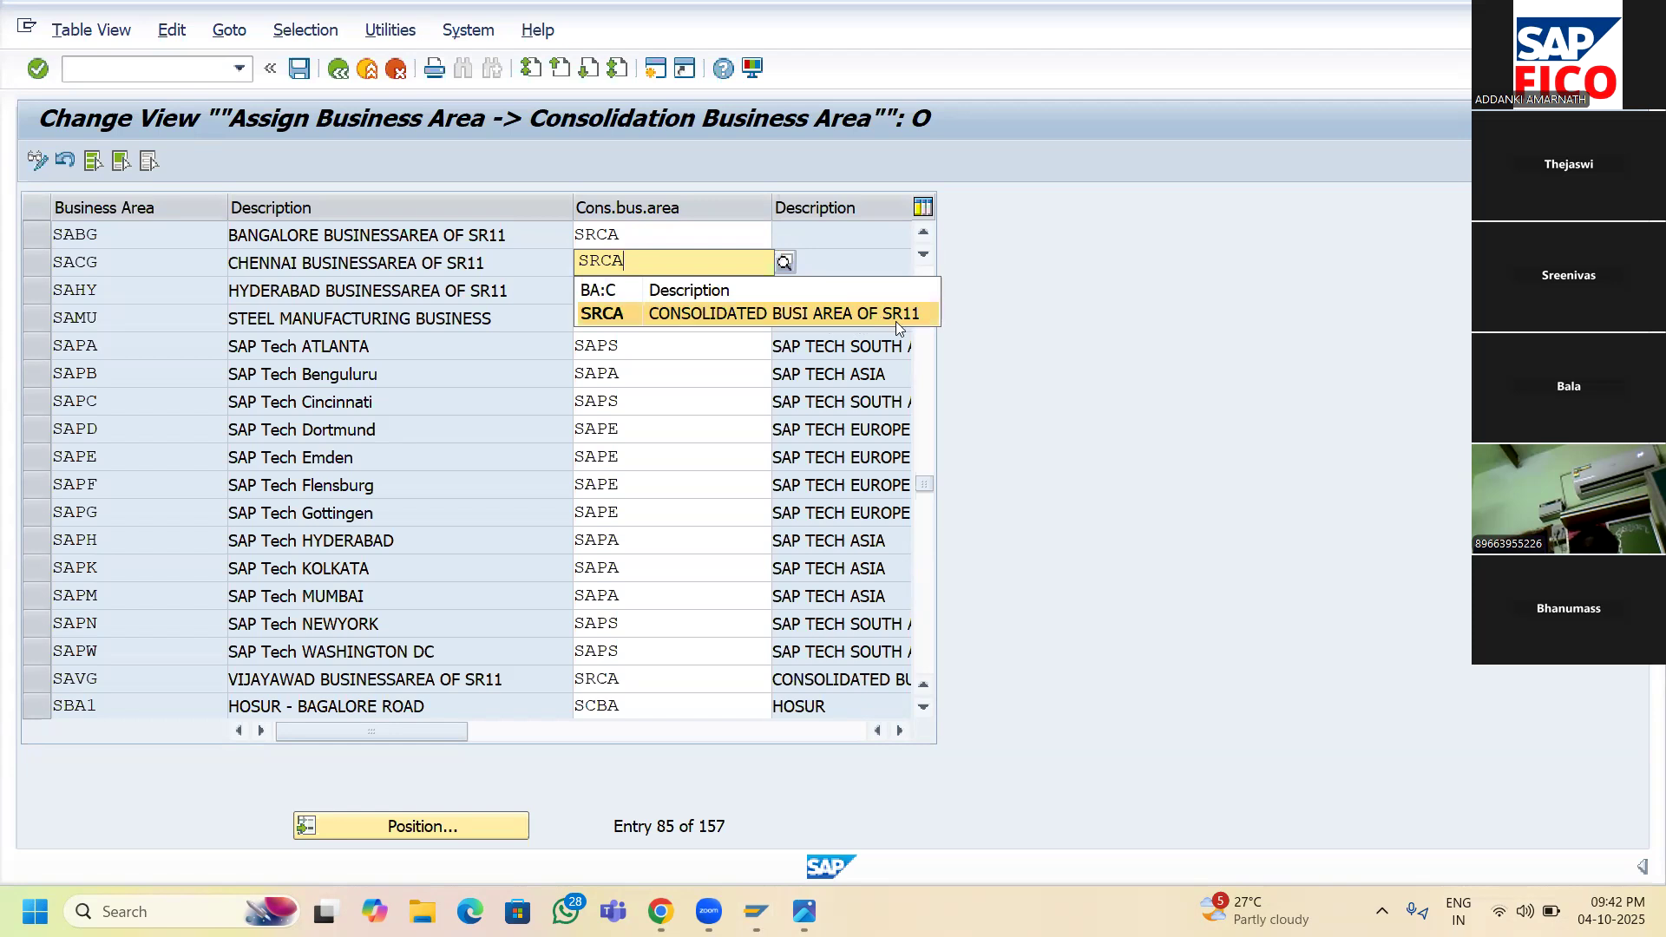
click(716, 316)
click(300, 69)
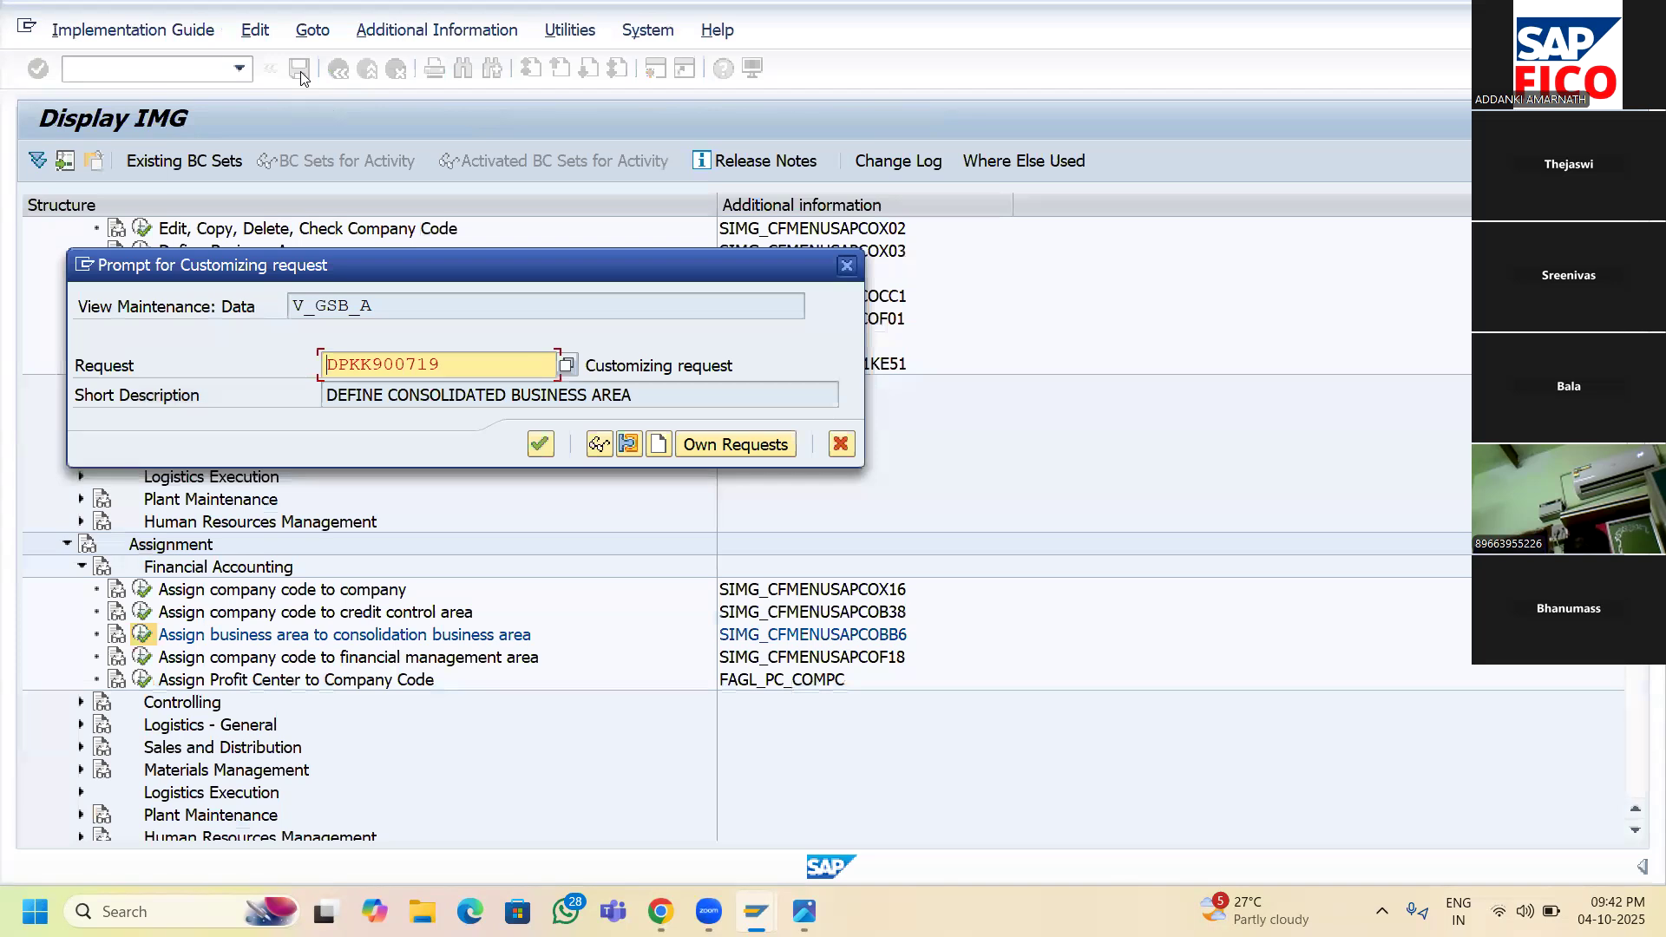
click(540, 445)
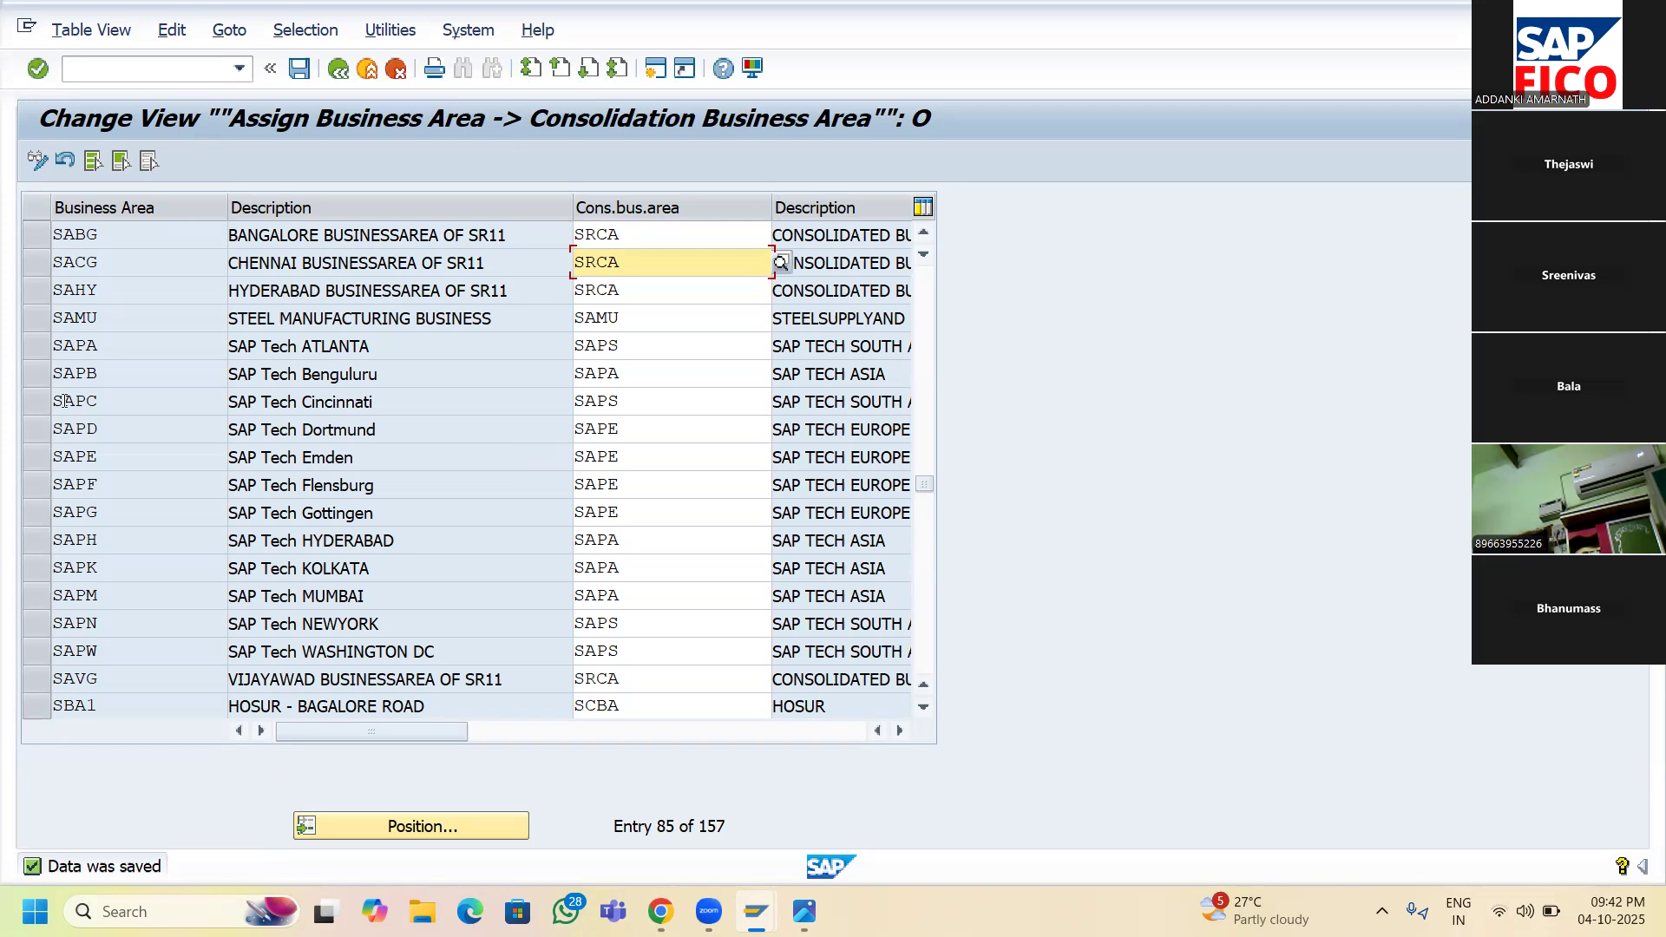
click(38, 236)
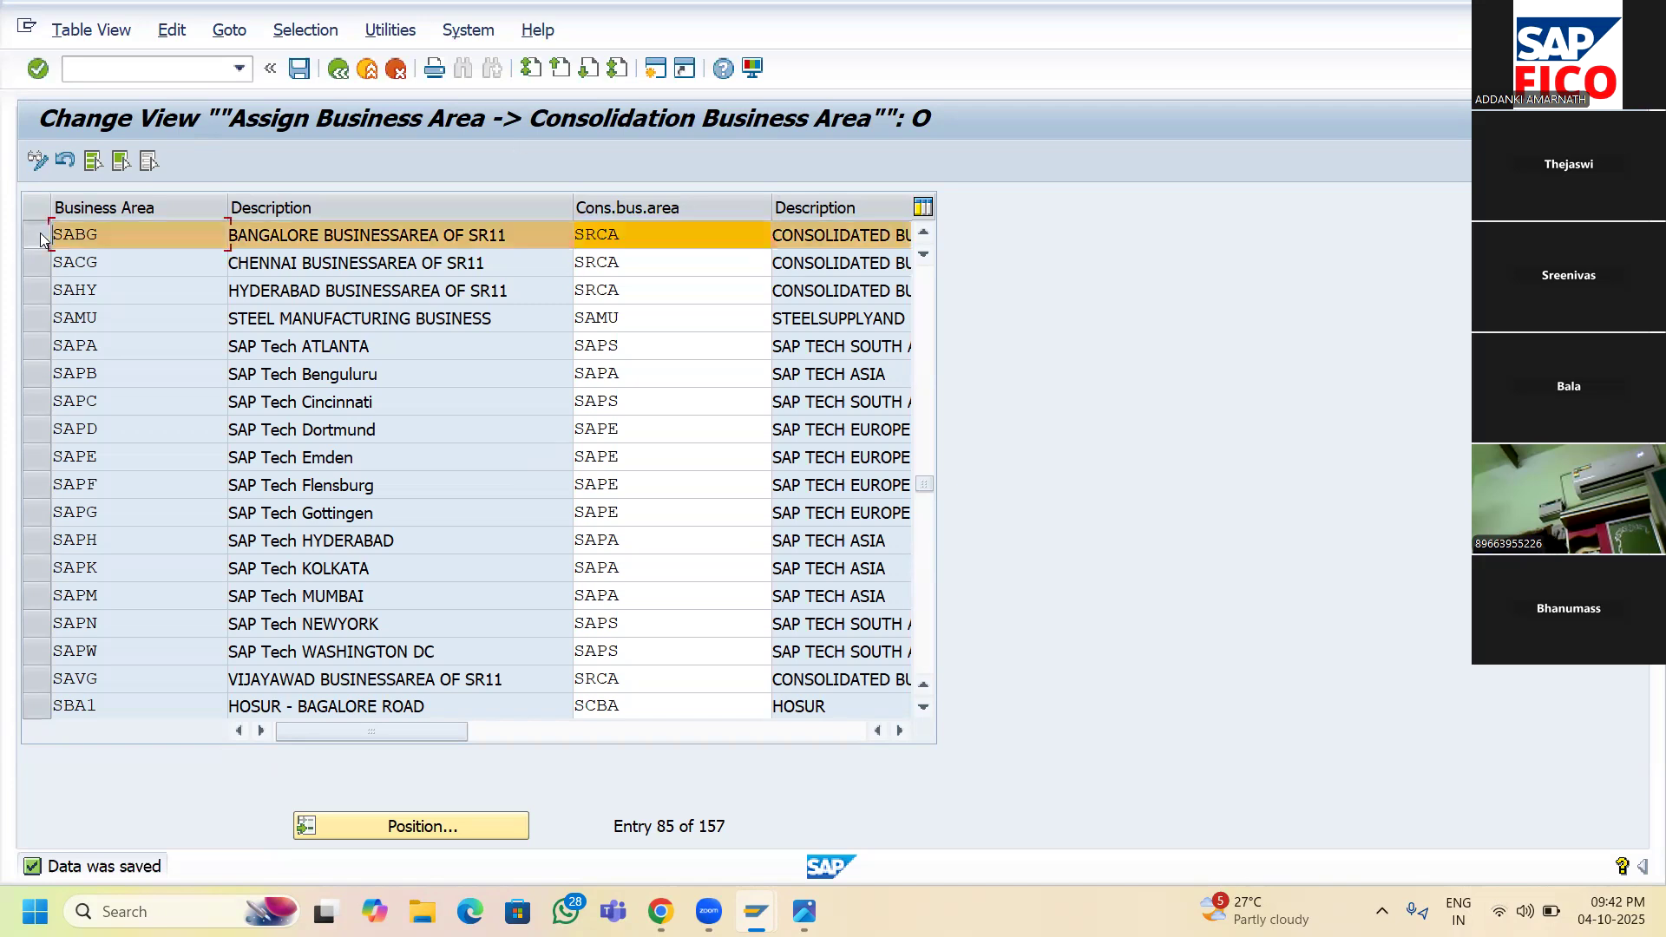
- Add the SACG, SAHY and SAVG rows to the SABG selection, then leave for the IMG tree
click(38, 262)
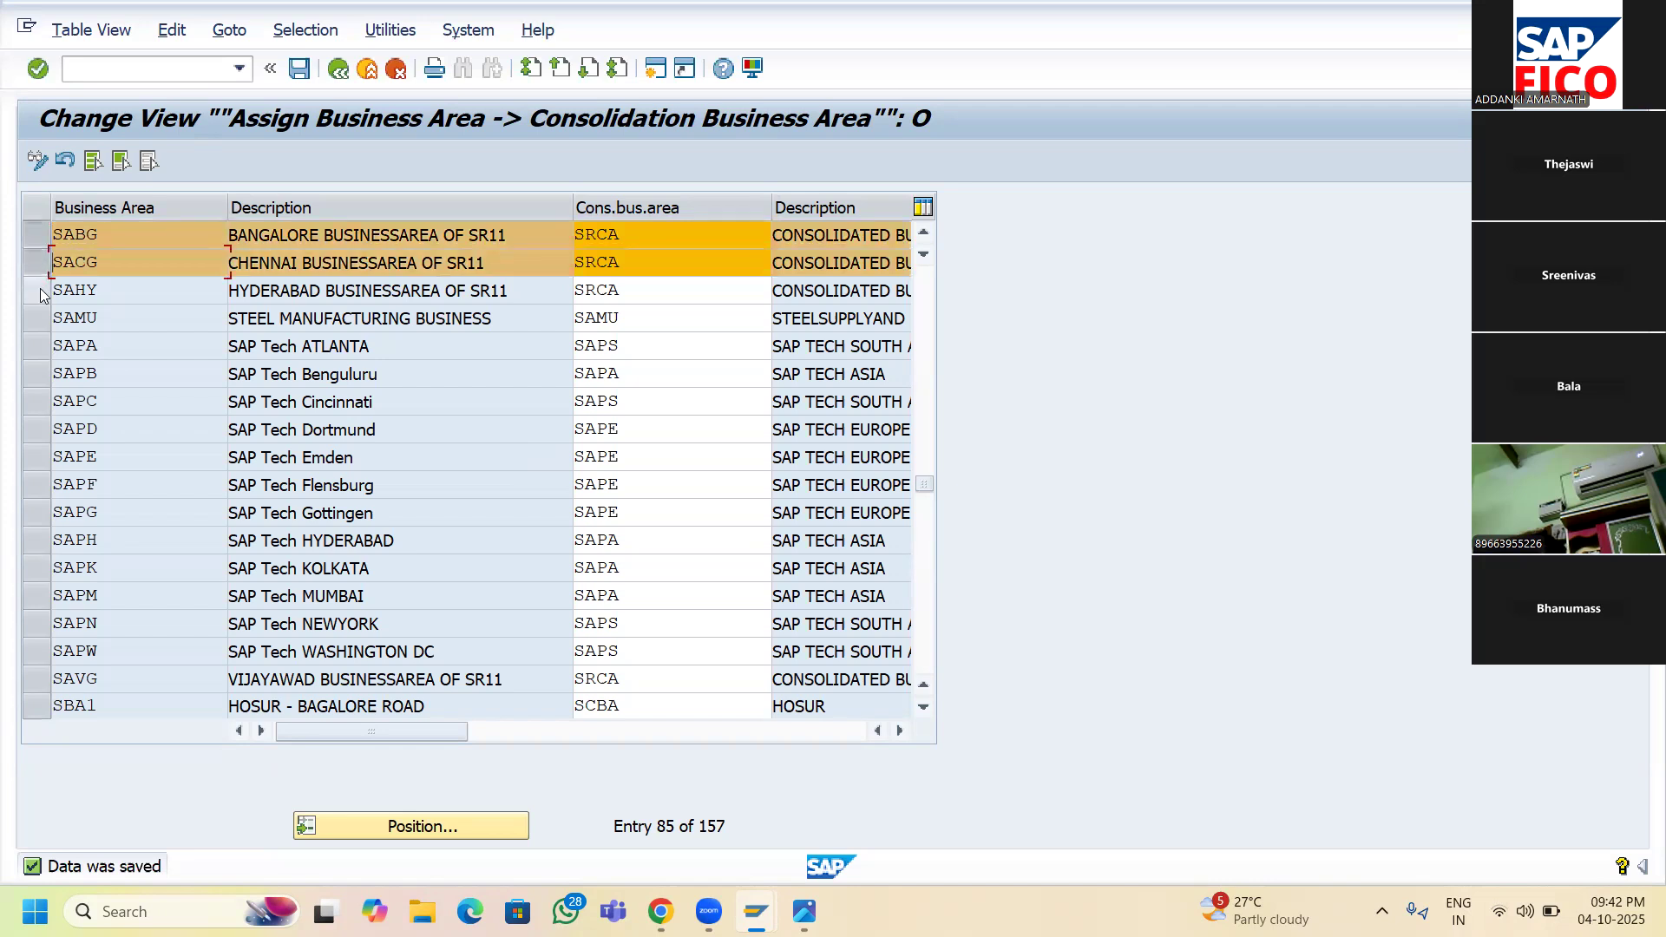
click(38, 290)
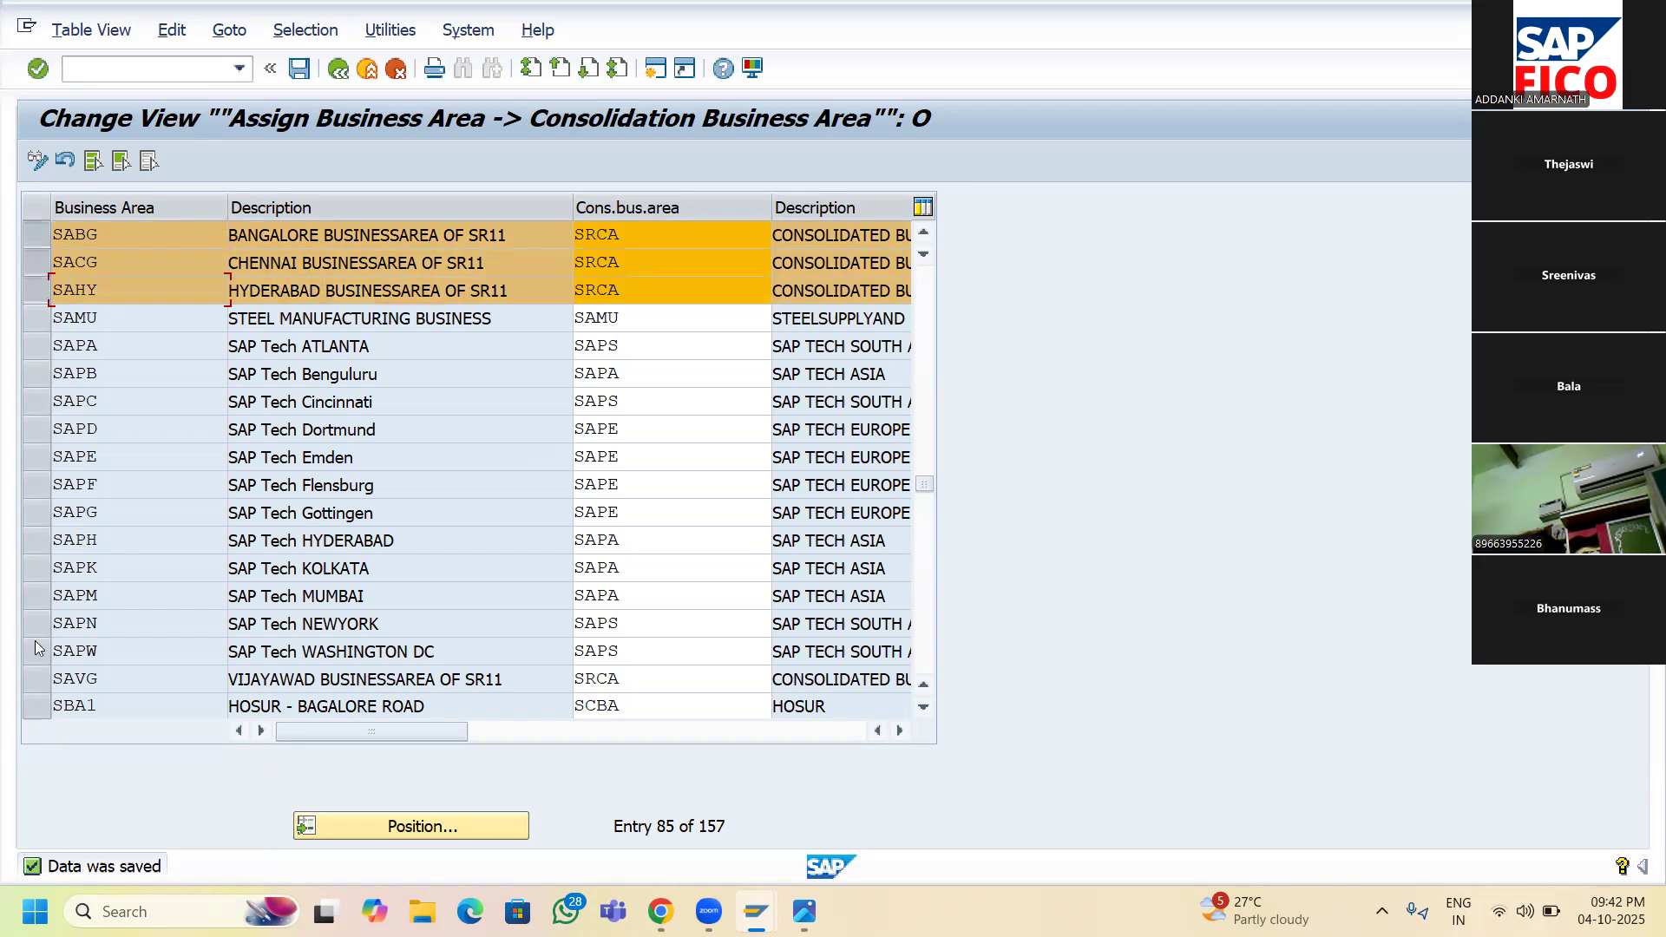
click(38, 682)
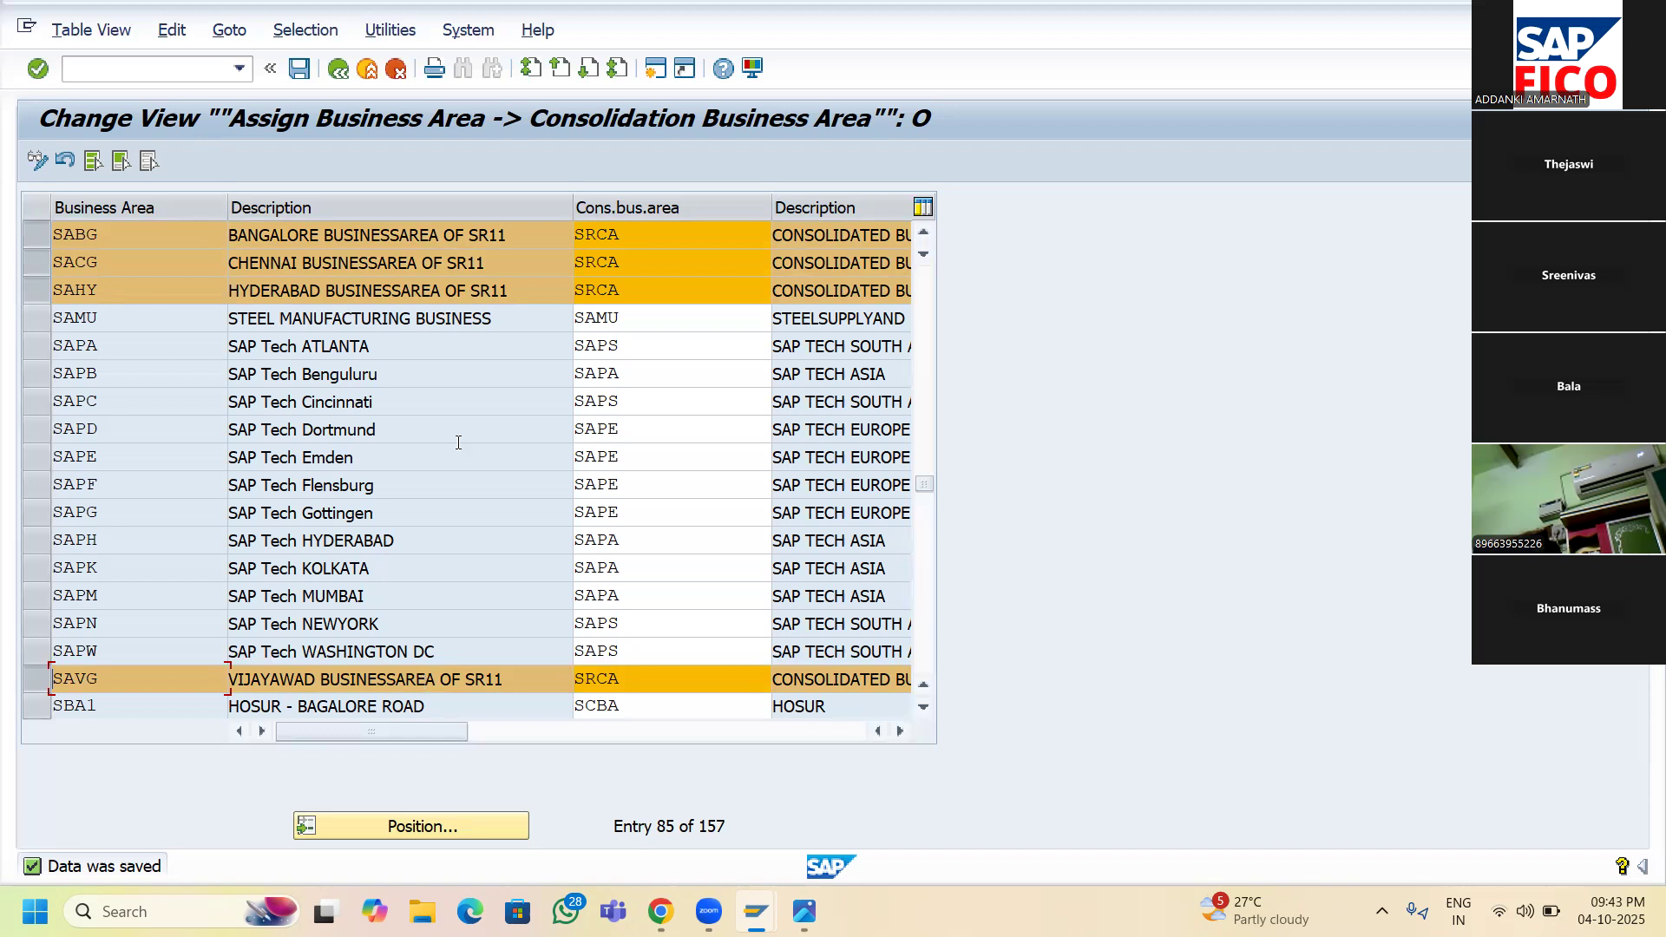
click(339, 70)
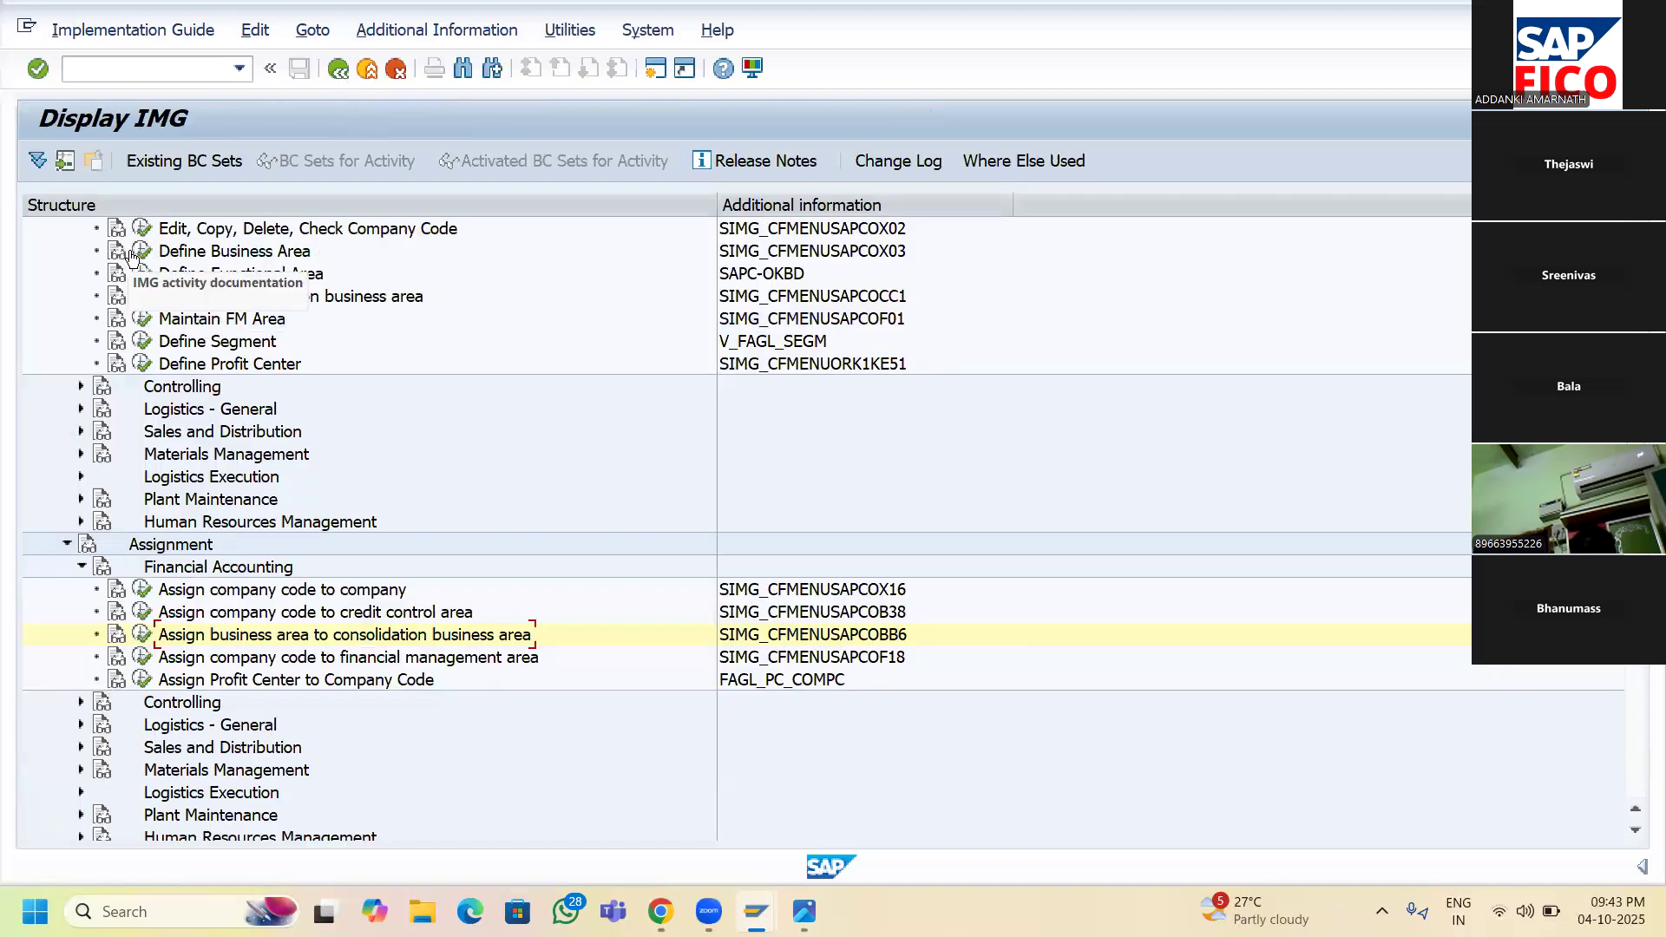
- In Define Business Area, add new entry SA66 with description 'ONGOLE BUS. AREA OF SR11'
click(140, 253)
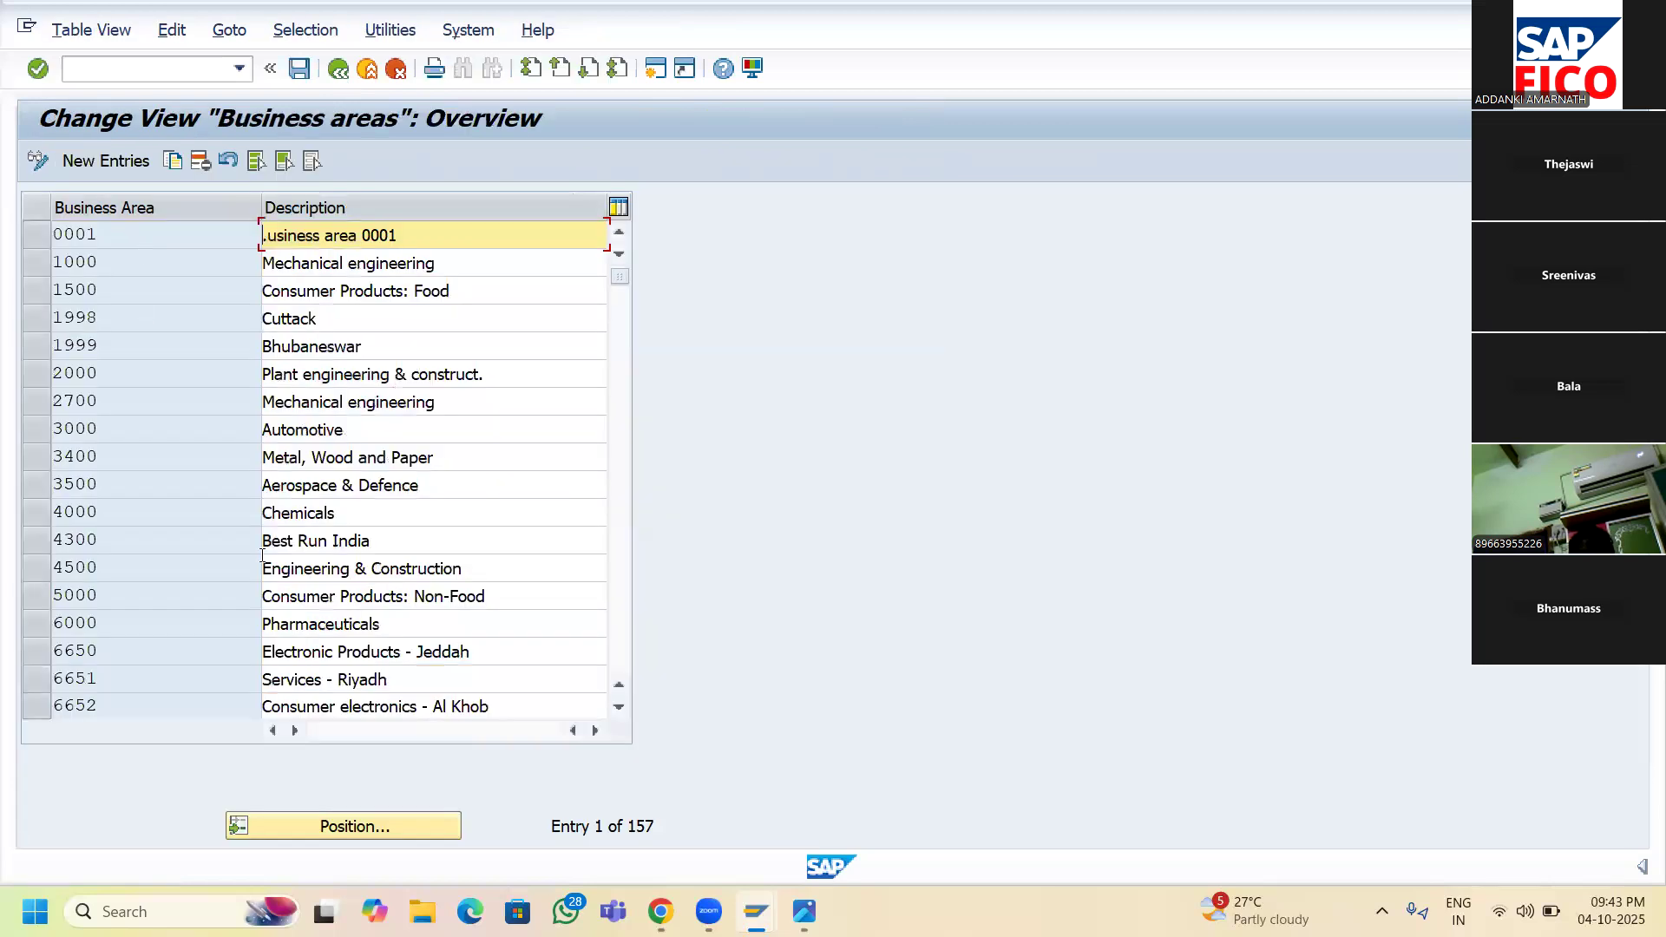
click(117, 163)
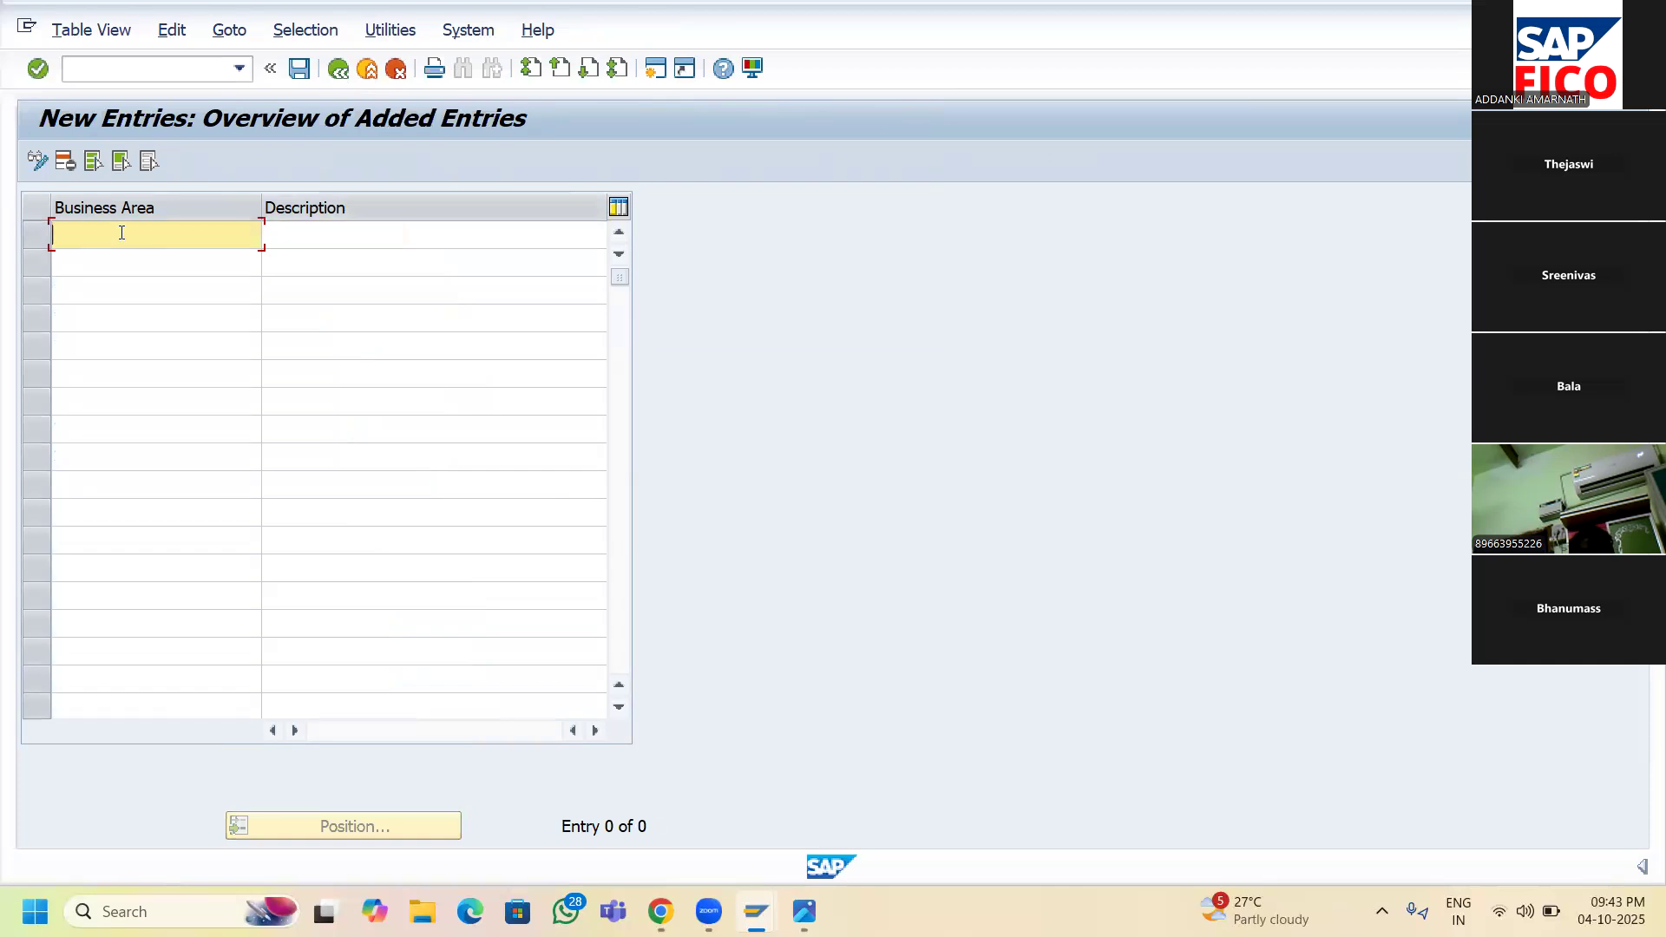
text(SA66)
key(Tab)
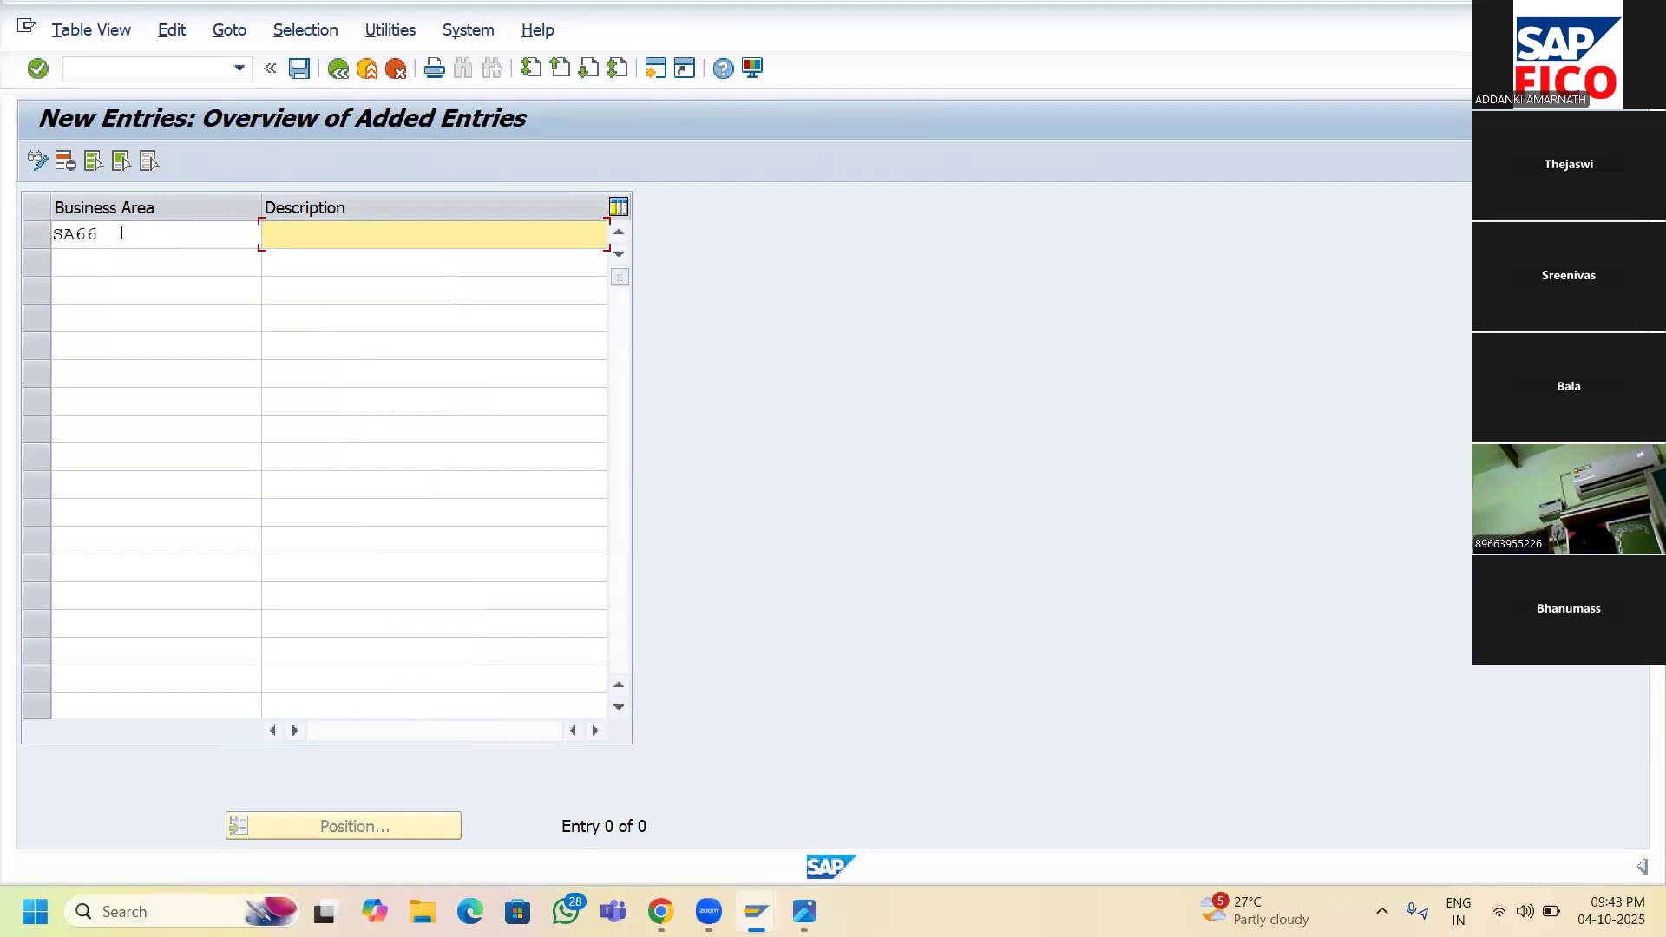
text(ONGOLE BUS. AREAOF SR11)
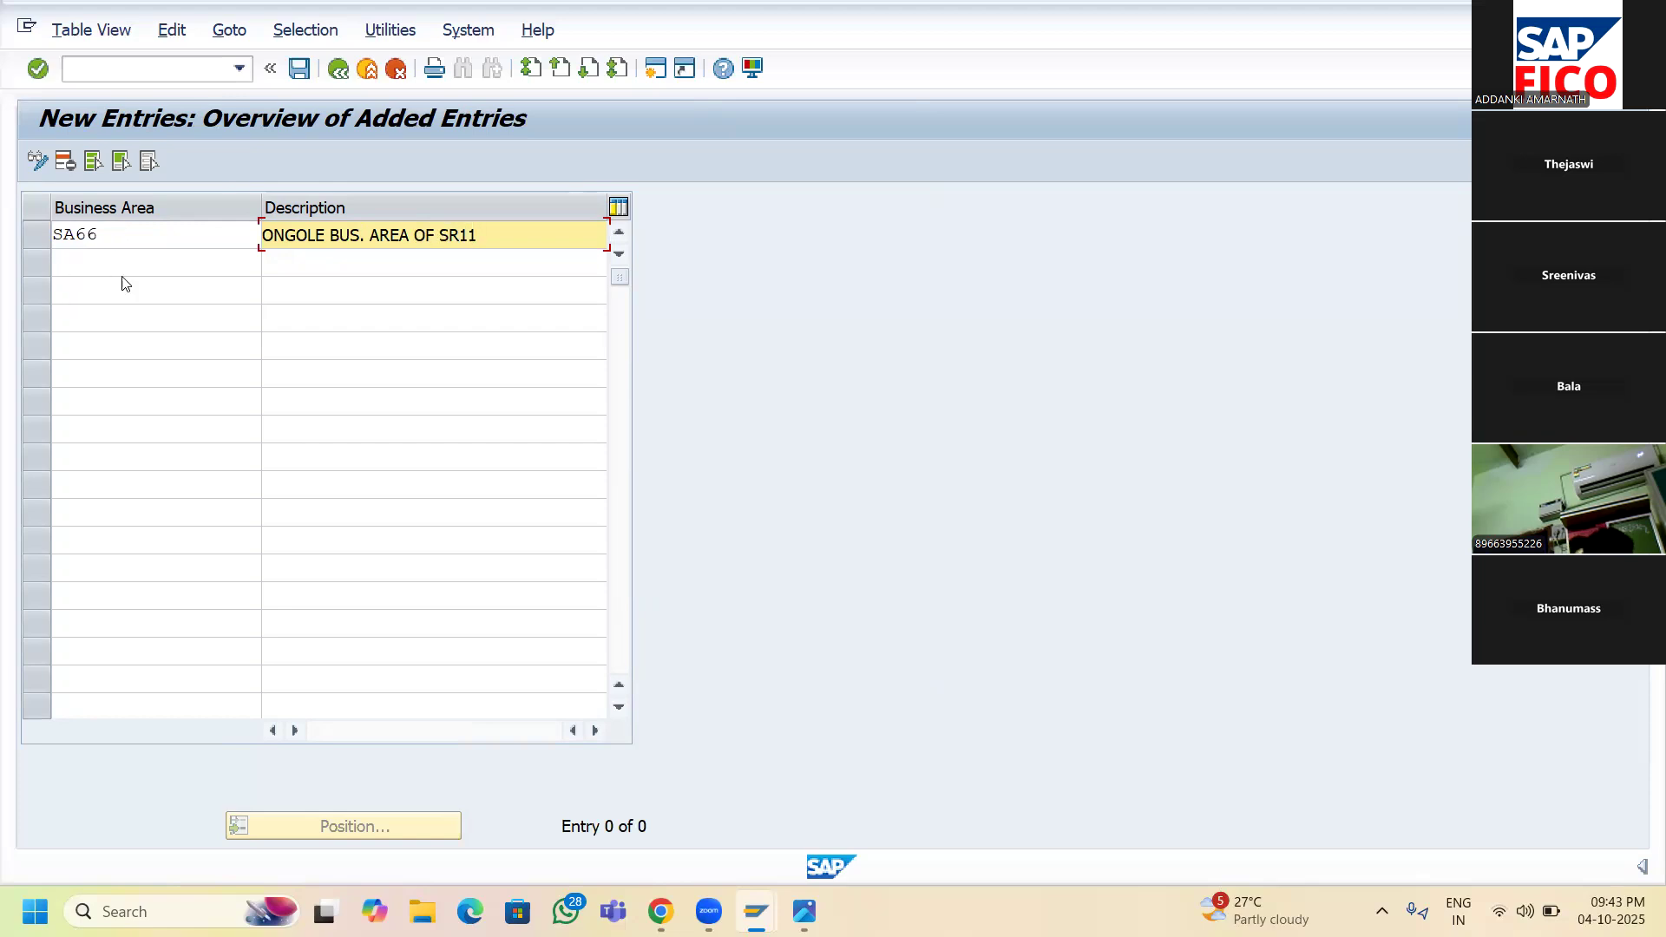
- Add SA77 'GUNTUR BUS. AREA OF SR11' and SA88 for the Kurnool business area of SR11
click(128, 265)
text(SA77)
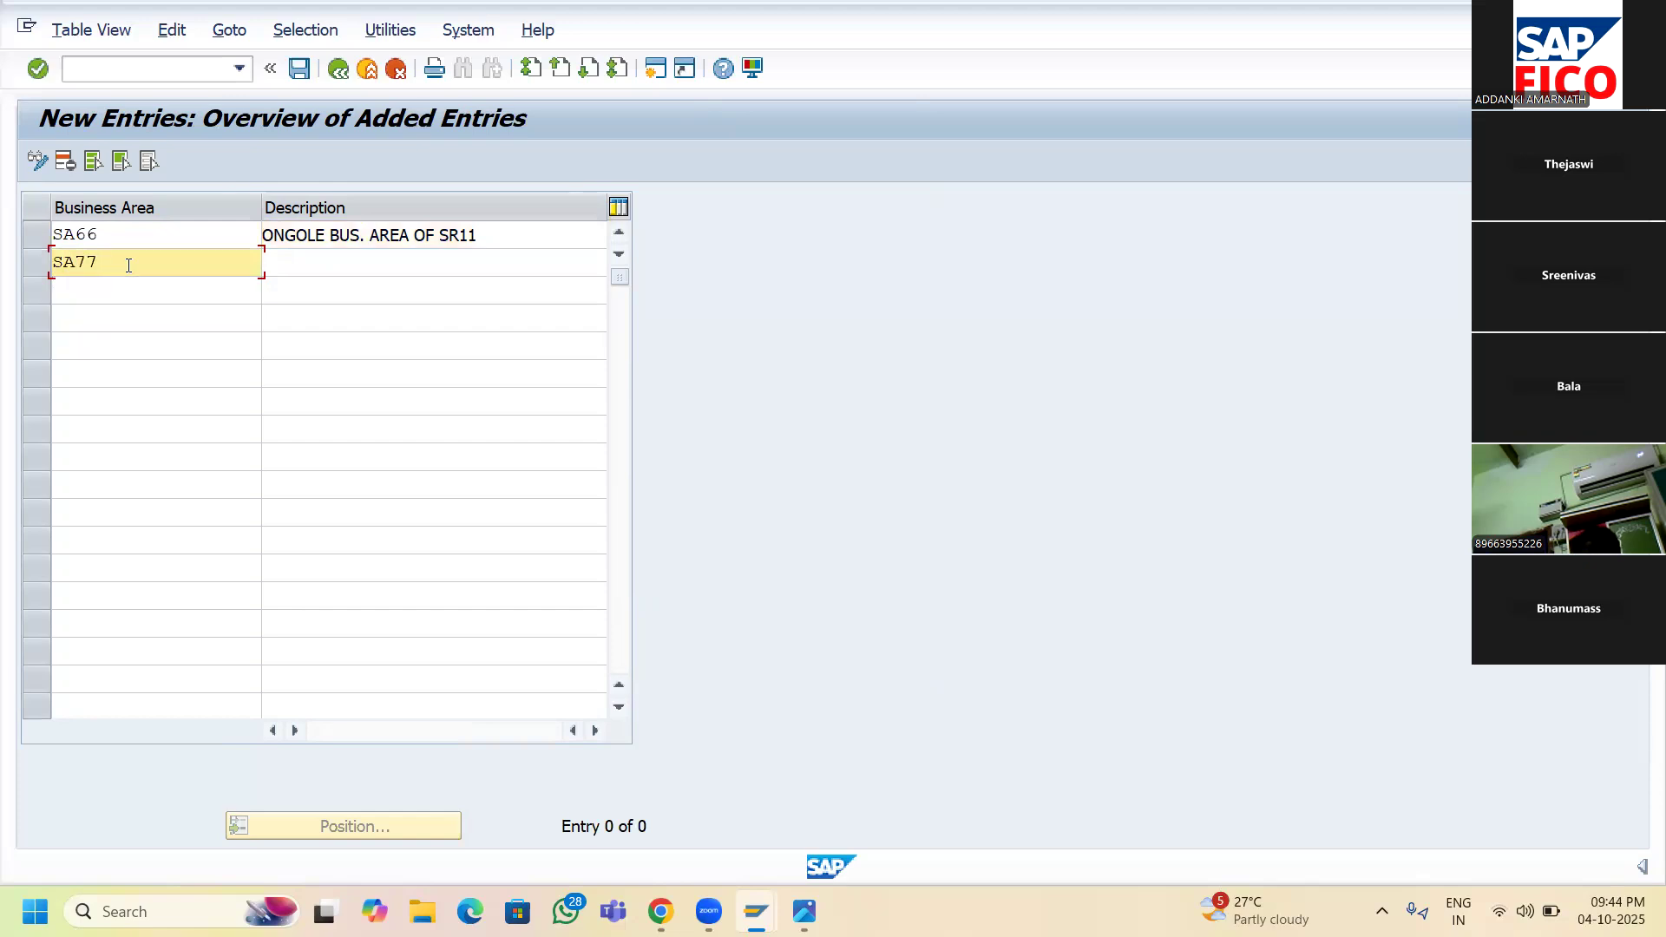
key(Tab)
text(GUNTUR BUS. AREA OF SR11)
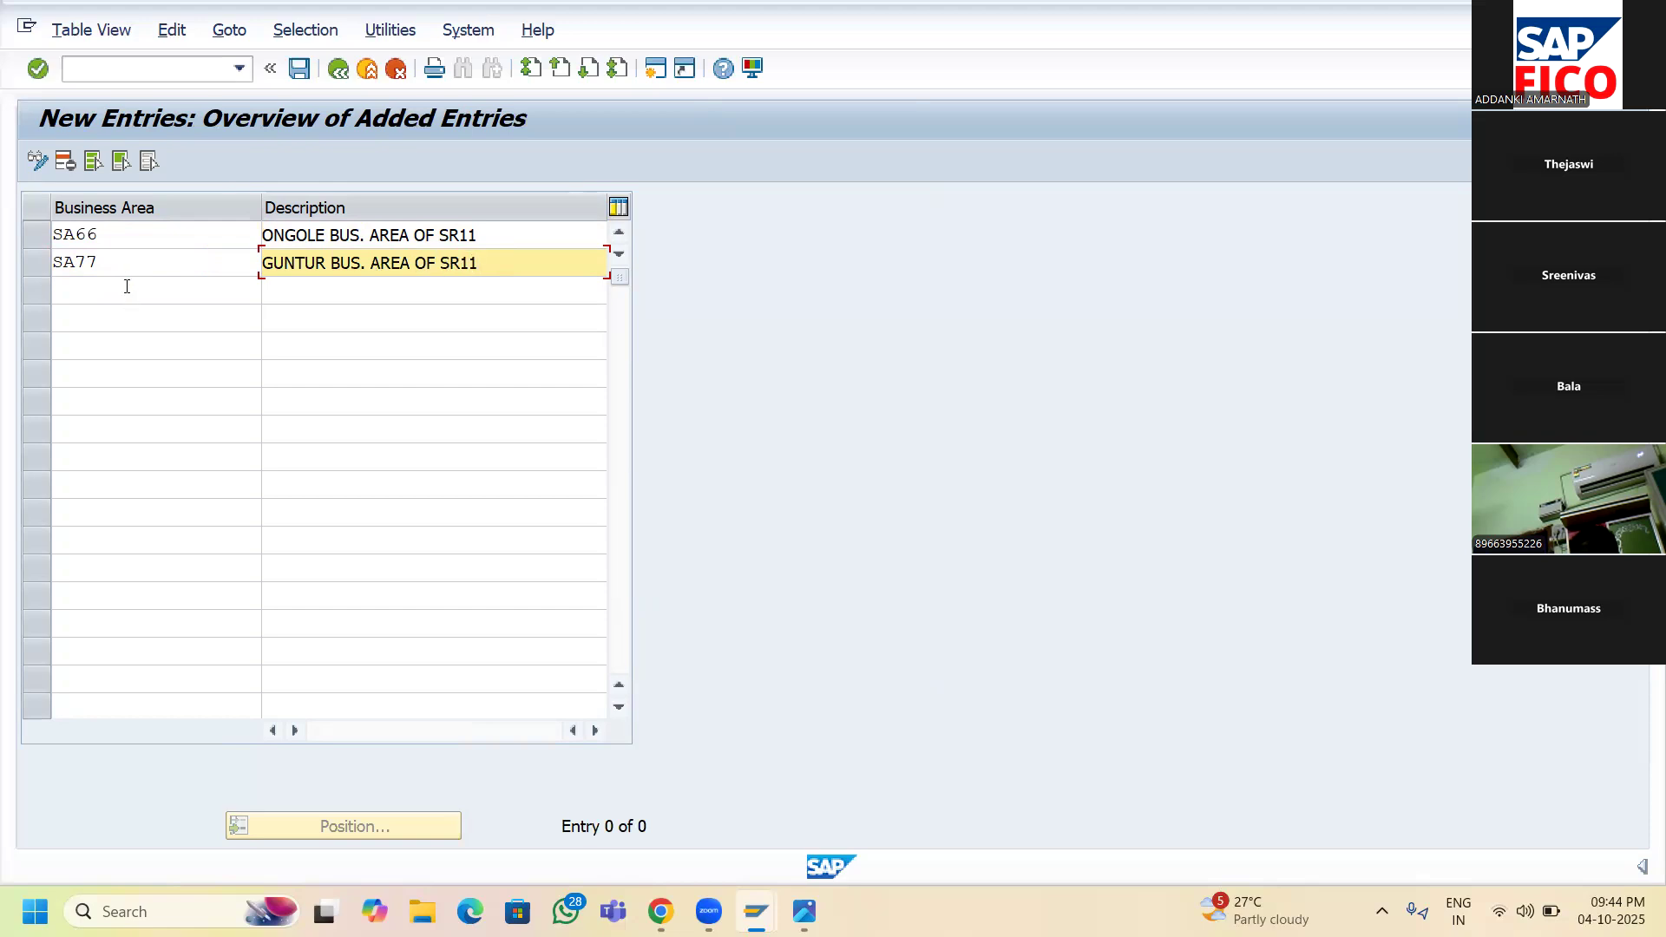
click(127, 286)
text(SA88)
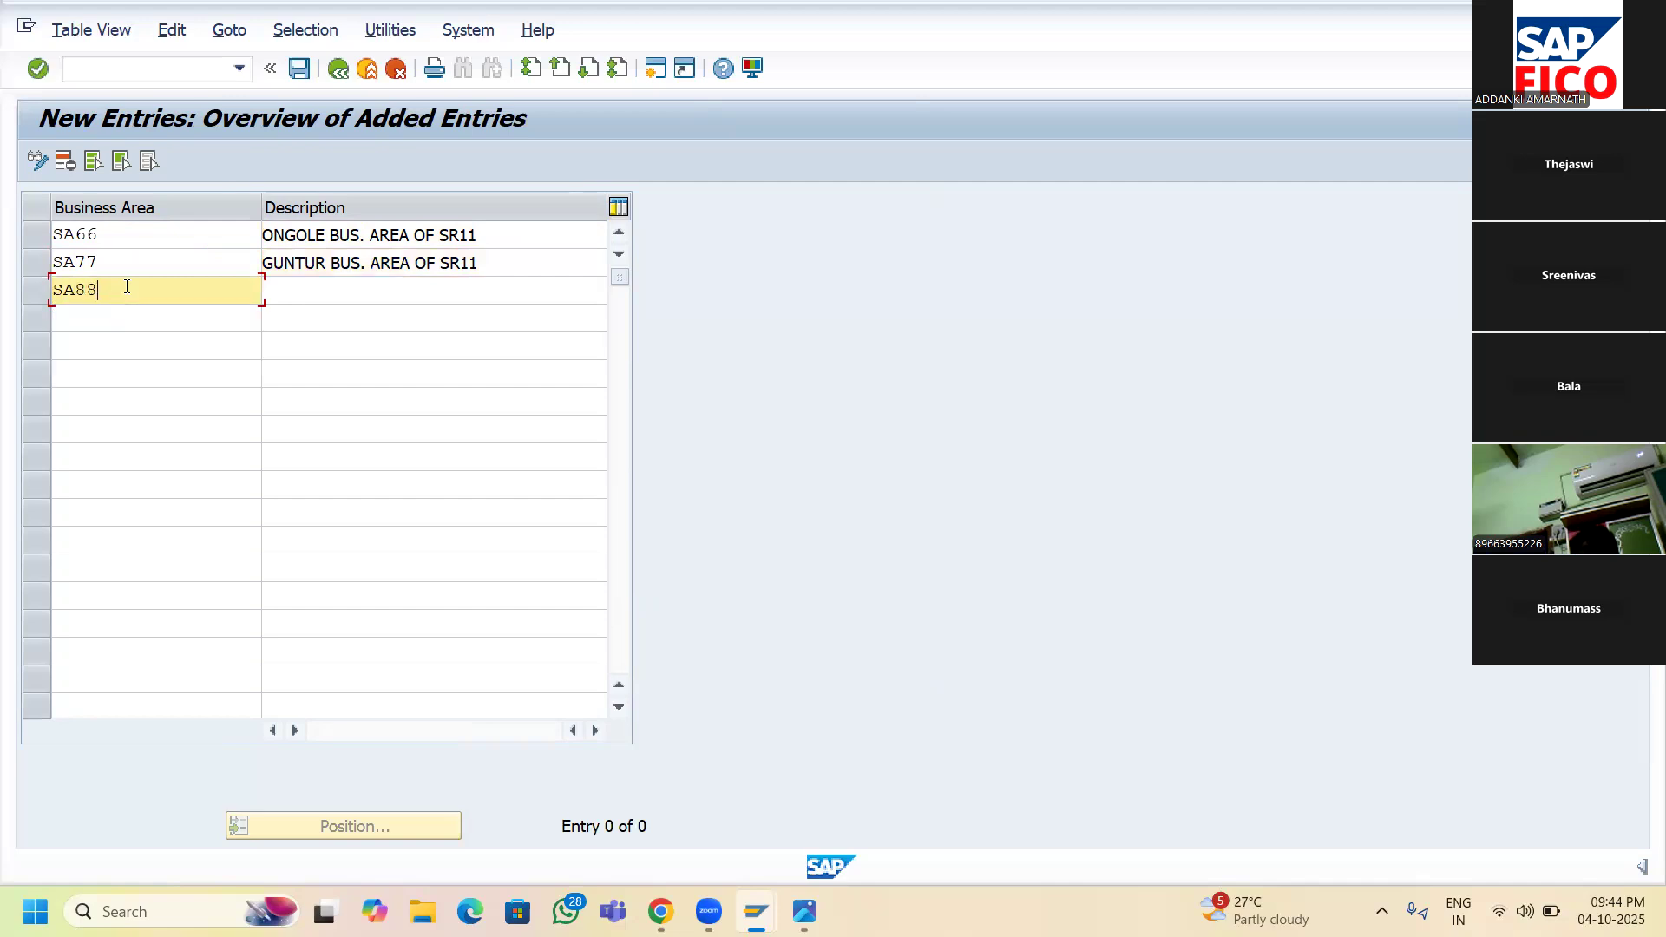
key(Tab)
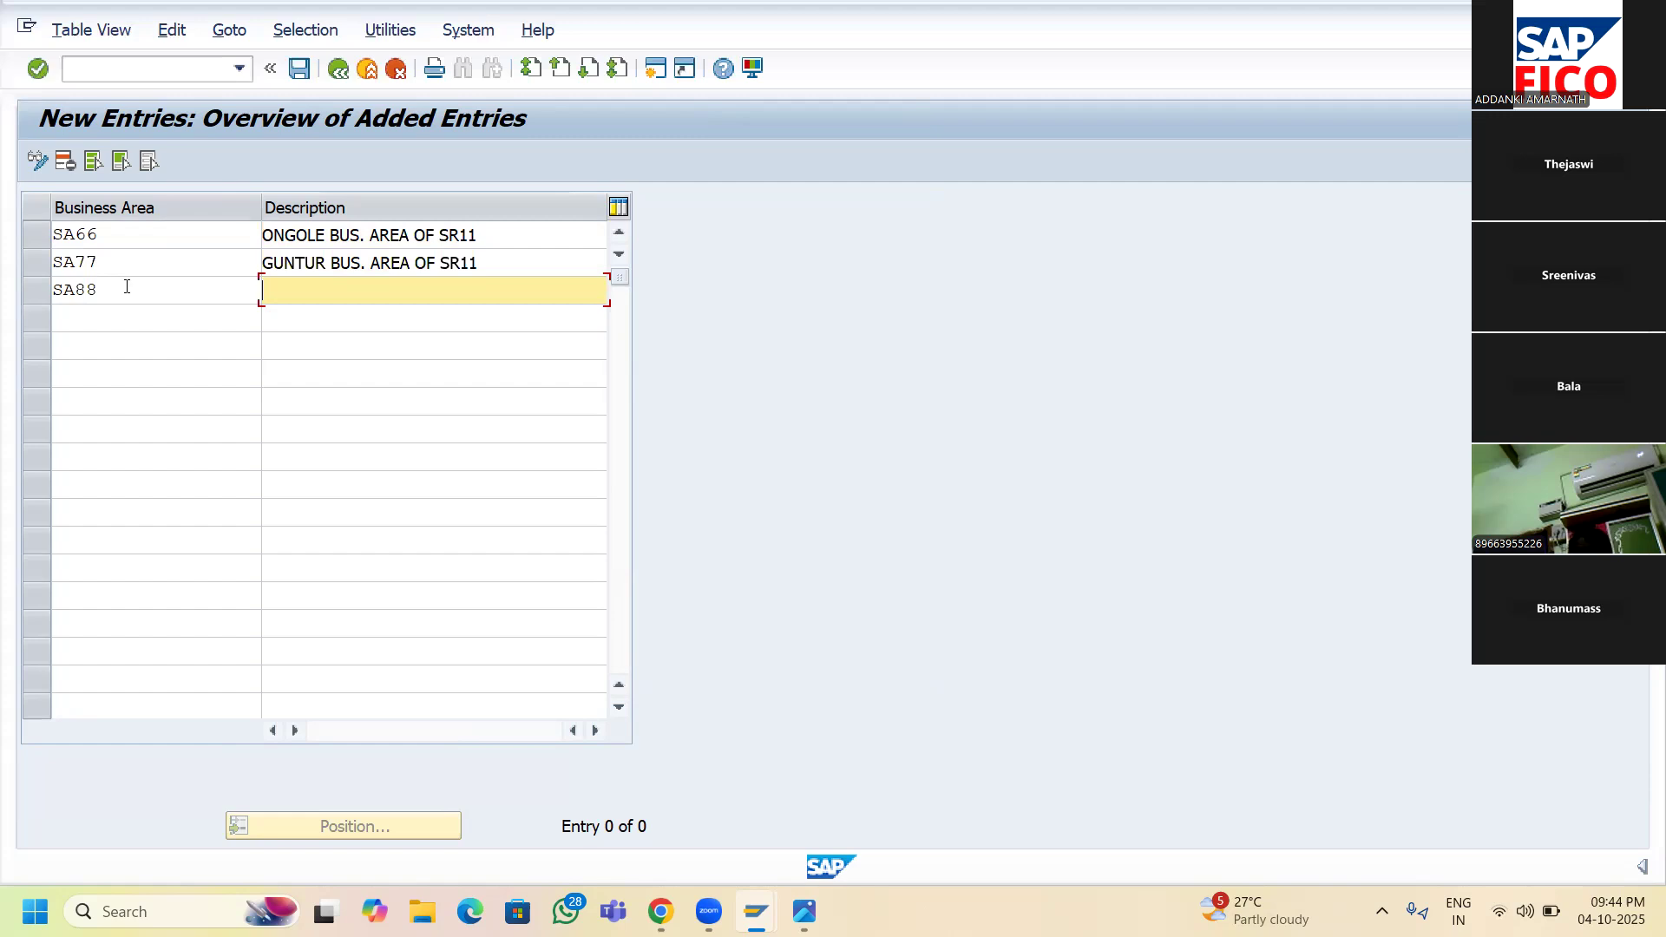
text(KURNOO)
text(L BUSIN)
key(BackSpace)
key(BackSpace)
text(. AREA PF)
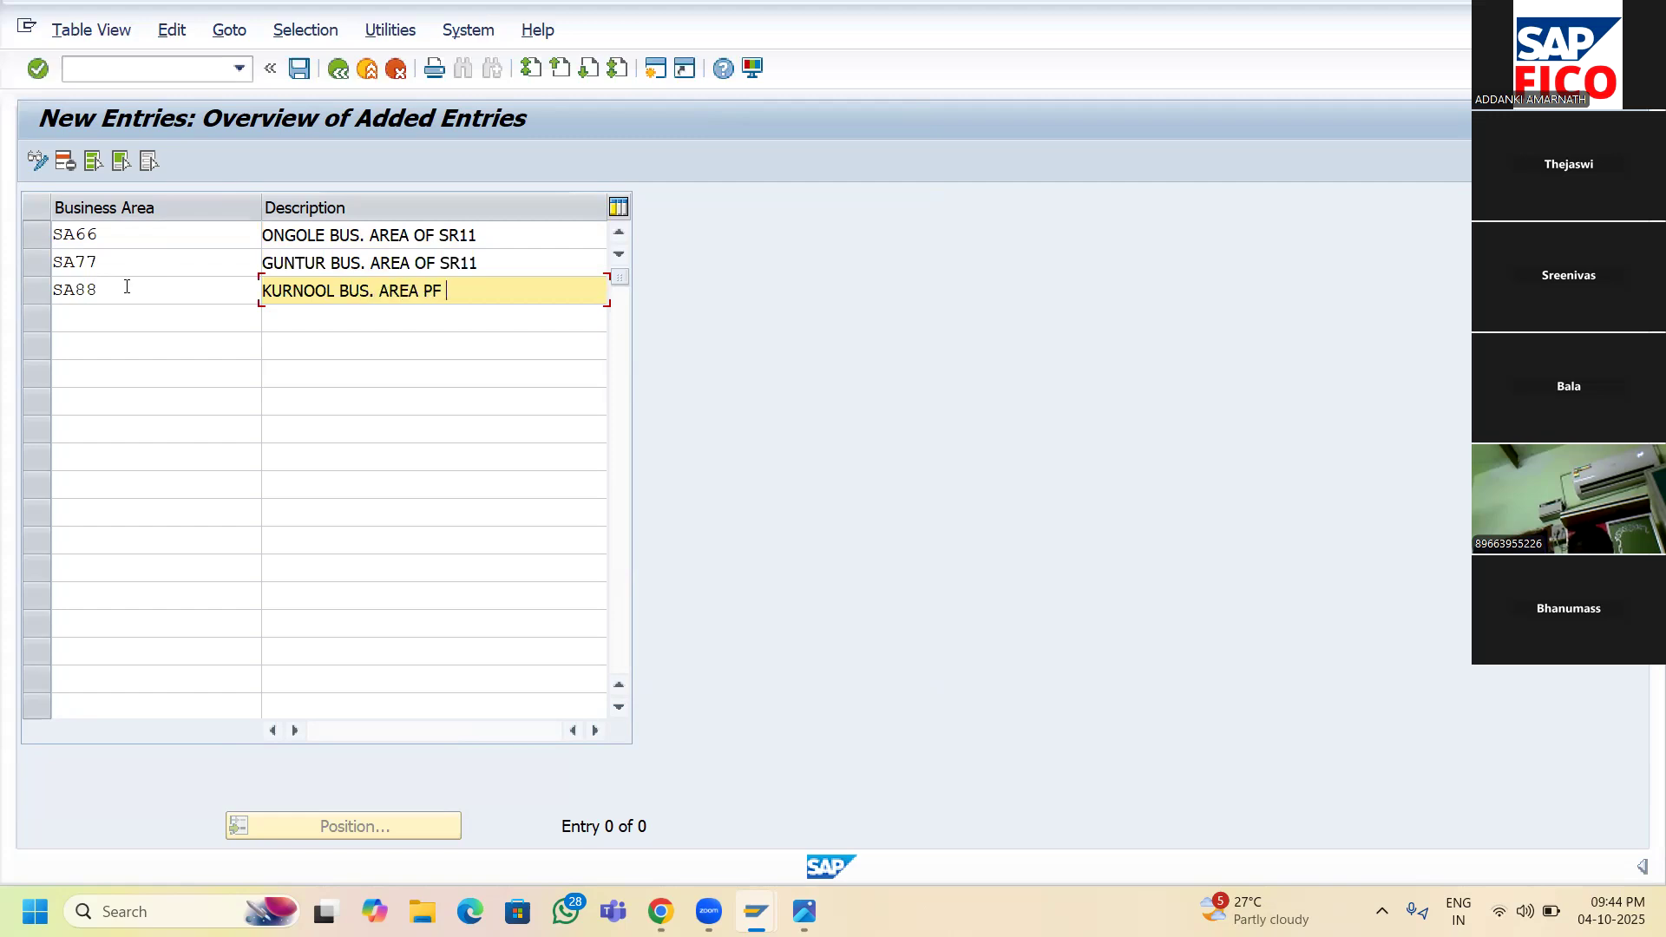
key(BackSpace)
key(BackSpace)
key(BackSpace)
text(OF SR11)
- Add SA99 'KARIMNAGAR BUS. AREA OF SR11' and save the four business areas
click(109, 323)
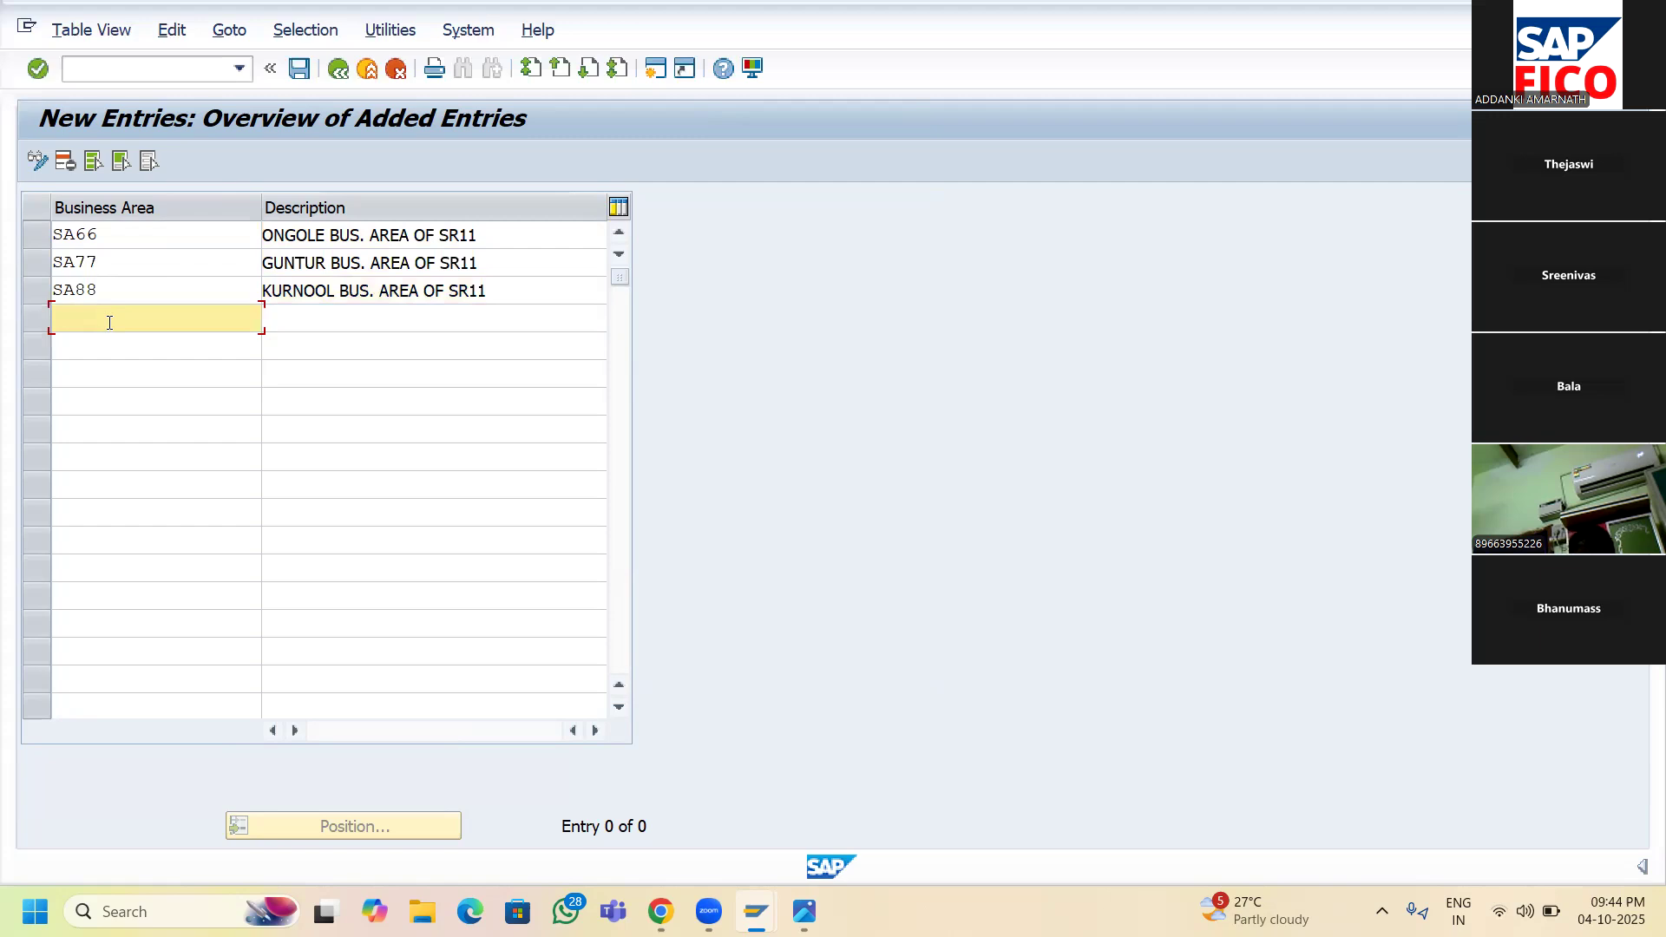
text(SA99)
key(Tab)
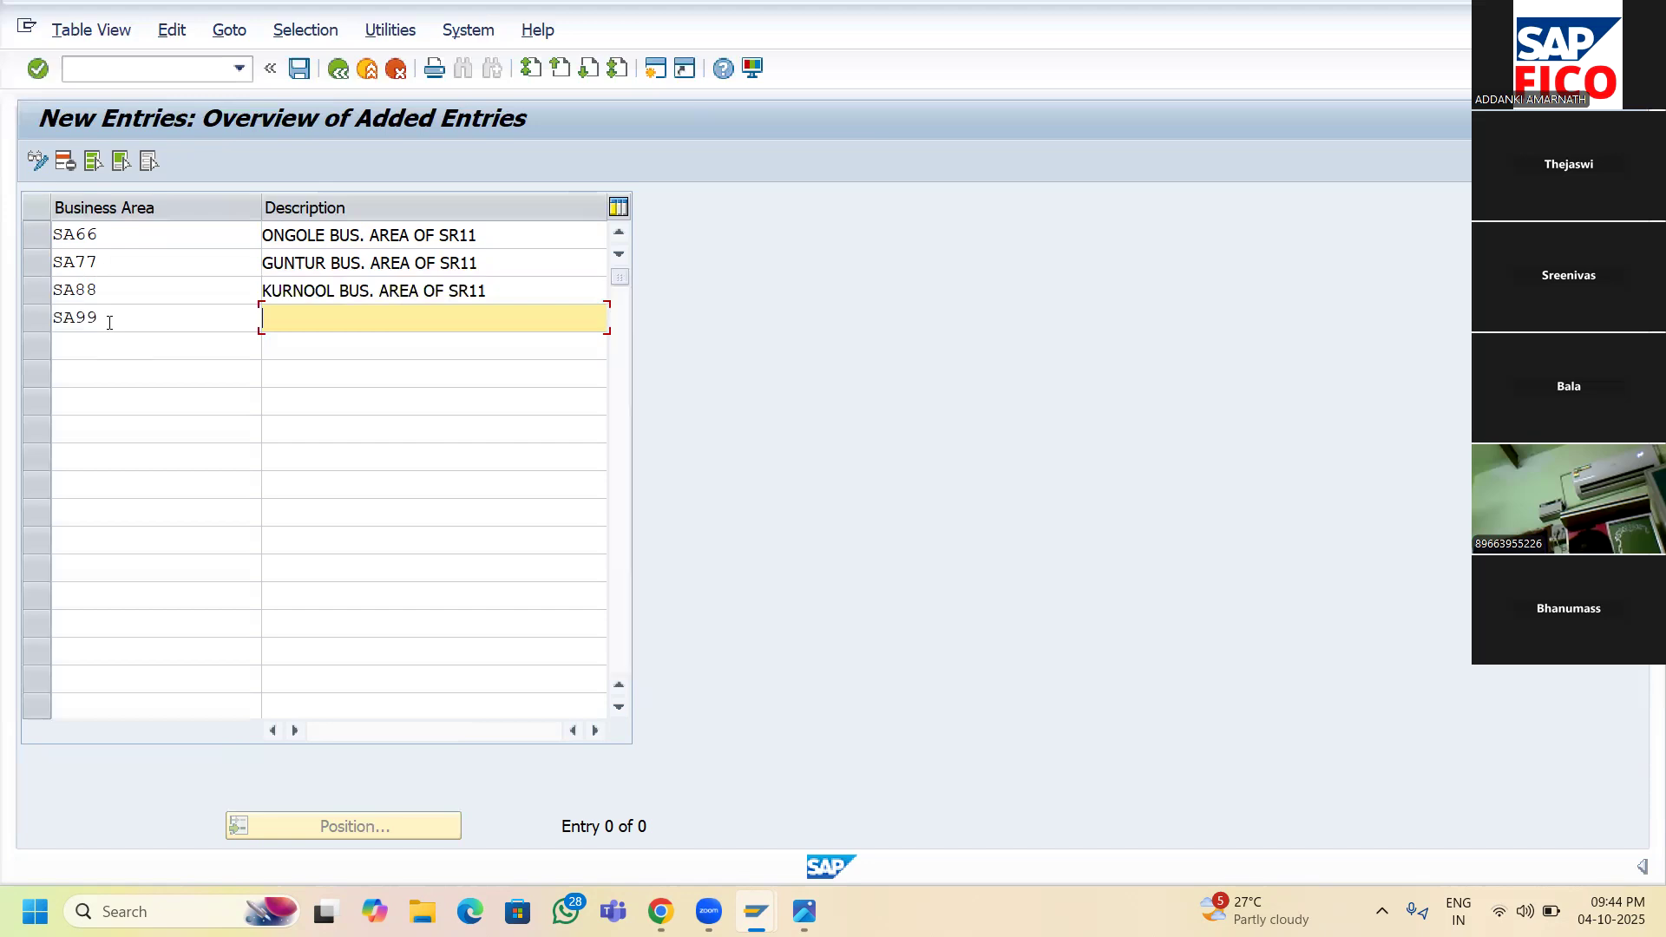
text(KARIMNAGAR BUS. AREA OF SR)
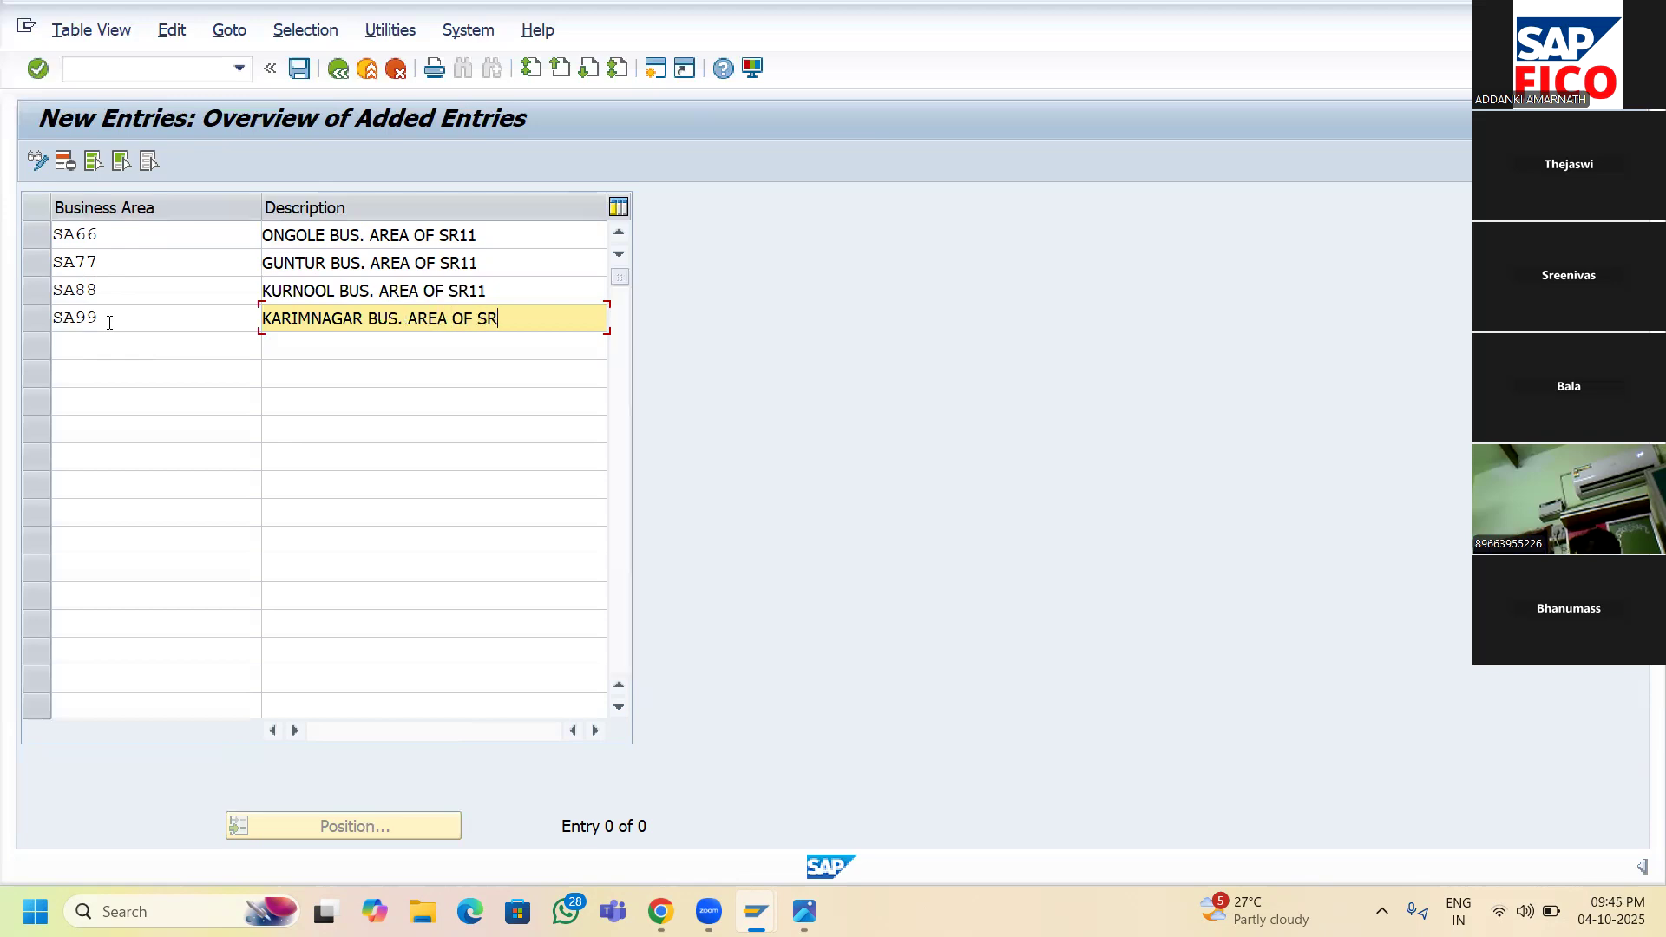
text(11)
click(297, 72)
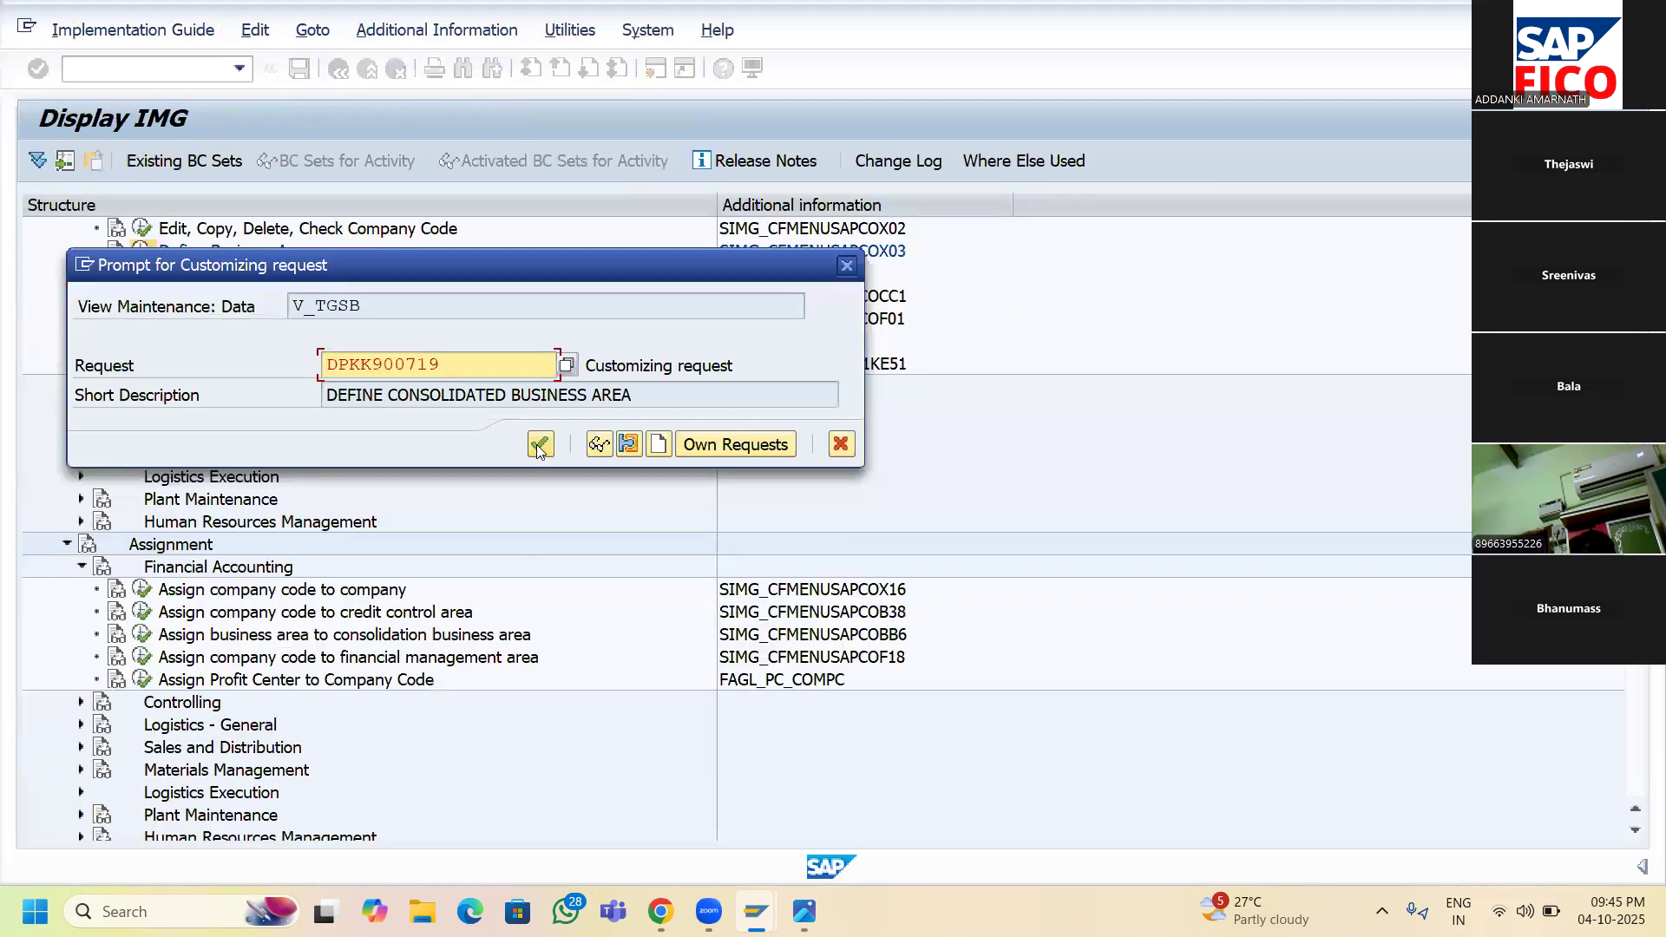
- Confirm the customizing request for SA66–SA99 and return to the Display IMG tree
click(539, 445)
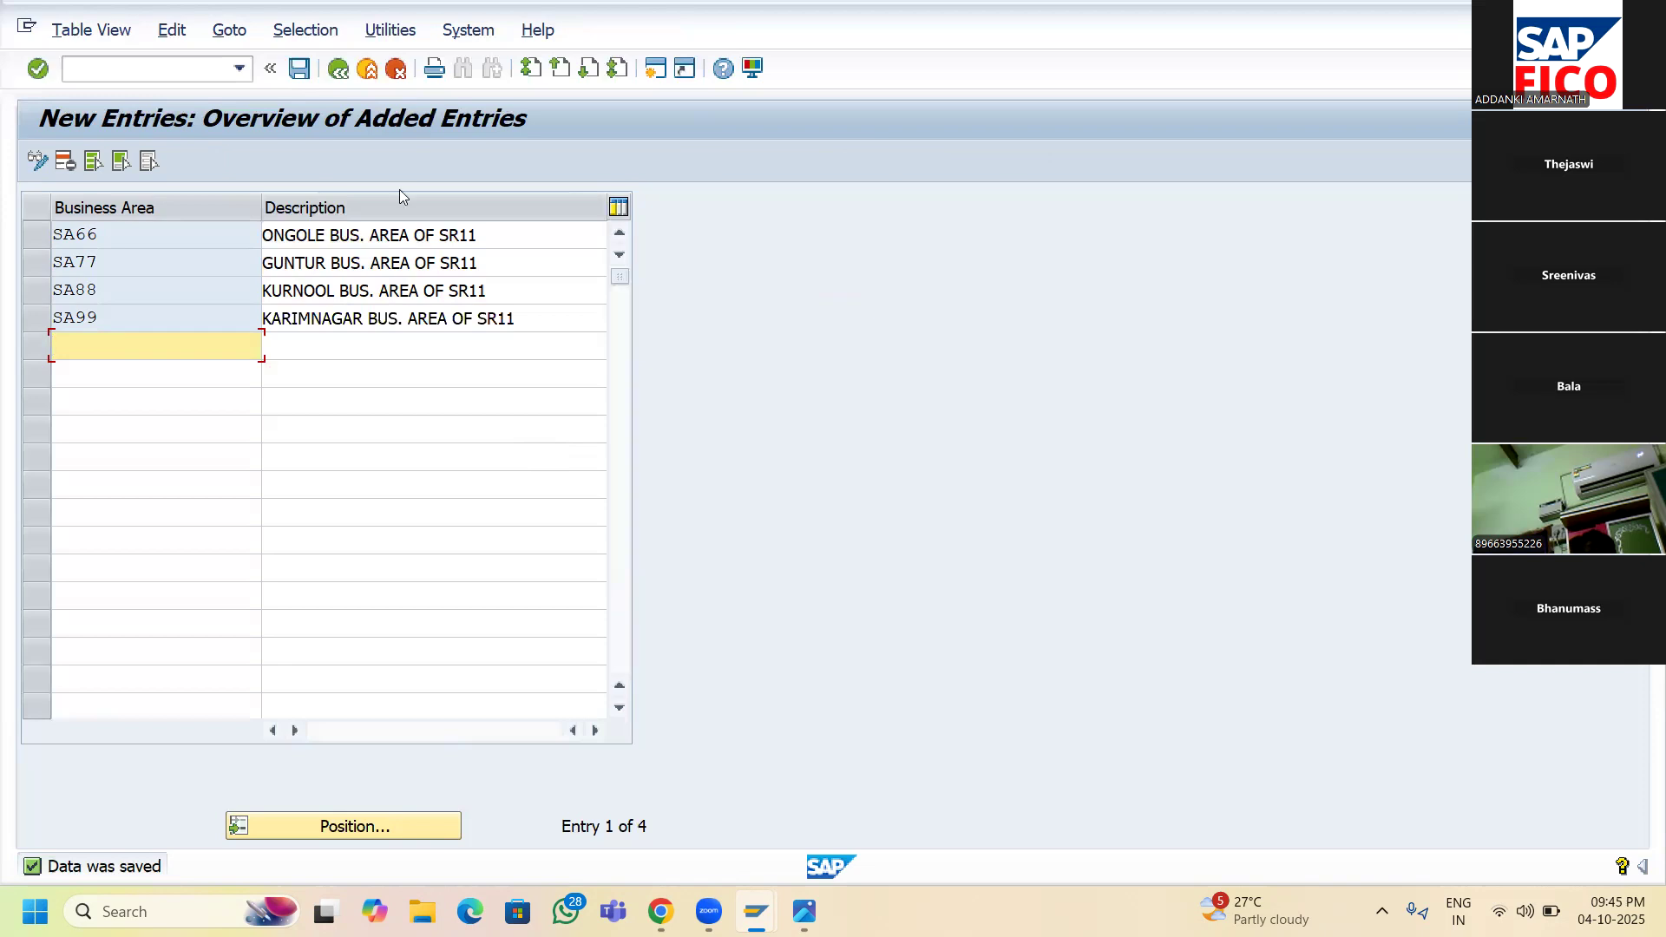
click(336, 75)
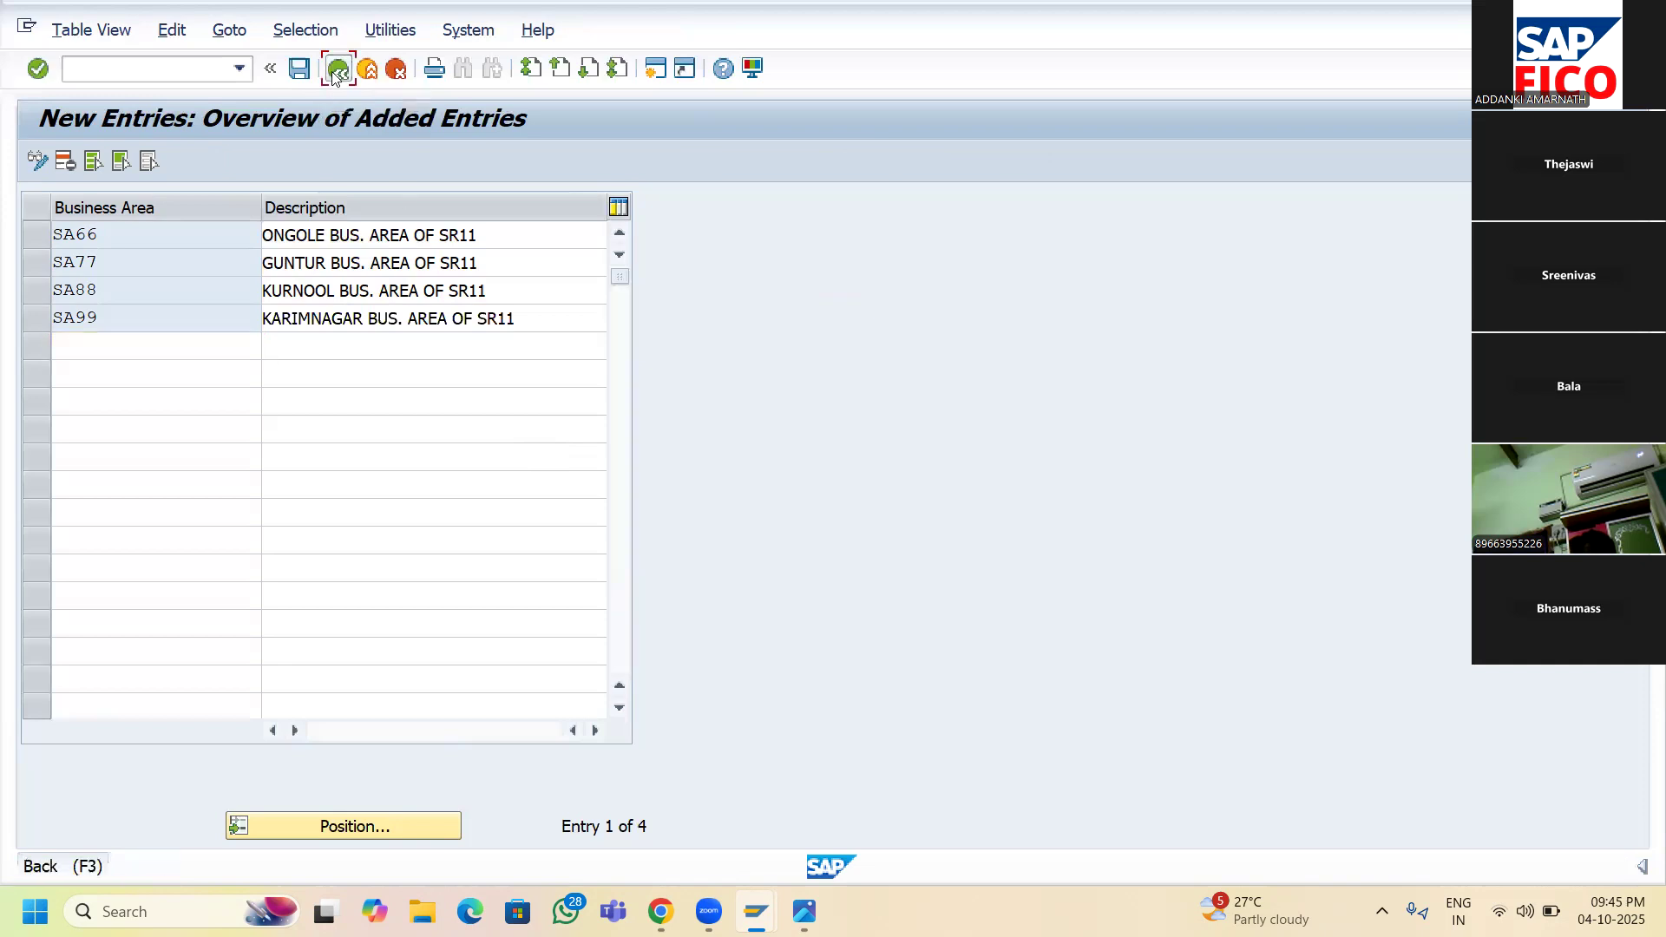
click(337, 74)
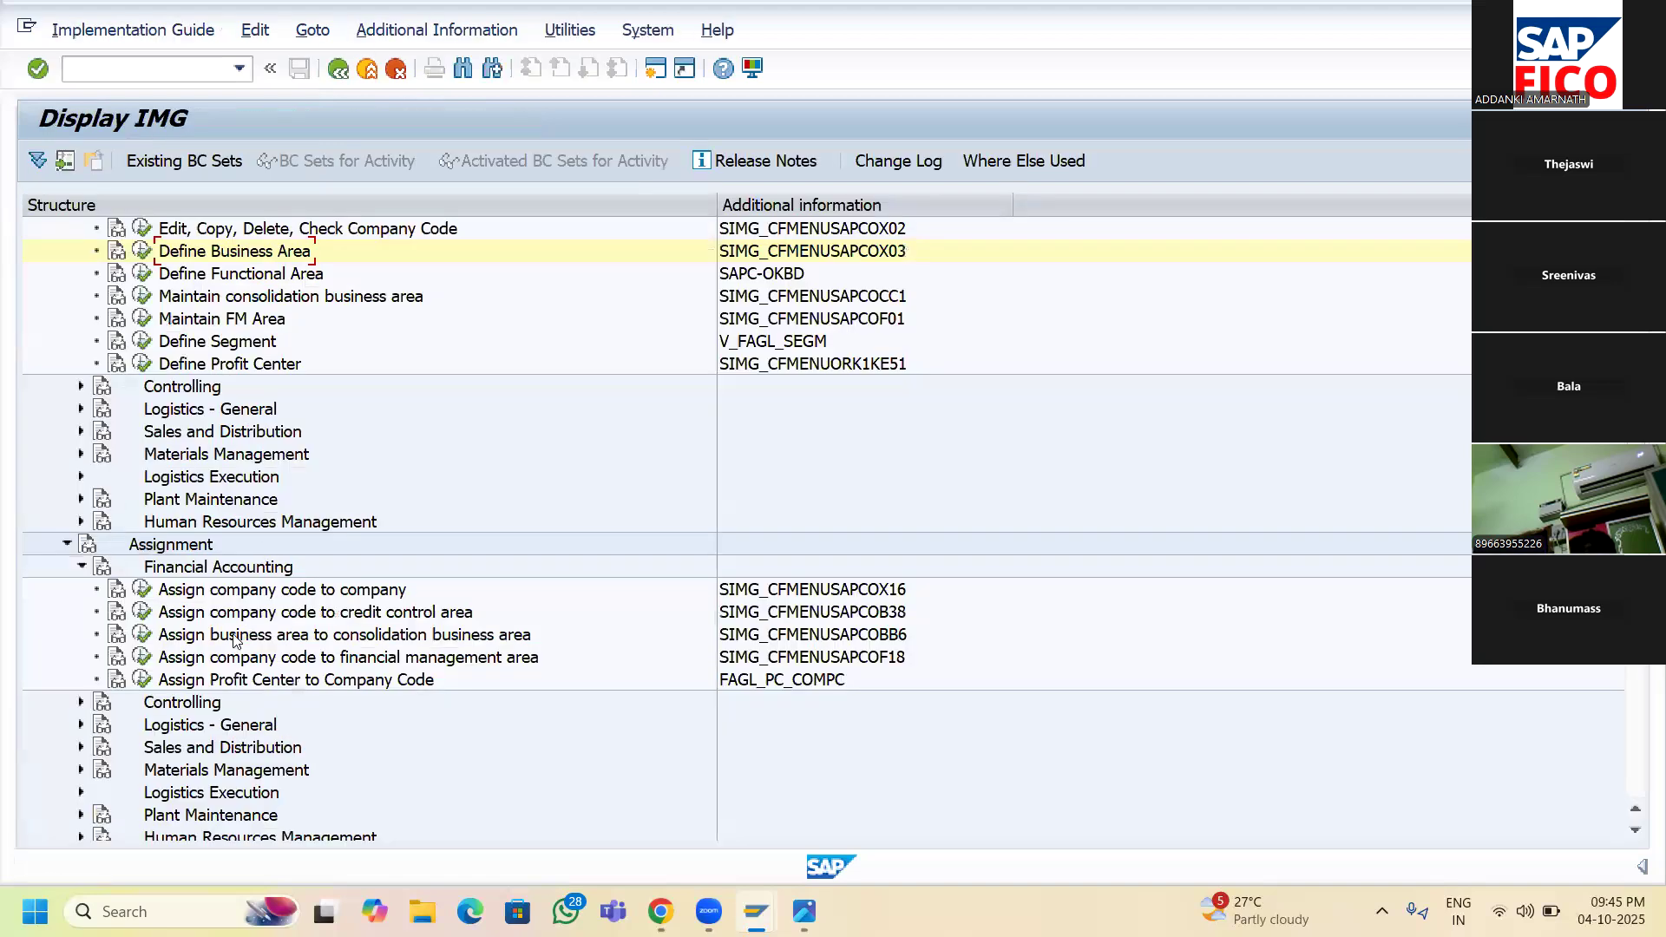
- Open the business area to consolidation business area assignments and jump to entries matching SA**
click(145, 644)
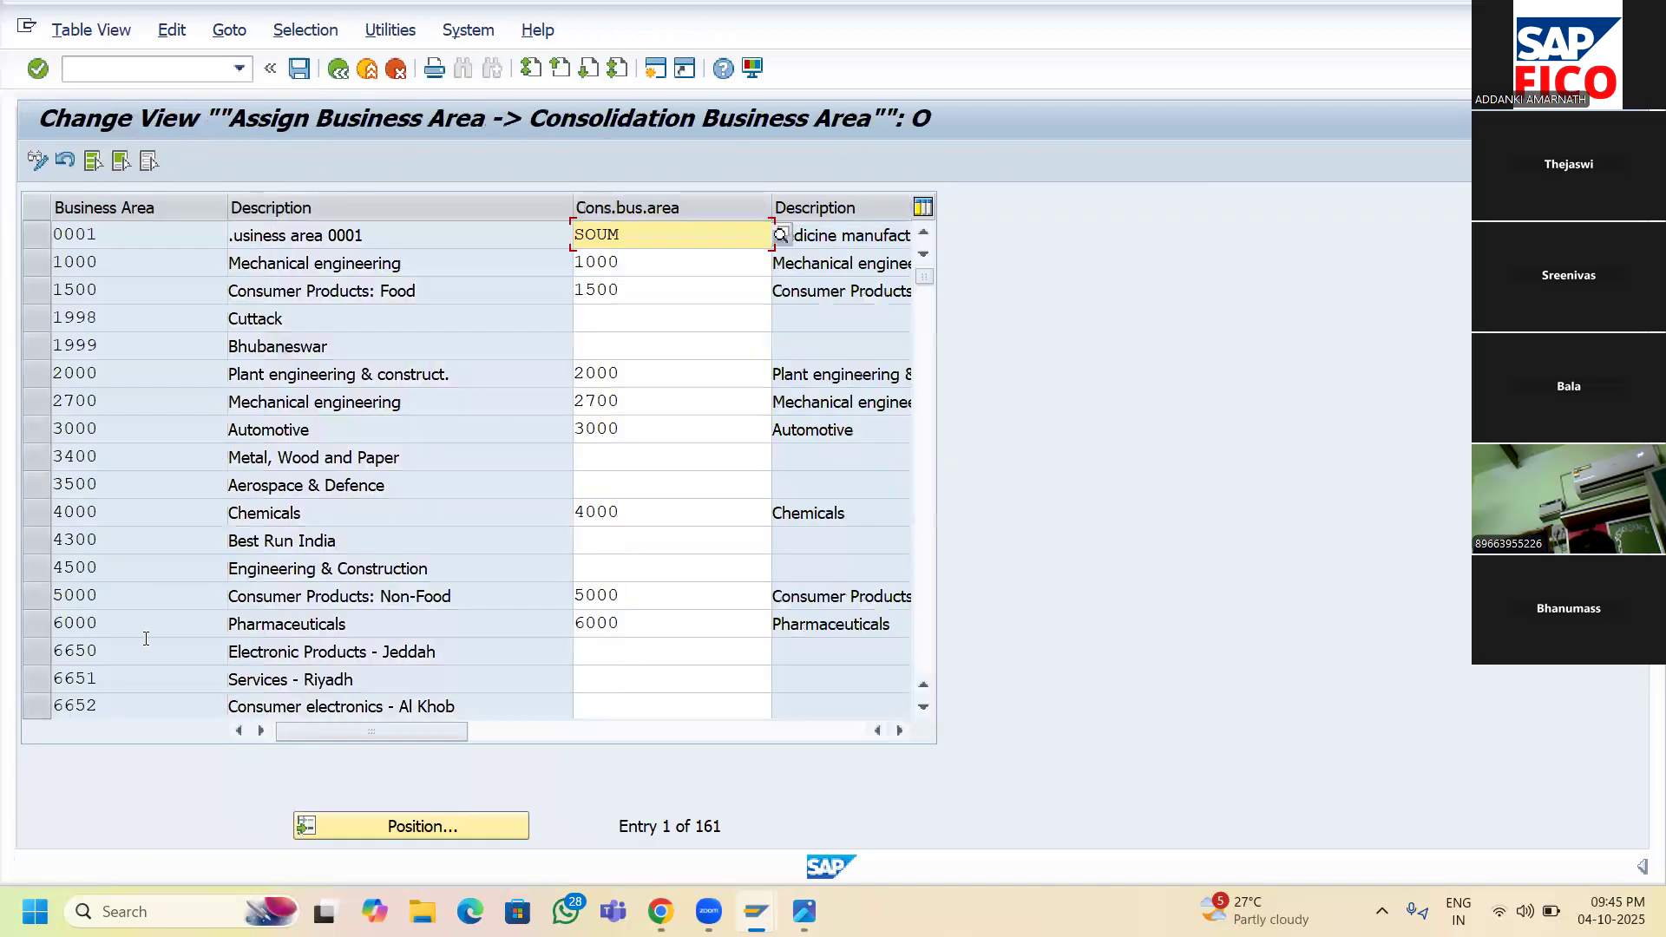
click(388, 829)
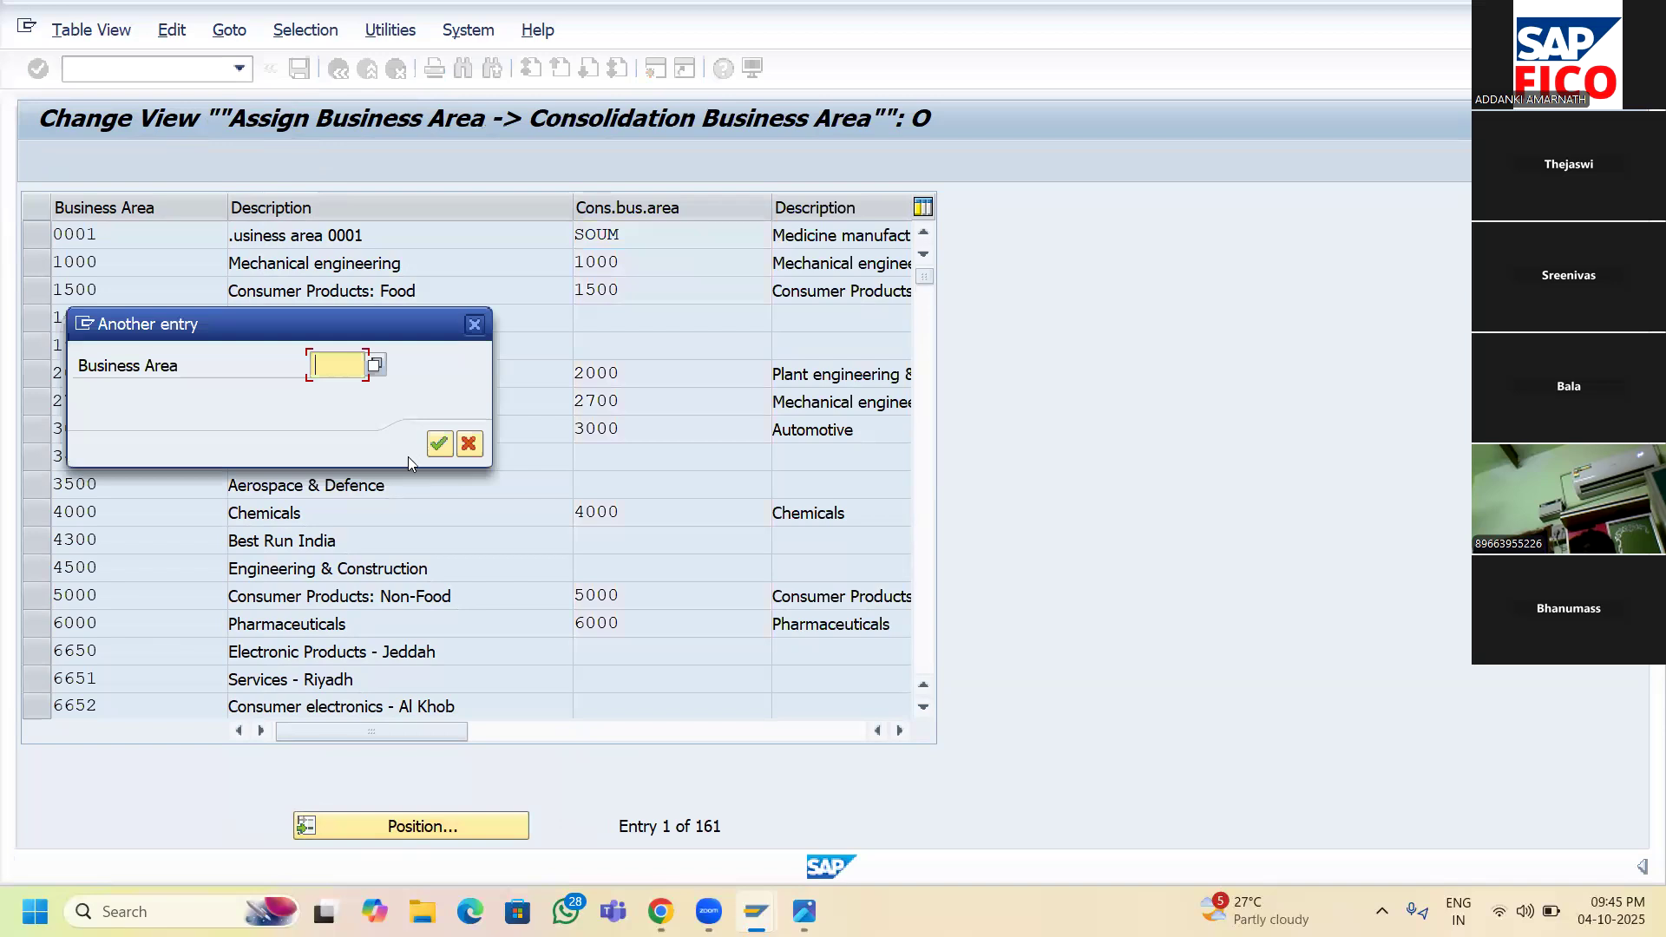
text(SA)
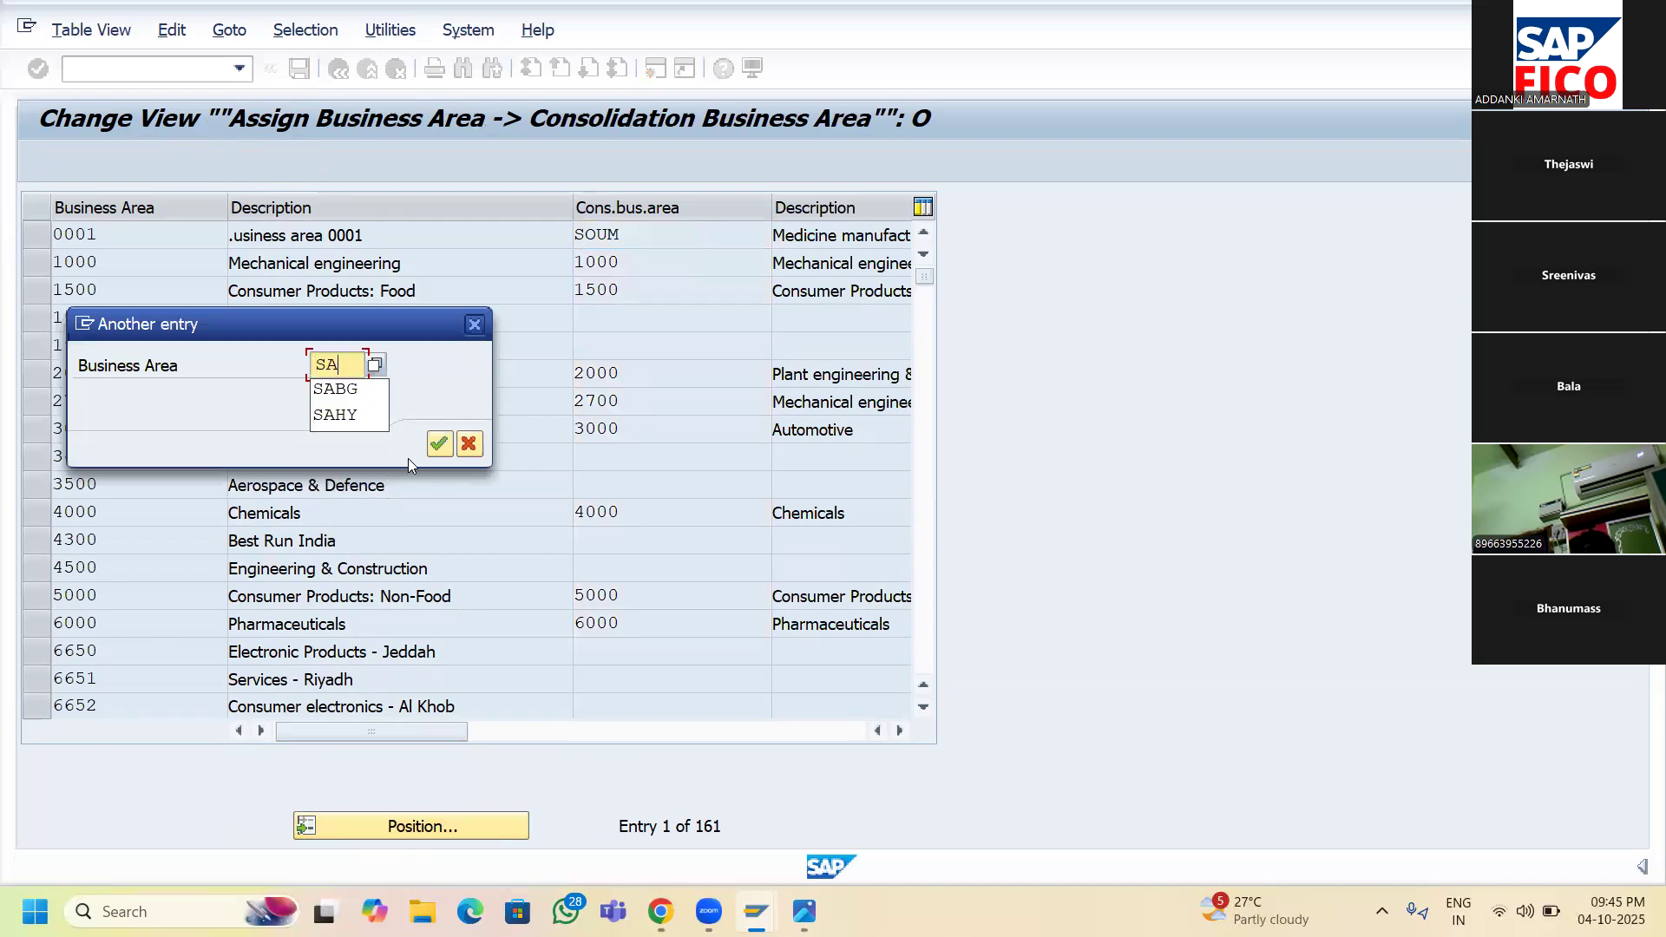
text(**)
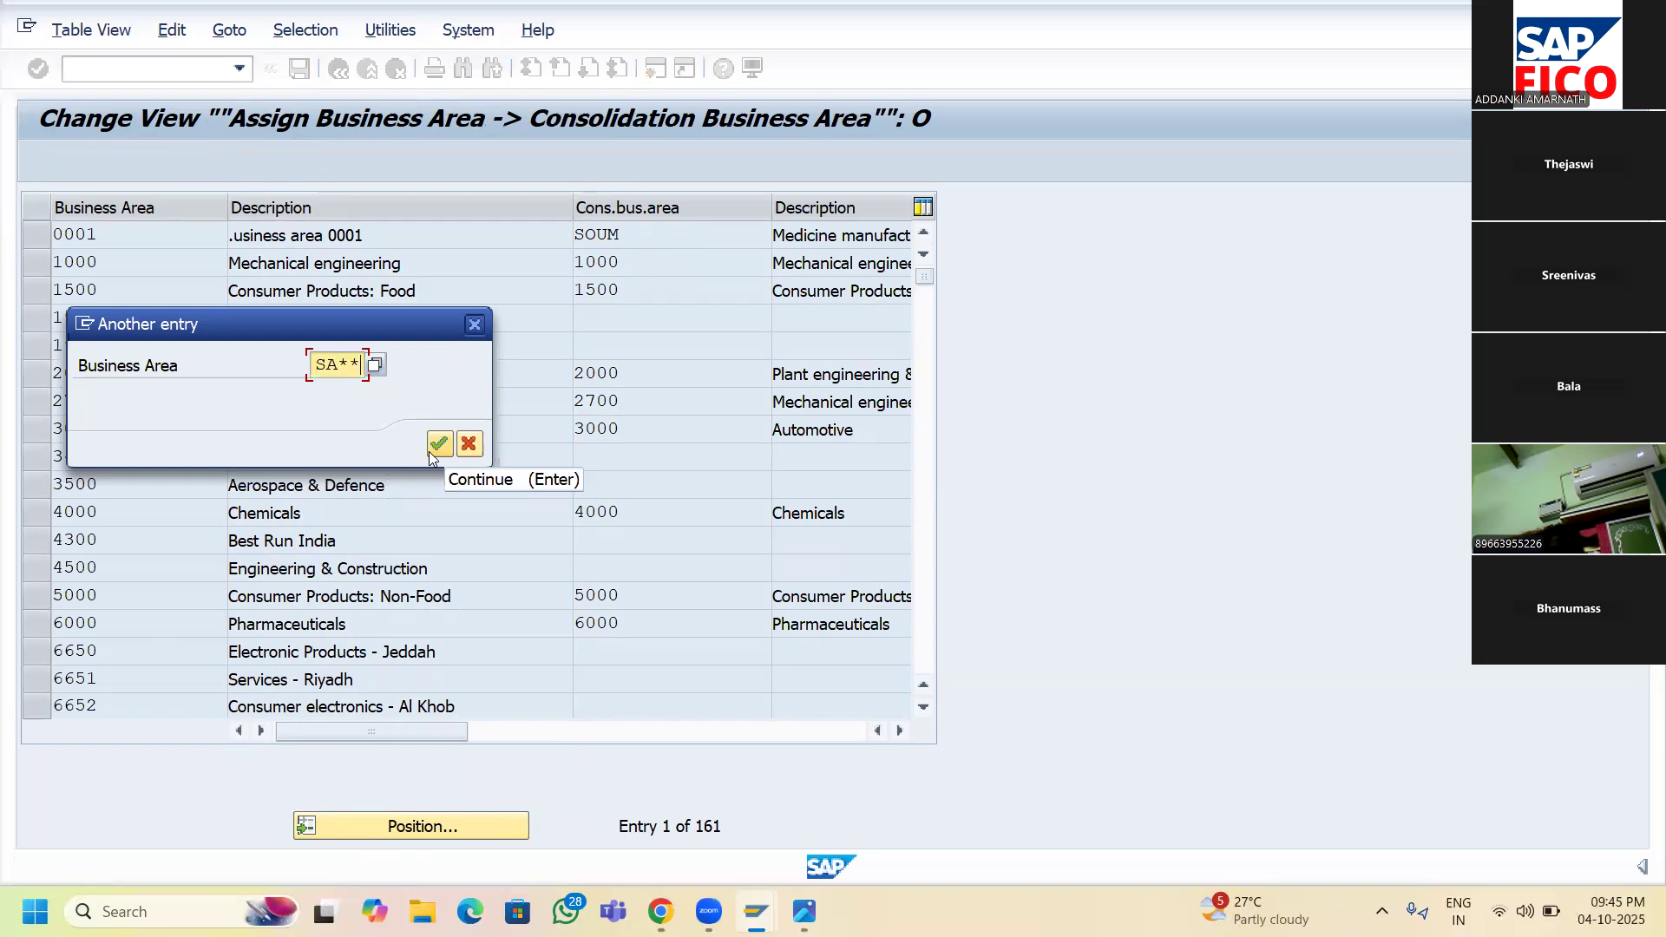
click(432, 446)
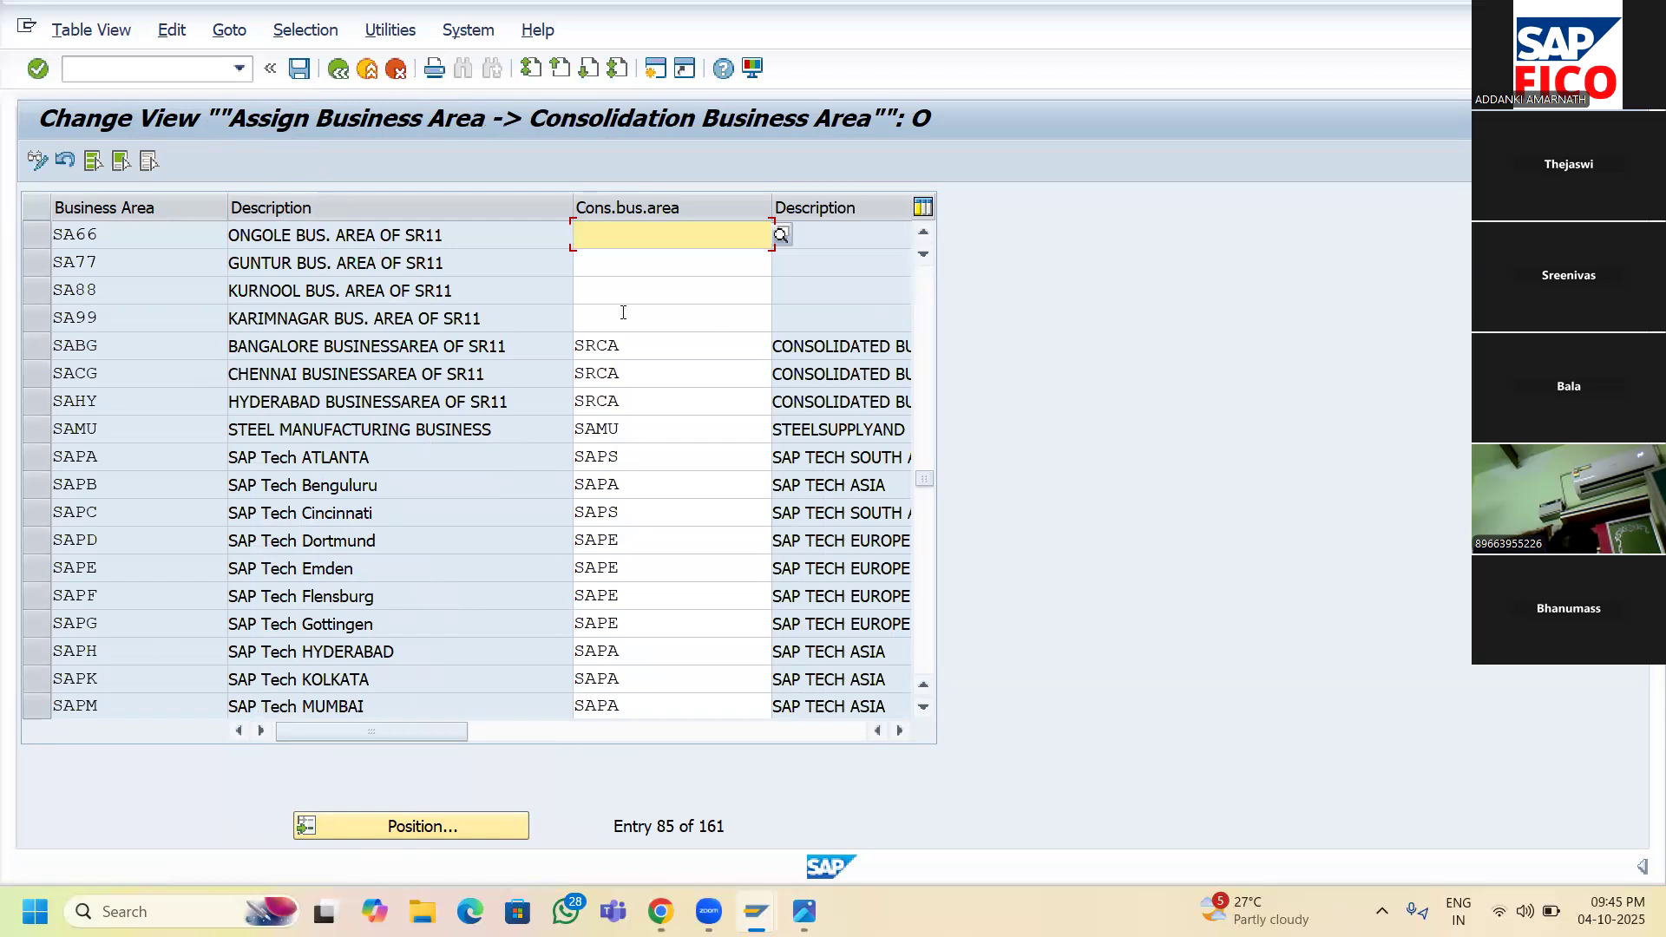
- Leave rows SA66, SA77, SA88 and SA99 unselected and place the cursor in SA66's Cons.bus.area cell
click(32, 238)
click(38, 265)
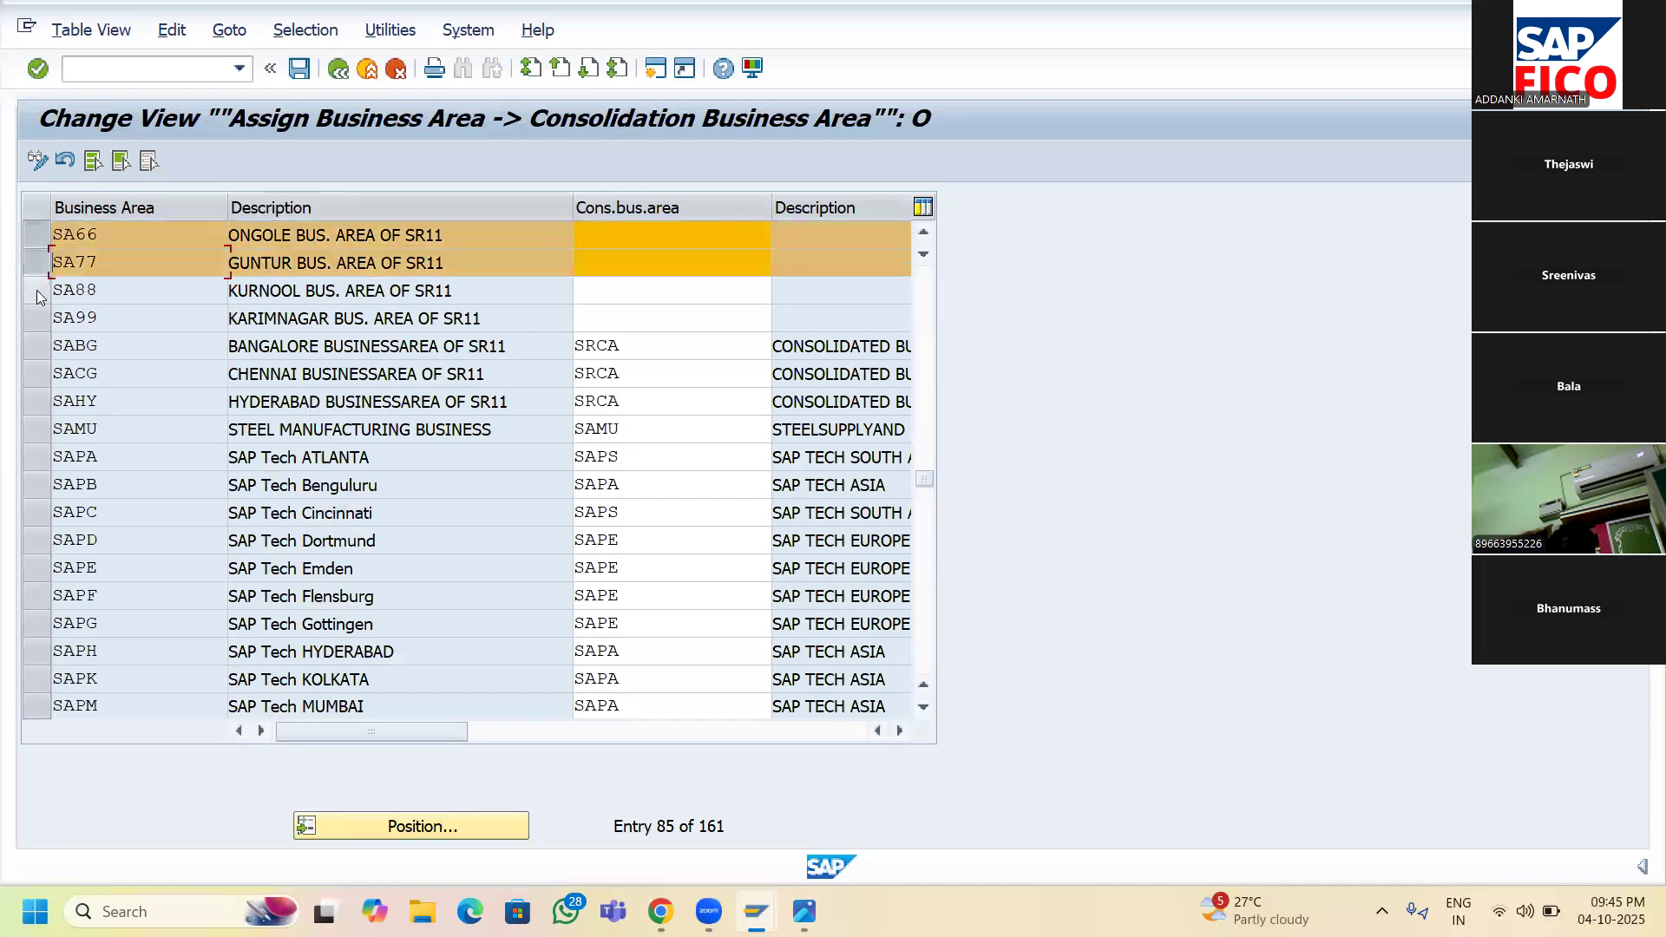
click(38, 295)
click(38, 320)
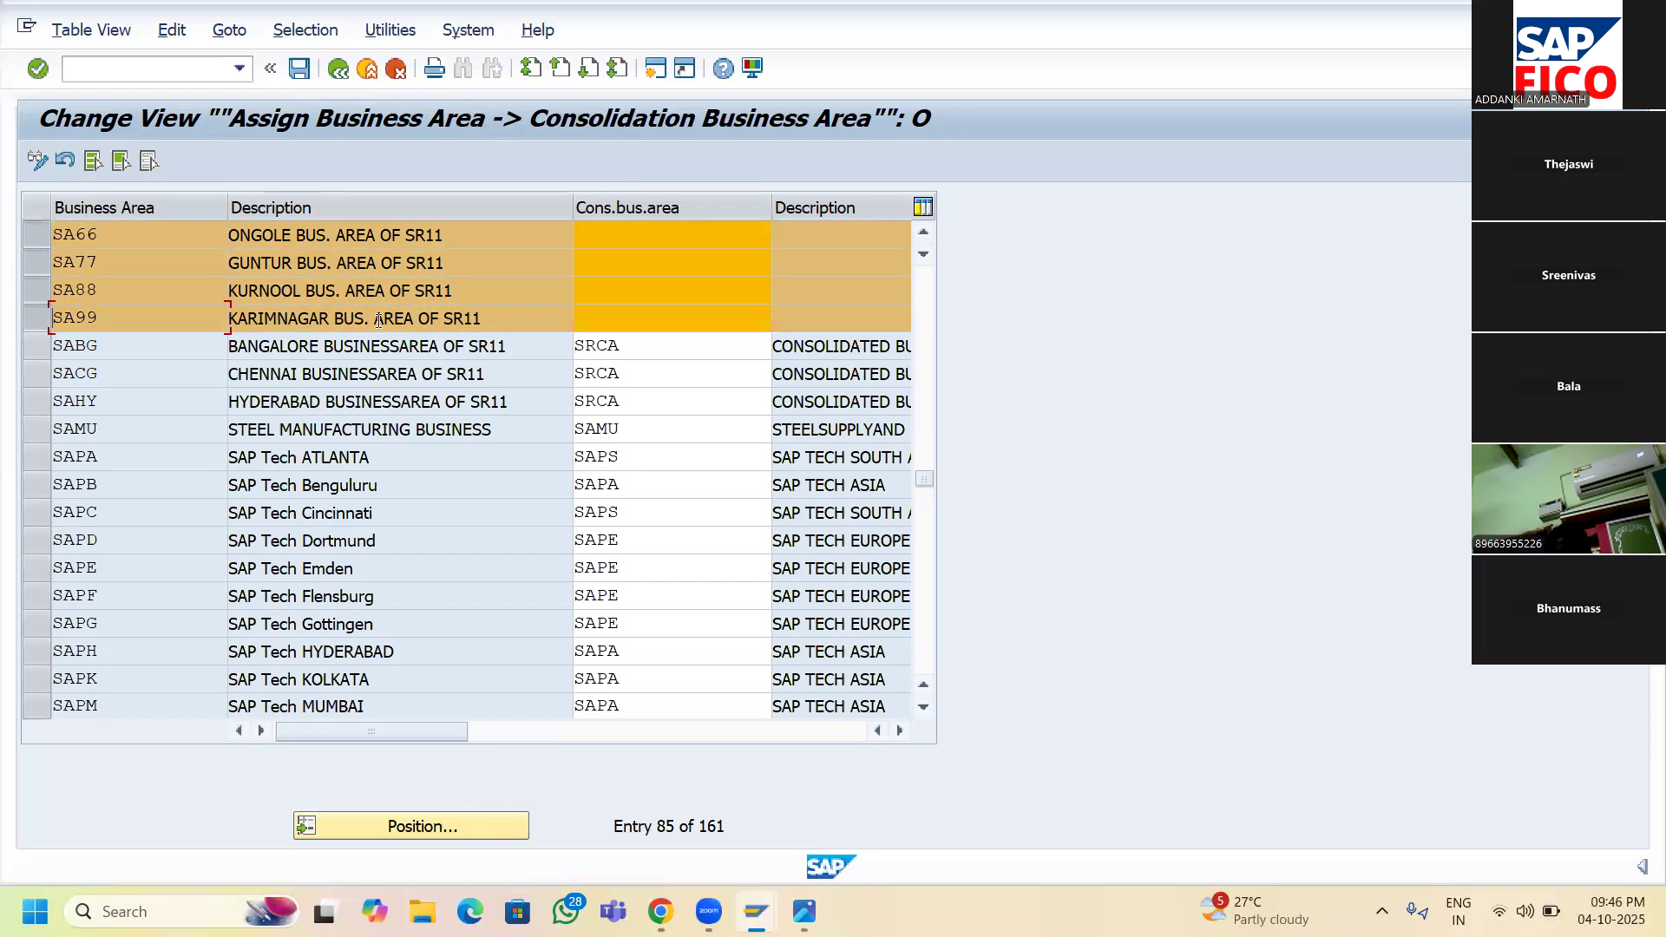
click(667, 246)
click(39, 243)
click(37, 262)
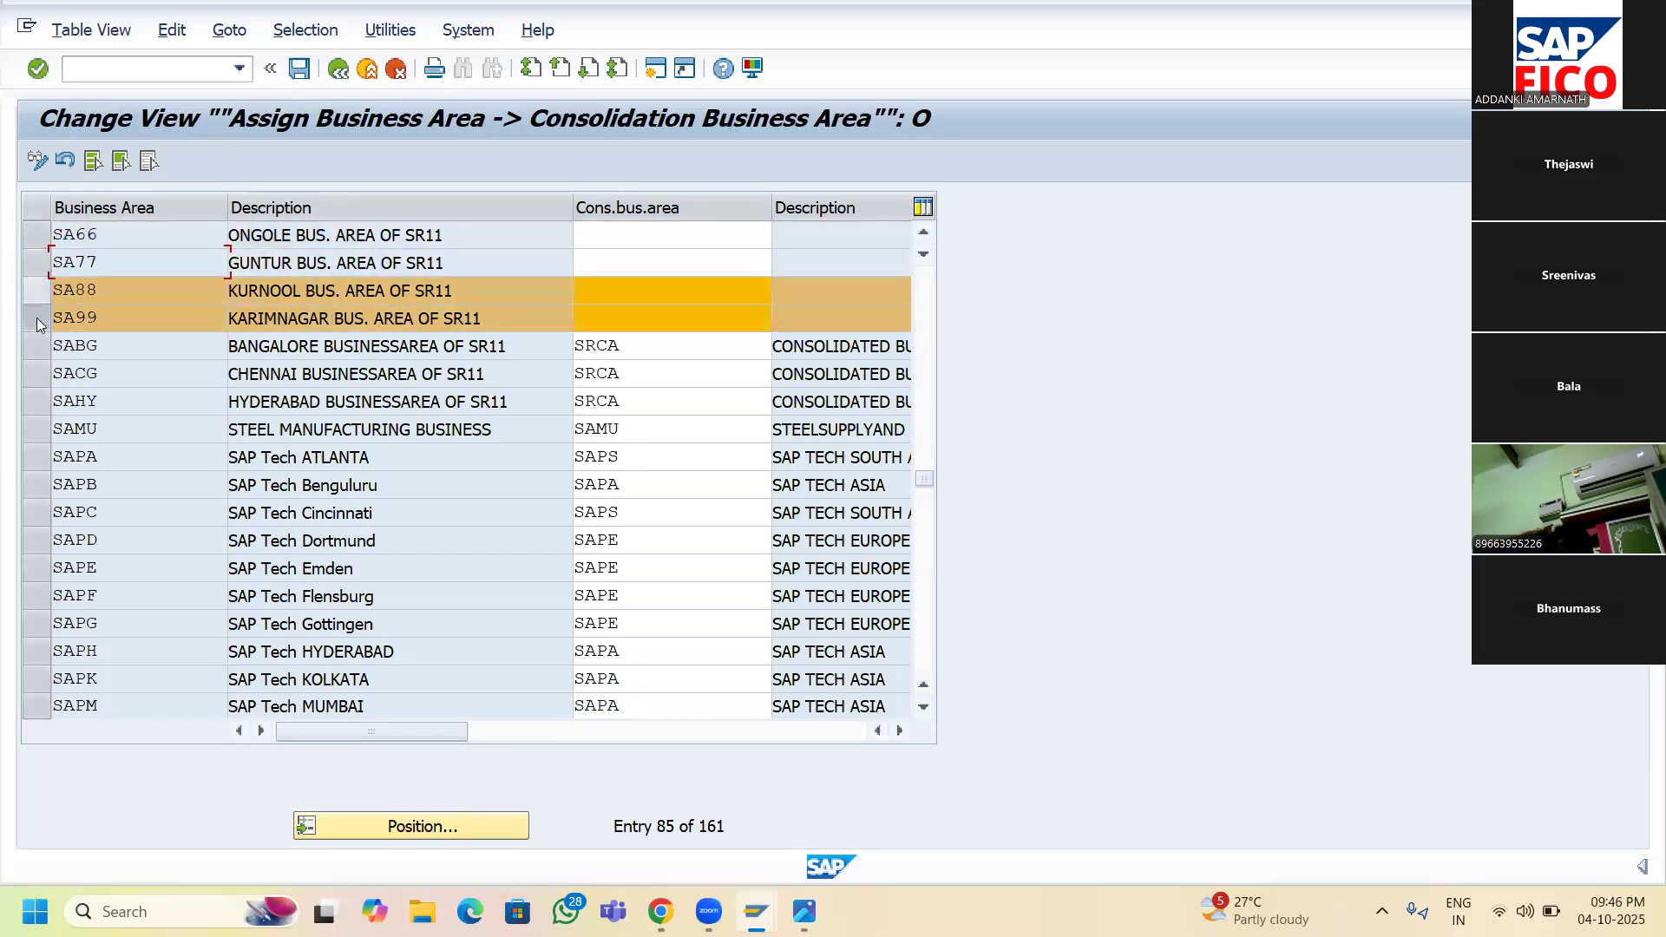
click(40, 291)
click(37, 318)
click(624, 233)
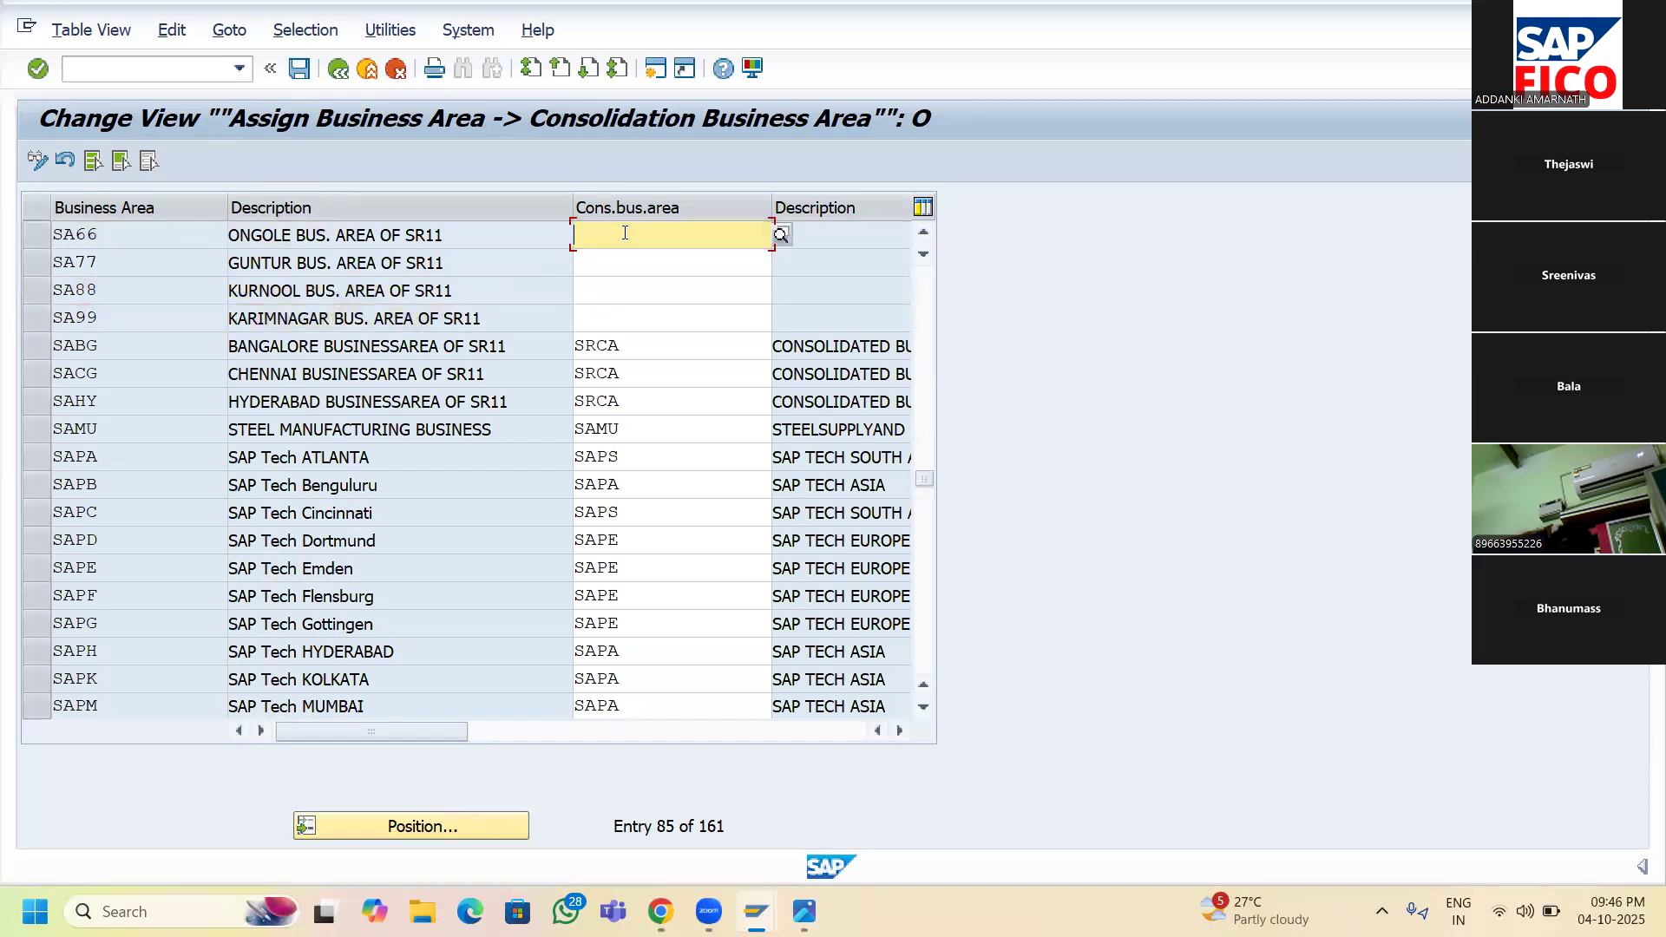
- Enter SRCA as the consolidation business area for SA66, SA77, SA88 and SA99
text(SRCA)
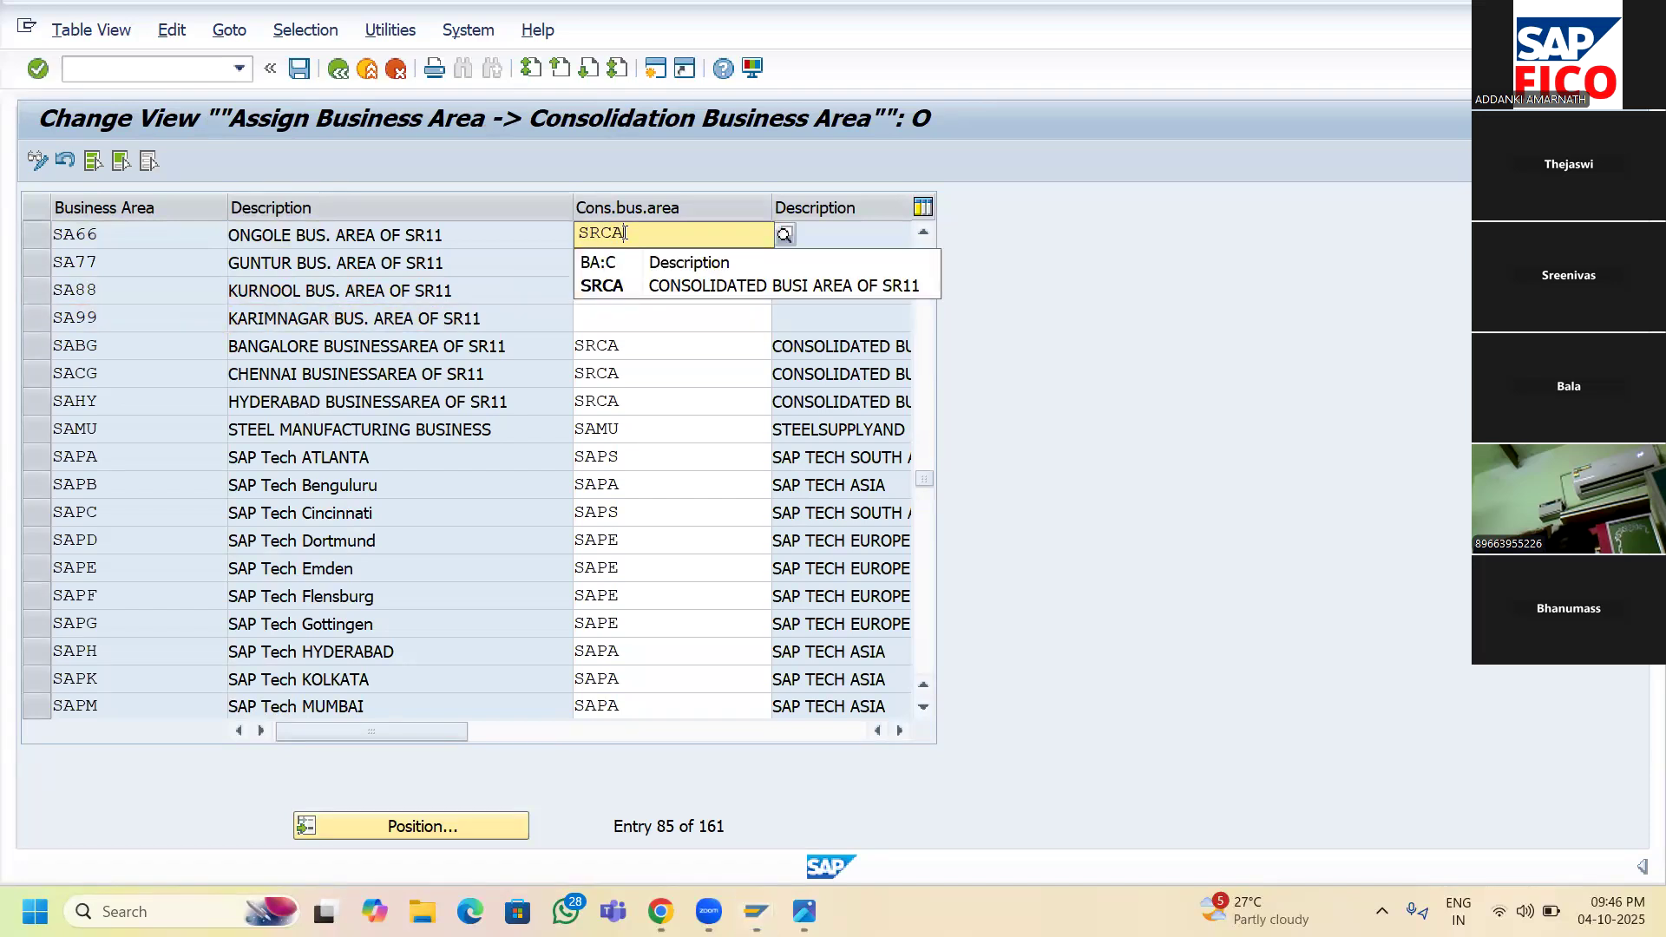
click(693, 313)
click(679, 260)
text(SRCA)
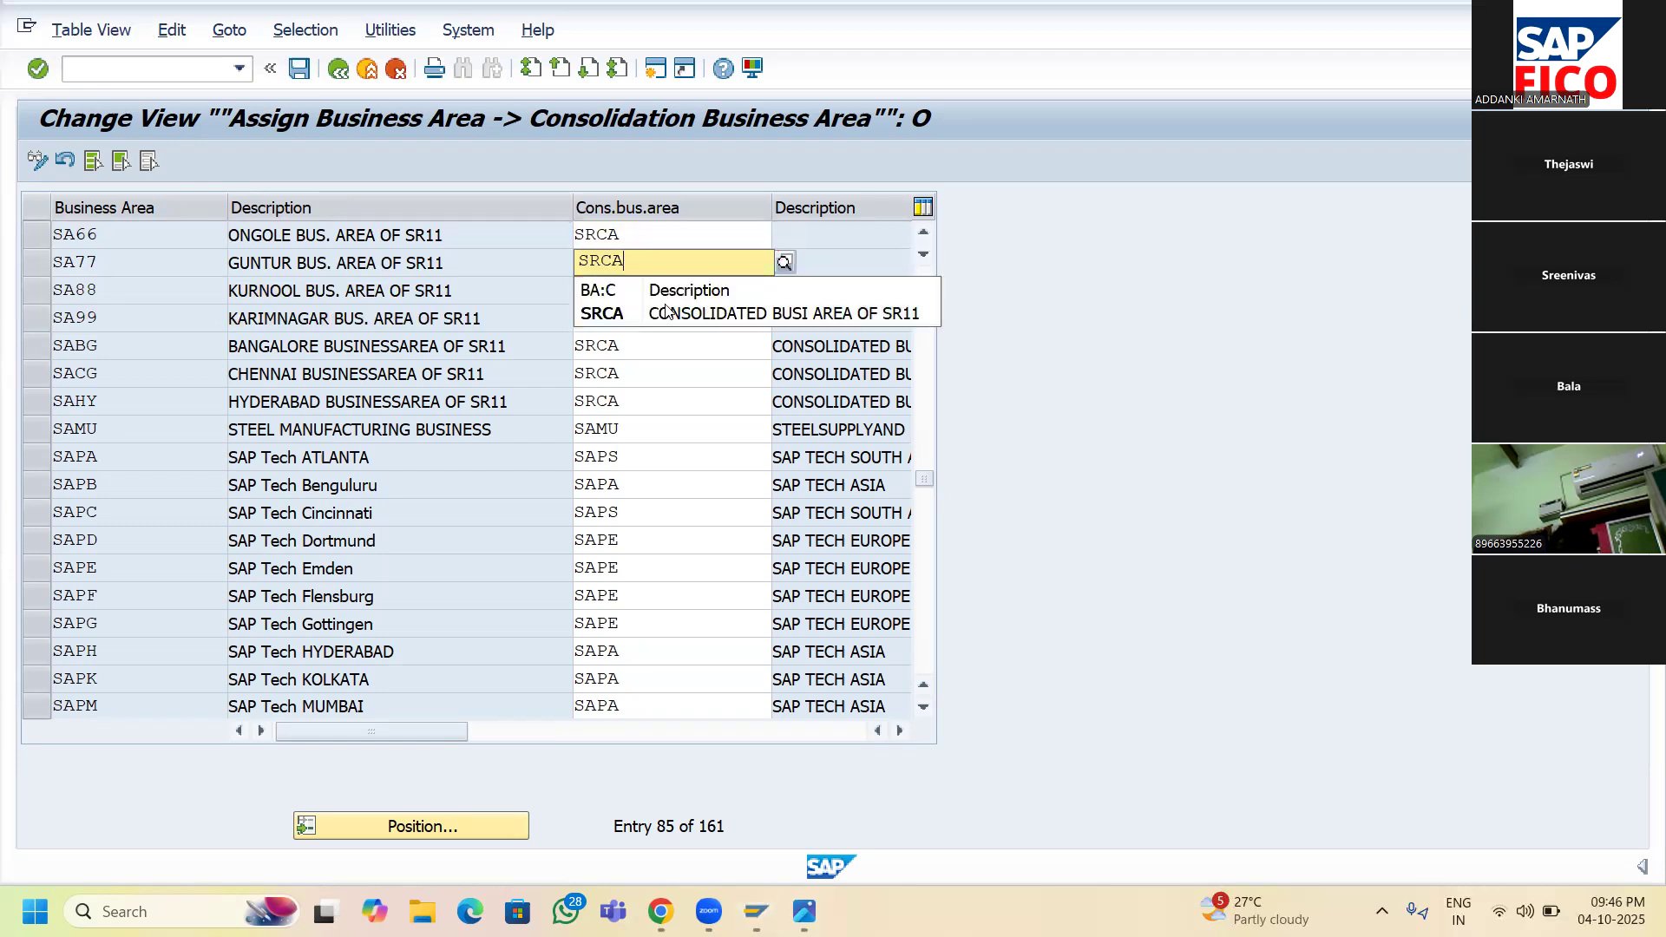
click(641, 288)
text(SRCA)
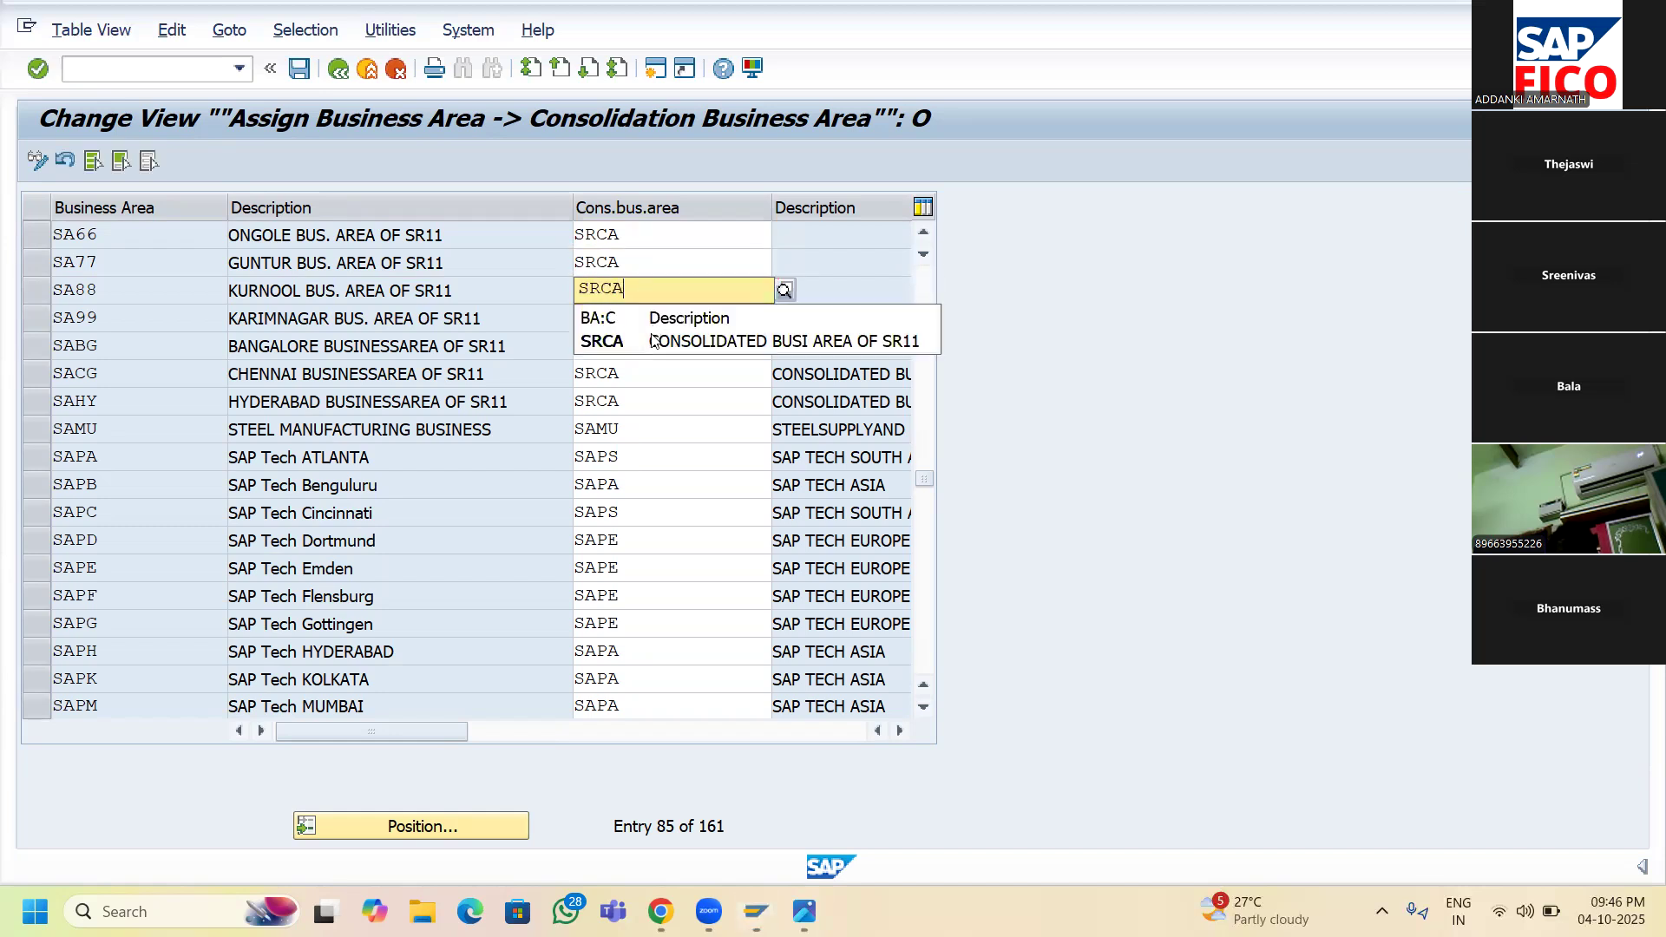
click(641, 321)
click(638, 321)
text(SRCA)
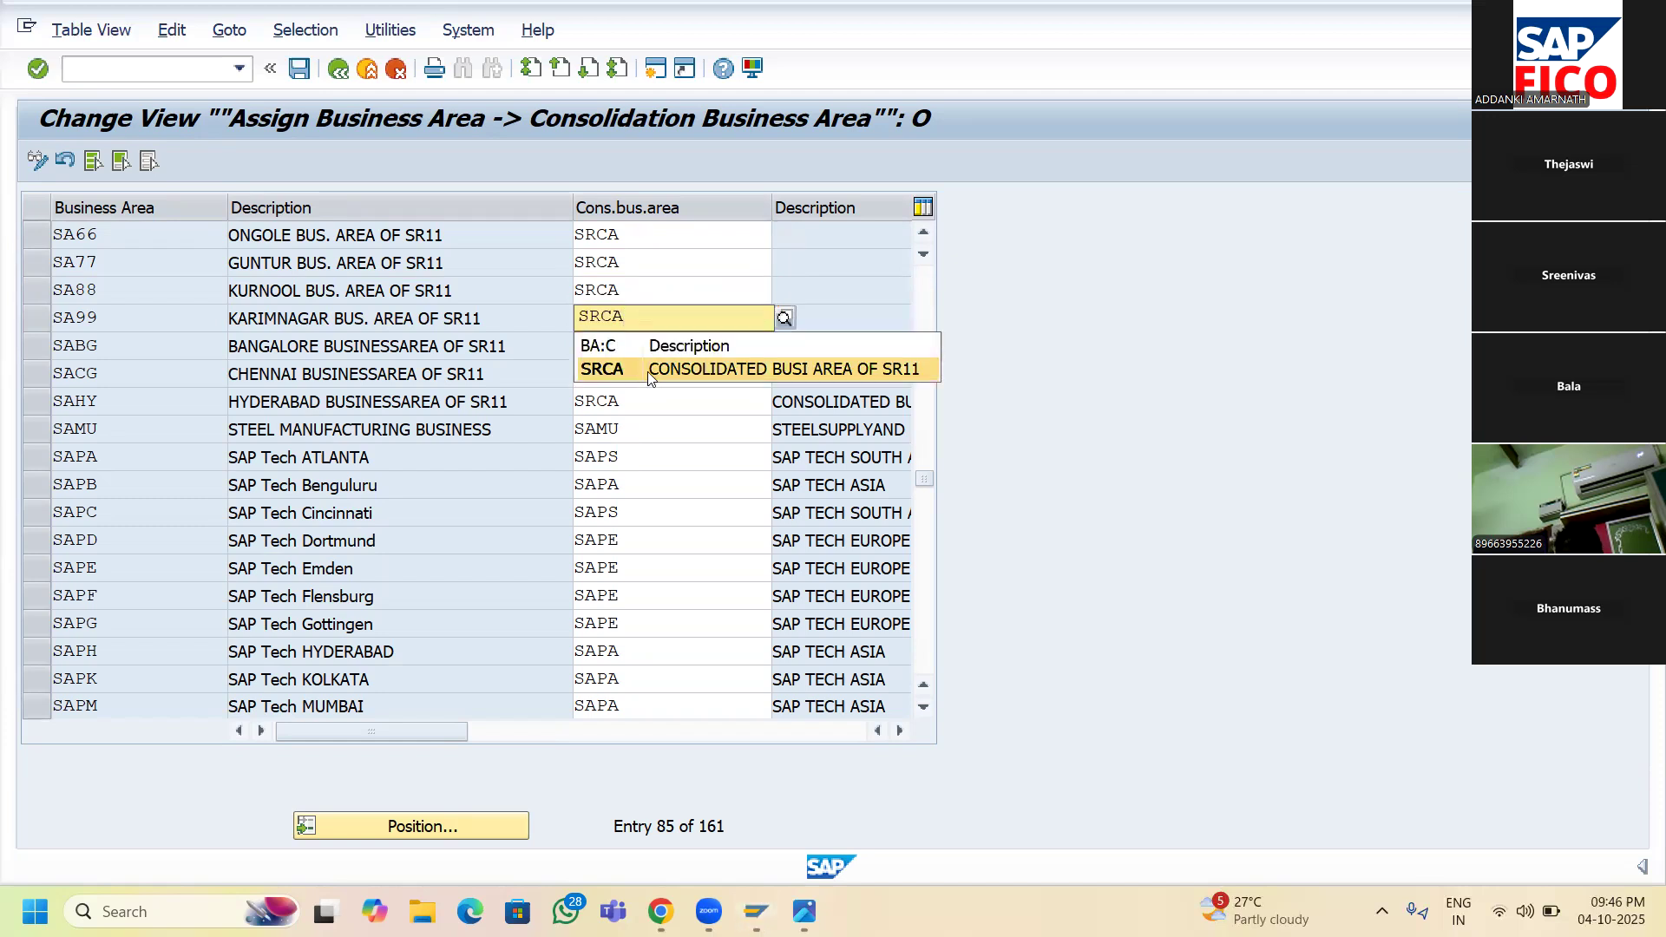
click(648, 372)
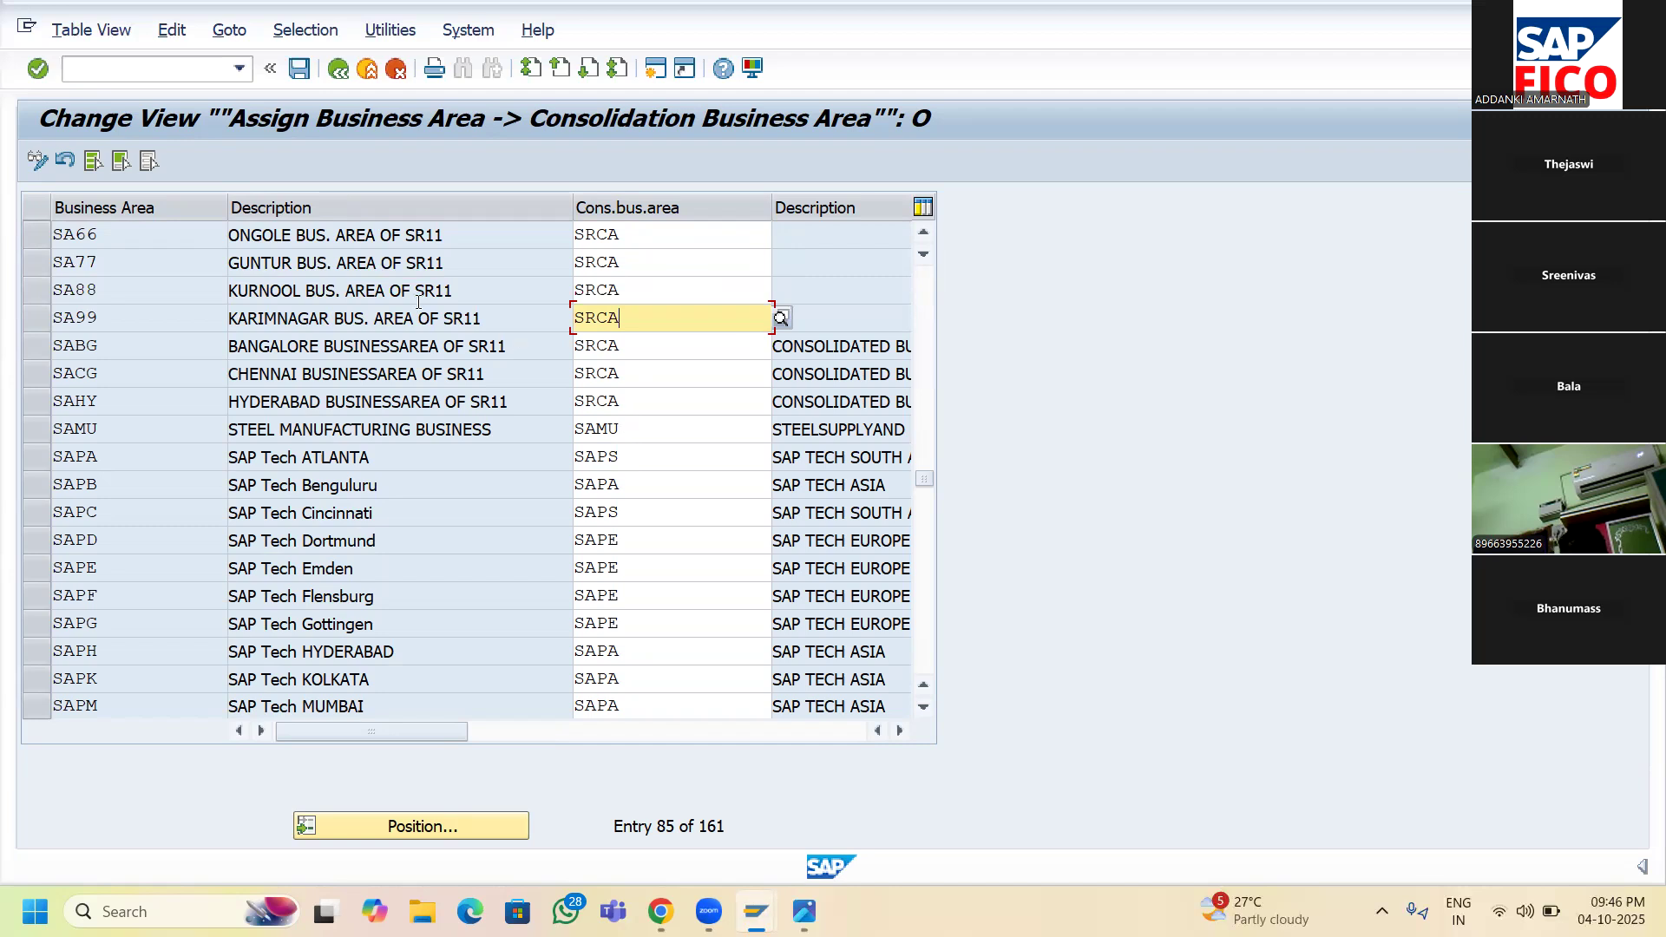
- Save the SRCA consolidation assignments and confirm the customizing request
click(300, 69)
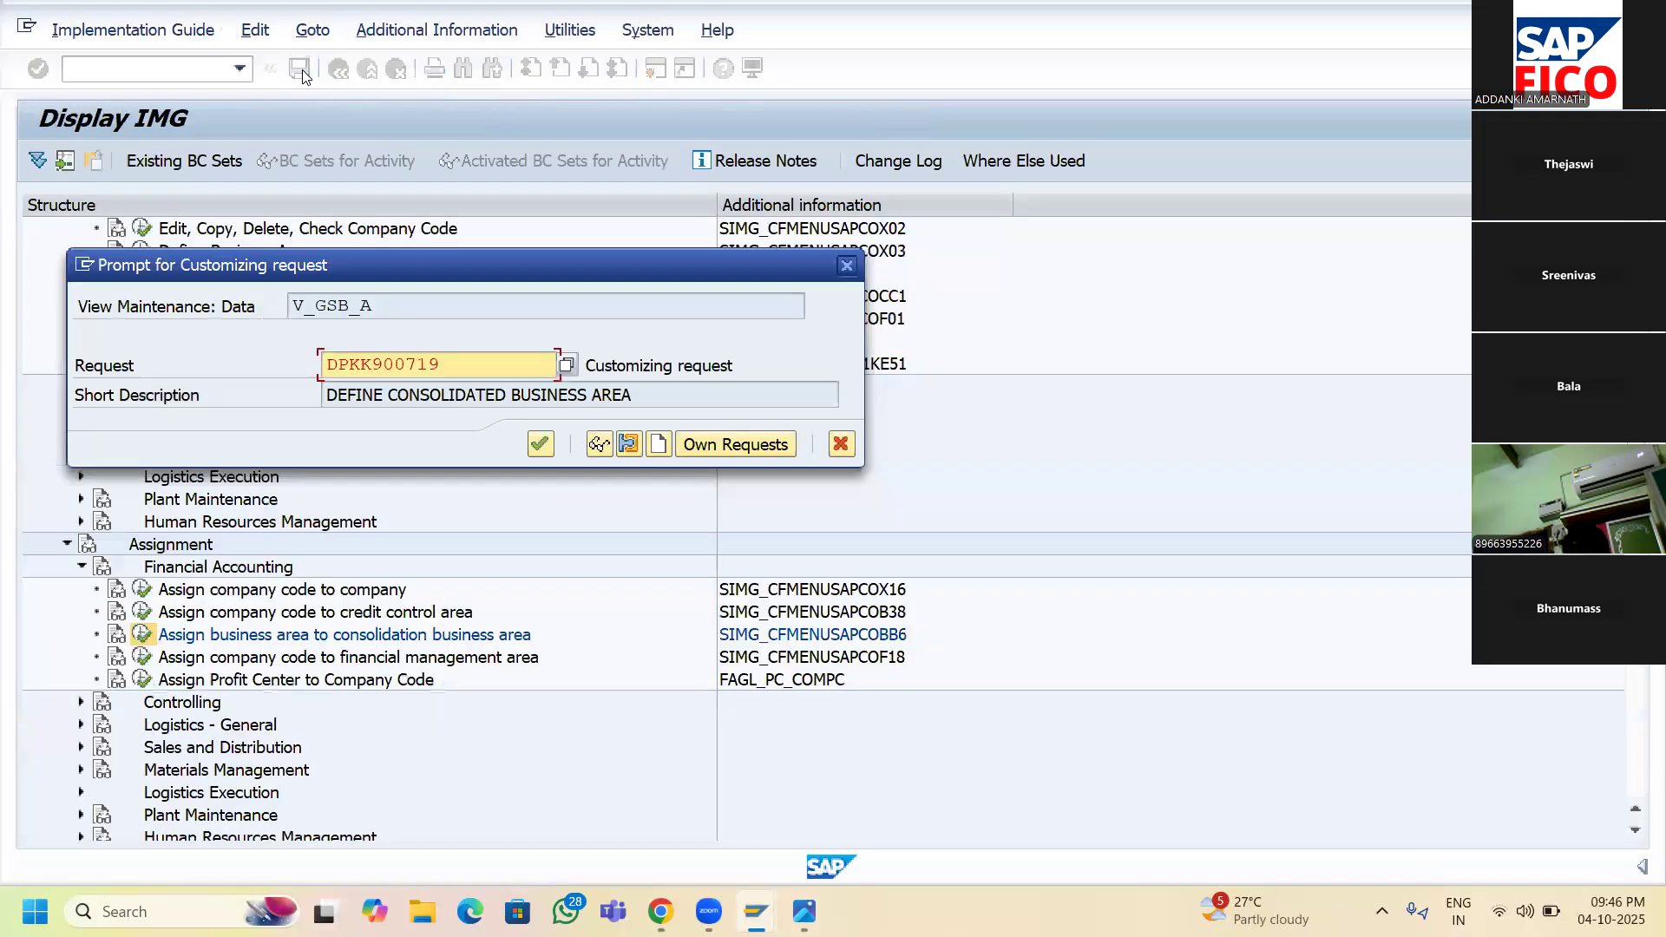
click(539, 445)
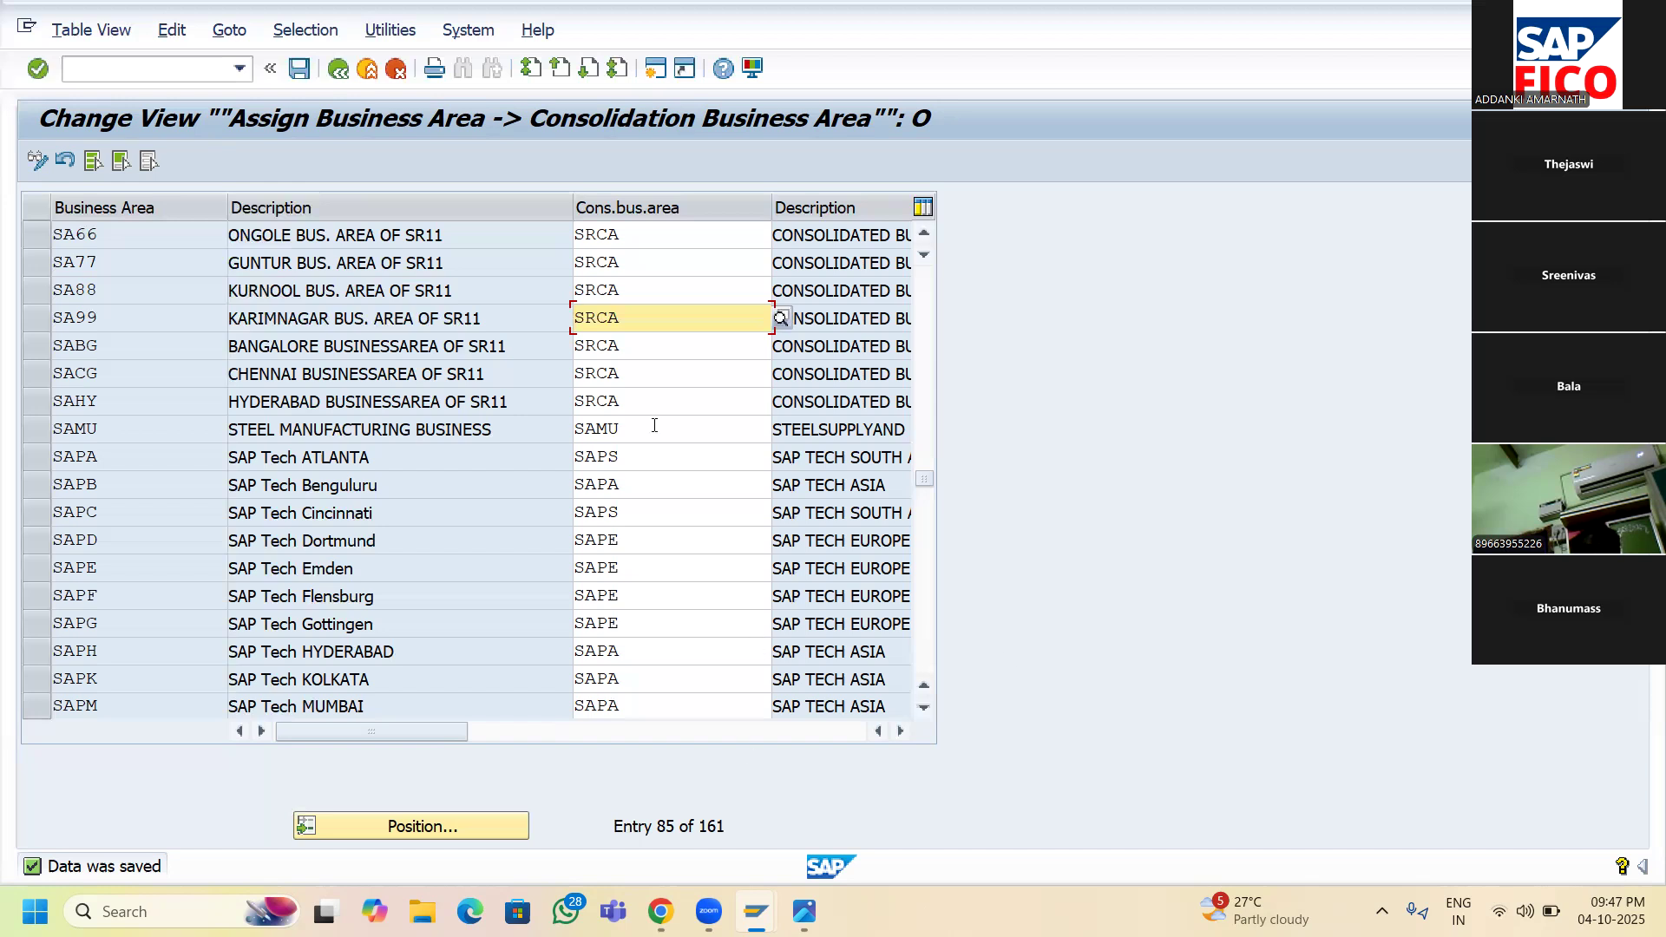
mouse_move(804, 911)
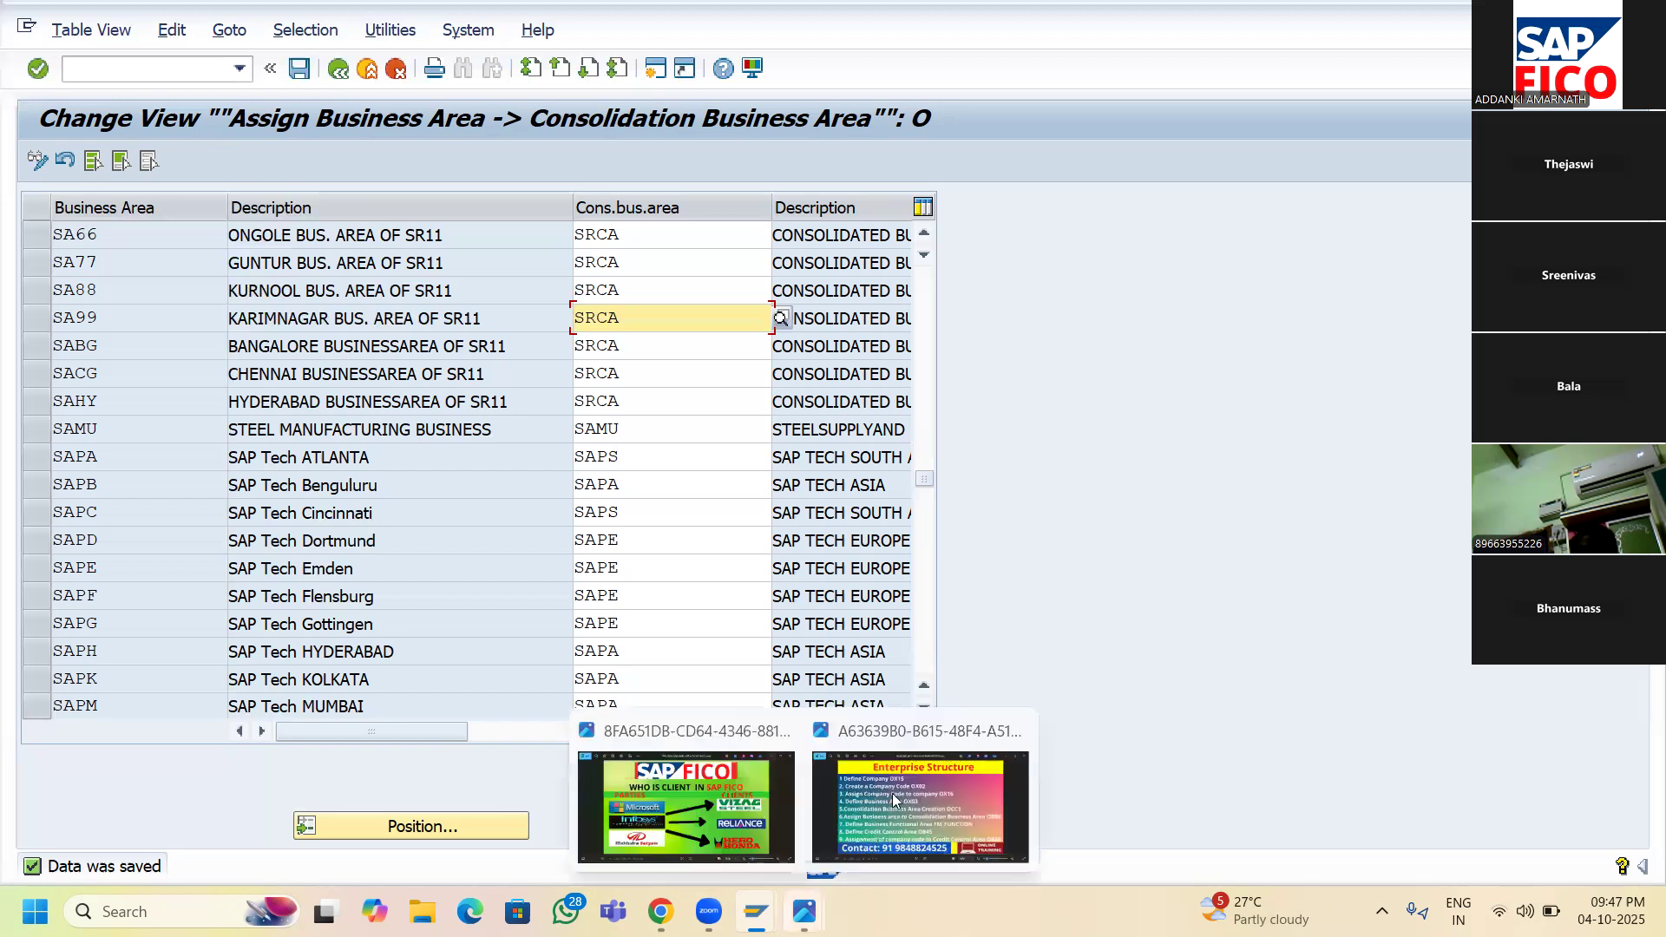
click(901, 776)
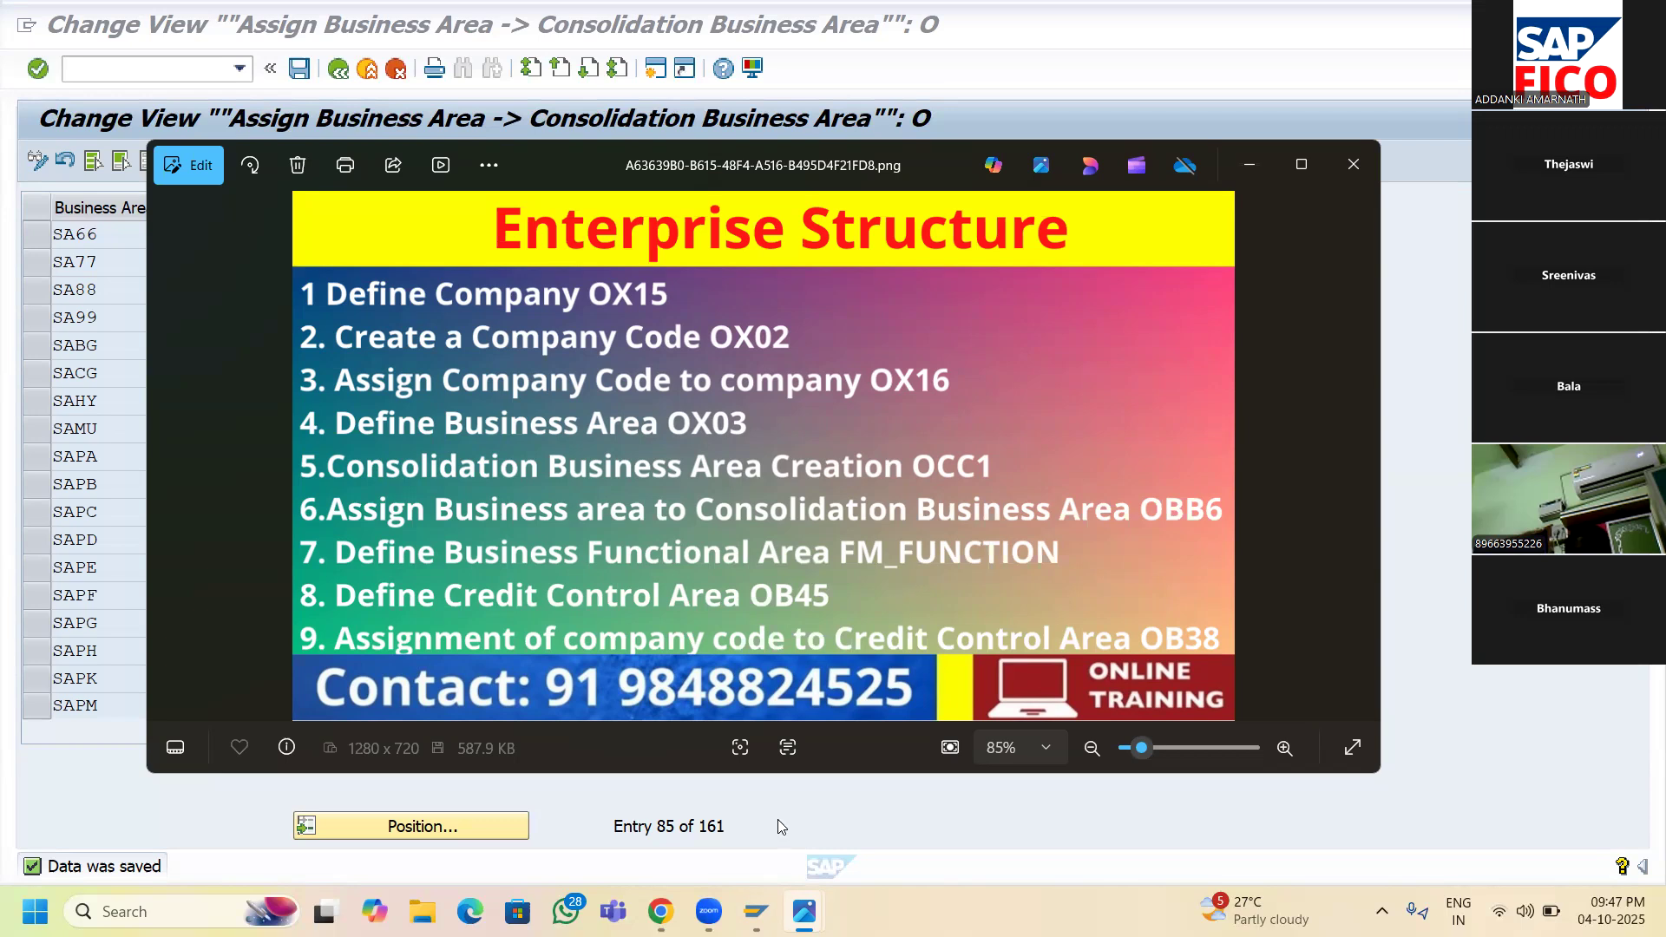
mouse_move(756, 911)
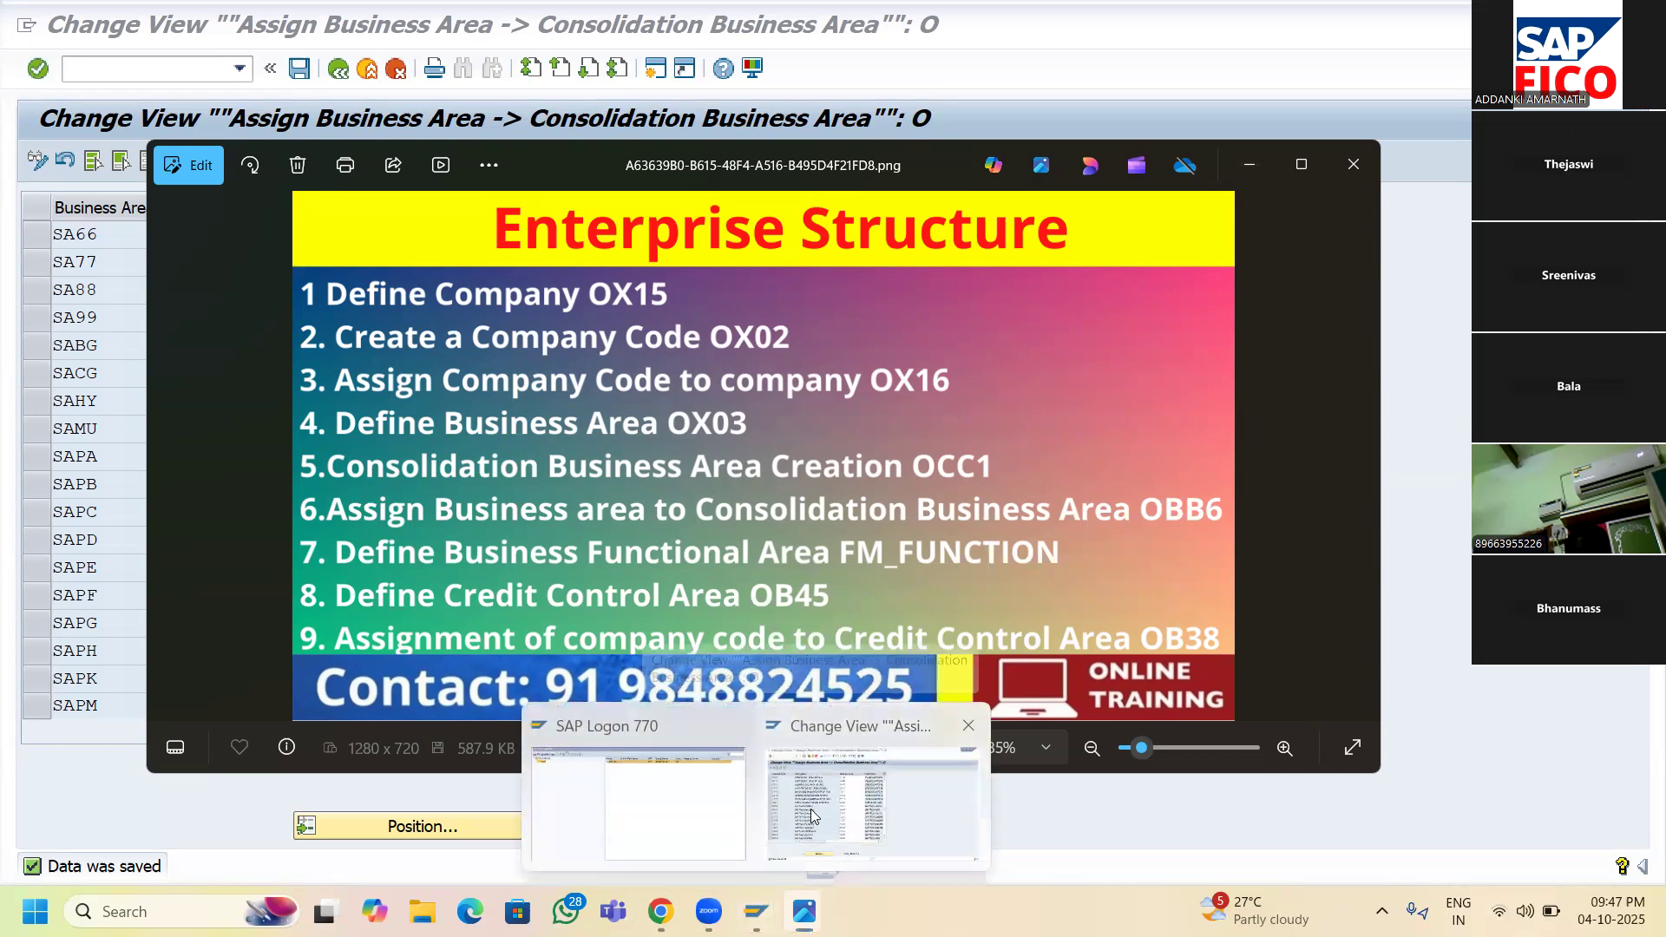
click(811, 809)
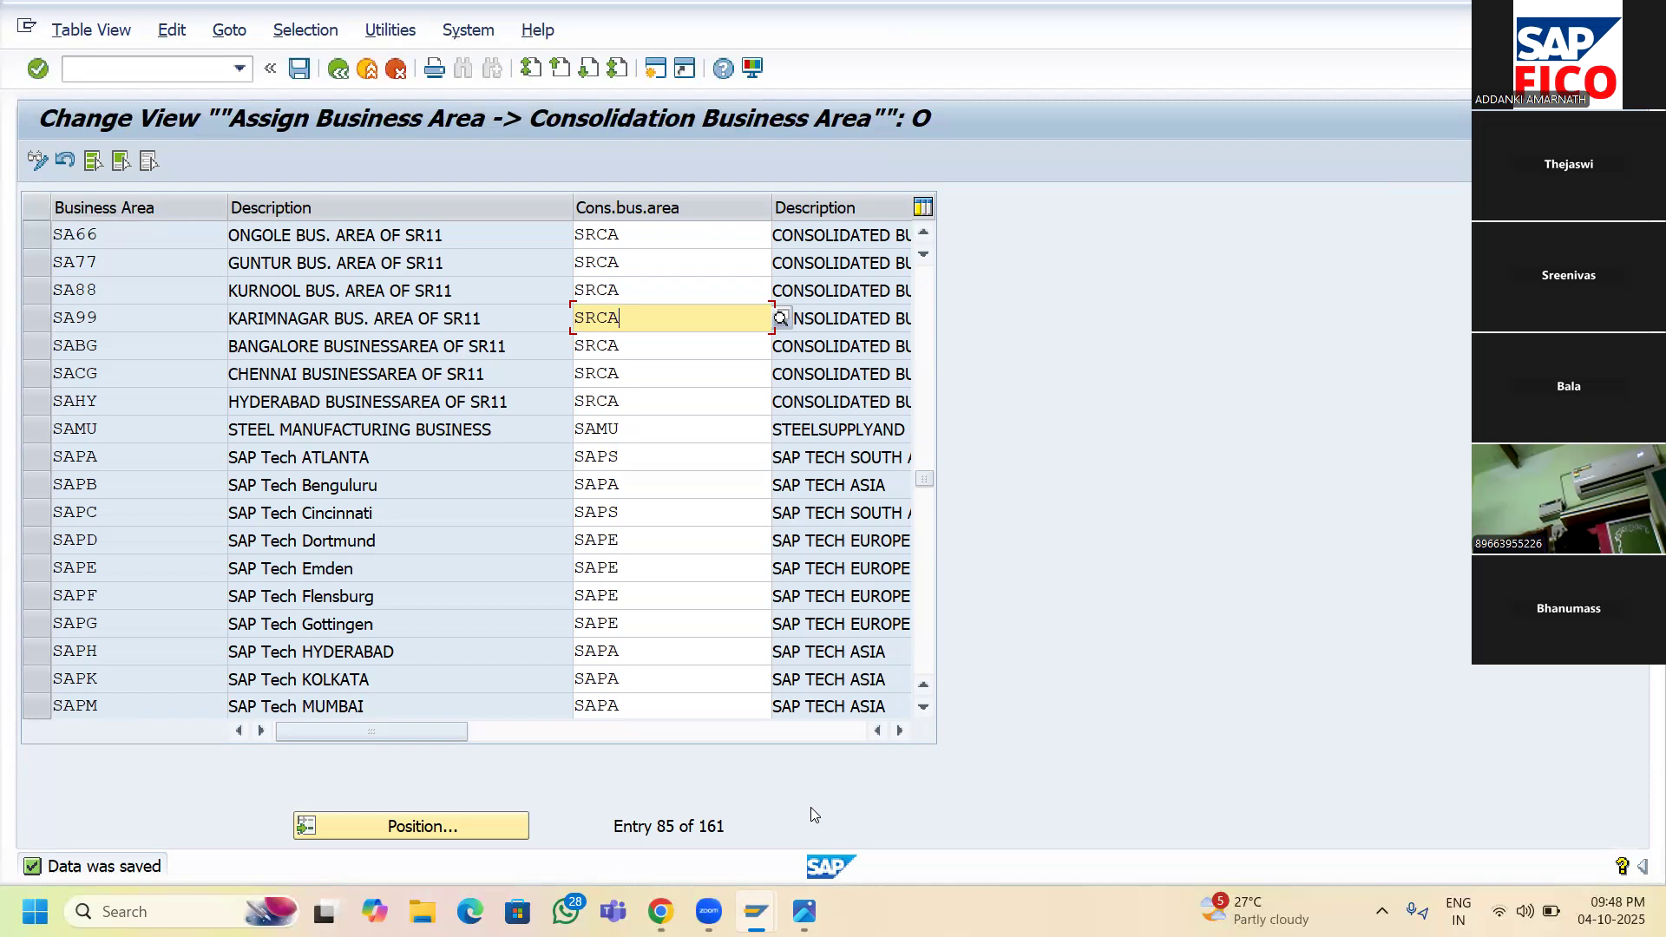
- Return to the IMG, open a new session and run transaction FM_FUNCTION
click(338, 69)
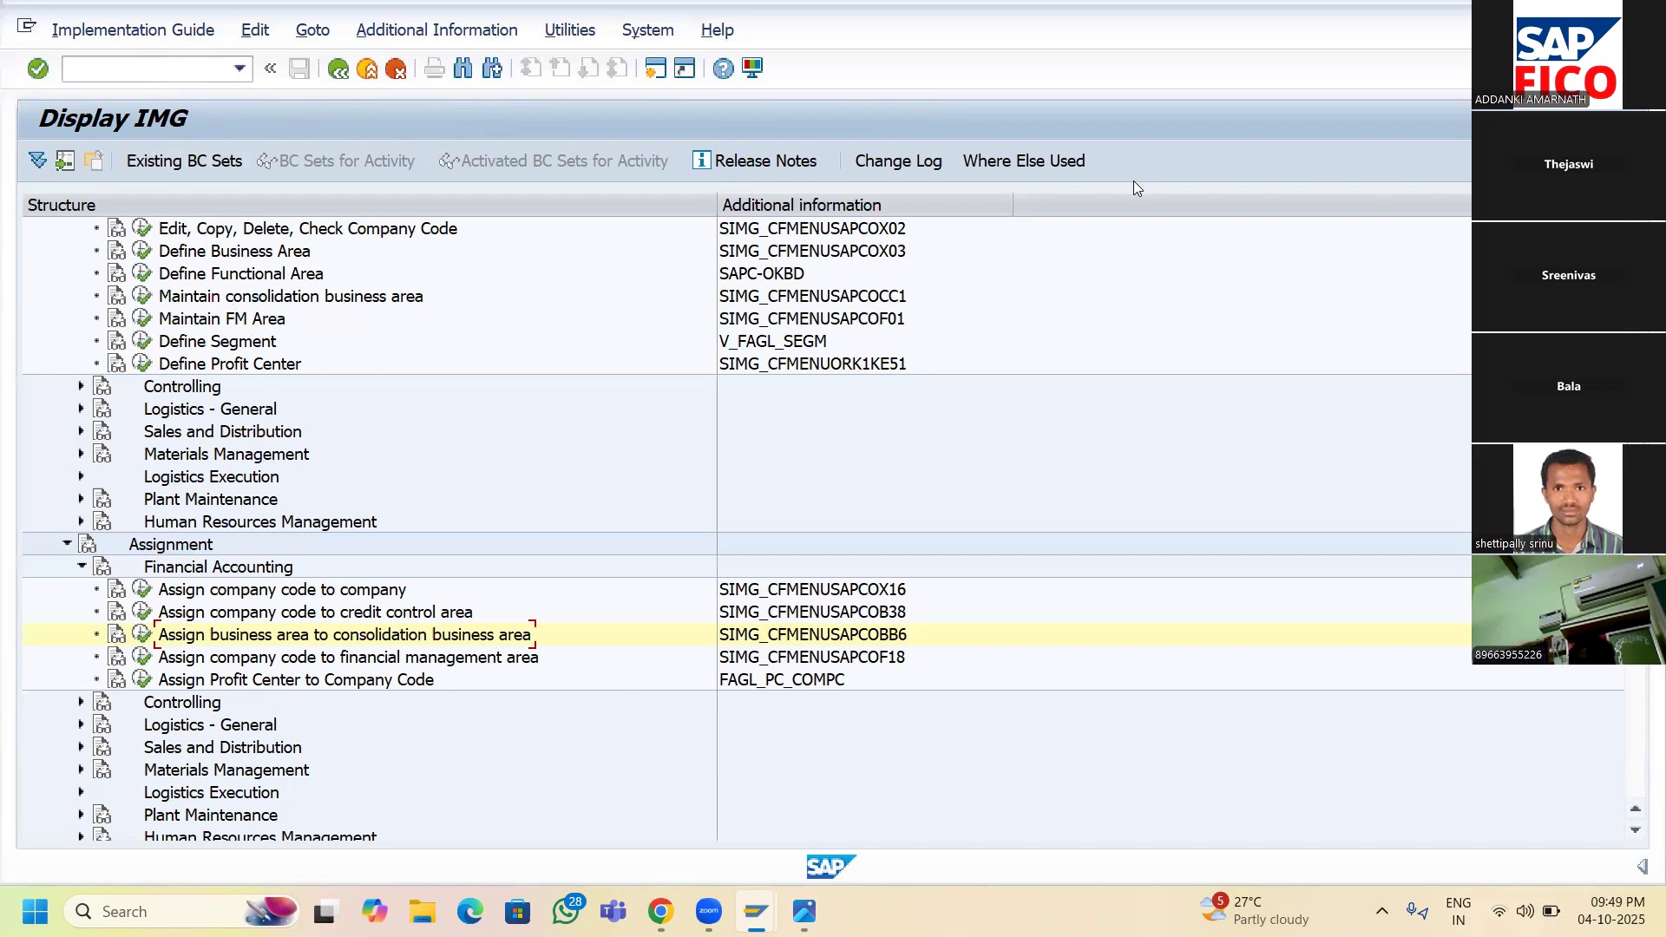
click(655, 70)
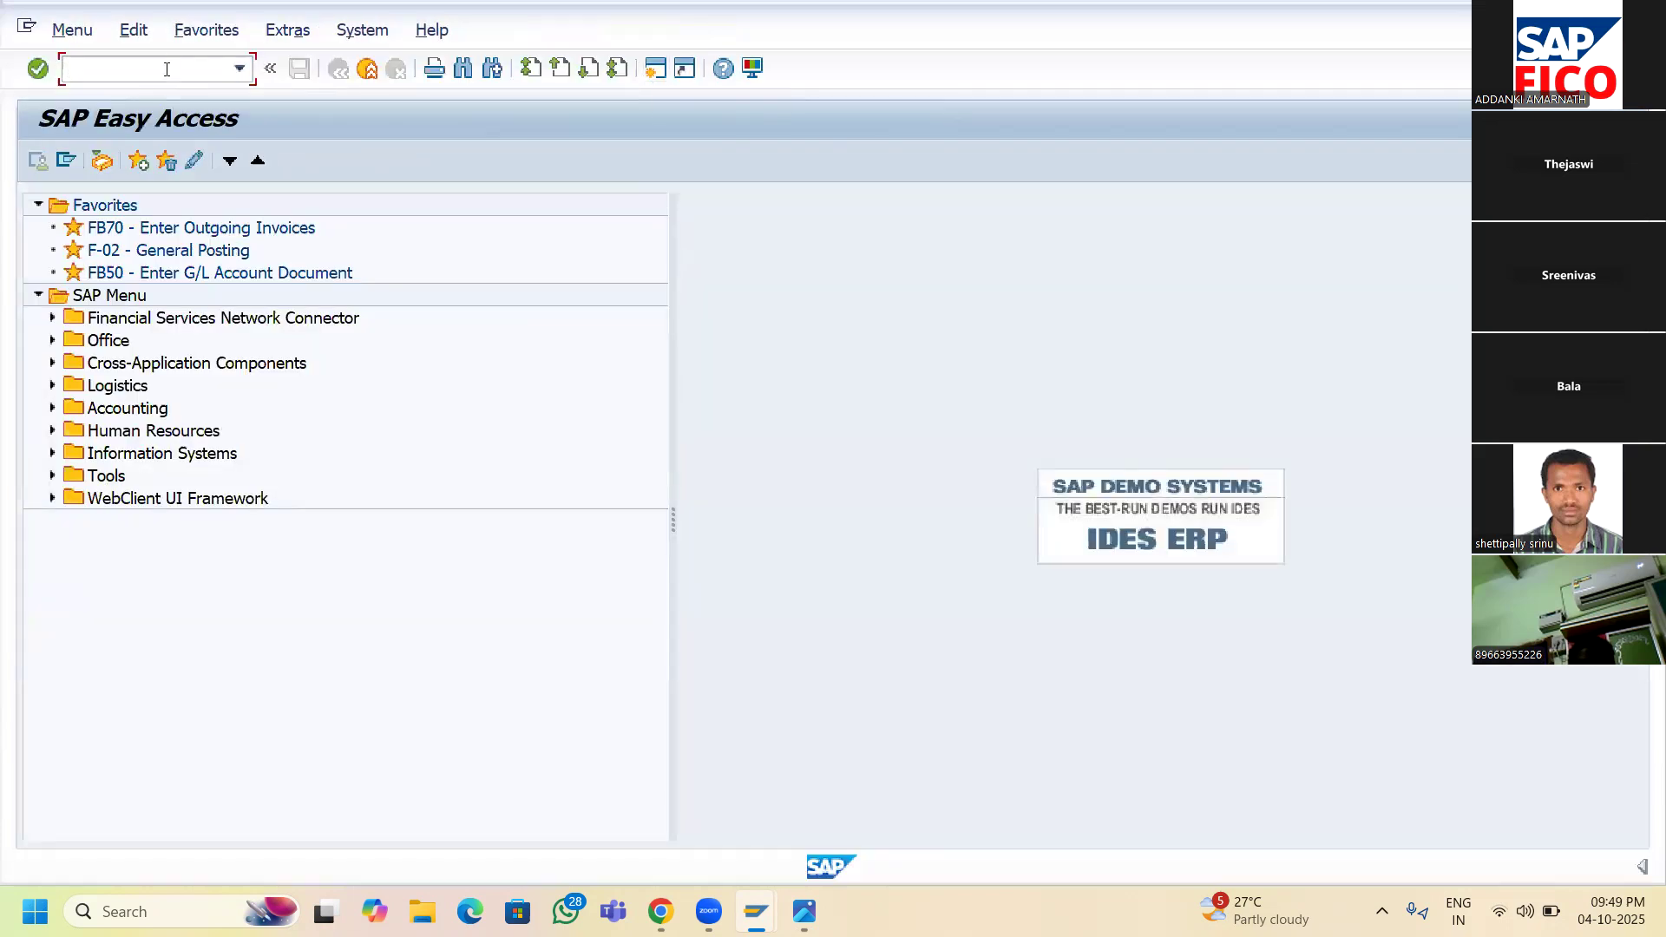
text(FM_FUNCTION)
key(Return)
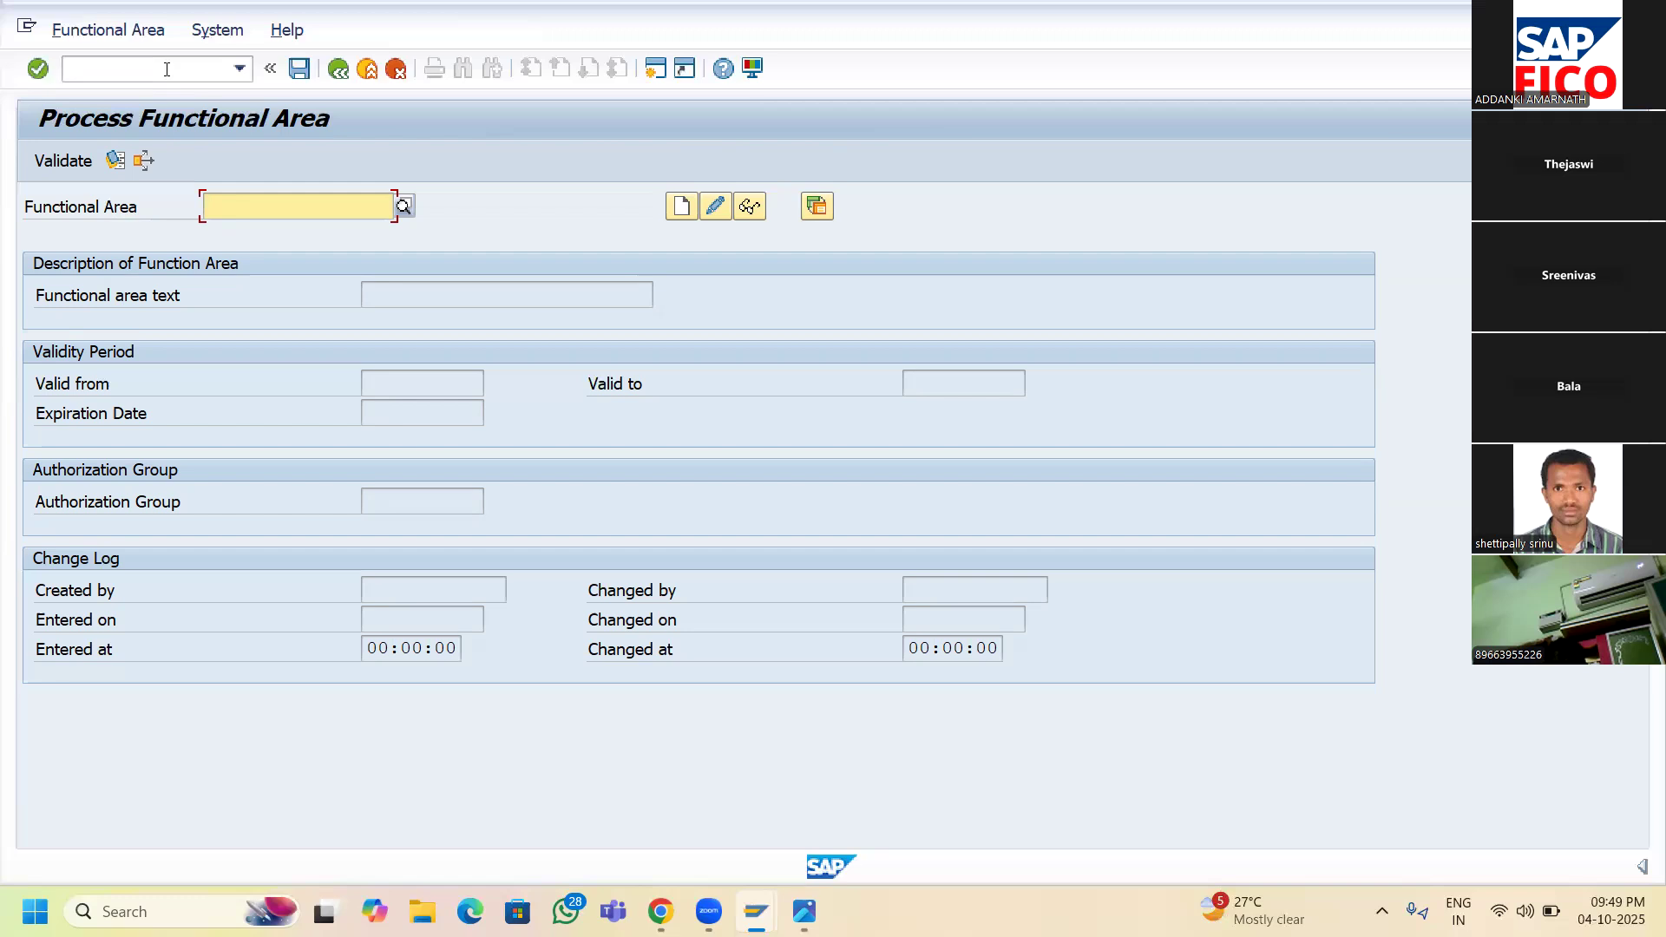
- Enter functional area 10100 and start creating it
text(100)
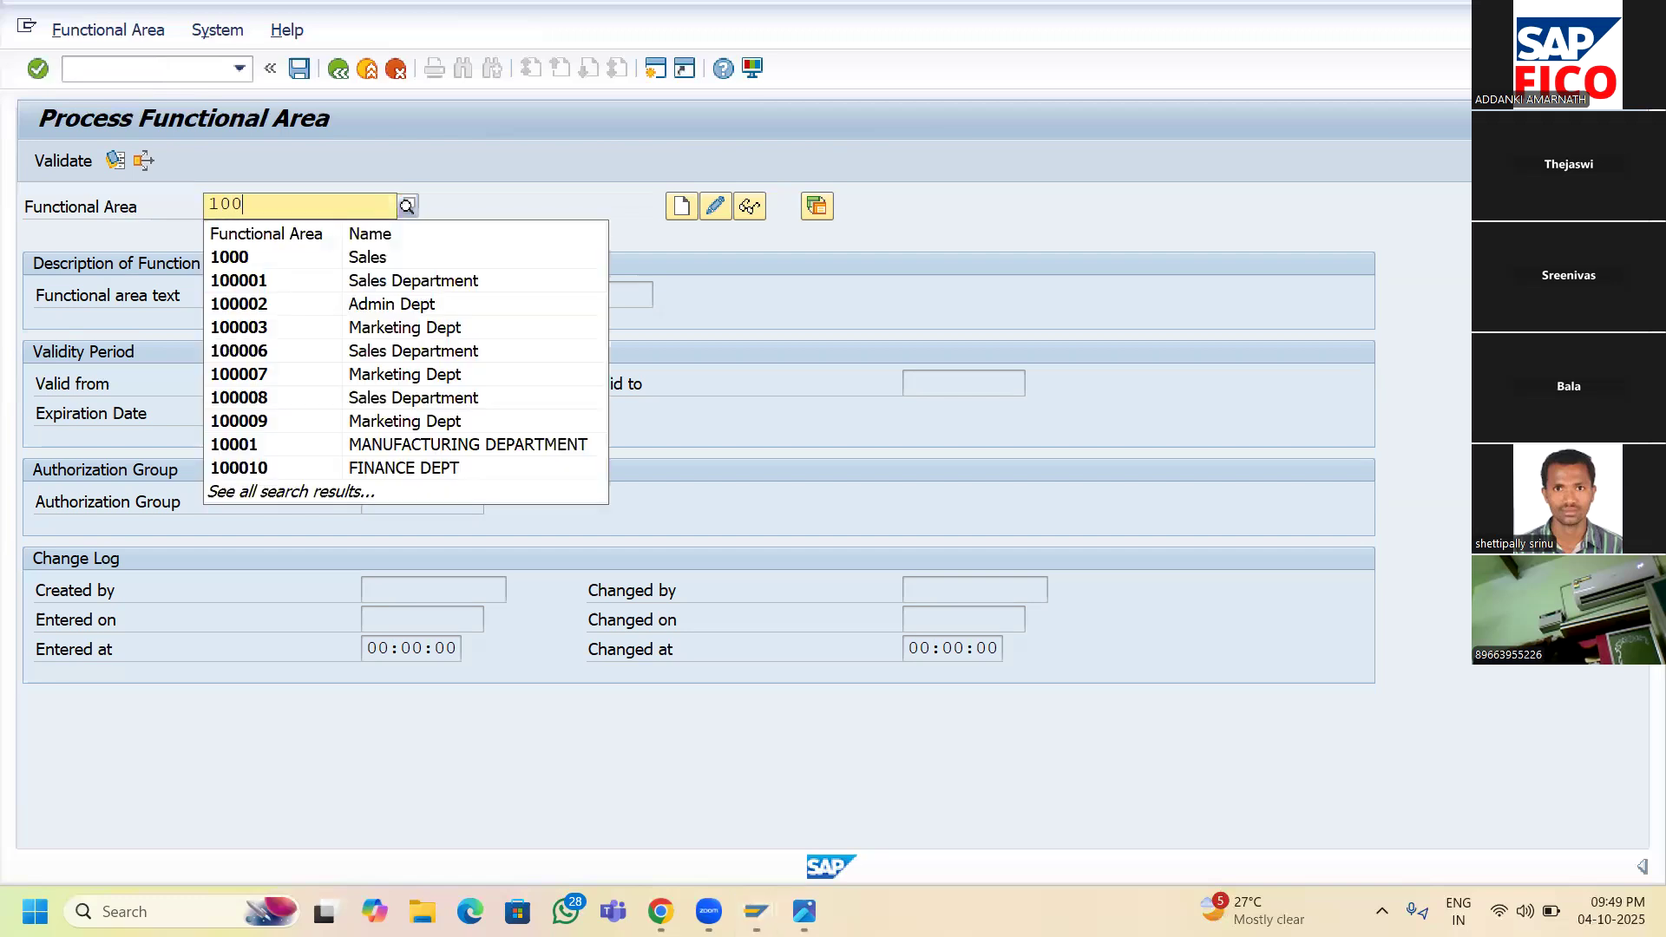
key(BackSpace)
text(1)
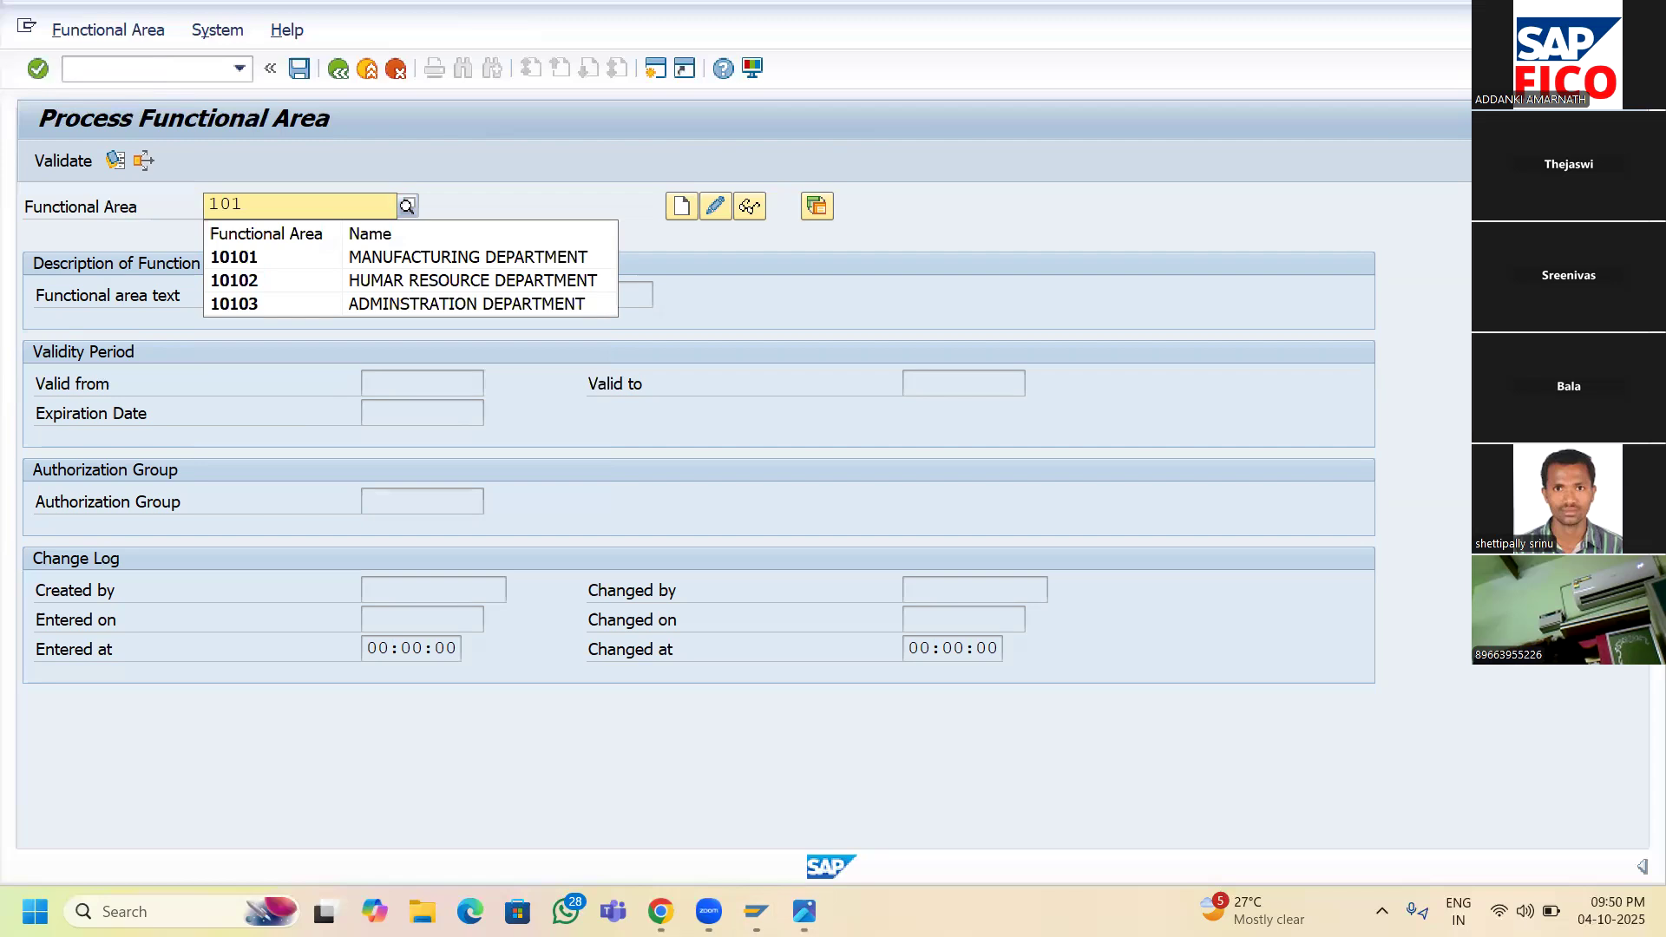
text(00)
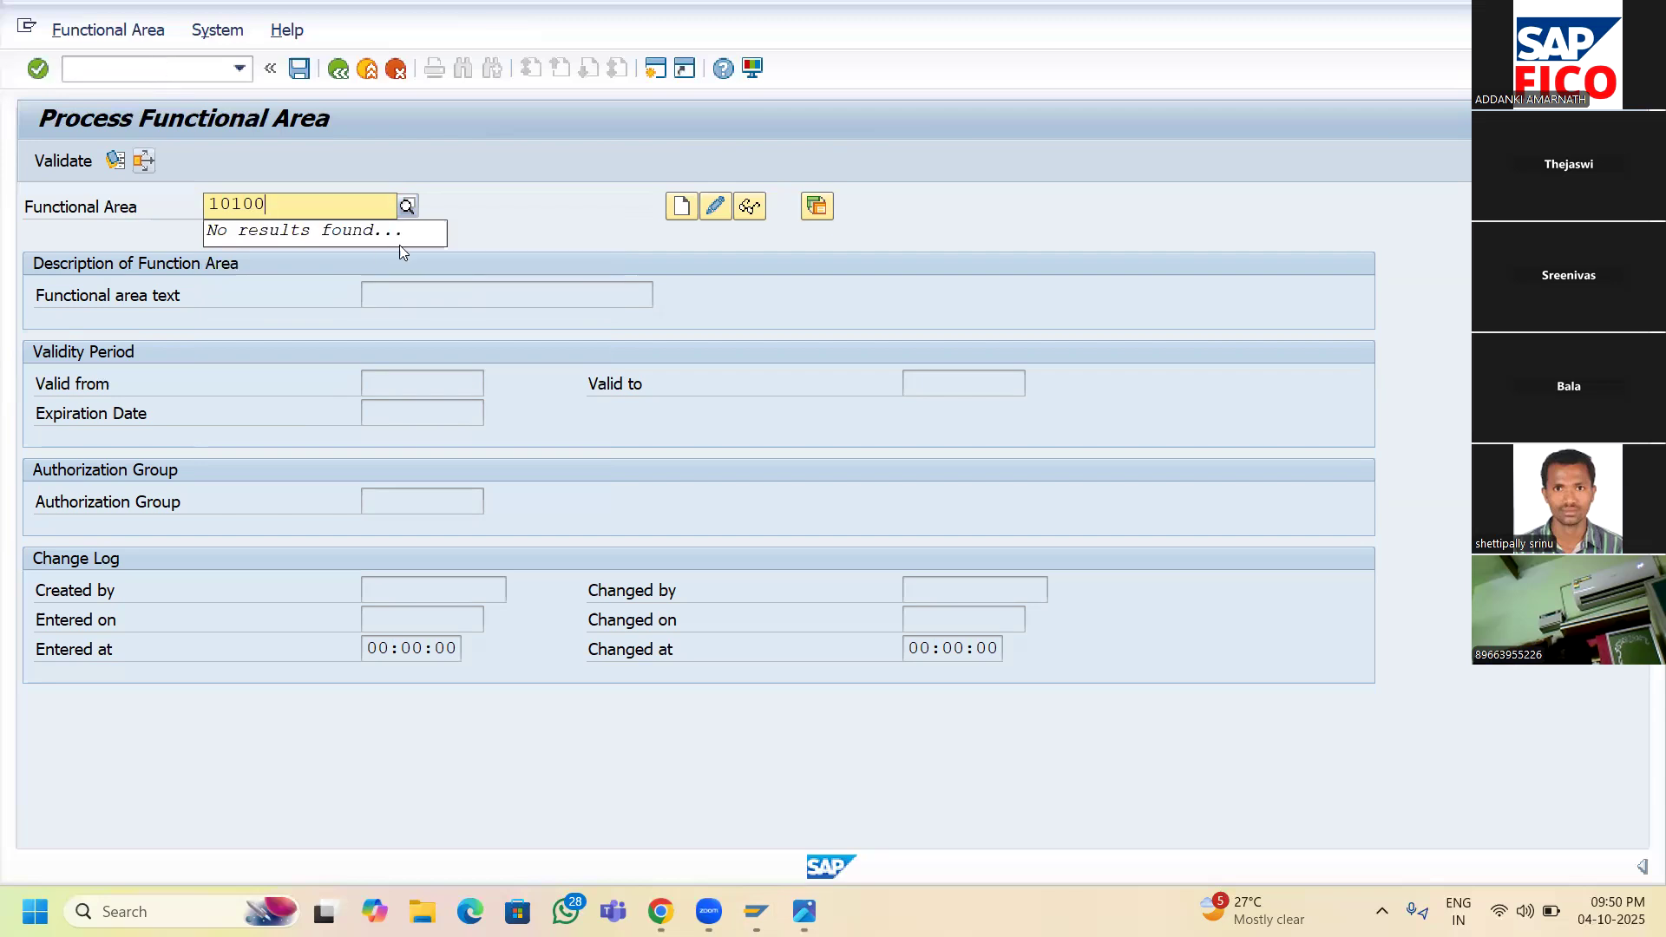
click(682, 209)
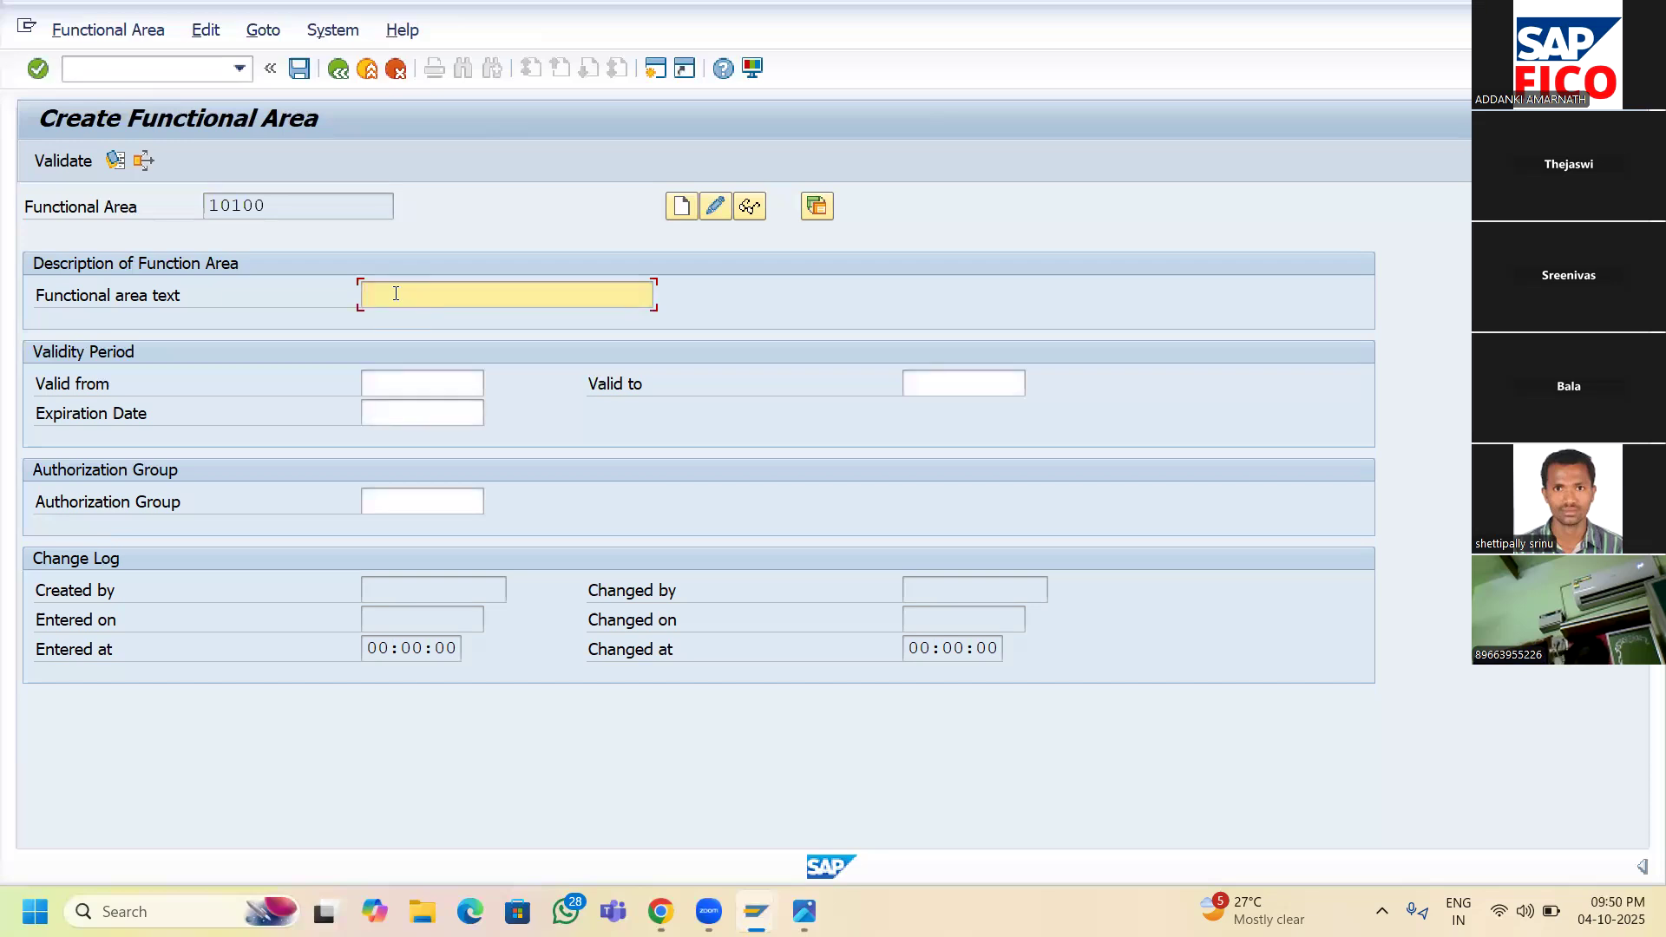
- Set the functional area text to MANUFACTURING DEPARTMENT, chosen from the history list
text(MA)
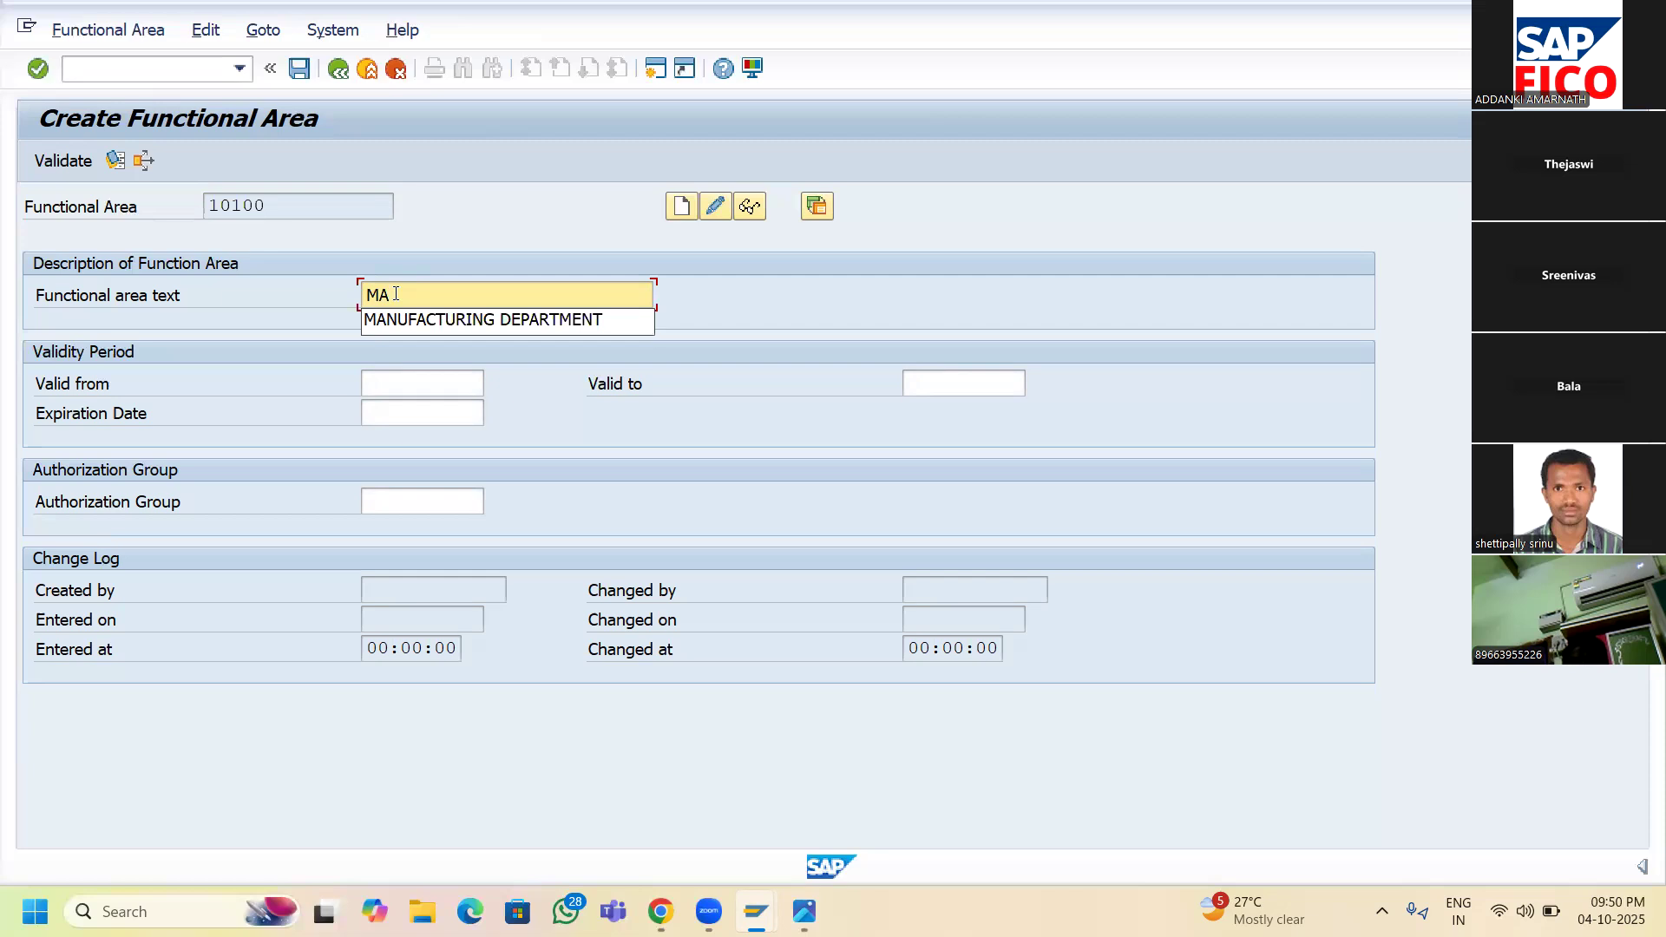
text(N)
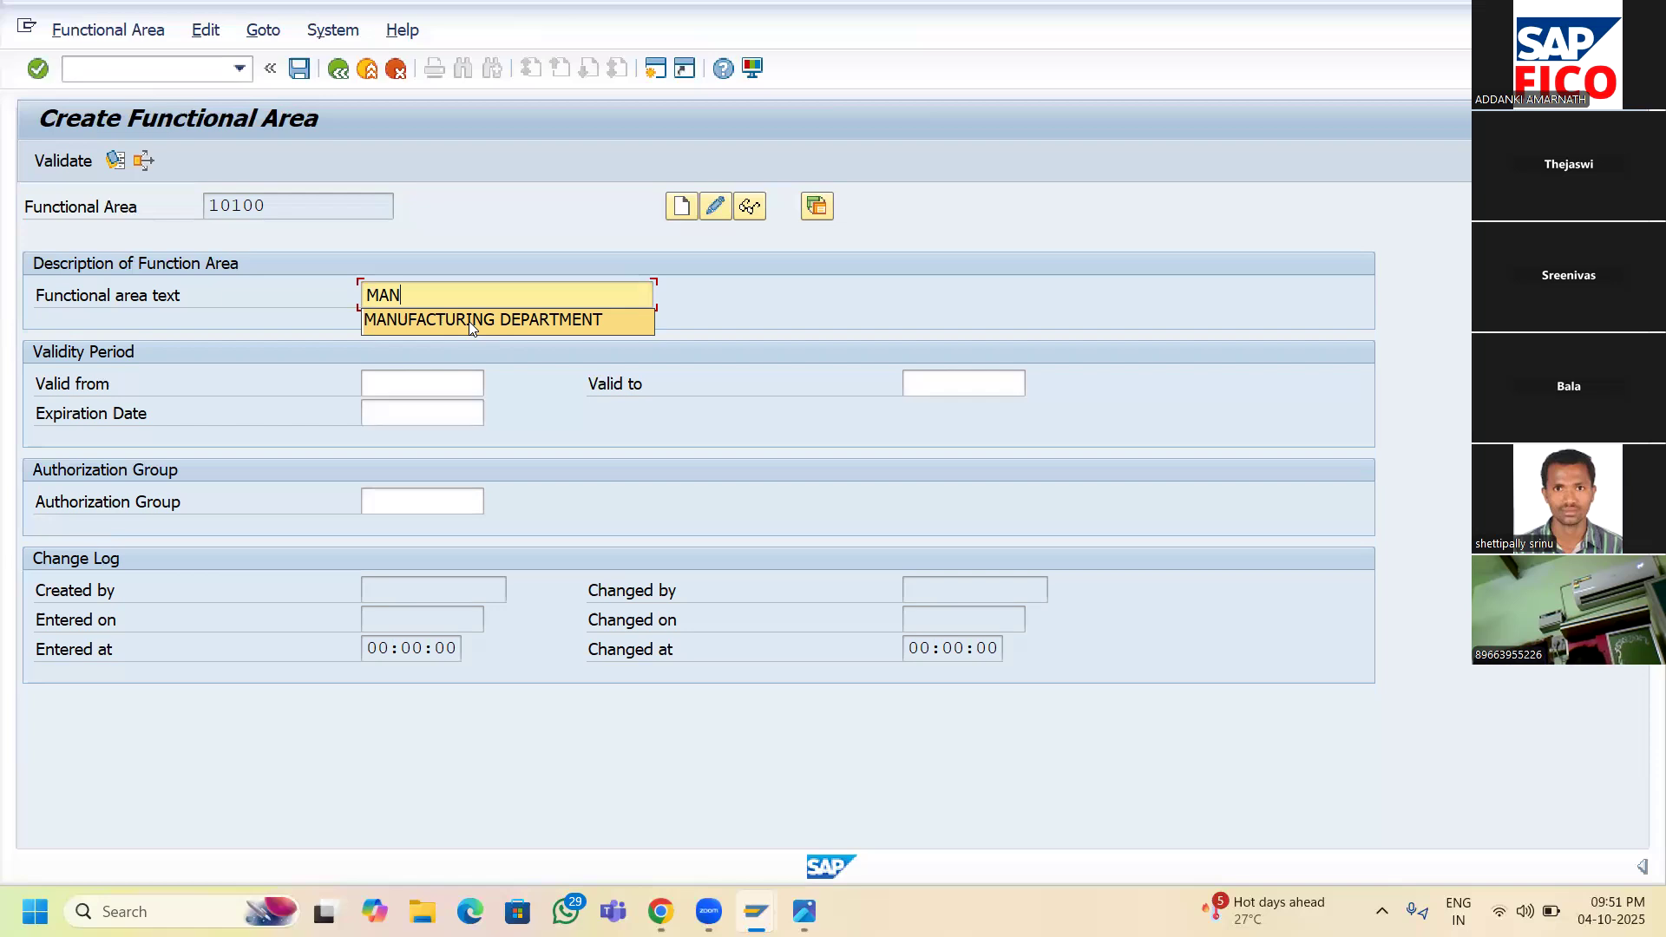
click(471, 321)
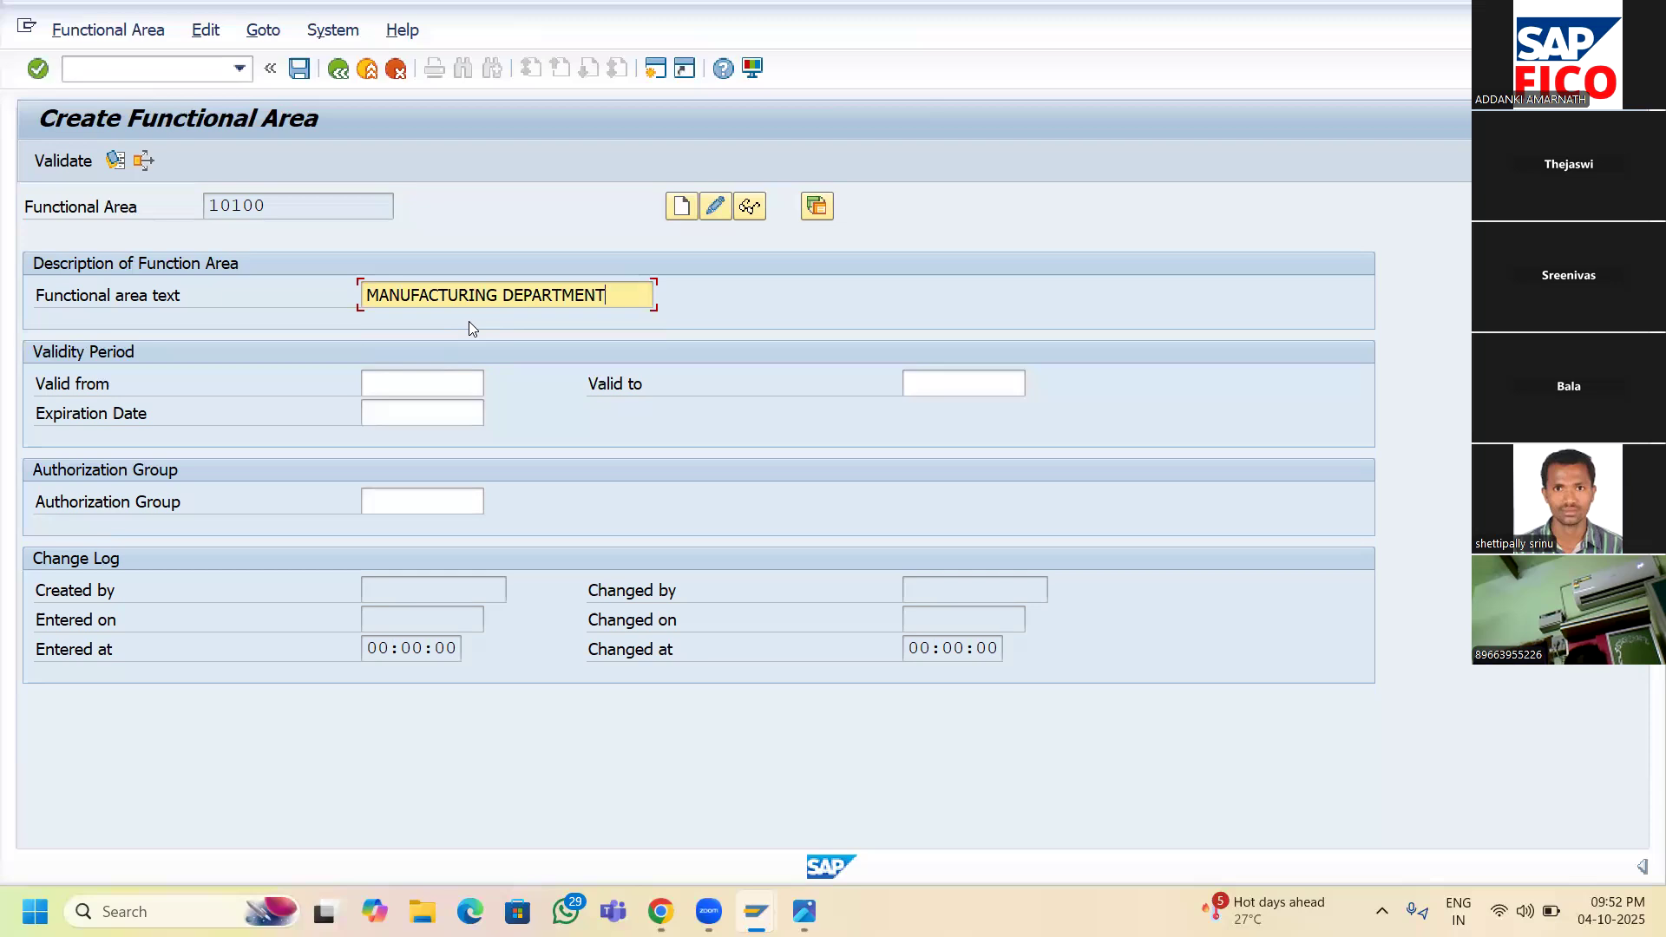
- Set Valid from to 04.10.2025, Valid to to 03.10.2026, and Expiration Date to 03.10.2026
click(410, 382)
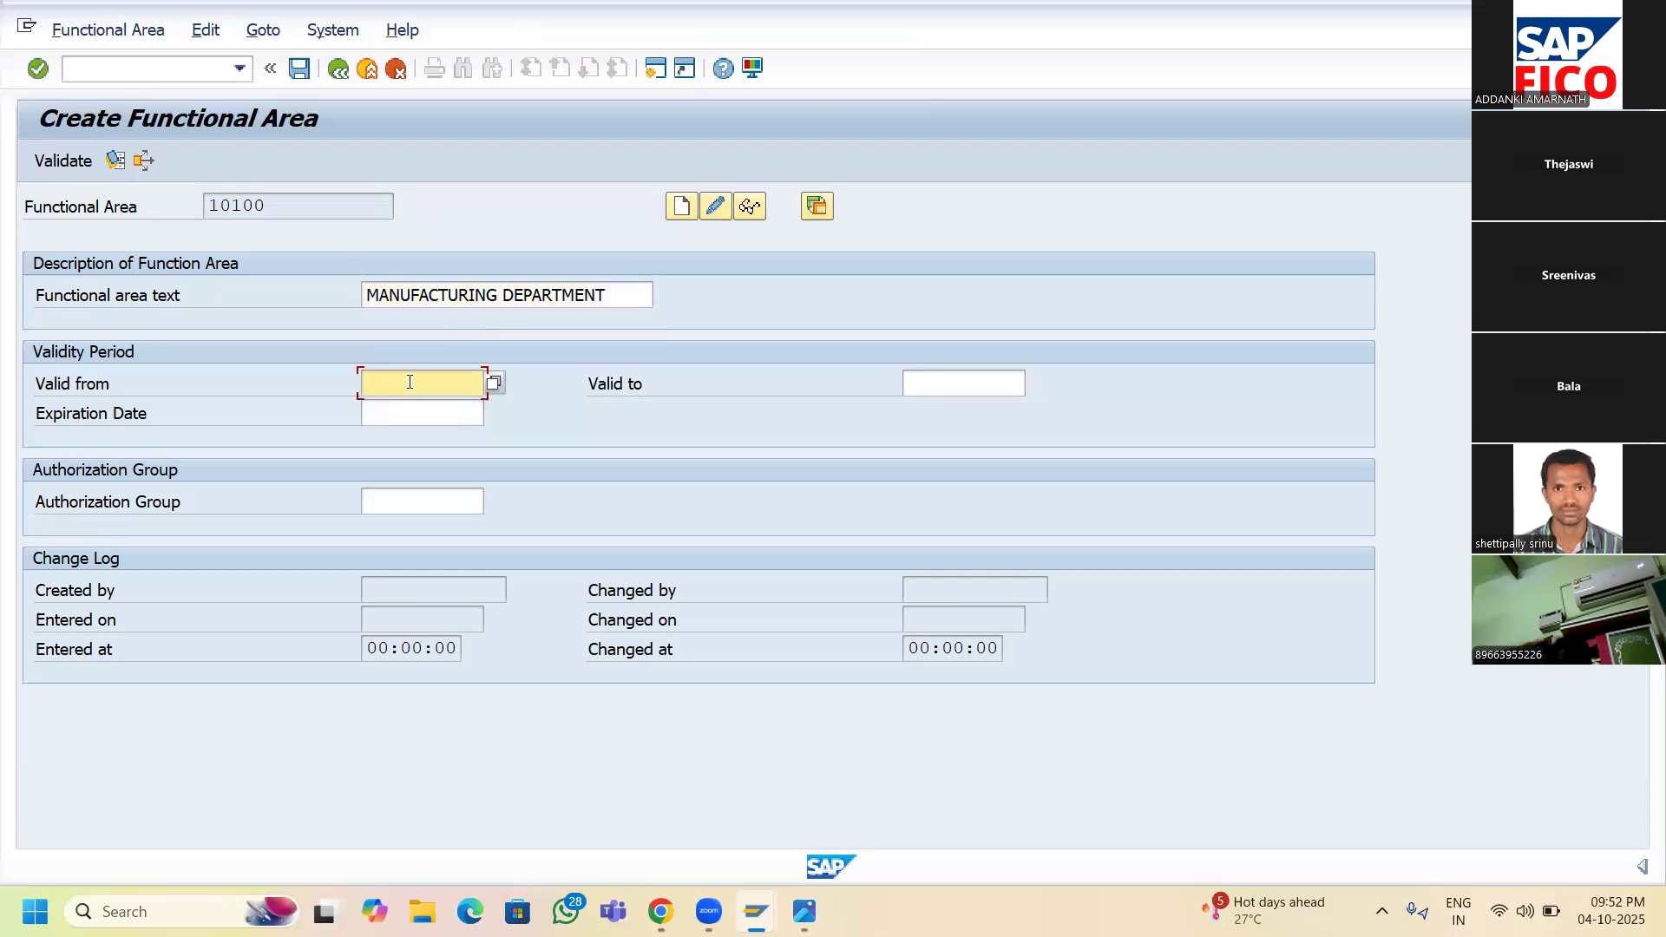
click(495, 383)
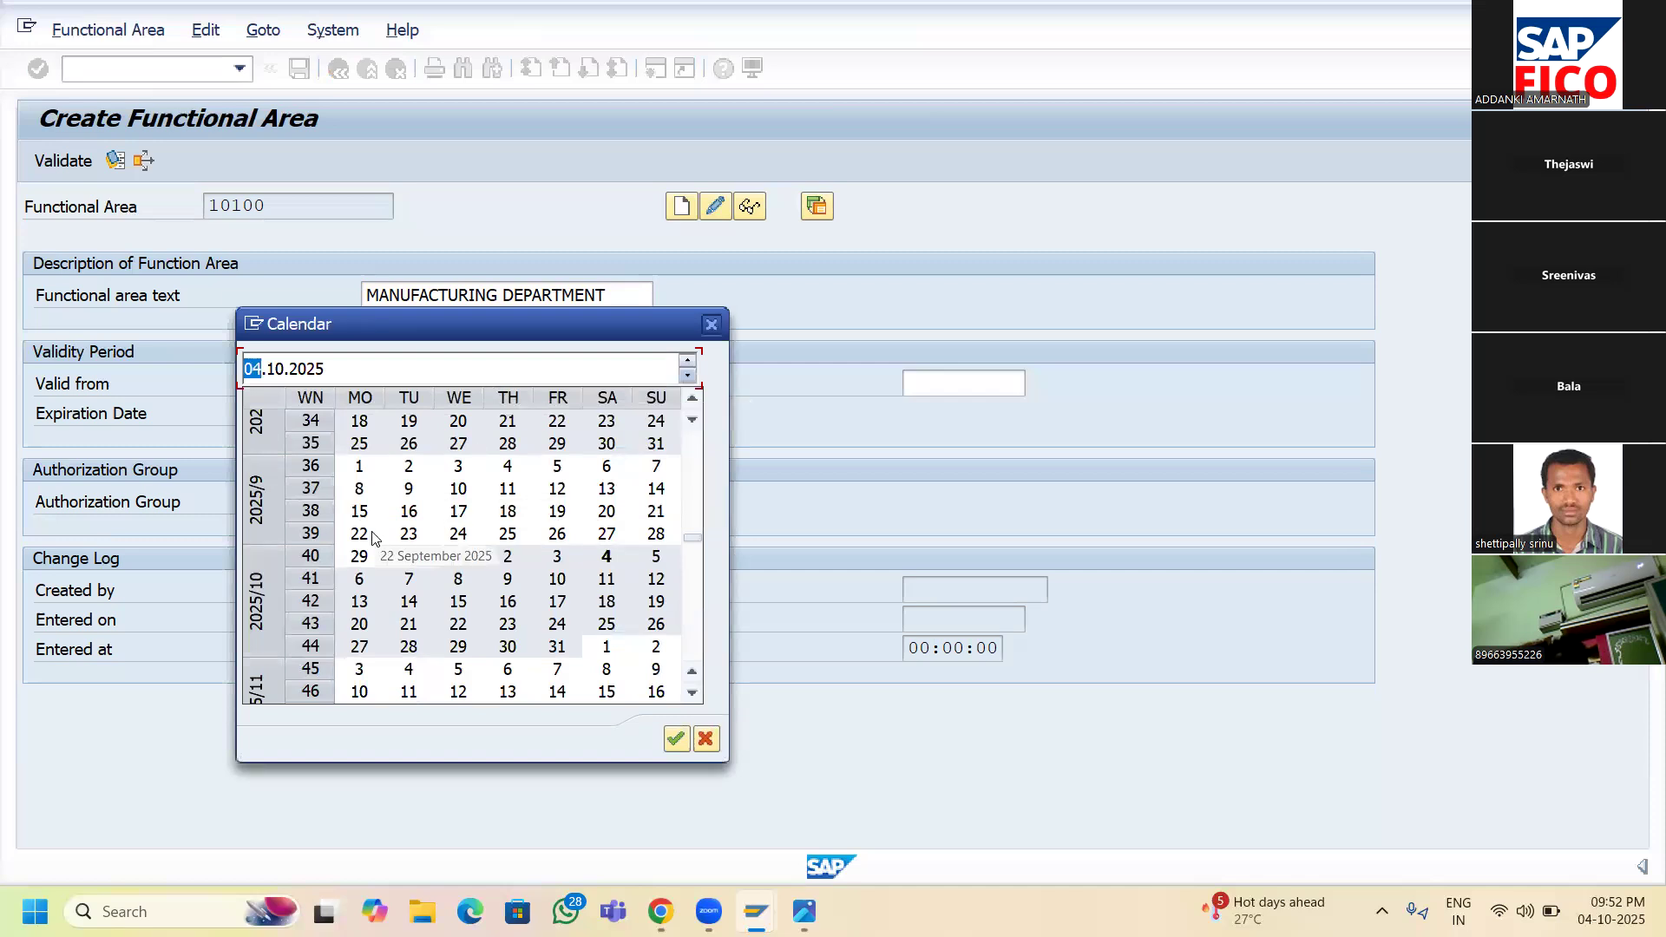
double_click(607, 560)
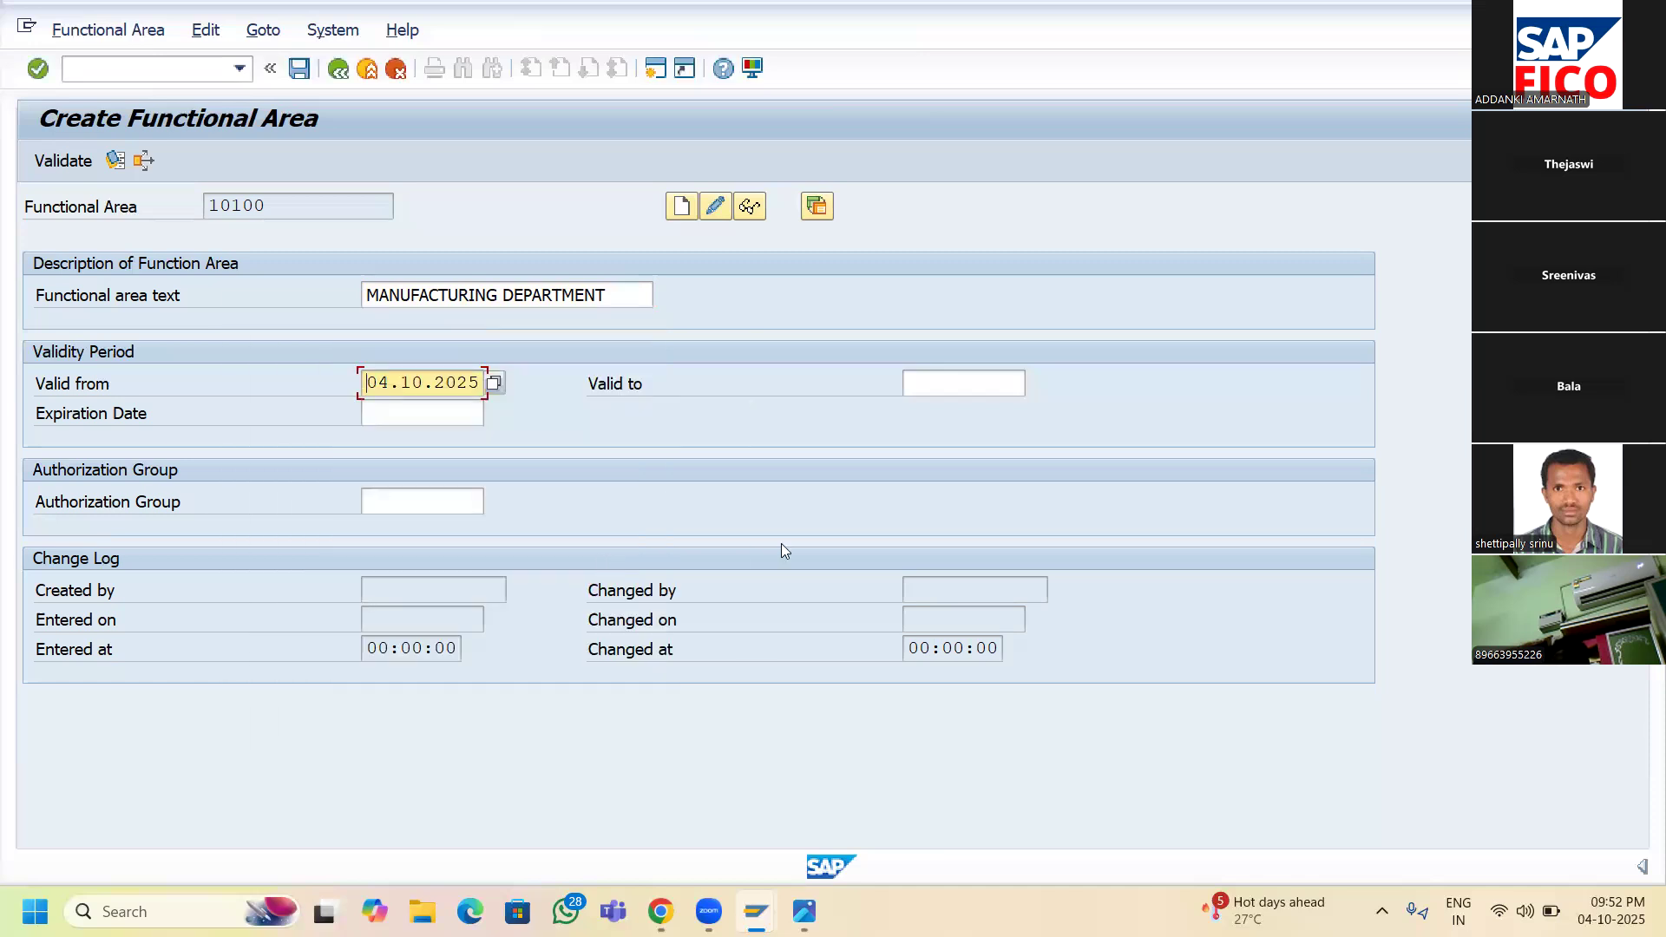
click(1007, 383)
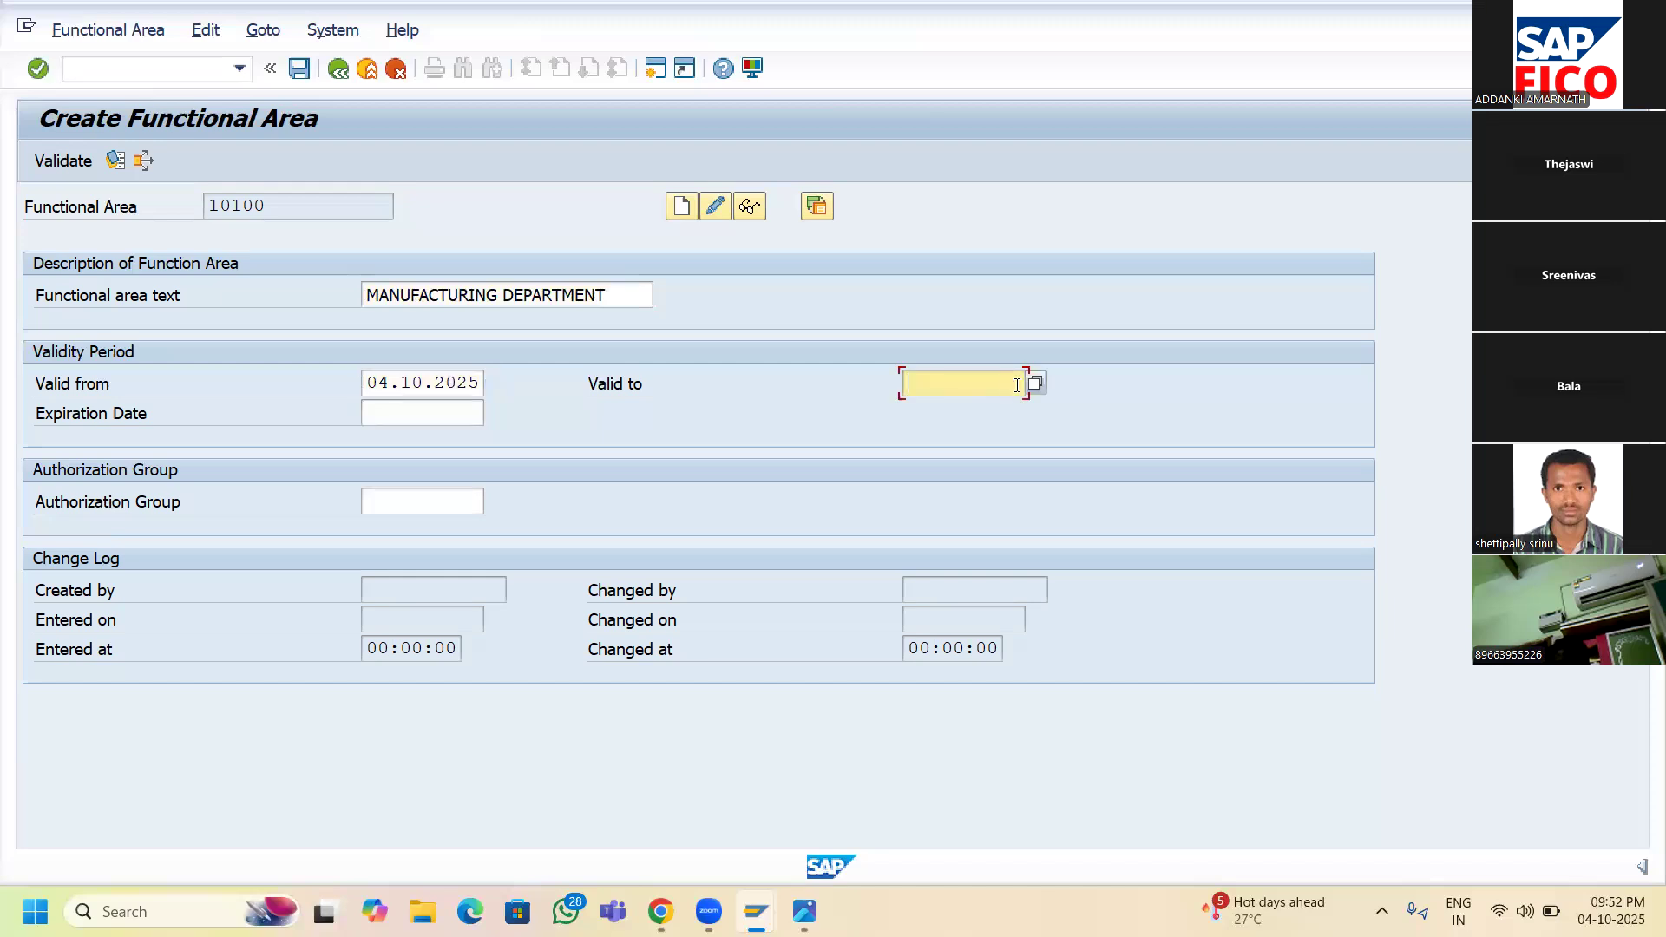
click(1036, 385)
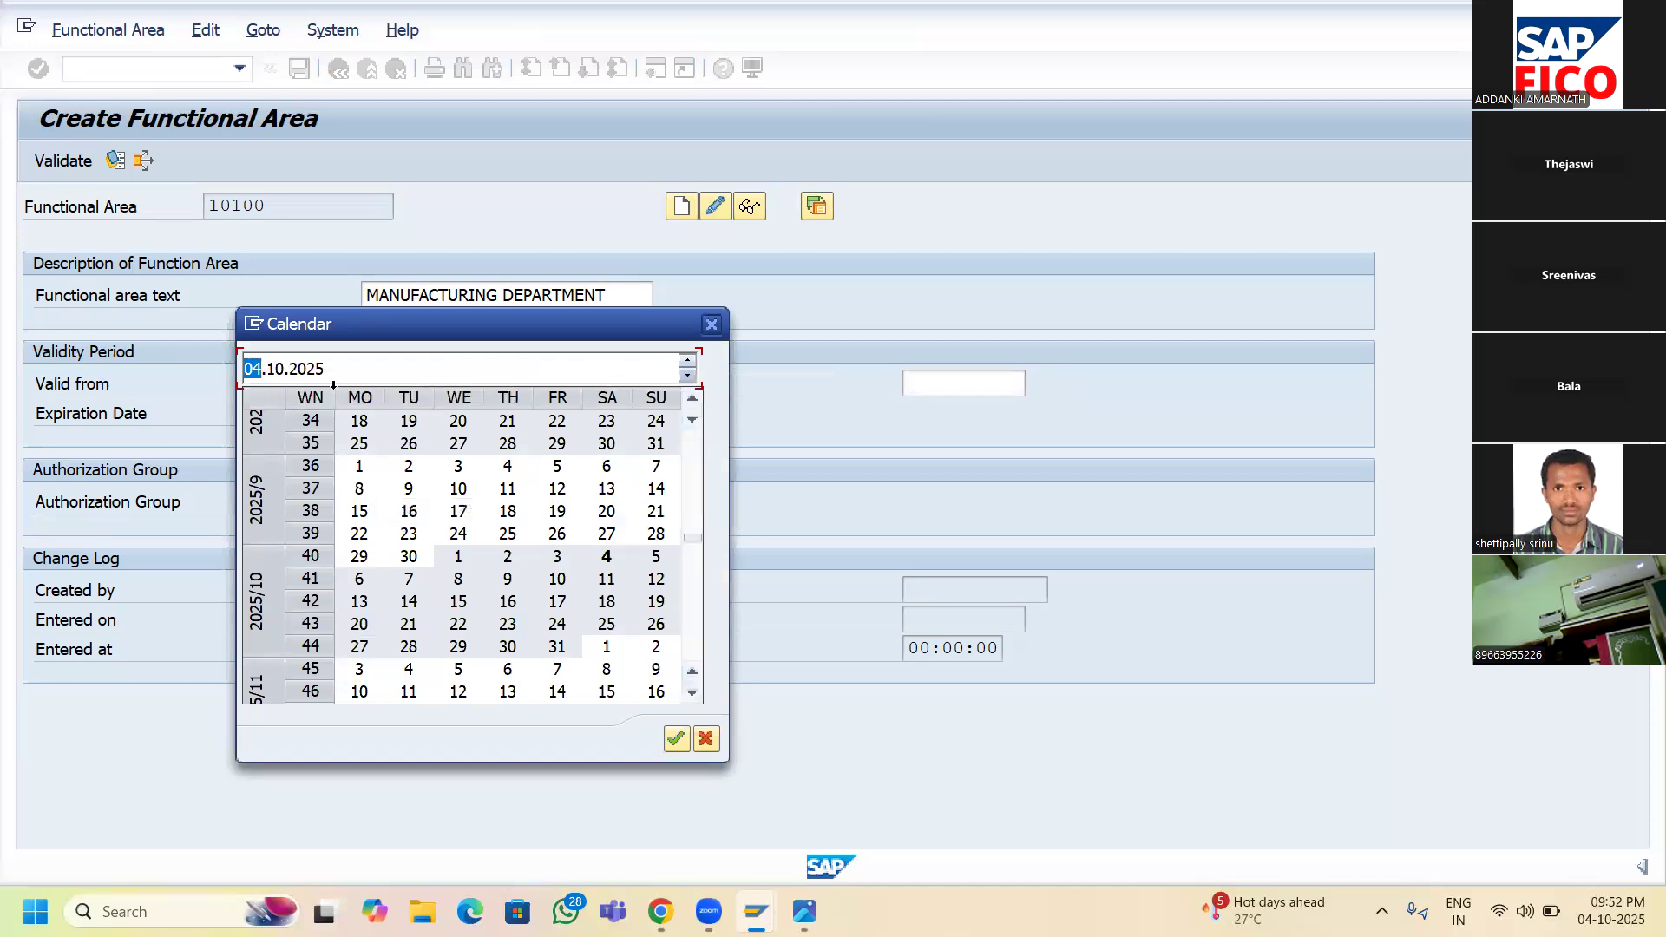
click(711, 327)
text(03.10.2026)
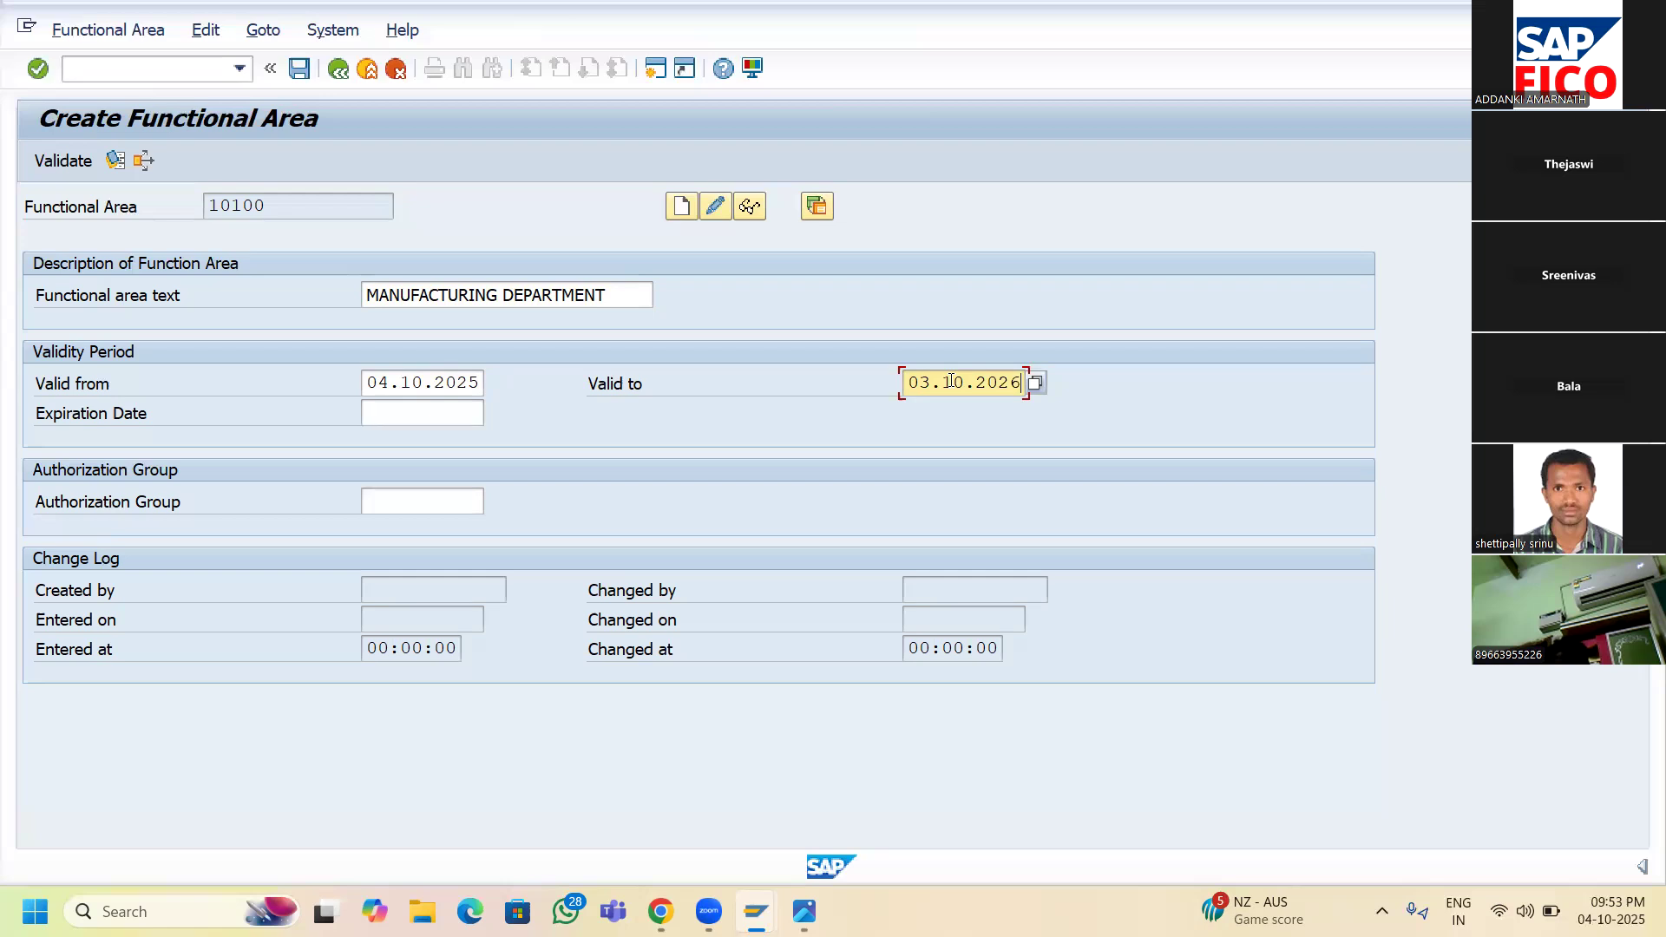
click(449, 422)
text(03.10.2026)
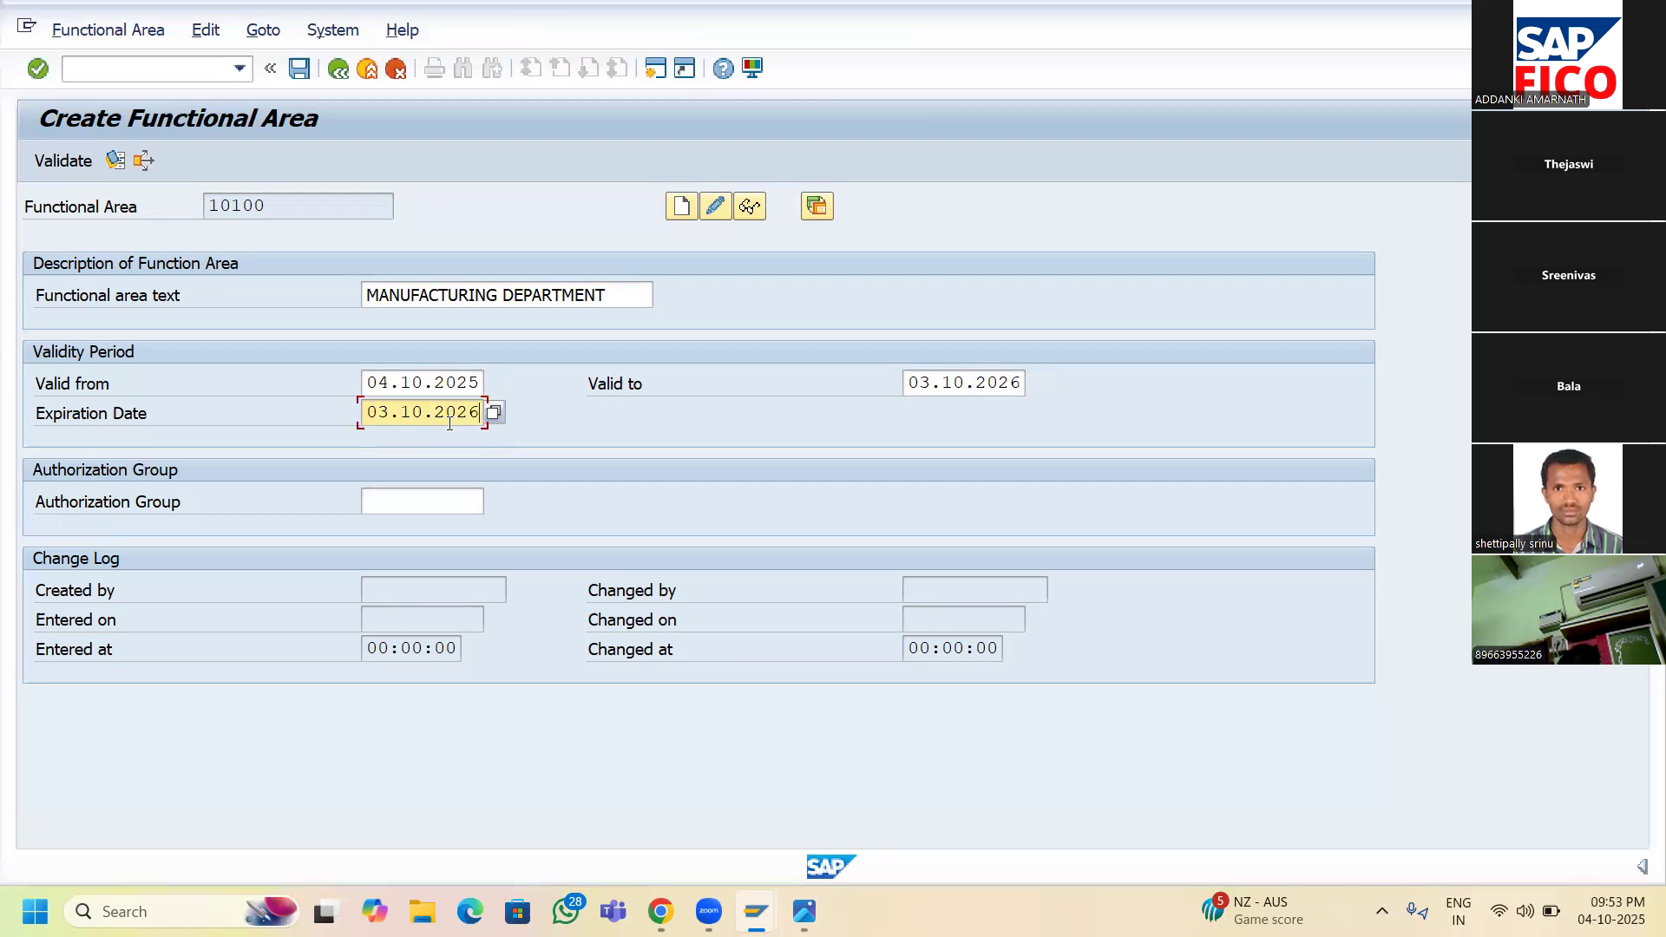
- Save functional area 10100, then open the Enterprise Structure slide in the photo viewer
click(300, 70)
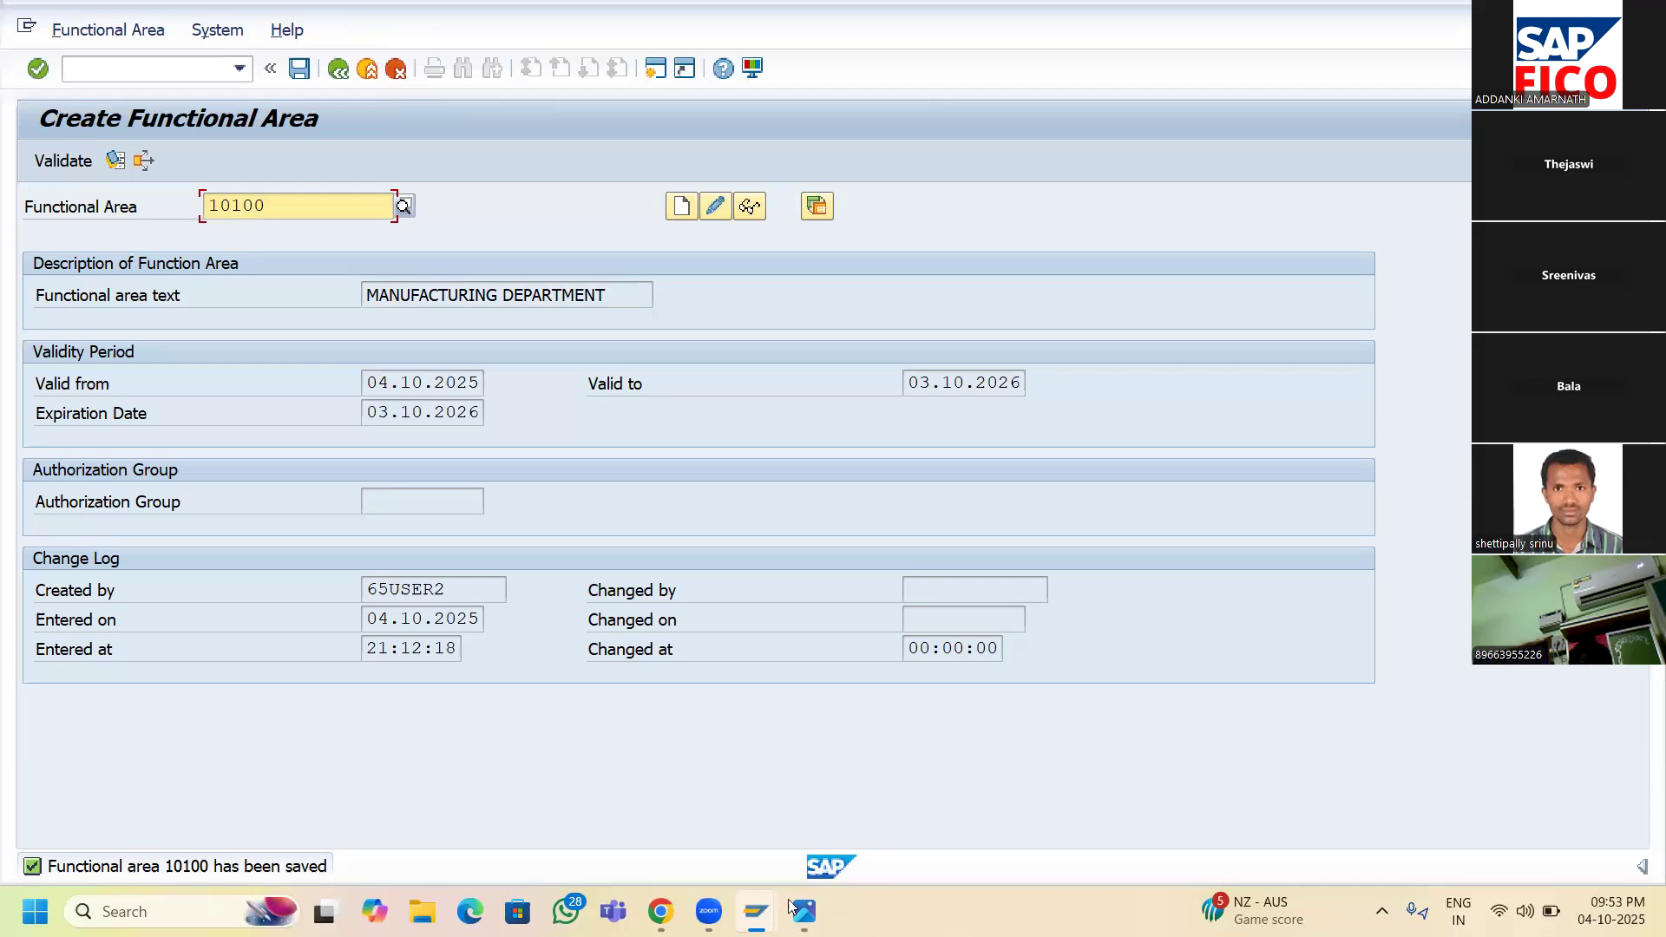
mouse_move(806, 909)
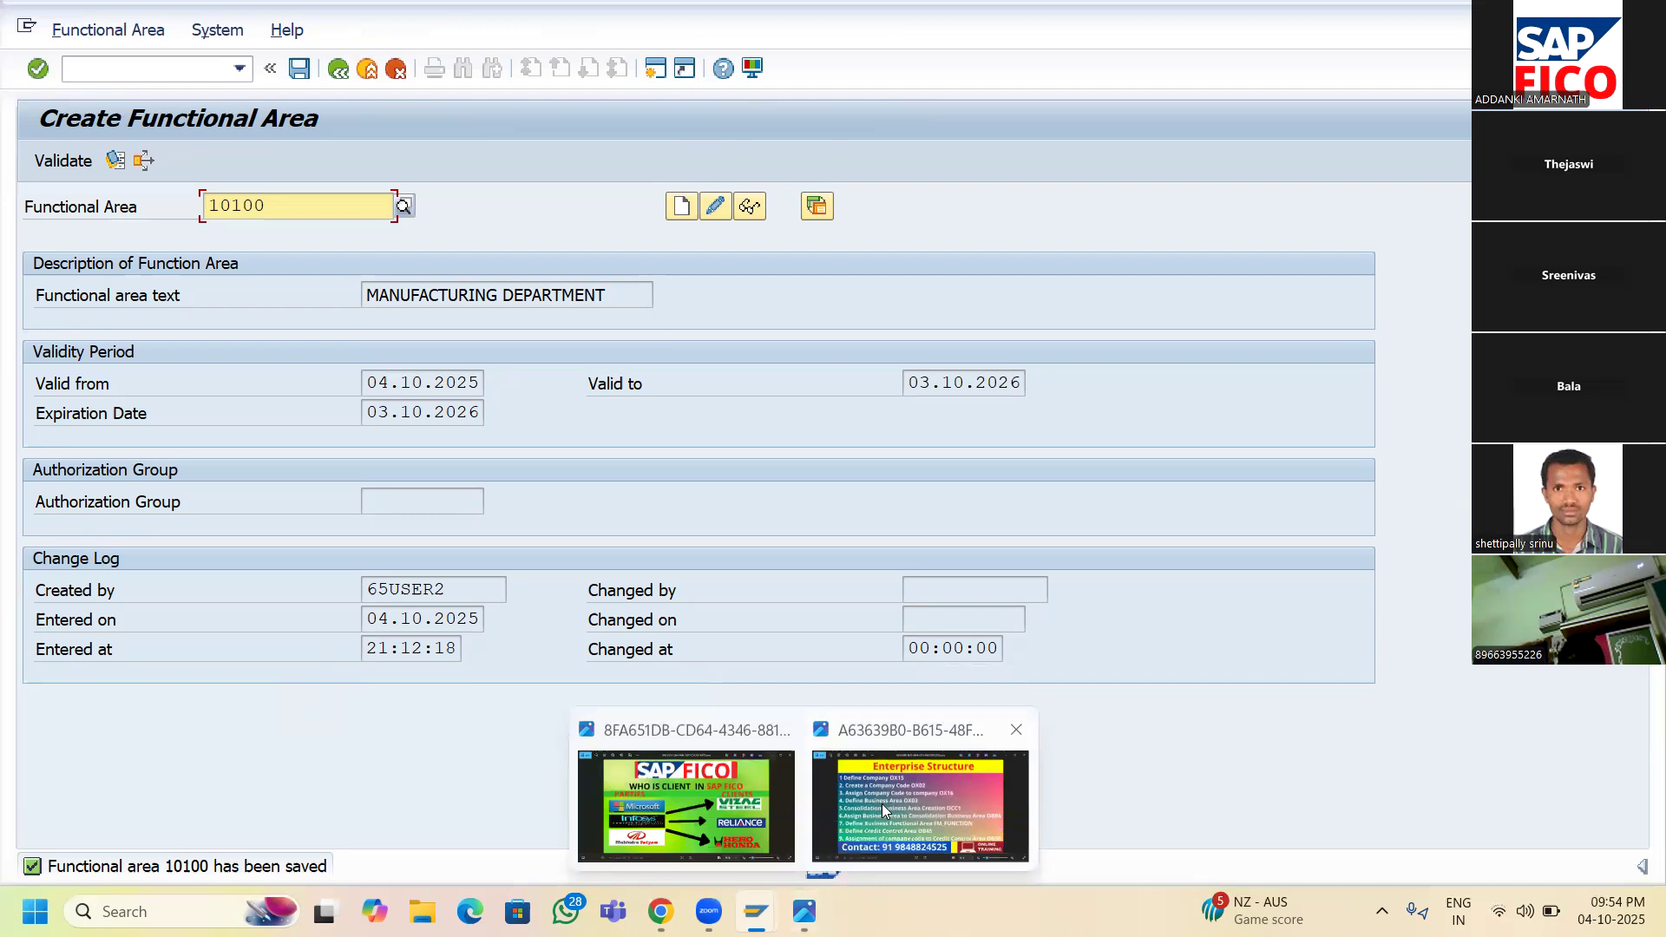
click(865, 733)
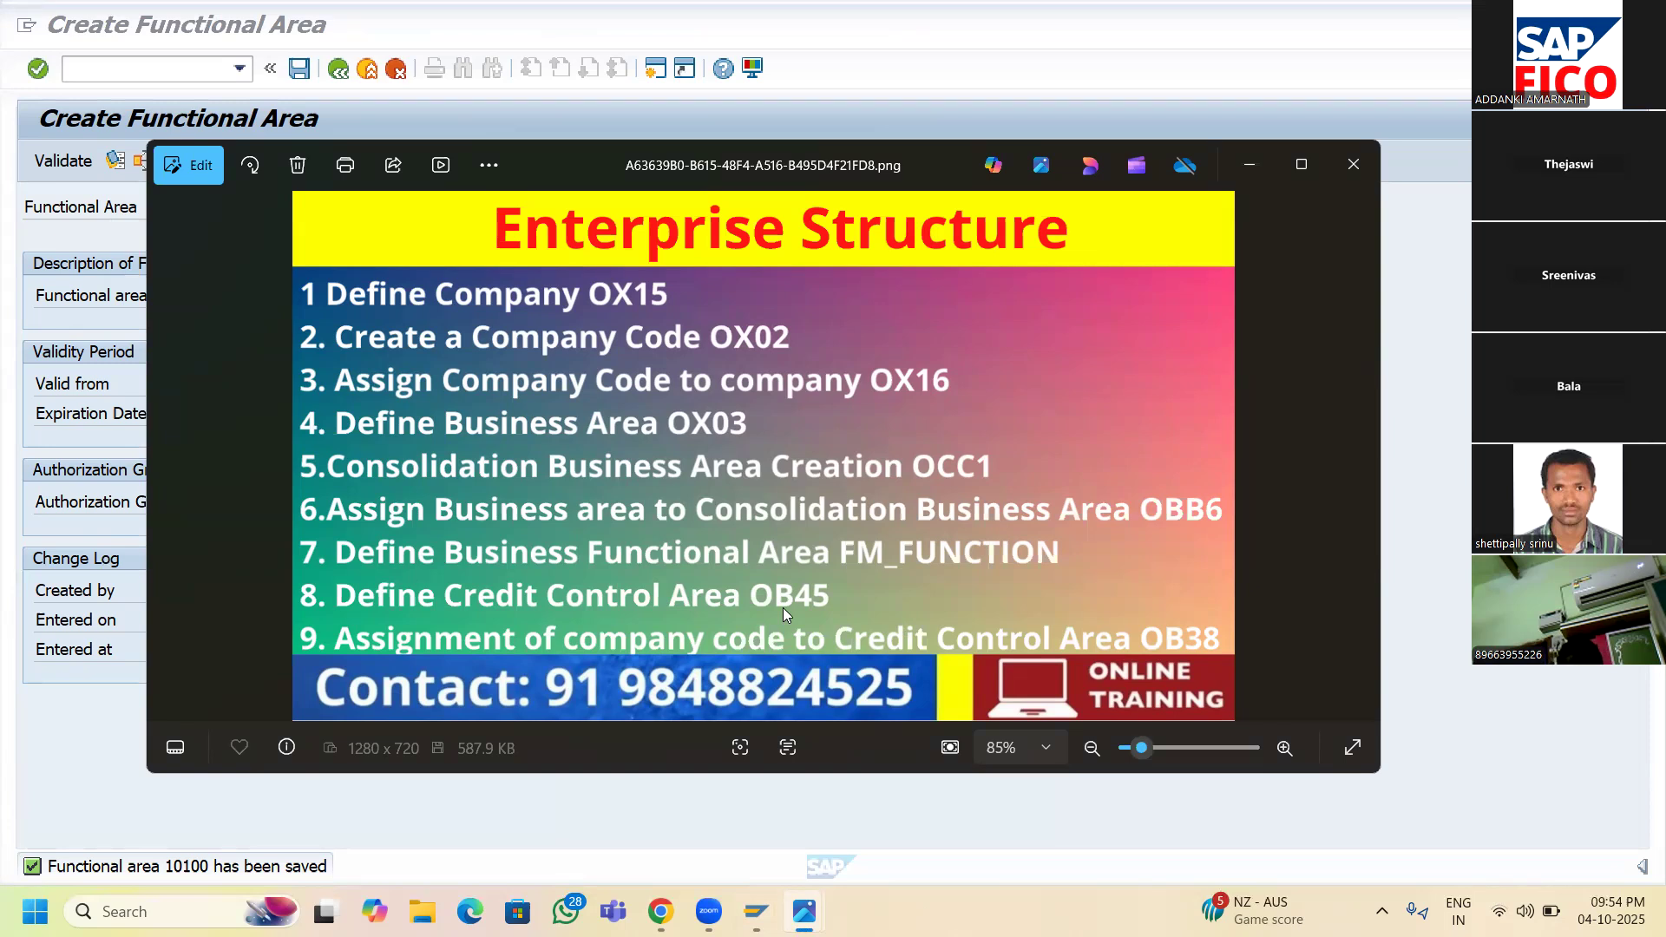
- Leave the Enterprise Structure image and go back to the SAP implementation guide window
mouse_move(756, 912)
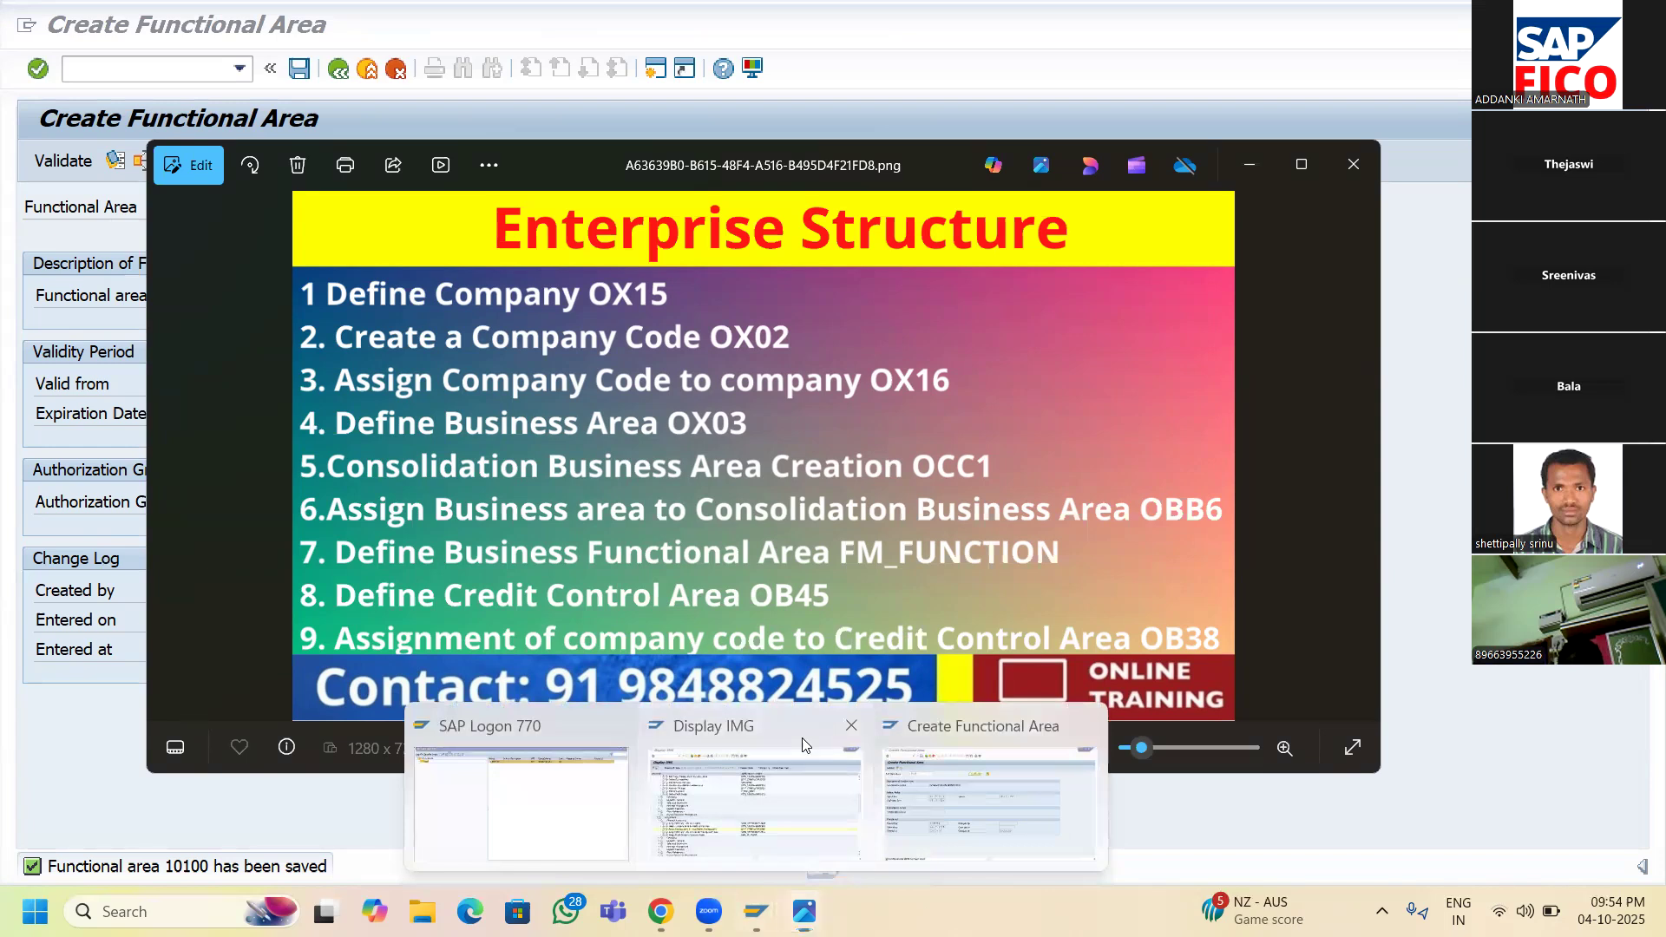
click(753, 799)
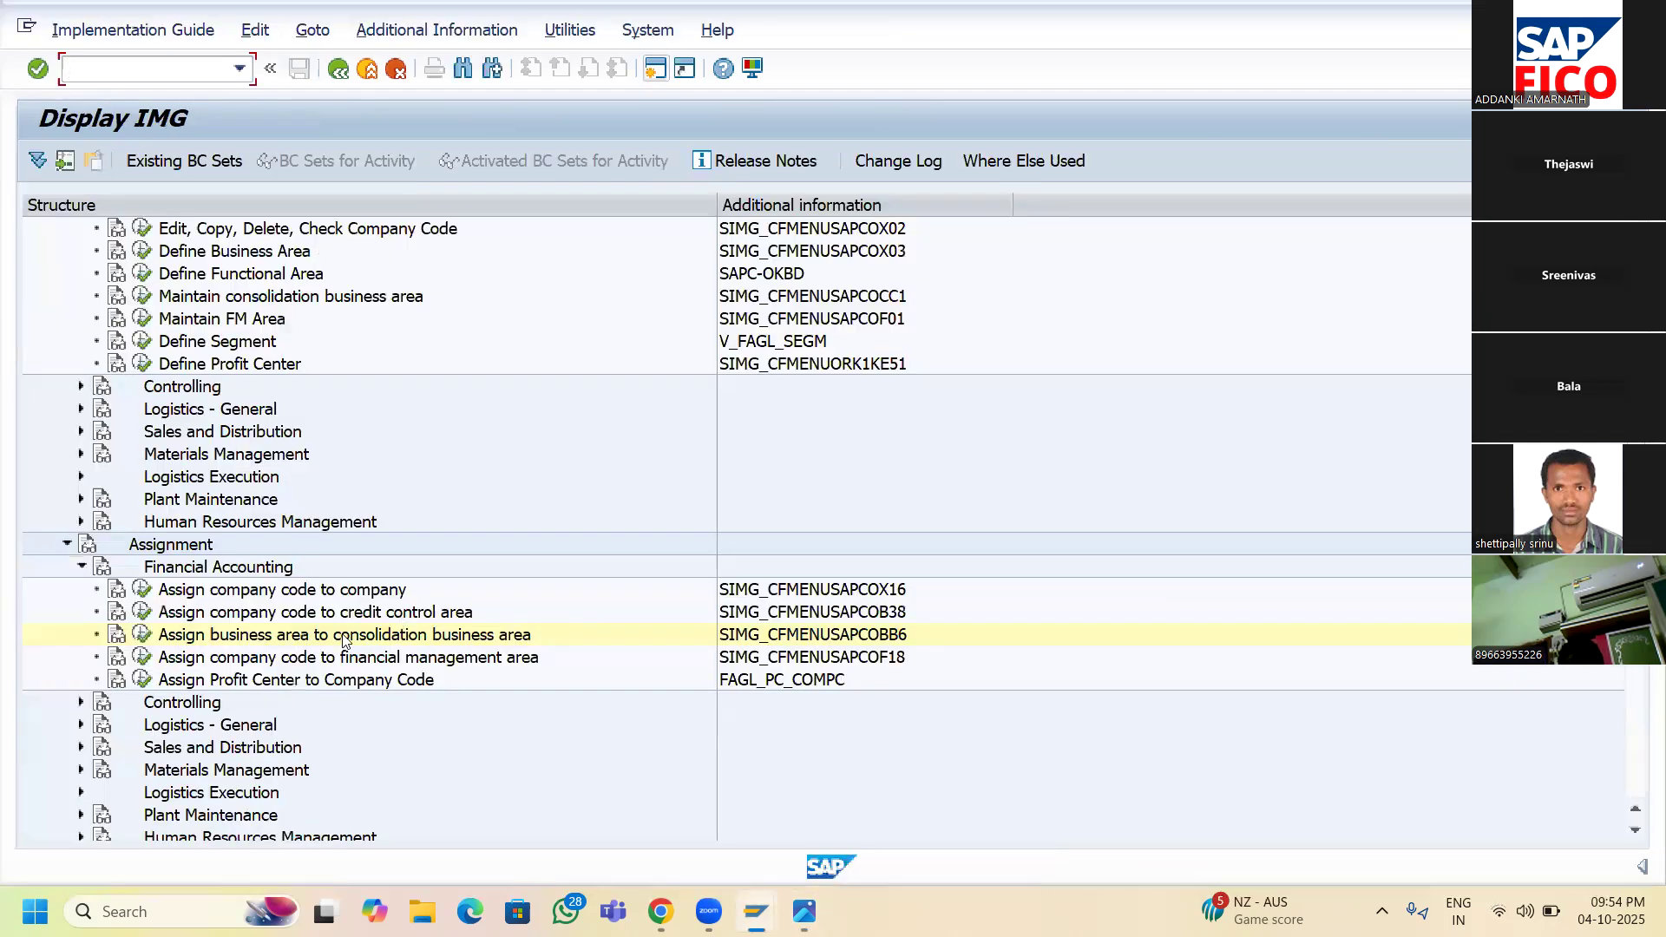
- Scroll the IMG tree up and execute Define Credit Control Area
scroll(327, 636, up, 1)
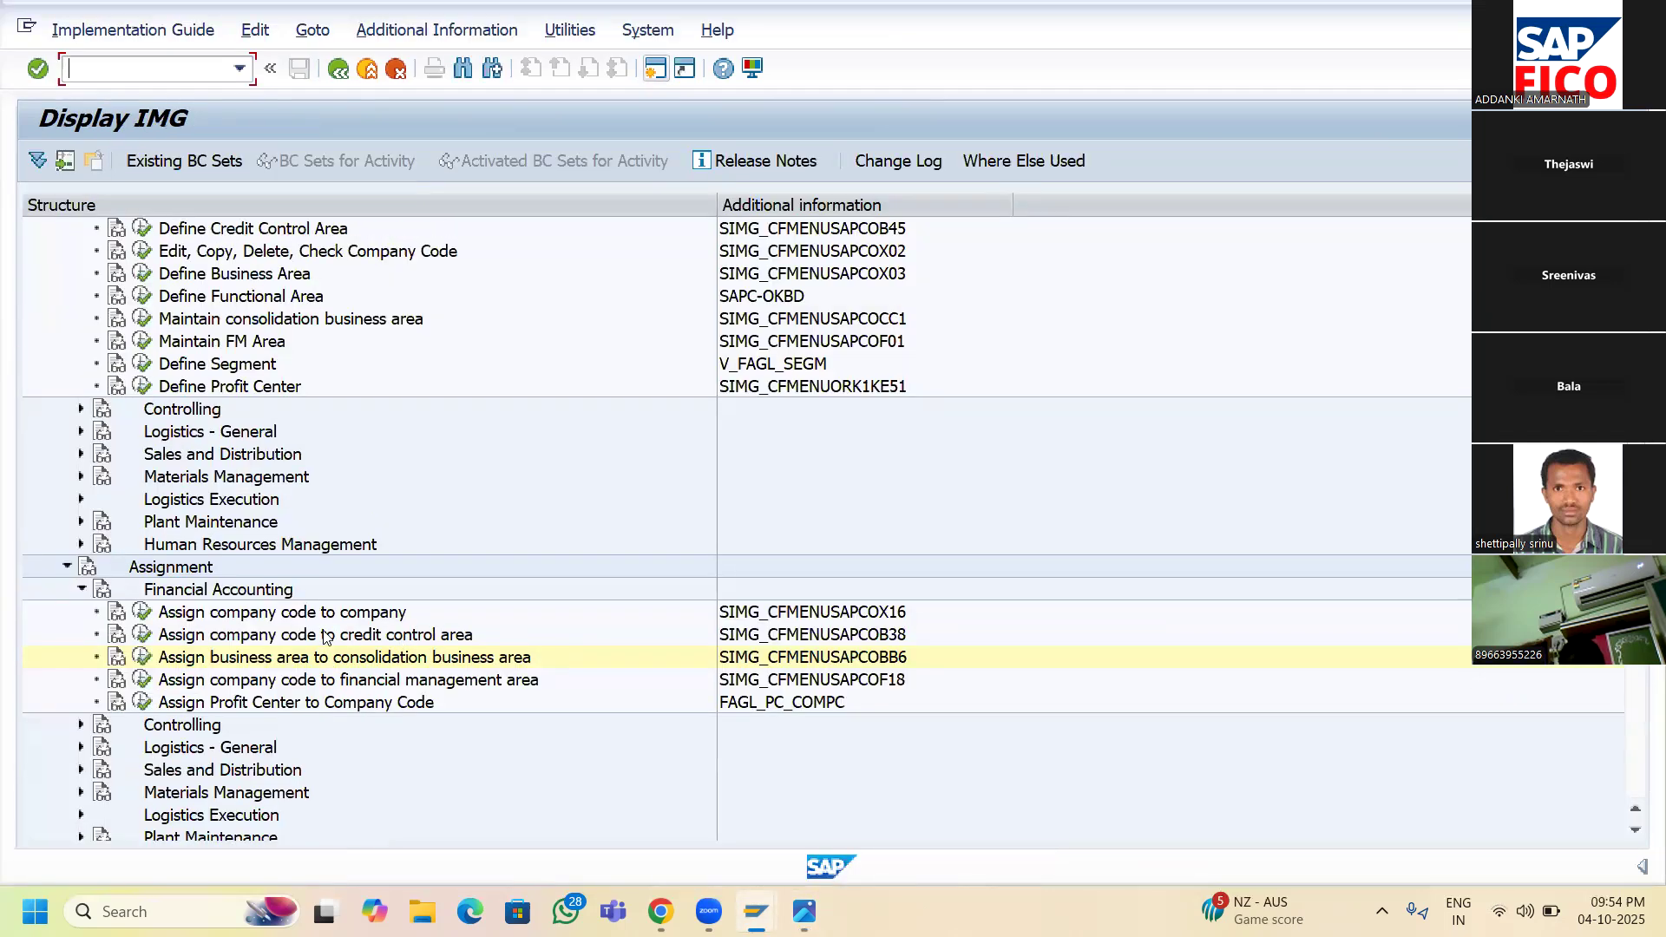
scroll(221, 462, up, 1)
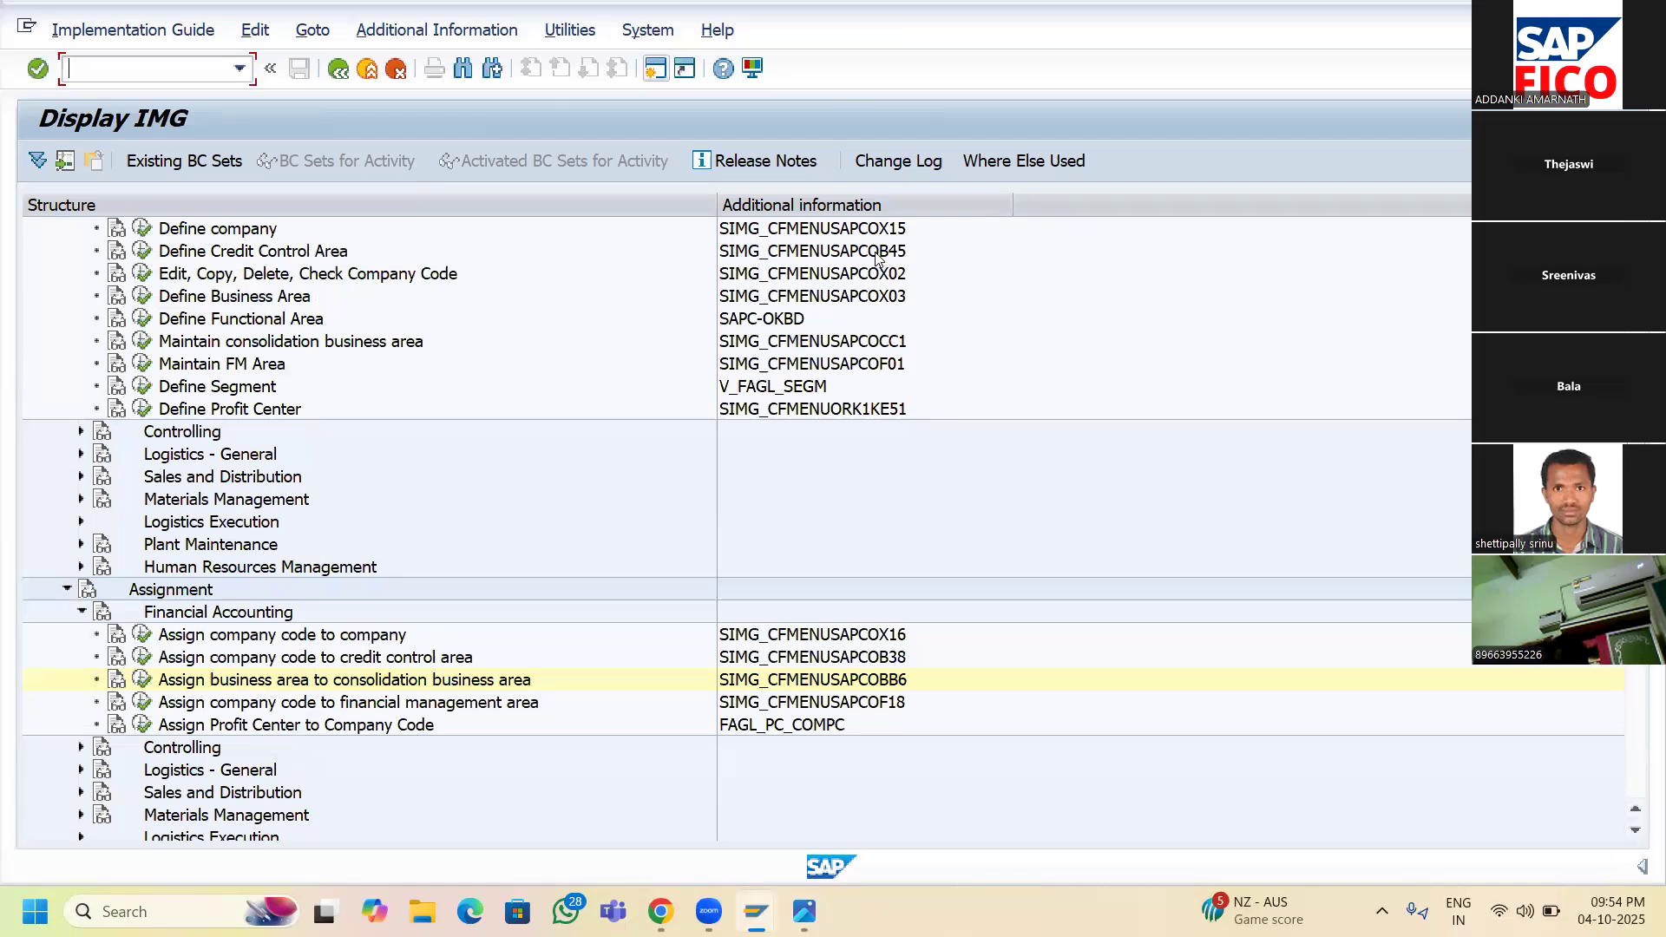
click(143, 251)
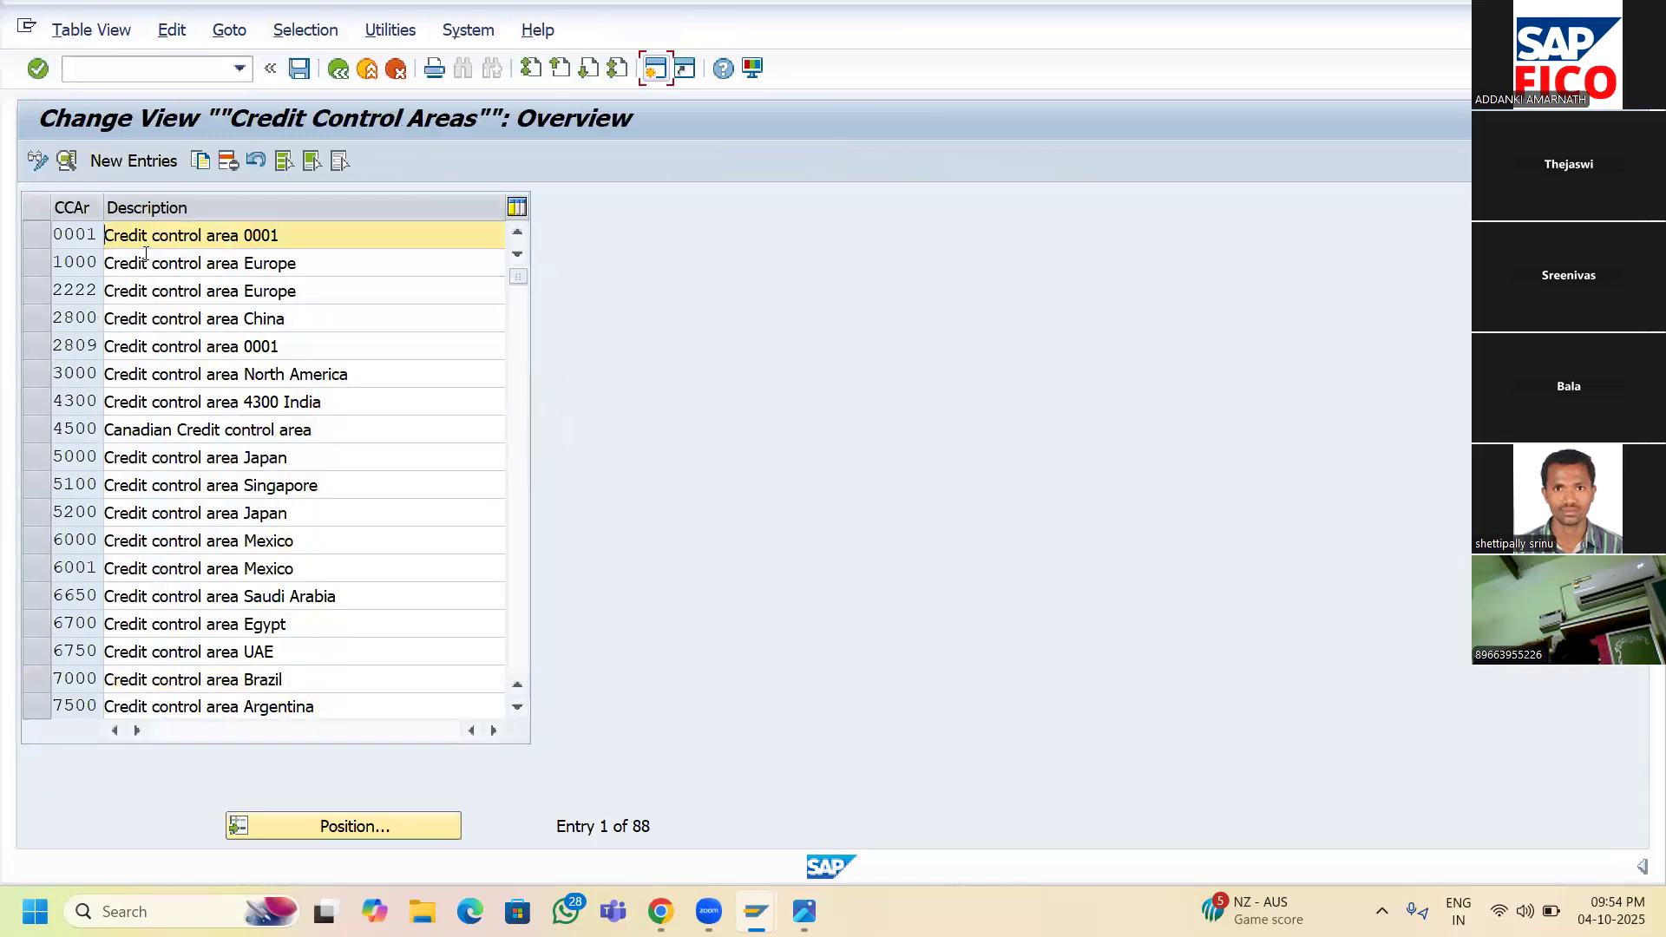
click(139, 156)
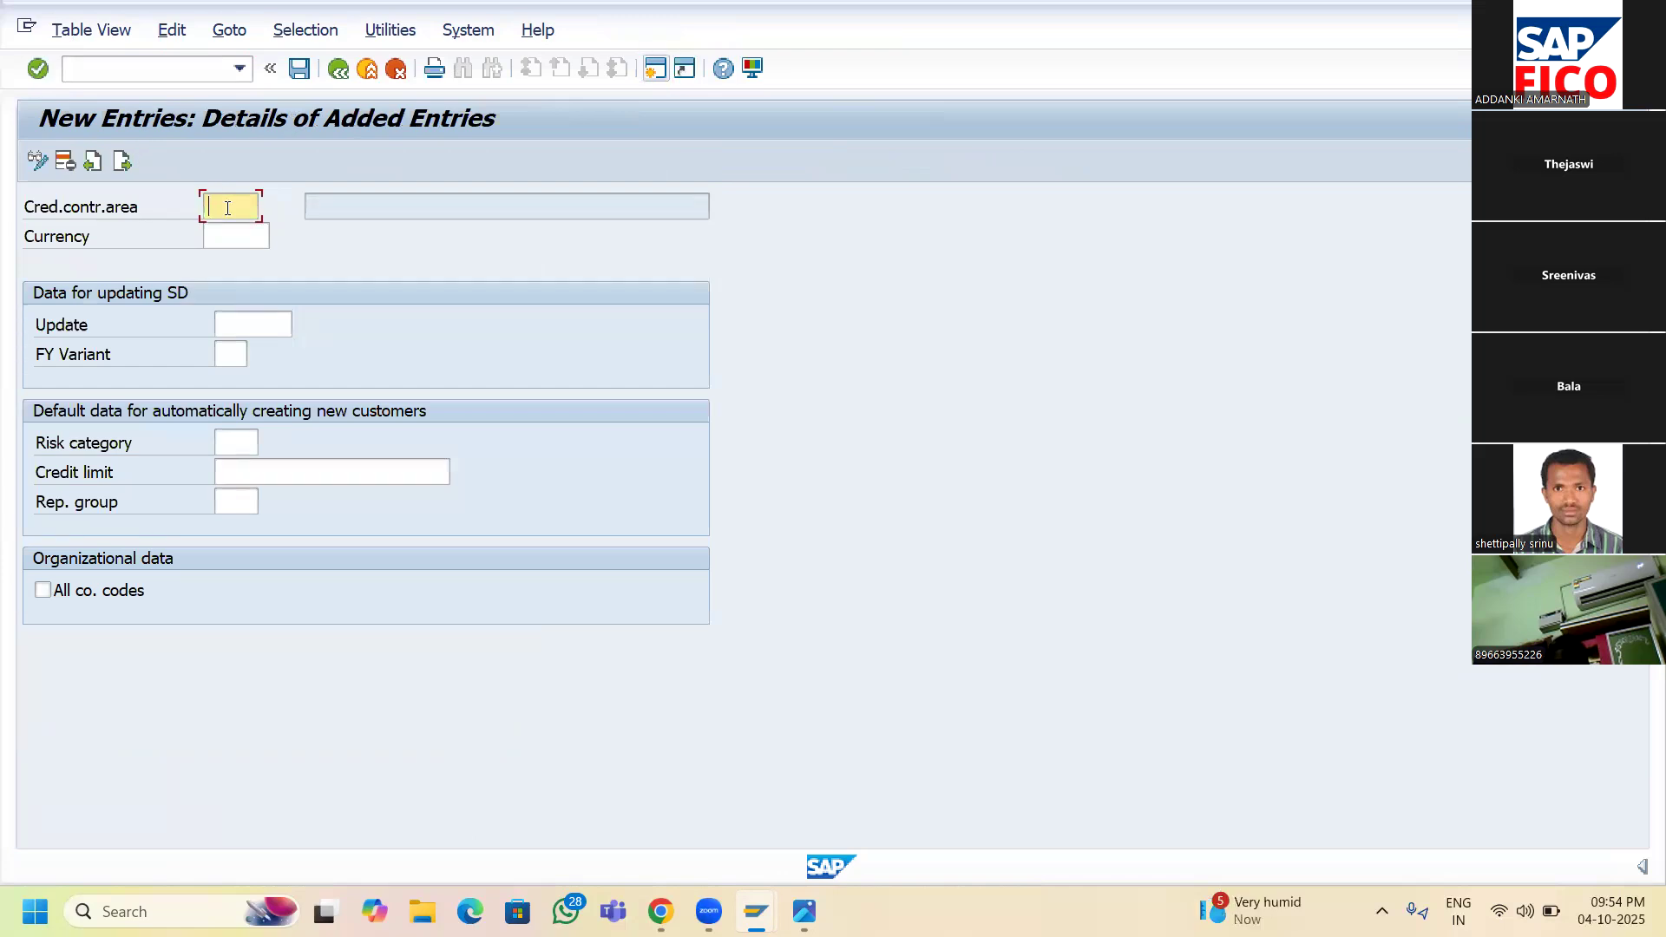
text(SRCA)
click(217, 244)
text(INR)
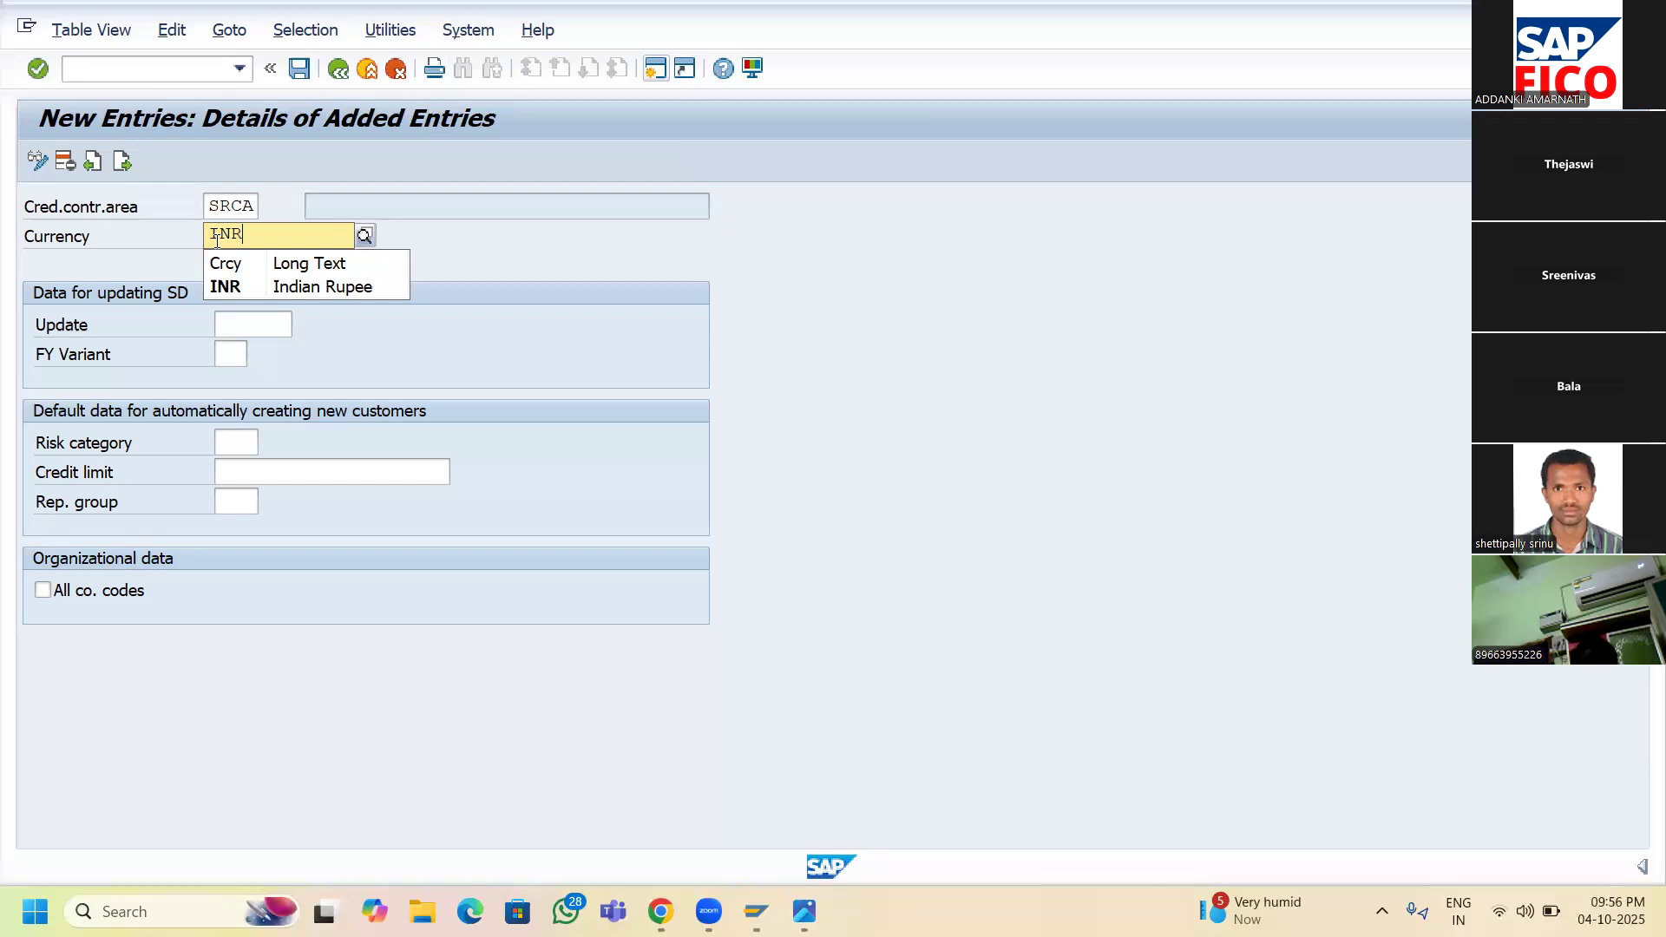
click(251, 285)
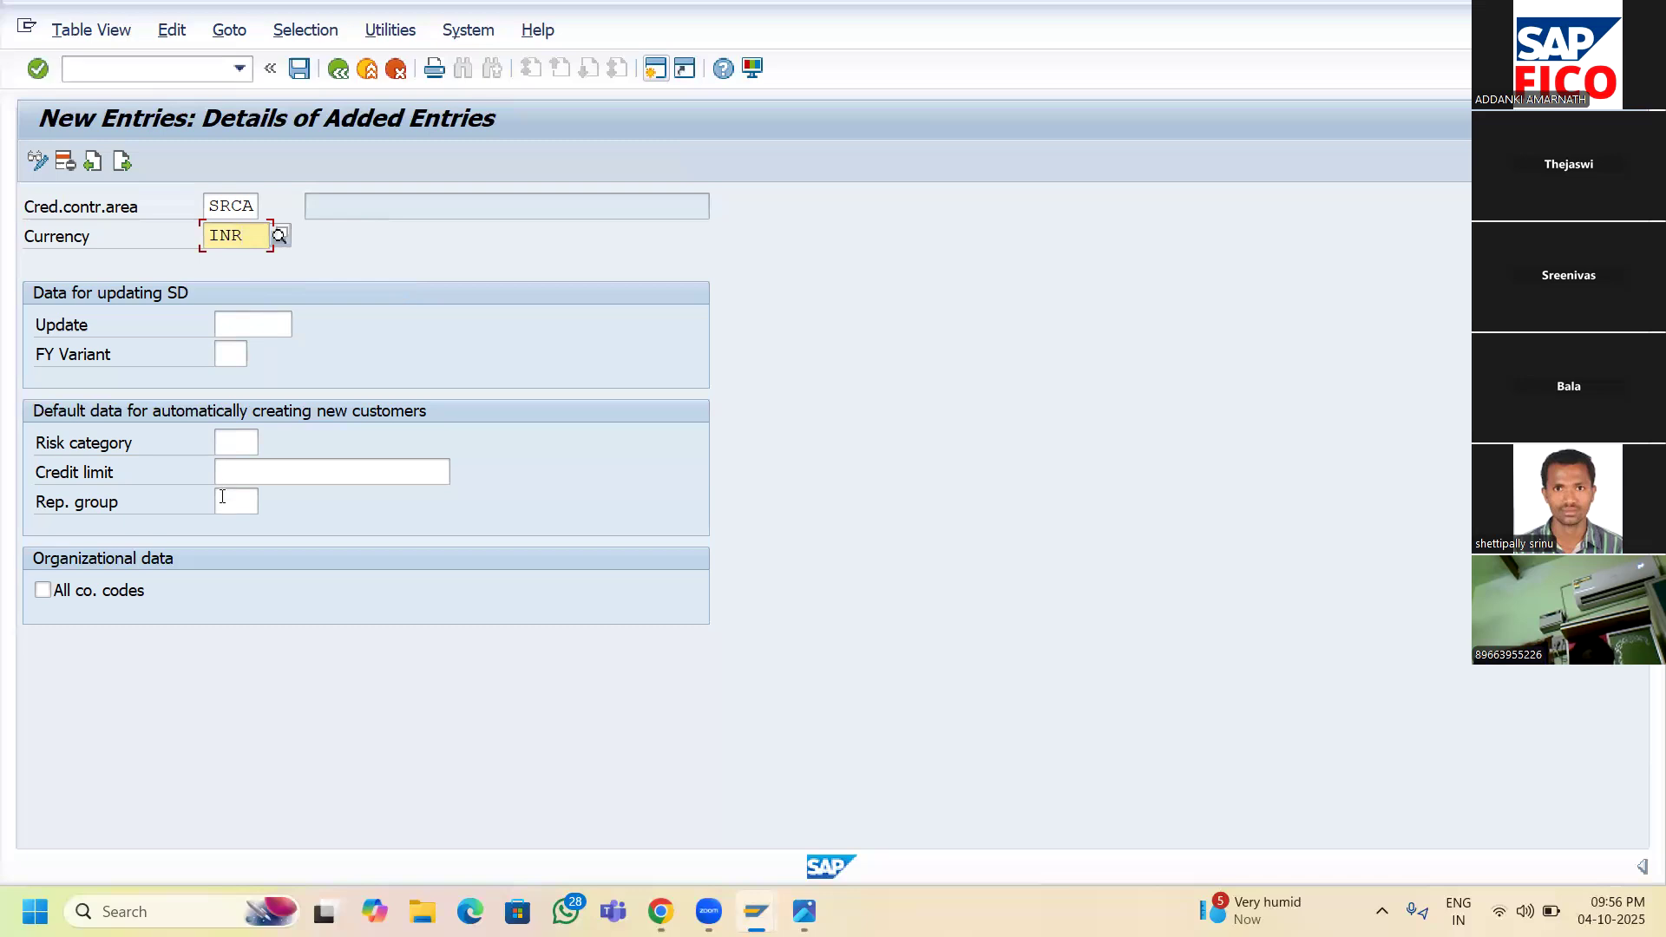
click(235, 469)
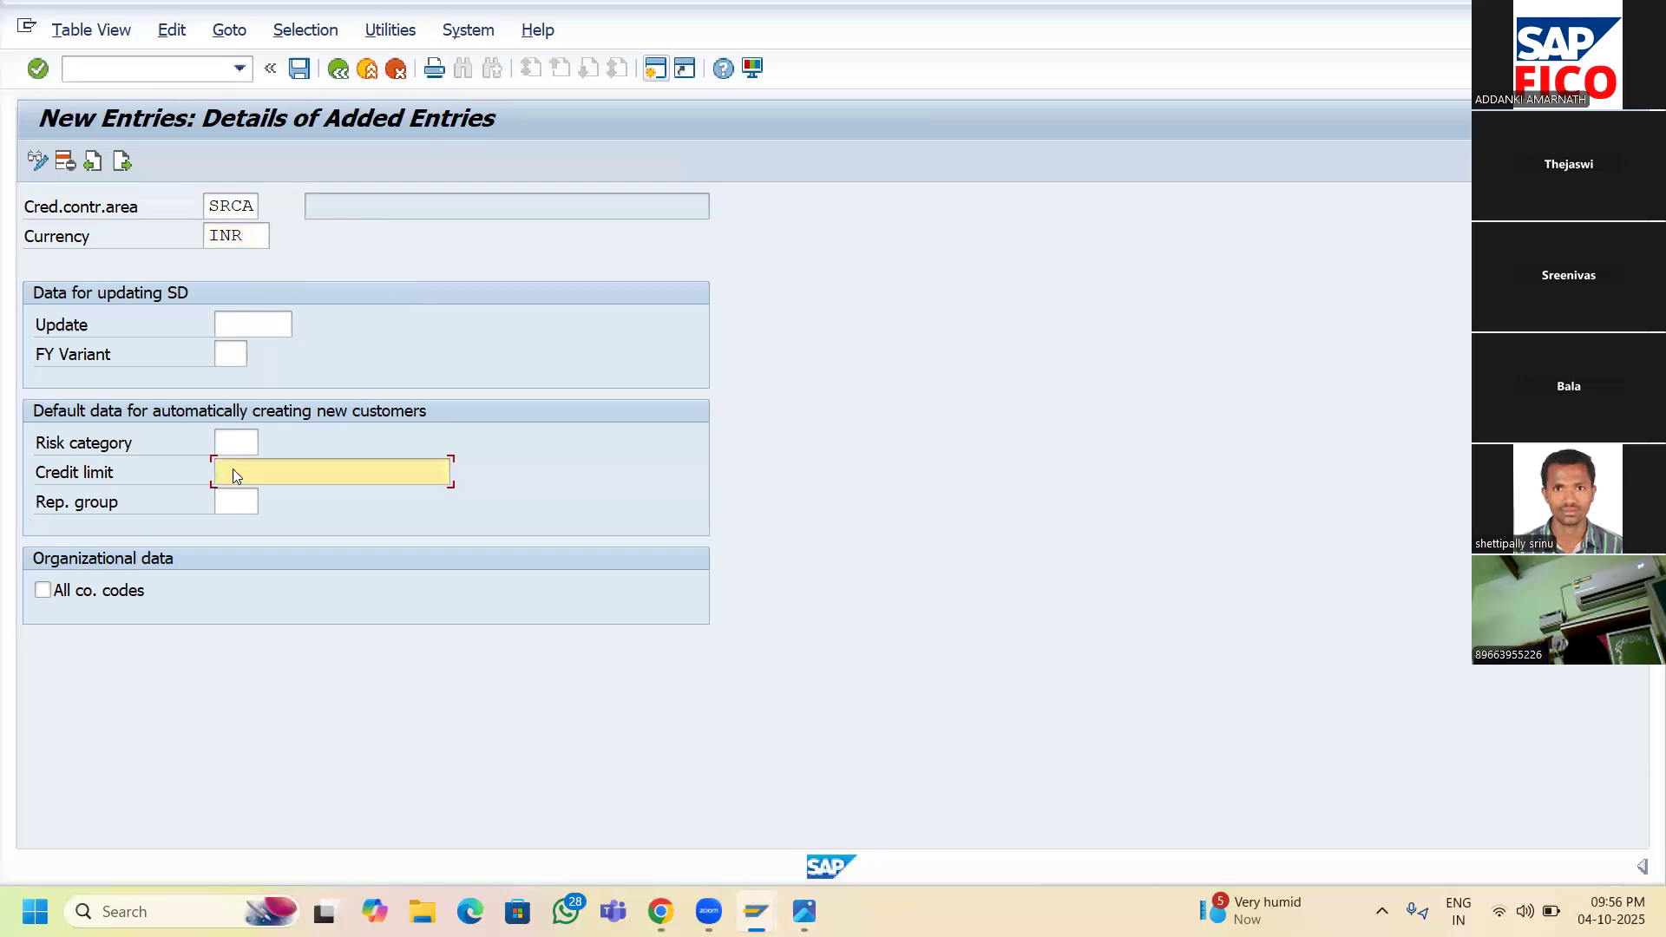
text(999999999)
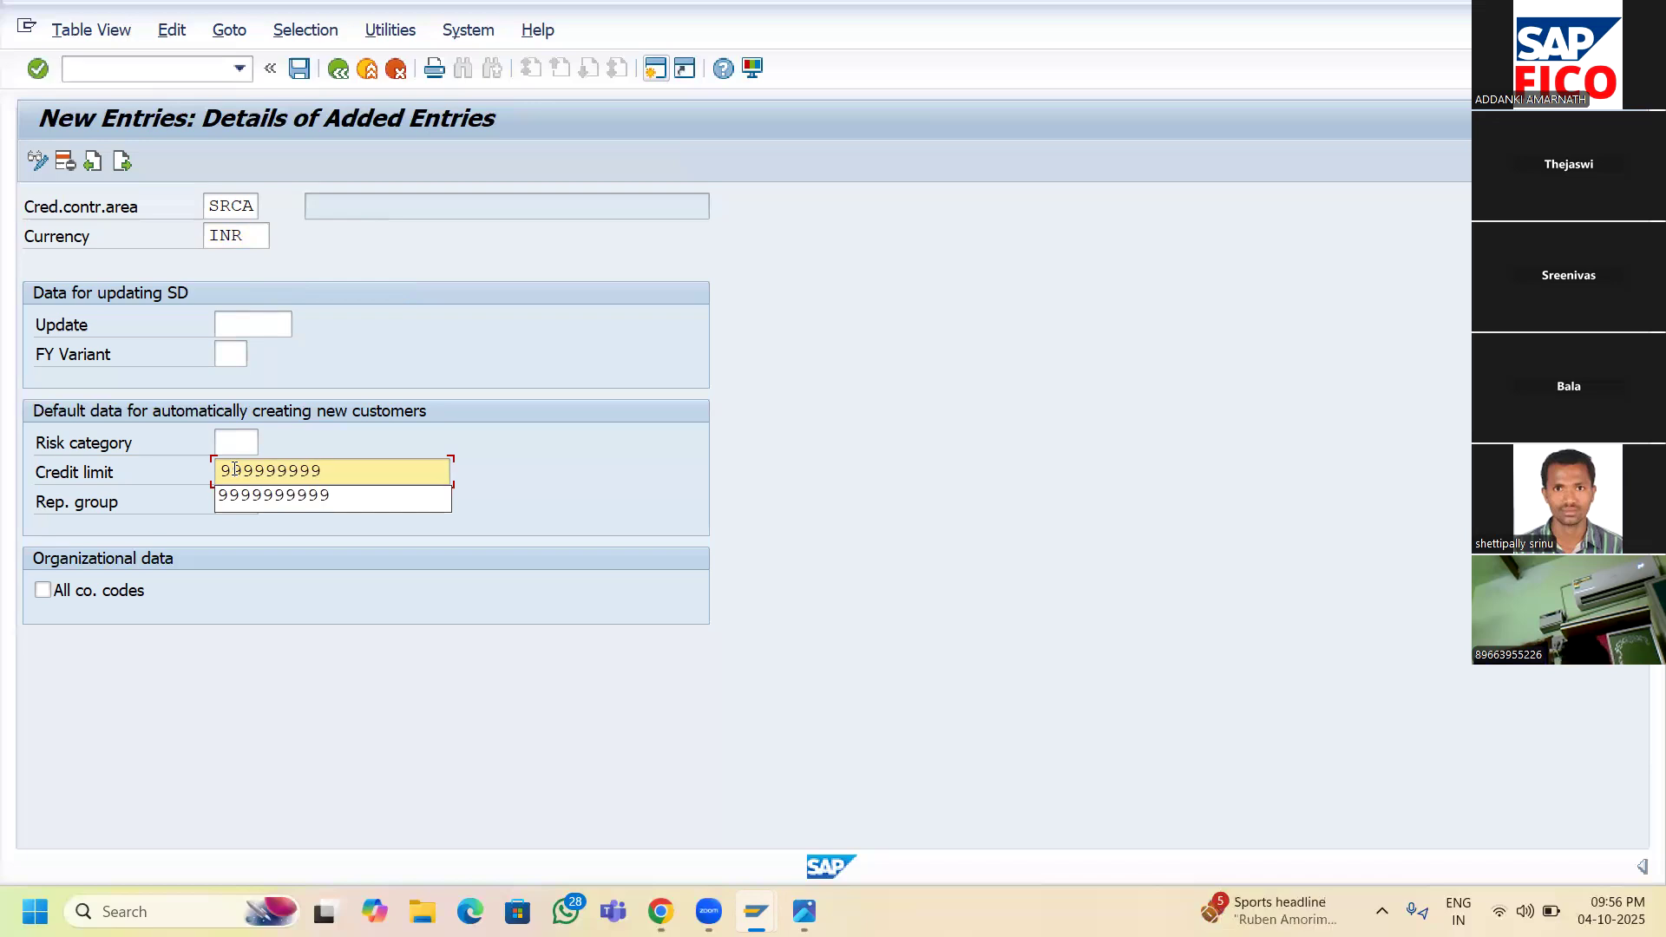
text(9)
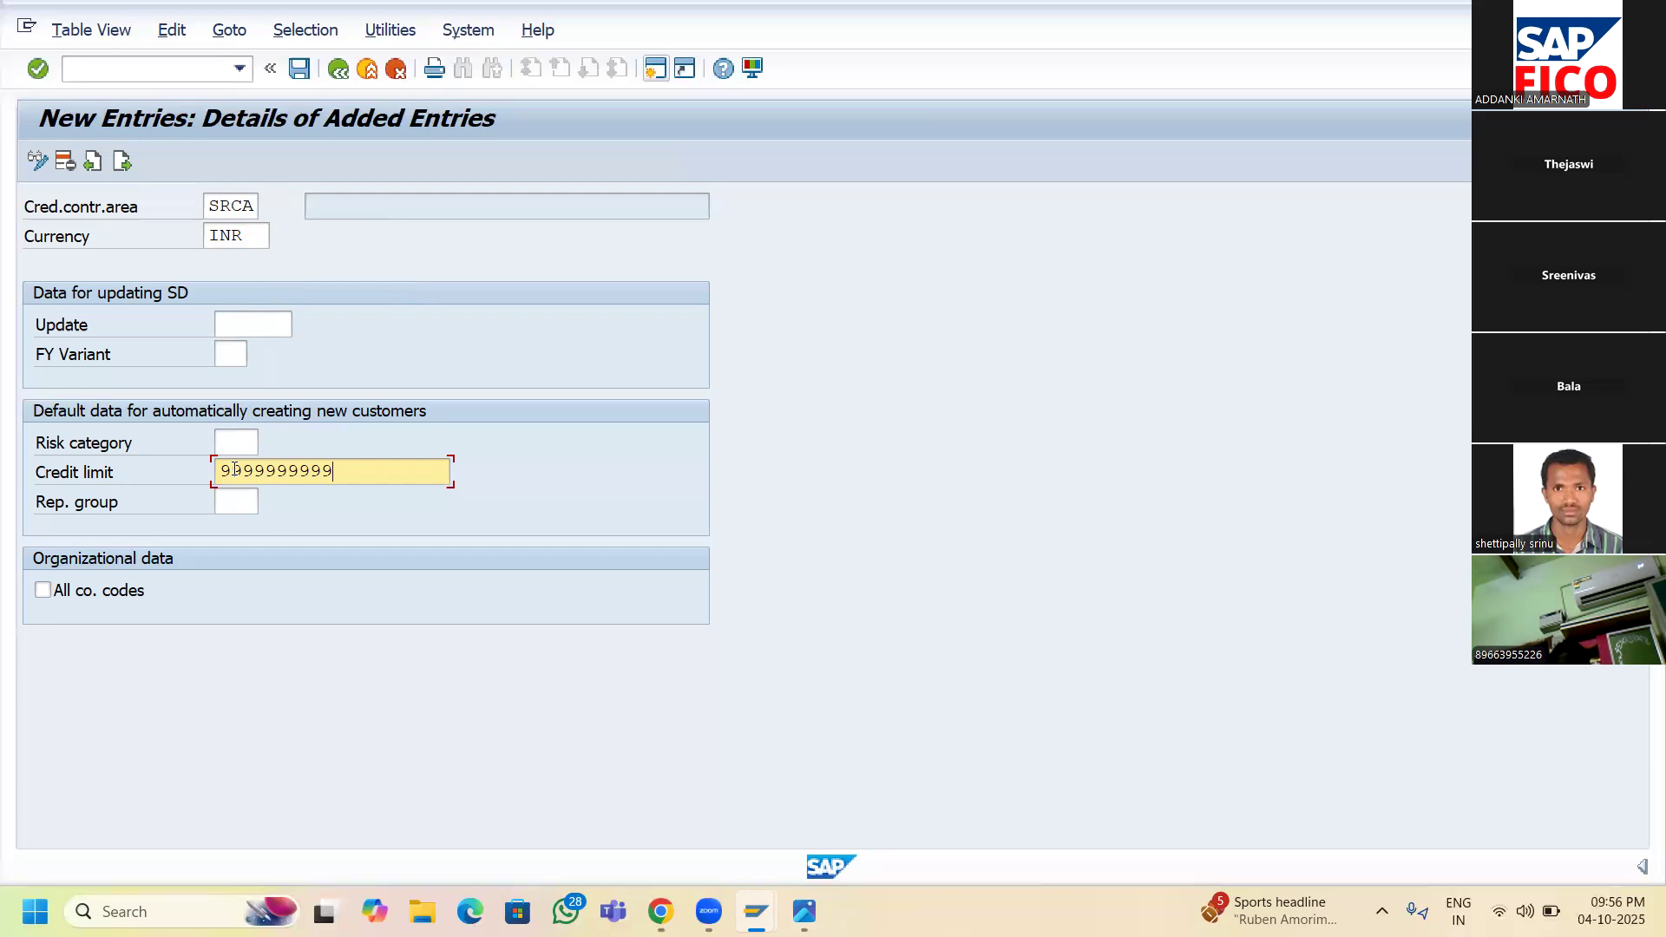
key(Return)
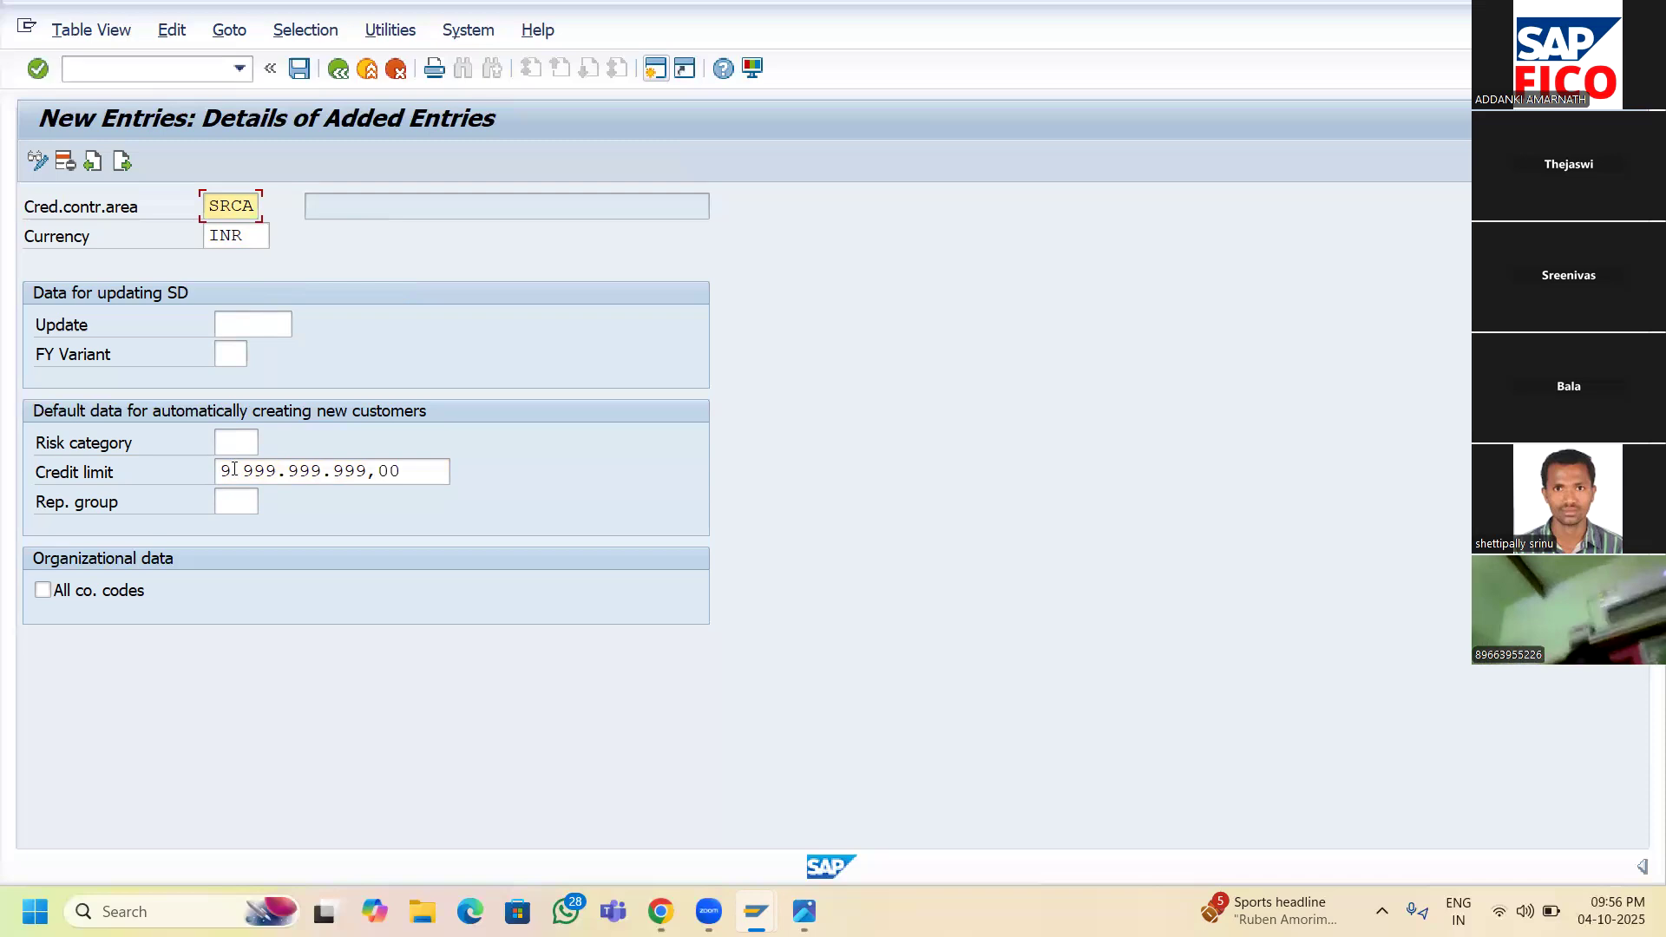
click(340, 77)
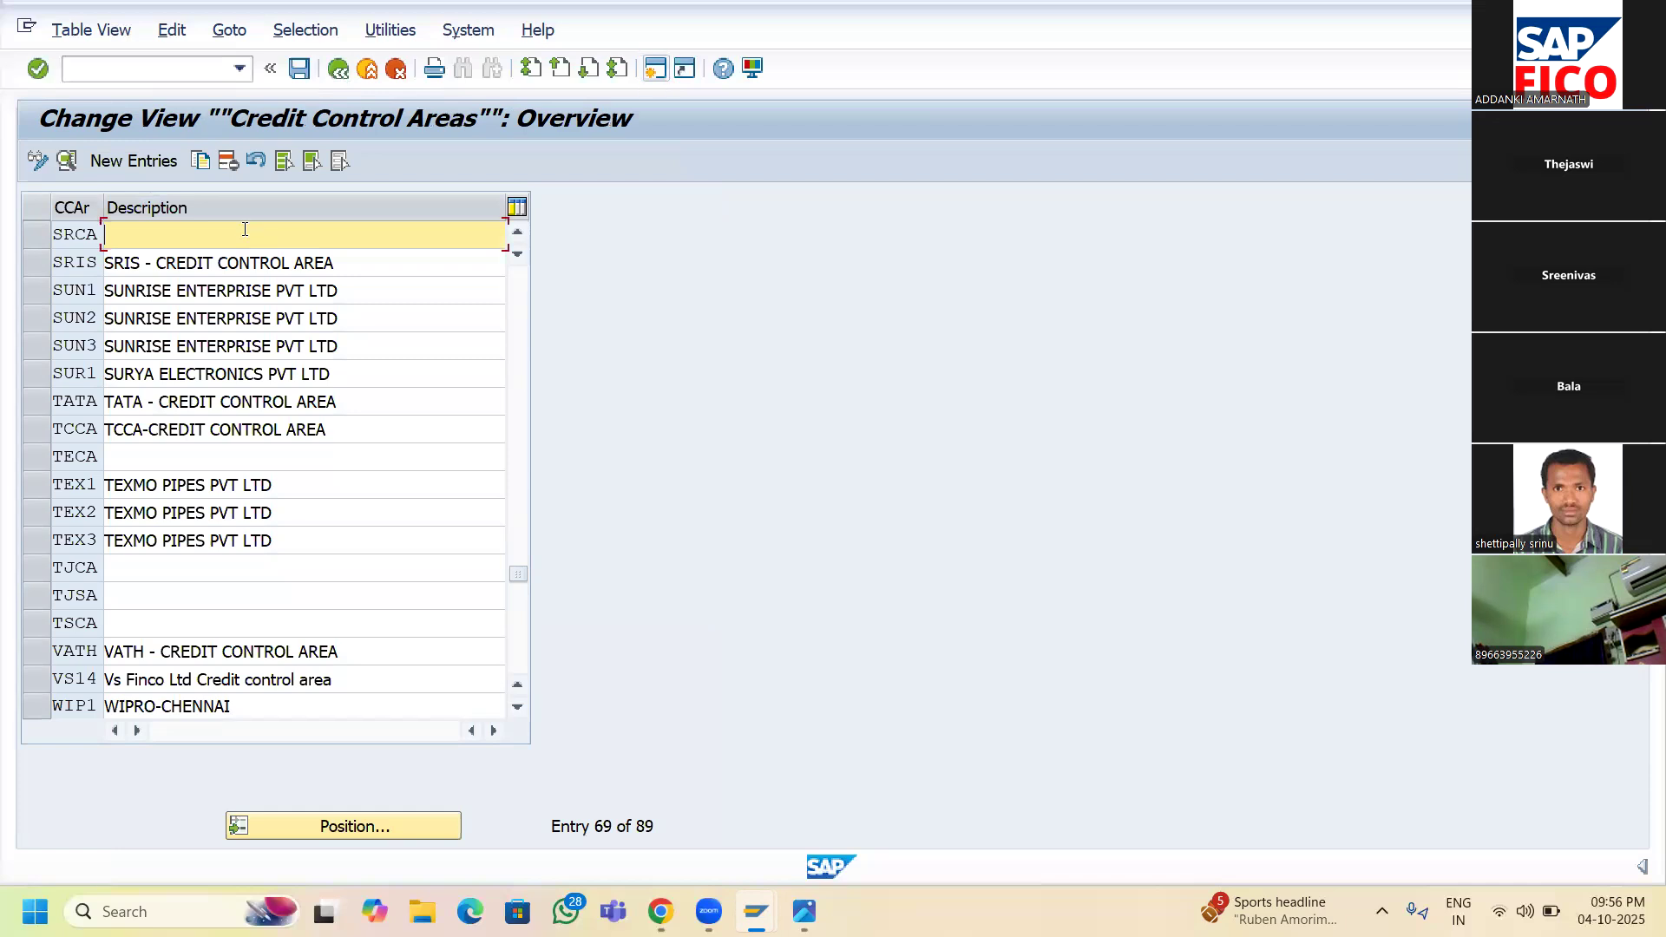
- Enter 'CREDIT CONTROL AREA OF SR11' as the SRCA description
text(CREDIT CONTROL)
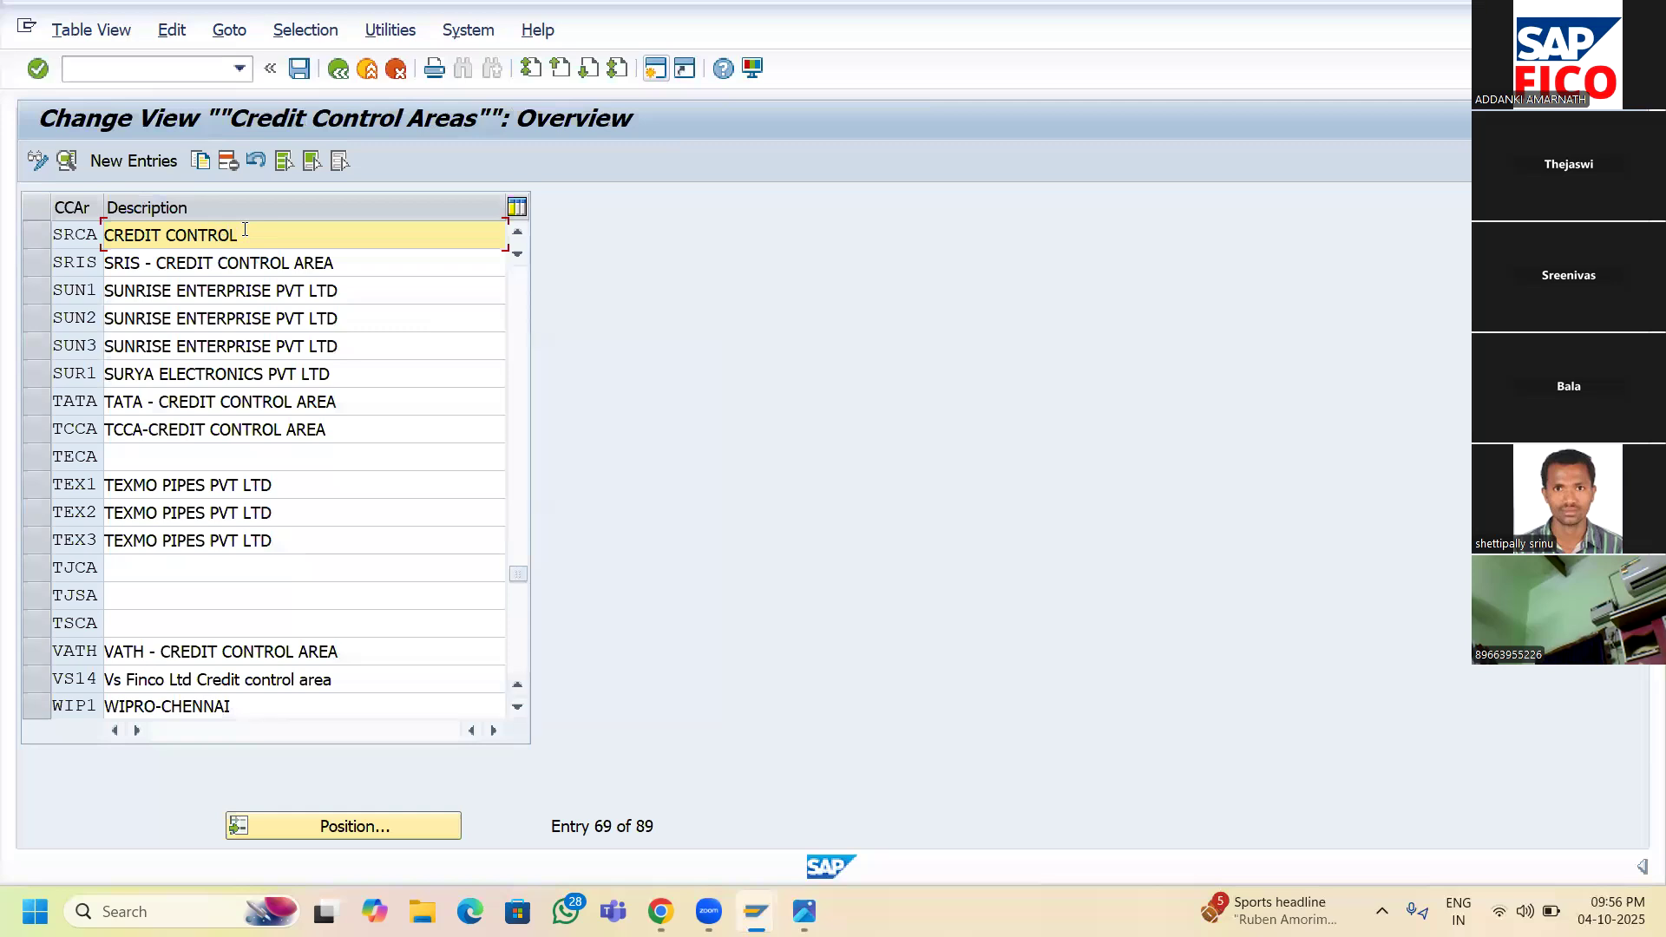
text( AREA OF SR11)
- Save SRCA and confirm the existing customizing request
click(298, 71)
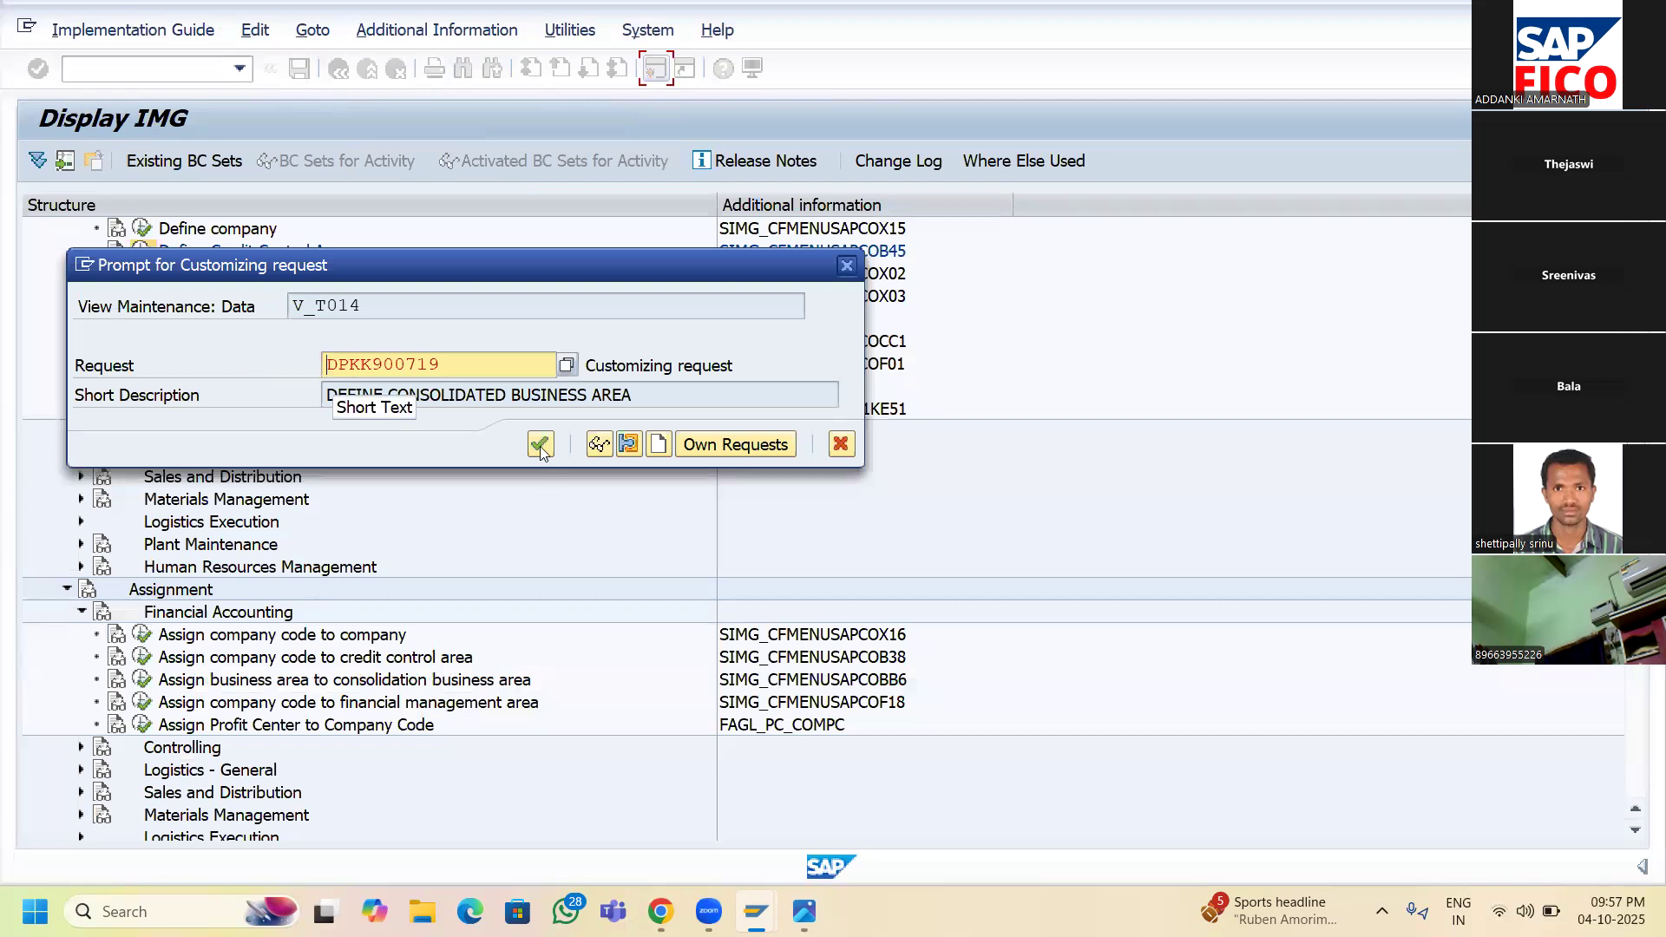
click(541, 444)
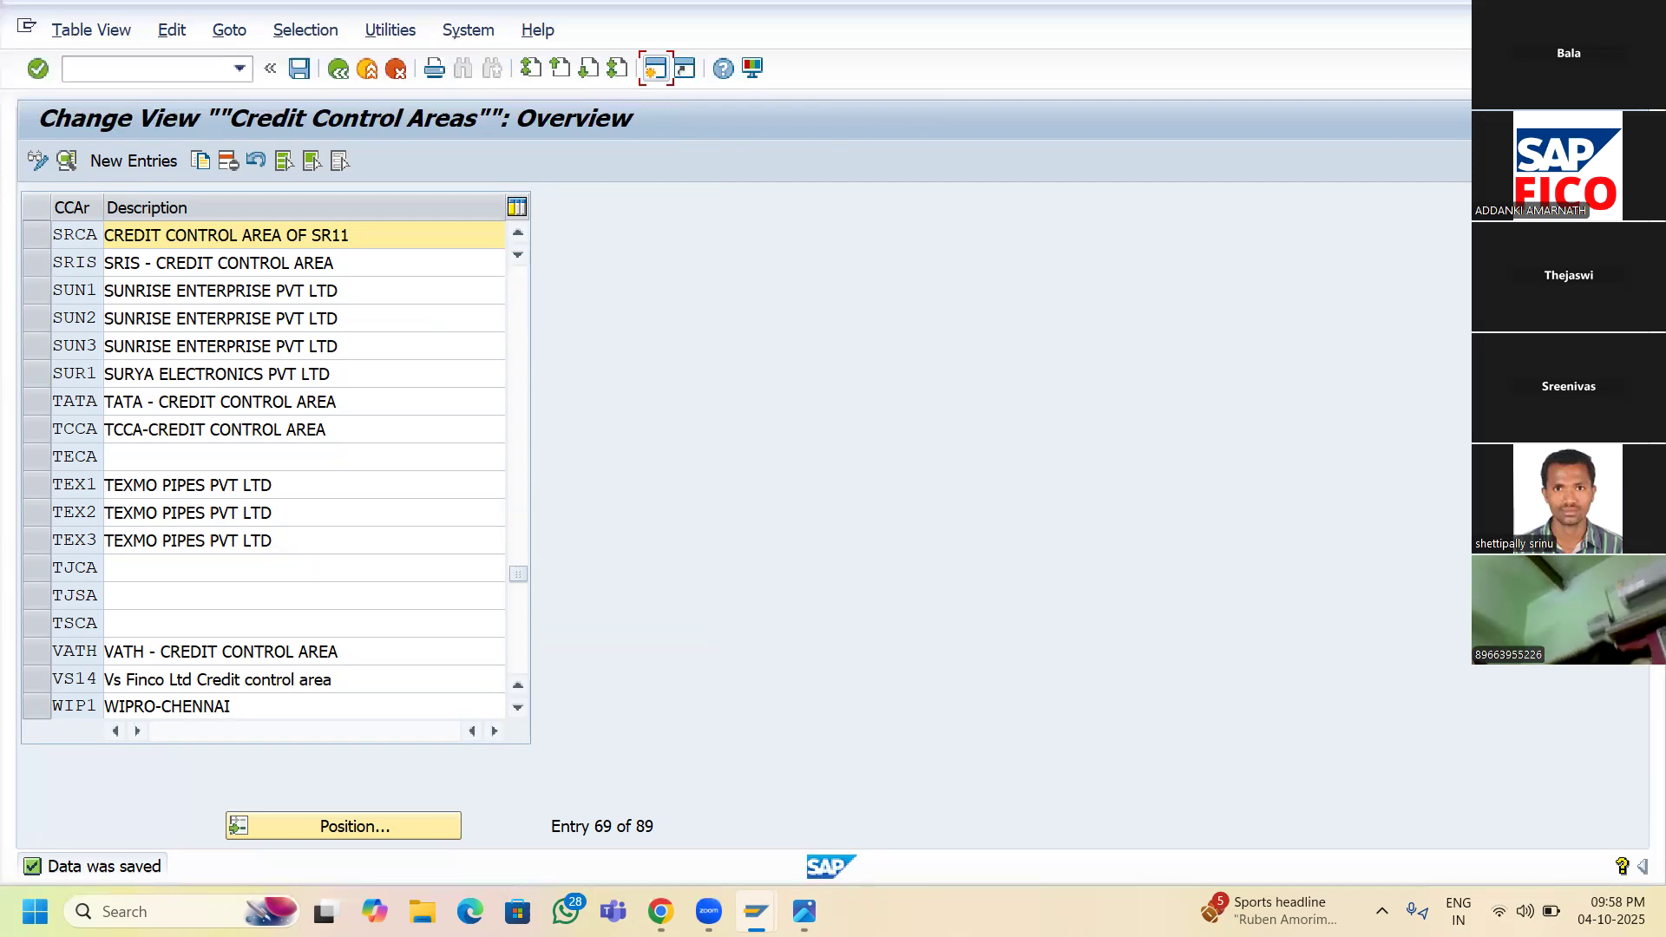
- Show the Enterprise Structure step list in Photos and adjust the zoom to read it
mouse_move(805, 911)
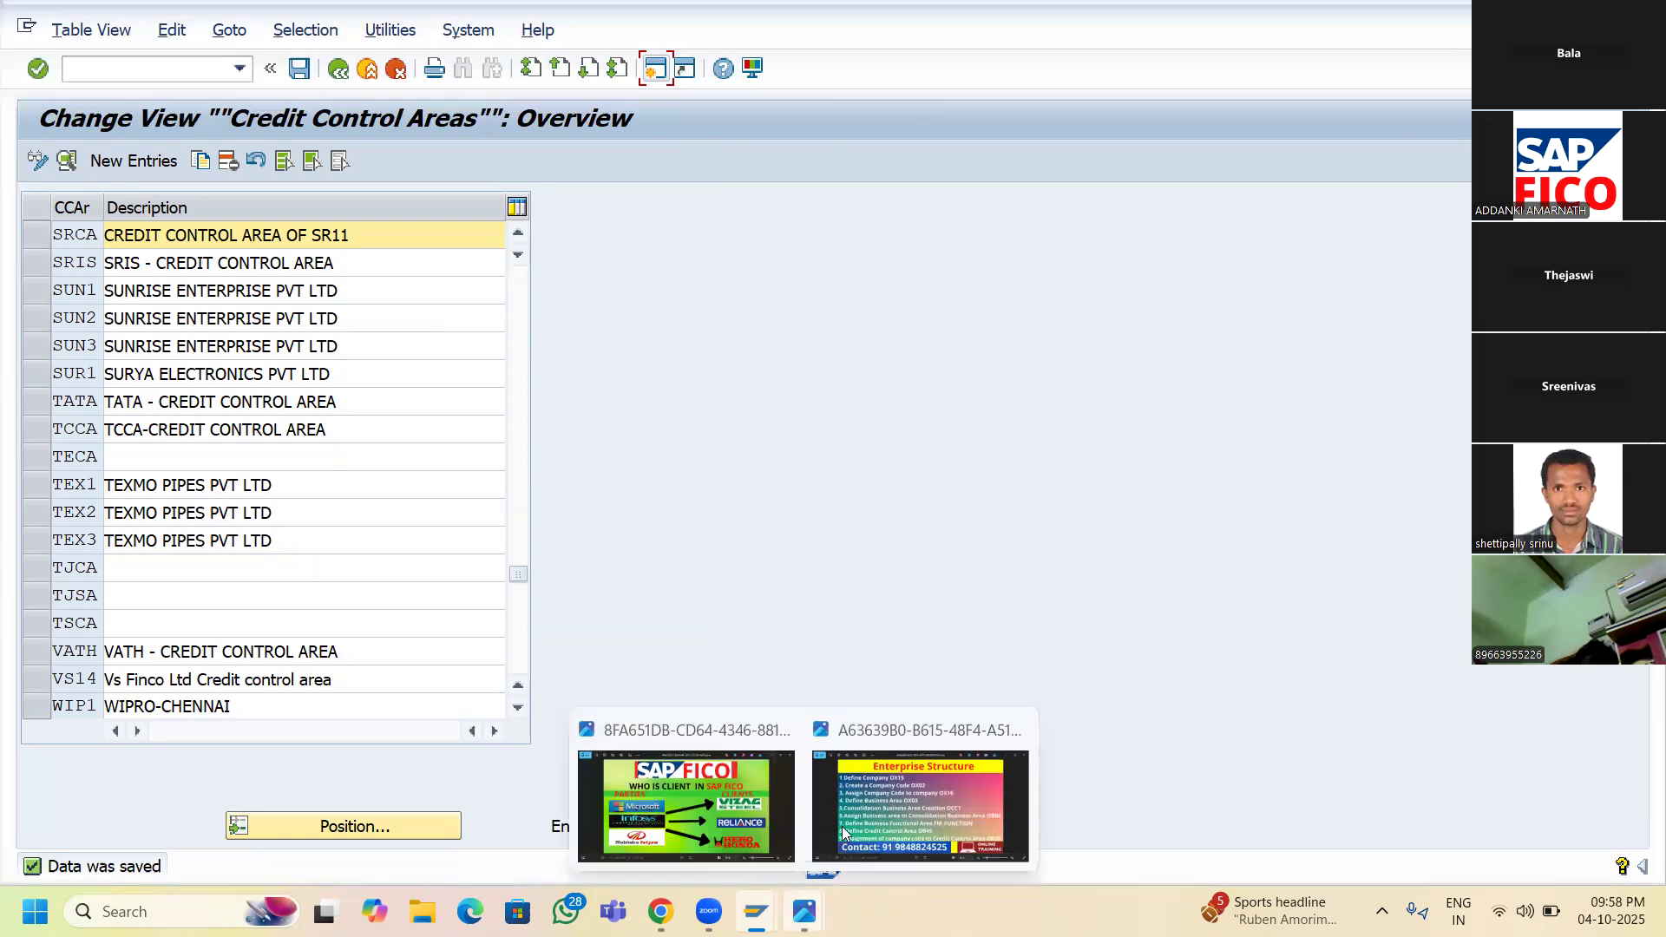
click(858, 795)
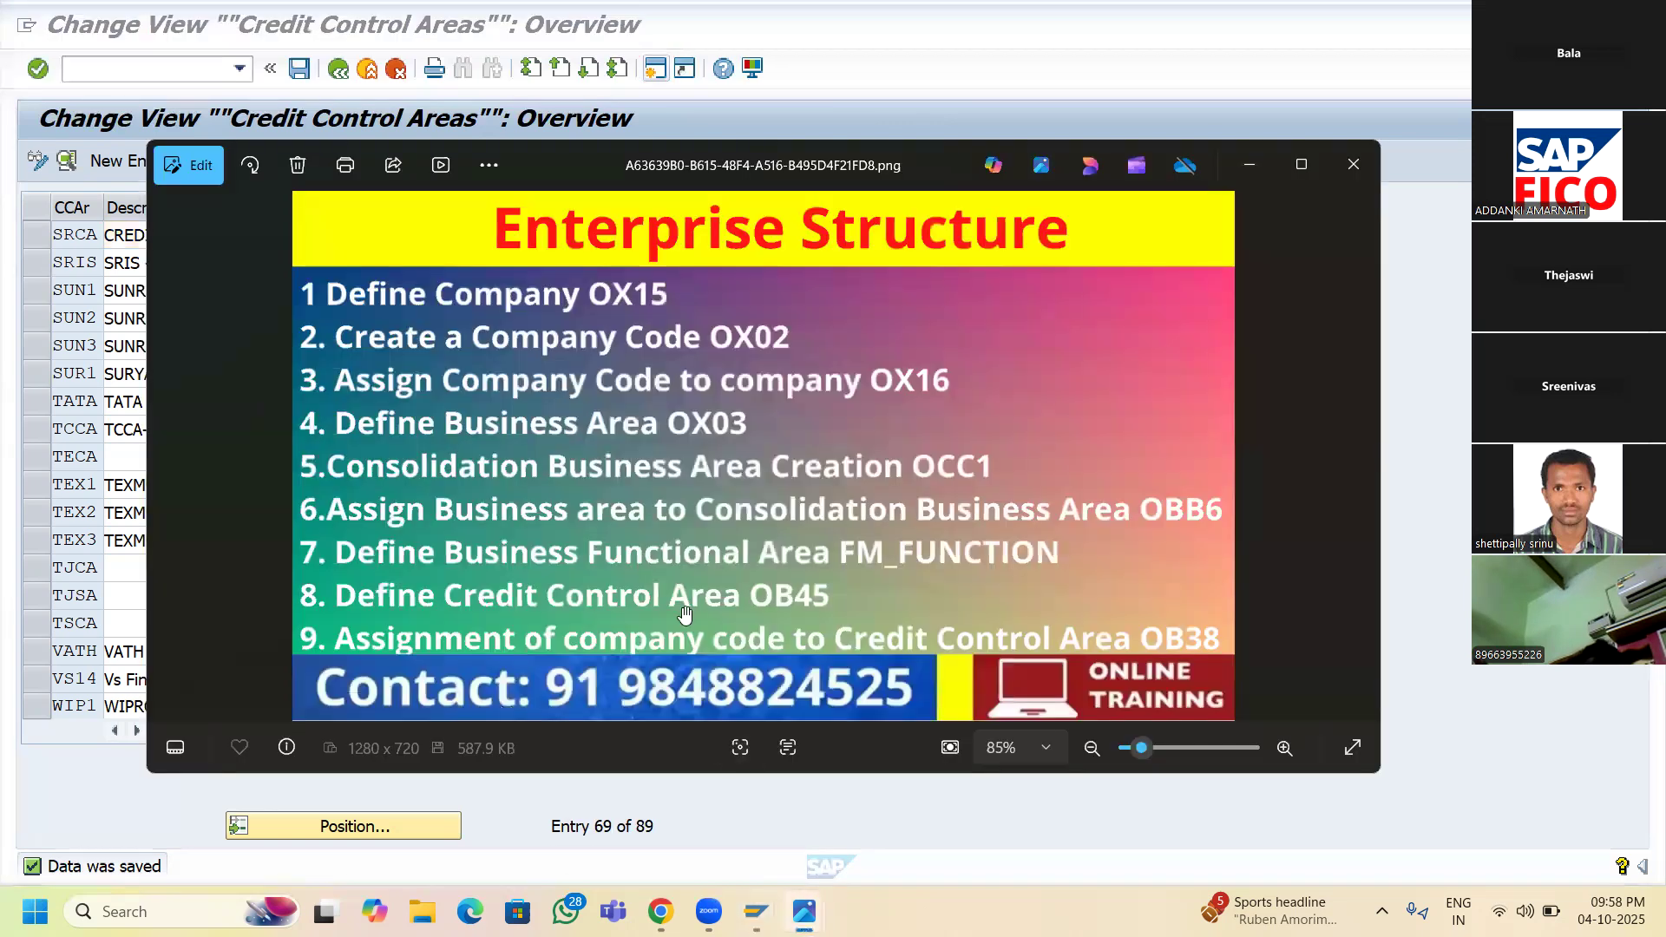
scroll(682, 608, up, 1)
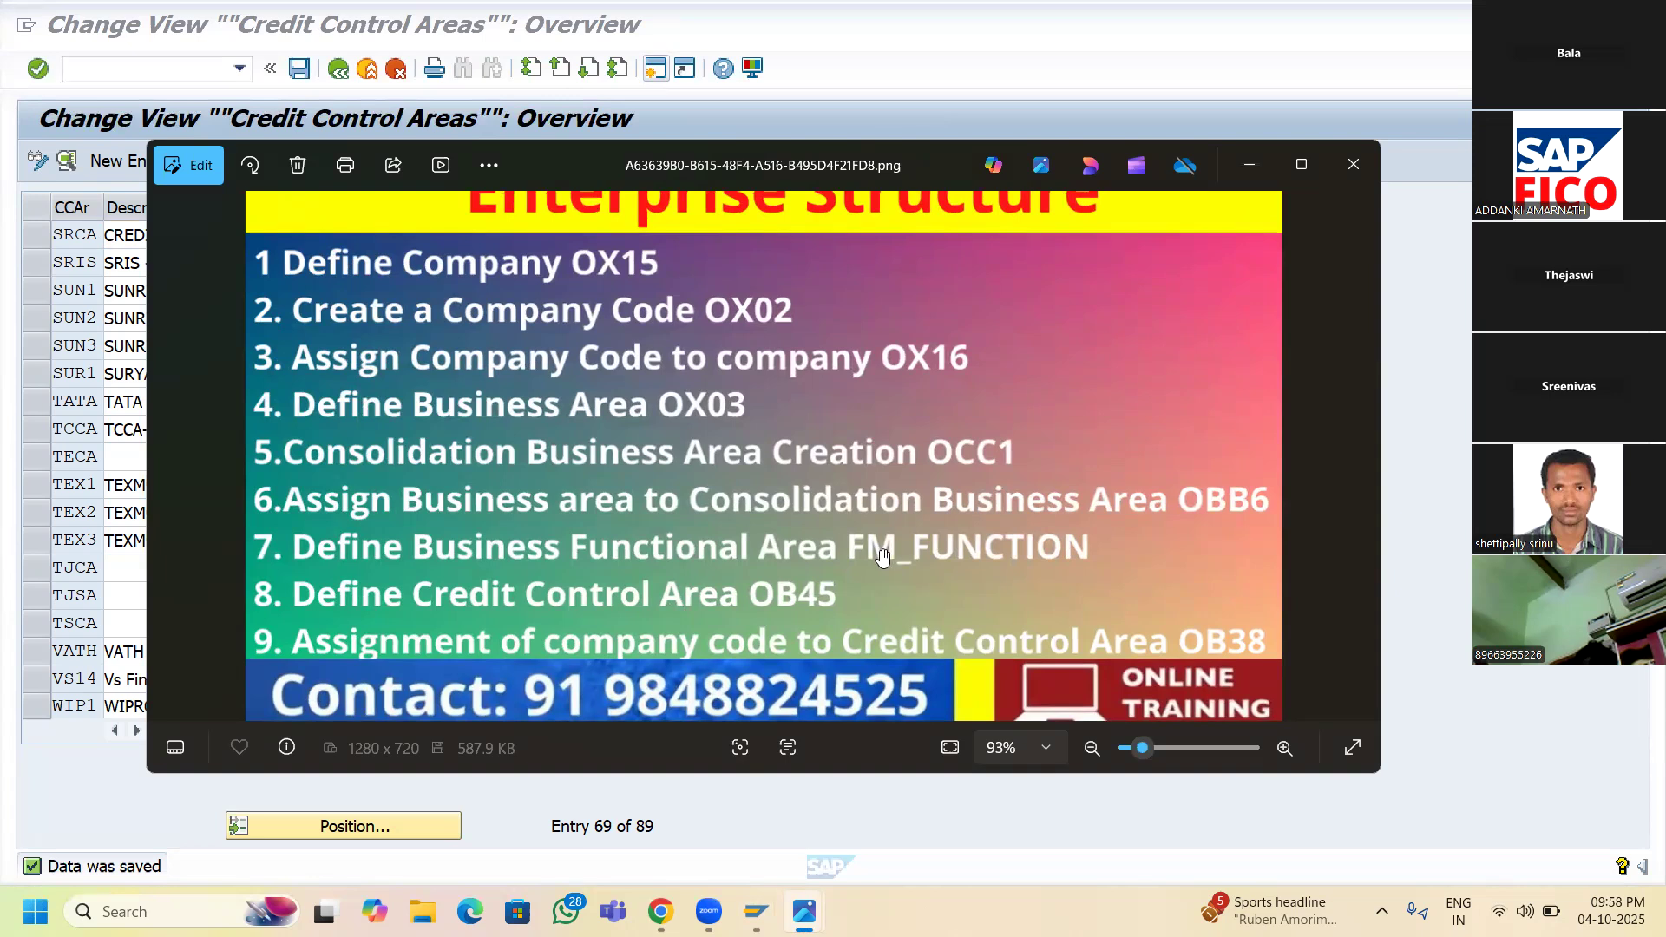
scroll(883, 556, up, 1)
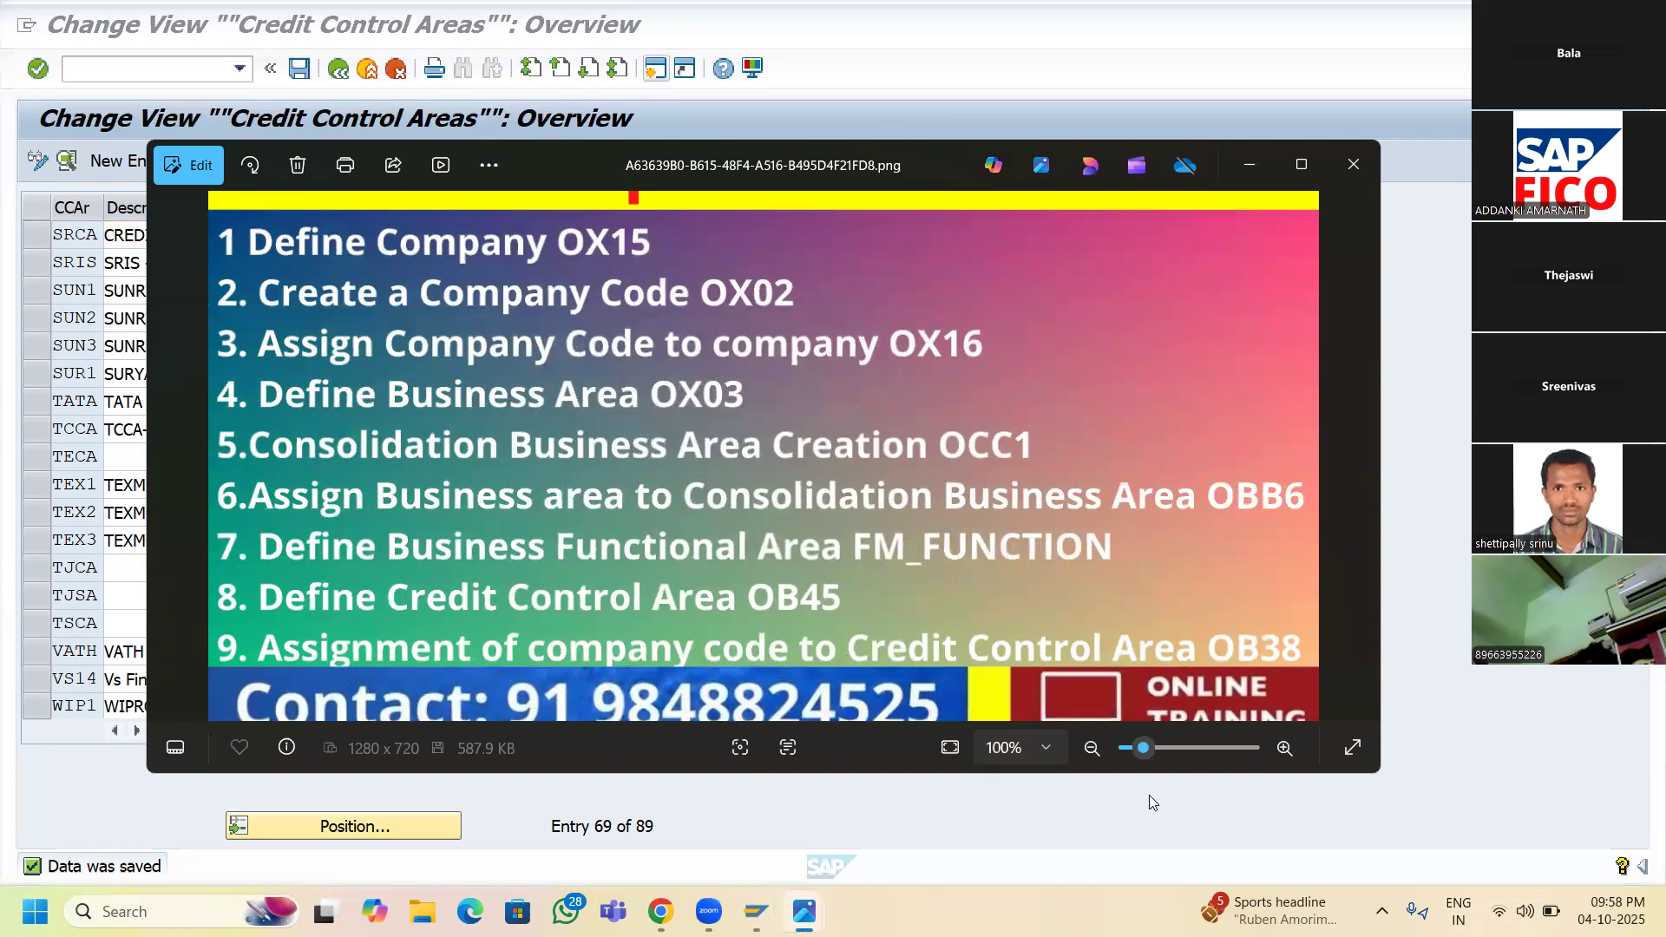
click(1095, 752)
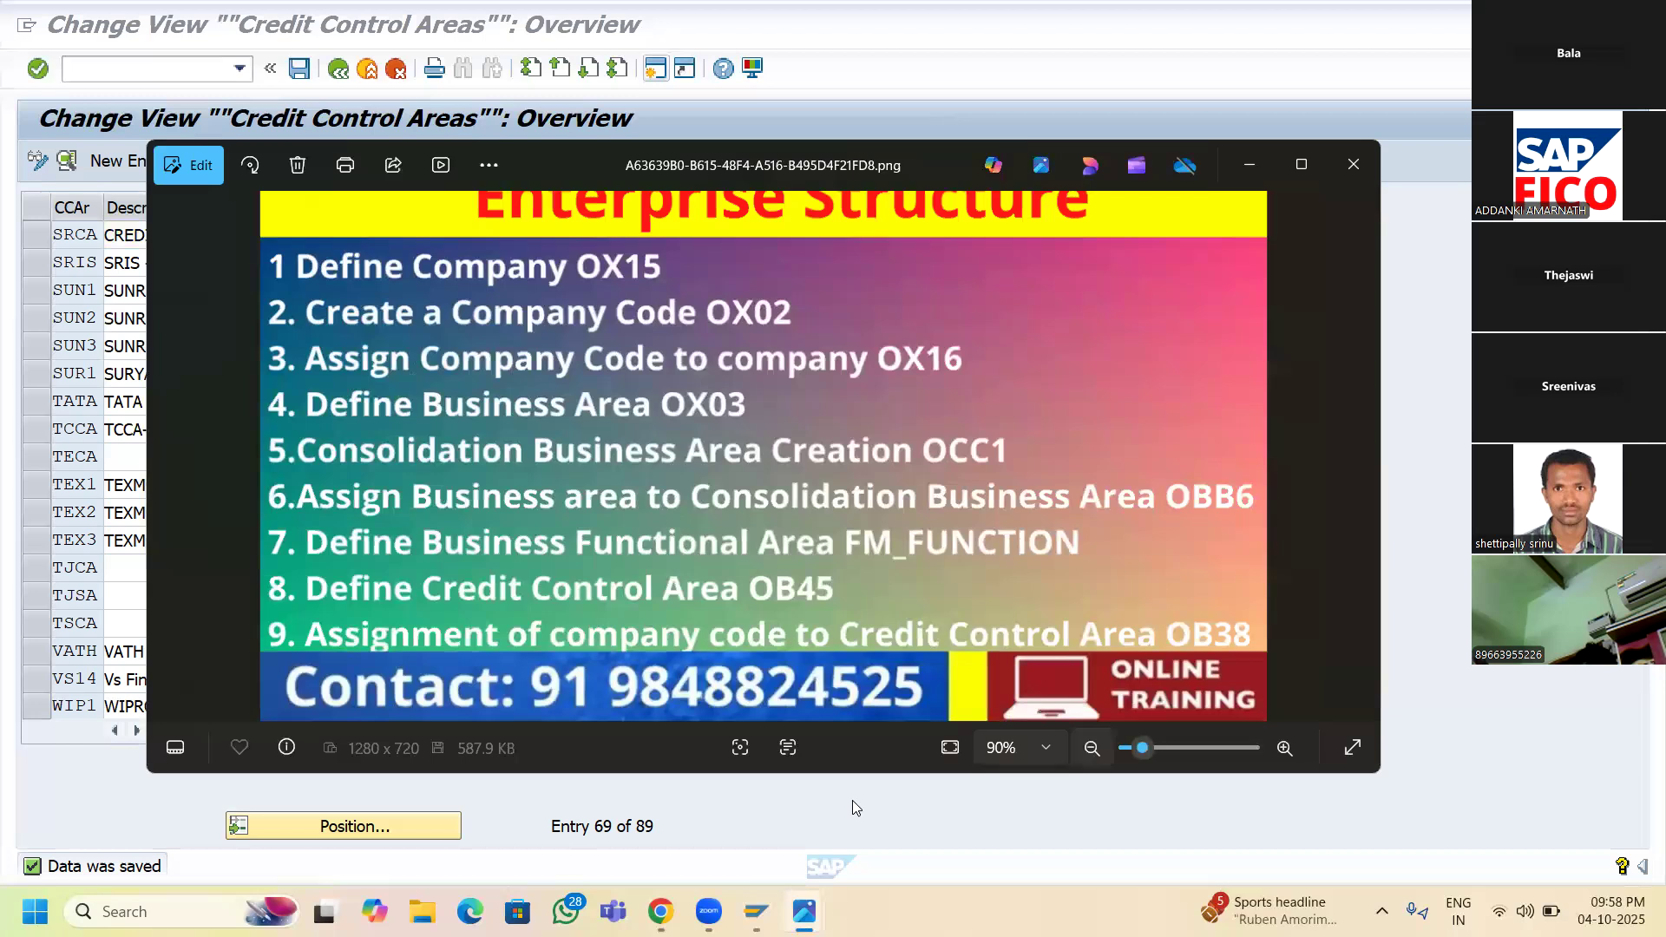
- Return from the Credit Control Areas list to the IMG tree and start Assign company code to credit control area
mouse_move(757, 911)
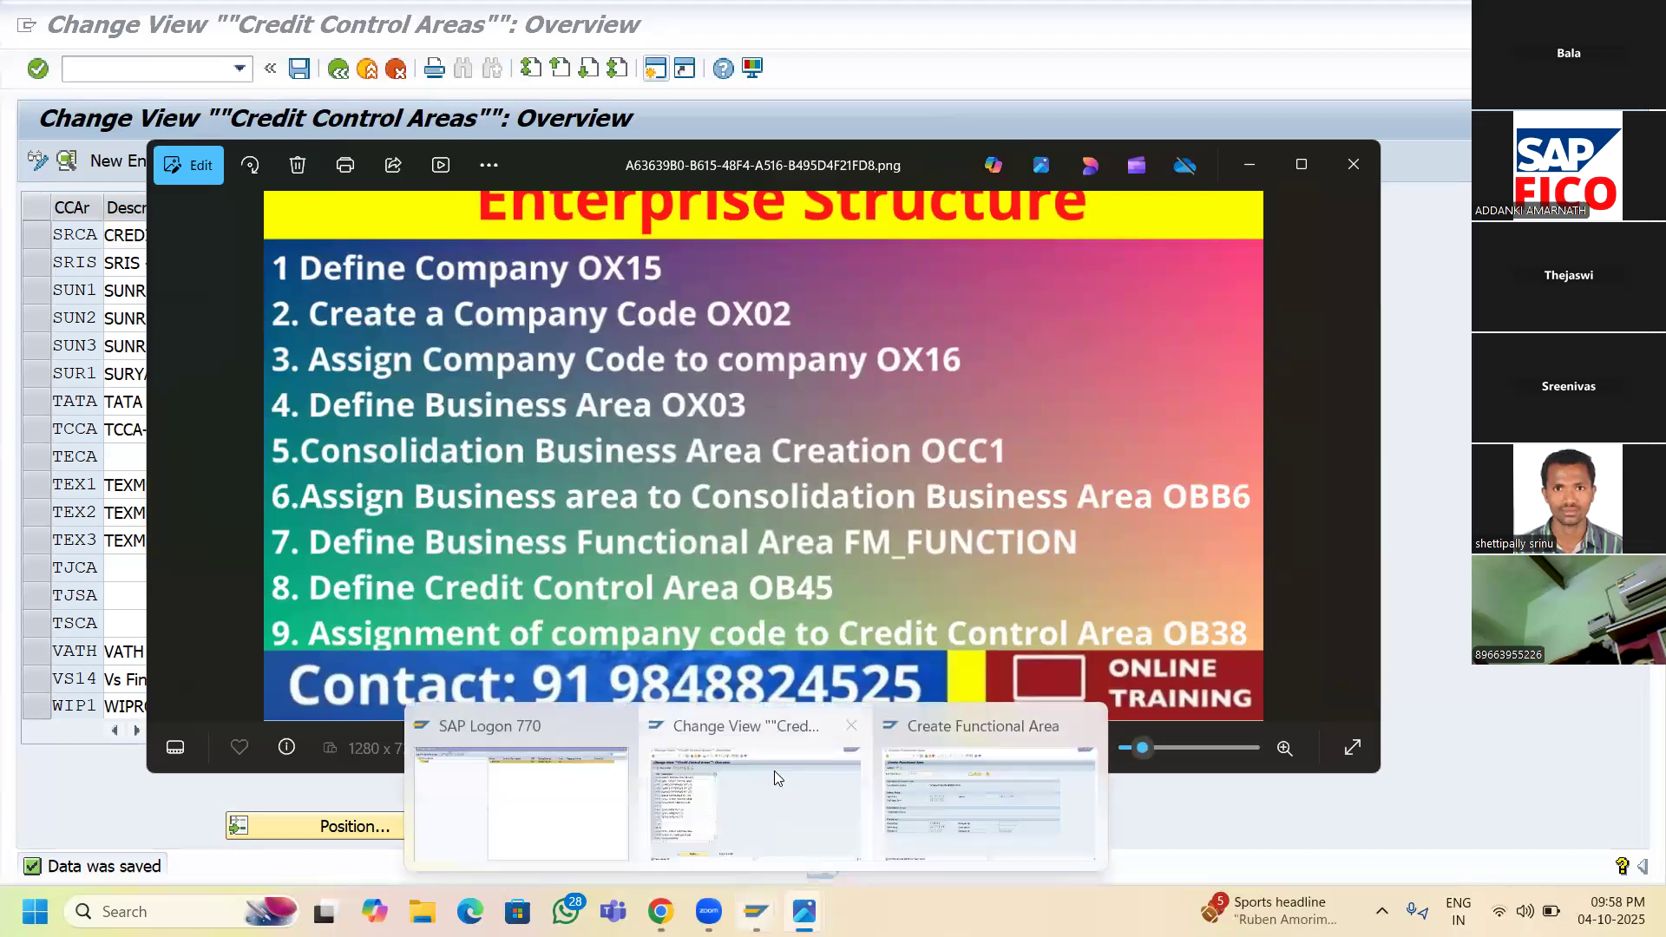
click(768, 727)
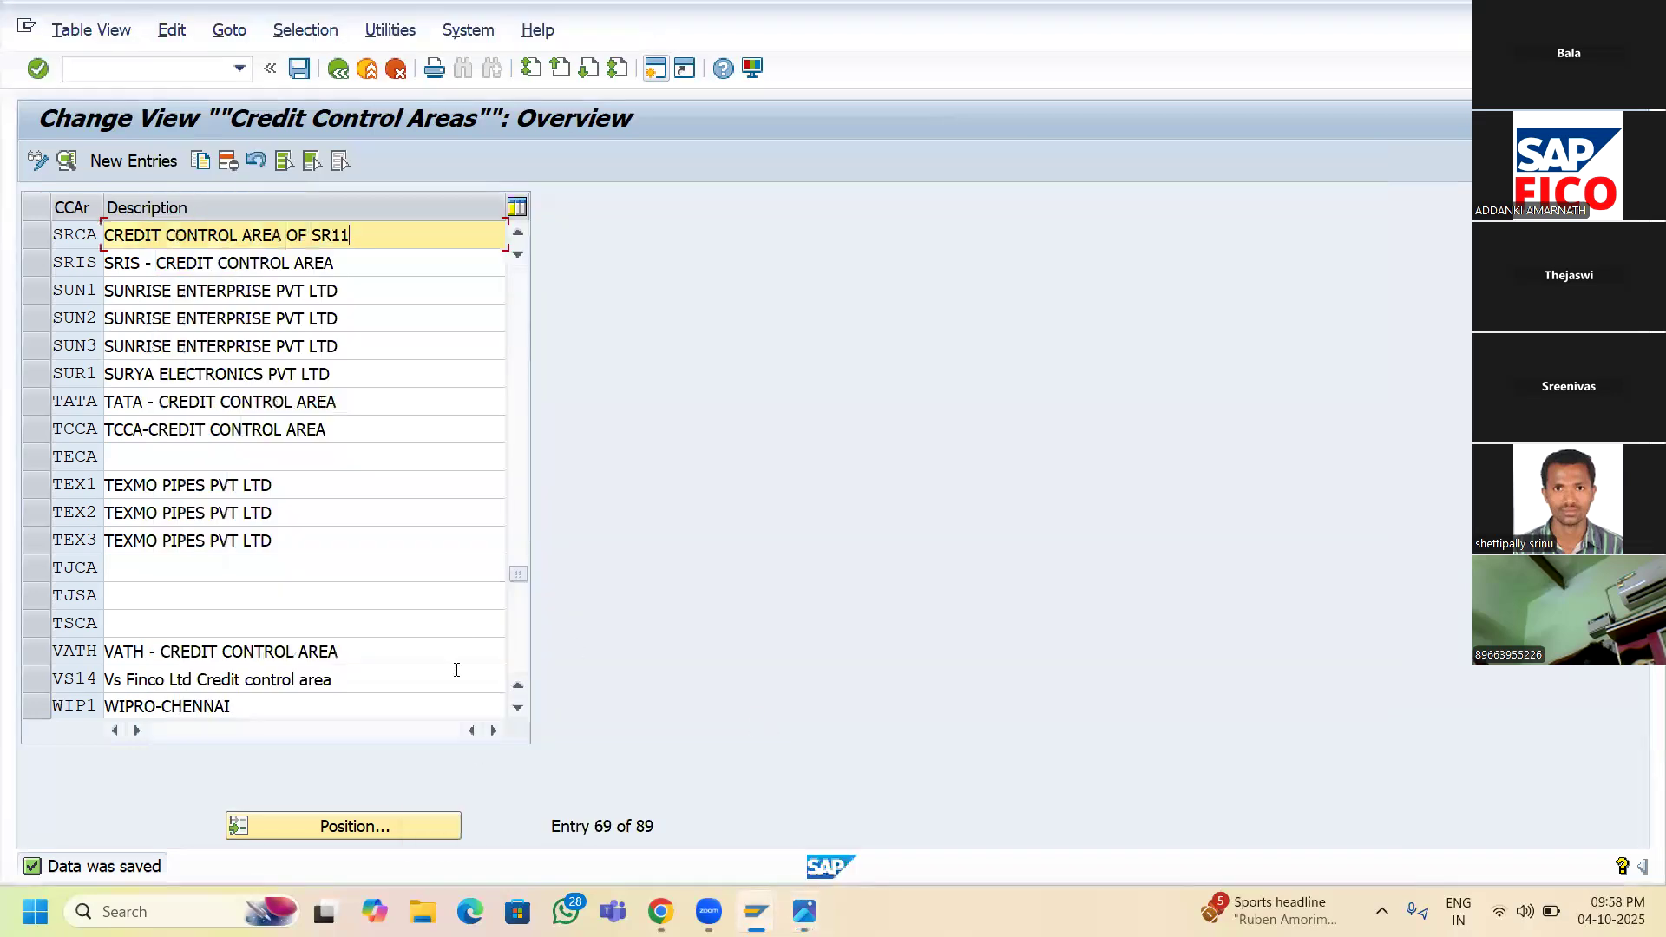
mouse_move(756, 911)
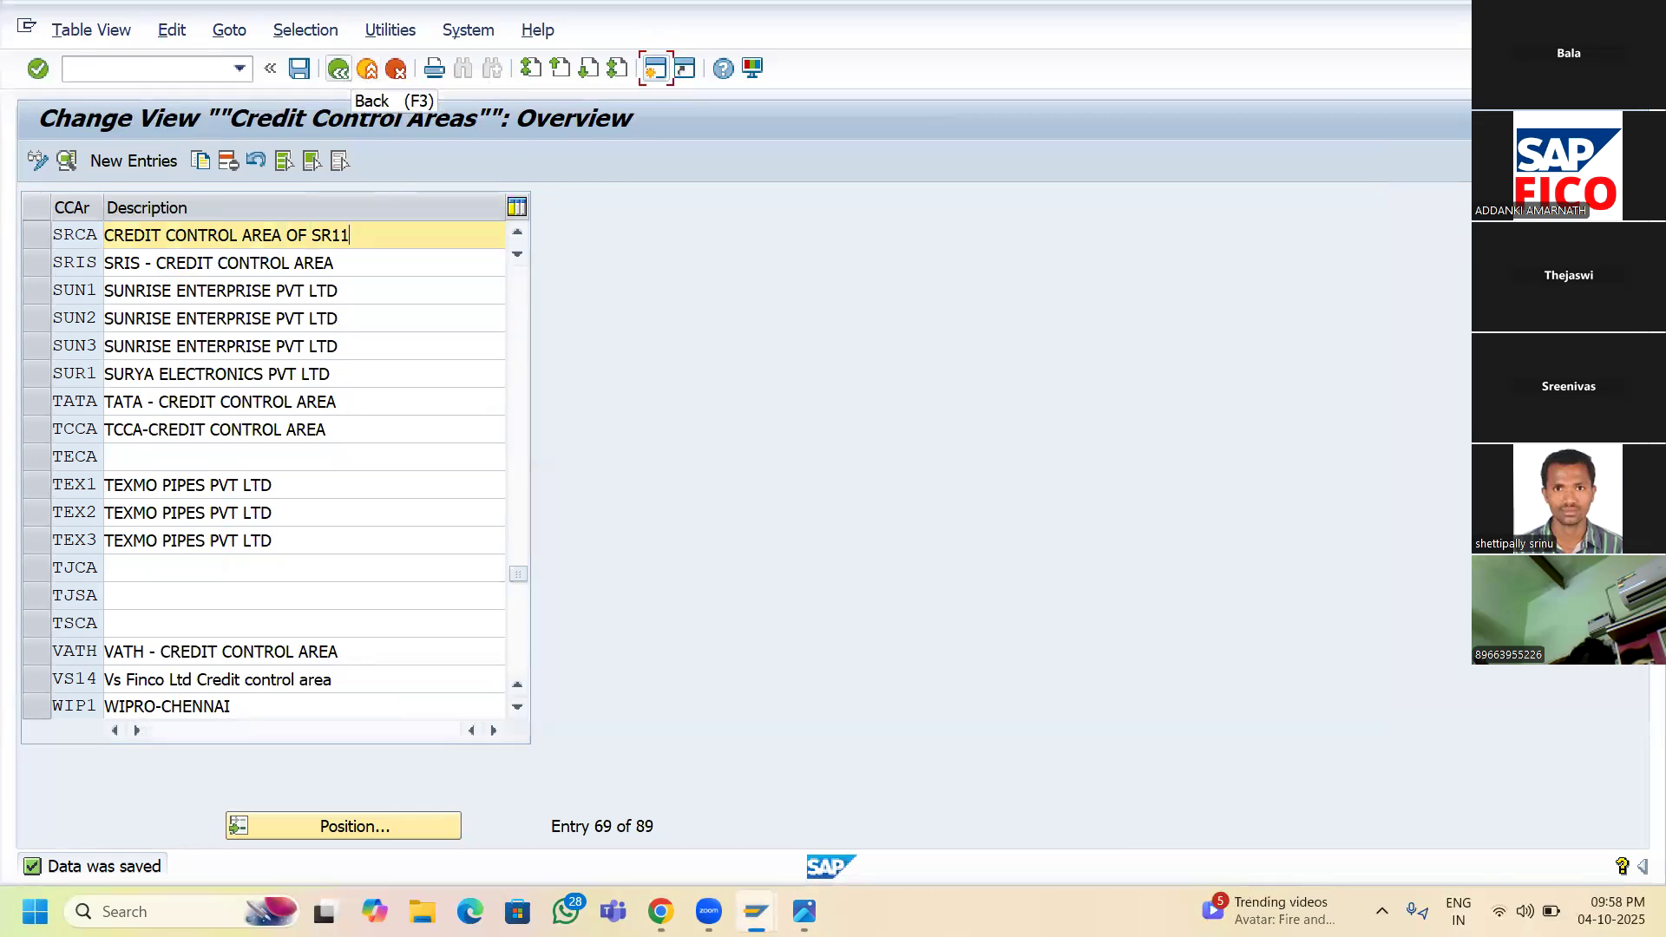
mouse_move(756, 910)
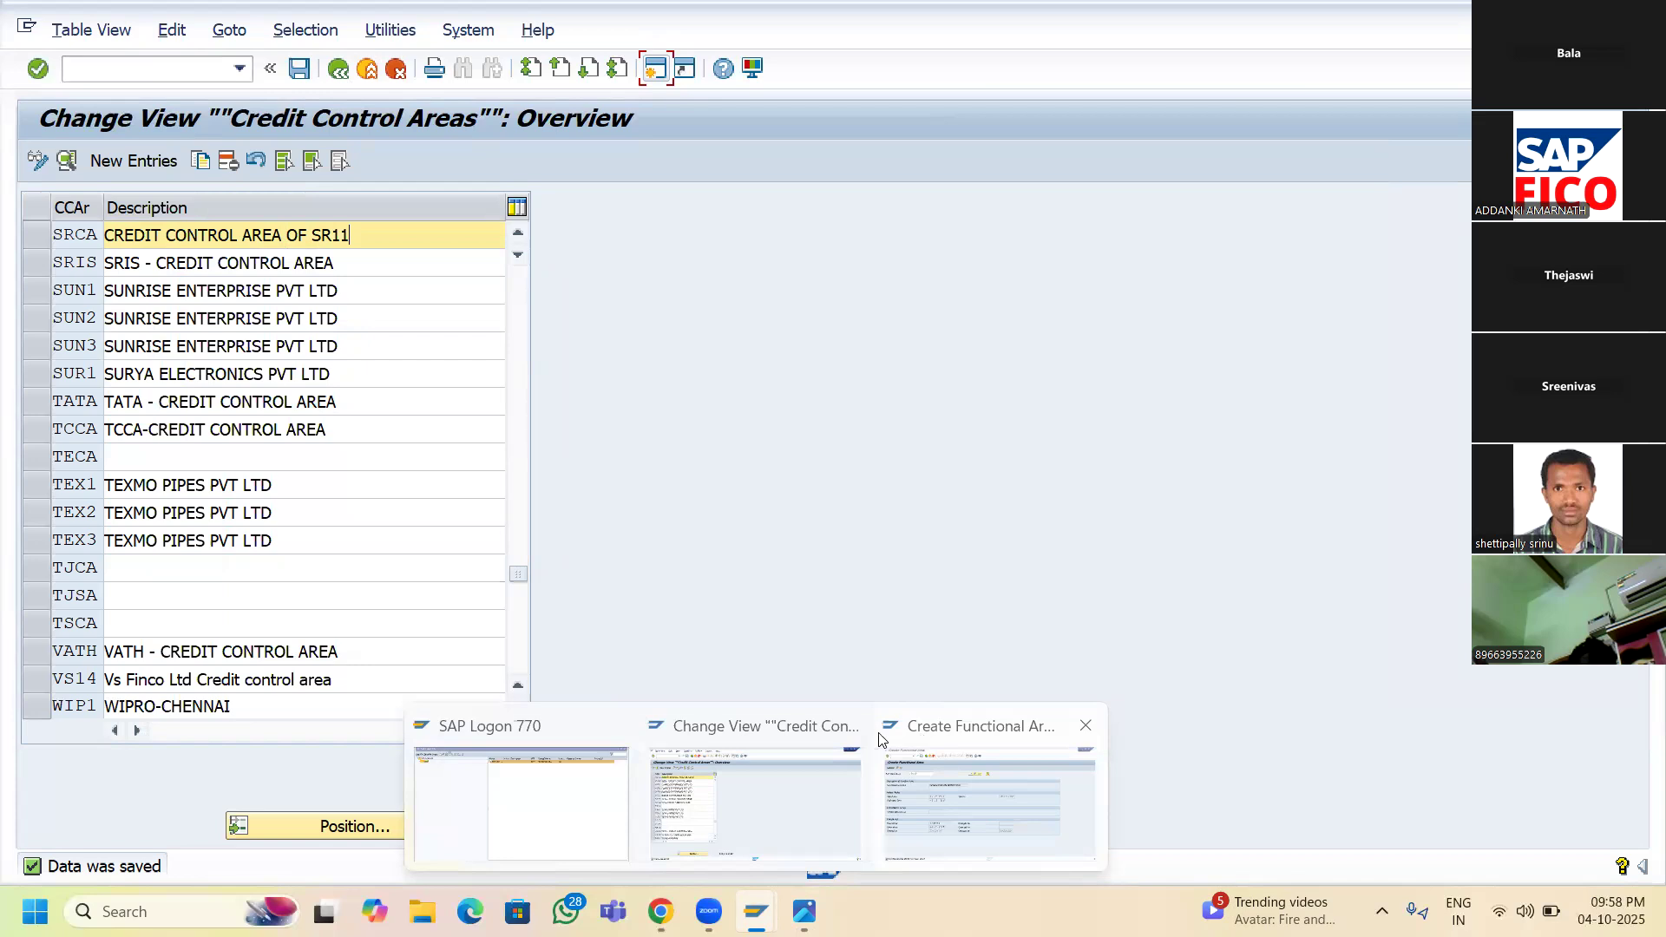
click(764, 734)
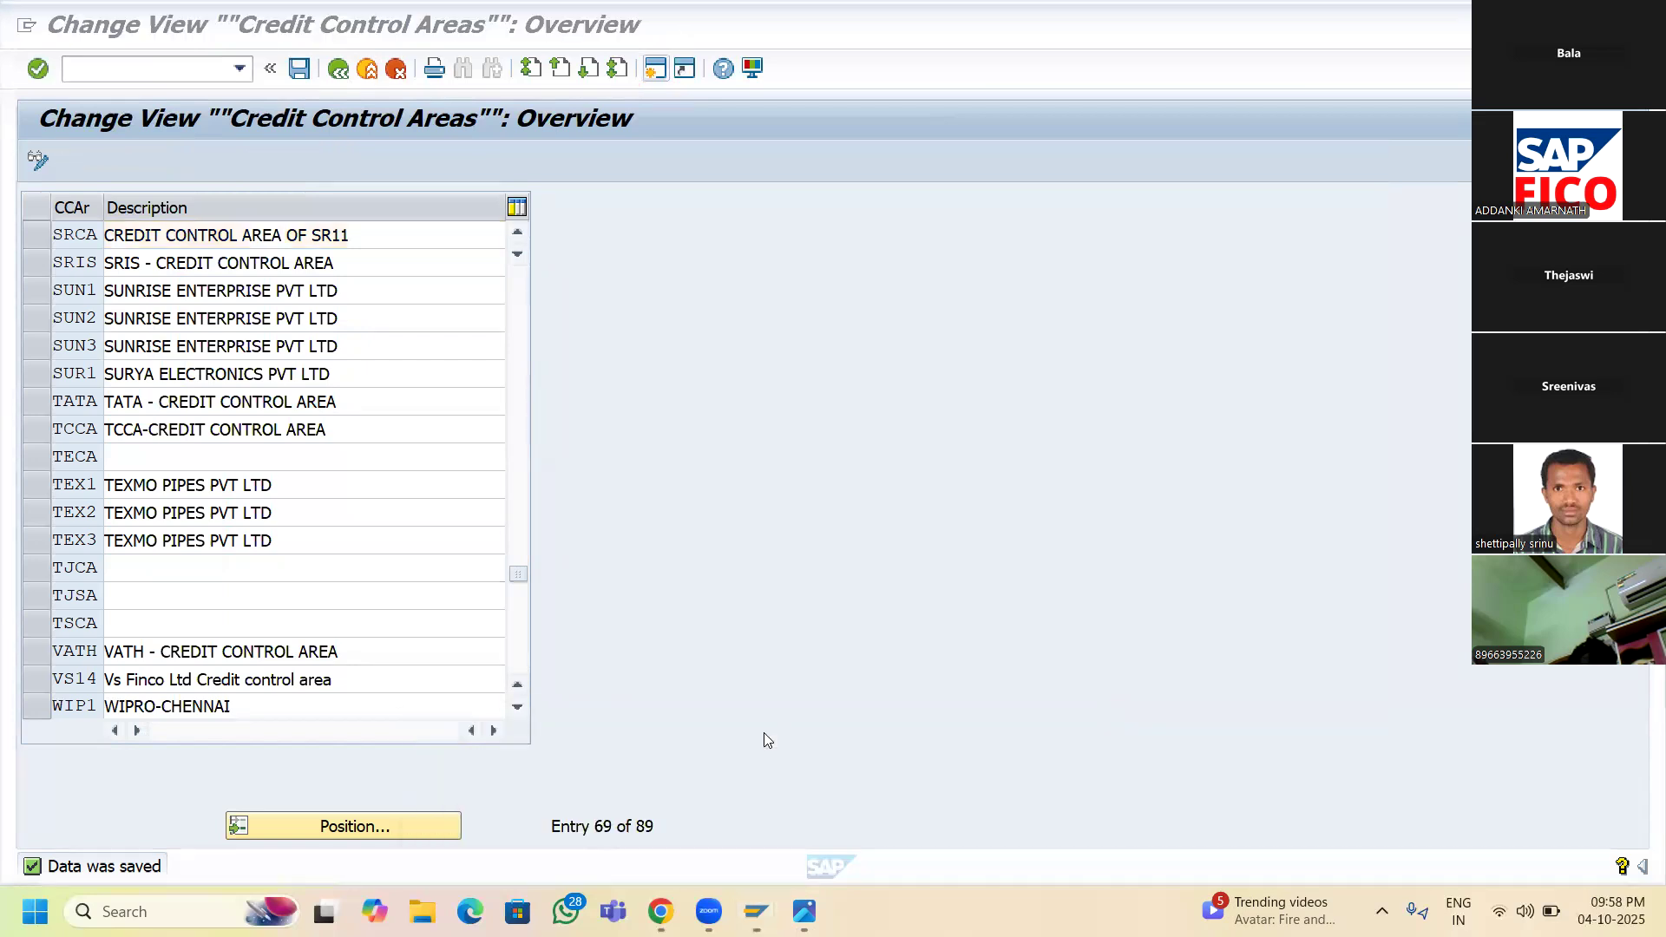
click(338, 70)
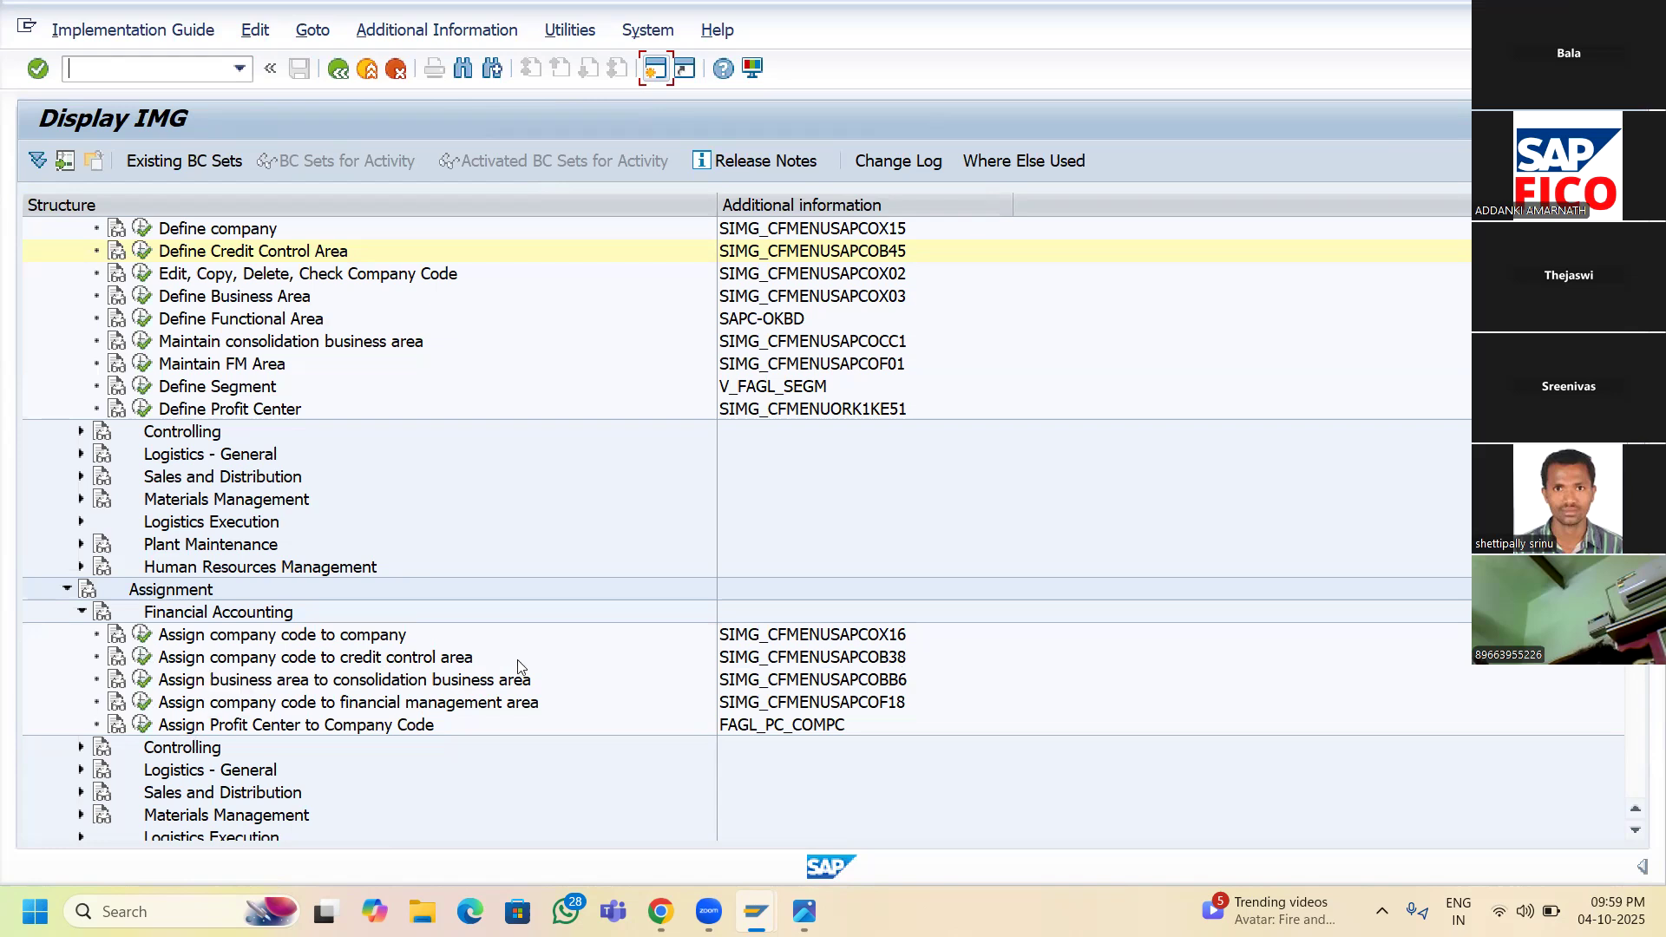
click(149, 658)
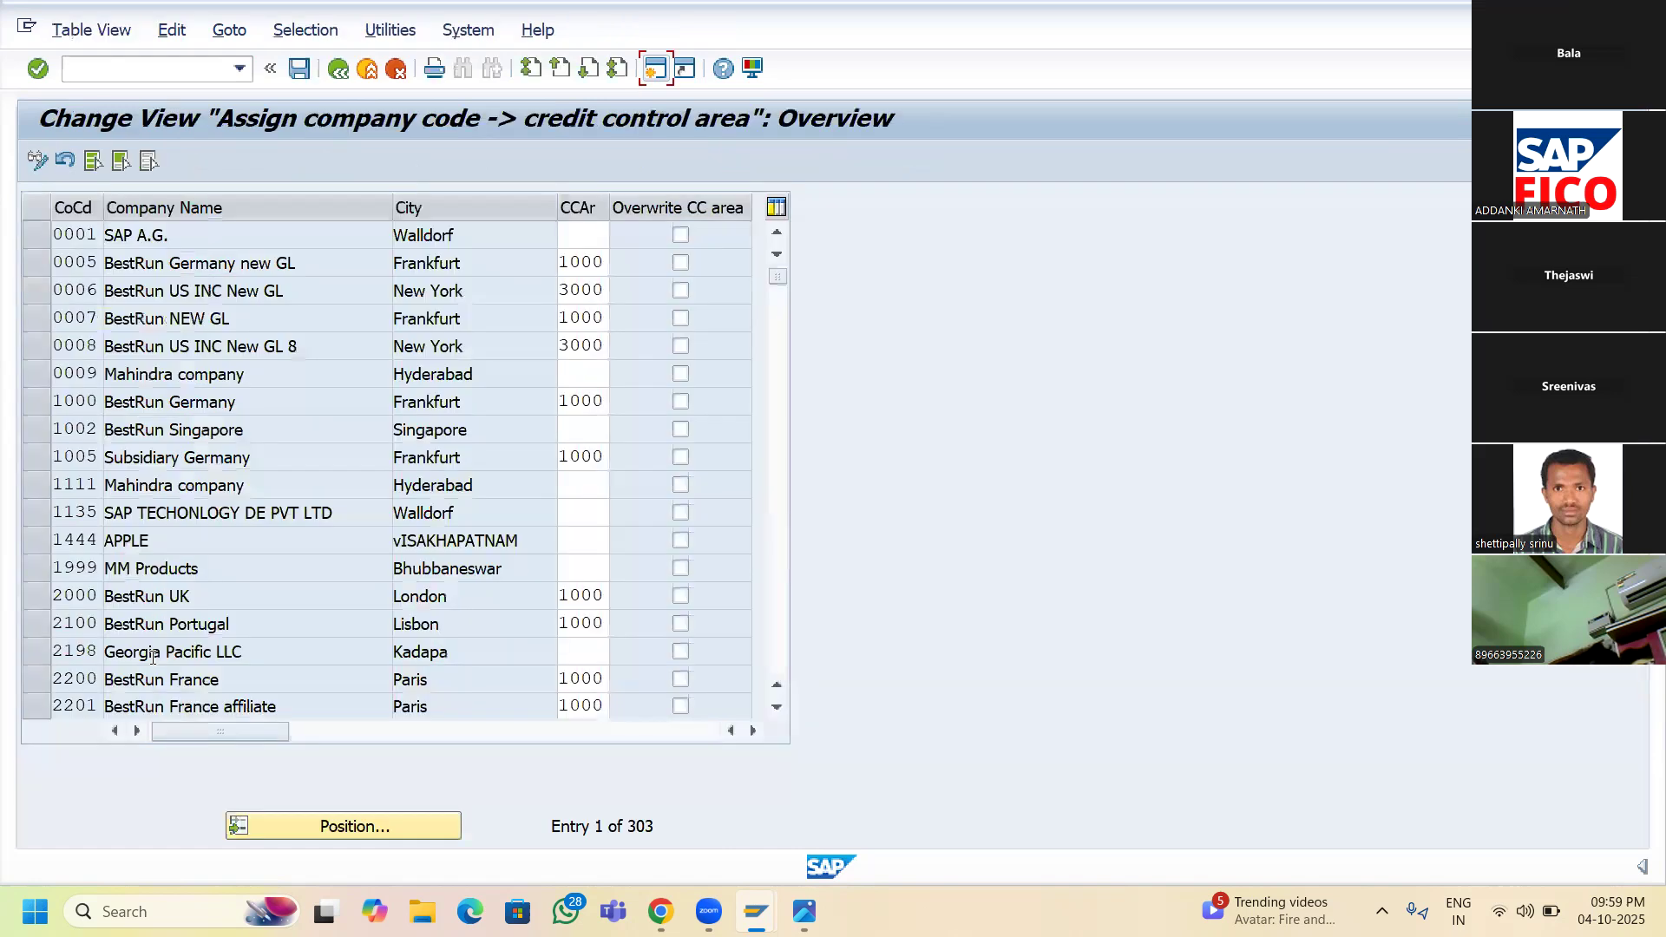
- Position the table on company code SR11, enter credit control area SRCA, and save
click(328, 829)
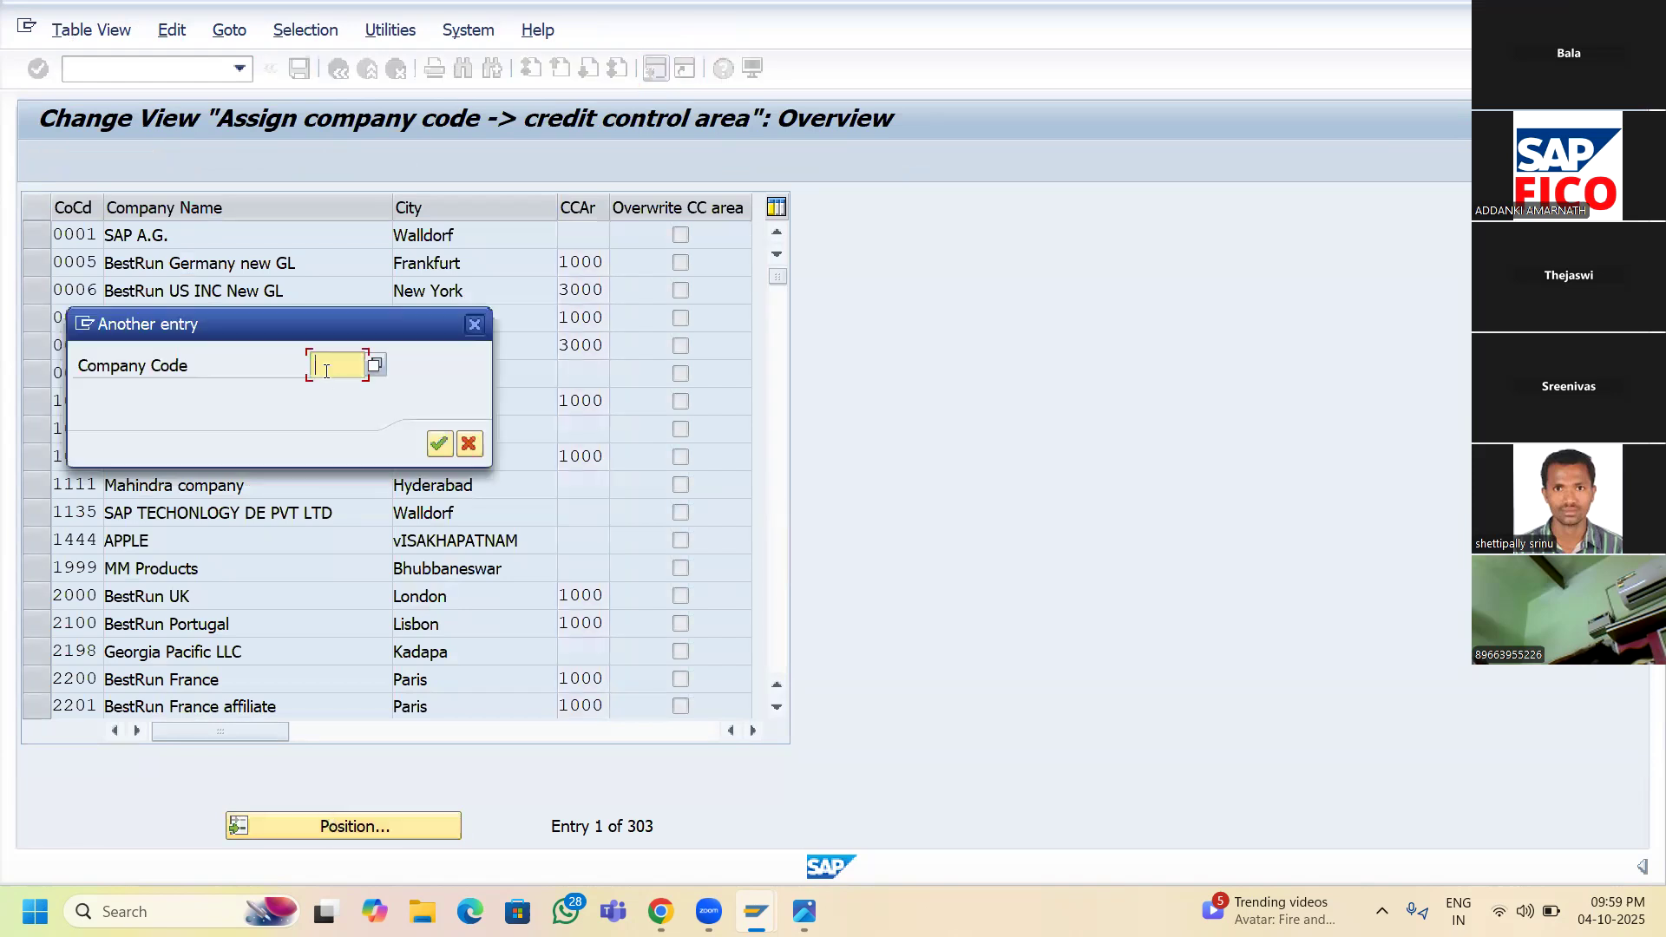
text(S)
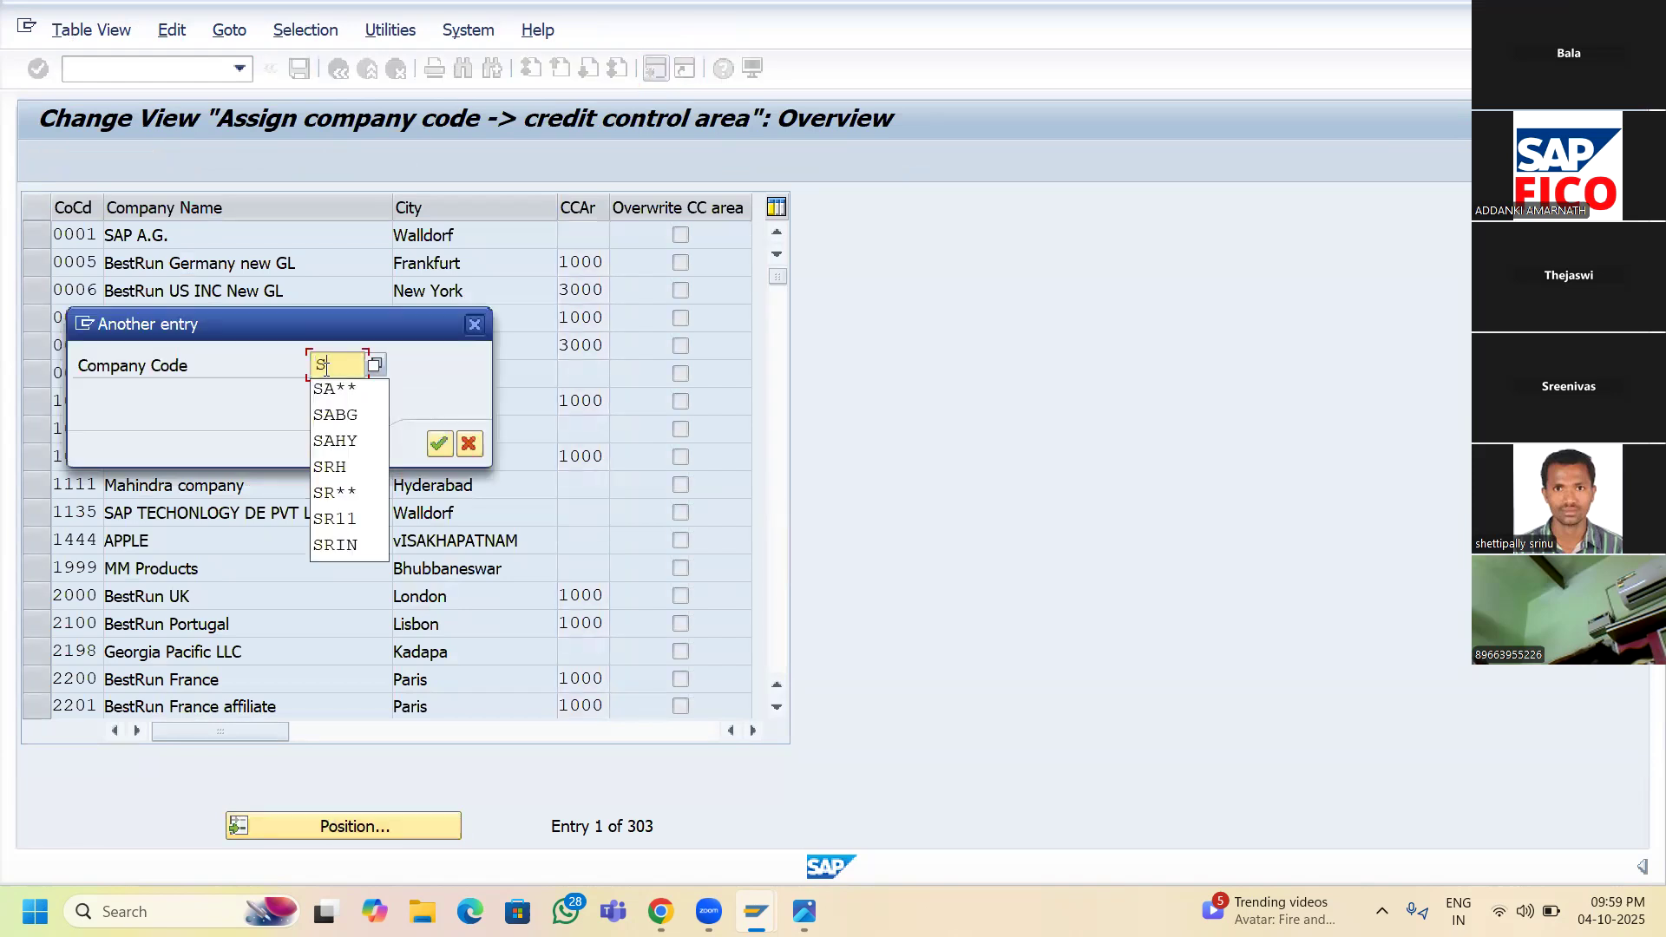
text(R11)
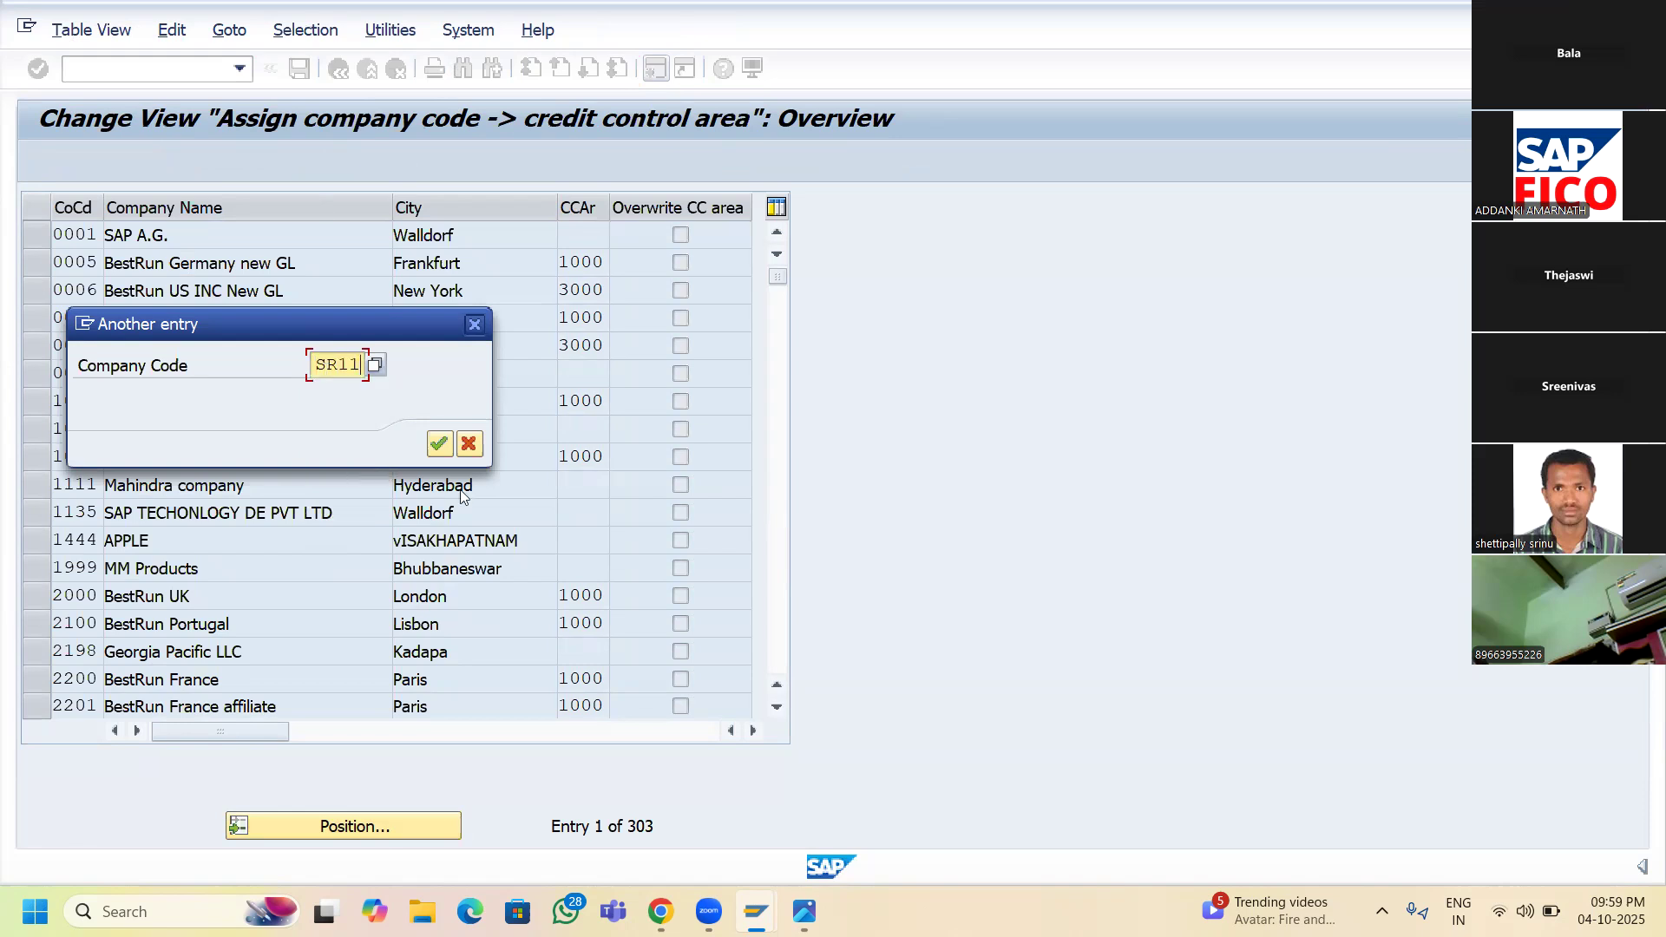
click(437, 452)
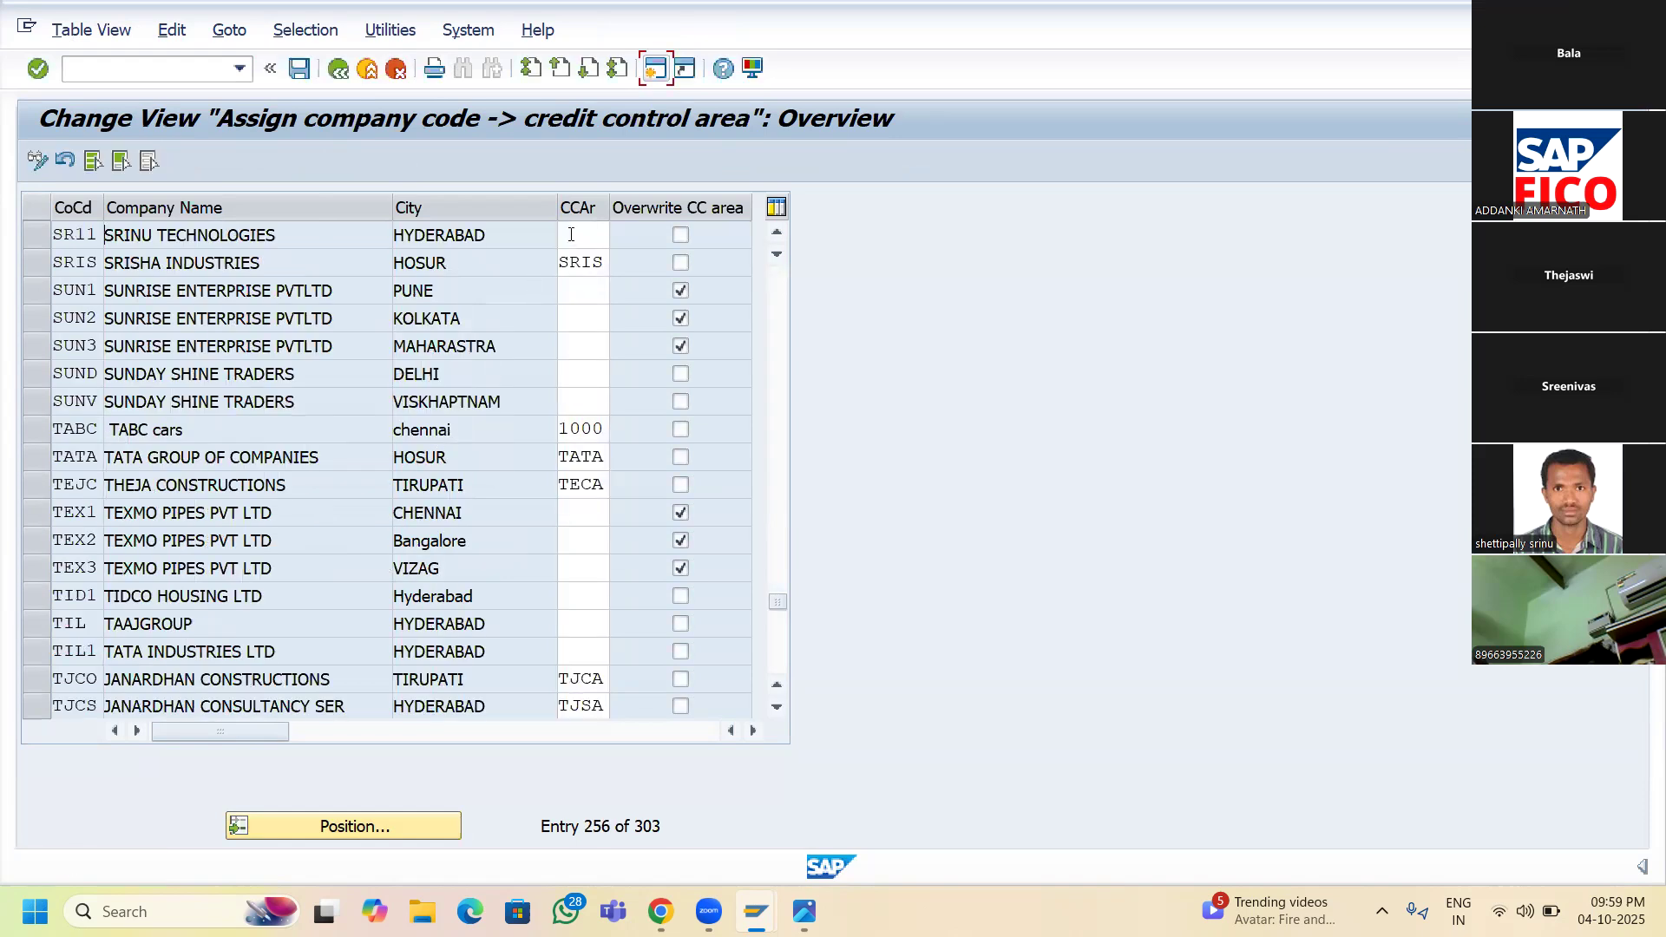
click(571, 234)
text(SRCA)
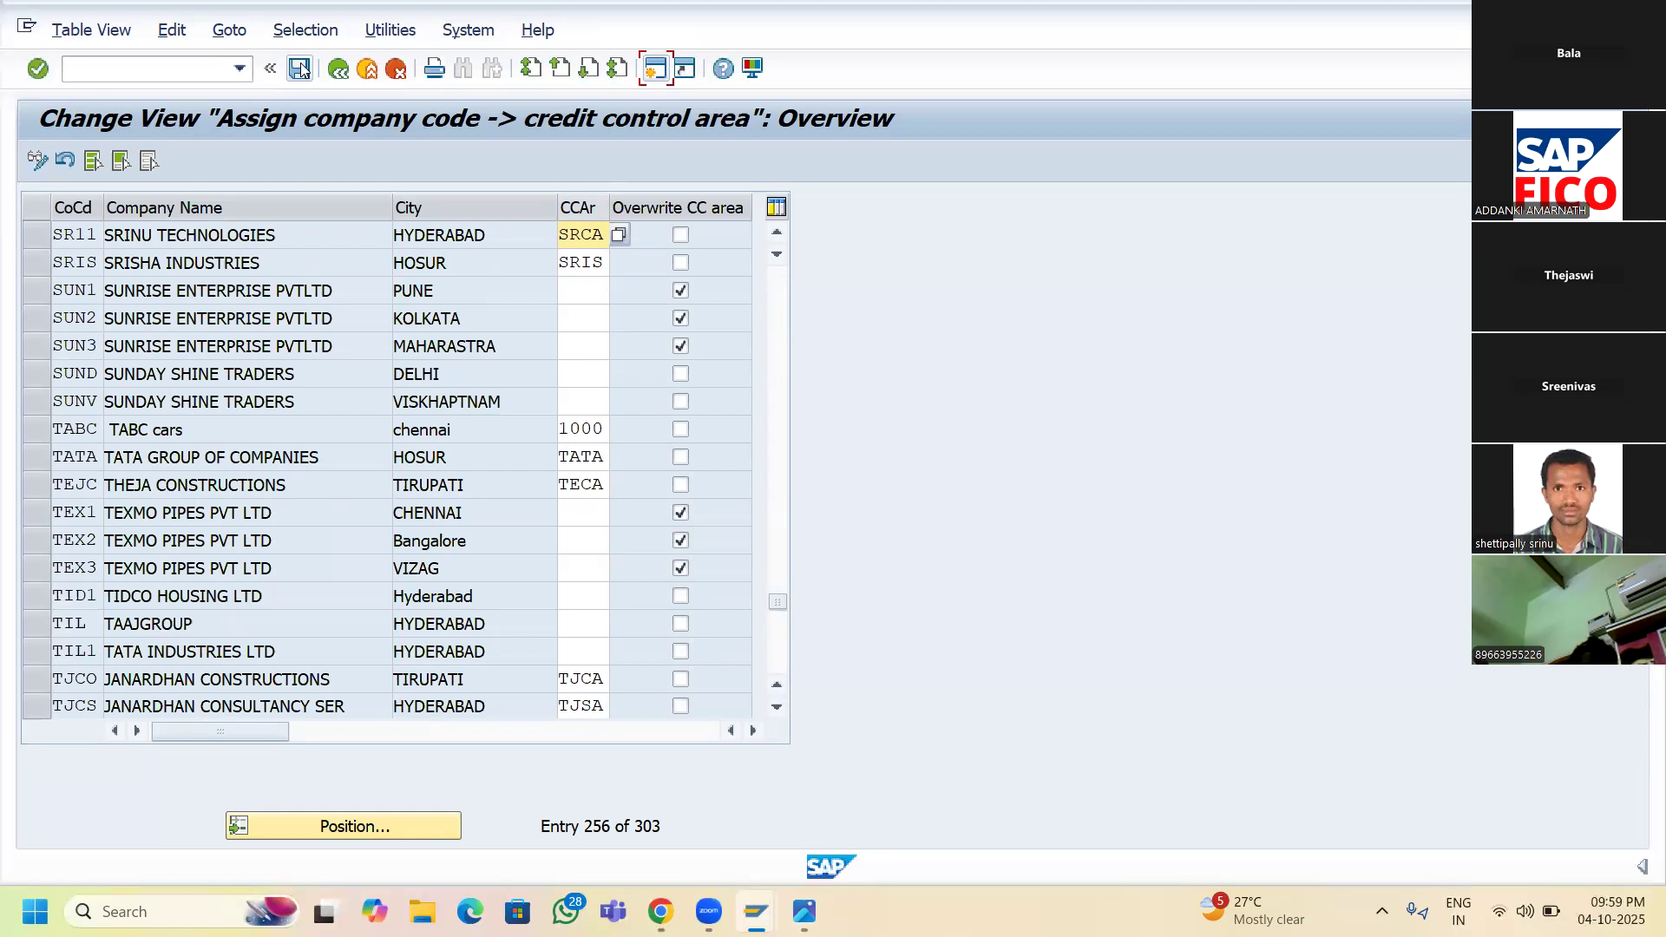
click(300, 69)
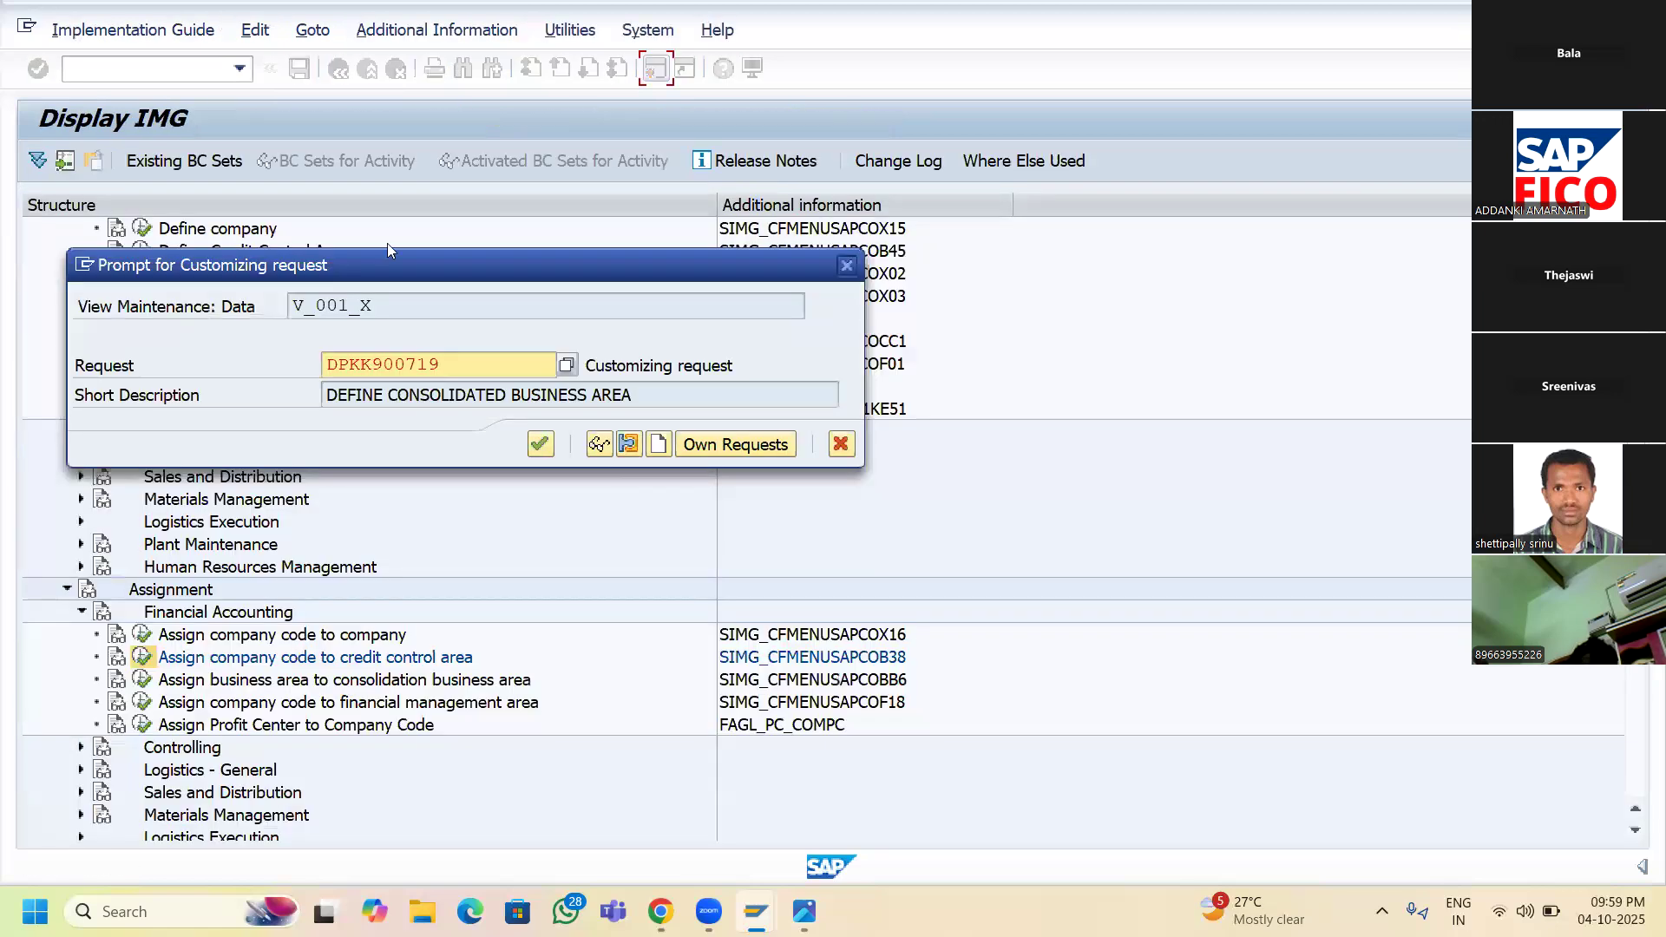
- Confirm the customizing request, return to the IMG tree, and reopen Define Credit Control Area
click(540, 443)
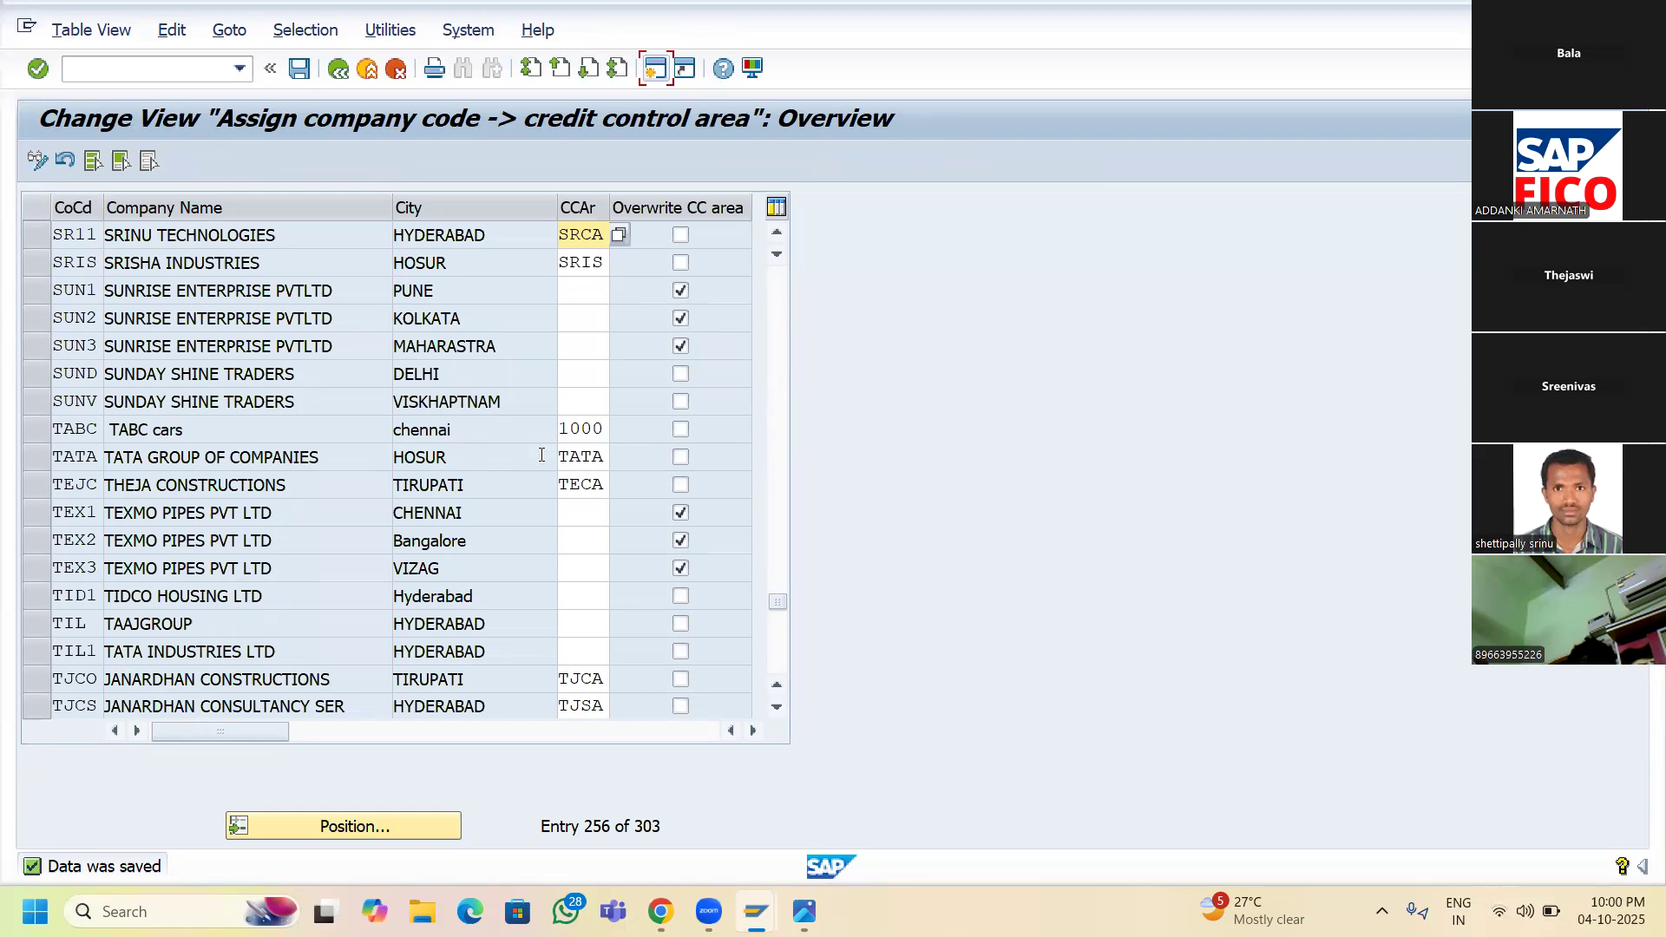
mouse_move(804, 912)
click(340, 75)
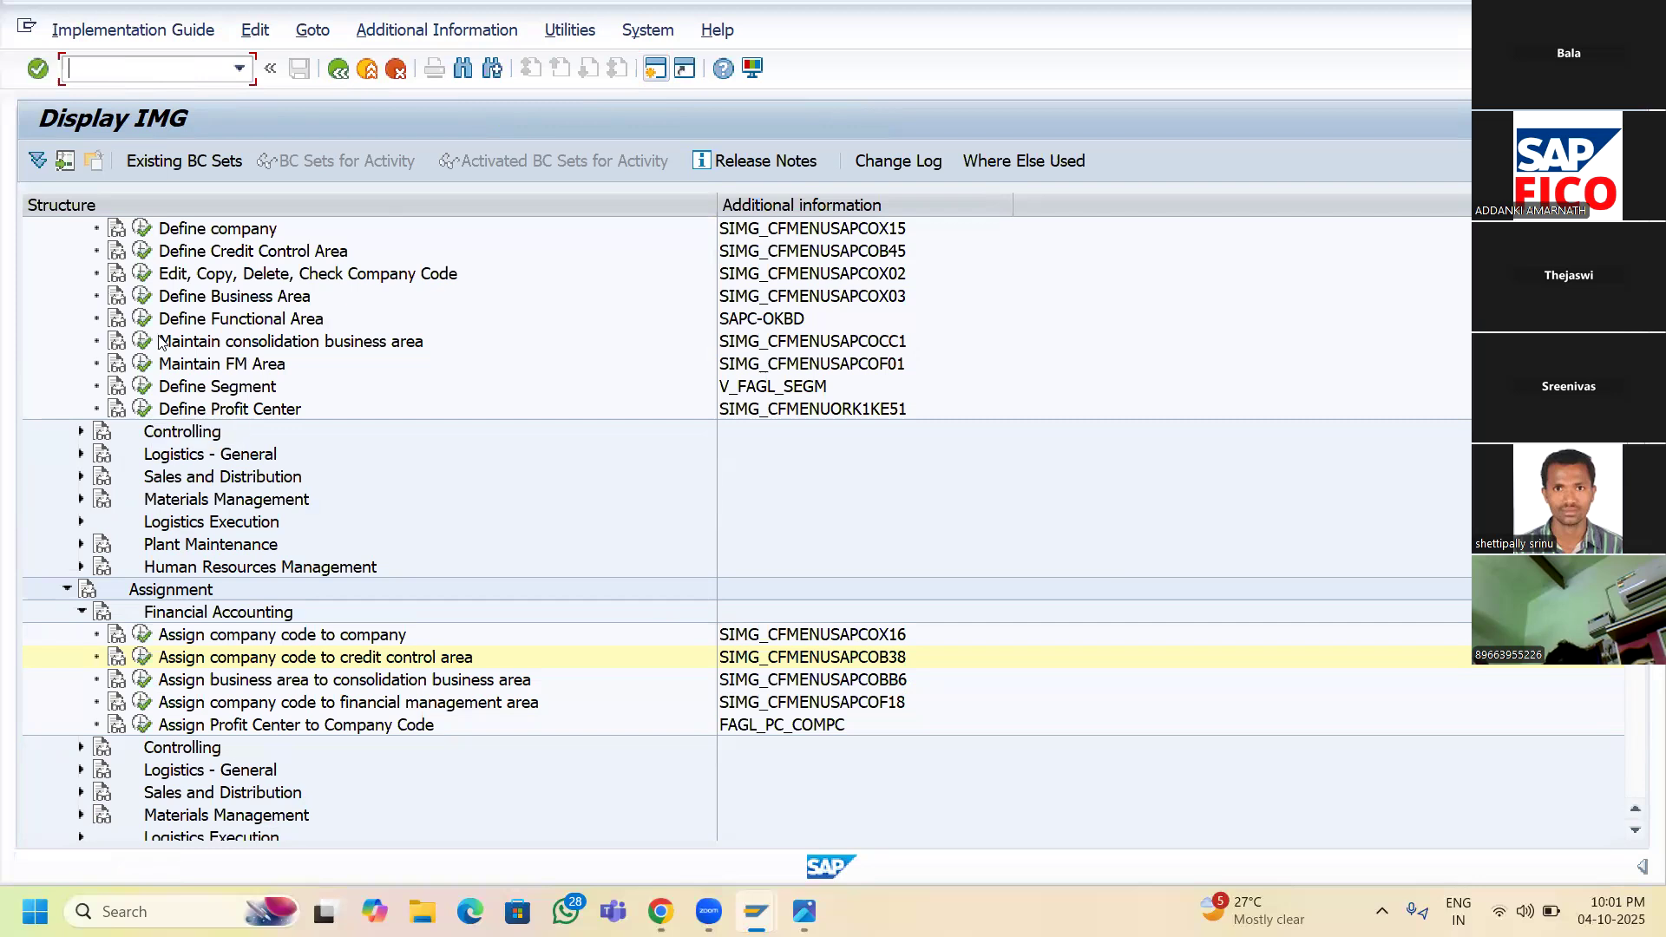
click(141, 251)
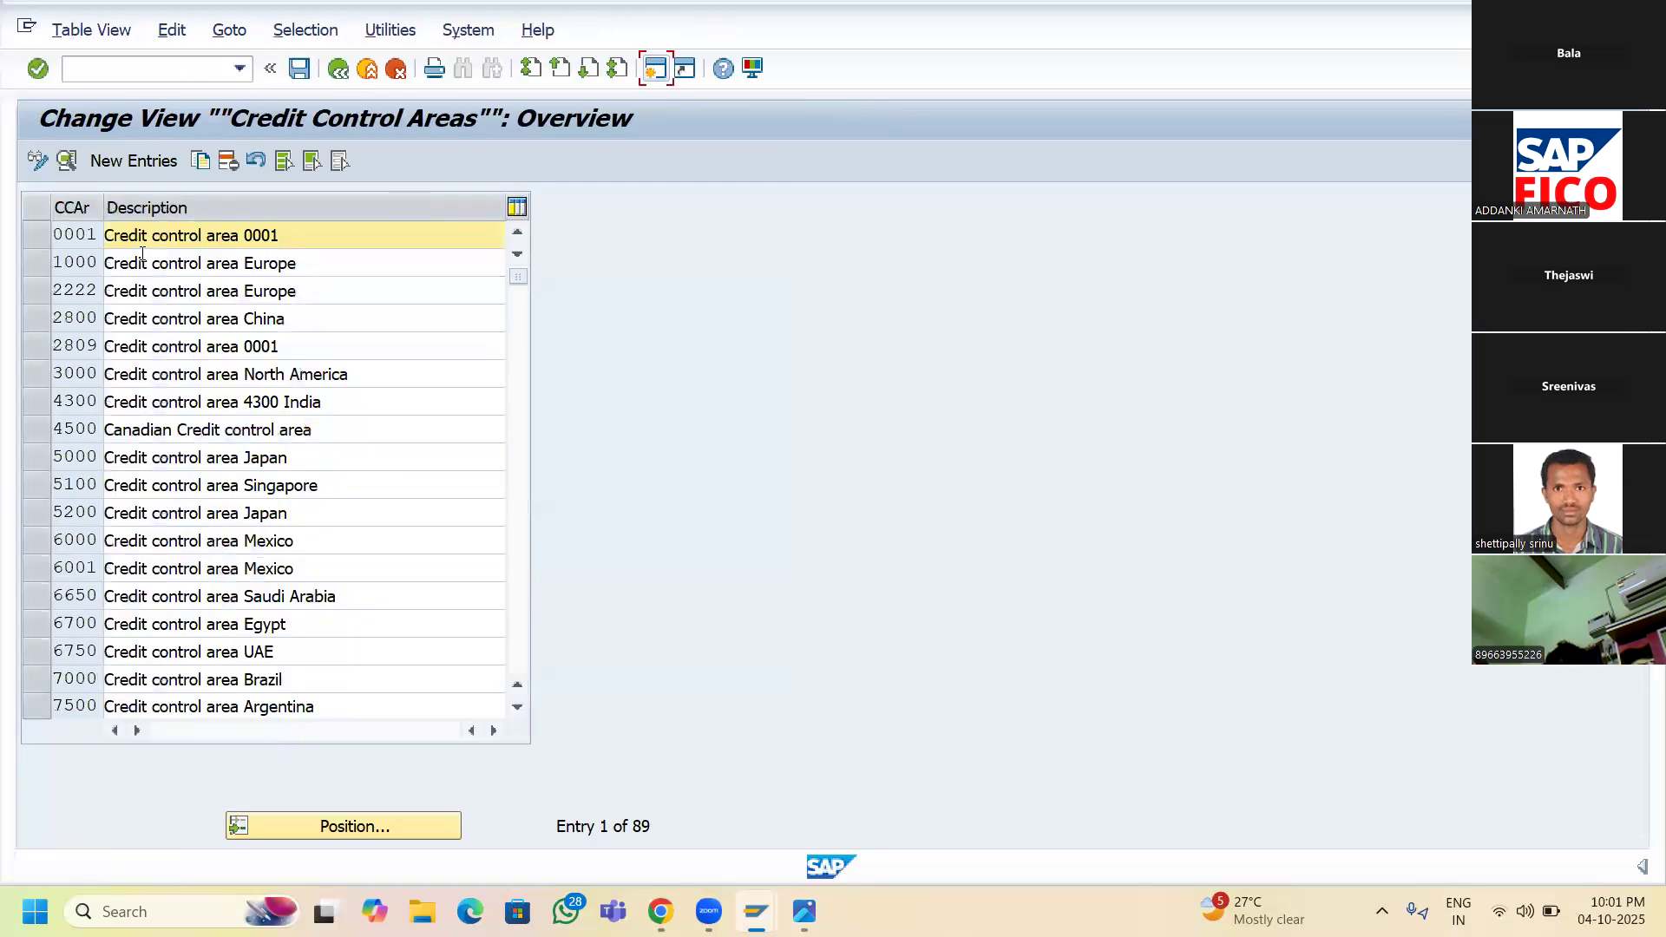
- Try a new SRCA credit control area entry, which is rejected as a duplicate, then enter /NOOC1
click(132, 161)
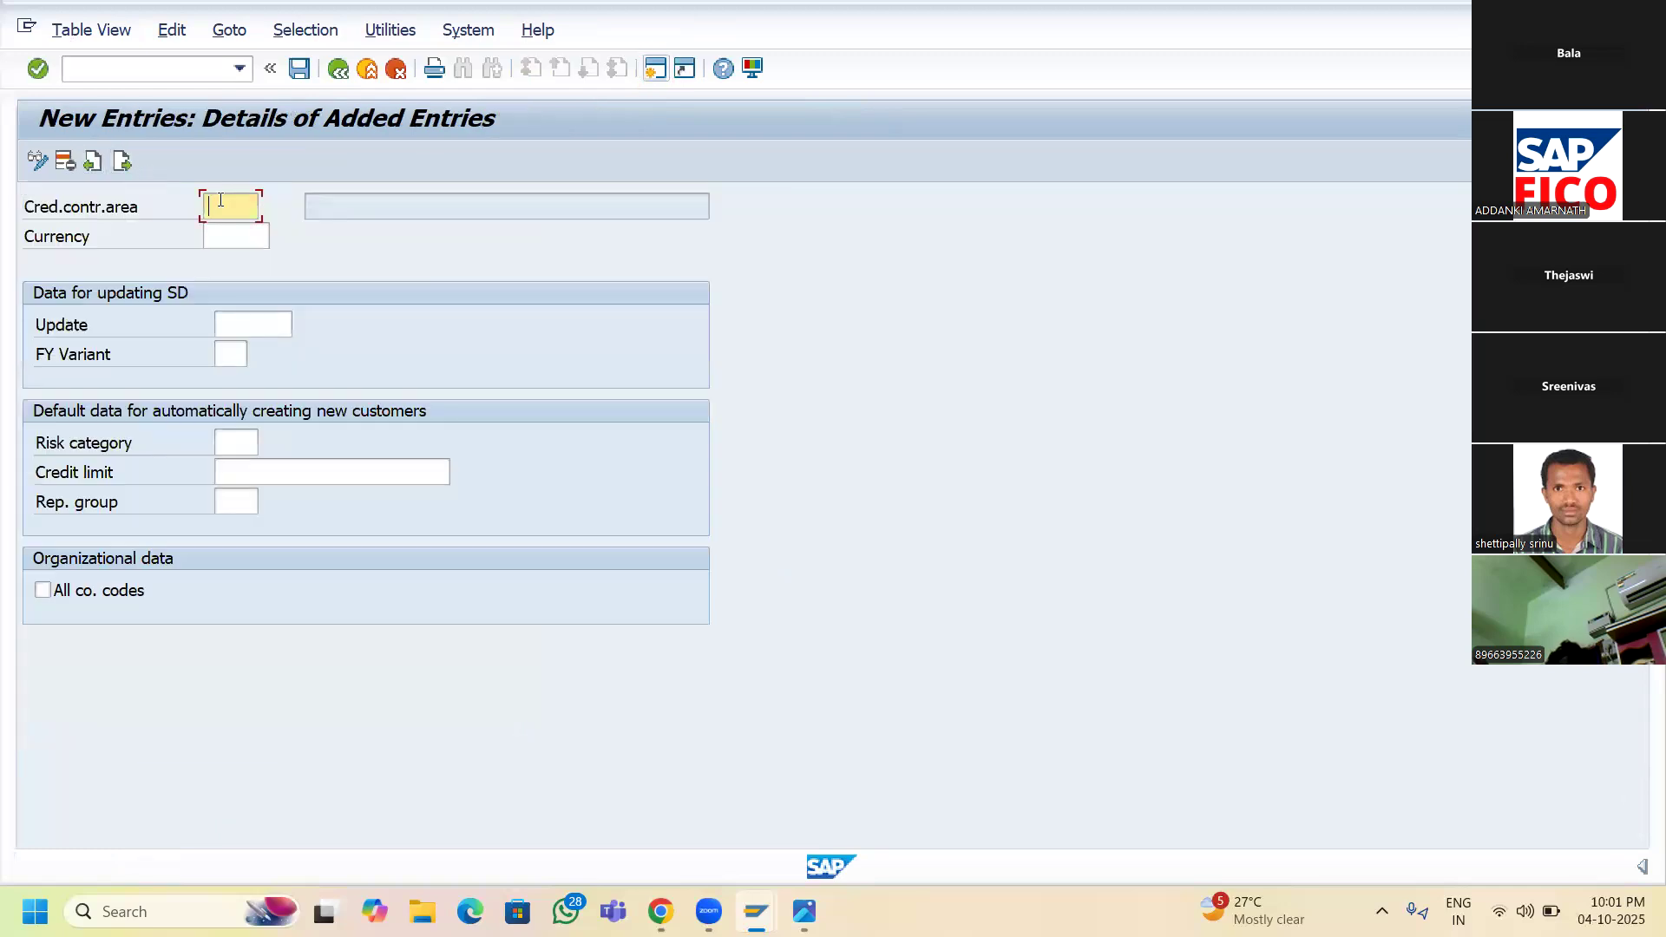
text(SRCA)
key(Return)
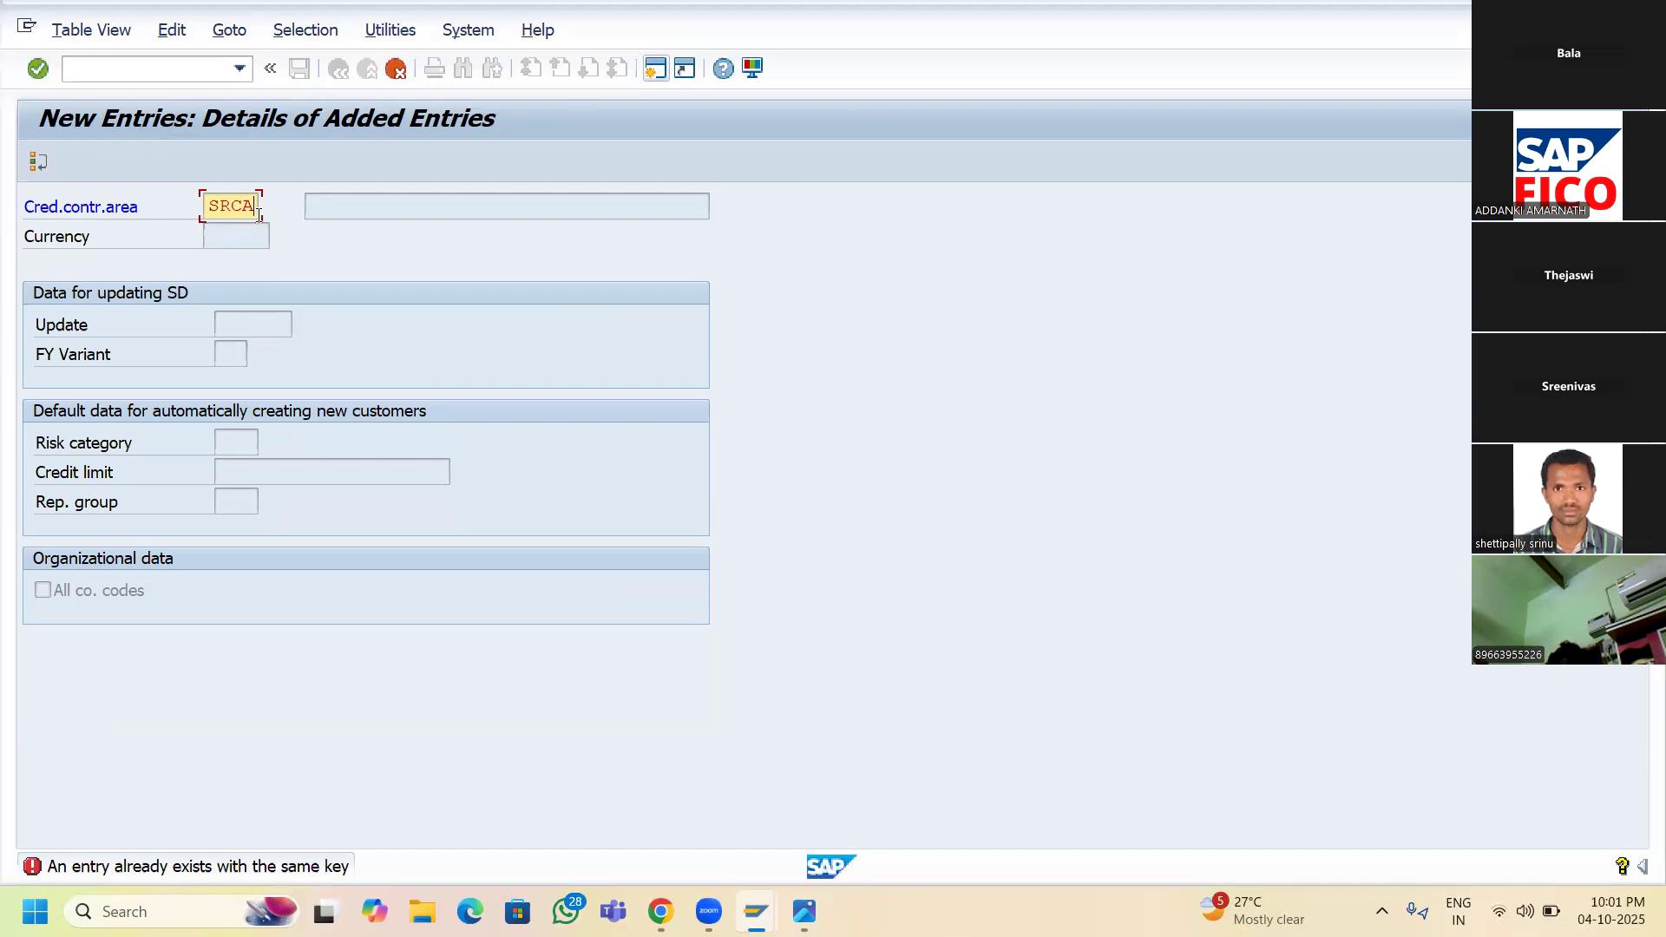
click(99, 71)
text(/NOOC1)
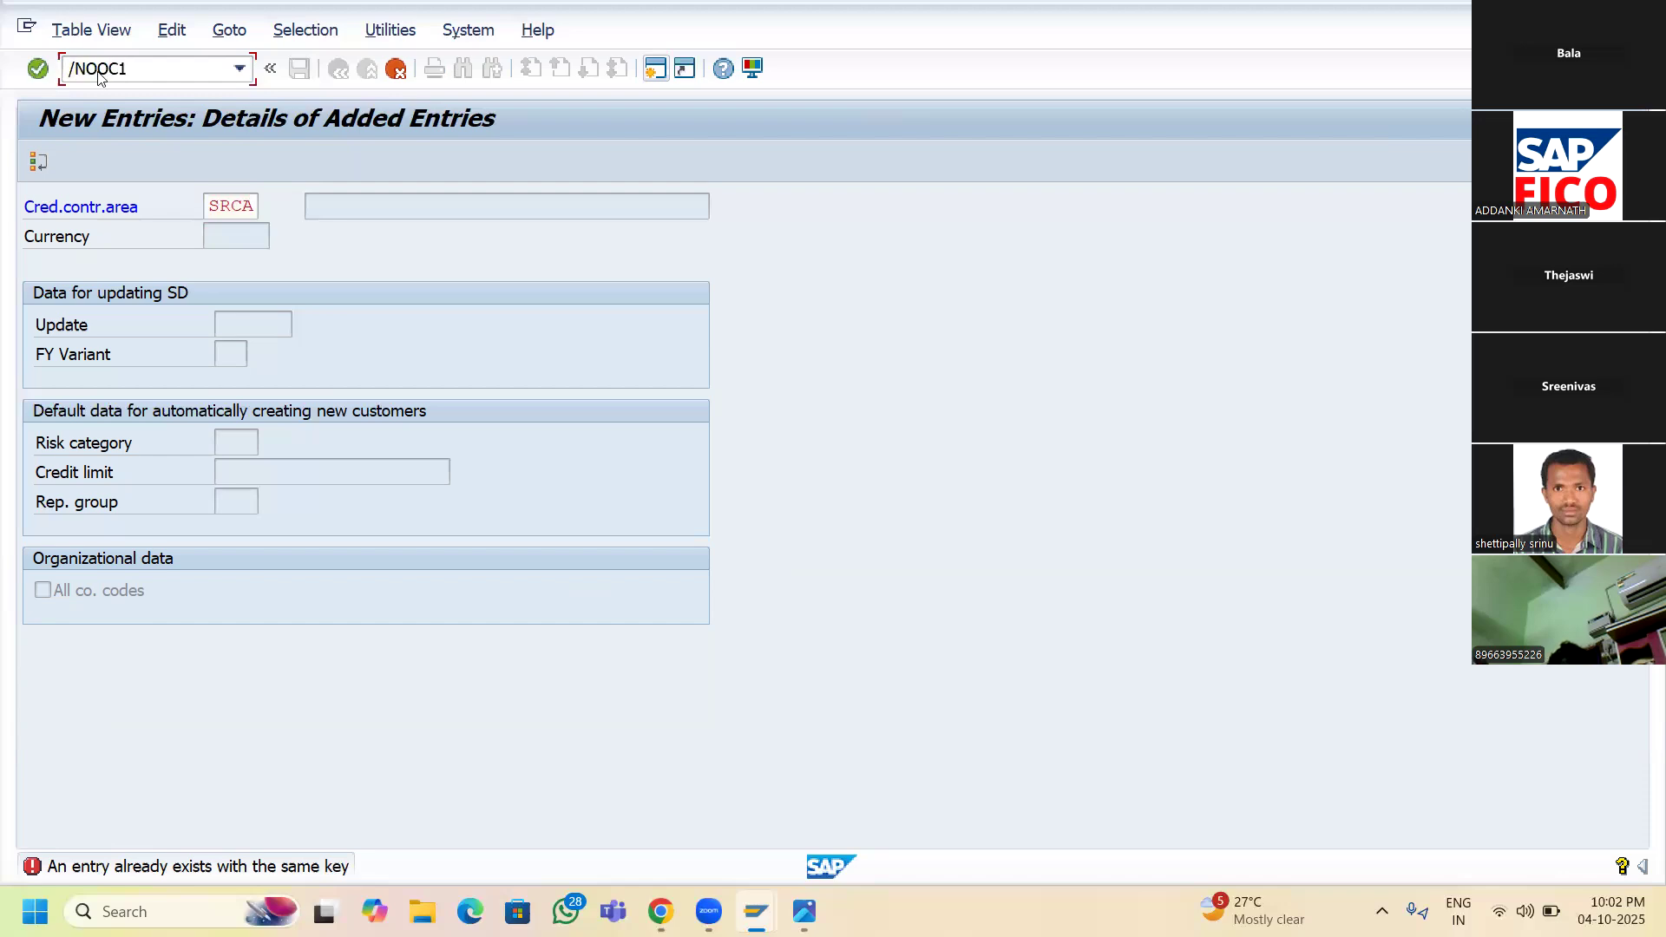
- After /NOOC1 fails, run OCC1 to list the 61 consolidation business areas
key(Return)
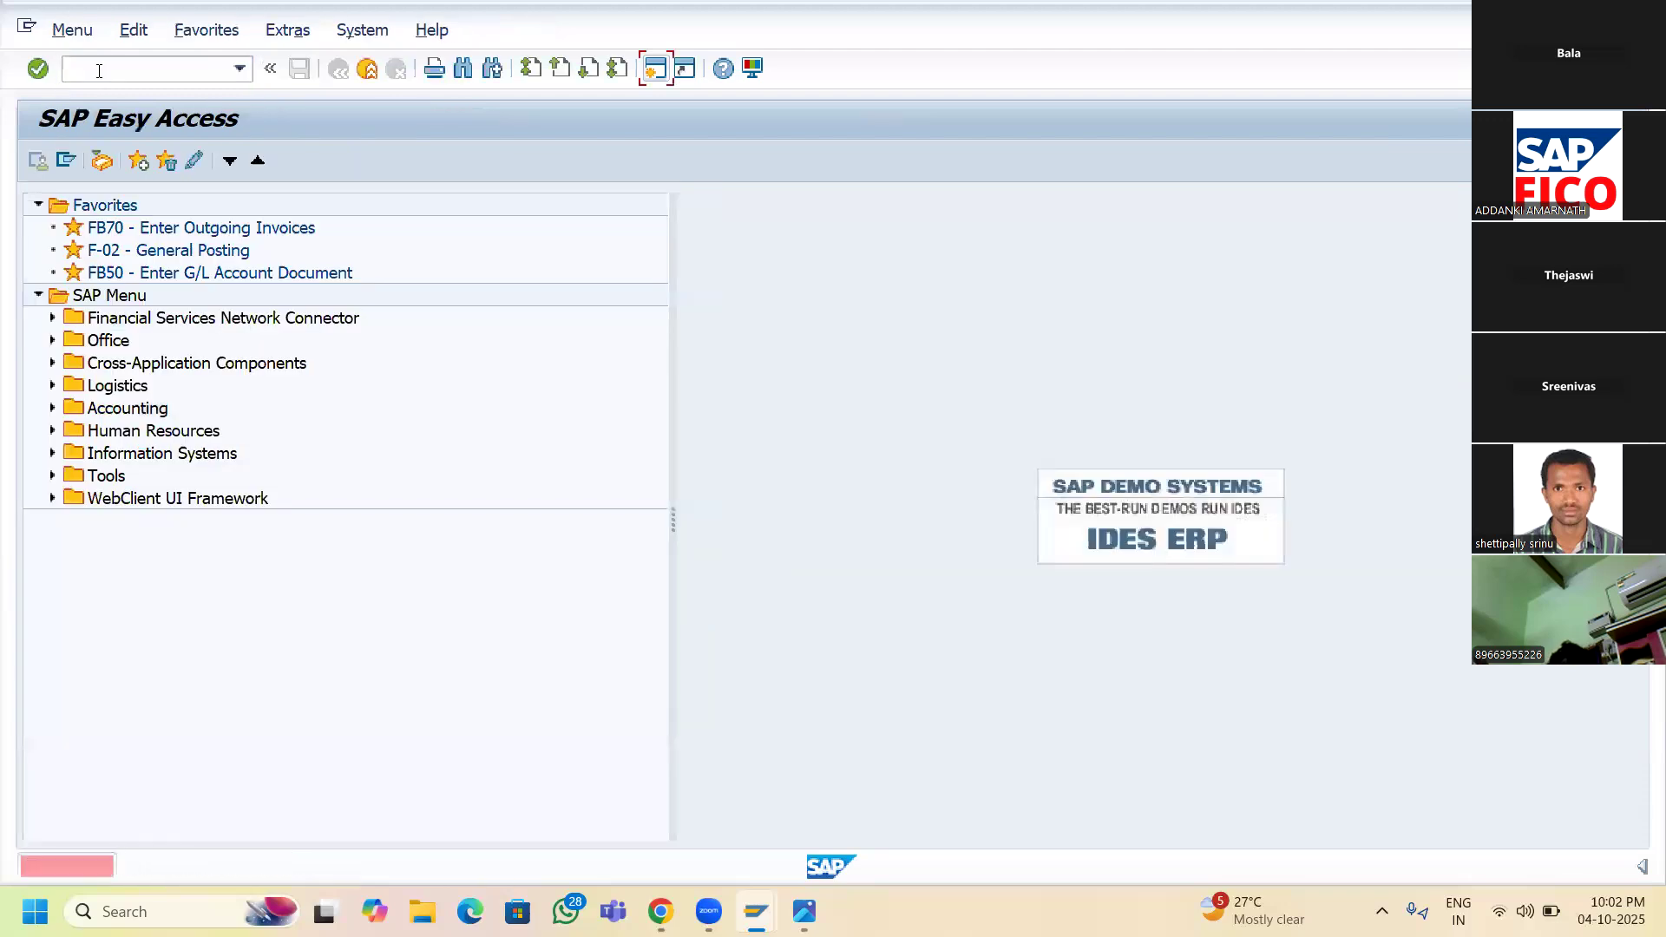
text(OCCA)
key(BackSpace)
text(1)
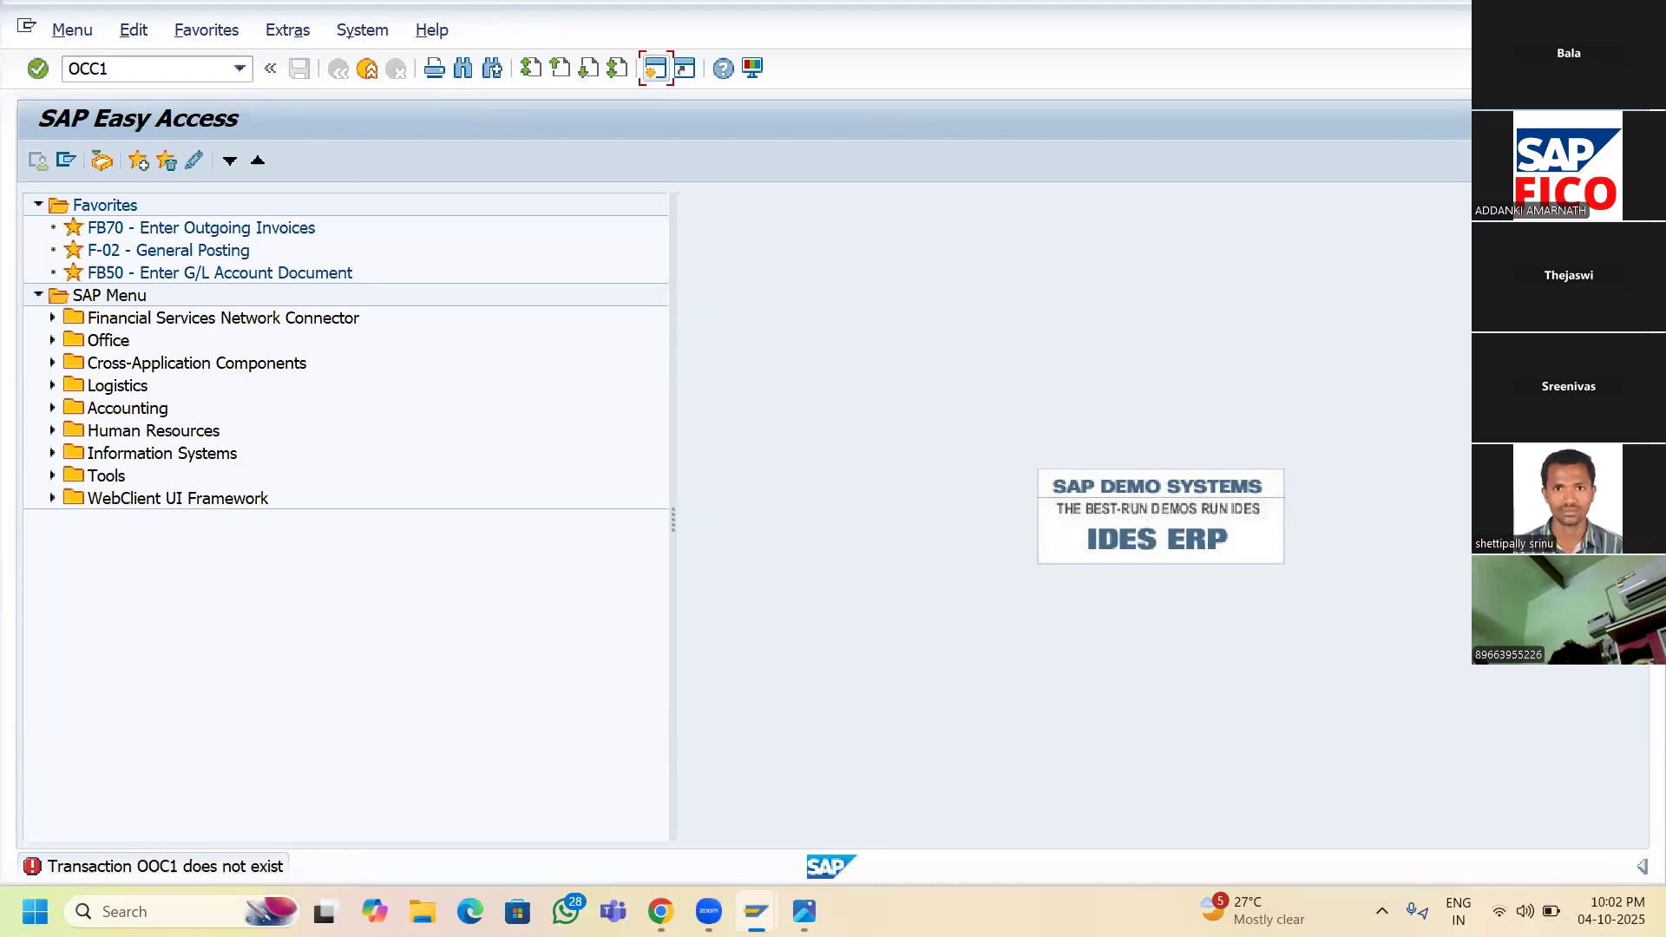
key(Return)
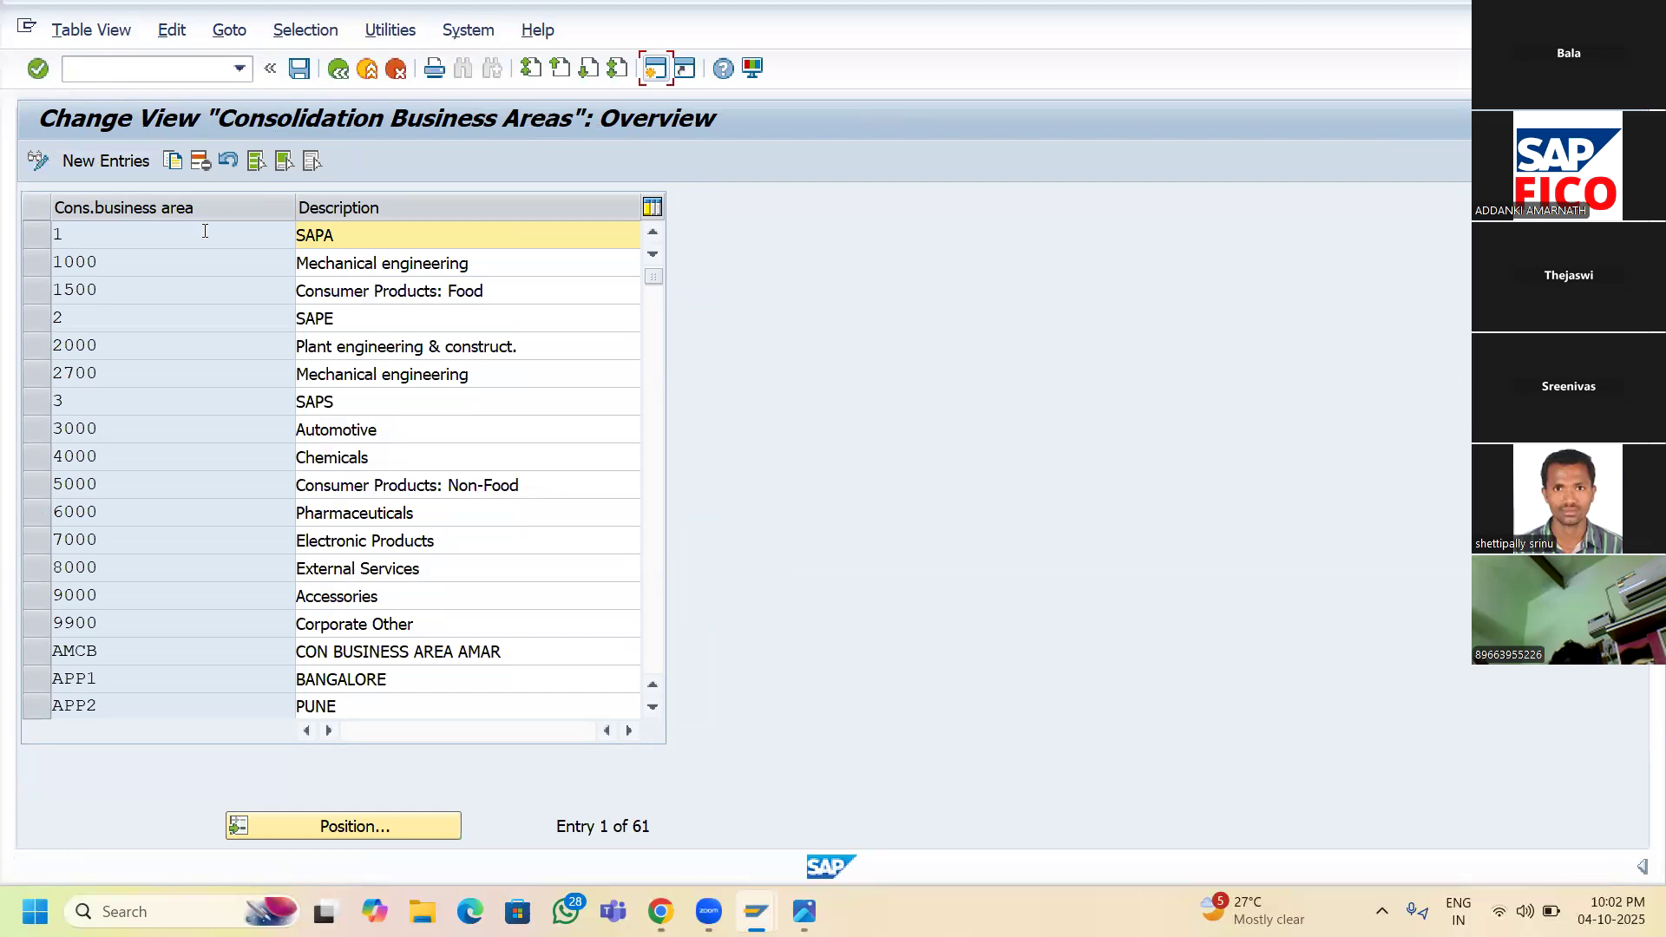
- Enter SRCA as a new consolidation business area to check whether it already exists
click(100, 163)
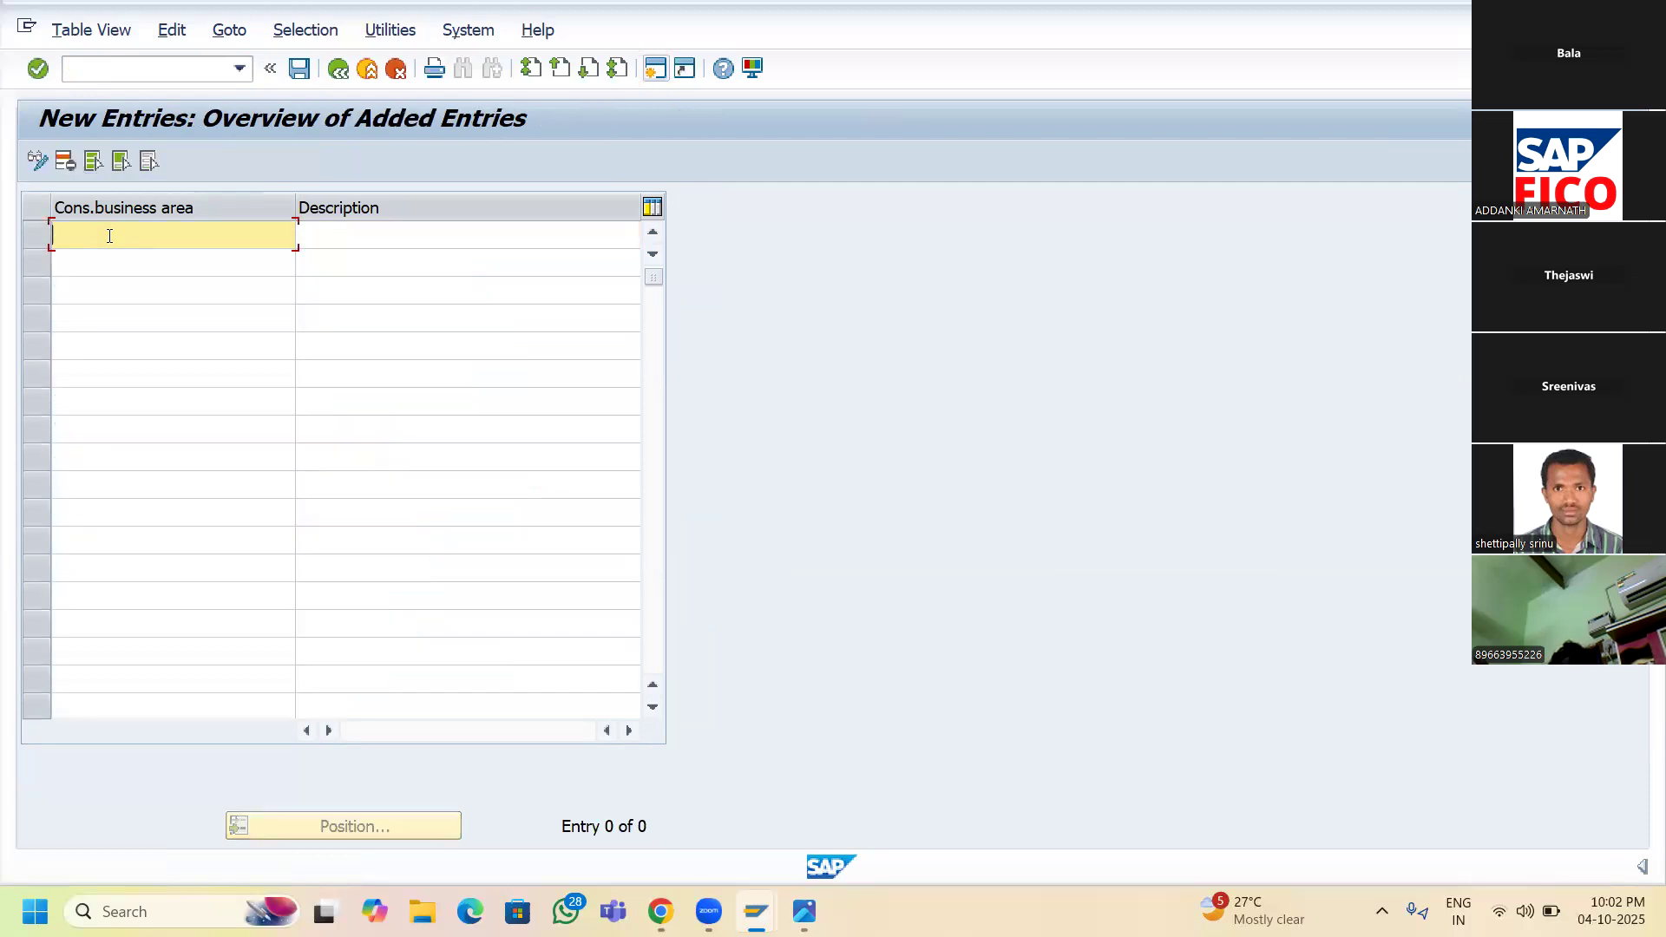
text(SRCA)
key(Return)
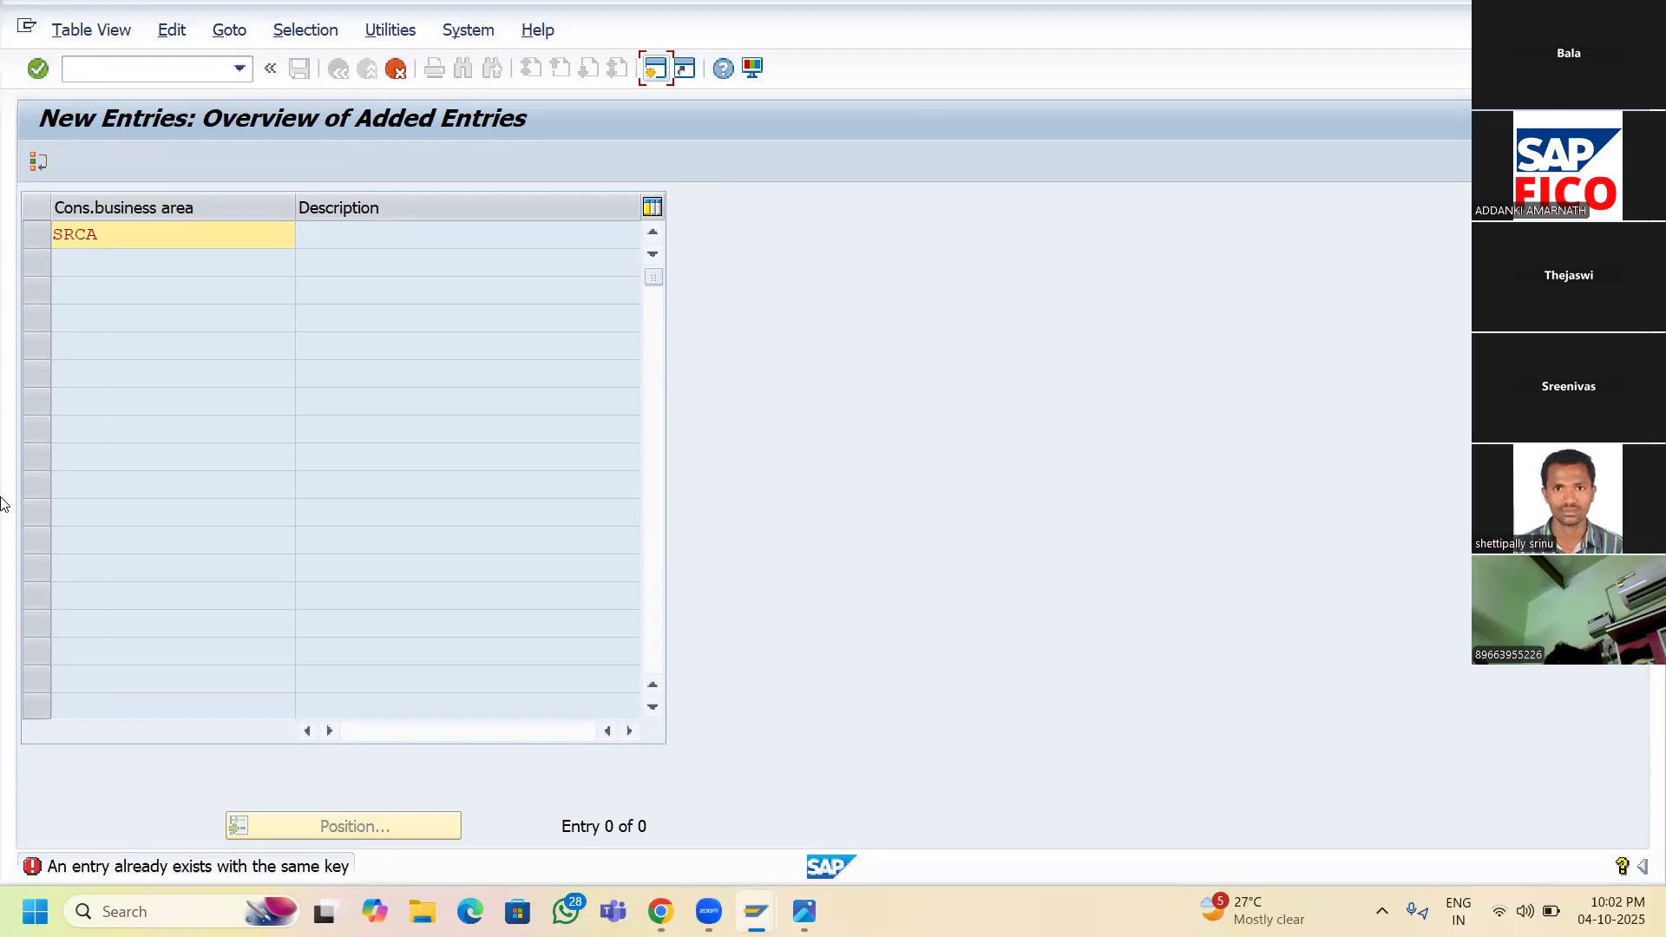
- Return to the main menu with /n and run OX02 to list the company codes
click(81, 68)
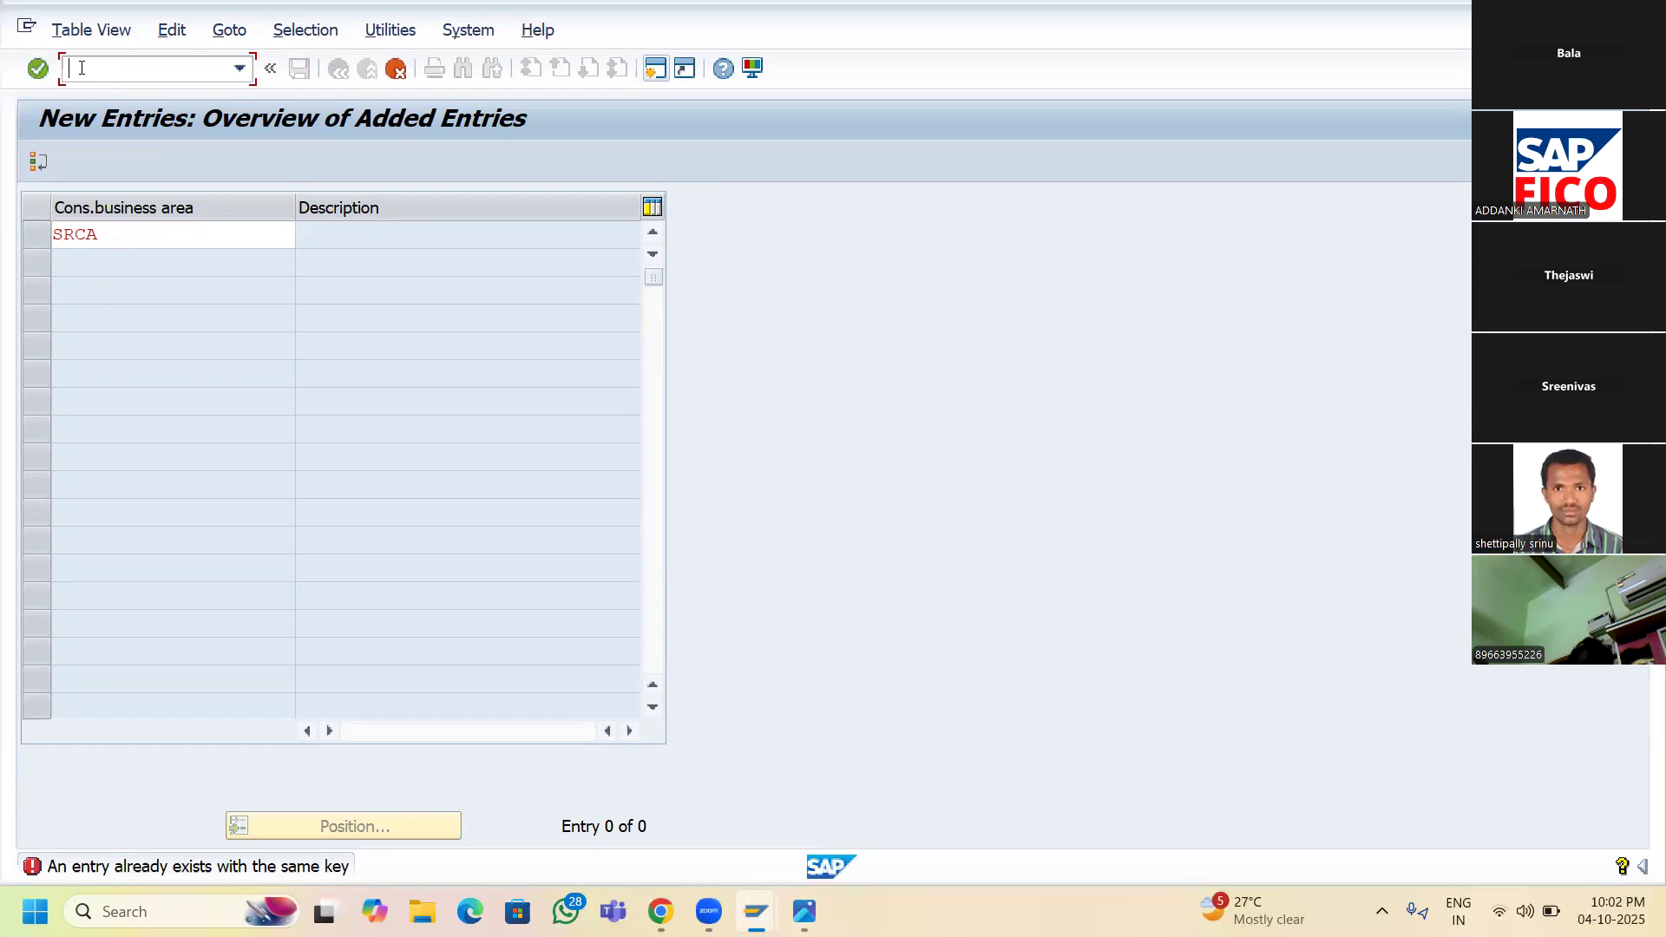
text(/n)
key(Return)
text(OX02)
key(Return)
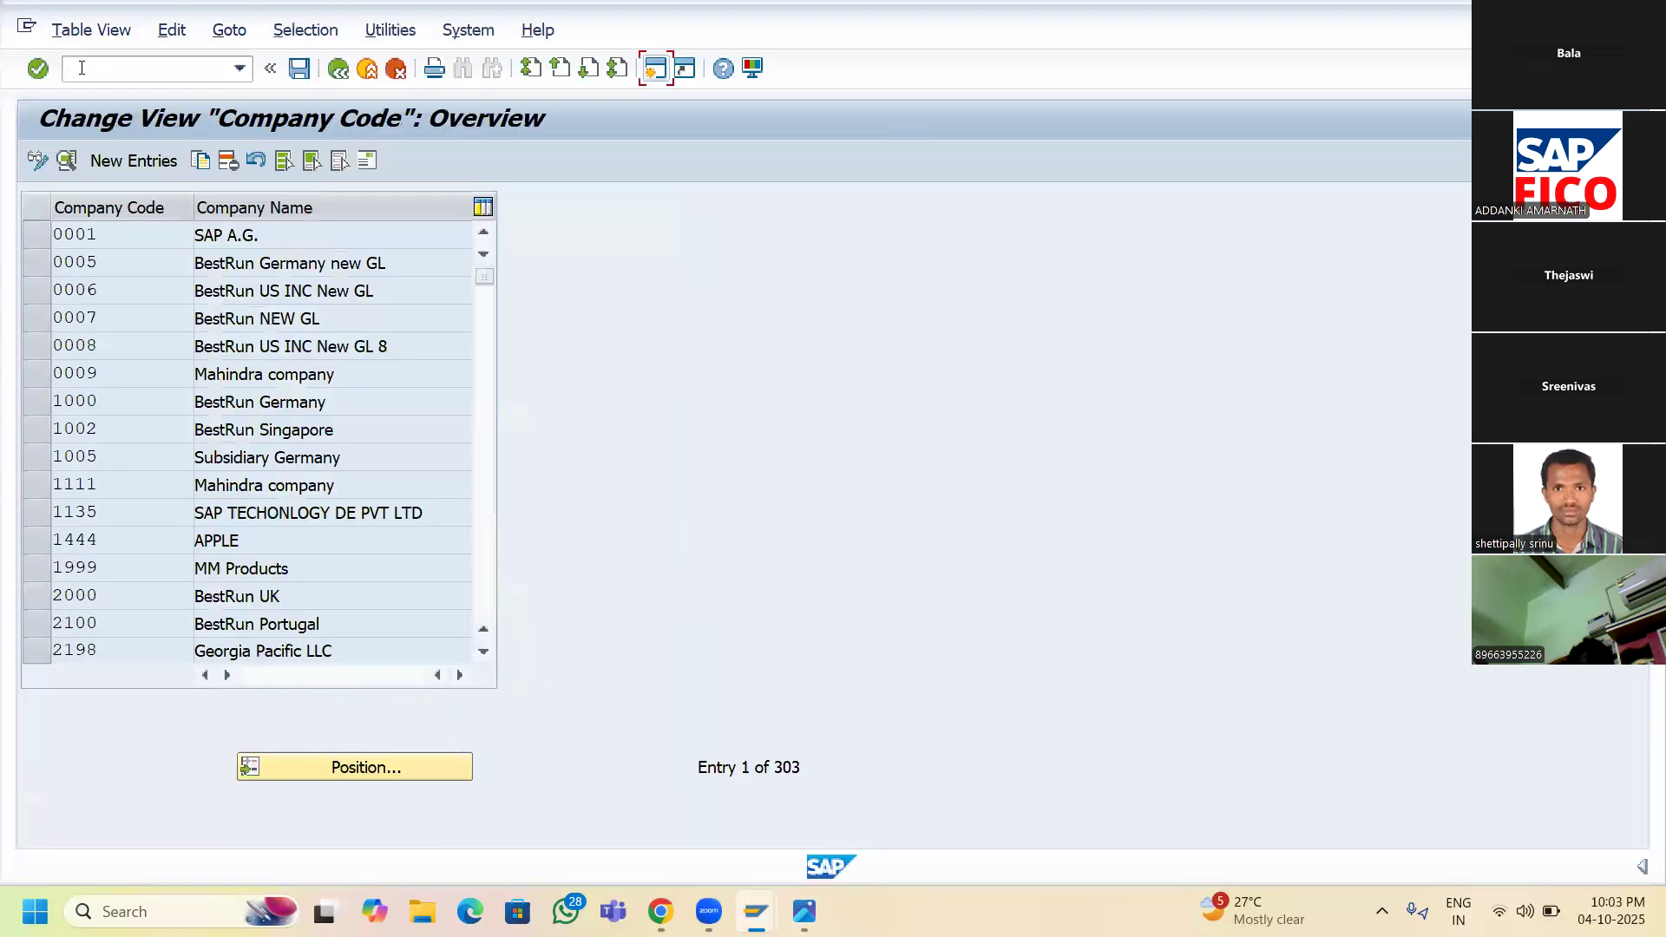
- Enter new company code SR11 with currency INR; it is rejected as an existing key
click(107, 163)
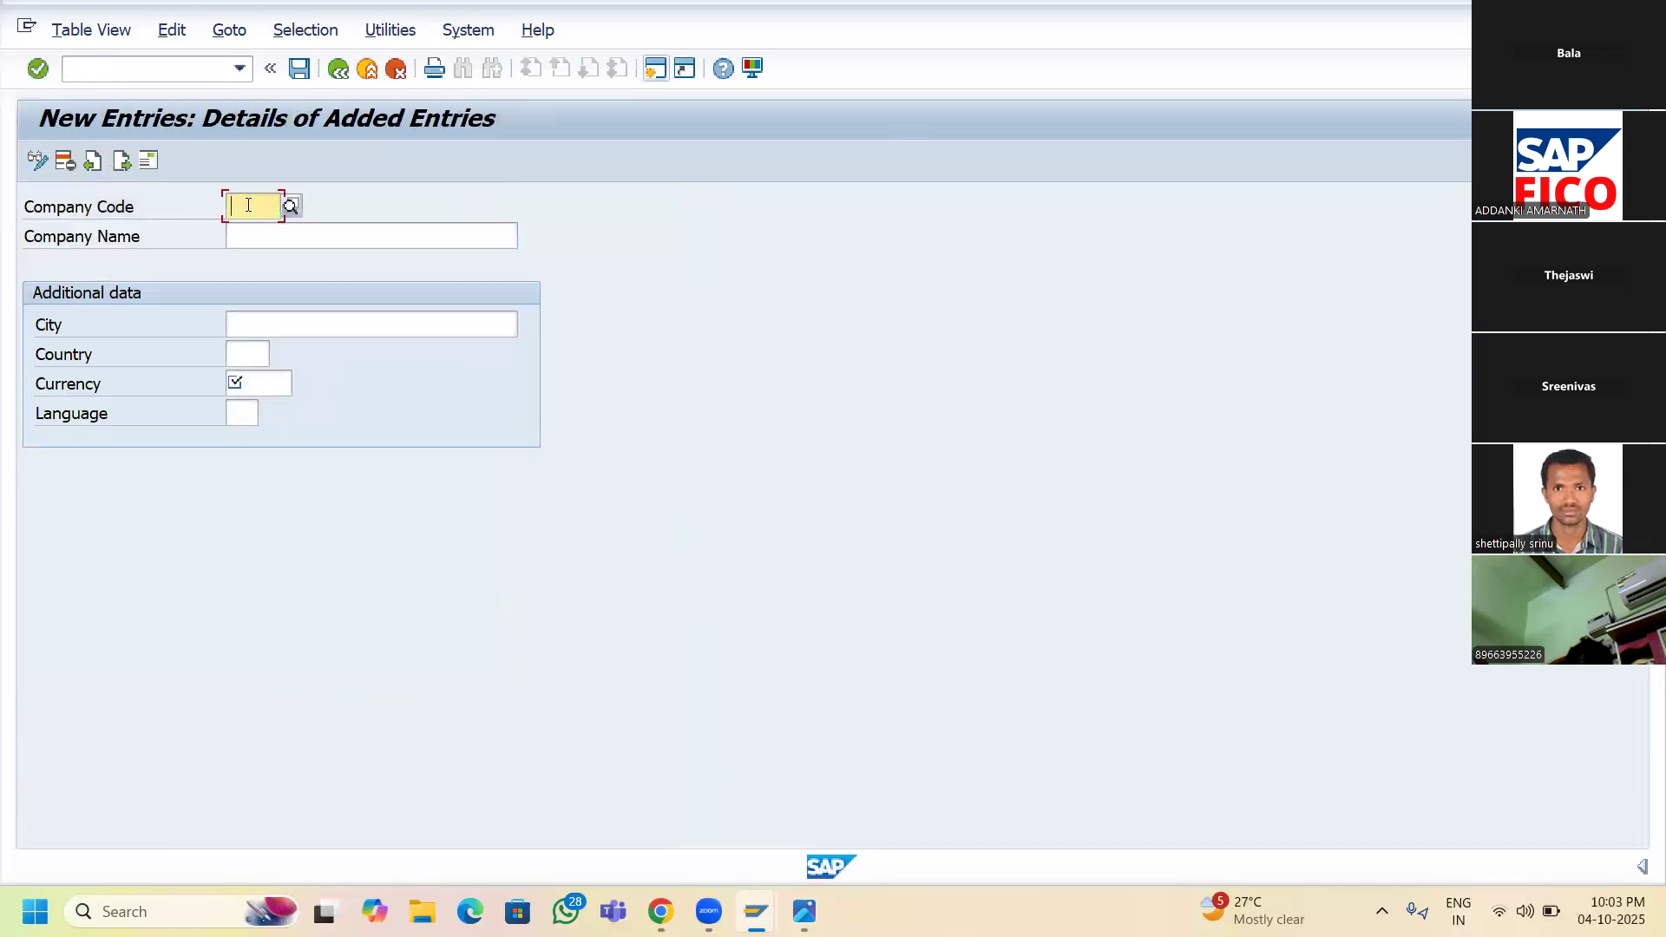
text(SR11)
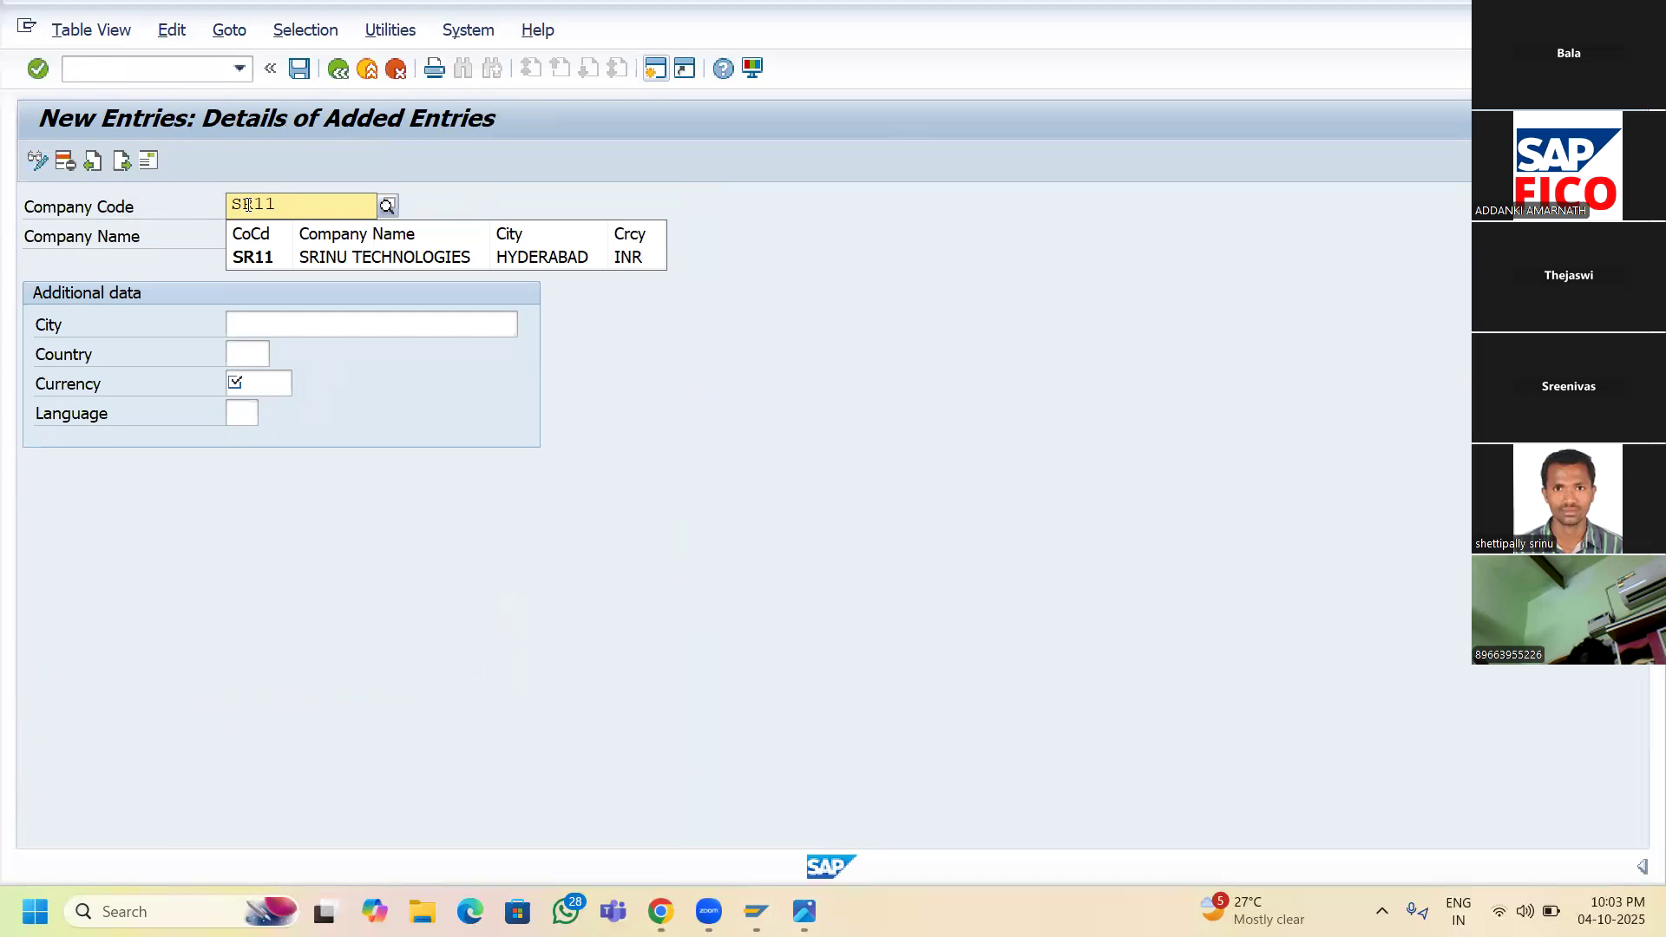
key(Return)
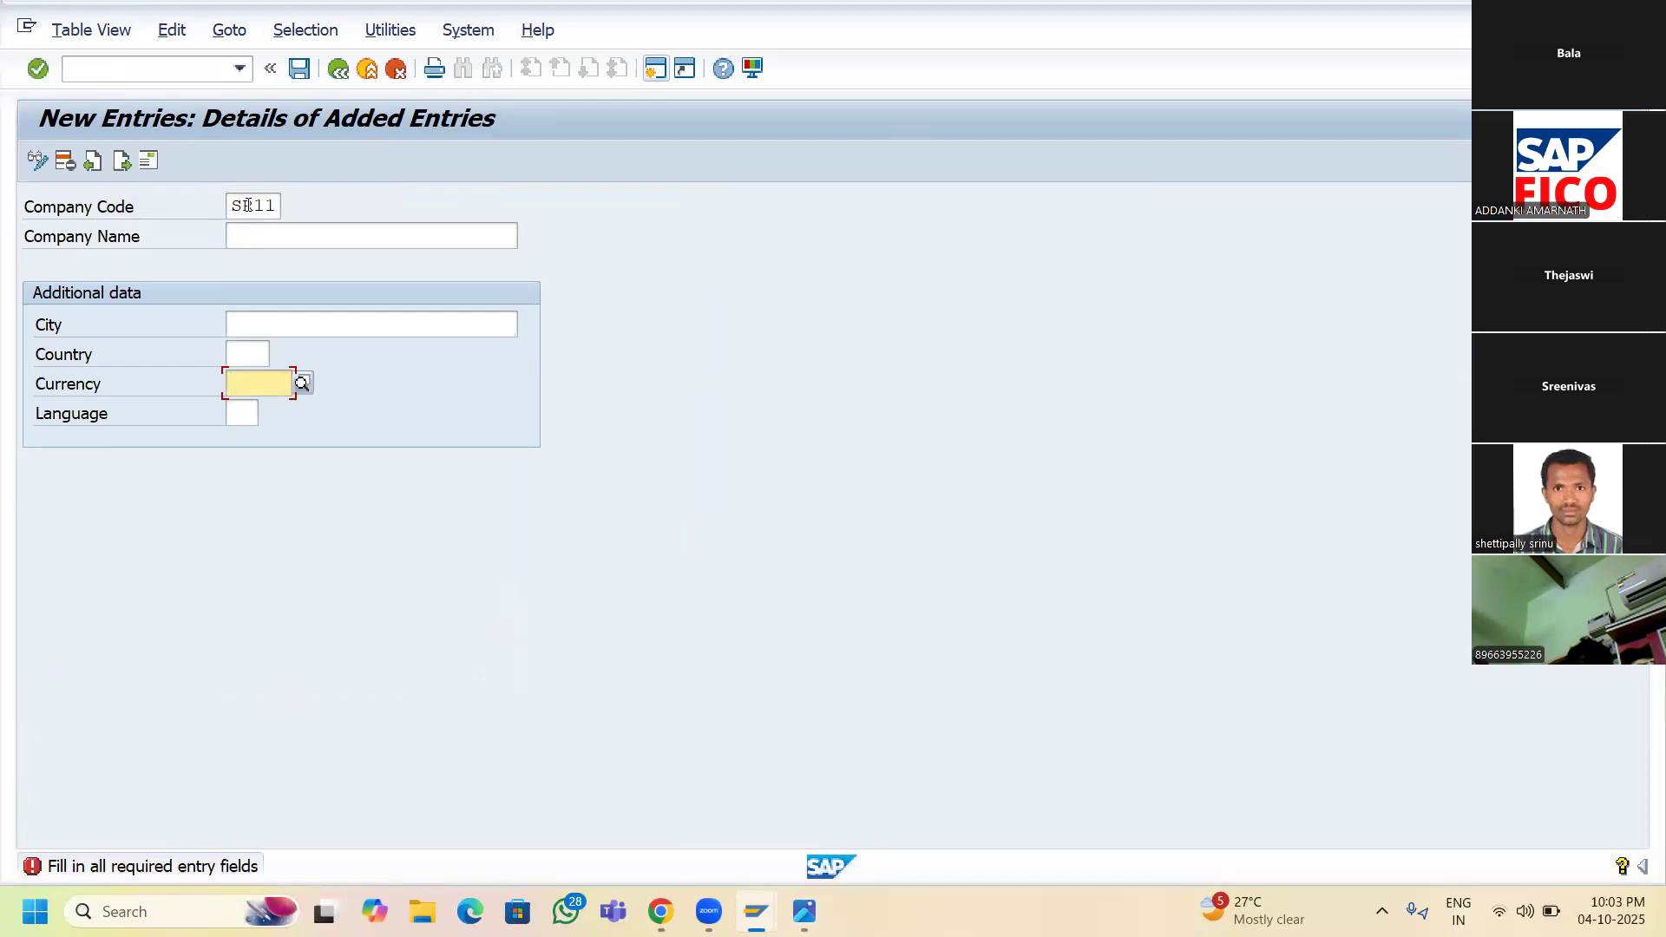
text(INR)
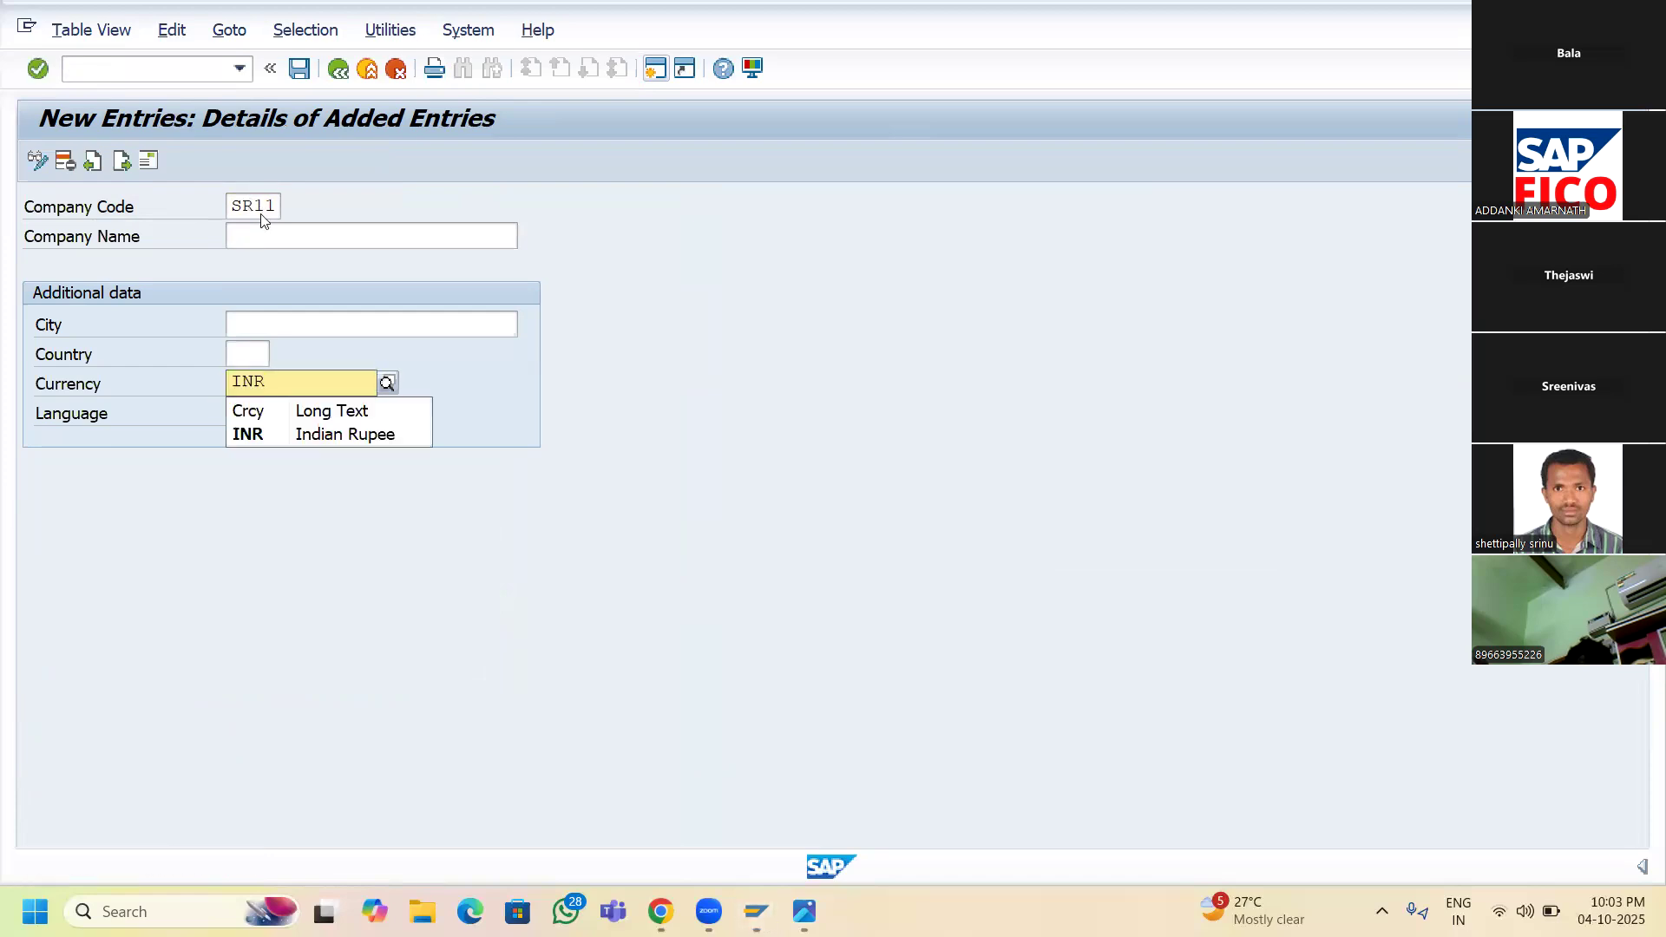
click(294, 434)
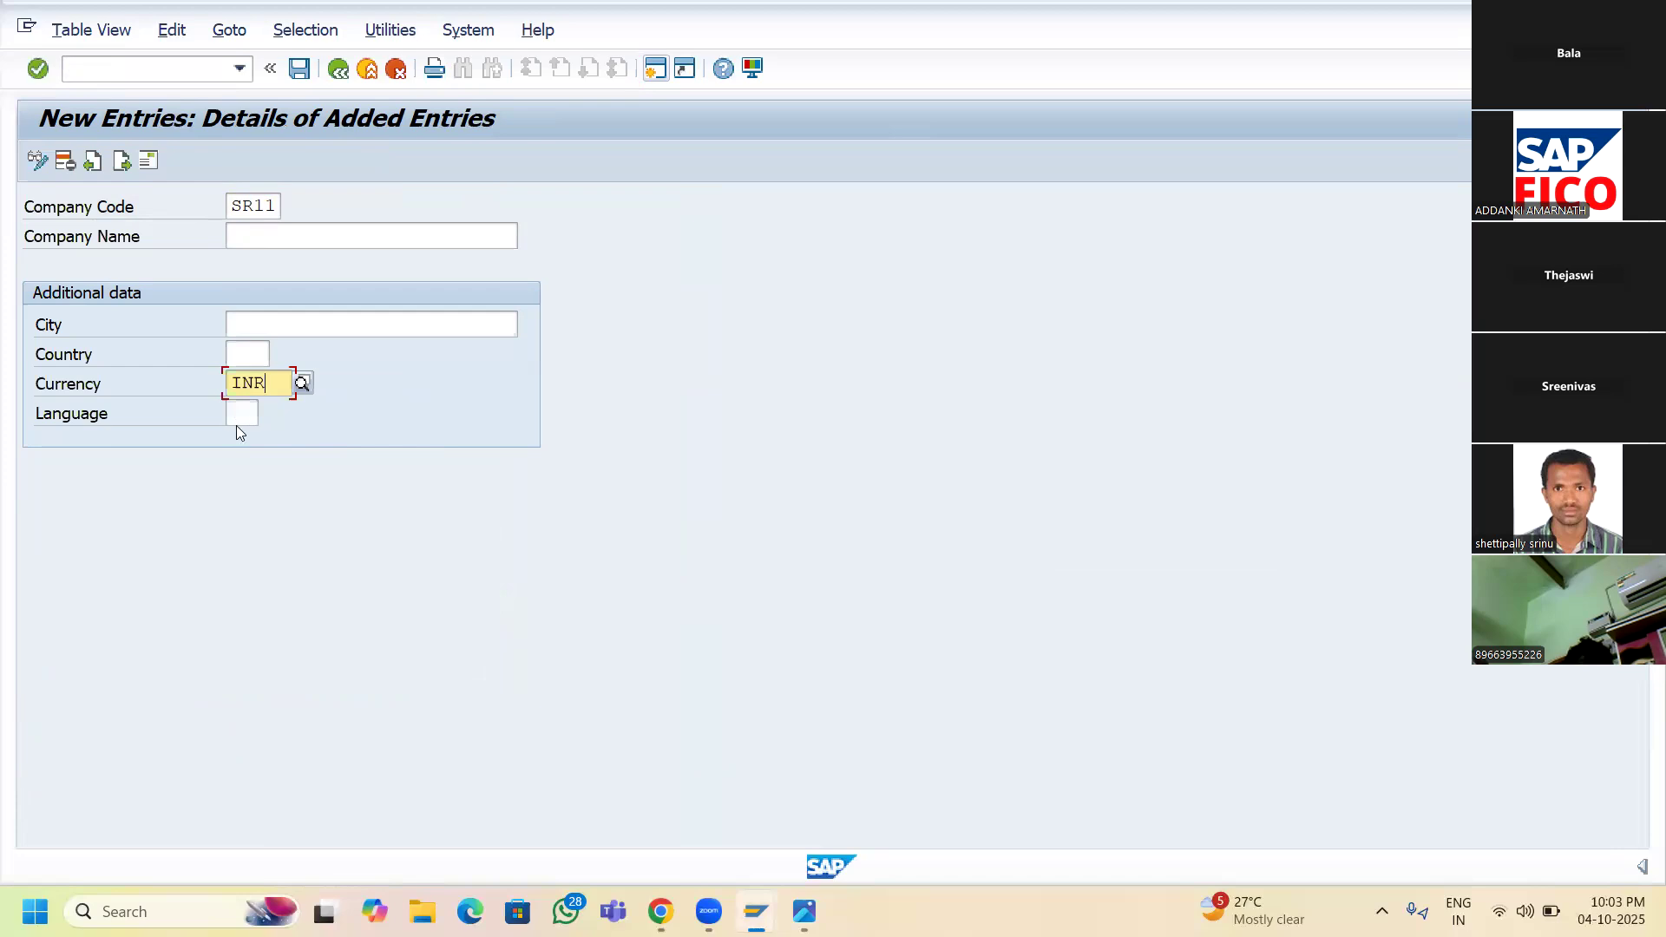
key(Return)
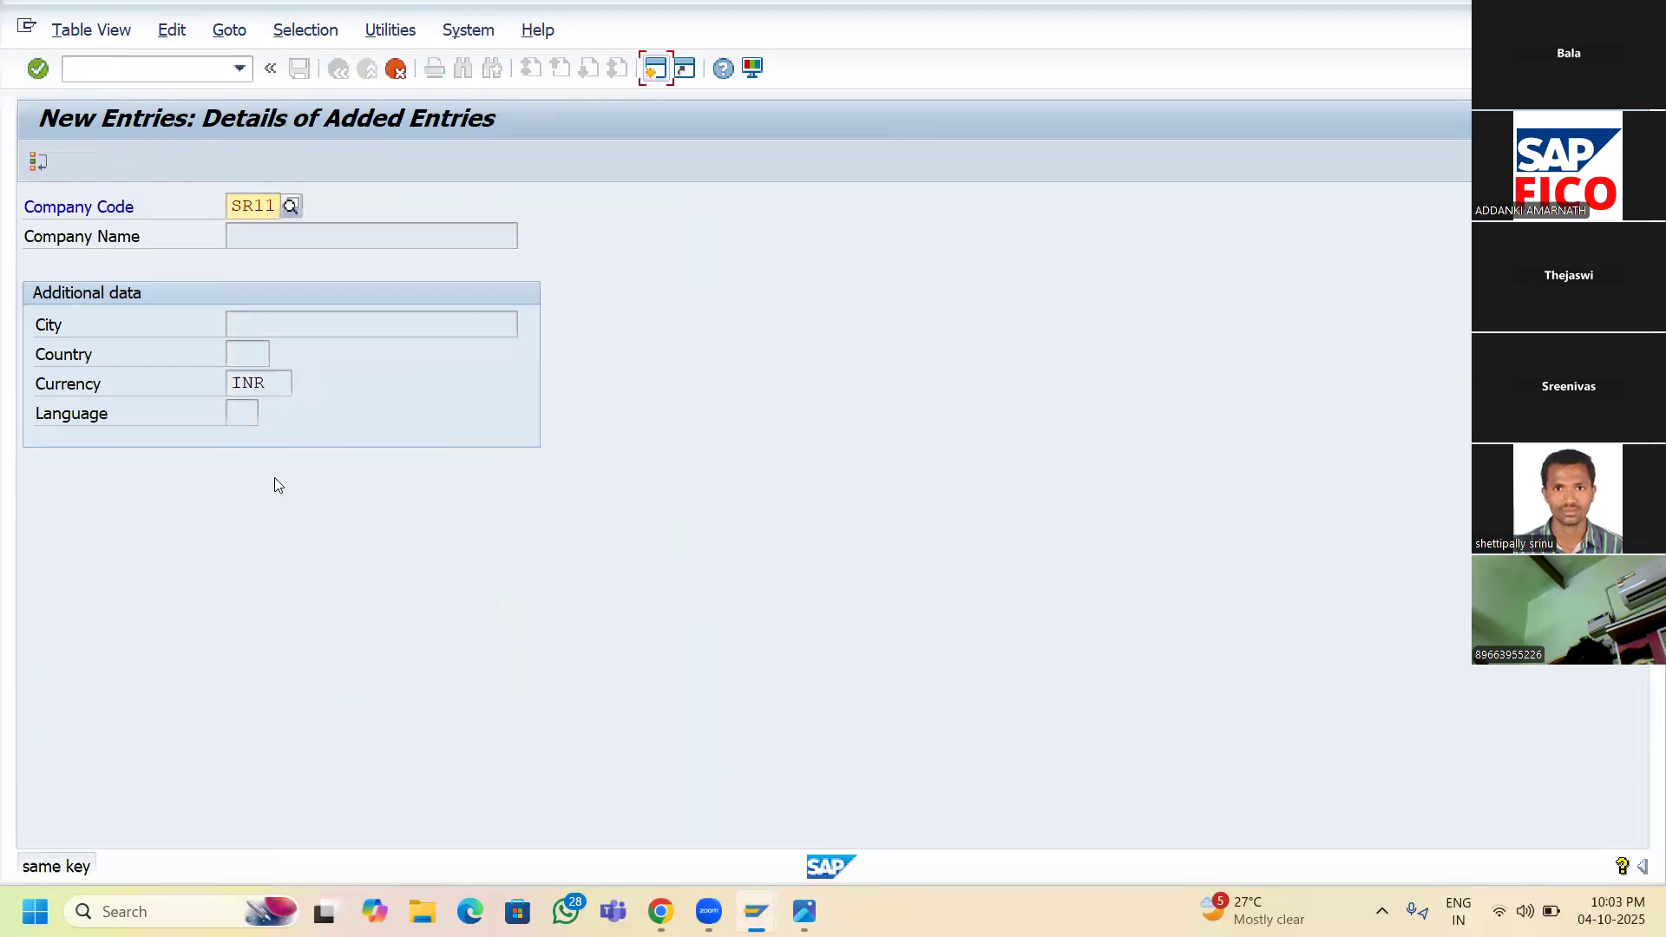